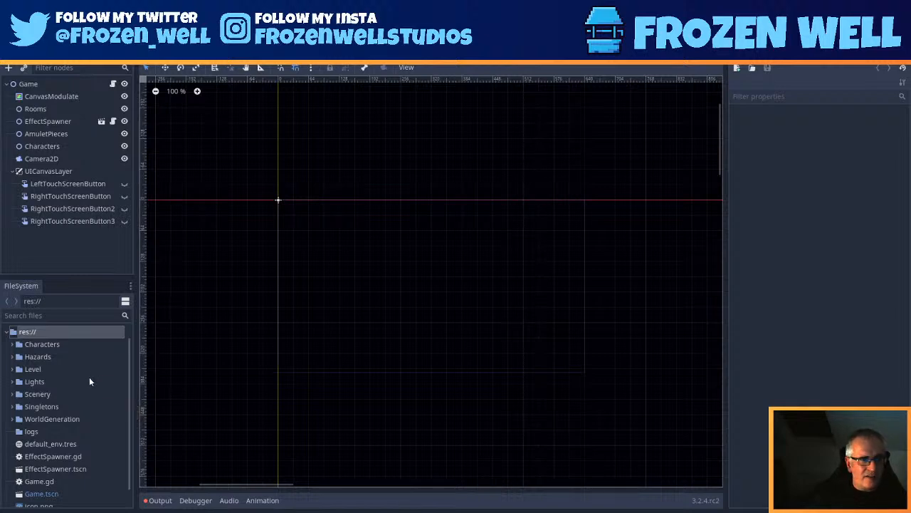
# Step: Open the BUILDERRoom.tscn scene from The Rooms folder inside WorldGeneration
pyautogui.scroll(-1, 90, 382)
pyautogui.doubleClick(54, 405)
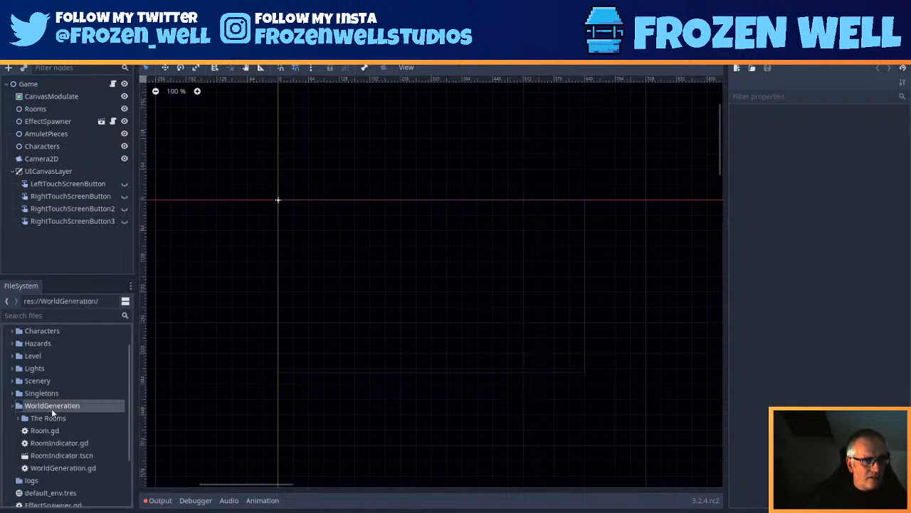
pyautogui.doubleClick(48, 417)
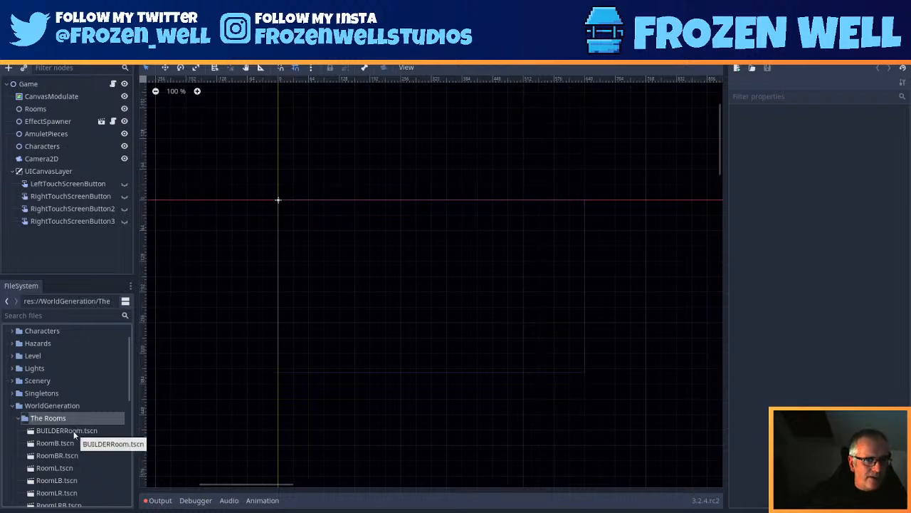
pyautogui.doubleClick(74, 431)
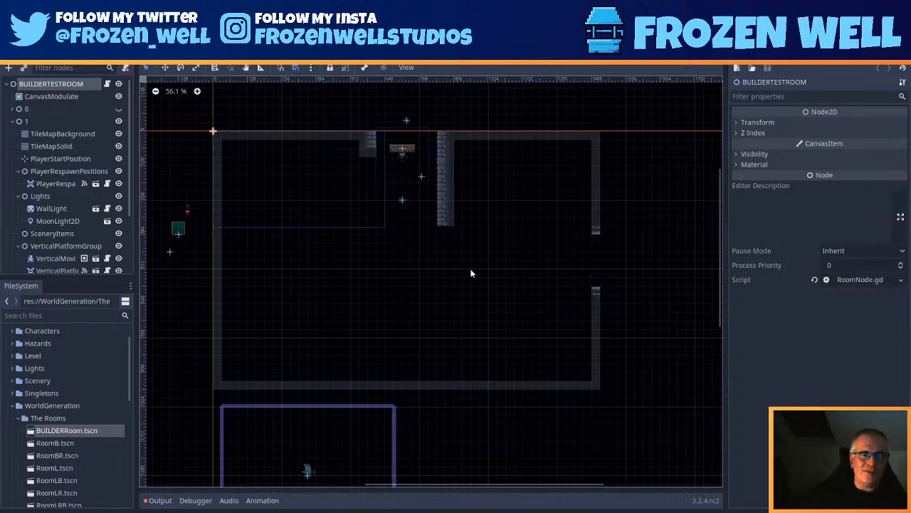
# Step: Examine the builder room's layout and the list of room scenes in The Rooms folder
pyautogui.moveTo(375, 251); pyautogui.dragTo(436, 302, button='middle')
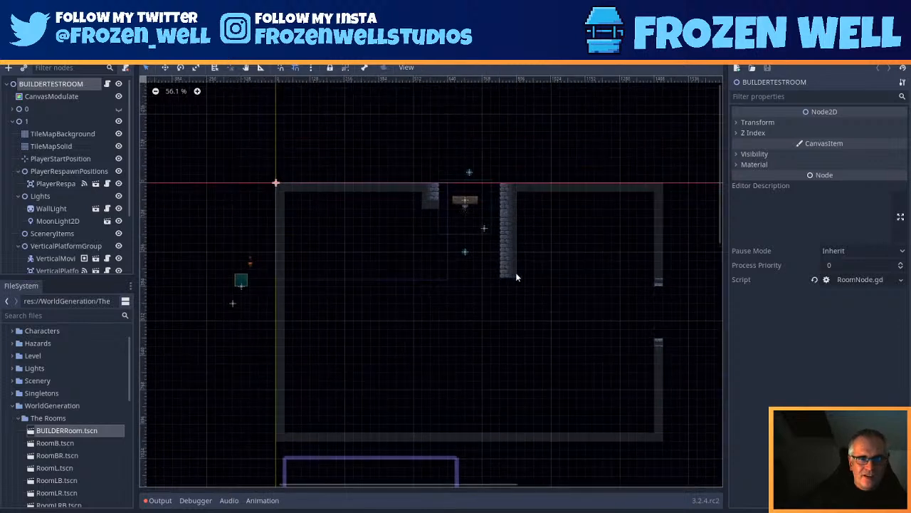
pyautogui.scroll(2, 500, 275)
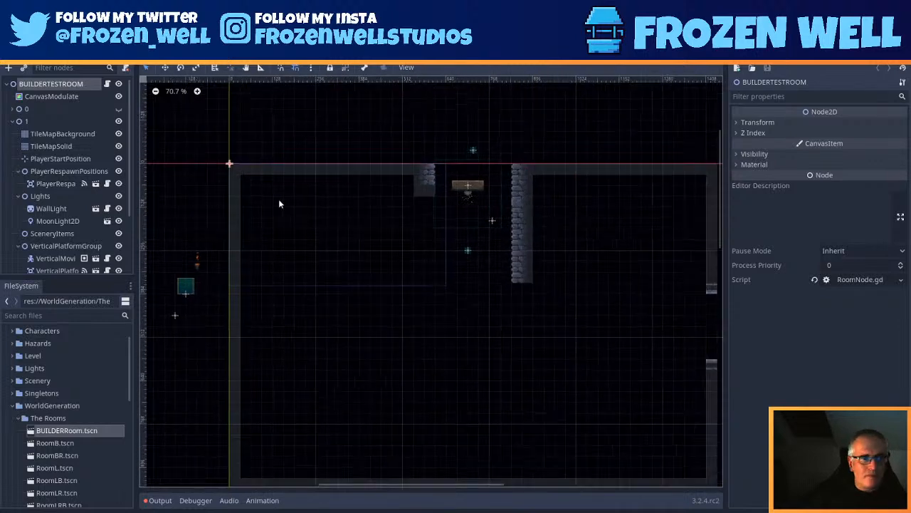
pyautogui.scroll(2, 518, 284)
pyautogui.scroll(-2, 551, 258)
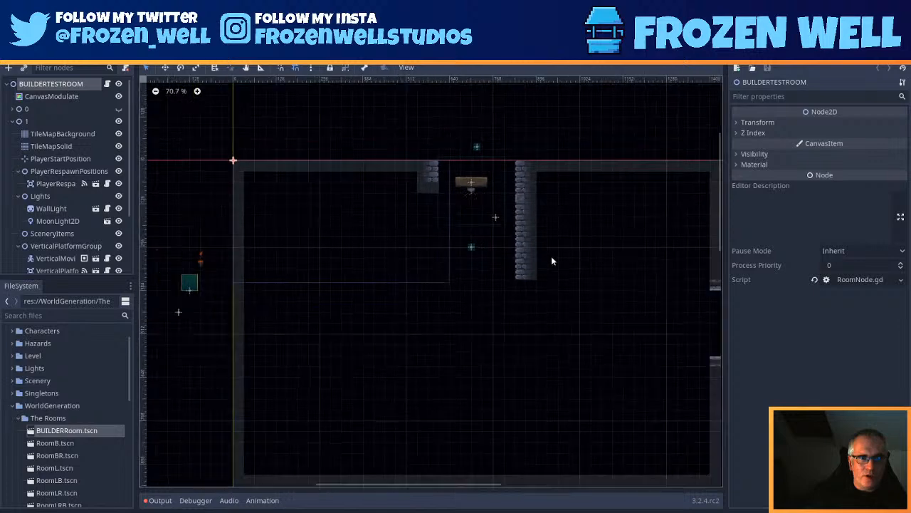
pyautogui.scroll(-1, 651, 398)
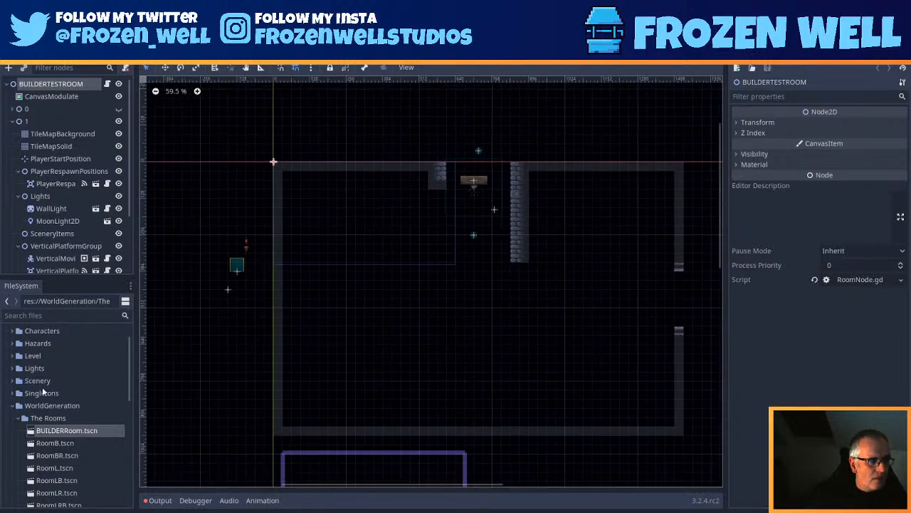
pyautogui.scroll(-5, 57, 395)
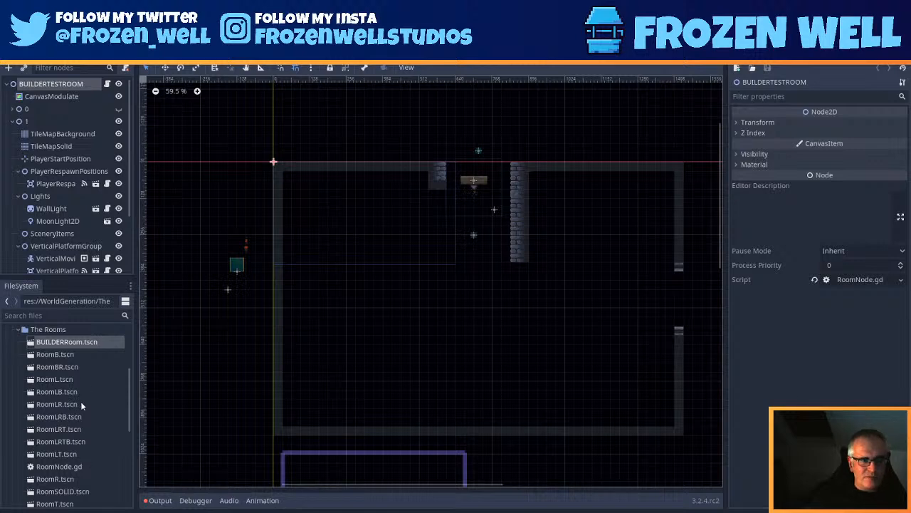
pyautogui.scroll(-1, 80, 401)
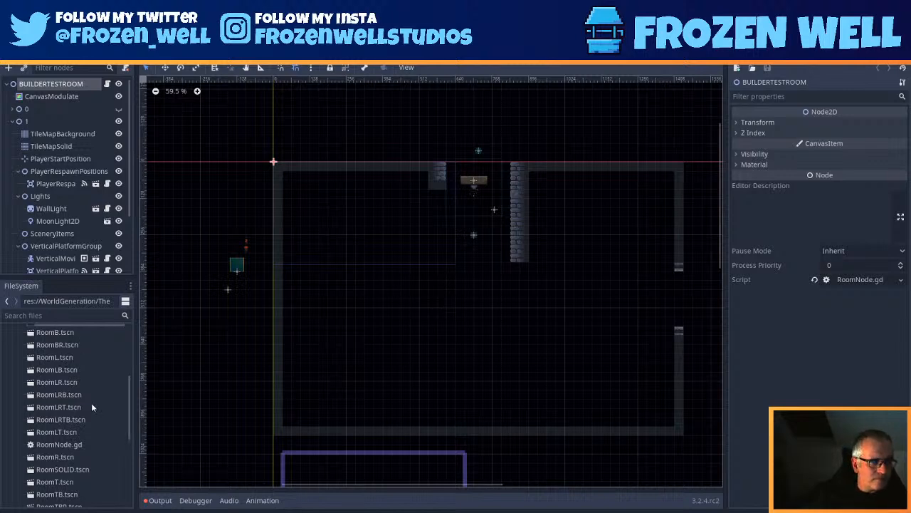
pyautogui.scroll(3, 91, 402)
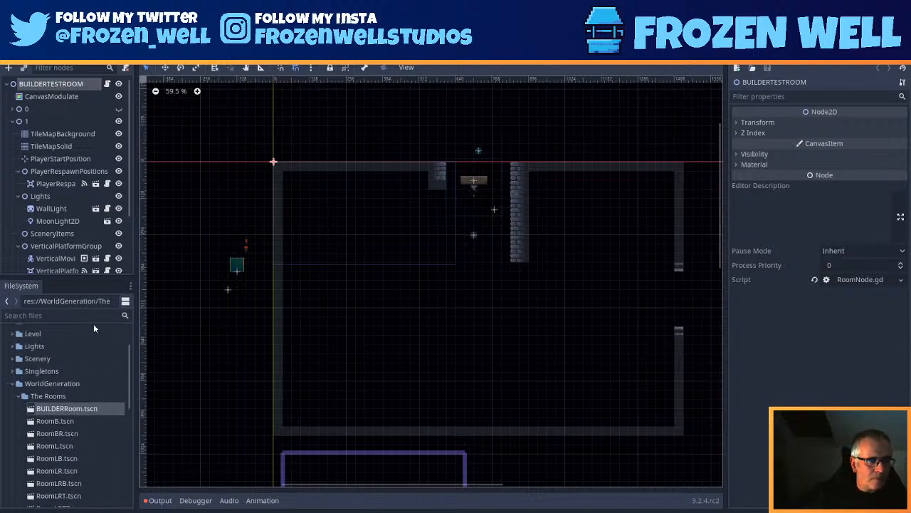
# Step: On TileMapSolid, paint a ledge of plain dark solid tiles about 16 tiles long, running left from the brick column's base
pyautogui.click(58, 144)
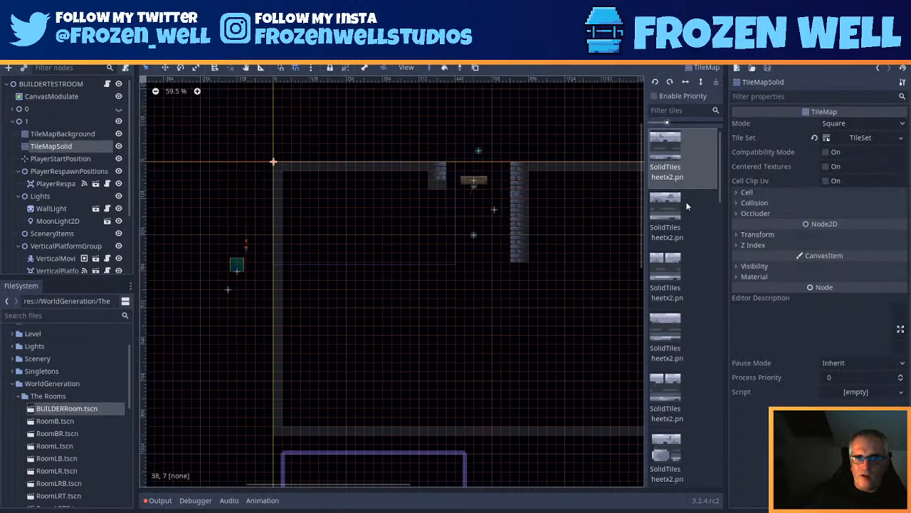
pyautogui.scroll(-1, 686, 249)
pyautogui.click(669, 308)
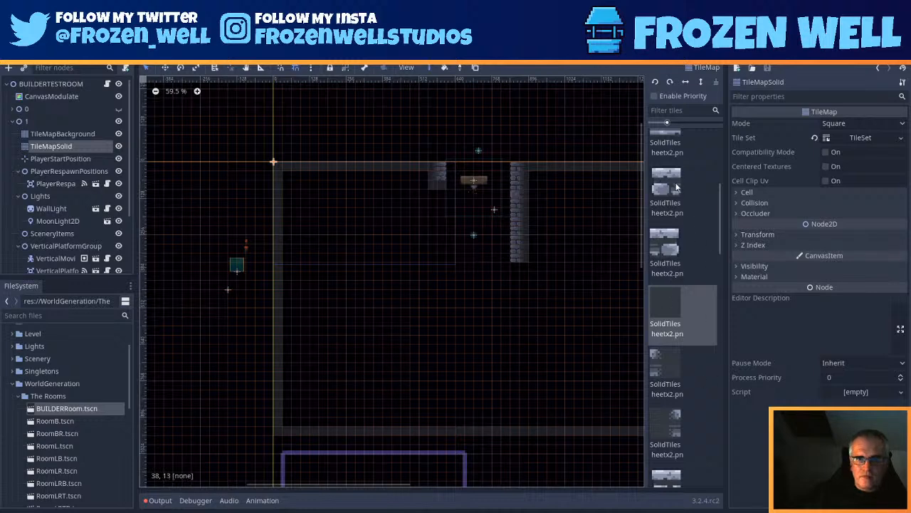
pyautogui.scroll(1, 455, 253)
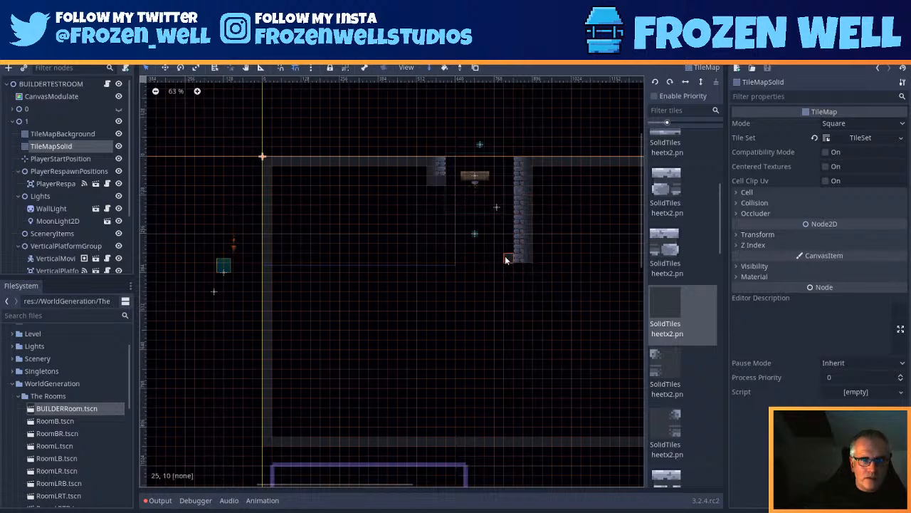
pyautogui.moveTo(505, 255); pyautogui.dragTo(362, 258)
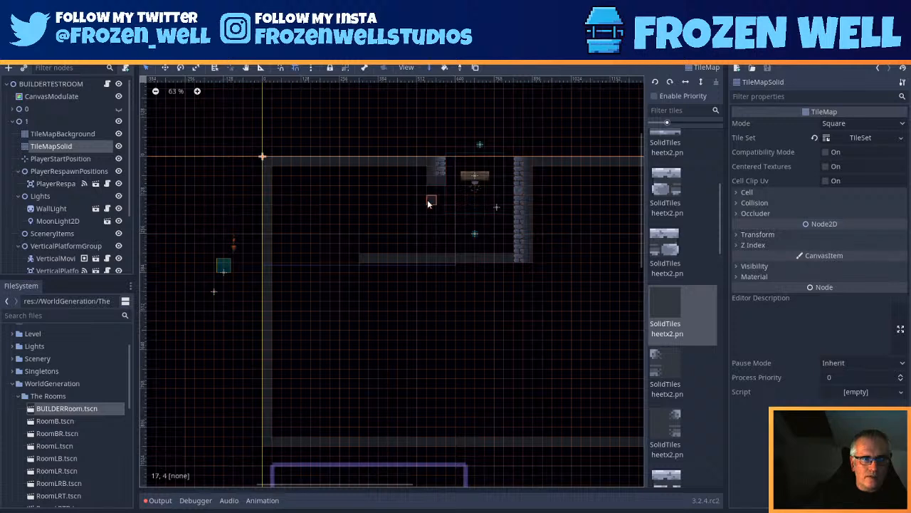
# Step: Paint an inner ceiling row leftward from the top opening and continue it down as an inner left wall to about row 26
pyautogui.moveTo(414, 187); pyautogui.dragTo(354, 187)
pyautogui.moveTo(374, 251); pyautogui.dragTo(415, 254, button='middle')
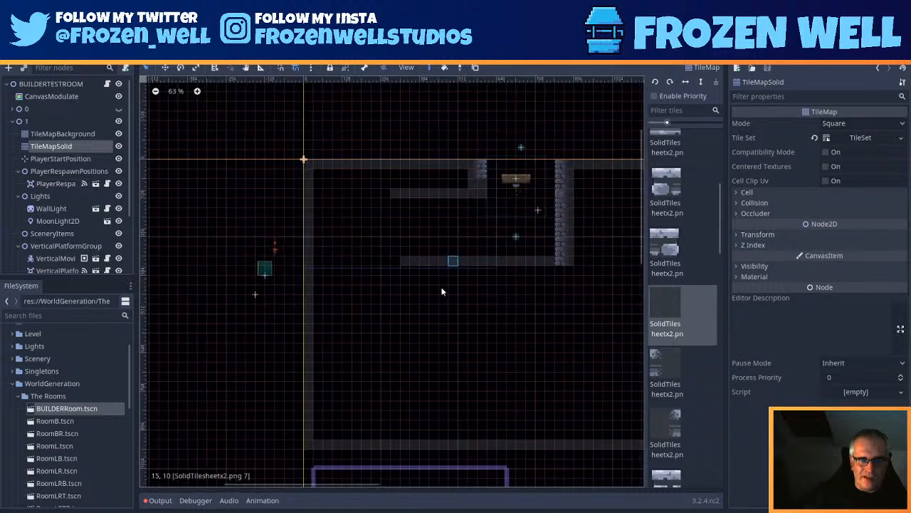
pyautogui.moveTo(384, 194); pyautogui.dragTo(339, 192)
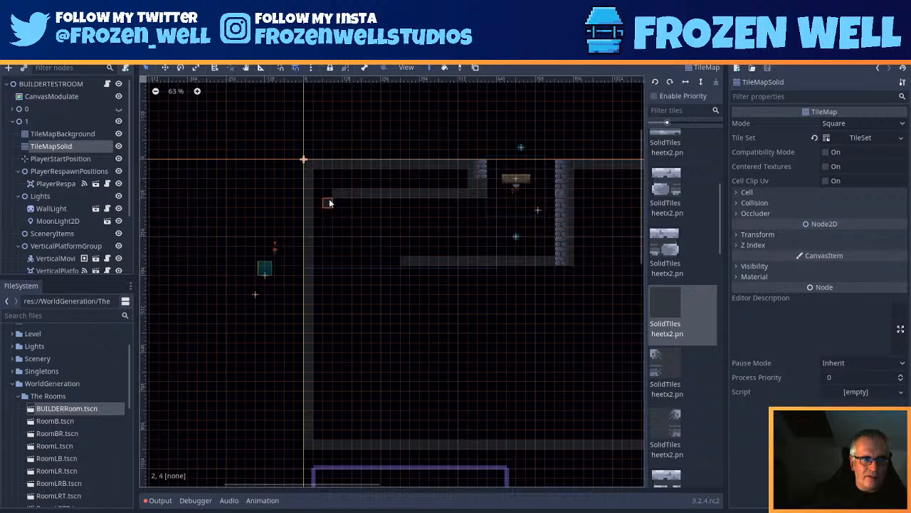
pyautogui.moveTo(328, 194); pyautogui.dragTo(334, 413)
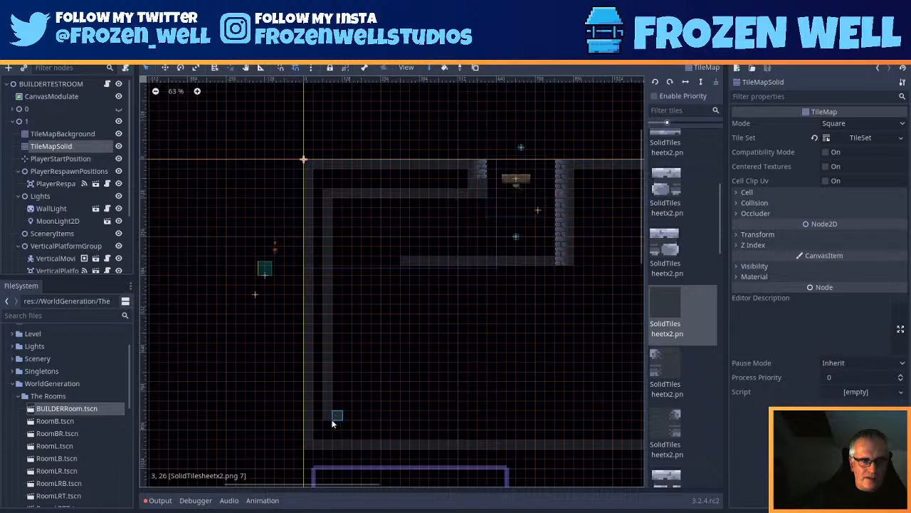
# Step: Paint an inner floor rightward from the foot of the inner wall, with an overlapping row one tile higher extending further right
pyautogui.moveTo(329, 423); pyautogui.dragTo(531, 425)
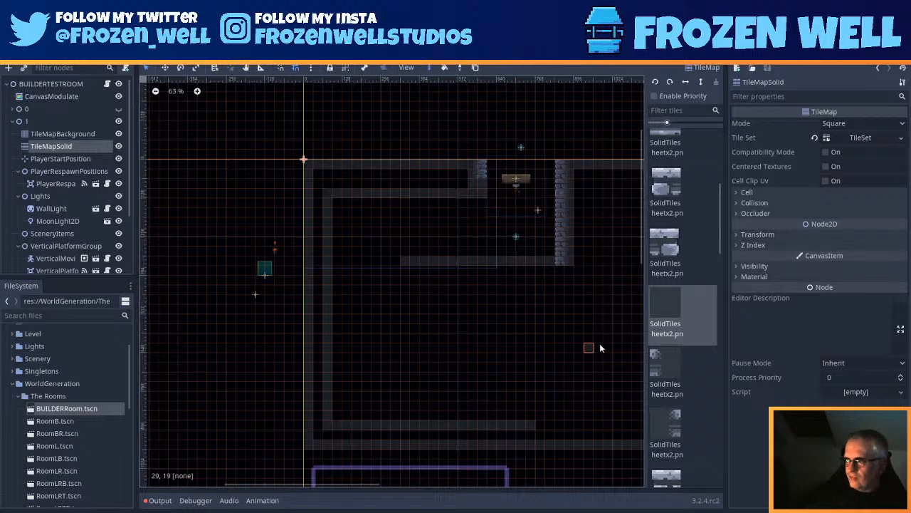
pyautogui.scroll(-1, 513, 340)
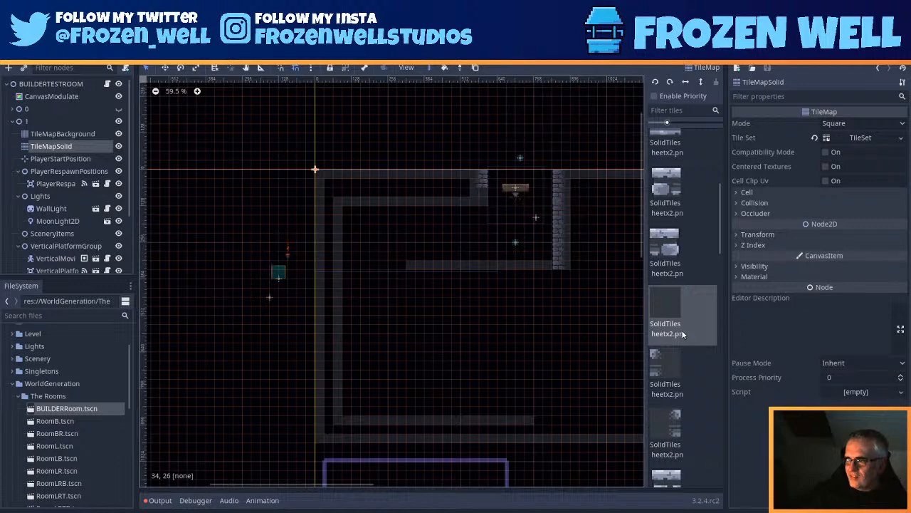
pyautogui.moveTo(580, 394); pyautogui.dragTo(380, 335, button='middle')
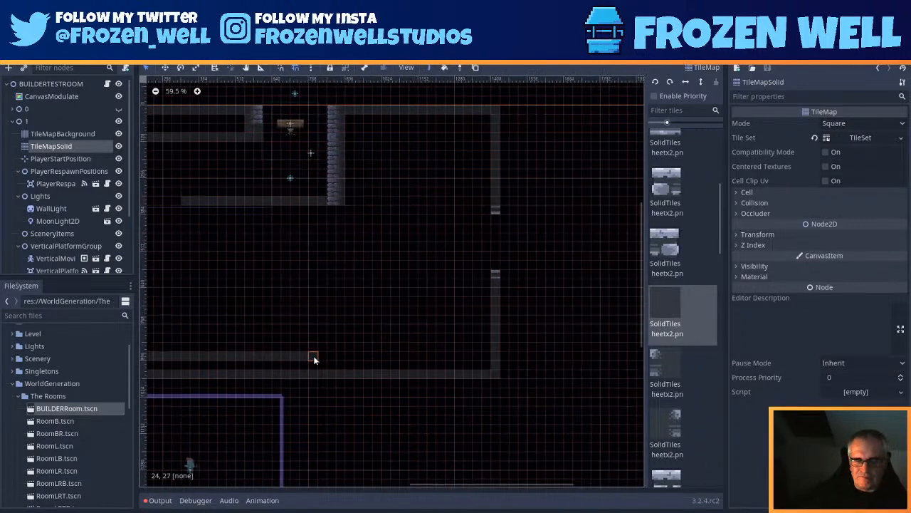
pyautogui.moveTo(316, 354); pyautogui.dragTo(359, 355)
pyautogui.moveTo(286, 346); pyautogui.dragTo(404, 342, button='middle')
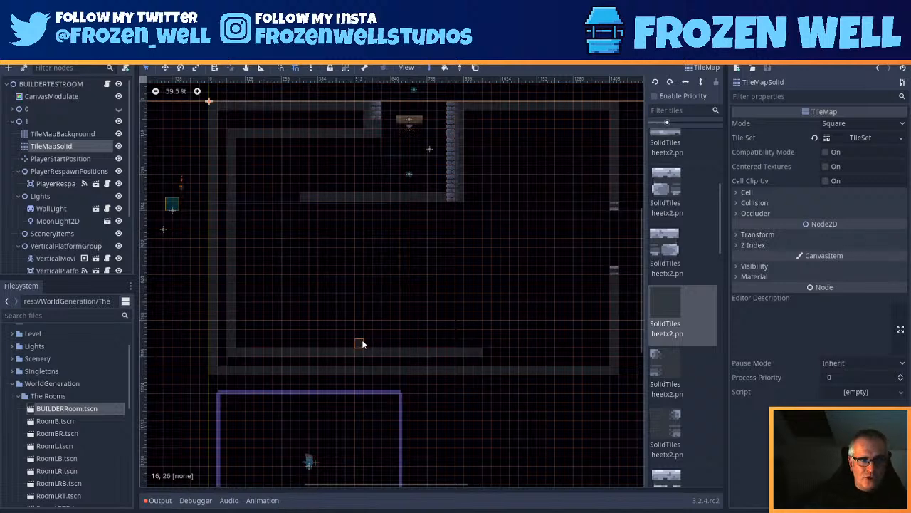
pyautogui.moveTo(381, 345); pyautogui.dragTo(561, 342)
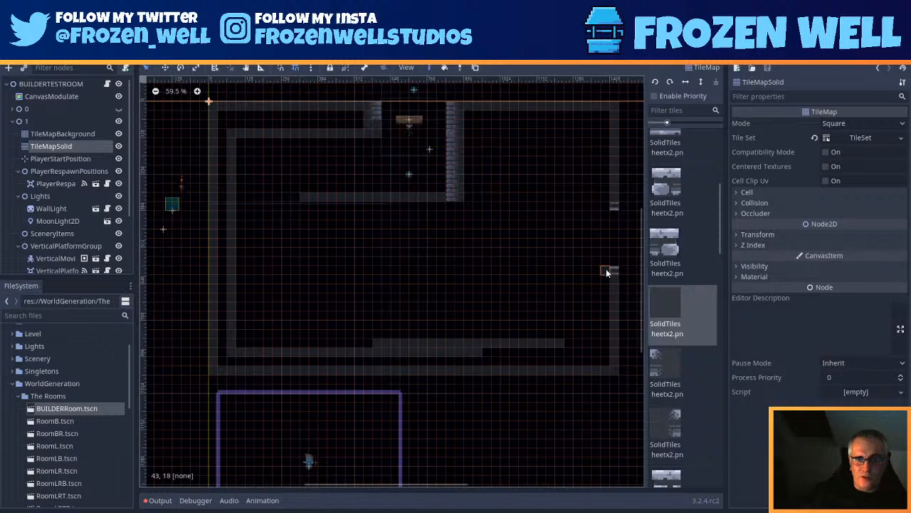
# Step: Paint a staircase of solid tile rows descending leftward from the right doorway's lower edge, erasing the surplus row above the lower steps
pyautogui.click(587, 272)
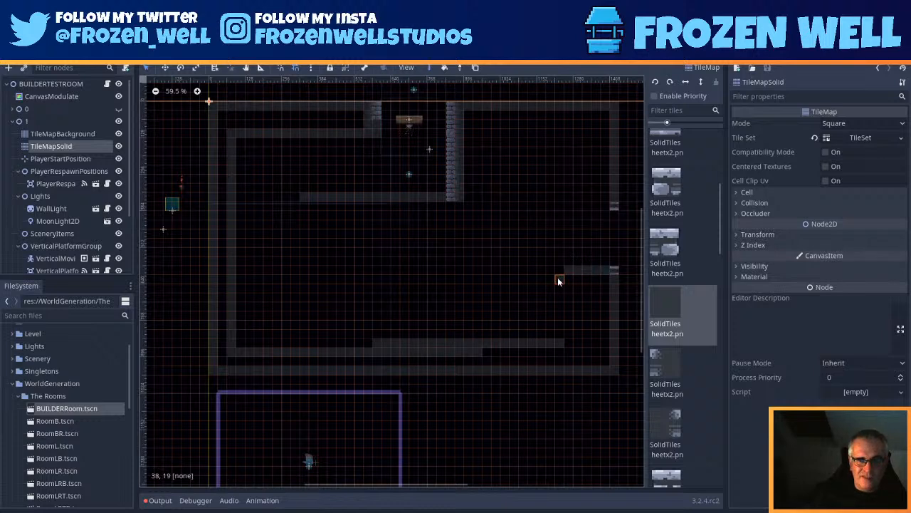
pyautogui.click(553, 279)
pyautogui.moveTo(523, 278); pyautogui.dragTo(398, 297)
pyautogui.moveTo(435, 339); pyautogui.dragTo(471, 335, button='middle')
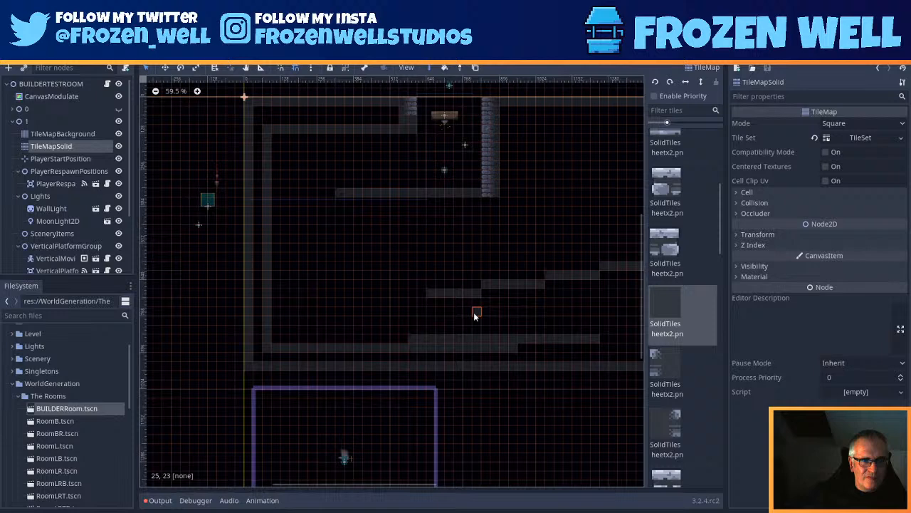
pyautogui.click(432, 315)
pyautogui.moveTo(475, 303); pyautogui.dragTo(404, 310)
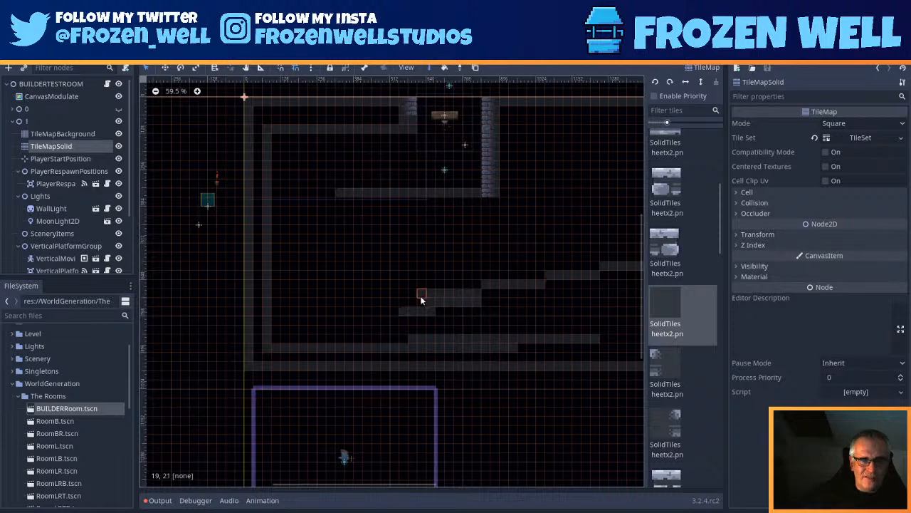
pyautogui.moveTo(427, 293); pyautogui.dragTo(475, 295, button='right')
# Step: Rework the middle staircase steps by erasing them, repainting them one row lower and removing the overlapping end tiles
pyautogui.moveTo(592, 291); pyautogui.dragTo(539, 322, button='middle')
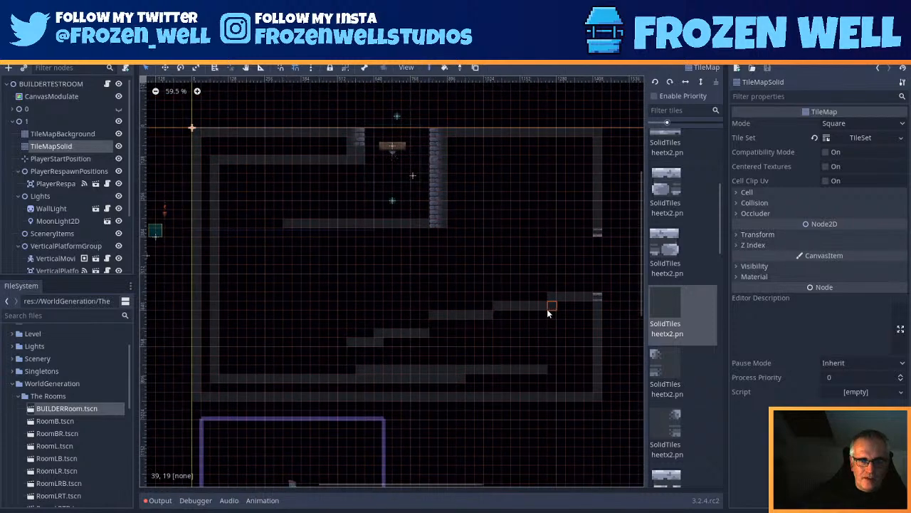
pyautogui.moveTo(548, 309); pyautogui.dragTo(501, 307, button='right')
pyautogui.moveTo(548, 315); pyautogui.dragTo(497, 316)
pyautogui.moveTo(499, 314); pyautogui.dragTo(429, 317, button='right')
pyautogui.moveTo(499, 325)
pyautogui.mouseDown()
pyautogui.moveTo(424, 324)
pyautogui.moveTo(428, 334)
pyautogui.mouseUp()
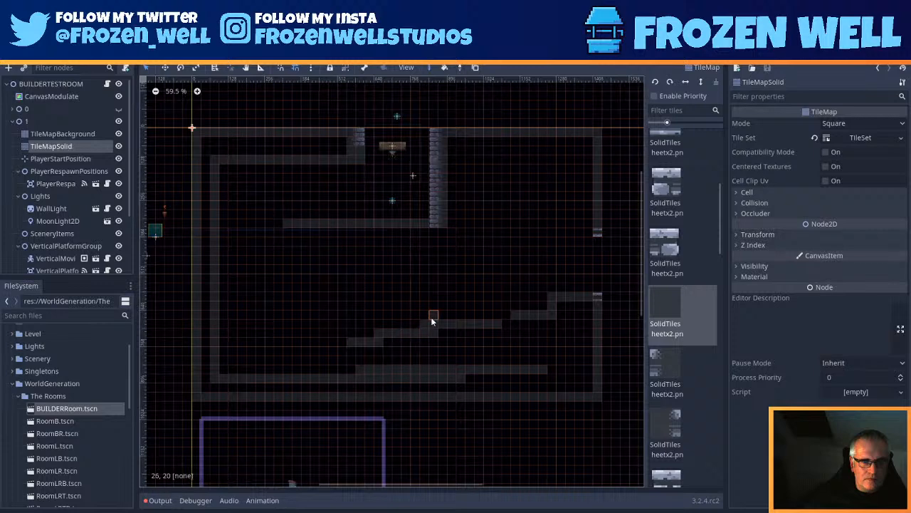
pyautogui.moveTo(430, 317); pyautogui.dragTo(433, 326, button='right')
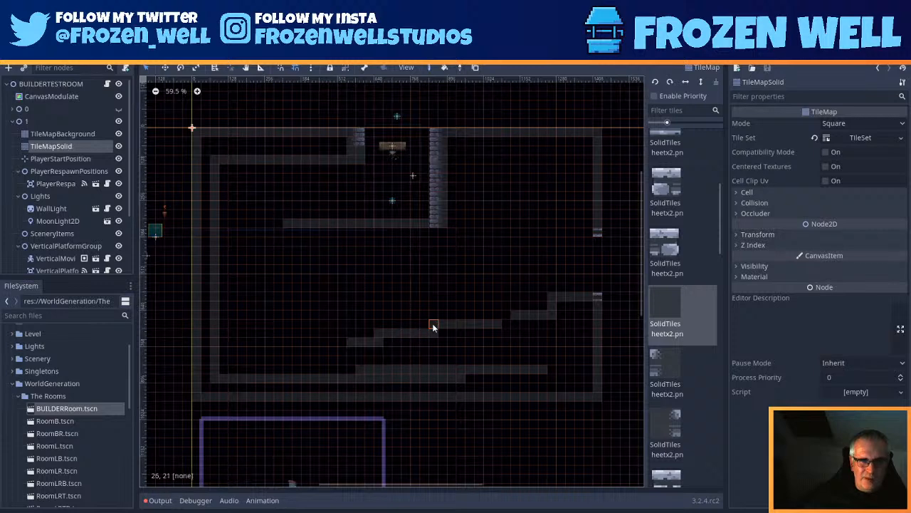
pyautogui.click(385, 333)
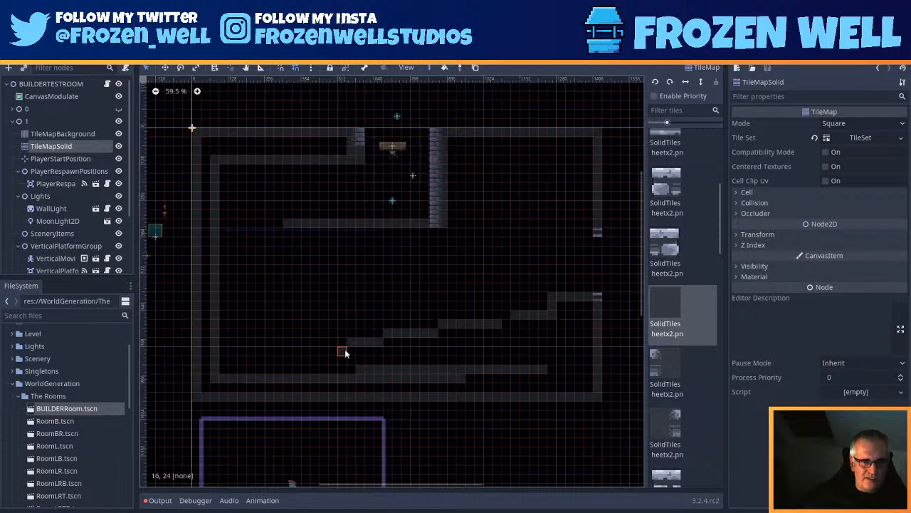
# Step: Paint a floor from the foot of the staircase to the inner left wall and erase the old floor rows beneath it
pyautogui.click(341, 349)
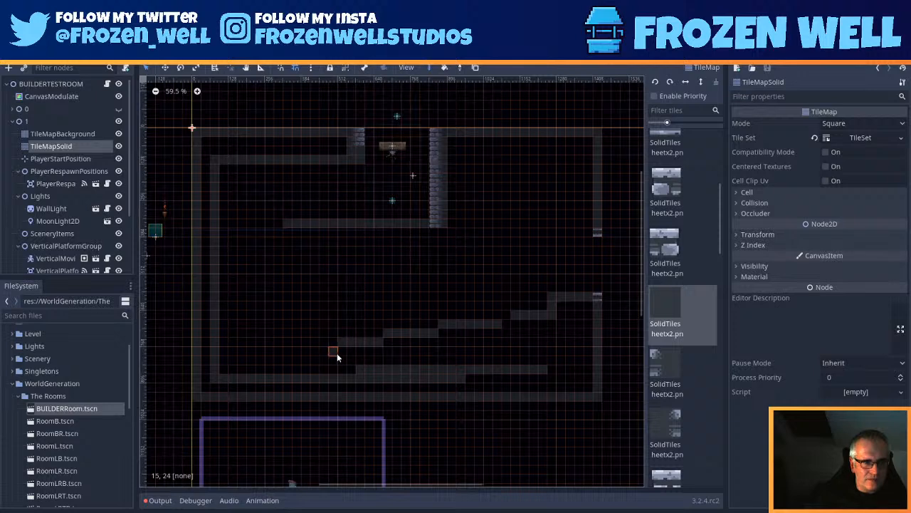
pyautogui.moveTo(333, 360)
pyautogui.mouseDown()
pyautogui.moveTo(257, 362)
pyautogui.moveTo(270, 363)
pyautogui.mouseUp()
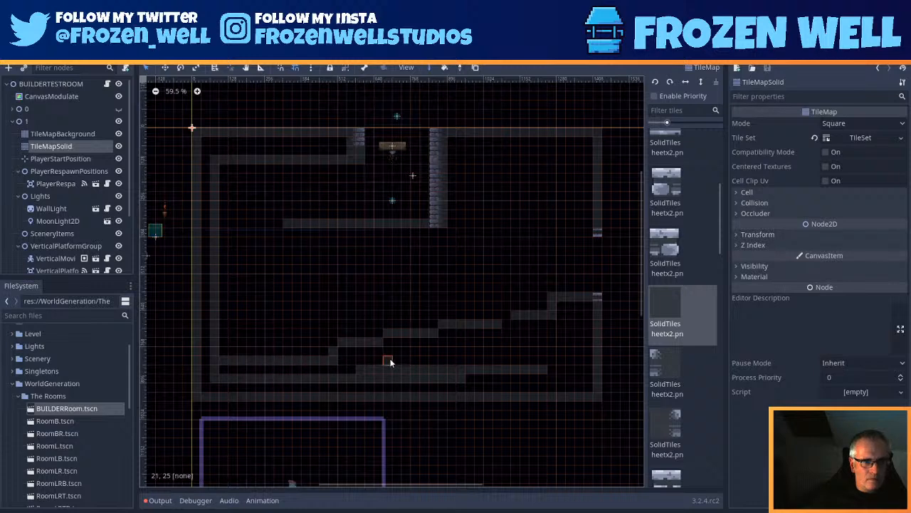
pyautogui.moveTo(357, 368)
pyautogui.mouseDown(button='right')
pyautogui.moveTo(533, 373)
pyautogui.moveTo(259, 381)
pyautogui.mouseUp(button='right')
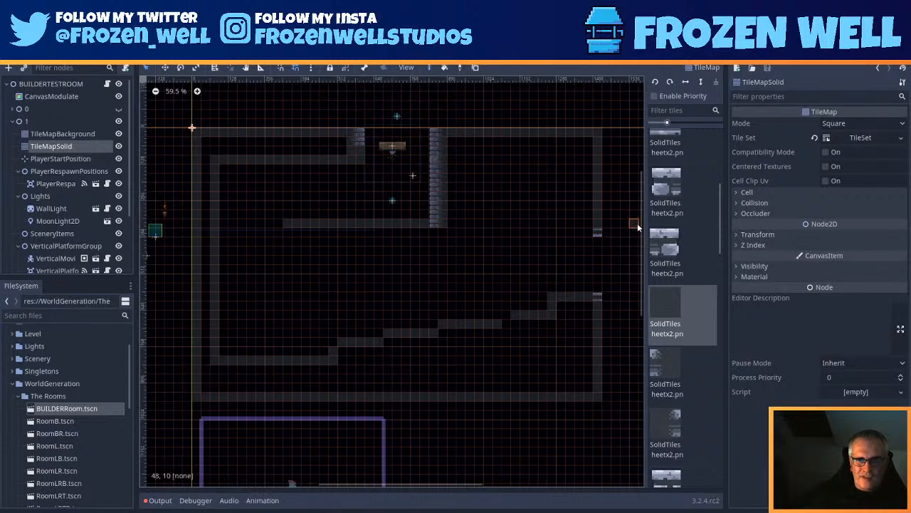
# Step: Widen the tile palette so it shows the solid tiles in three columns
pyautogui.moveTo(644, 223); pyautogui.dragTo(585, 223)
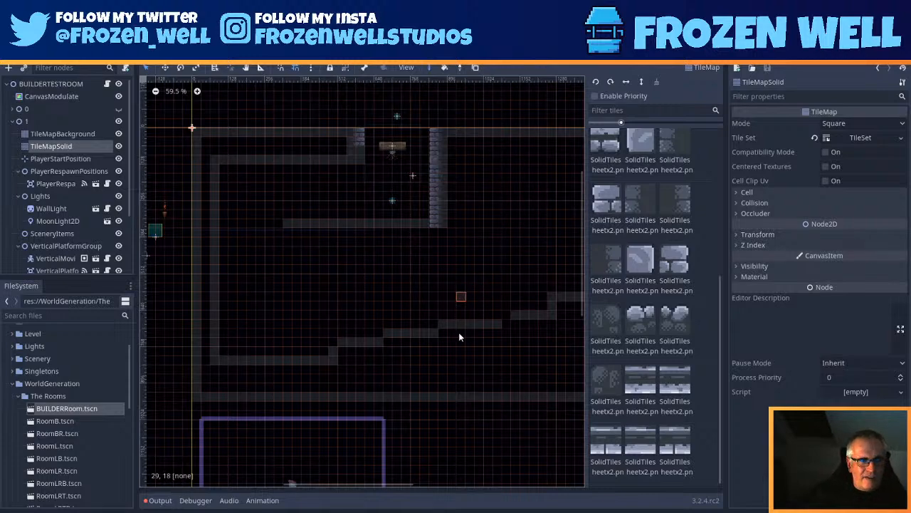
pyautogui.scroll(-1, 454, 292)
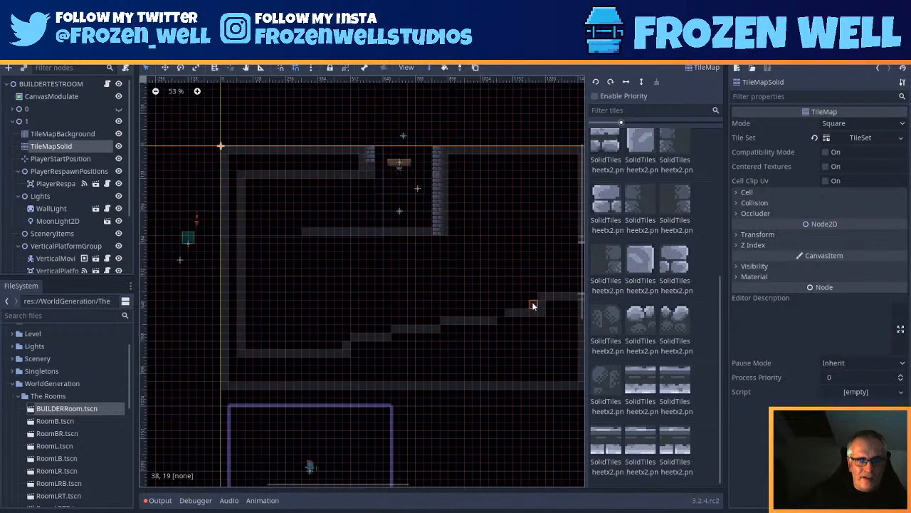
pyautogui.moveTo(532, 302); pyautogui.dragTo(492, 295, button='middle')
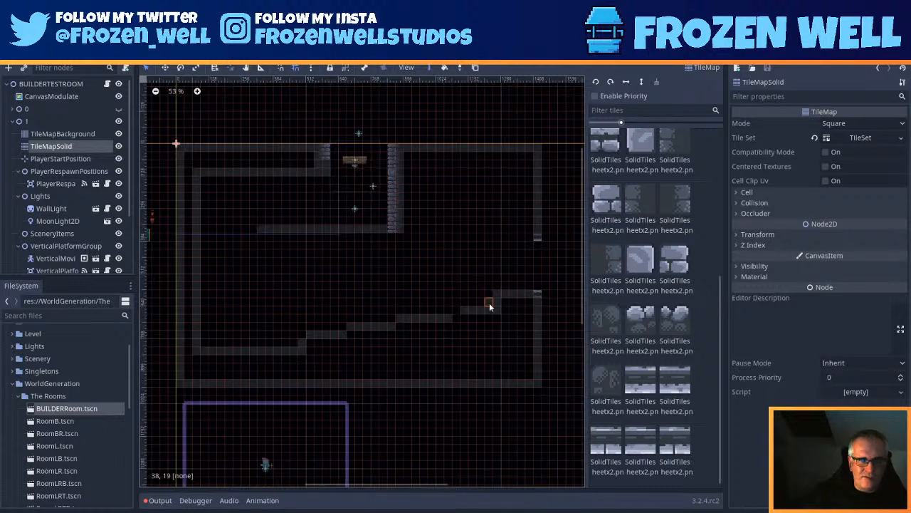
# Step: Repaint the lower ledge as one row of flat-topped stone floor tiles, from its left end to beneath the brick wall
pyautogui.moveTo(343, 244); pyautogui.dragTo(410, 259, button='middle')
pyautogui.scroll(3, 404, 253)
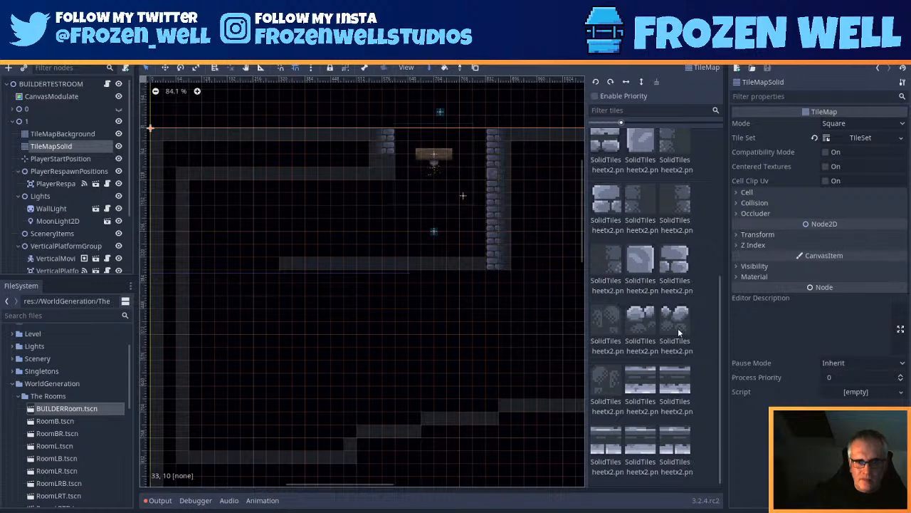
pyautogui.scroll(-3, 666, 295)
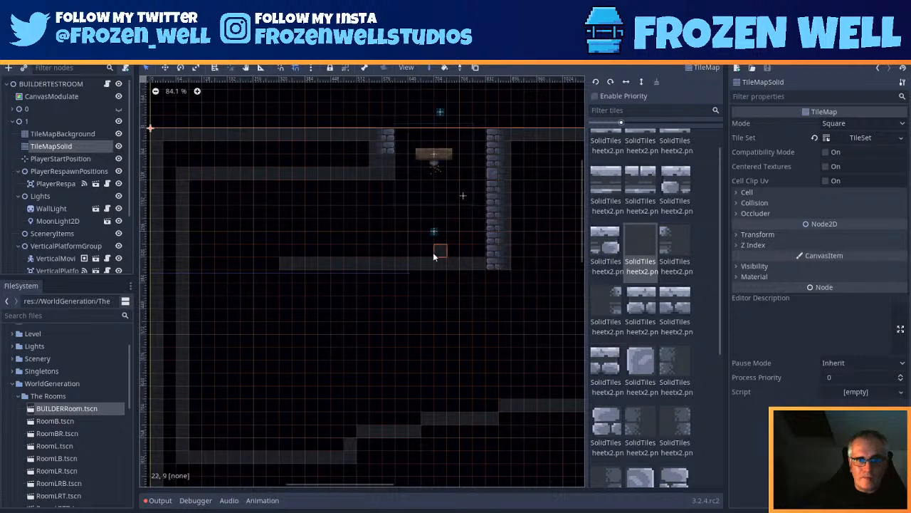
pyautogui.scroll(2, 433, 252)
pyautogui.scroll(-4, 620, 360)
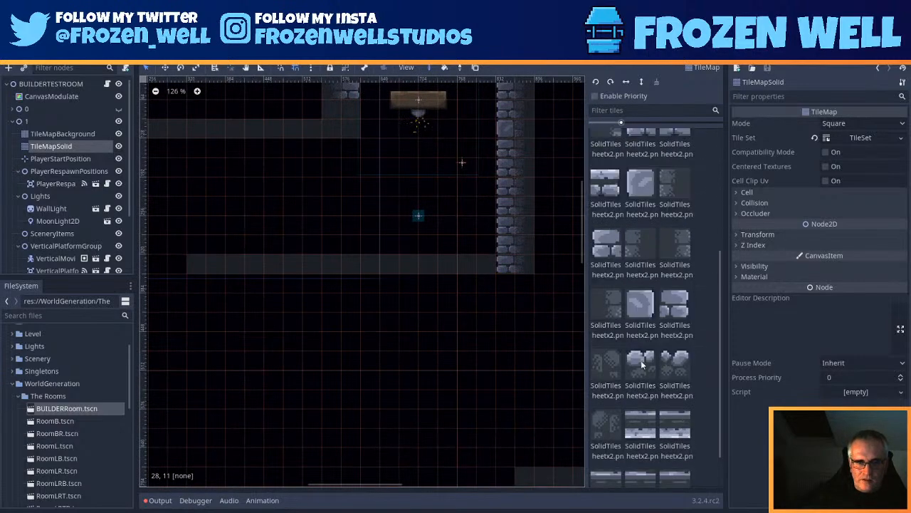
pyautogui.scroll(-1, 666, 431)
pyautogui.scroll(4, 640, 367)
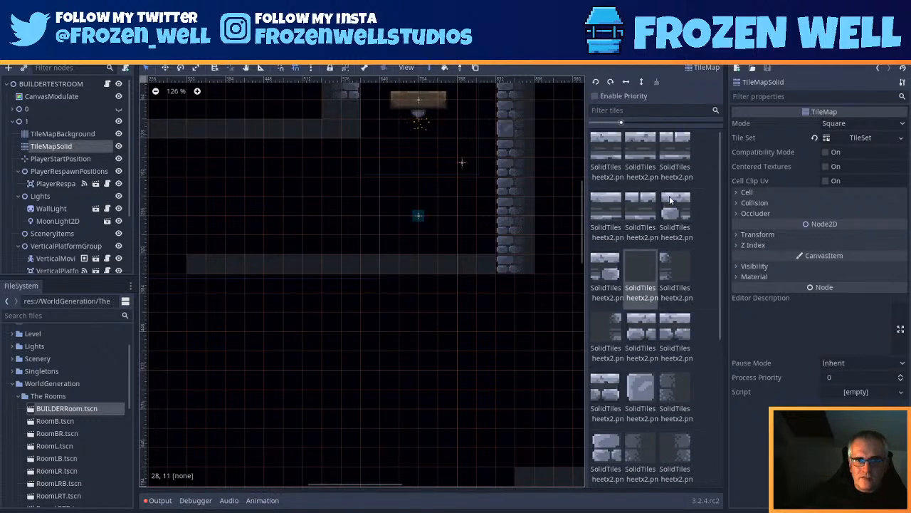
pyautogui.click(643, 148)
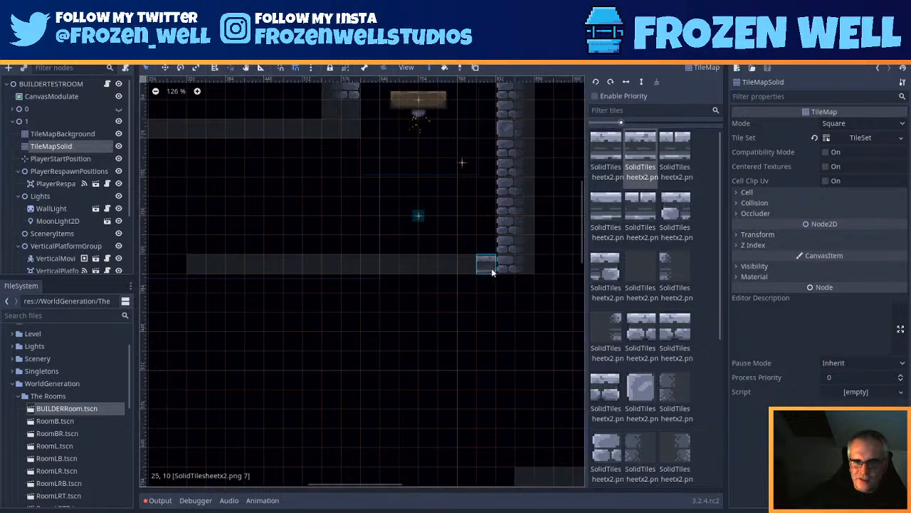
pyautogui.moveTo(506, 267); pyautogui.dragTo(190, 269)
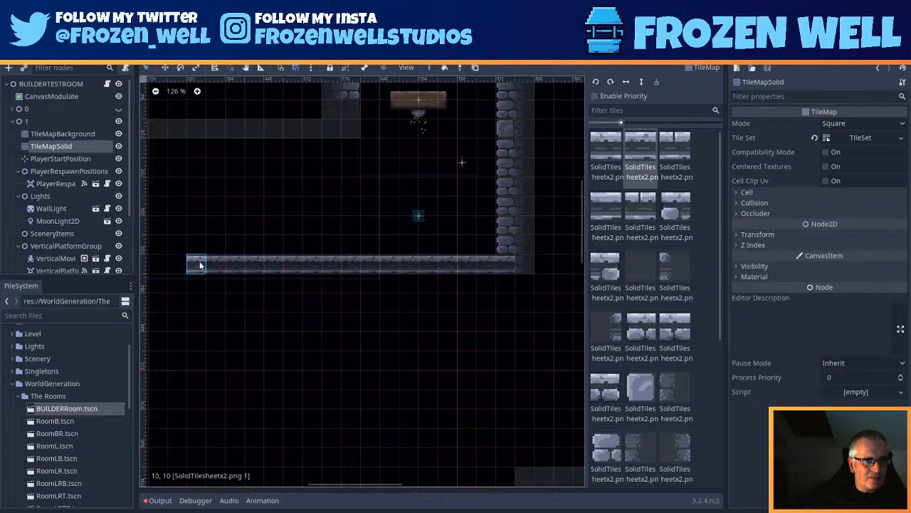
# Step: Break up the lower ledge's floor row with stone tile variants that show vertical joints
pyautogui.click(665, 165)
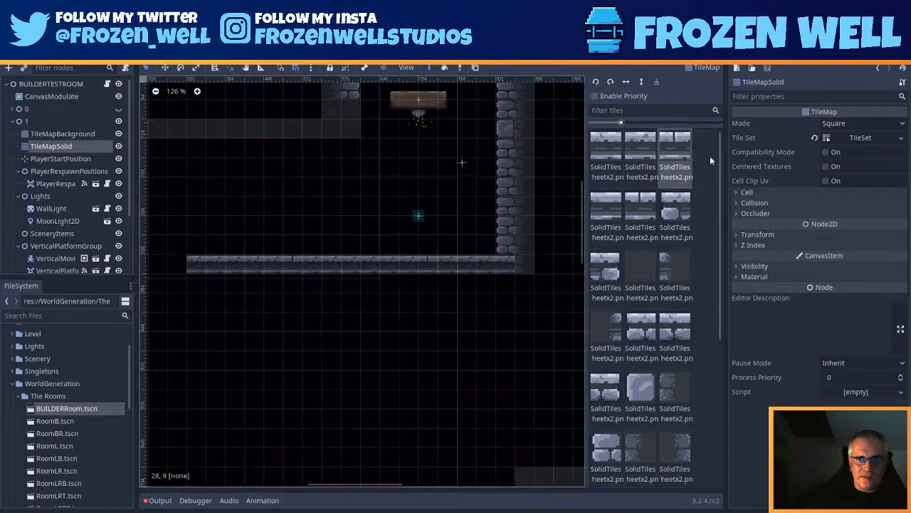
pyautogui.click(640, 157)
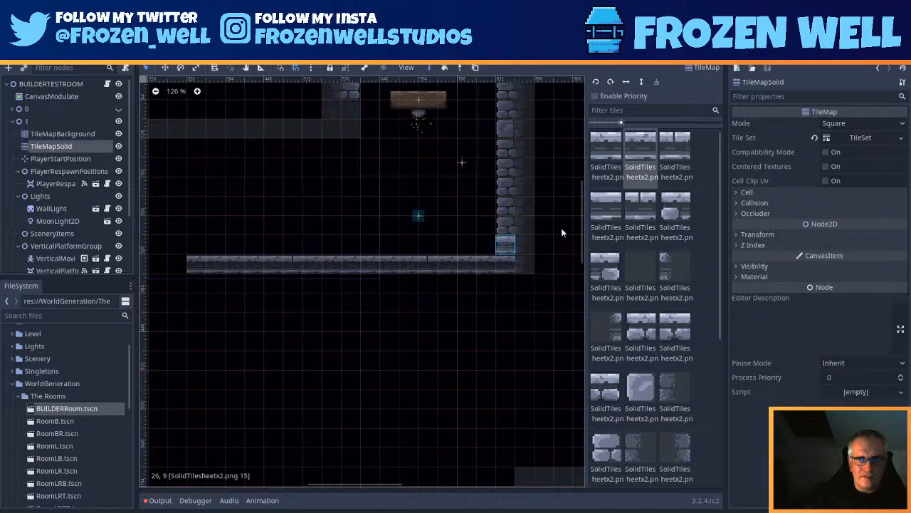
pyautogui.click(619, 144)
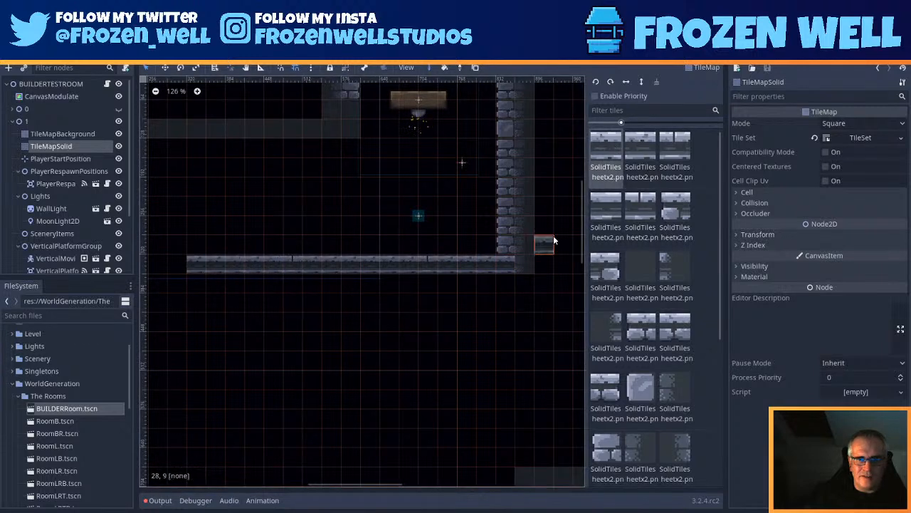
pyautogui.click(607, 215)
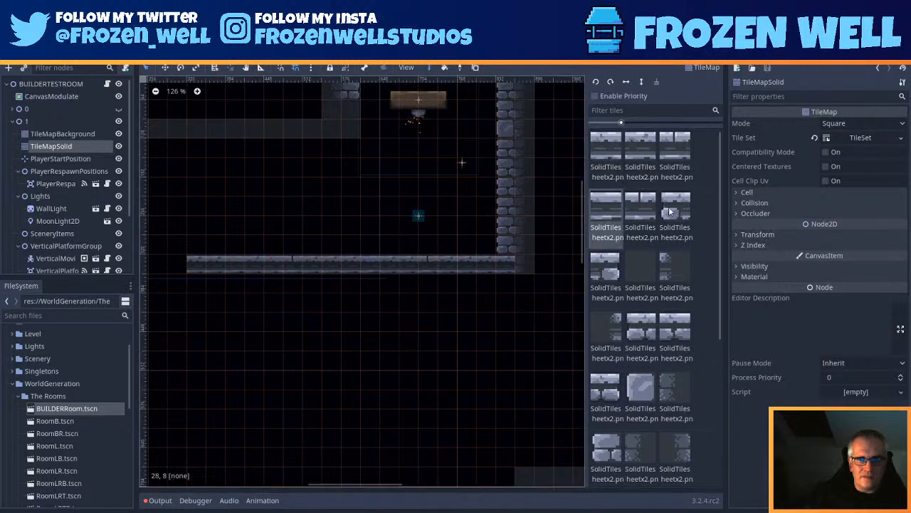
pyautogui.click(640, 212)
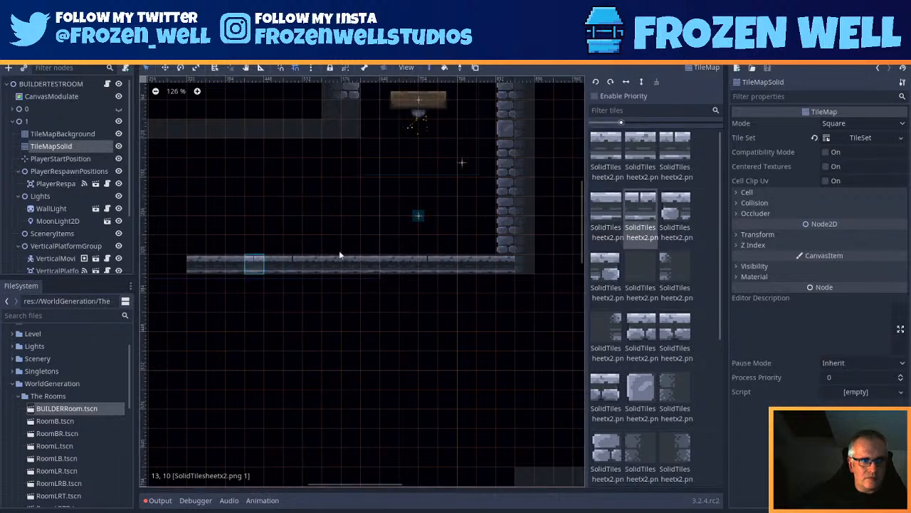
pyautogui.click(682, 141)
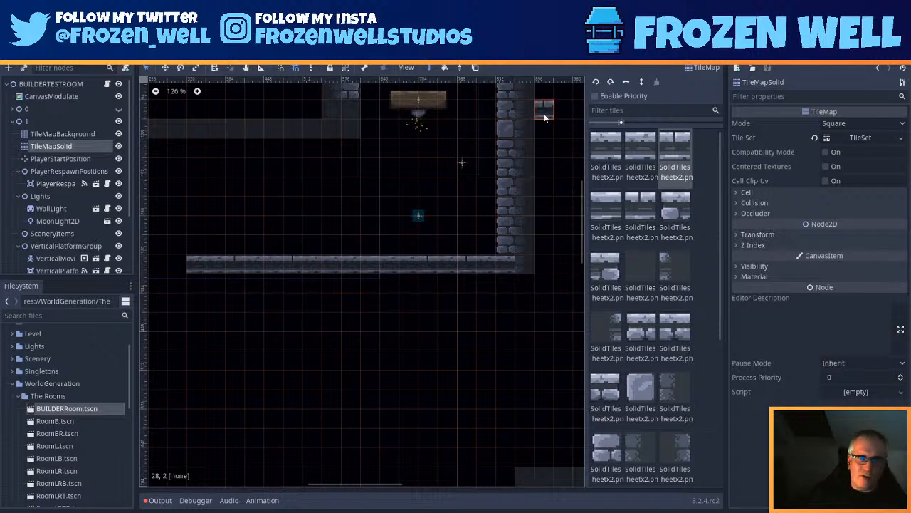
# Step: Paint stone ceiling-edge tiles along the upper ledge's right part and place a square corner block at its right end
pyautogui.moveTo(288, 278); pyautogui.dragTo(354, 340, button='middle')
pyautogui.scroll(-3, 345, 366)
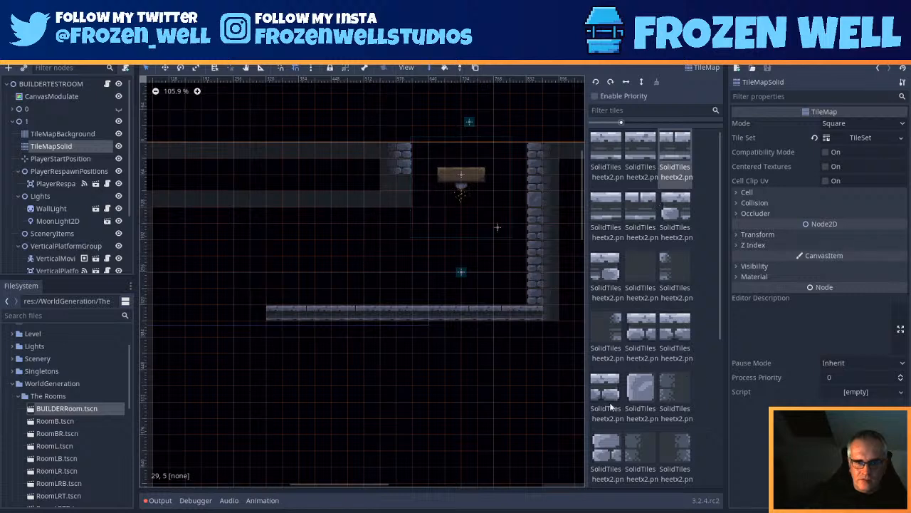
pyautogui.scroll(-4, 610, 406)
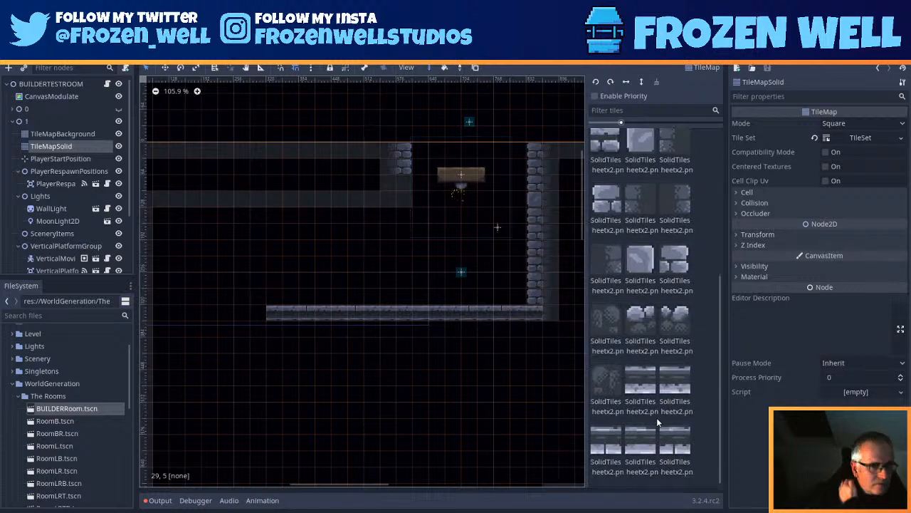
pyautogui.click(645, 445)
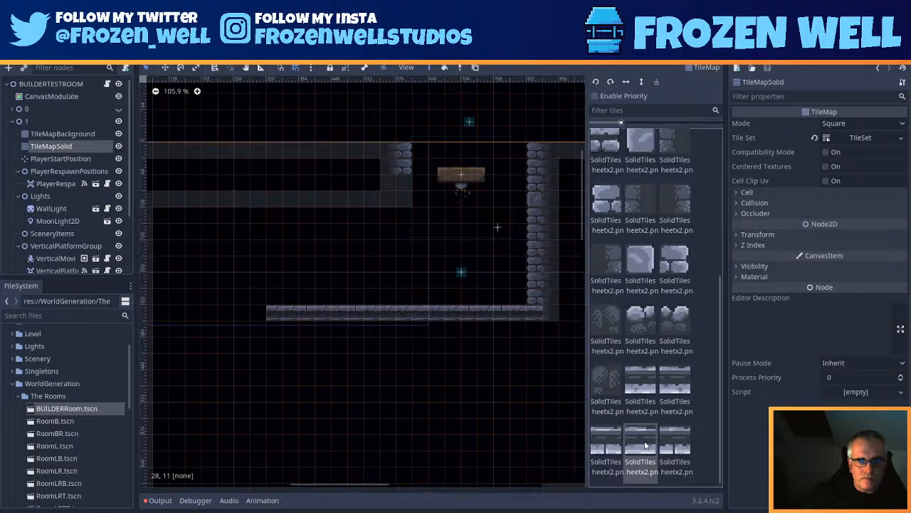
pyautogui.moveTo(390, 202); pyautogui.dragTo(252, 201)
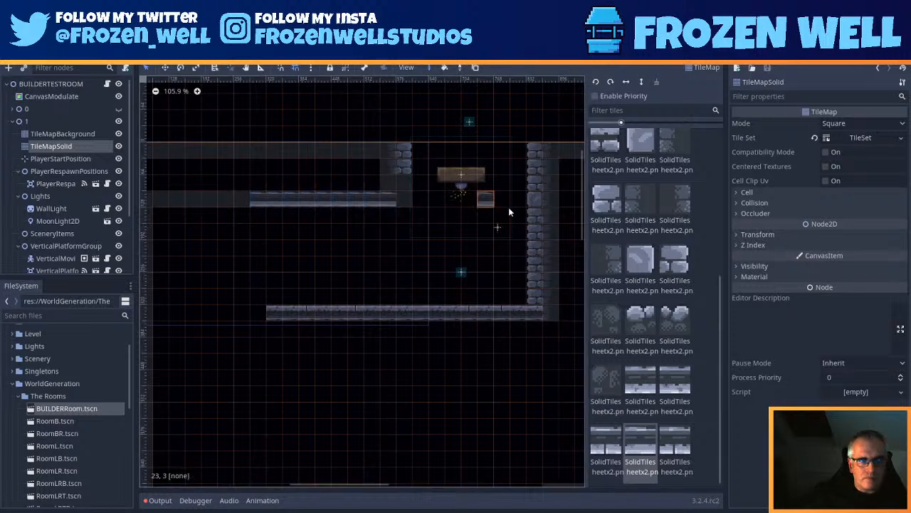
pyautogui.click(640, 260)
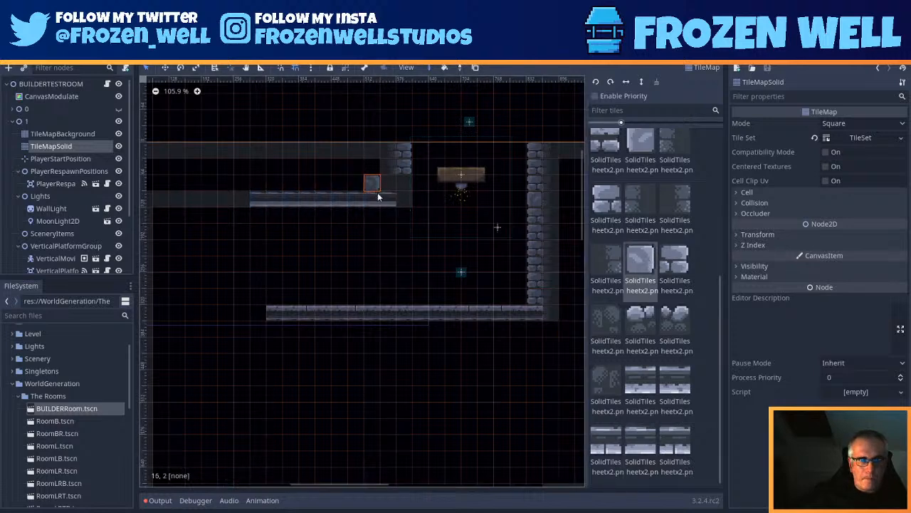
pyautogui.click(403, 199)
# Step: Complete the short brick wall down to the upper ledge's corner block with brick tiles and dark fading tiles beside them
pyautogui.scroll(3, 661, 240)
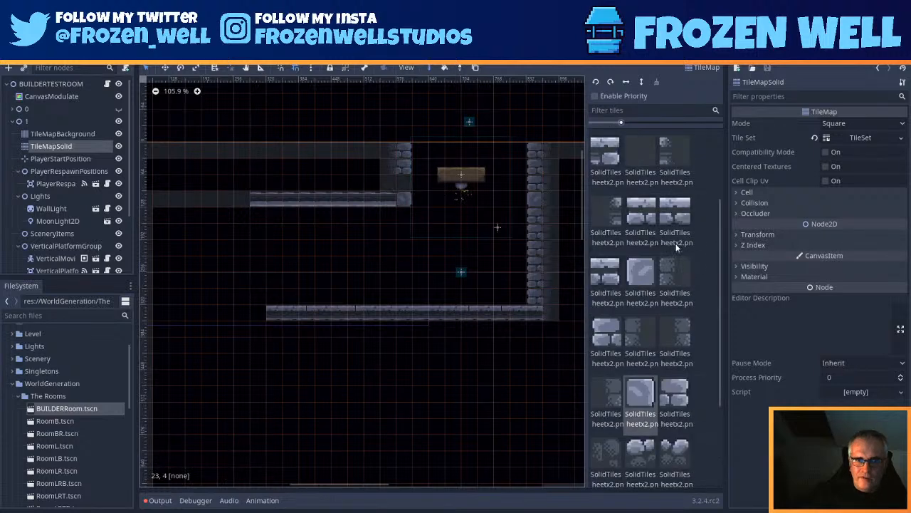
pyautogui.click(676, 388)
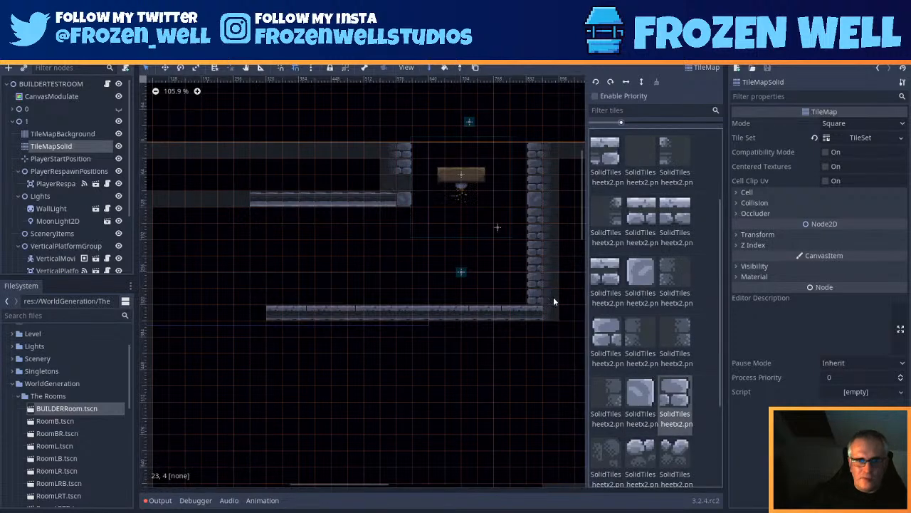
pyautogui.click(677, 335)
pyautogui.moveTo(378, 269); pyautogui.dragTo(402, 282, button='middle')
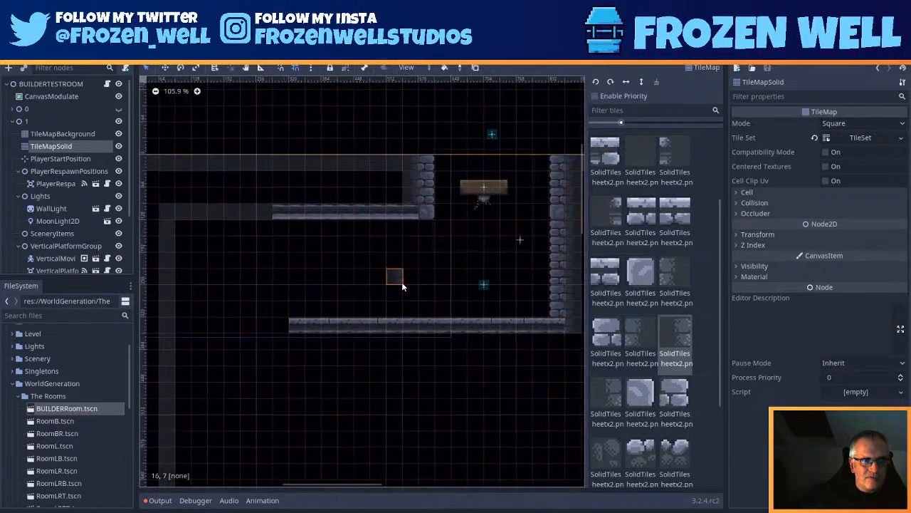
# Step: Extend the upper ledge's ceiling-edge row leftward to the inner left wall
pyautogui.moveTo(319, 278); pyautogui.dragTo(444, 315, button='middle')
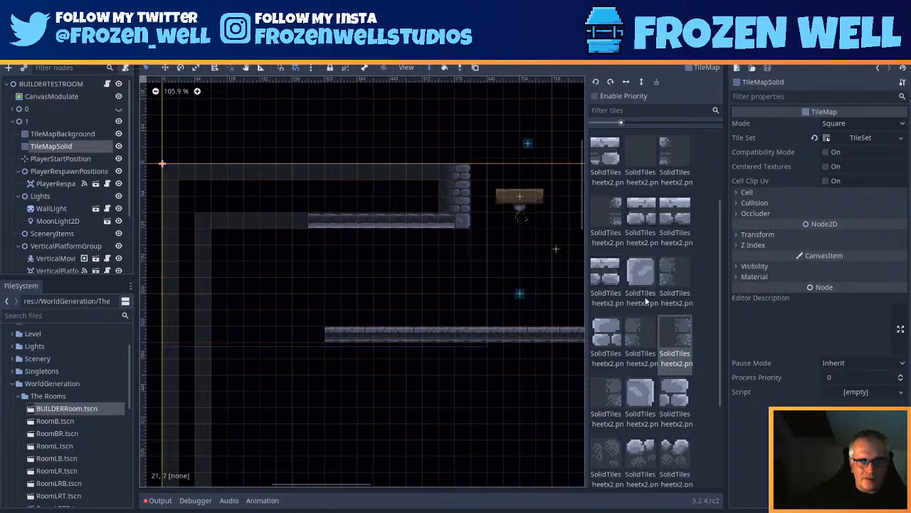
pyautogui.scroll(-1, 670, 420)
pyautogui.scroll(-1, 670, 420)
pyautogui.click(645, 435)
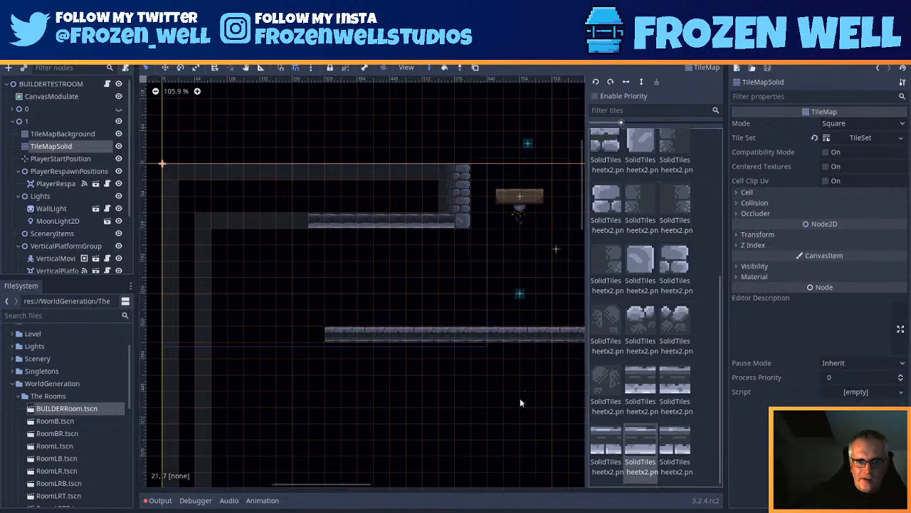
pyautogui.moveTo(311, 218); pyautogui.dragTo(198, 219)
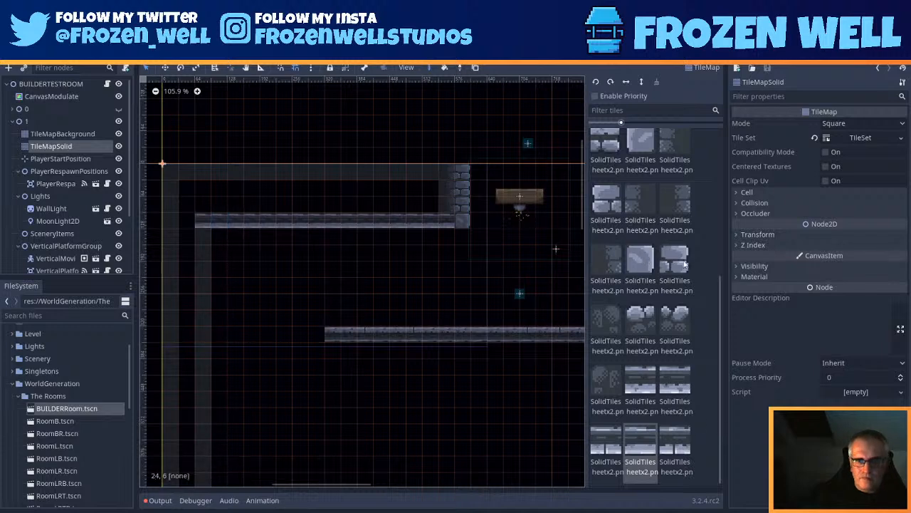
# Step: Place the platform track's base tile on the lower ledge beneath the wooden platform, on the TileMapBackground layer
pyautogui.scroll(-1, 675, 373)
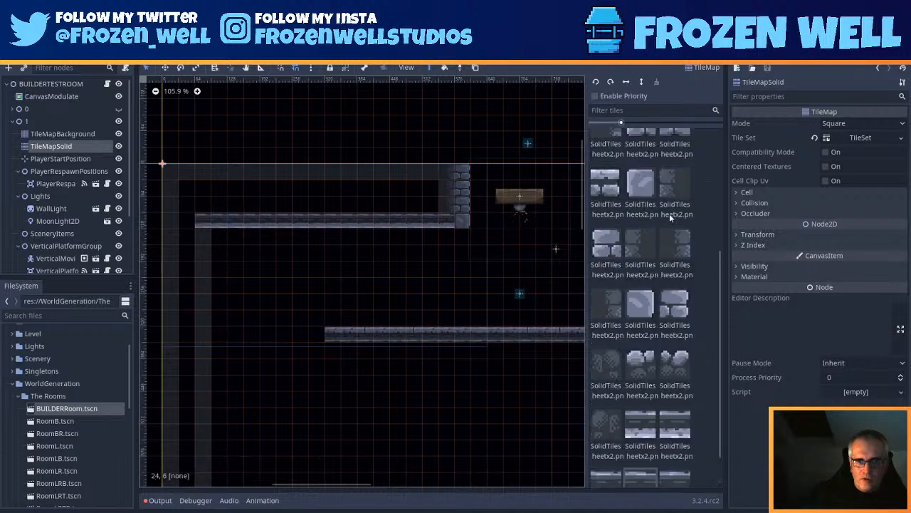
pyautogui.scroll(-3, 669, 214)
pyautogui.moveTo(517, 315); pyautogui.dragTo(420, 373, button='middle')
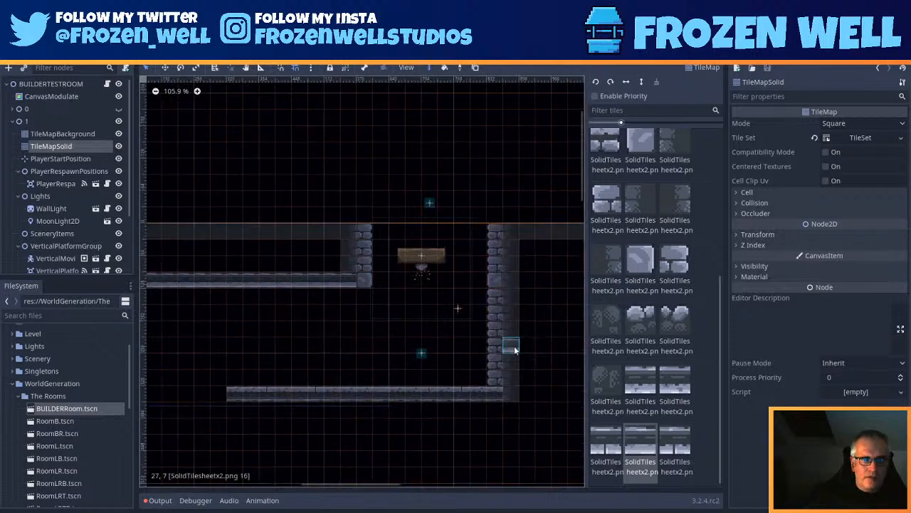
pyautogui.scroll(5, 497, 343)
pyautogui.moveTo(476, 365); pyautogui.dragTo(506, 335, button='middle')
pyautogui.scroll(2, 653, 293)
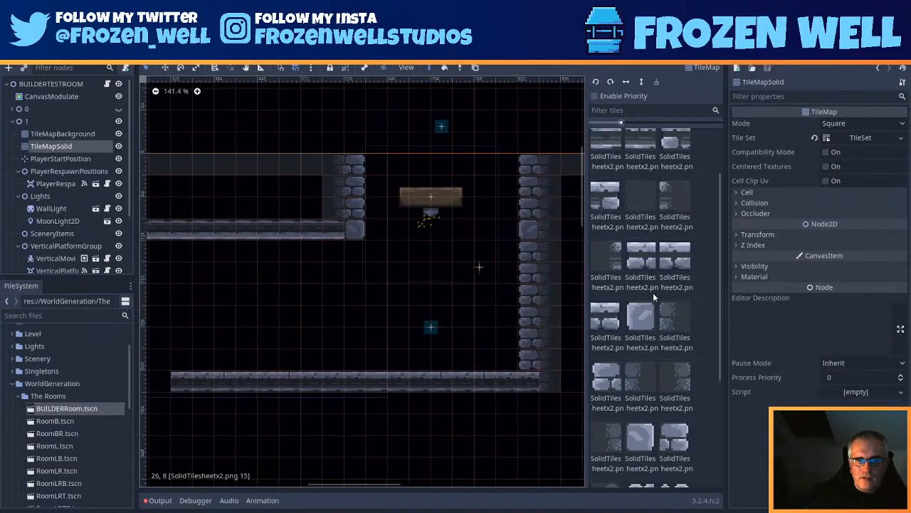
pyautogui.click(67, 133)
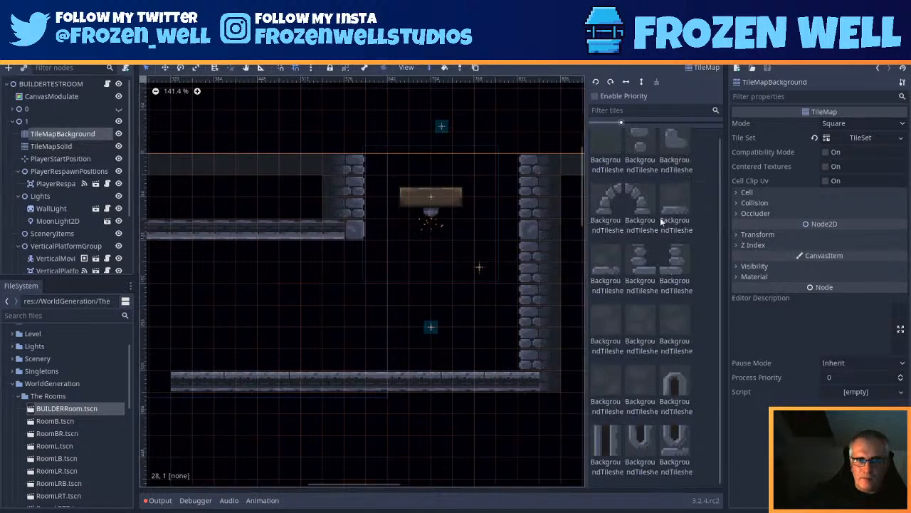
pyautogui.click(676, 451)
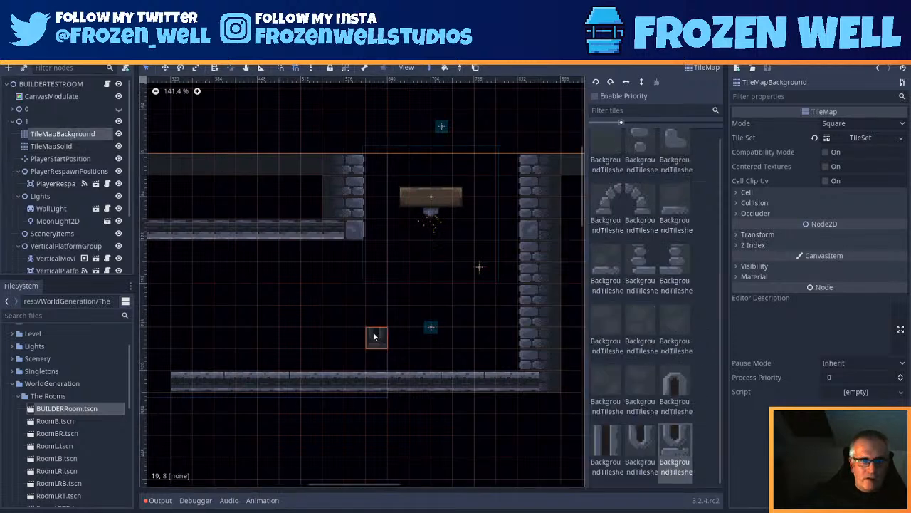
pyautogui.click(435, 361)
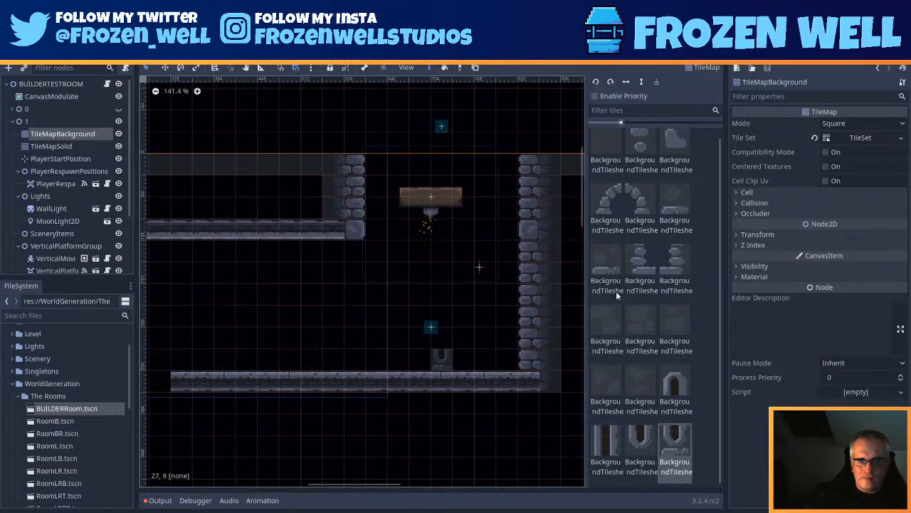
# Step: Paint the vertical track shaft upward from its base behind the platform and cap it with the rounded end tile
pyautogui.click(608, 445)
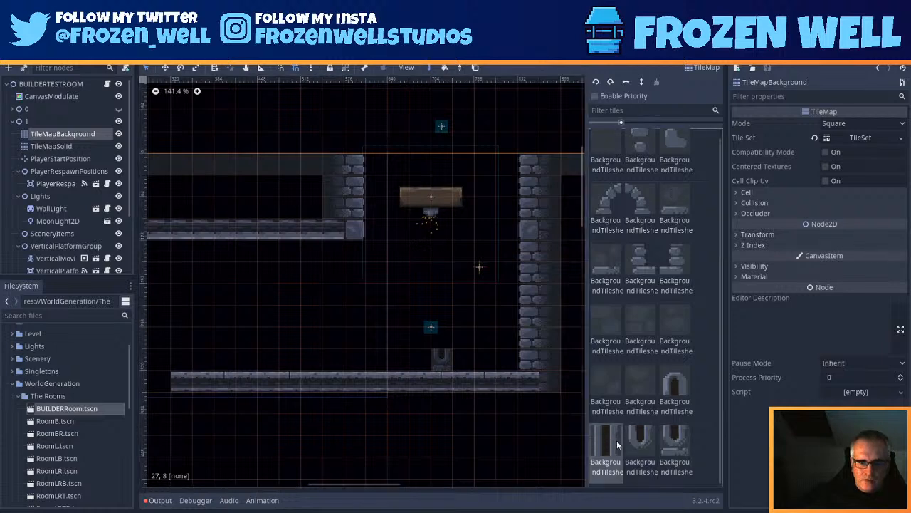
pyautogui.moveTo(432, 329); pyautogui.dragTo(443, 192)
pyautogui.click(687, 381)
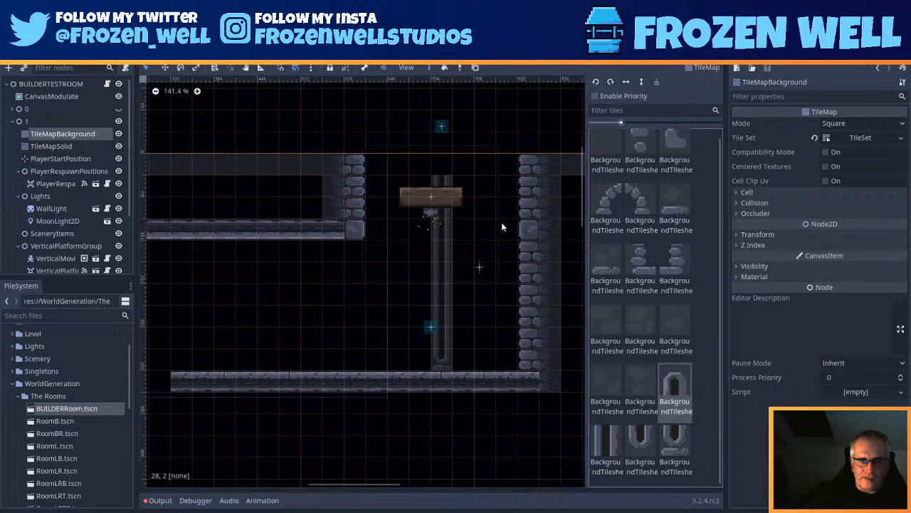
pyautogui.click(450, 163)
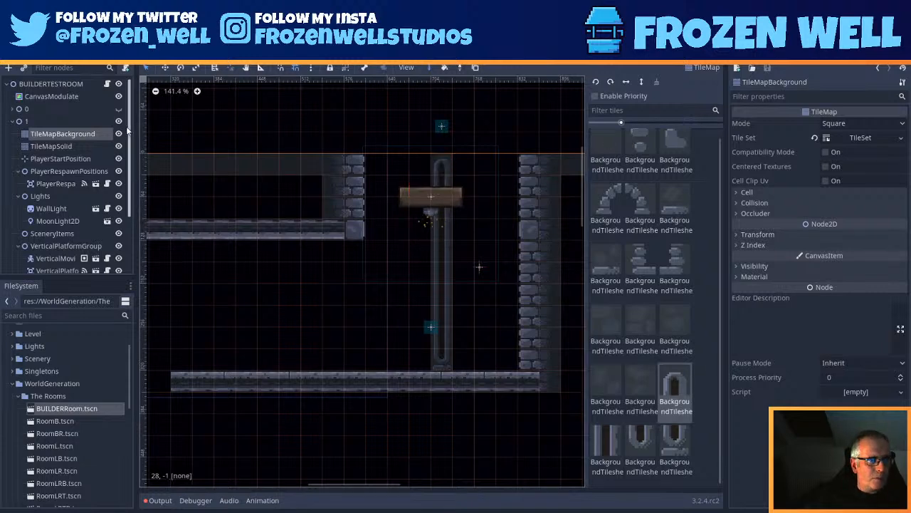
# Step: Move the VerticalMovingPlatform horizontally so that it is centred on the vertical background track
pyautogui.scroll(-3, 59, 237)
pyautogui.click(61, 187)
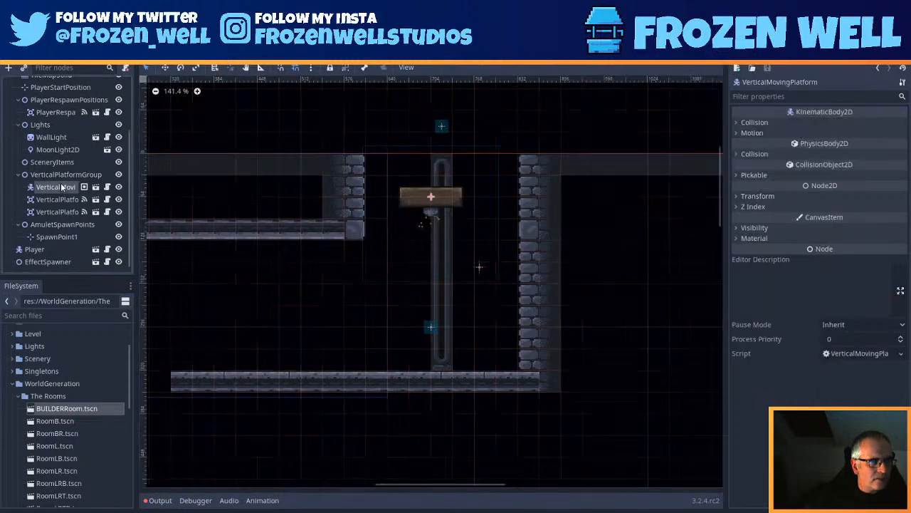
pyautogui.moveTo(435, 198); pyautogui.dragTo(443, 198)
pyautogui.scroll(2, 444, 198)
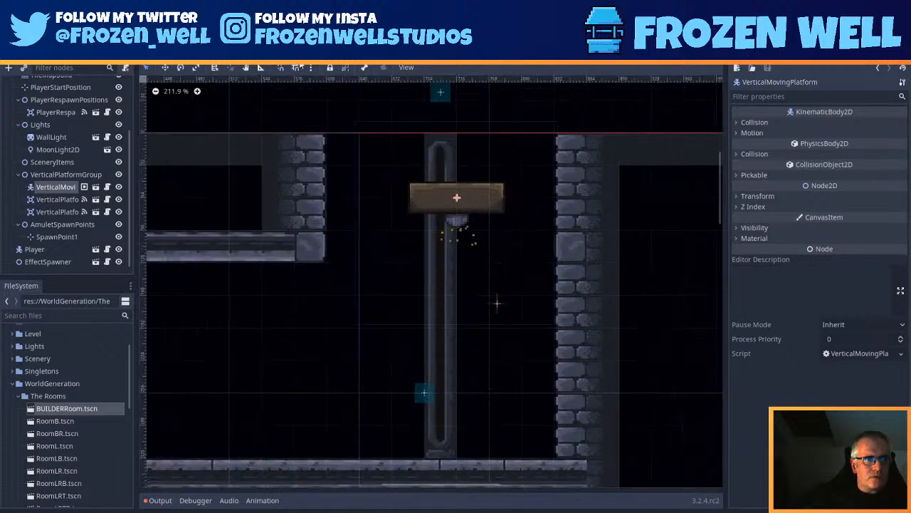
pyautogui.click(310, 67)
pyautogui.click(311, 66)
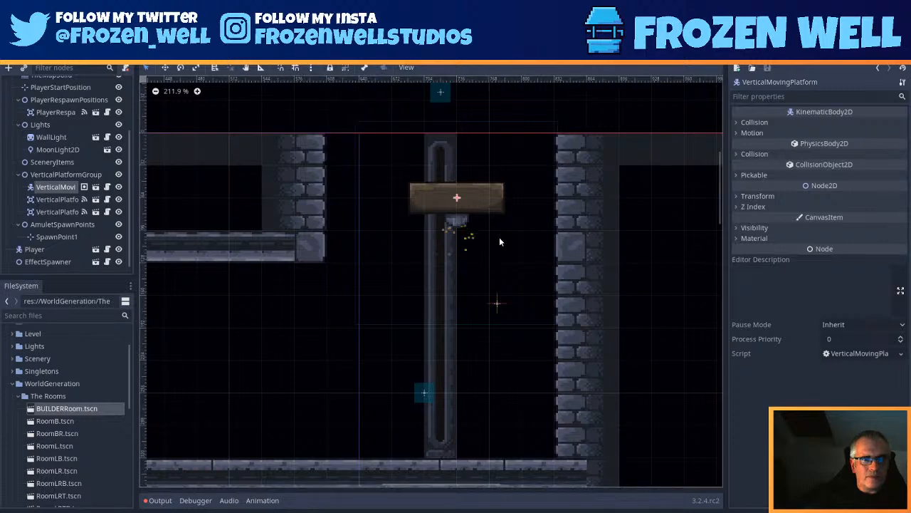
pyautogui.press('Left')
pyautogui.press('Left')
pyautogui.press('Left')
pyautogui.press('Left')
pyautogui.press('Left')
pyautogui.press('Left')
pyautogui.press('Left')
pyautogui.press('Left')
pyautogui.press('Left')
pyautogui.press('Left')
pyautogui.press('Left')
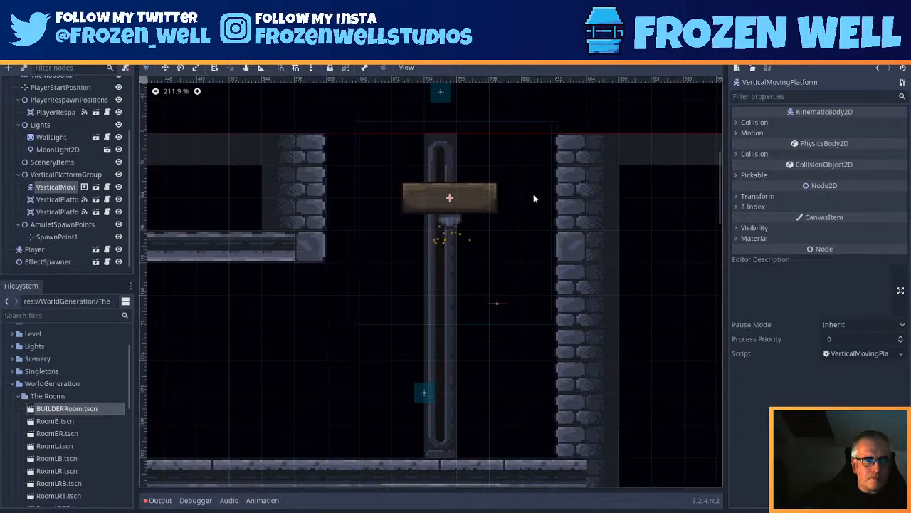
pyautogui.press('Left')
pyautogui.press('Left')
pyautogui.press('Left')
pyautogui.press('Left')
pyautogui.press('Left')
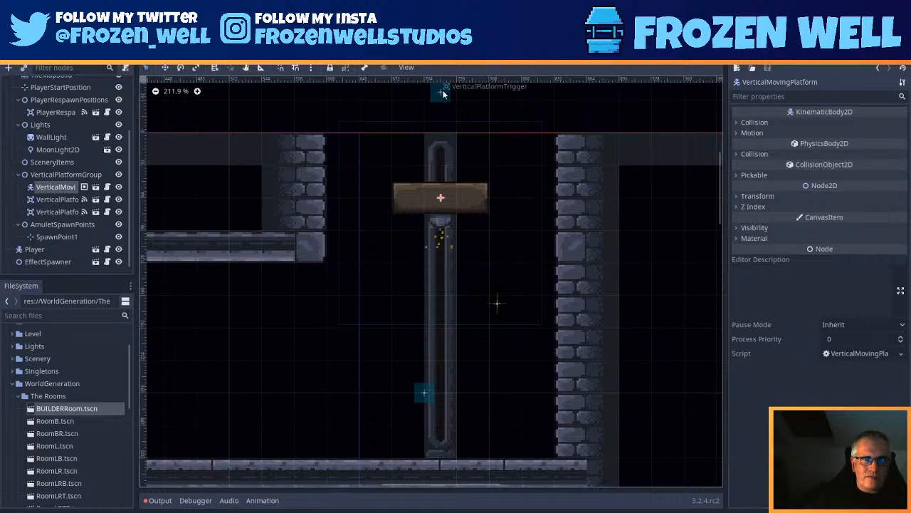
# Step: Move VerticalPlatformTrigger2 down into the lower end of the platform track, centred on the shaft
pyautogui.moveTo(424, 394); pyautogui.dragTo(439, 434)
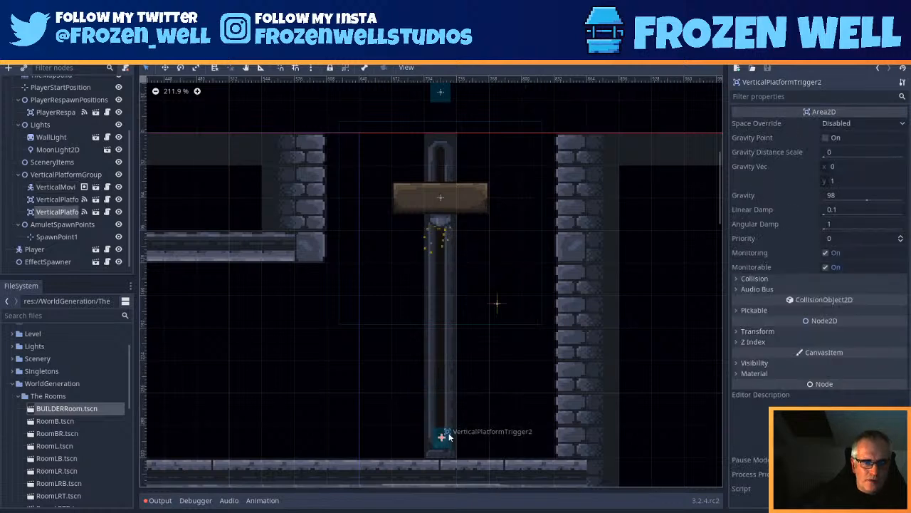
pyautogui.scroll(1, 477, 433)
pyautogui.scroll(1, 477, 433)
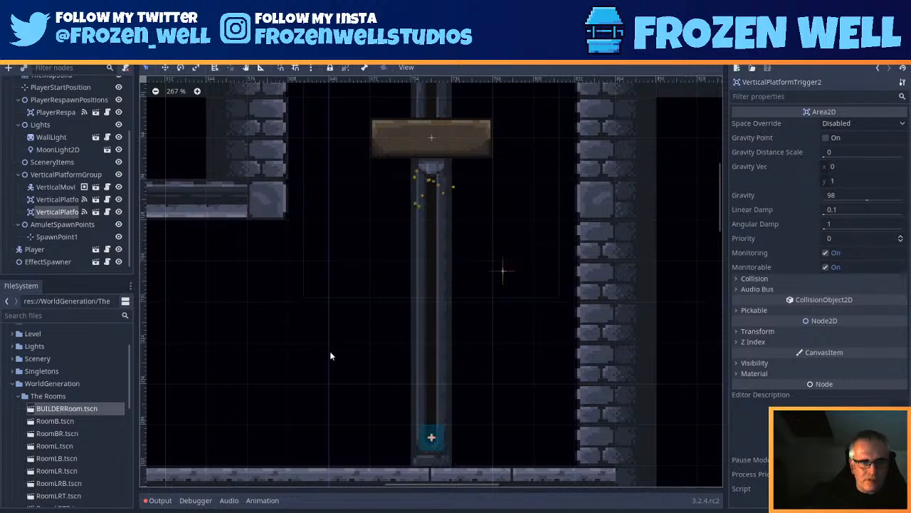
pyautogui.scroll(-4, 447, 313)
pyautogui.moveTo(422, 336); pyautogui.dragTo(524, 304, button='middle')
pyautogui.scroll(1, 582, 306)
pyautogui.scroll(1, 532, 338)
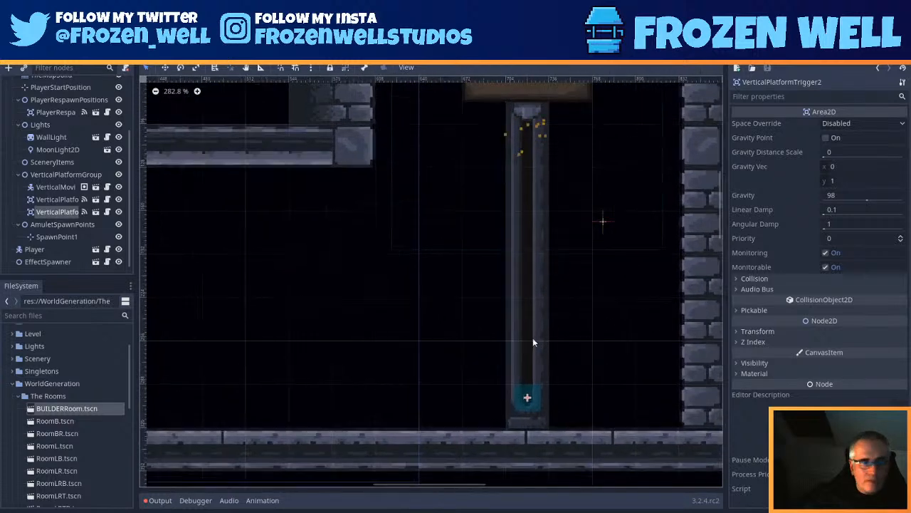
pyautogui.scroll(-1, 329, 289)
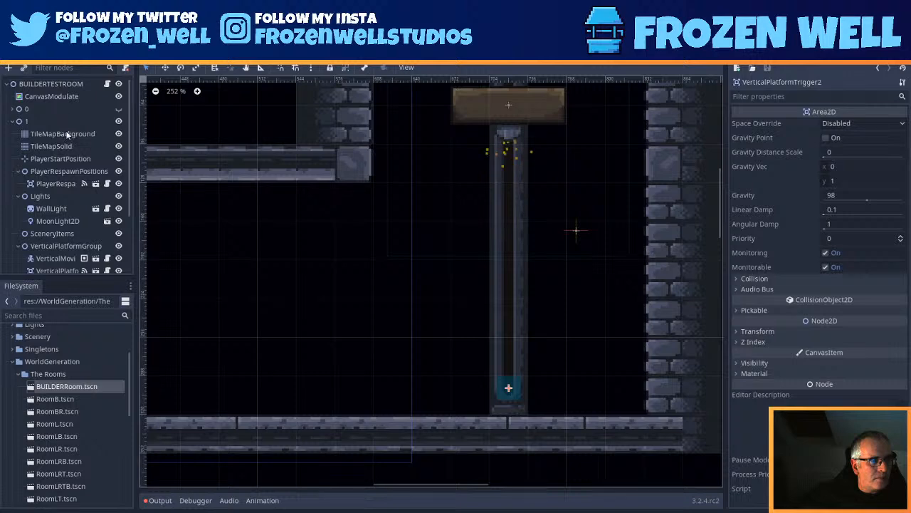
# Step: Scatter the first dark wall tile variant on the TileMapBackground layer, beside the platform track and below the upper ledge
pyautogui.click(67, 134)
pyautogui.click(606, 317)
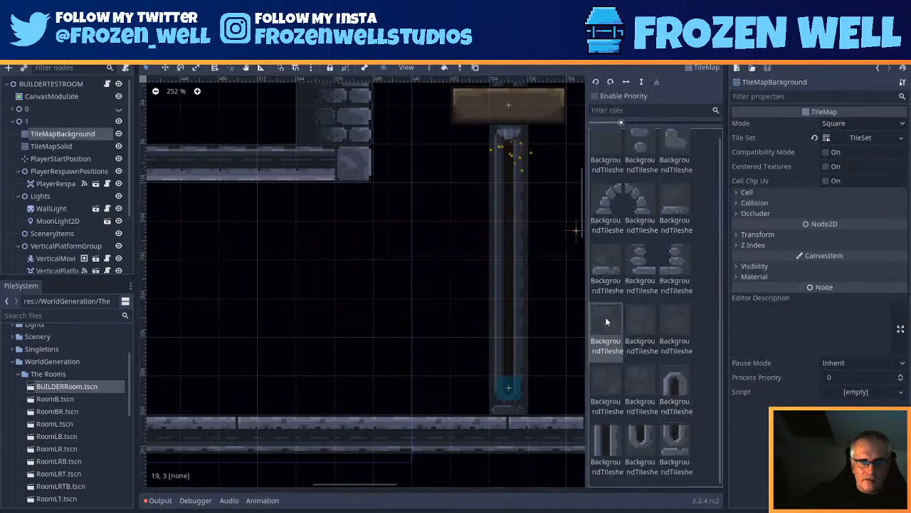
pyautogui.moveTo(390, 278)
pyautogui.mouseDown()
pyautogui.moveTo(392, 313)
pyautogui.moveTo(431, 356)
pyautogui.mouseUp()
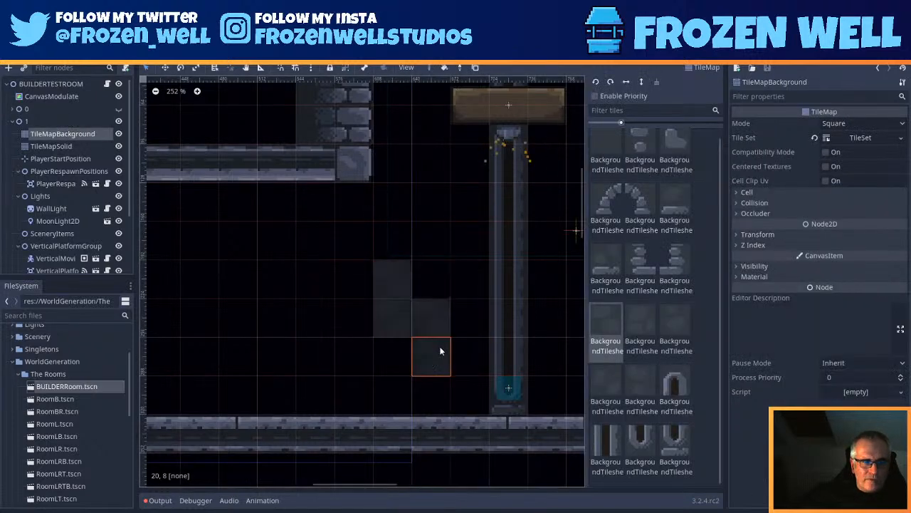
pyautogui.click(315, 356)
pyautogui.click(223, 262)
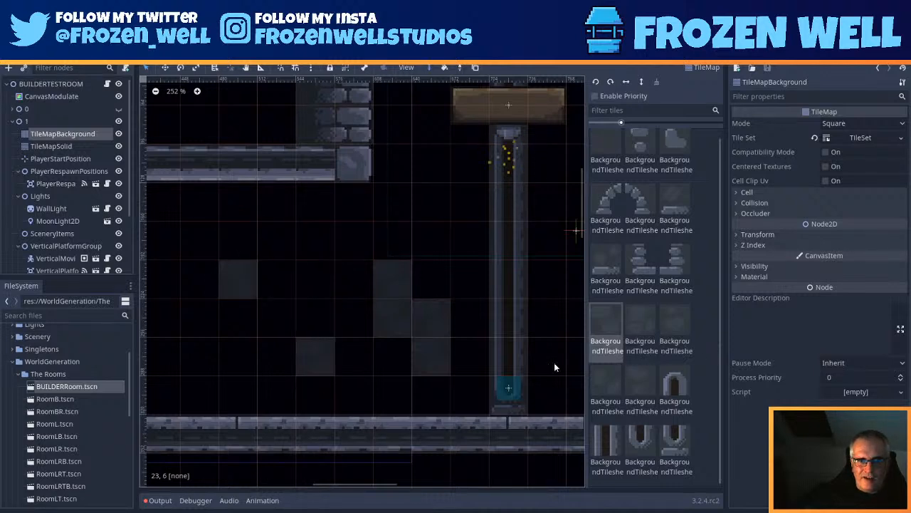
pyautogui.click(298, 232)
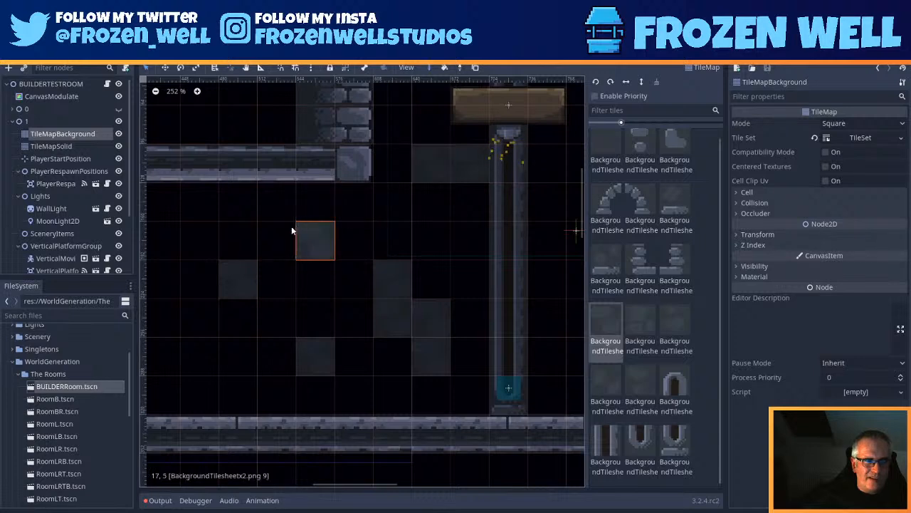
pyautogui.click(226, 227)
pyautogui.click(192, 364)
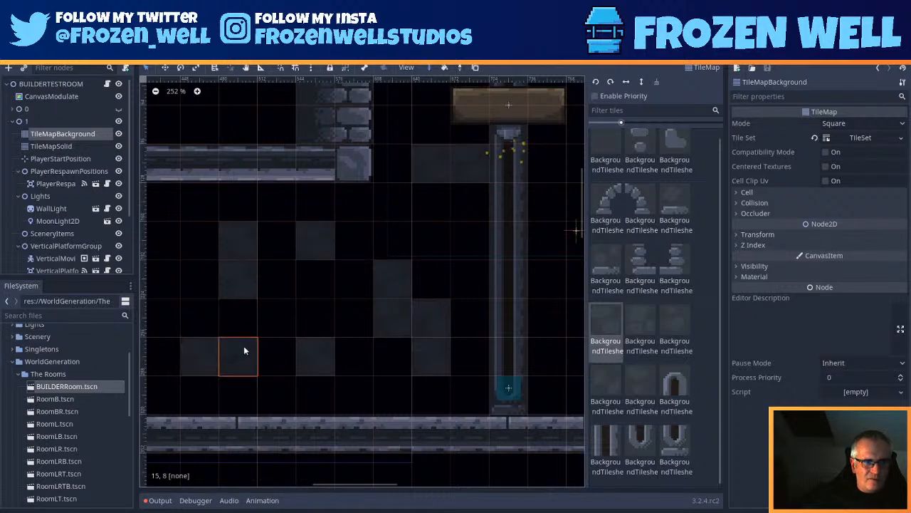
# Step: Continue scattering the first wall tile variant leftward between the two ledges, reaching past the lower ledge's left end
pyautogui.moveTo(243, 345); pyautogui.dragTo(418, 351, button='middle')
pyautogui.click(264, 296)
pyautogui.scroll(-1, 440, 309)
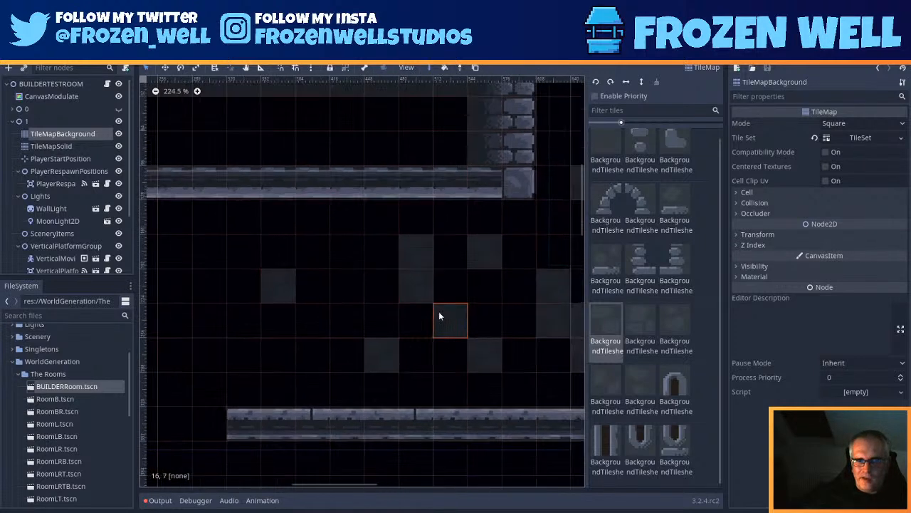
pyautogui.moveTo(439, 316); pyautogui.dragTo(297, 286, button='middle')
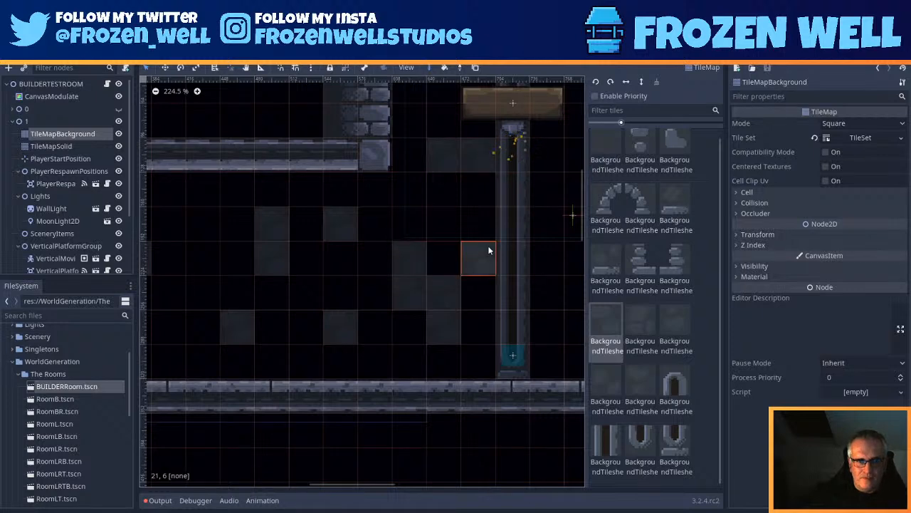
pyautogui.moveTo(253, 251); pyautogui.dragTo(427, 259, button='middle')
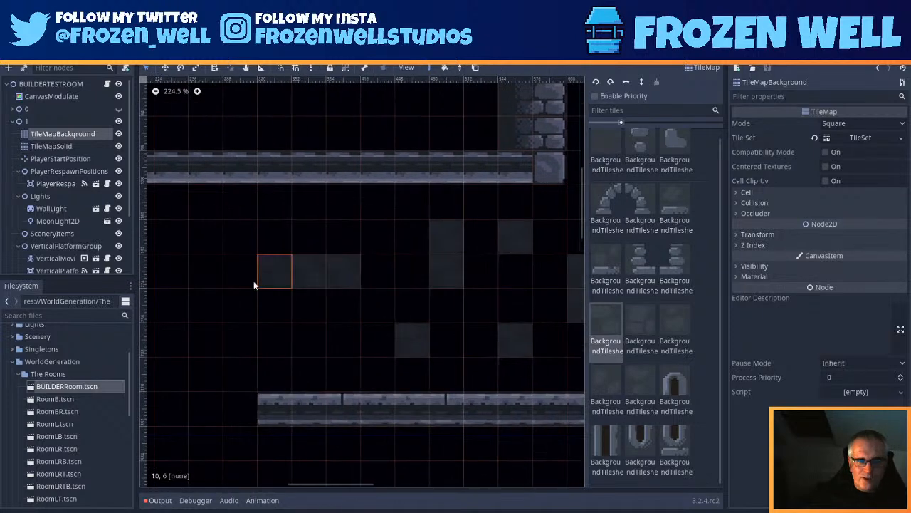
pyautogui.click(254, 299)
pyautogui.click(255, 351)
pyautogui.click(365, 329)
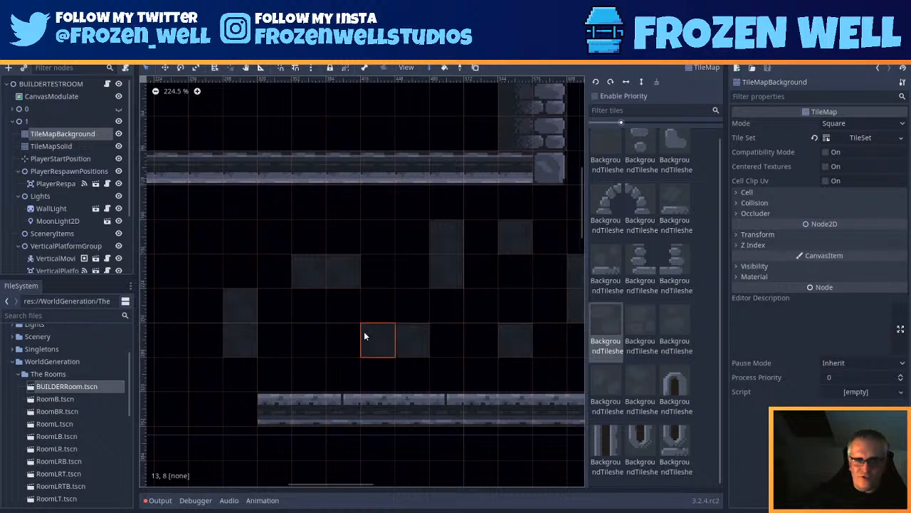
pyautogui.click(318, 342)
pyautogui.click(309, 199)
pyautogui.click(175, 219)
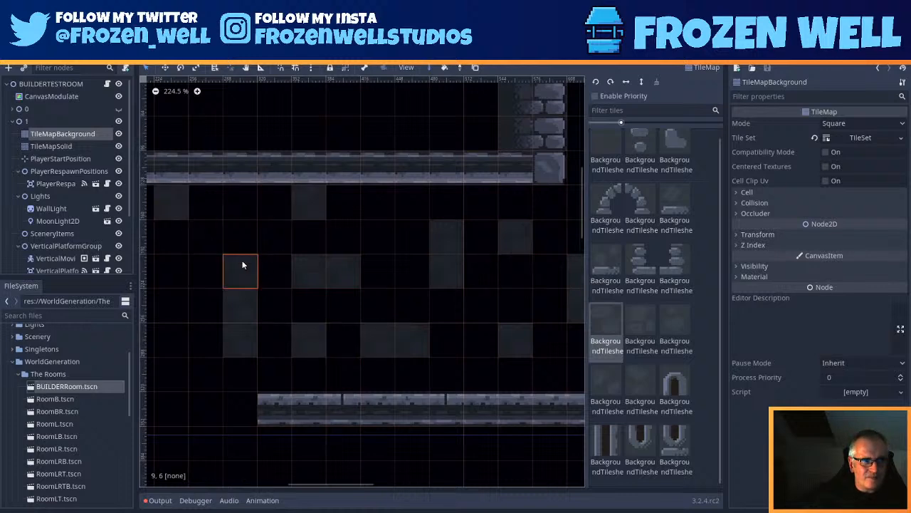
# Step: Scatter the first wall tile variant across the room's far left area, down to the lower ledge's level
pyautogui.moveTo(242, 264); pyautogui.dragTo(414, 264, button='middle')
pyautogui.click(277, 308)
pyautogui.click(302, 274)
pyautogui.click(203, 239)
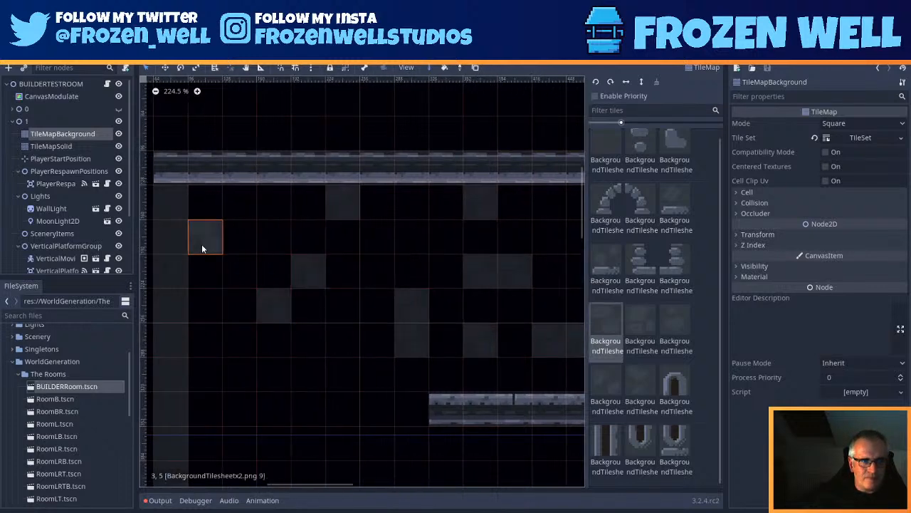
pyautogui.moveTo(274, 306); pyautogui.dragTo(420, 289, button='middle')
pyautogui.moveTo(446, 327); pyautogui.dragTo(376, 302, button='middle')
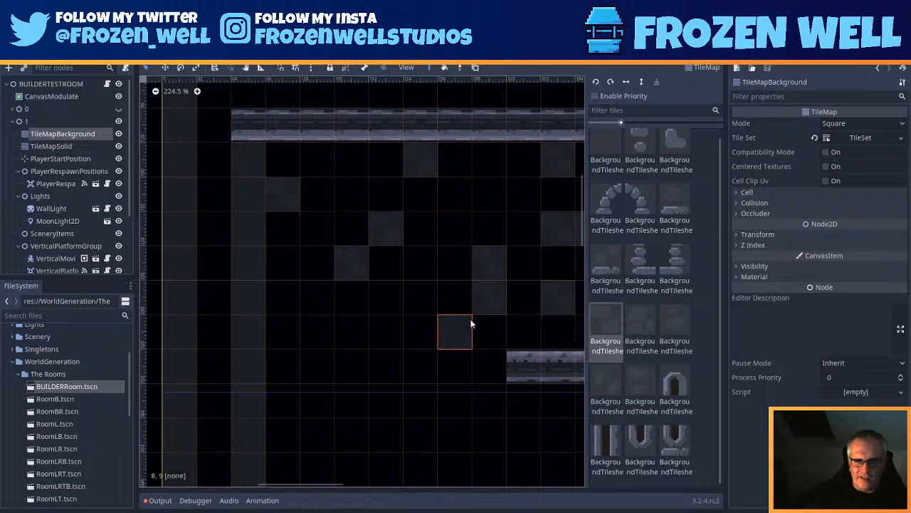
pyautogui.moveTo(470, 325); pyautogui.dragTo(404, 262, button='middle')
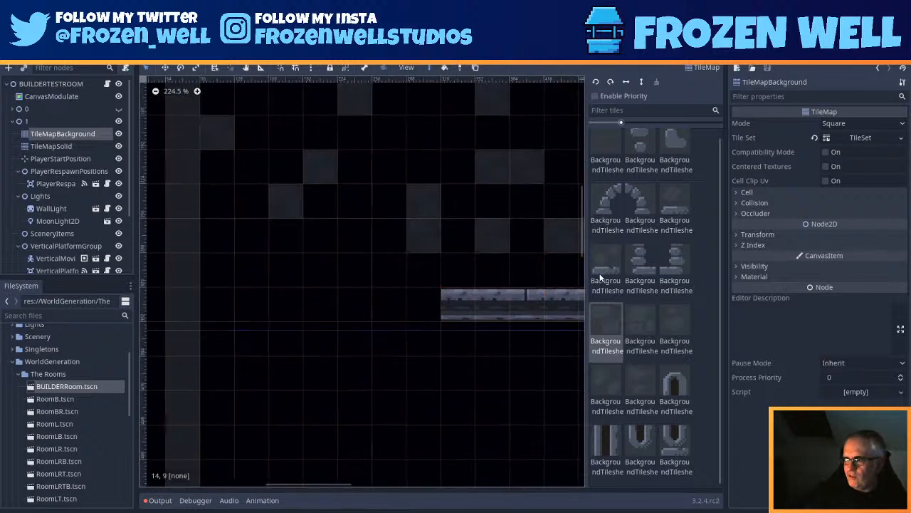
pyautogui.click(321, 267)
pyautogui.click(214, 258)
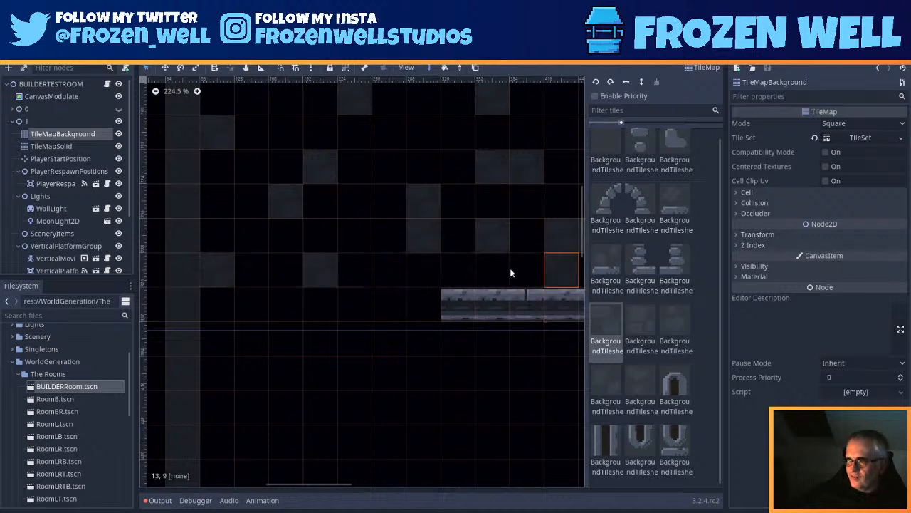
# Step: Scatter the second dark wall tile variant among the existing background tiles in the room's left half
pyautogui.click(640, 324)
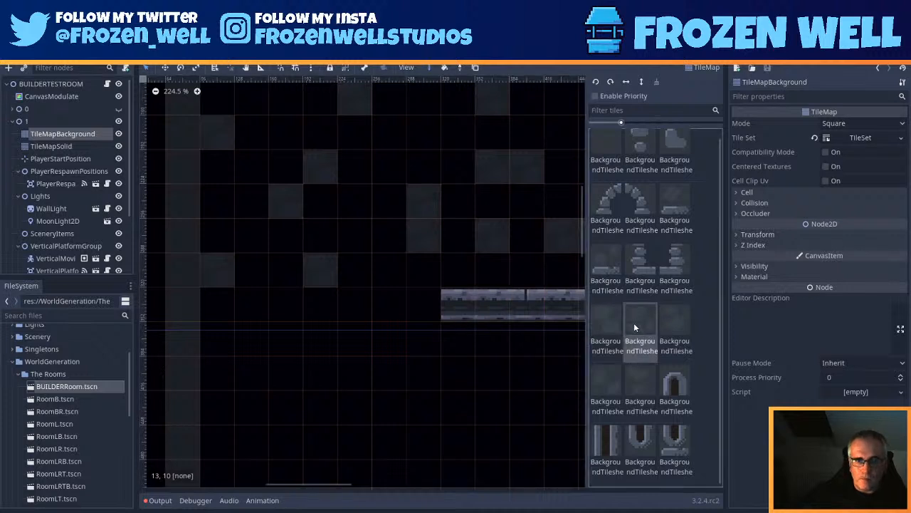
pyautogui.click(520, 212)
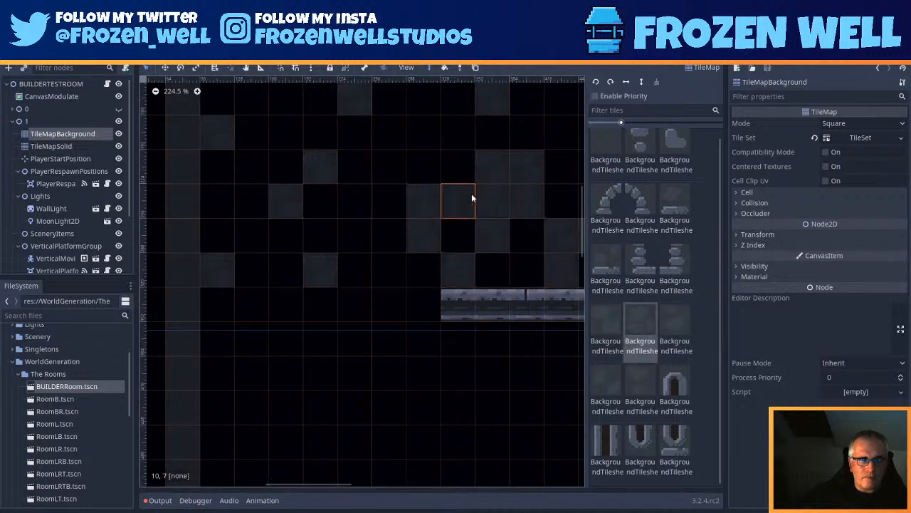
pyautogui.moveTo(400, 173)
pyautogui.mouseDown()
pyautogui.moveTo(342, 171)
pyautogui.moveTo(320, 235)
pyautogui.mouseUp()
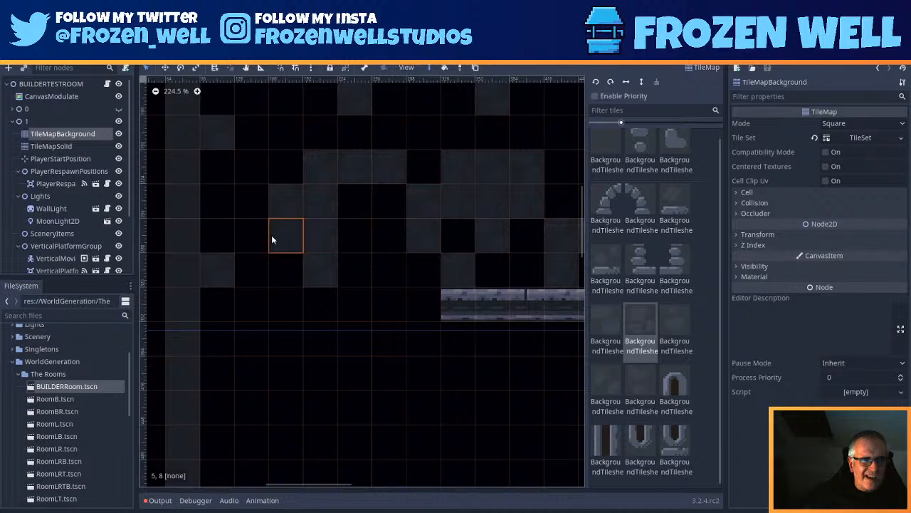
pyautogui.click(450, 146)
pyautogui.moveTo(494, 149); pyautogui.dragTo(308, 217, button='middle')
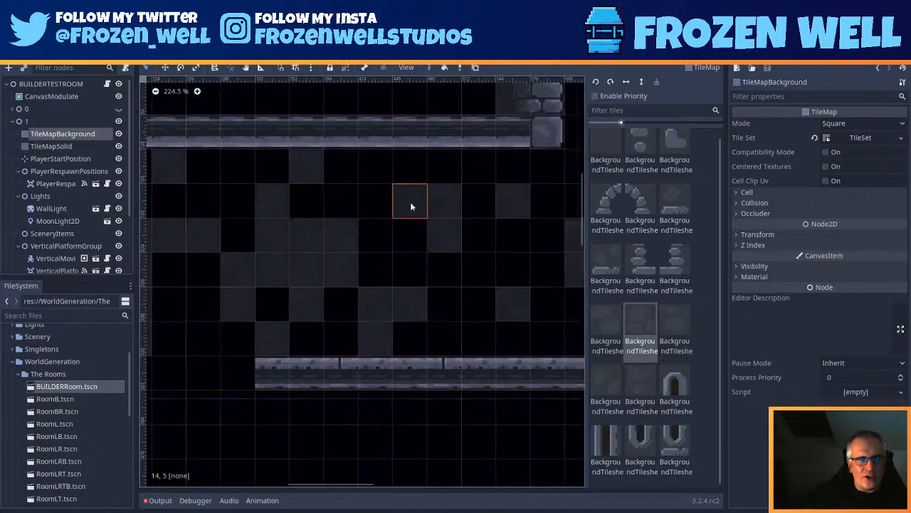
# Step: Scatter the second wall tile variant below the upper ledge's right part and on both sides of the platform track
pyautogui.click(410, 202)
pyautogui.click(472, 249)
pyautogui.moveTo(498, 242)
pyautogui.mouseDown(button='middle')
pyautogui.moveTo(406, 278)
pyautogui.moveTo(212, 298)
pyautogui.mouseUp(button='middle')
pyautogui.click(319, 236)
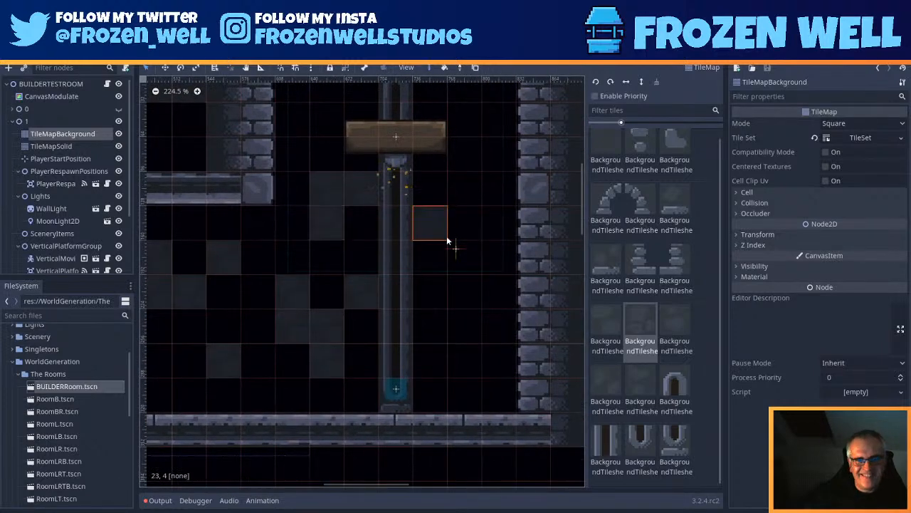
pyautogui.click(456, 232)
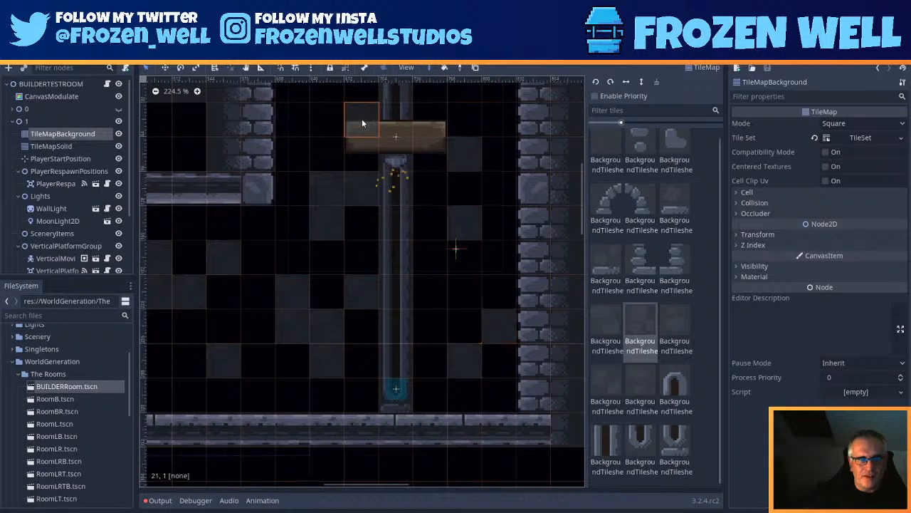
# Step: Scatter the third dark wall tile variant into empty background cells from the platform track leftward across the room
pyautogui.click(669, 324)
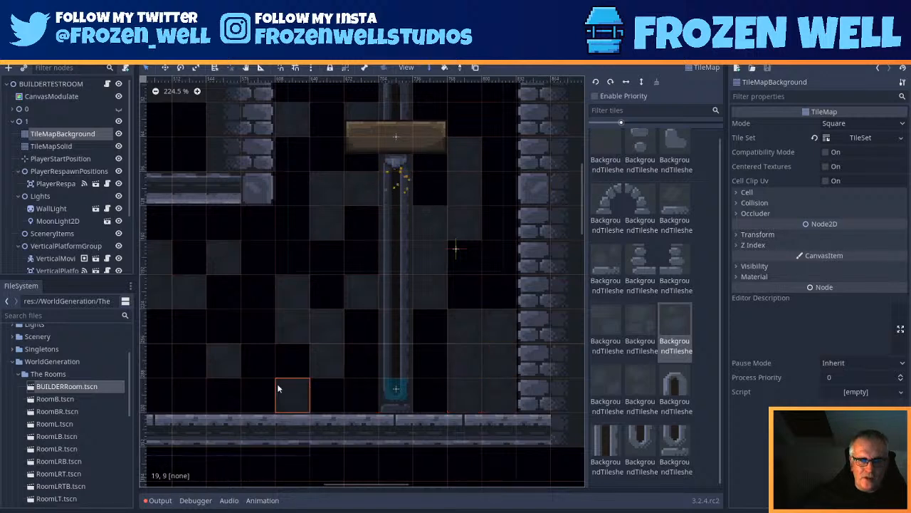
pyautogui.moveTo(190, 270); pyautogui.dragTo(318, 314, button='middle')
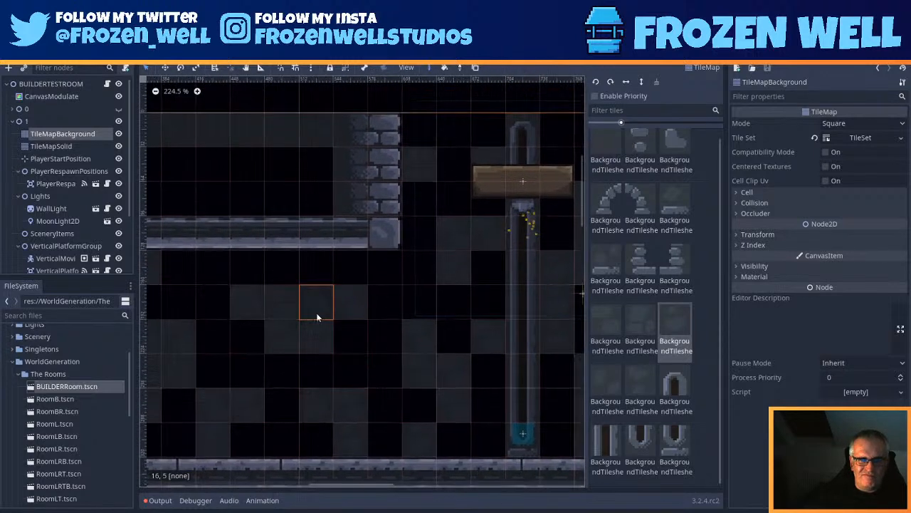
pyautogui.moveTo(250, 266); pyautogui.dragTo(307, 258, button='middle')
pyautogui.moveTo(322, 316); pyautogui.dragTo(505, 299, button='middle')
pyautogui.moveTo(369, 308); pyautogui.dragTo(508, 272, button='middle')
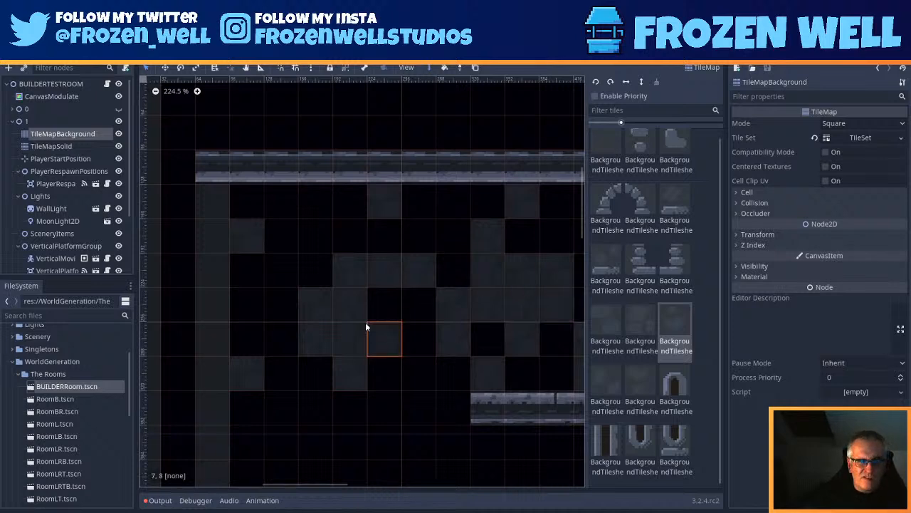
pyautogui.scroll(-2, 368, 320)
pyautogui.moveTo(447, 268); pyautogui.dragTo(358, 299, button='middle')
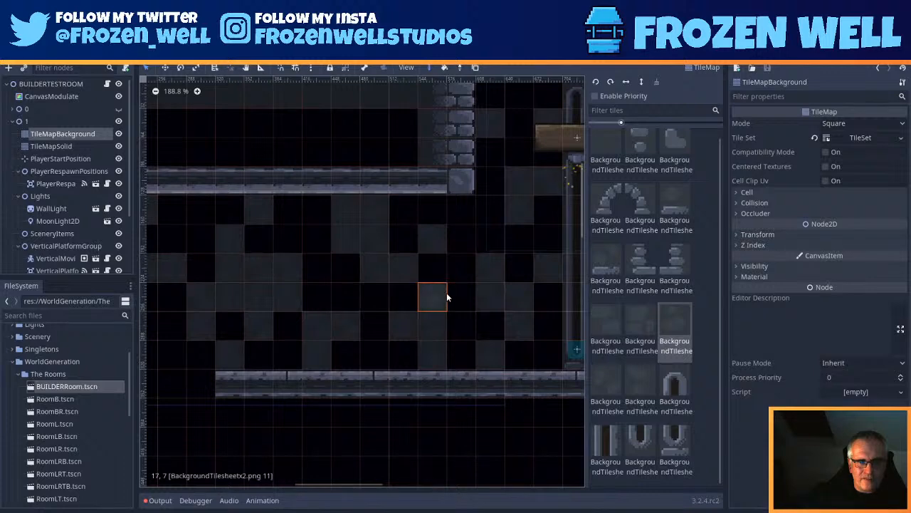
# Step: Scatter the third dark wall tile variant into empty cells around the platform track's upper end and toward the right wall
pyautogui.moveTo(463, 240)
pyautogui.mouseDown(button='middle')
pyautogui.moveTo(285, 391)
pyautogui.moveTo(297, 380)
pyautogui.mouseUp(button='middle')
pyautogui.click(334, 252)
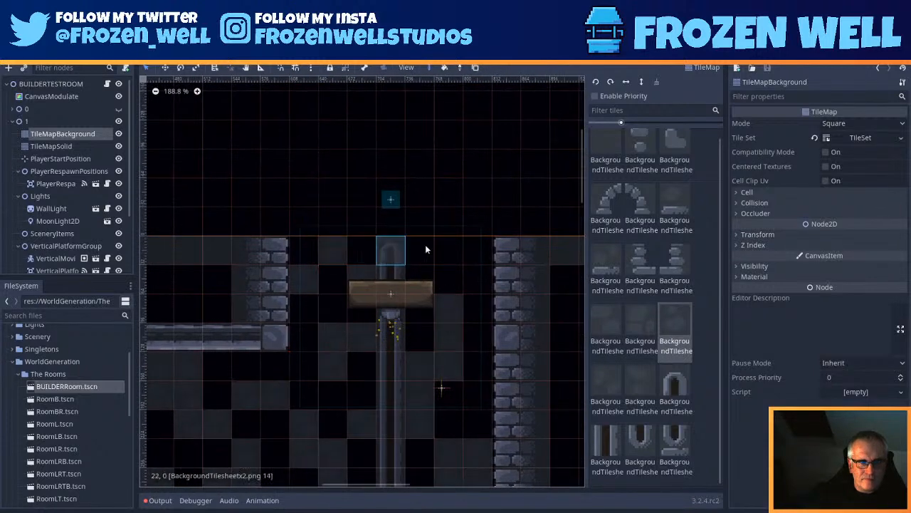
pyautogui.click(452, 245)
pyautogui.click(478, 281)
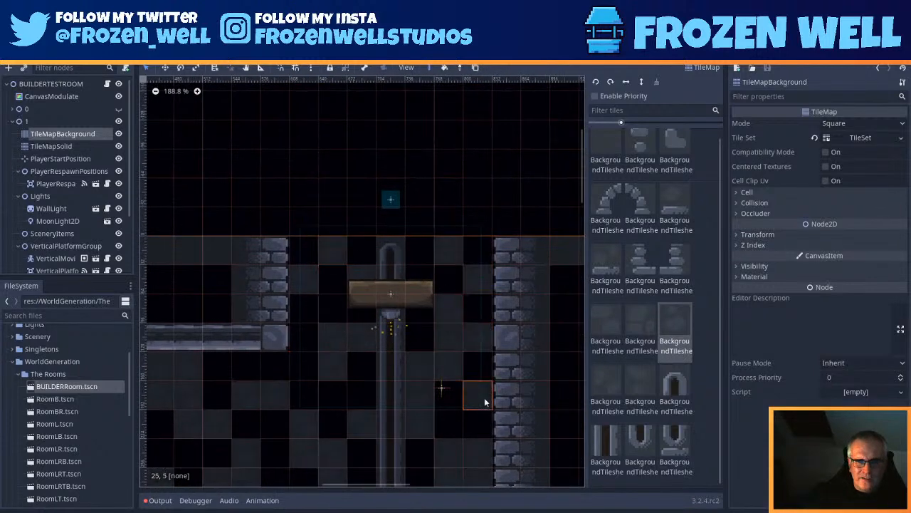
# Step: Fill the empty background cells around the platform track's lower part with another dark wall tile variant
pyautogui.moveTo(388, 404); pyautogui.dragTo(435, 387, button='middle')
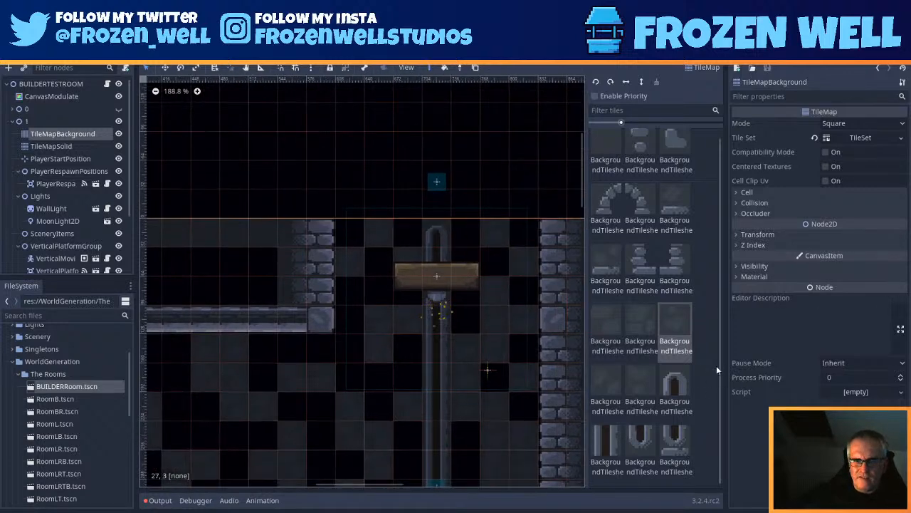
pyautogui.click(644, 330)
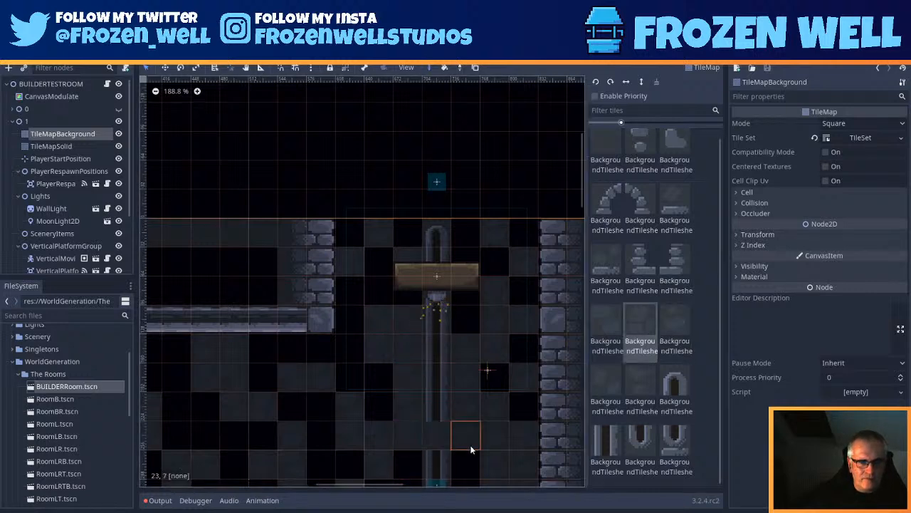
pyautogui.scroll(-5, 463, 437)
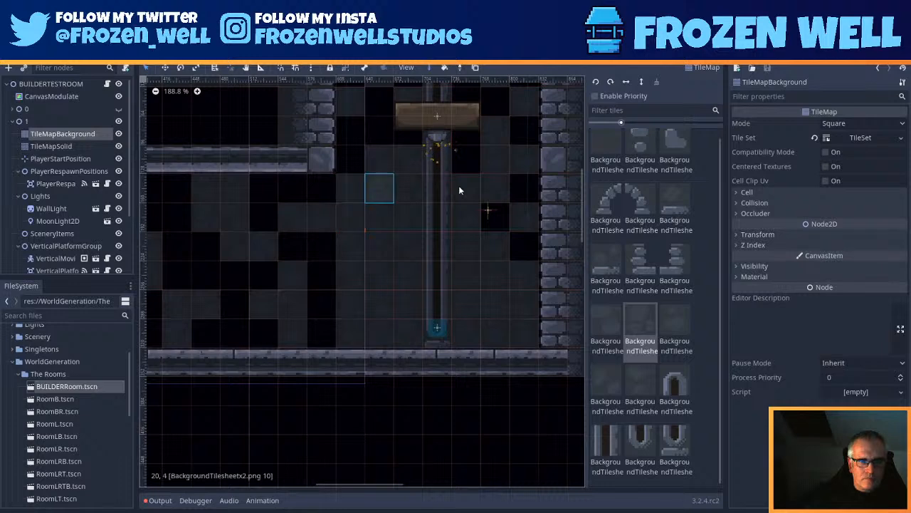
# Step: Build a small arched window from the four arch tiles in the background wall below the upper ledge's right part
pyautogui.hscroll(-5, 399, 316)
pyautogui.click(640, 205)
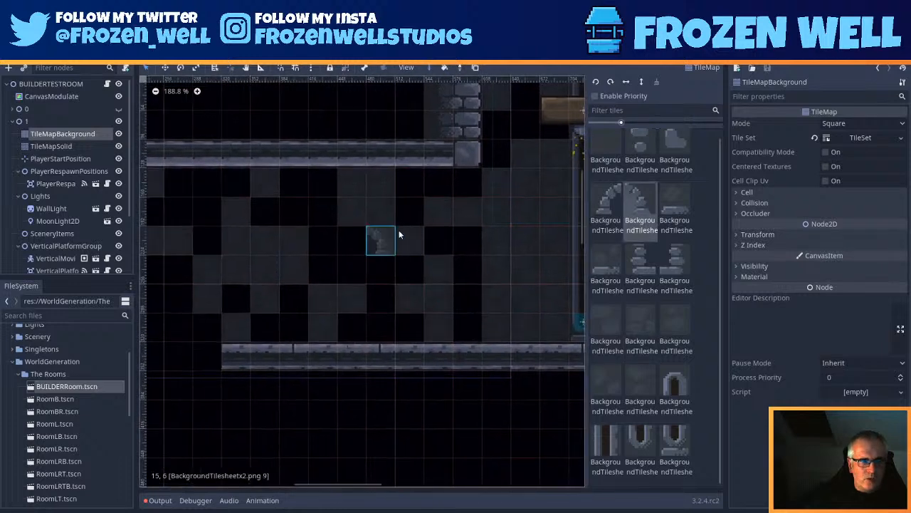
pyautogui.click(606, 206)
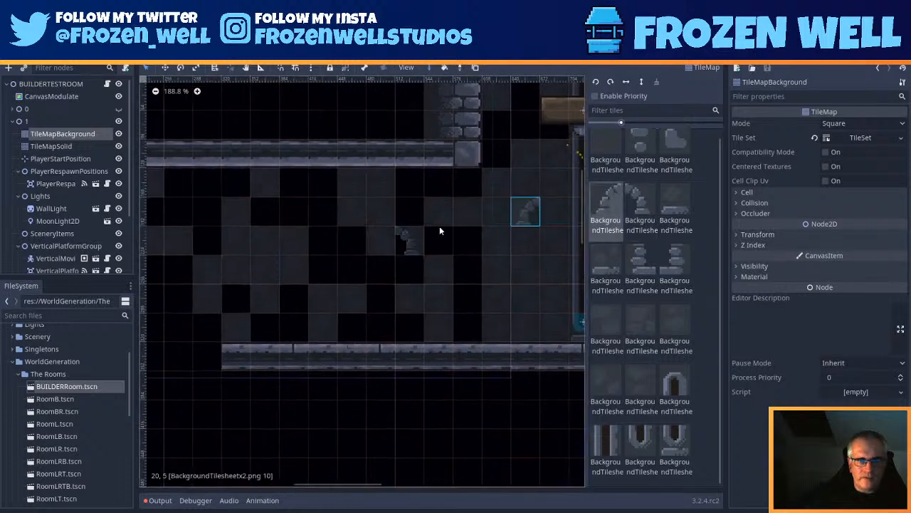
pyautogui.click(382, 241)
pyautogui.click(382, 267)
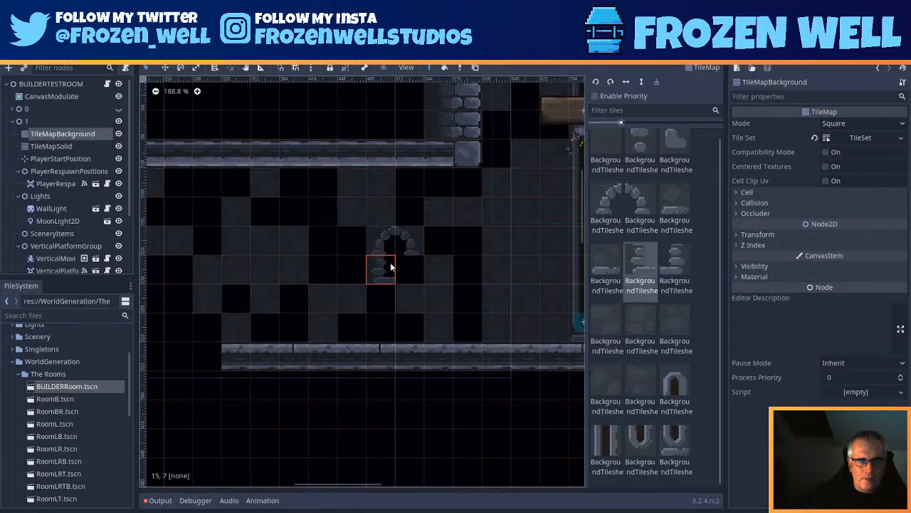
pyautogui.click(669, 262)
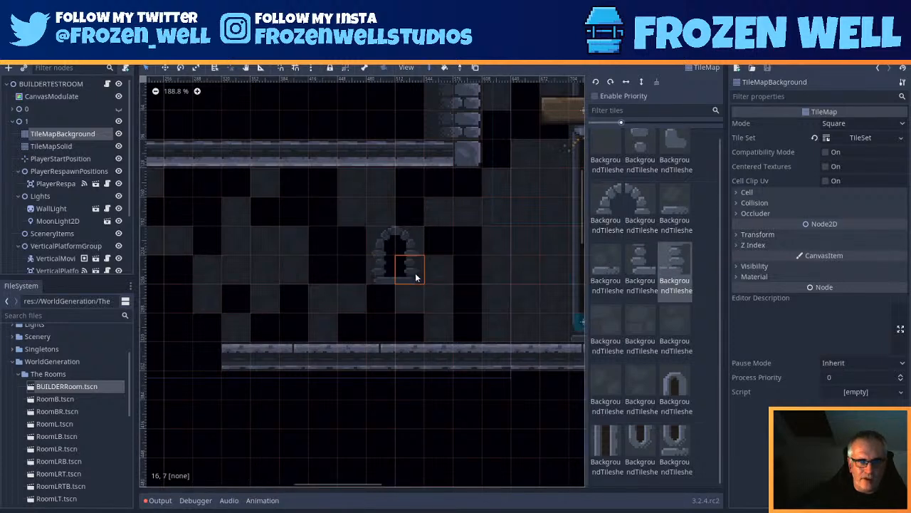
pyautogui.click(410, 265)
# Step: Line the background row directly above the lower ledge with the two stone-base wall tiles
pyautogui.click(613, 267)
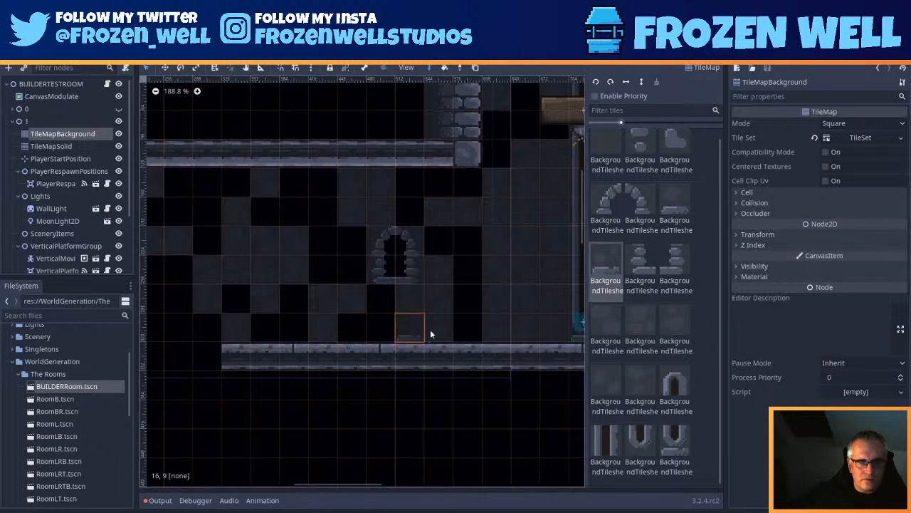
pyautogui.keyDown('shift'); pyautogui.moveTo(253, 325); pyautogui.dragTo(466, 327); pyautogui.keyUp('shift')
pyautogui.moveTo(543, 322); pyautogui.dragTo(354, 336, button='middle')
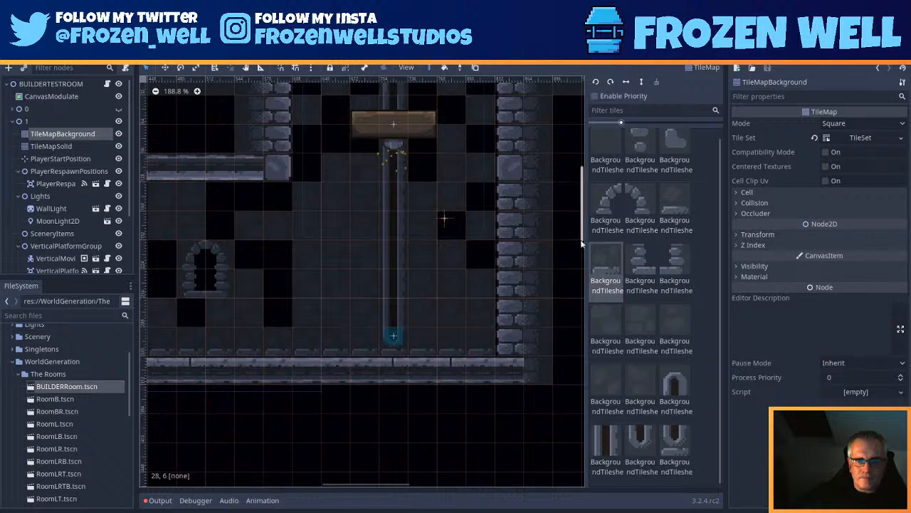
pyautogui.click(680, 213)
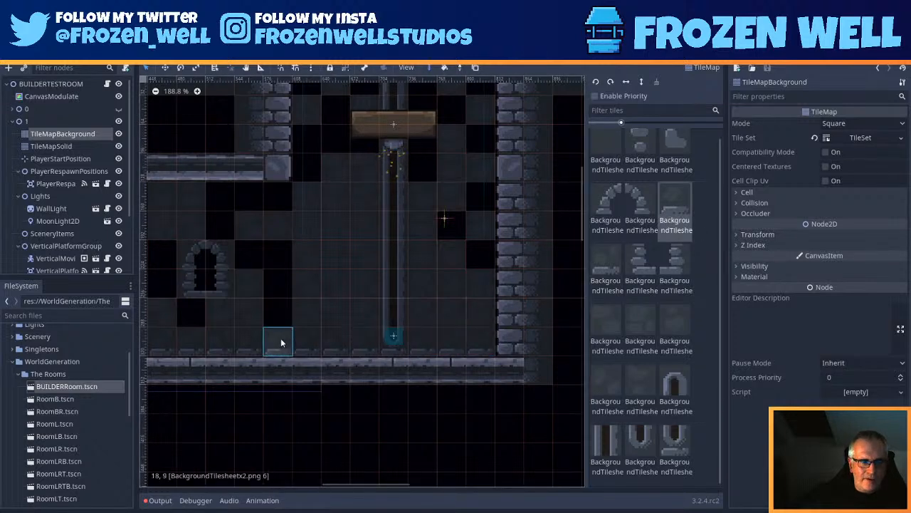
pyautogui.moveTo(217, 343); pyautogui.dragTo(376, 347, button='middle')
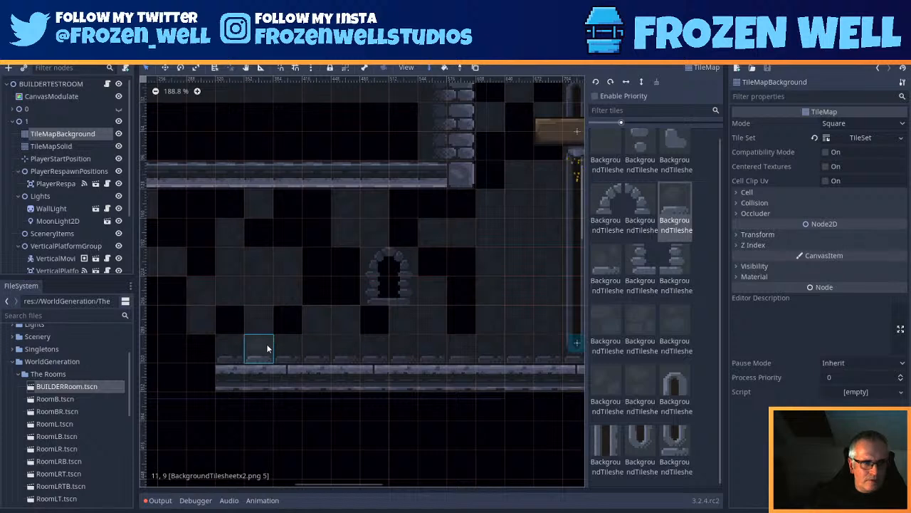
# Step: Fill the empty background cells below, above and to the right of the arched window with two plain wall tile variants
pyautogui.click(640, 322)
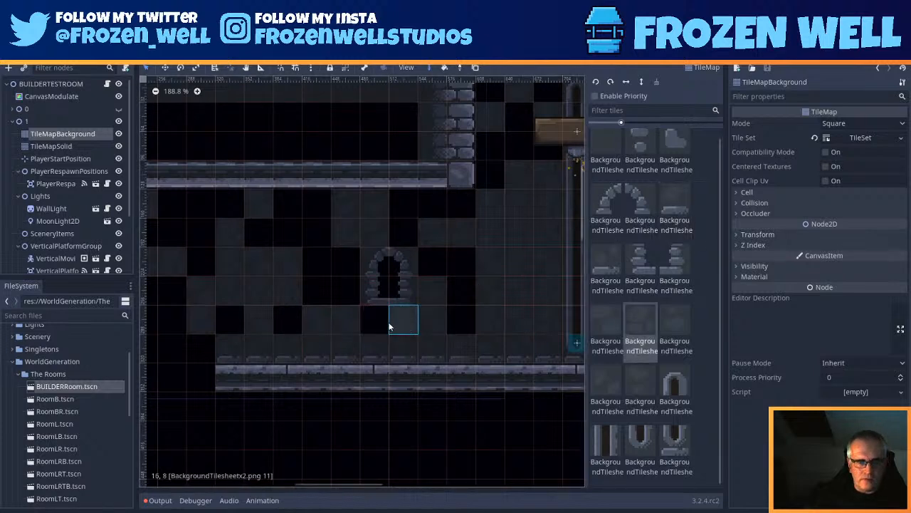
pyautogui.click(607, 388)
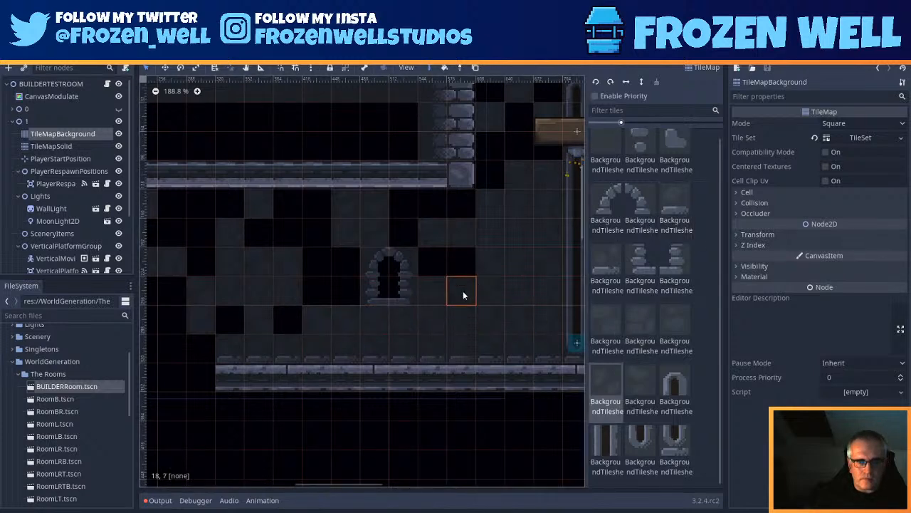
pyautogui.click(446, 207)
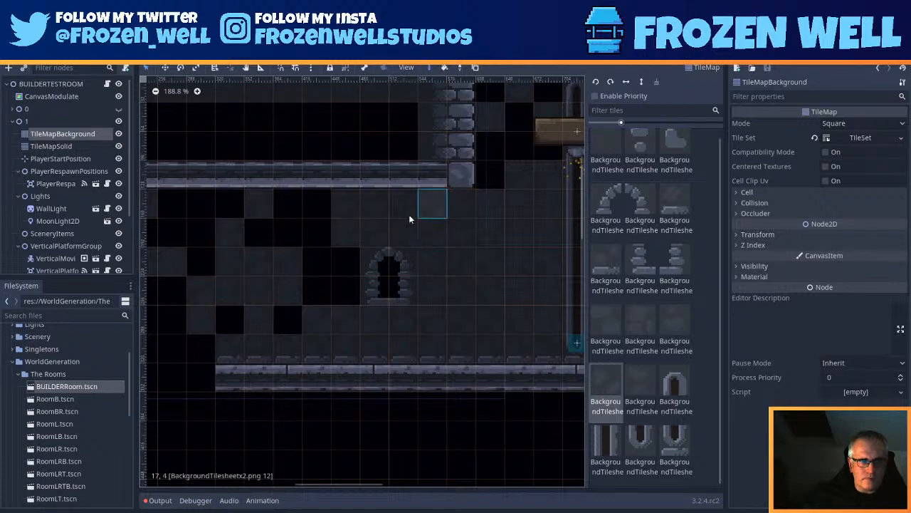
pyautogui.click(408, 214)
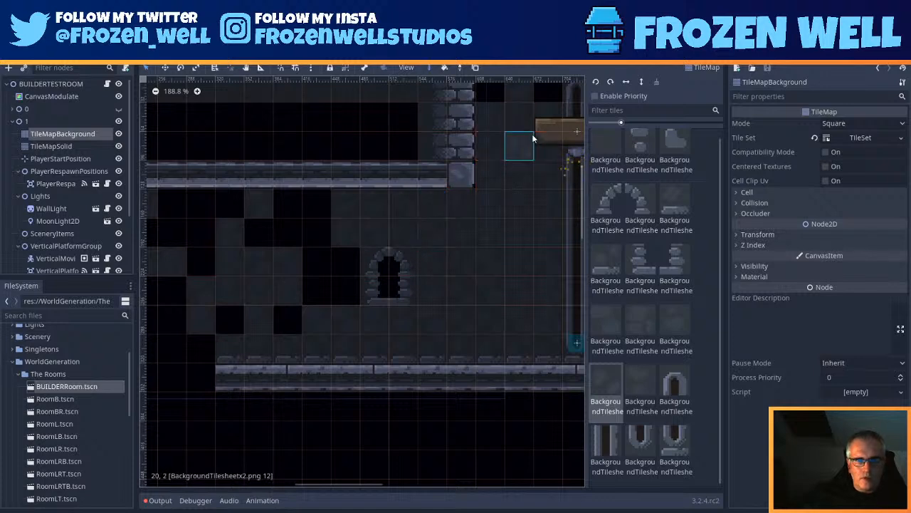
# Step: Fill the remaining empty cells around the platform track's upper half and along the right brick wall with the plain wall tile
pyautogui.moveTo(511, 82); pyautogui.dragTo(419, 248, button='middle')
pyautogui.click(384, 260)
pyautogui.click(432, 257)
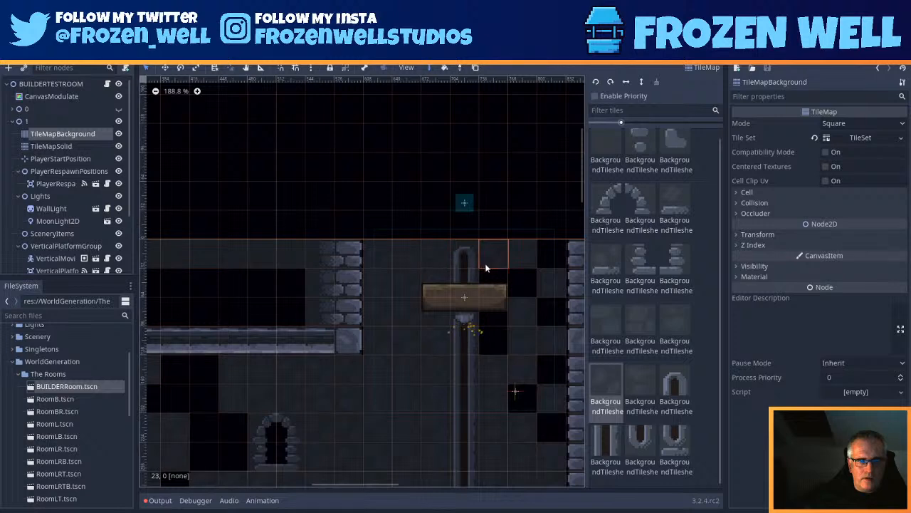
pyautogui.click(486, 265)
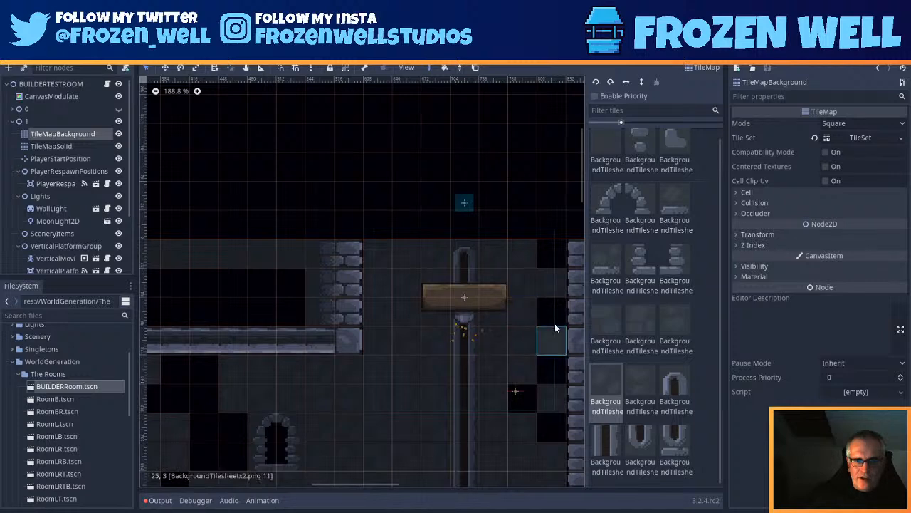
pyautogui.moveTo(555, 323)
pyautogui.mouseDown()
pyautogui.moveTo(550, 250)
pyautogui.moveTo(555, 371)
pyautogui.moveTo(523, 394)
pyautogui.moveTo(540, 411)
pyautogui.mouseUp()
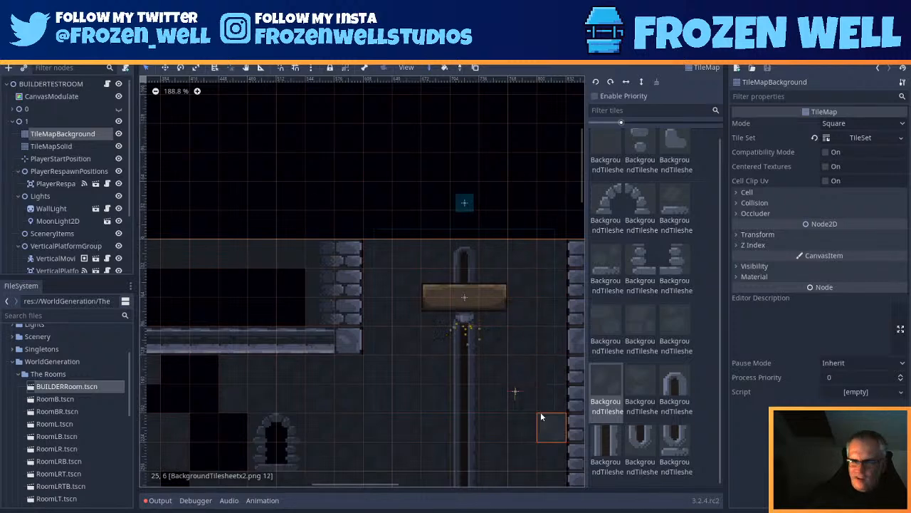
# Step: Paint the plain wall tile into the empty cells immediately left of the arched window
pyautogui.moveTo(540, 411); pyautogui.dragTo(536, 336, button='middle')
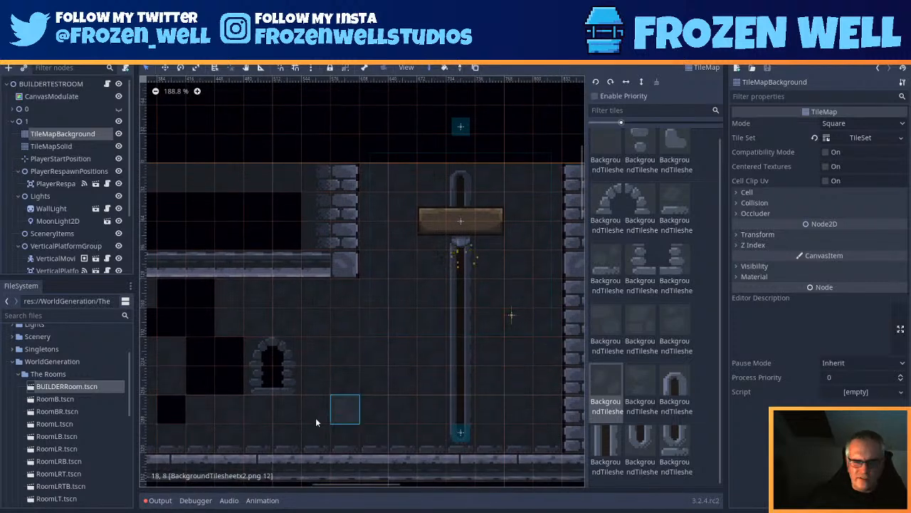
pyautogui.moveTo(280, 388)
pyautogui.mouseDown(button='middle')
pyautogui.moveTo(345, 361)
pyautogui.moveTo(378, 361)
pyautogui.mouseUp(button='middle')
pyautogui.moveTo(332, 324)
pyautogui.mouseDown()
pyautogui.moveTo(321, 361)
pyautogui.moveTo(299, 325)
pyautogui.mouseUp()
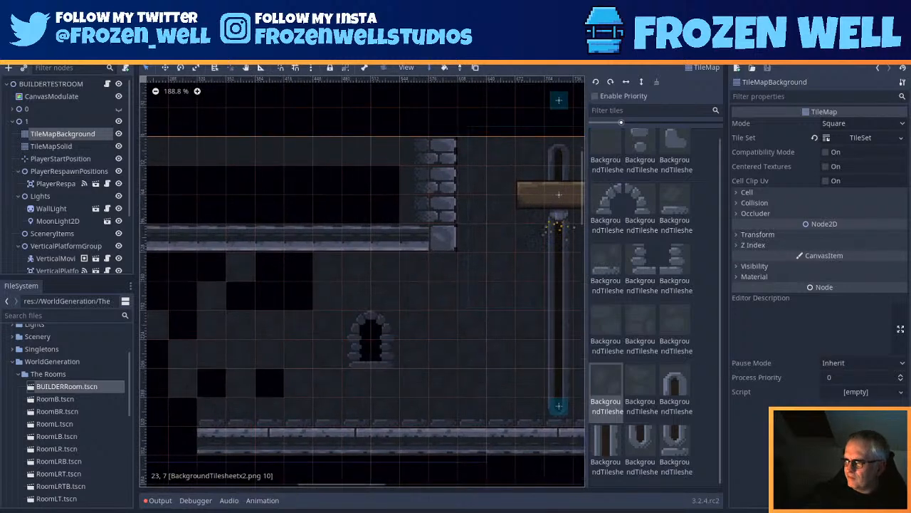
# Step: Fill the remaining gaps under the upper ledge, left of the arched window, with the next plain wall tile variant
pyautogui.click(643, 371)
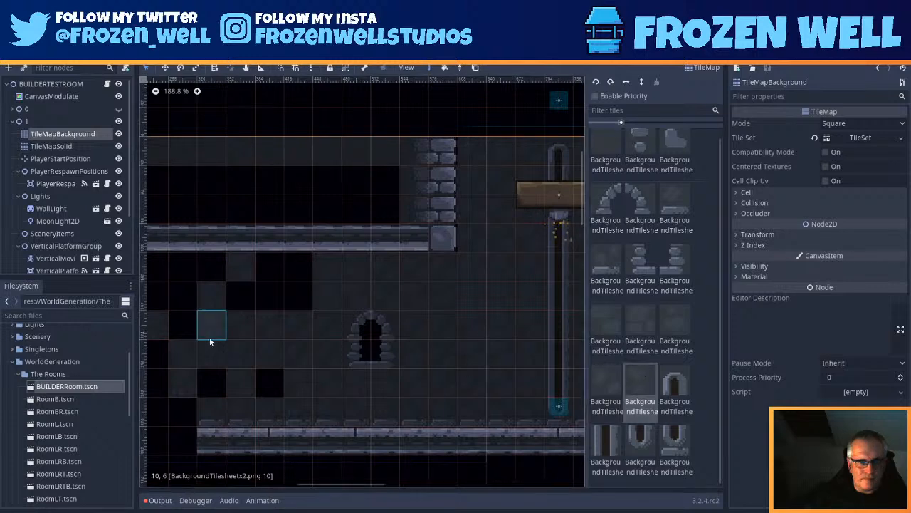
pyautogui.click(245, 285)
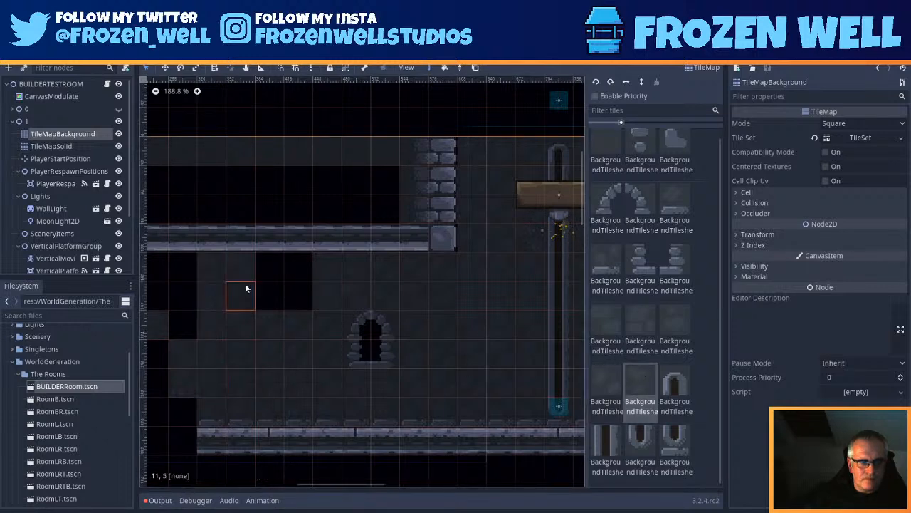
pyautogui.click(273, 266)
pyautogui.click(186, 273)
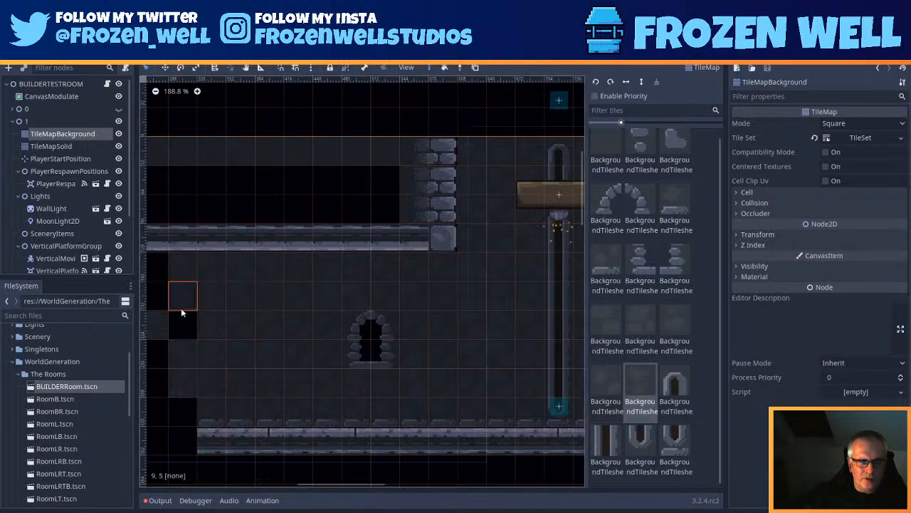
pyautogui.moveTo(181, 308); pyautogui.dragTo(187, 324)
# Step: Extend the same wall tile variant into the empty cells beyond the lower ledge's left end
pyautogui.moveTo(164, 407); pyautogui.dragTo(284, 407, button='middle')
pyautogui.moveTo(284, 410)
pyautogui.mouseDown()
pyautogui.moveTo(258, 407)
pyautogui.moveTo(266, 350)
pyautogui.moveTo(247, 387)
pyautogui.mouseUp()
pyautogui.moveTo(248, 311)
pyautogui.mouseDown()
pyautogui.moveTo(278, 281)
pyautogui.moveTo(274, 265)
pyautogui.mouseUp()
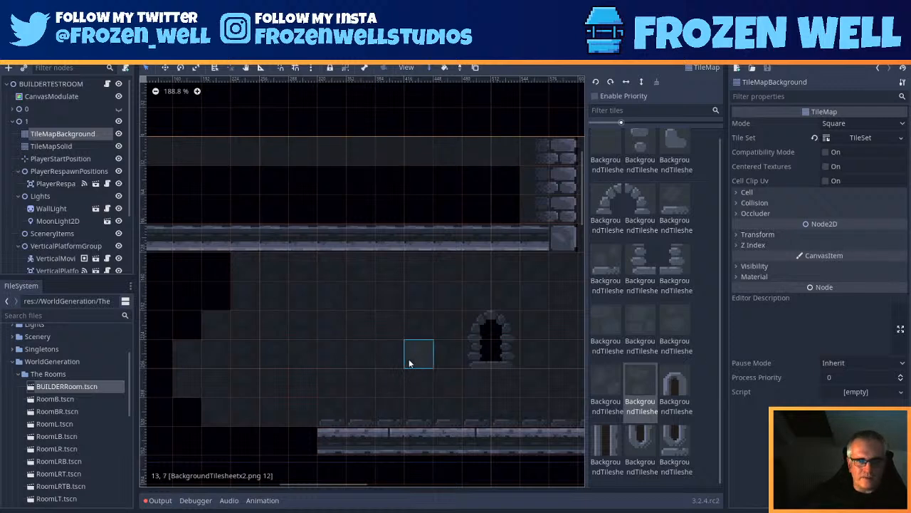
# Step: Examine the painted background wall from the platform track across to the room's far left side
pyautogui.moveTo(471, 353); pyautogui.dragTo(337, 328, button='middle')
pyautogui.scroll(-1, 474, 313)
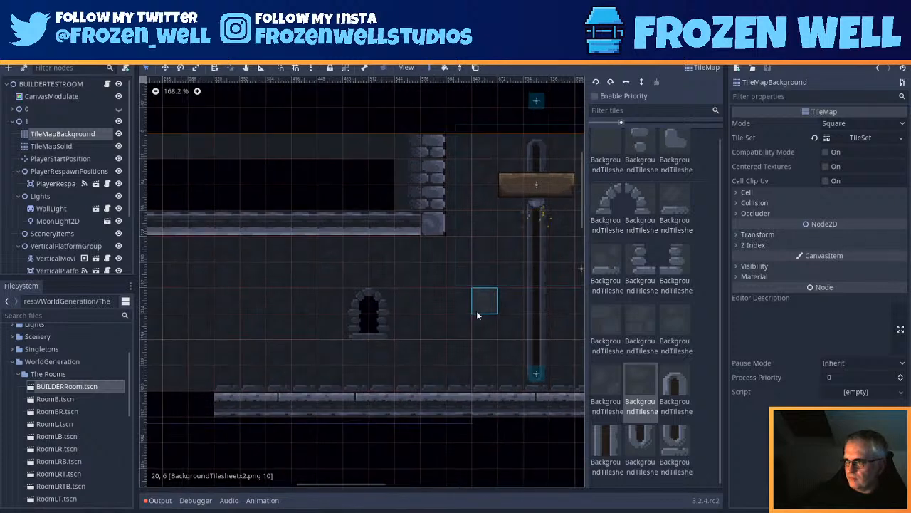
pyautogui.moveTo(476, 311); pyautogui.dragTo(402, 311, button='middle')
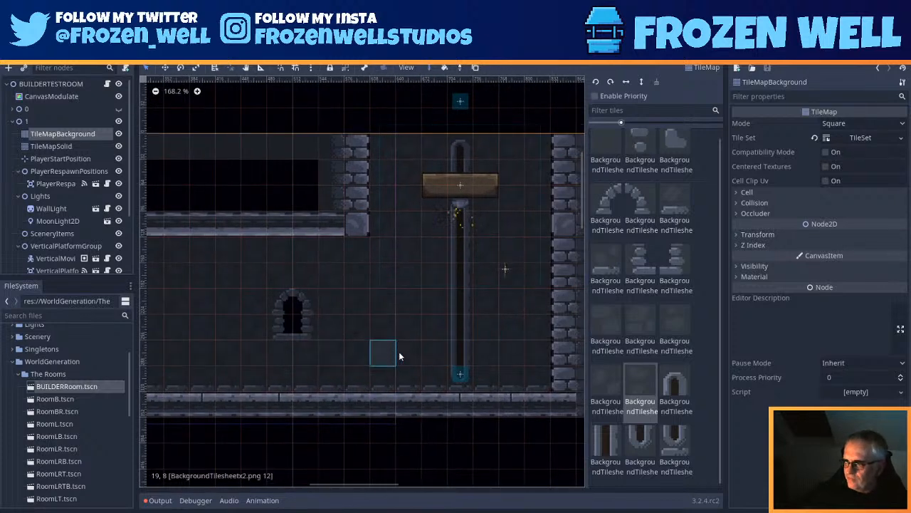
pyautogui.moveTo(362, 363)
pyautogui.mouseDown(button='middle')
pyautogui.moveTo(460, 361)
pyautogui.moveTo(352, 361)
pyautogui.mouseUp(button='middle')
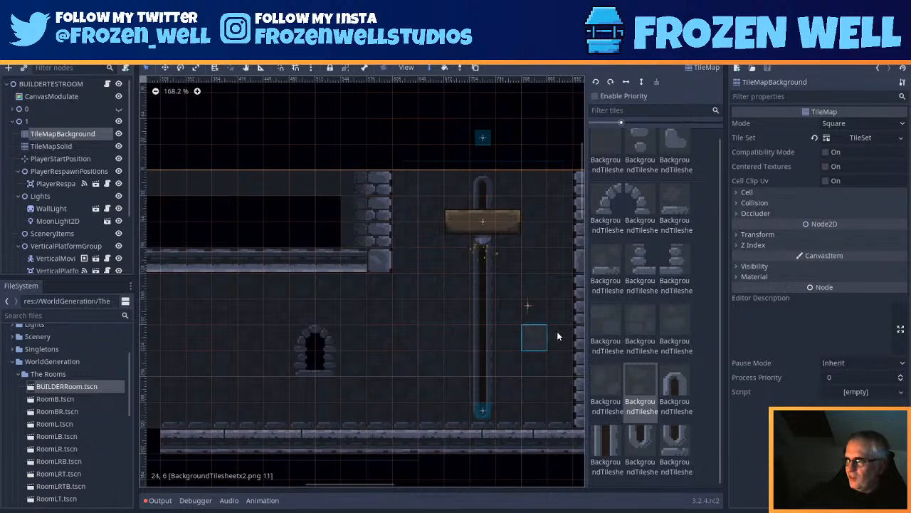
pyautogui.moveTo(268, 361); pyautogui.dragTo(309, 359, button='middle')
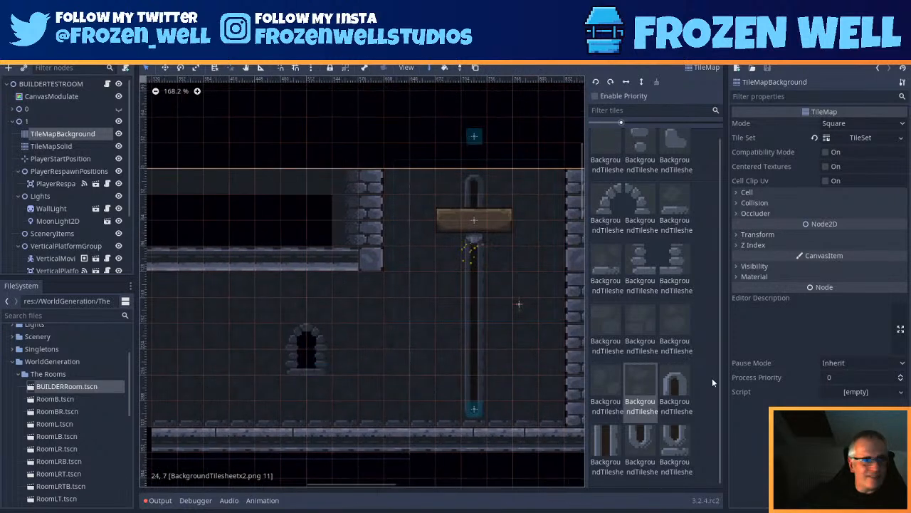
pyautogui.moveTo(213, 366); pyautogui.dragTo(343, 329, button='middle')
pyautogui.scroll(-1, 343, 330)
pyautogui.moveTo(173, 379); pyautogui.dragTo(337, 358, button='middle')
pyautogui.scroll(-4, 328, 372)
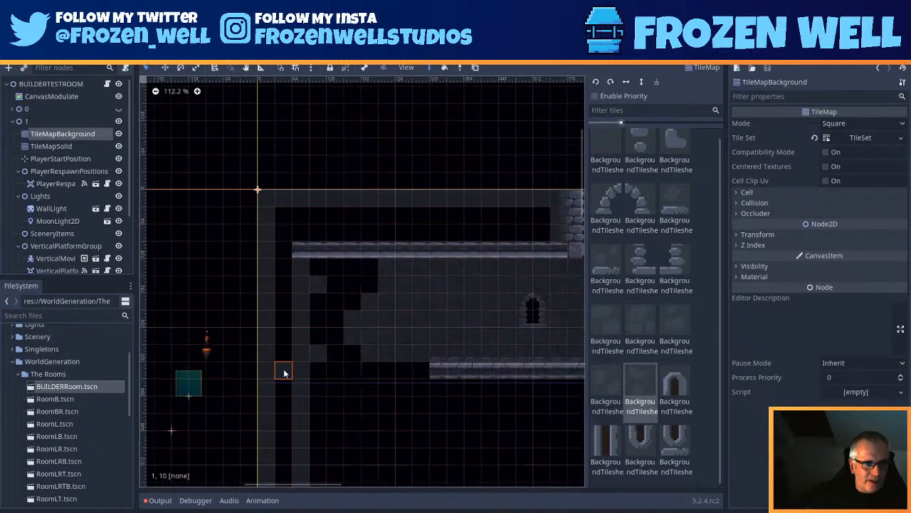
pyautogui.scroll(3, 265, 373)
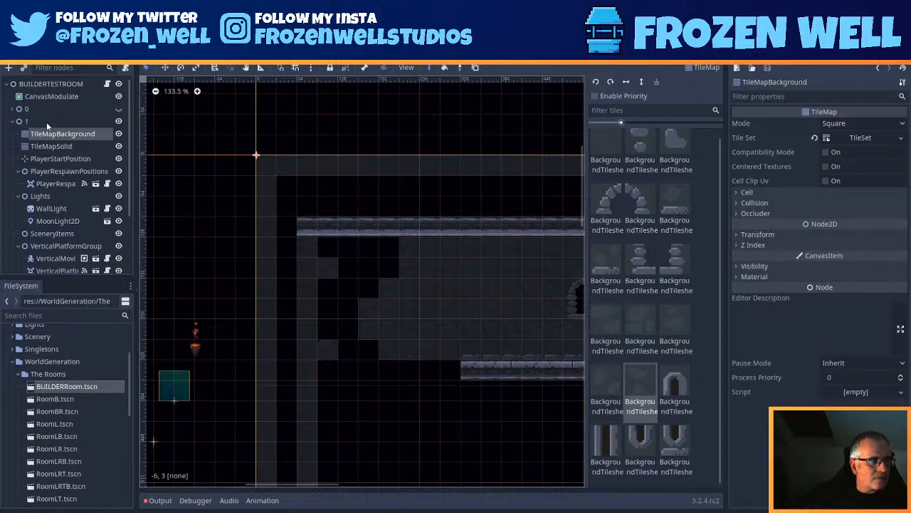
# Step: Move the WallLight torch from outside the room onto the wall just right of the arched window
pyautogui.click(51, 208)
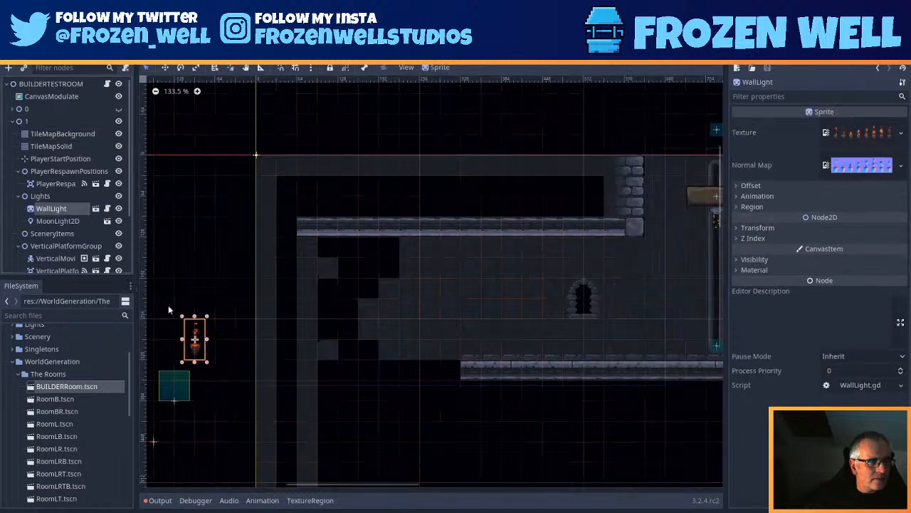
pyautogui.moveTo(195, 341); pyautogui.dragTo(607, 325)
pyautogui.scroll(8, 626, 319)
pyautogui.scroll(3, 647, 335)
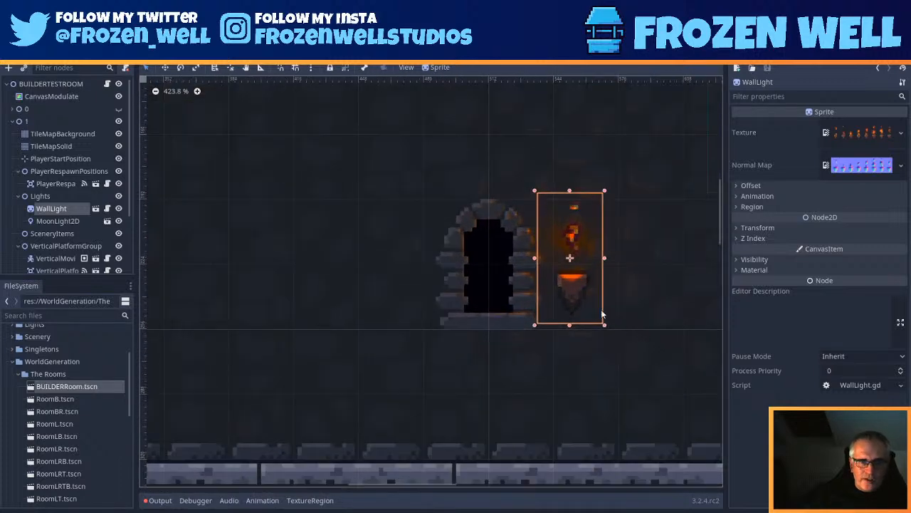
pyautogui.moveTo(574, 306); pyautogui.dragTo(620, 322)
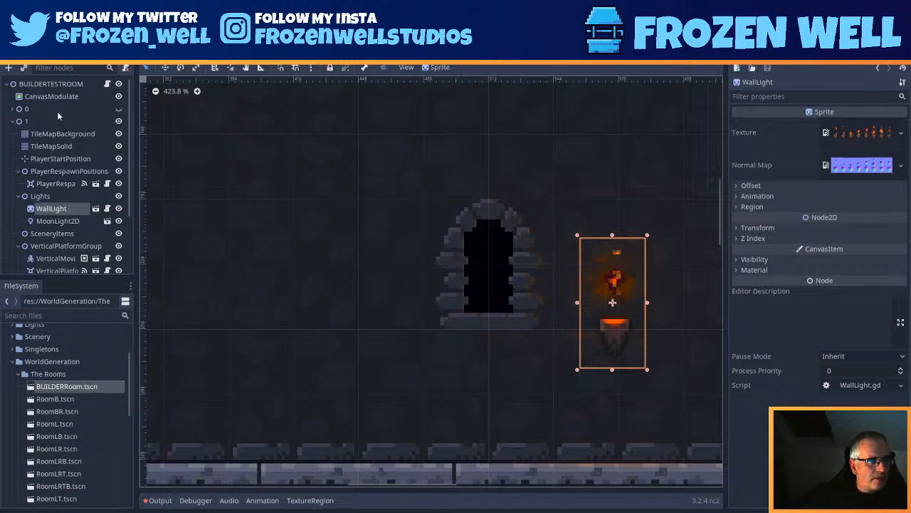
# Step: Inspect the TileMapBackground tile set, checking the normal map assigned to the small window tile in the background tilesheet
pyautogui.click(52, 134)
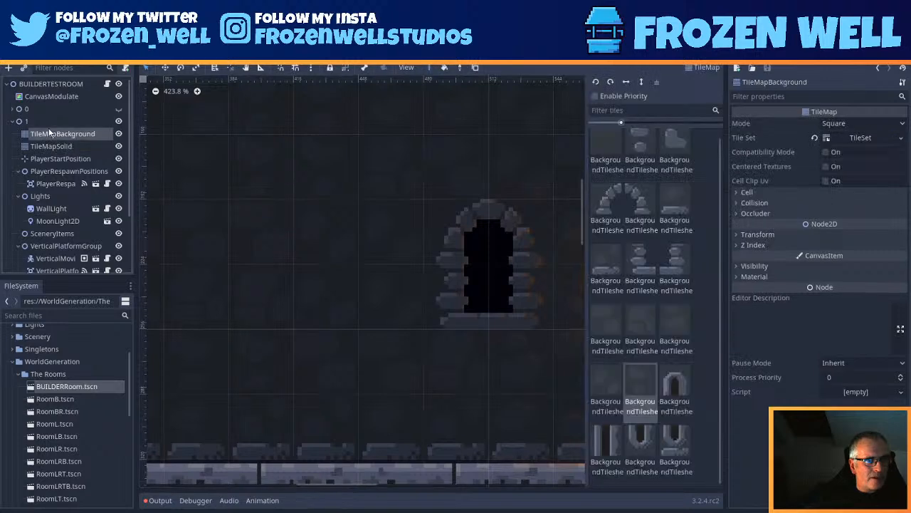
pyautogui.click(861, 138)
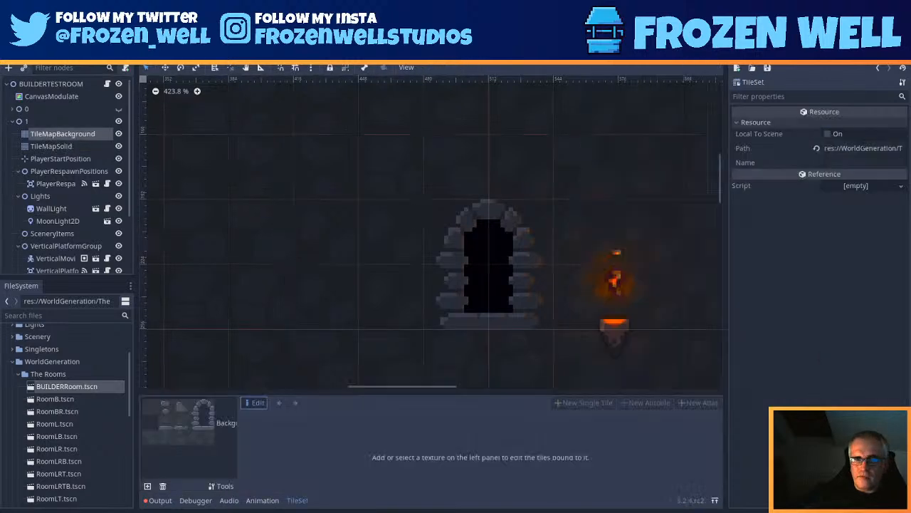
pyautogui.click(202, 424)
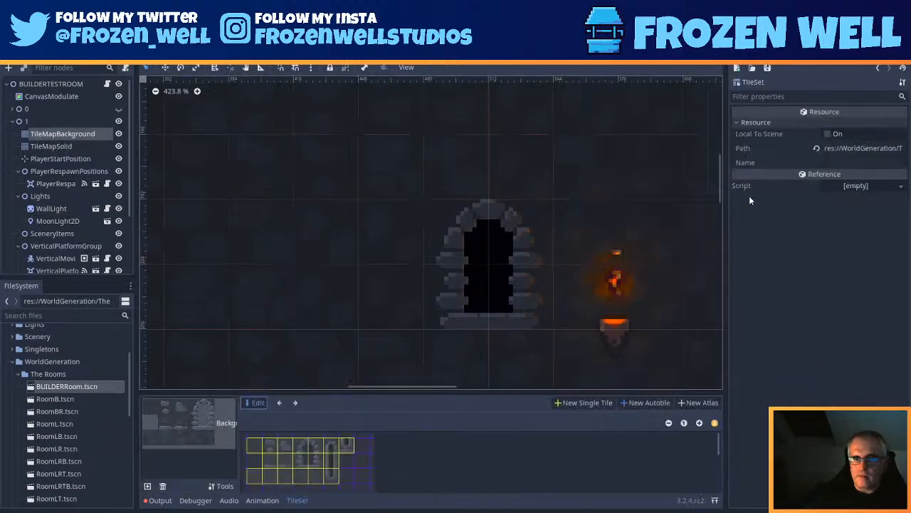
pyautogui.click(342, 444)
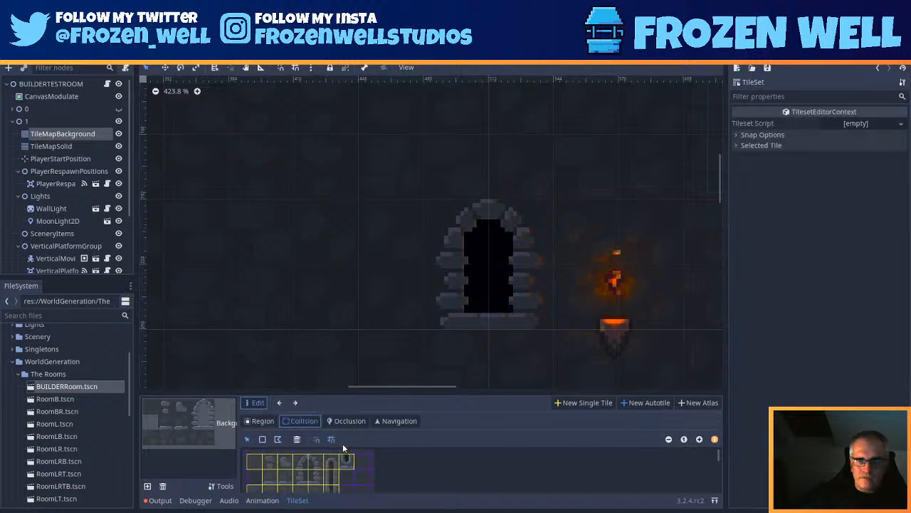
pyautogui.click(735, 135)
pyautogui.click(737, 135)
pyautogui.click(742, 145)
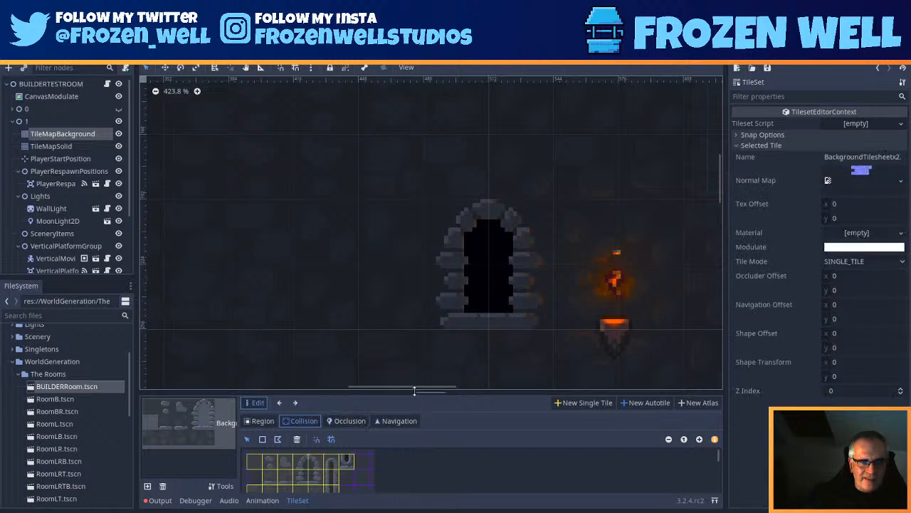
pyautogui.moveTo(414, 391); pyautogui.dragTo(415, 332)
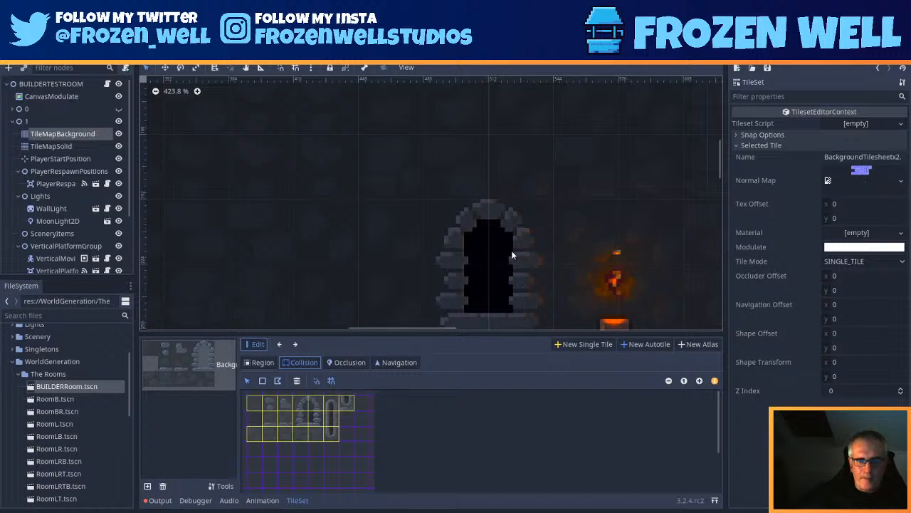
pyautogui.moveTo(531, 334); pyautogui.dragTo(531, 392)
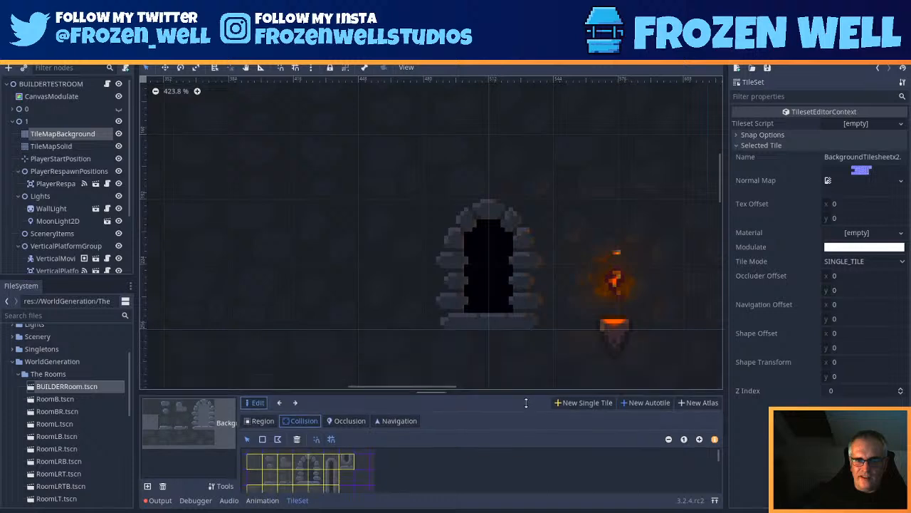
# Step: Move the WallLight torch from the wall right of the arched window to the wall left of it
pyautogui.moveTo(596, 336); pyautogui.dragTo(325, 326)
pyautogui.scroll(-2, 262, 337)
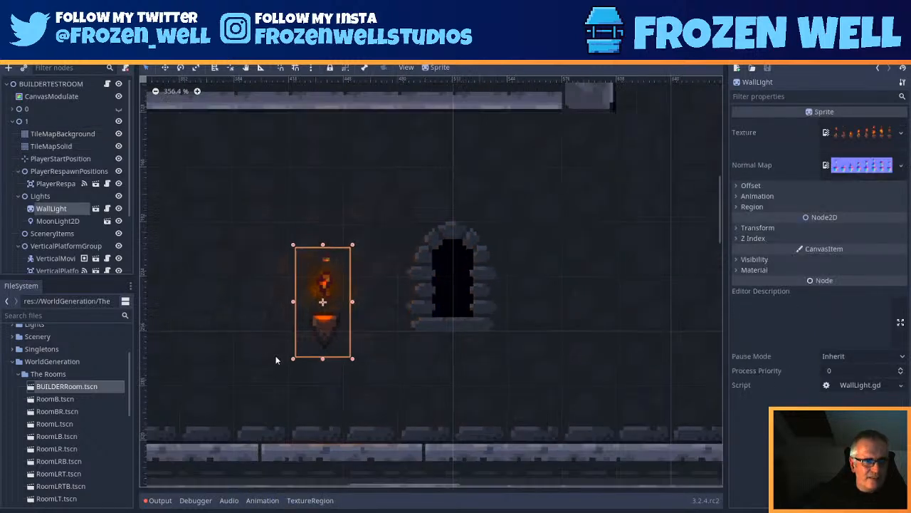
pyautogui.scroll(-5, 68, 415)
pyautogui.scroll(-2, 69, 415)
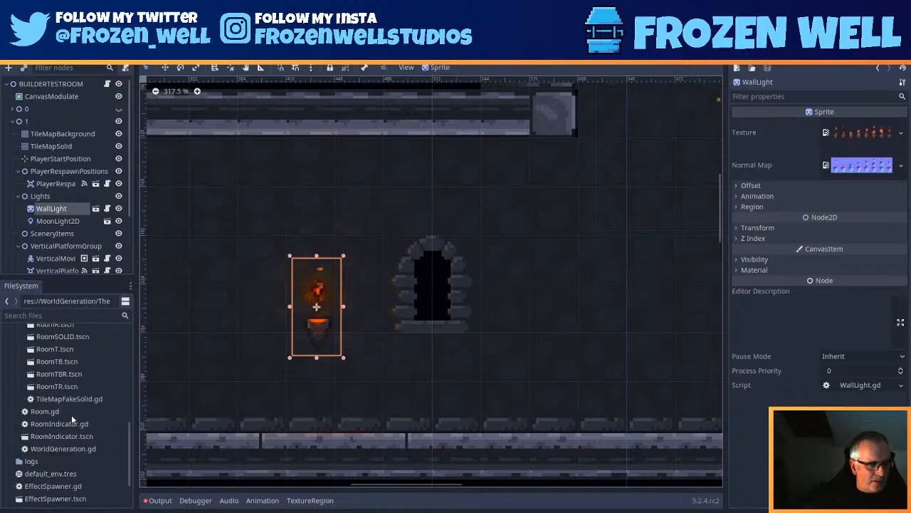
pyautogui.scroll(14, 78, 421)
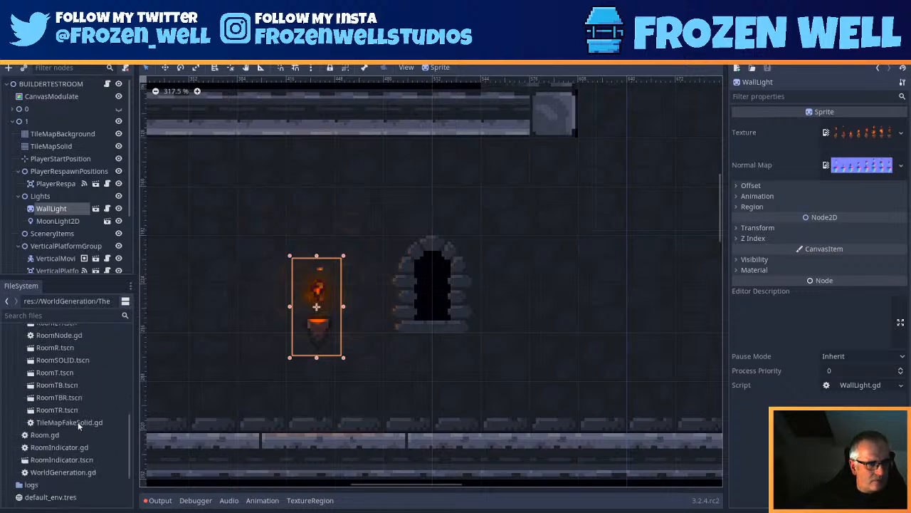
# Step: Try to bring the MoonLight2D light from outside the room to the area around the arched window
pyautogui.click(57, 220)
pyautogui.scroll(-3, 261, 256)
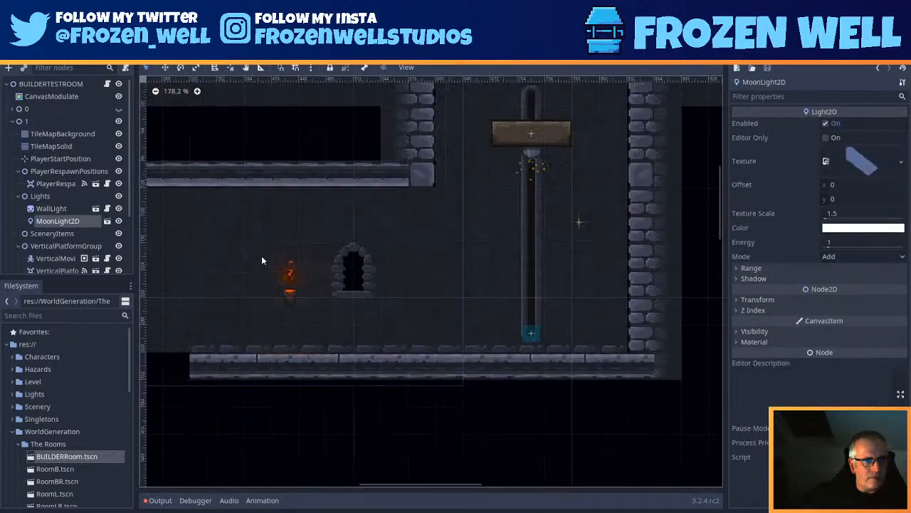
pyautogui.scroll(-3, 262, 255)
pyautogui.moveTo(383, 293); pyautogui.dragTo(476, 300, button='middle')
pyautogui.moveTo(338, 325); pyautogui.dragTo(593, 314, button='middle')
pyautogui.moveTo(246, 355); pyautogui.dragTo(669, 303)
pyautogui.moveTo(590, 274); pyautogui.dragTo(372, 368, button='middle')
pyautogui.moveTo(444, 403); pyautogui.dragTo(500, 370)
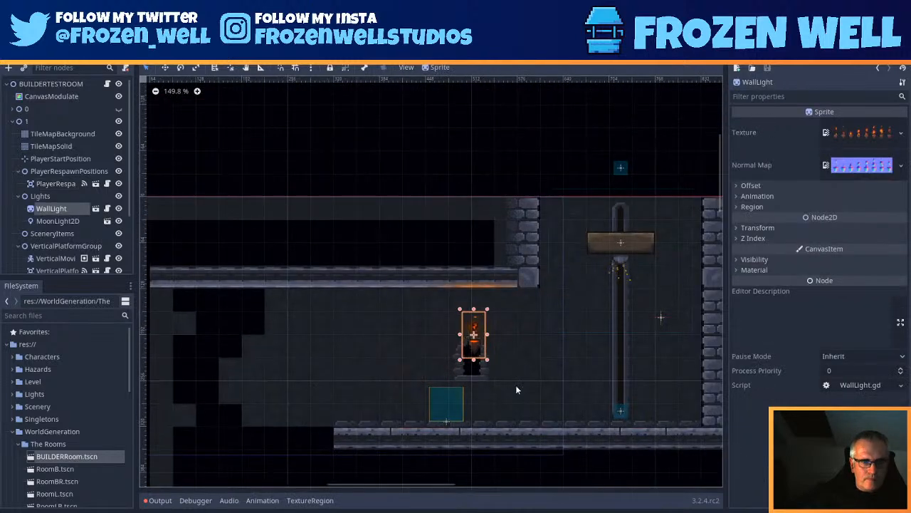
# Step: Move the WallLight torch toward the background wall's ragged left end and undo the stray move of the PlayerRespawnZones area onto the window
pyautogui.moveTo(474, 334); pyautogui.dragTo(286, 334)
pyautogui.moveTo(458, 408); pyautogui.dragTo(471, 331)
pyautogui.scroll(4, 484, 363)
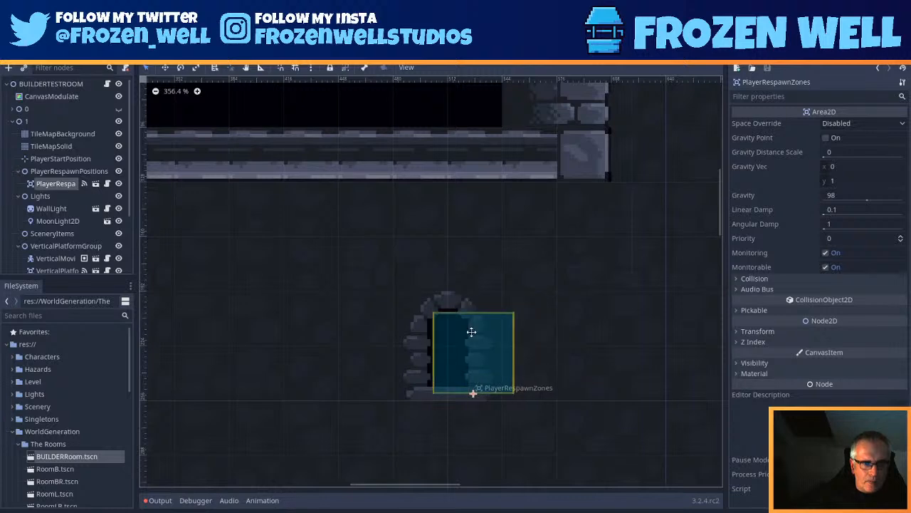
pyautogui.hotkey('ctrl', 'z')
pyautogui.moveTo(259, 356); pyautogui.dragTo(517, 306, button='middle')
pyautogui.click(449, 320)
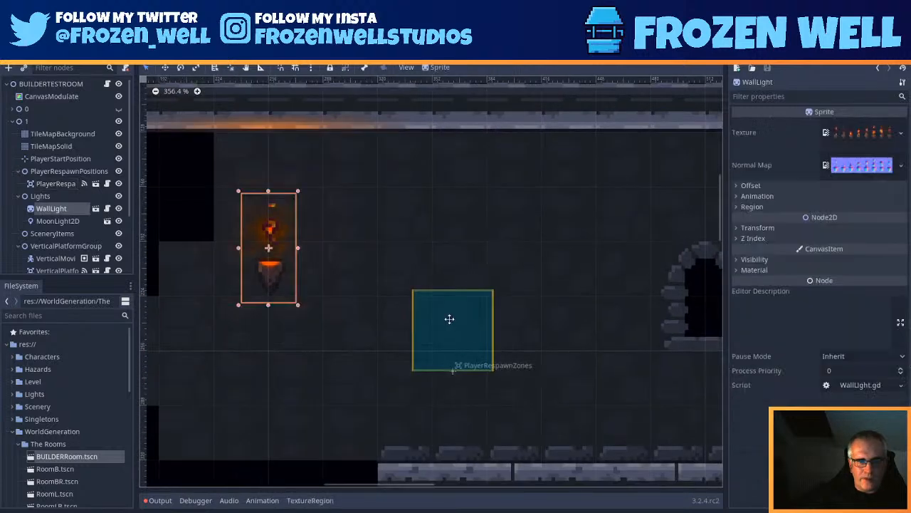
pyautogui.hotkey('ctrl', 'z')
# Step: Move the PlayerRespawnZones area out of the room into the empty space beyond its left boundary
pyautogui.click(465, 331)
pyautogui.scroll(-3, 532, 320)
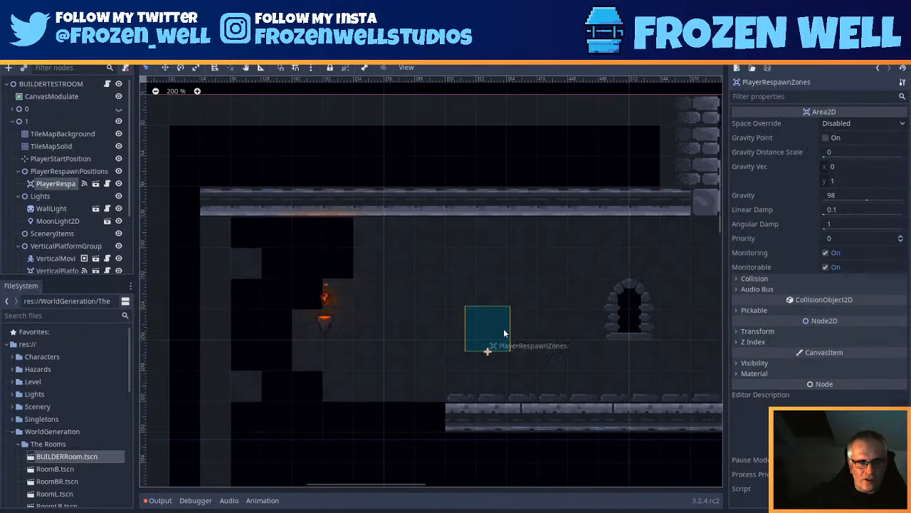
pyautogui.moveTo(512, 319); pyautogui.dragTo(310, 427)
pyautogui.scroll(-2, 373, 400)
pyautogui.moveTo(389, 412); pyautogui.dragTo(491, 323, button='middle')
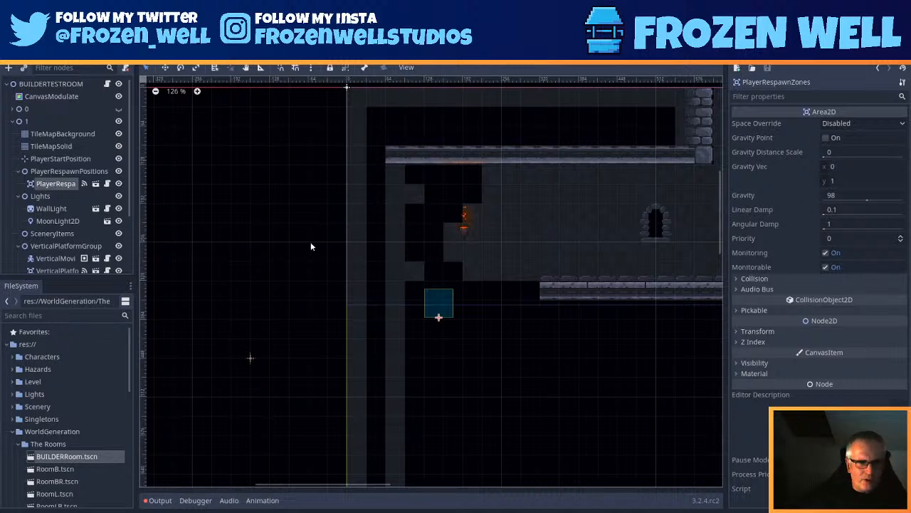
pyautogui.moveTo(430, 304); pyautogui.dragTo(250, 297)
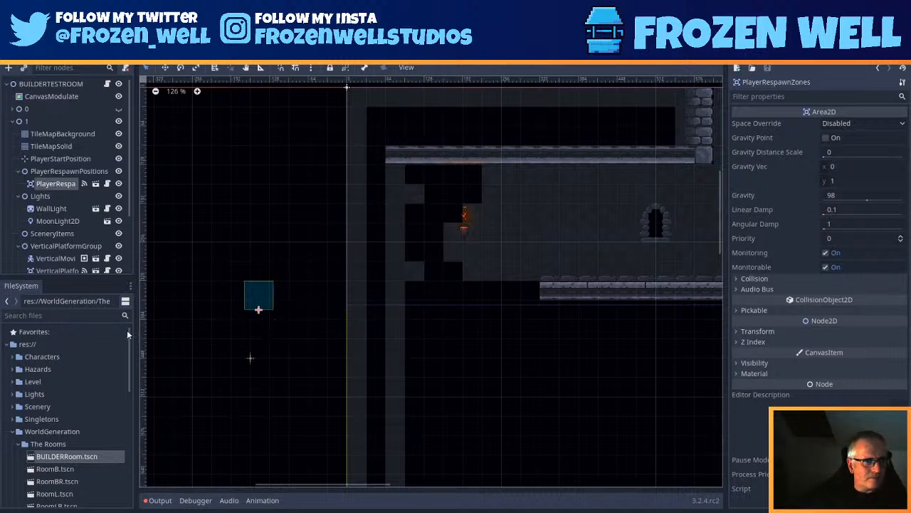
# Step: Move the MoonLight2D light from outside the room to the wall just below and right of the arched window
pyautogui.click(53, 219)
pyautogui.moveTo(338, 413); pyautogui.dragTo(668, 214)
pyautogui.scroll(4, 667, 267)
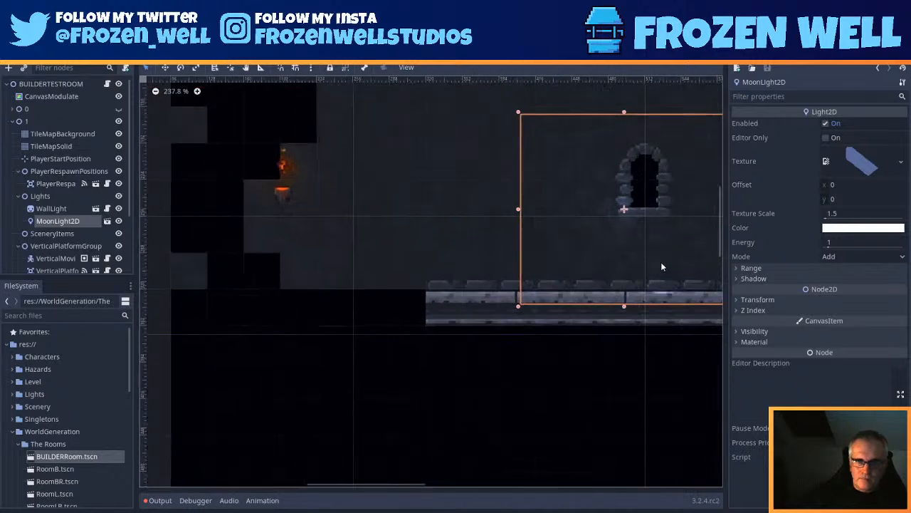
pyautogui.moveTo(618, 435); pyautogui.dragTo(494, 486, button='middle')
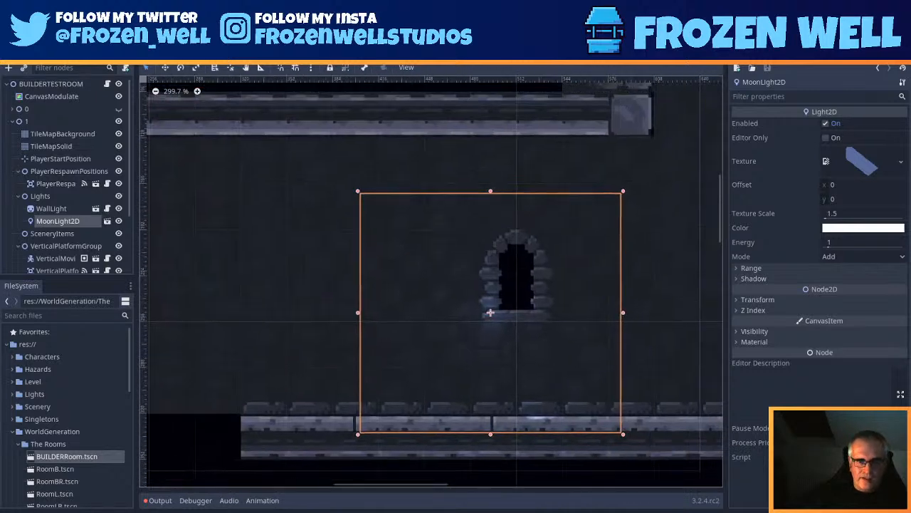
pyautogui.moveTo(393, 298); pyautogui.dragTo(467, 308)
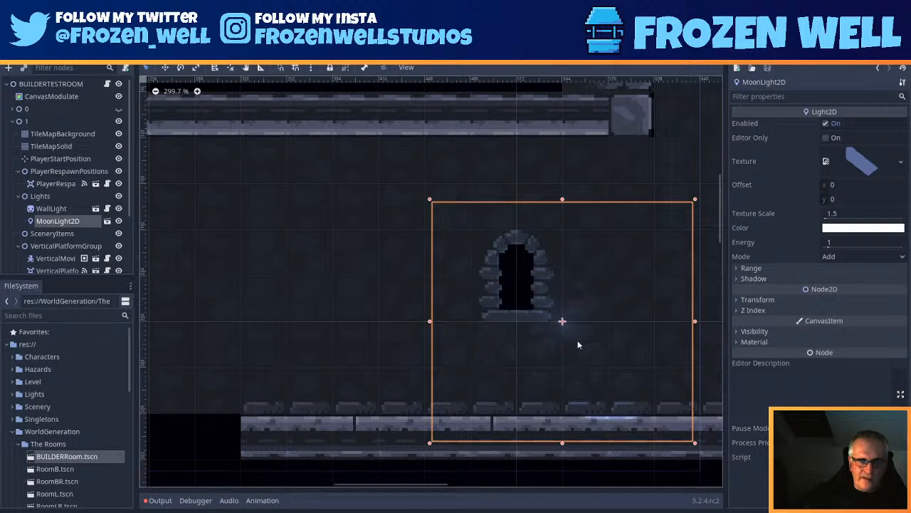
pyautogui.moveTo(577, 340); pyautogui.dragTo(588, 363)
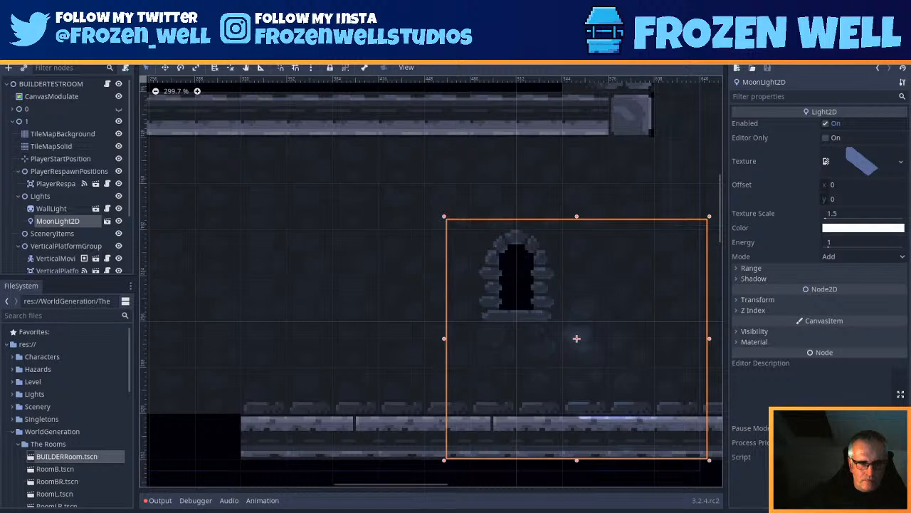
# Step: Switch to Aseprite, open BackgroundTilesheetx2_normalmap.png and examine the normal map shading of the stones, arched window and platform track
pyautogui.click(359, 510)
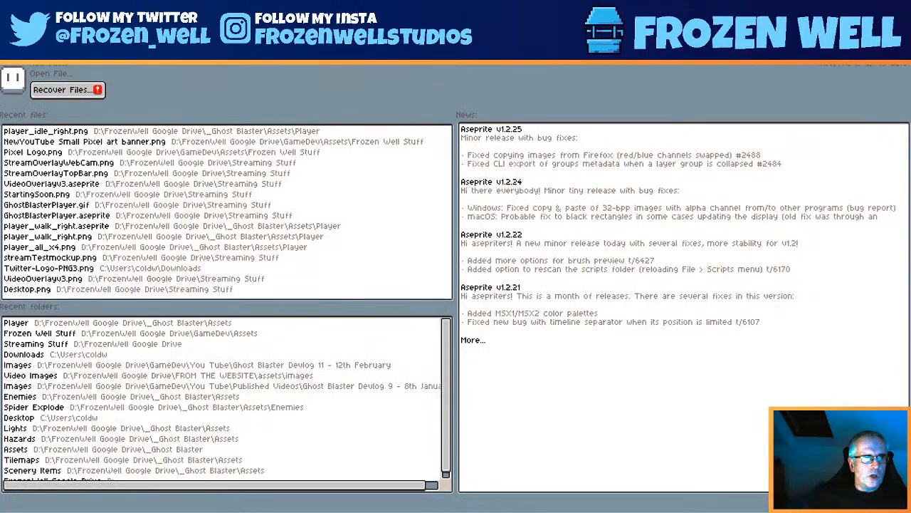
pyautogui.moveTo(227, 9); pyautogui.dragTo(910, 166)
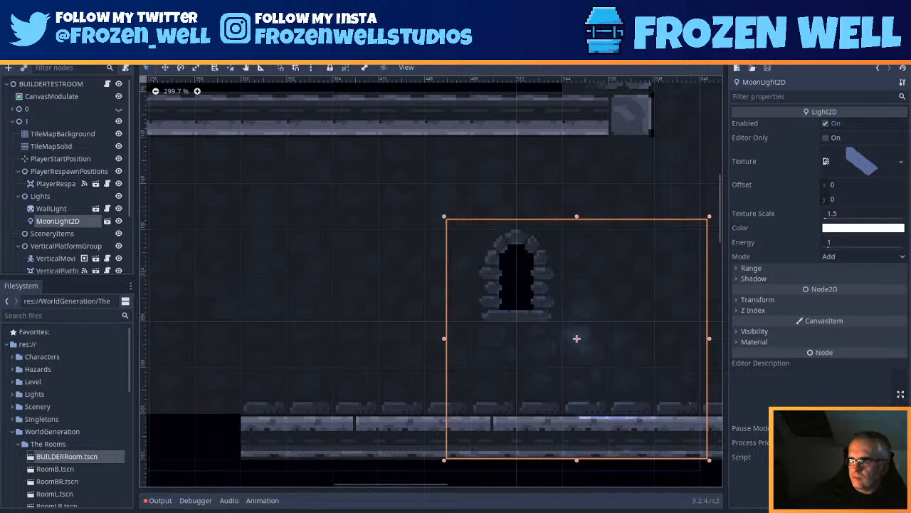
pyautogui.moveTo(910, 87); pyautogui.dragTo(603, 86)
pyautogui.doubleClick(600, 86)
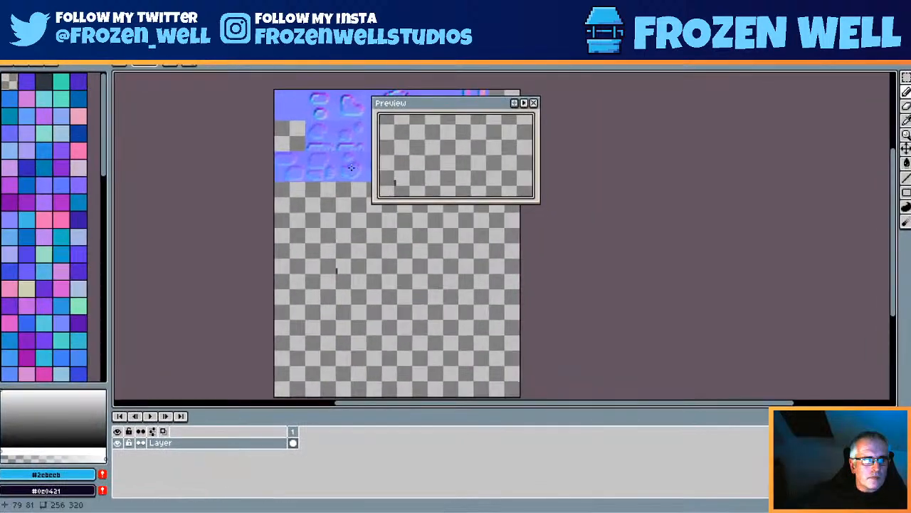
pyautogui.moveTo(418, 114); pyautogui.dragTo(183, 145)
pyautogui.scroll(3, 516, 183)
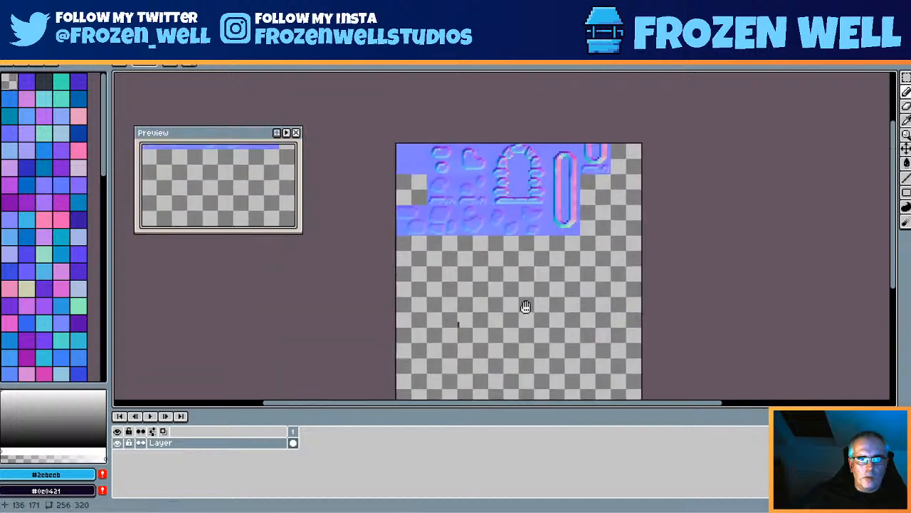
pyautogui.scroll(1, 517, 184)
pyautogui.scroll(-1, 534, 192)
pyautogui.scroll(-1, 463, 224)
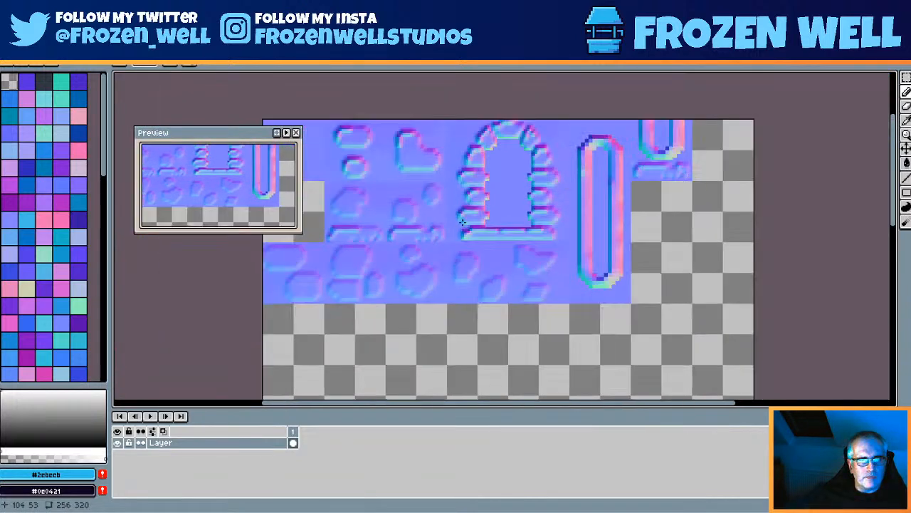
pyautogui.moveTo(488, 244); pyautogui.dragTo(573, 253, button='middle')
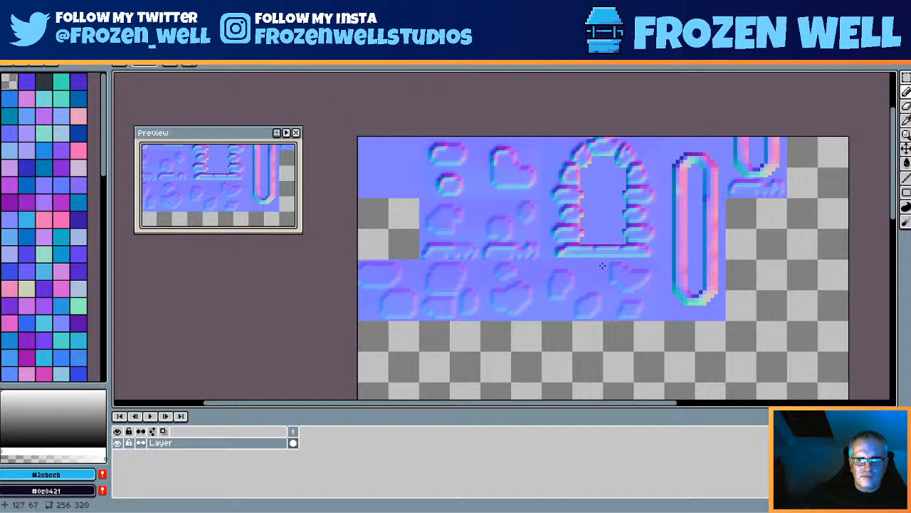
pyautogui.scroll(1, 629, 263)
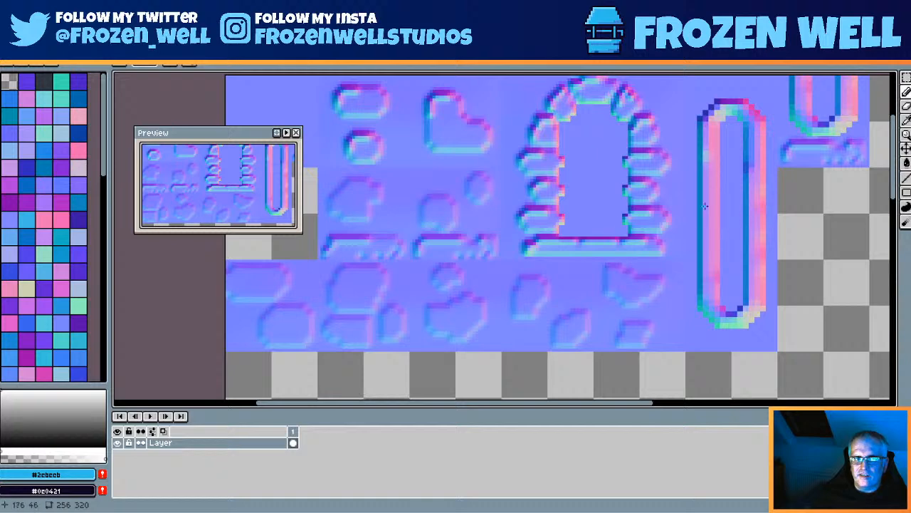
pyautogui.moveTo(736, 197); pyautogui.dragTo(622, 212, button='middle')
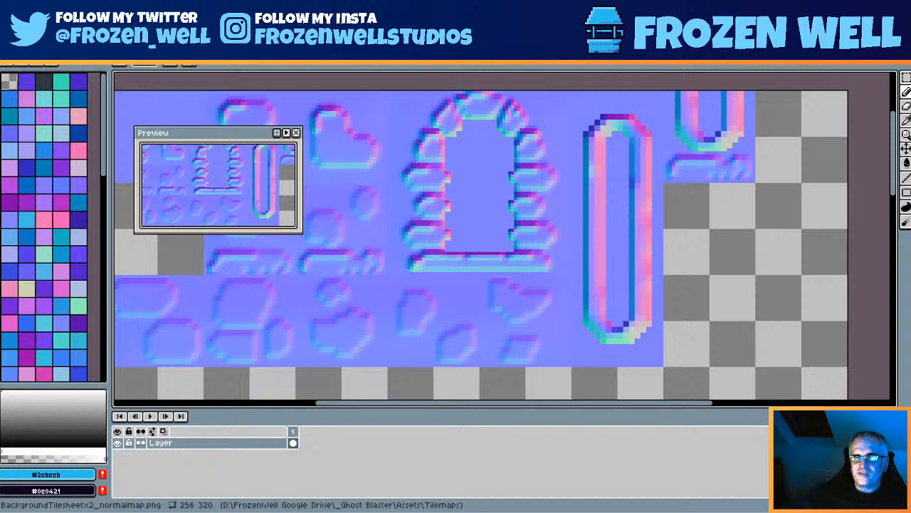
pyautogui.scroll(-3, 493, 351)
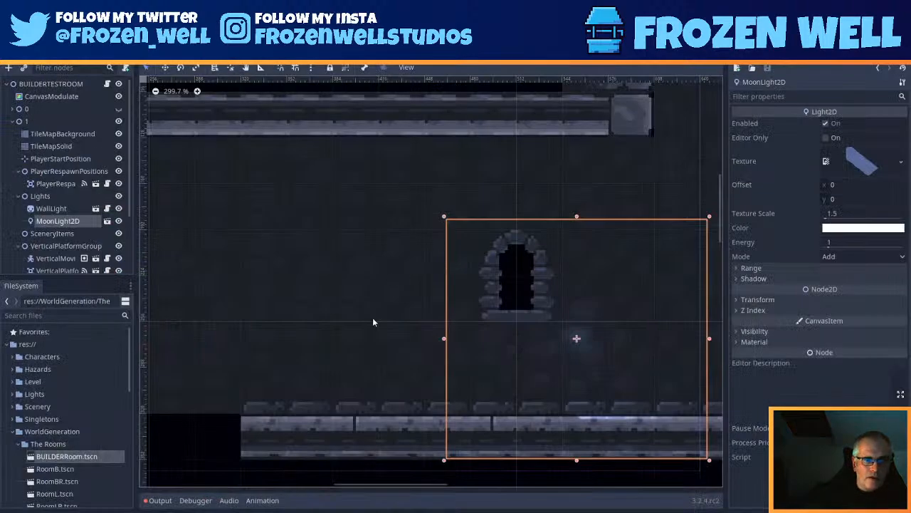
# Step: Return to Godot and move the Player from below into the room, right of the arched window, at about x 632, y 286
pyautogui.scroll(-4, 372, 317)
pyautogui.moveTo(582, 307); pyautogui.dragTo(438, 345, button='middle')
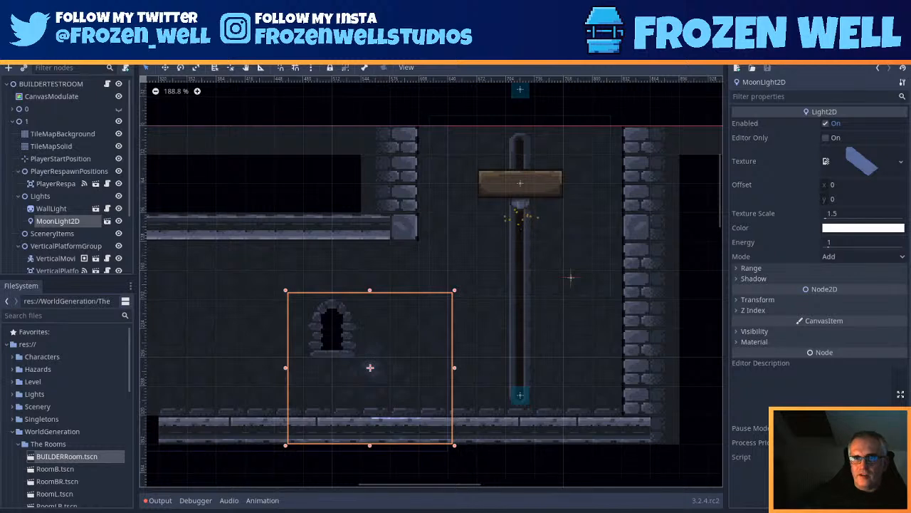
pyautogui.moveTo(390, 303); pyautogui.dragTo(521, 207, button='middle')
pyautogui.scroll(-4, 351, 307)
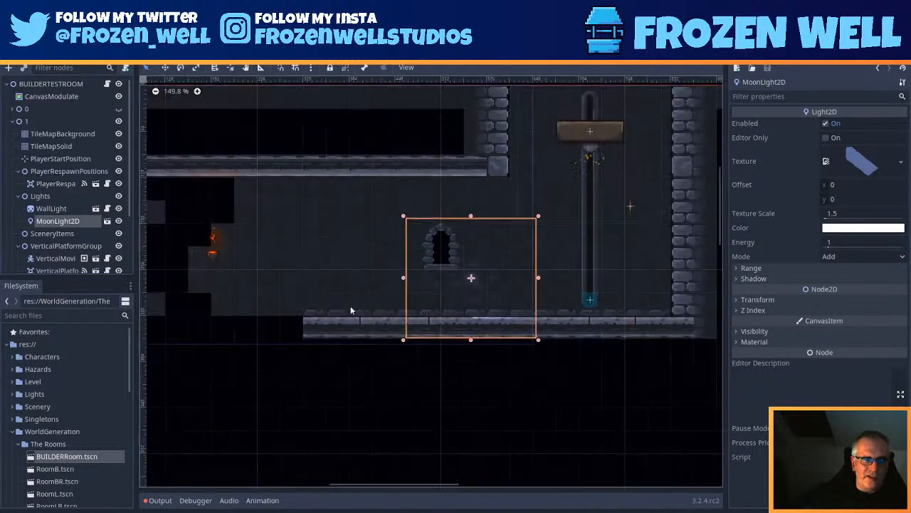
pyautogui.scroll(-5, 351, 310)
pyautogui.moveTo(205, 434); pyautogui.dragTo(279, 352, button='middle')
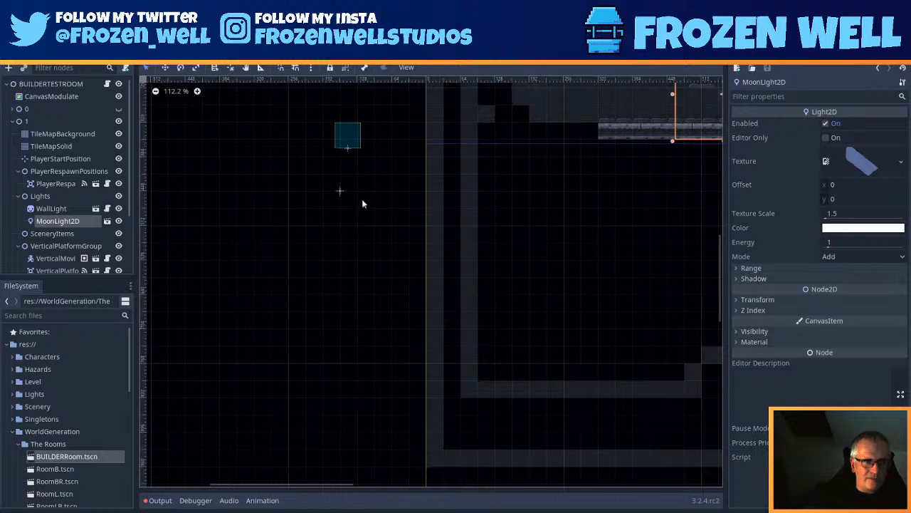
pyautogui.scroll(-6, 362, 249)
pyautogui.keyDown('shift'); pyautogui.hscroll(2, 456, 285); pyautogui.keyUp('shift')
pyautogui.moveTo(557, 345); pyautogui.dragTo(573, 219)
pyautogui.moveTo(598, 209); pyautogui.dragTo(467, 450, button='middle')
pyautogui.moveTo(449, 457); pyautogui.dragTo(569, 115)
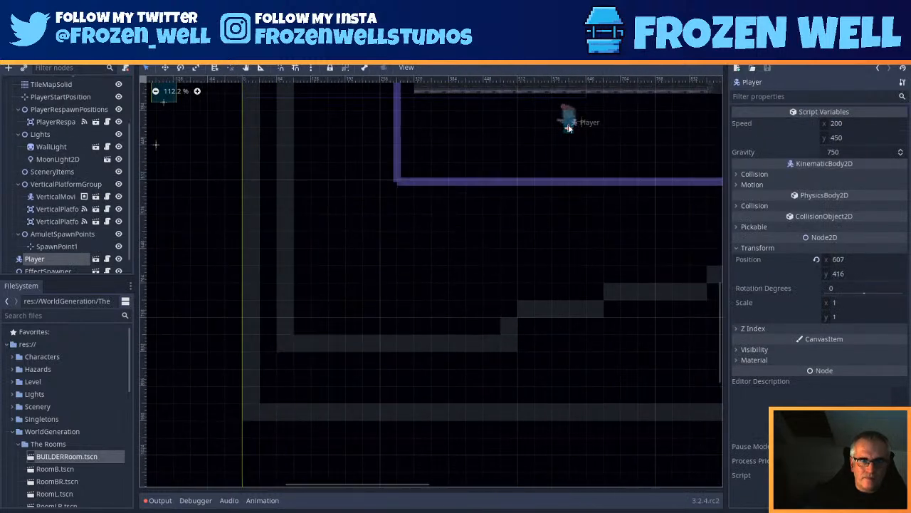
pyautogui.moveTo(571, 129); pyautogui.dragTo(502, 389, button='middle')
pyautogui.moveTo(503, 378); pyautogui.dragTo(516, 301)
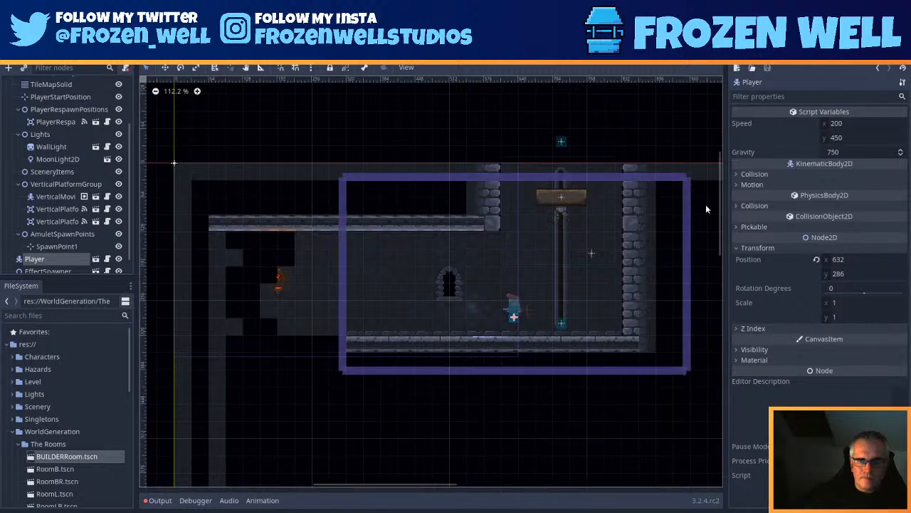
# Step: Run the game, walk the player around the arched window and beneath the moving platform to test jumping, and close the game window
pyautogui.press('F5')
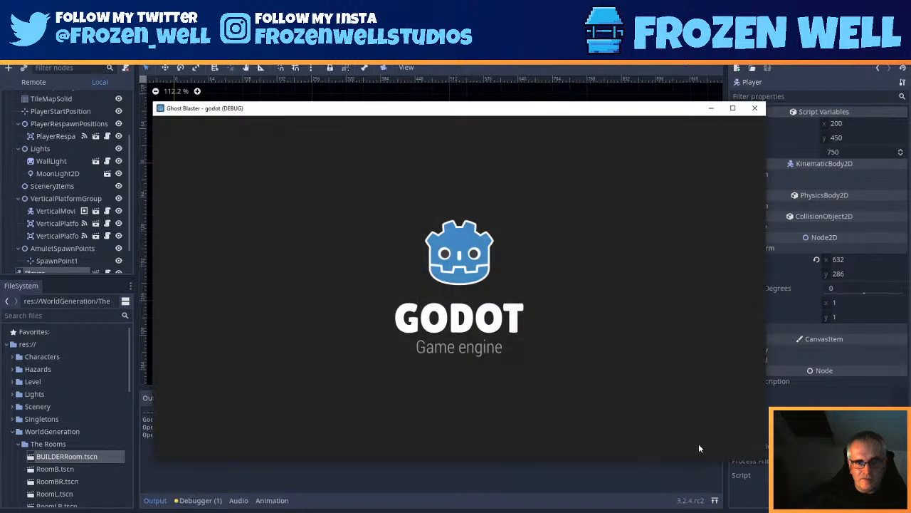
pyautogui.press('Left')
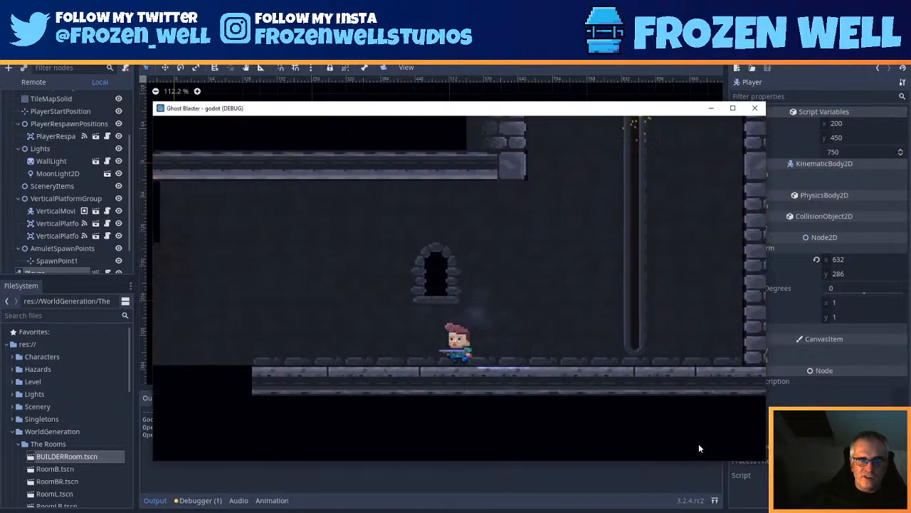
pyautogui.press('Right')
pyautogui.press('Left')
pyautogui.press('Right')
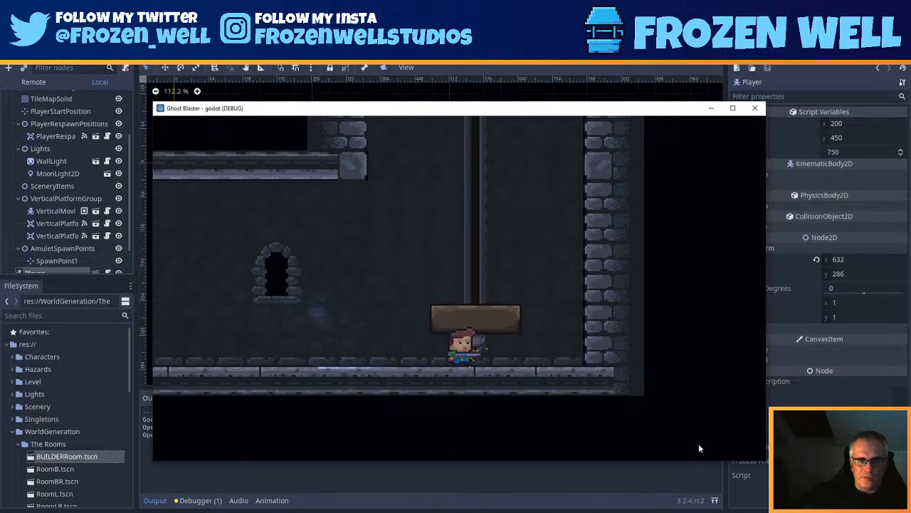
pyautogui.press('space')
pyautogui.press('space')
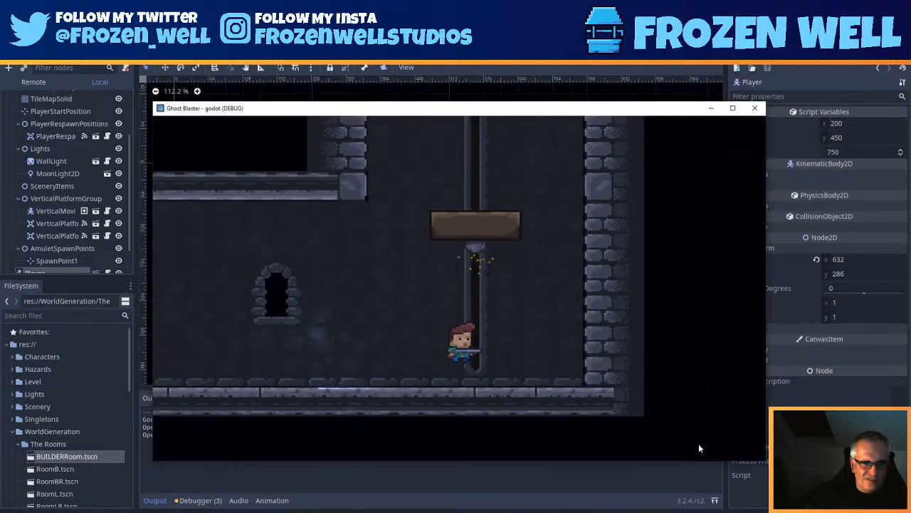
pyautogui.press('Left')
pyautogui.press('Right')
pyautogui.press('space')
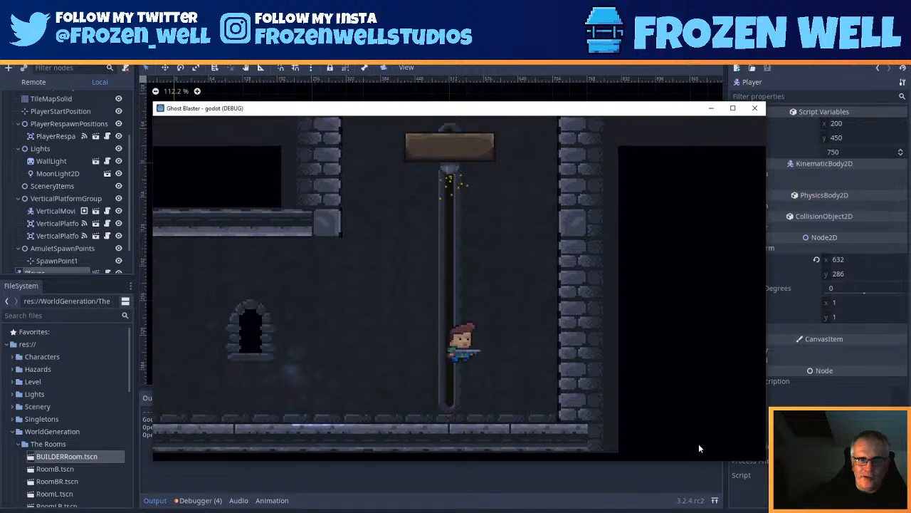
pyautogui.click(755, 108)
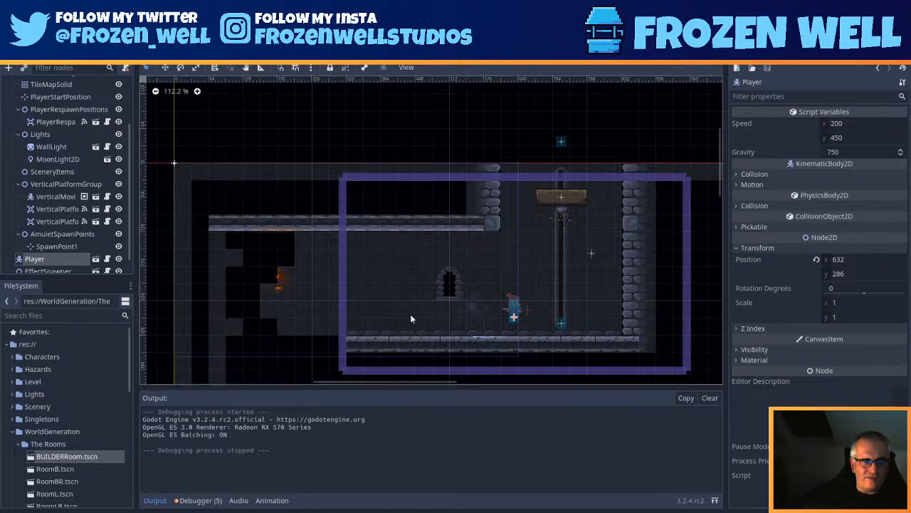
# Step: Duplicate the vertical moving platform and place the copy in the left part of the room, below the wall torch, at about (190, 282)
pyautogui.scroll(2, 411, 318)
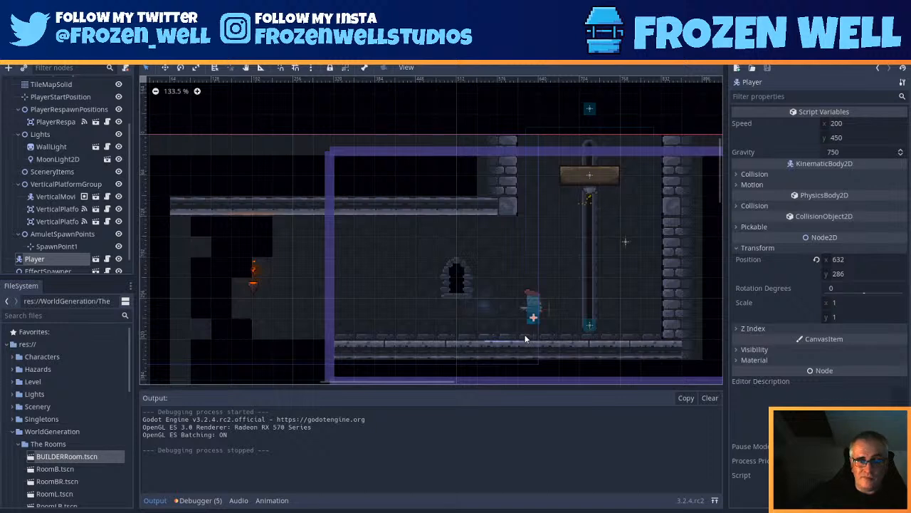
pyautogui.scroll(3, 538, 334)
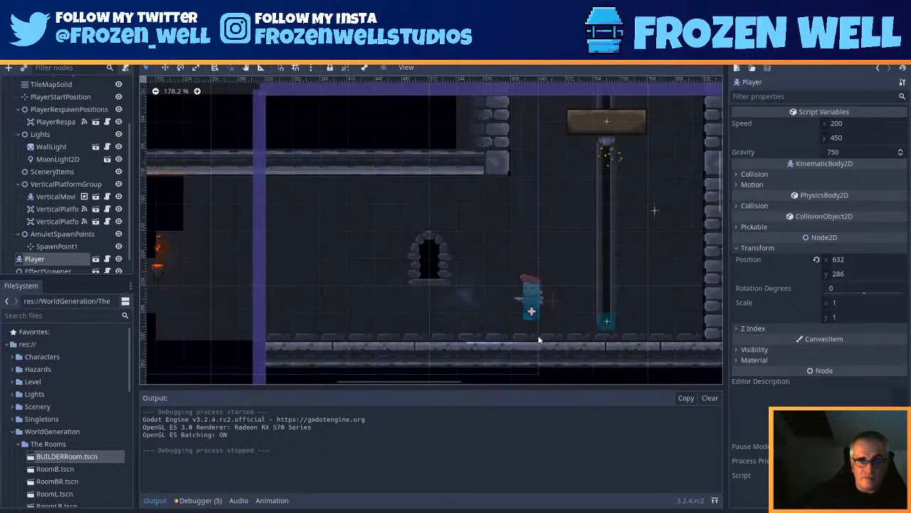
pyautogui.moveTo(444, 312); pyautogui.dragTo(547, 230, button='middle')
pyautogui.scroll(-3, 397, 250)
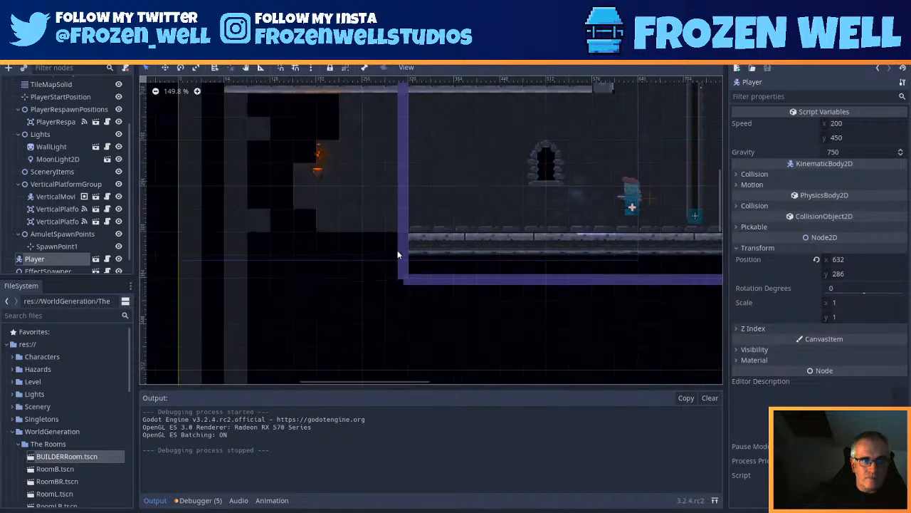
pyautogui.scroll(-3, 365, 264)
pyautogui.moveTo(421, 209); pyautogui.dragTo(454, 243, button='middle')
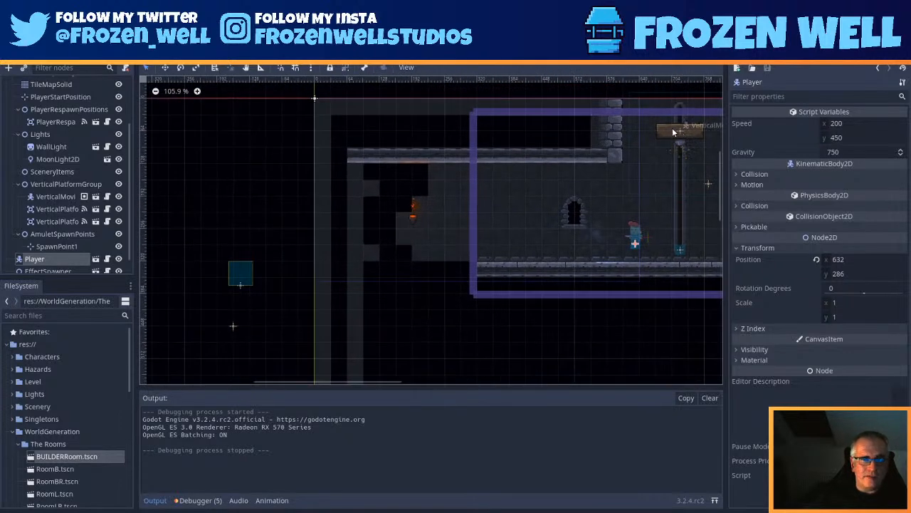
pyautogui.click(55, 196)
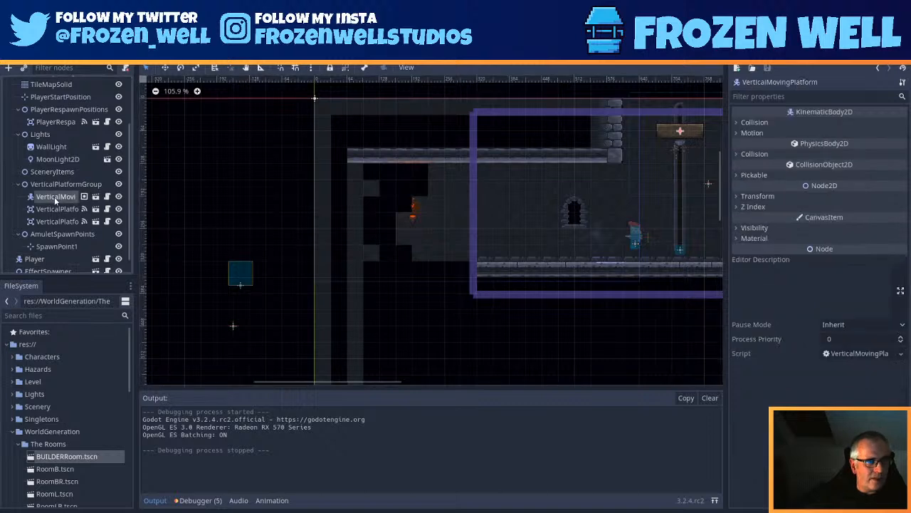
pyautogui.rightClick(54, 197)
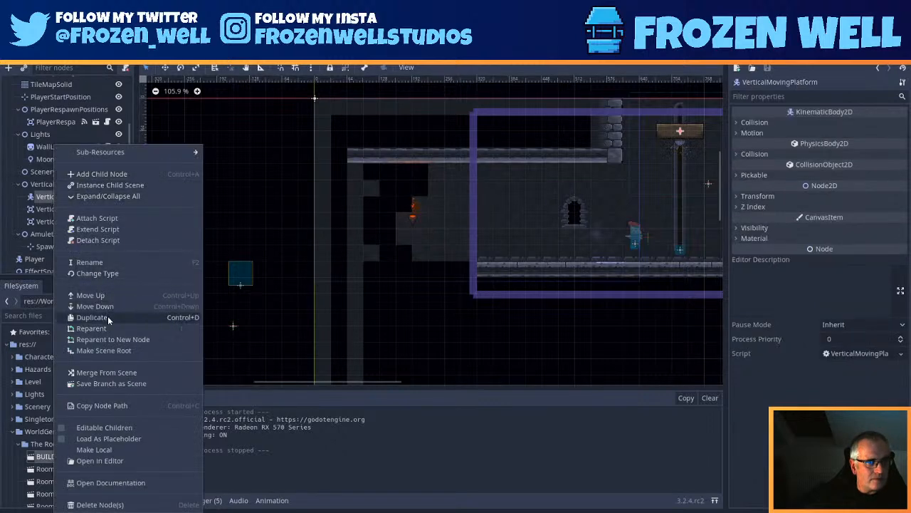
pyautogui.click(108, 318)
pyautogui.moveTo(669, 134); pyautogui.dragTo(399, 242)
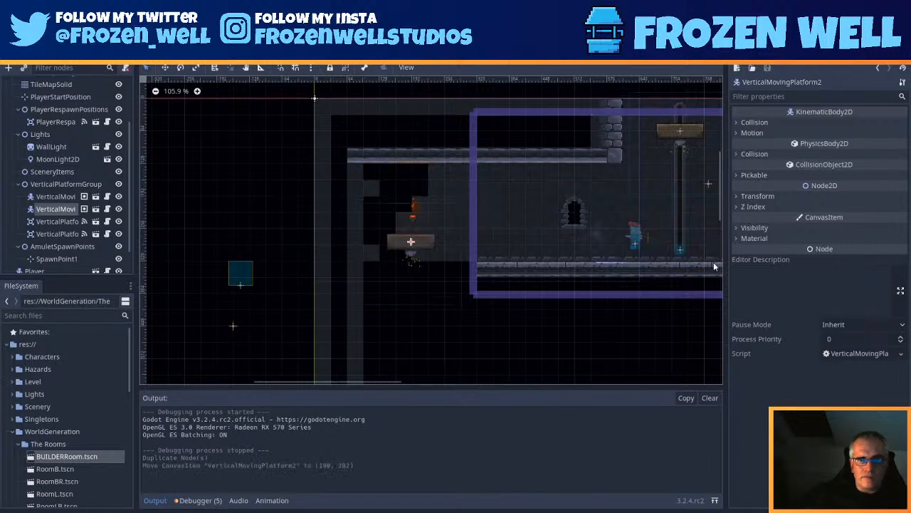
# Step: Duplicate the original platform's lower trigger to about (179, 244), just above the new platform, and move WallLight beside the arched window at about (454, 223)
pyautogui.click(681, 250)
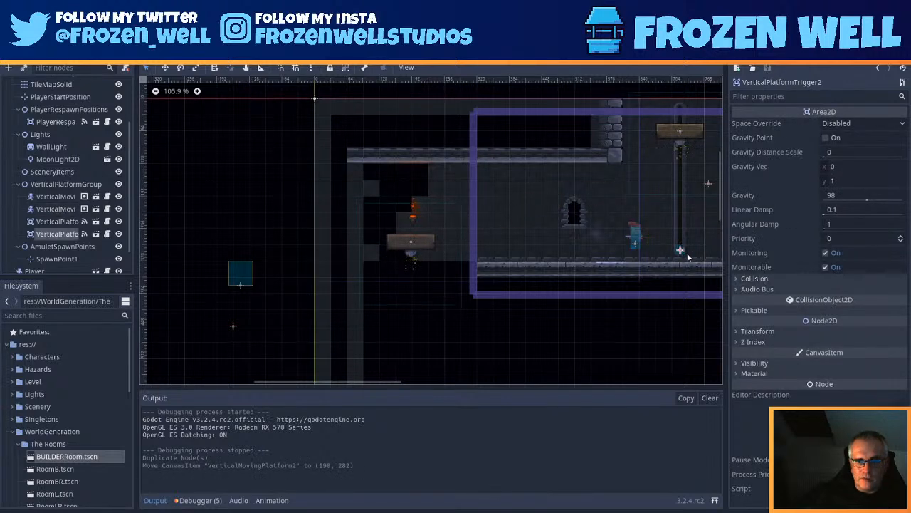
pyautogui.rightClick(49, 233)
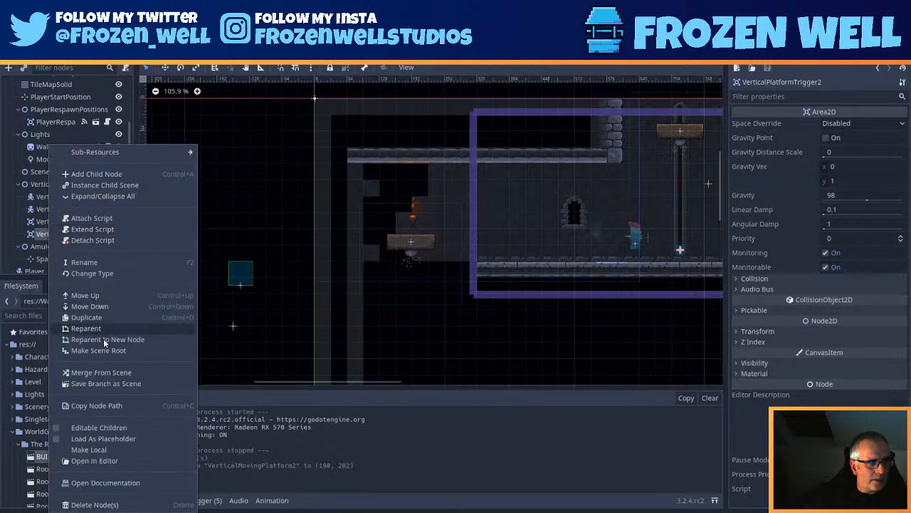
pyautogui.click(93, 318)
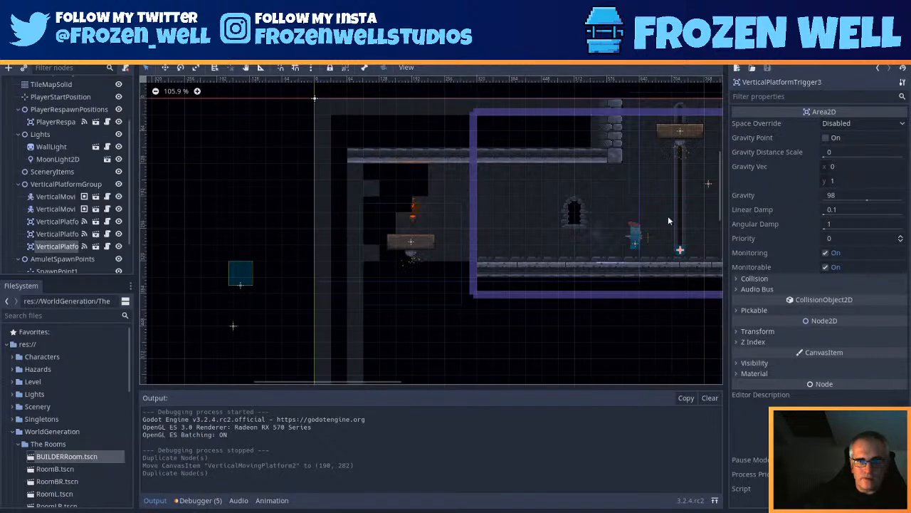
pyautogui.moveTo(680, 250); pyautogui.dragTo(407, 222)
pyautogui.click(420, 196)
pyautogui.moveTo(430, 191); pyautogui.dragTo(562, 199)
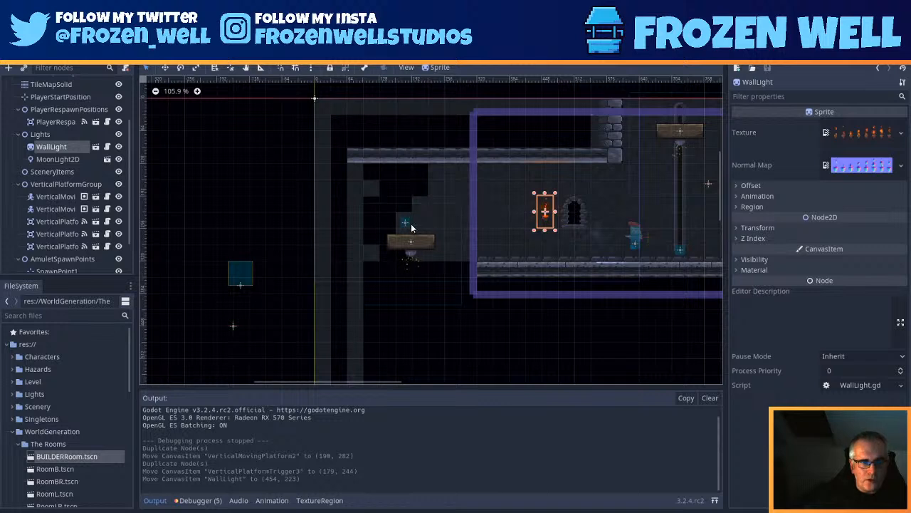
# Step: Duplicate the trigger above the new platform and move the copy straight down near the lower floor, at about (192, 758)
pyautogui.click(60, 245)
pyautogui.rightClick(60, 245)
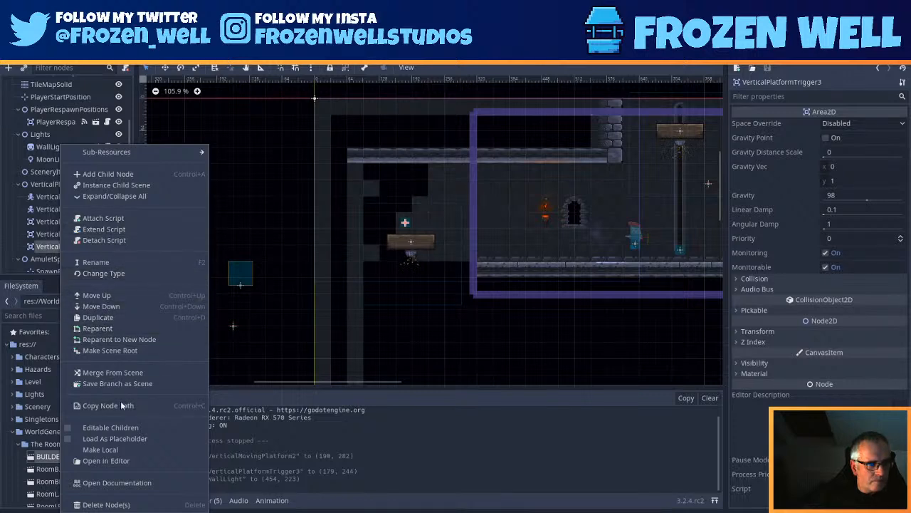
pyautogui.click(114, 317)
pyautogui.moveTo(408, 222); pyautogui.dragTo(420, 305)
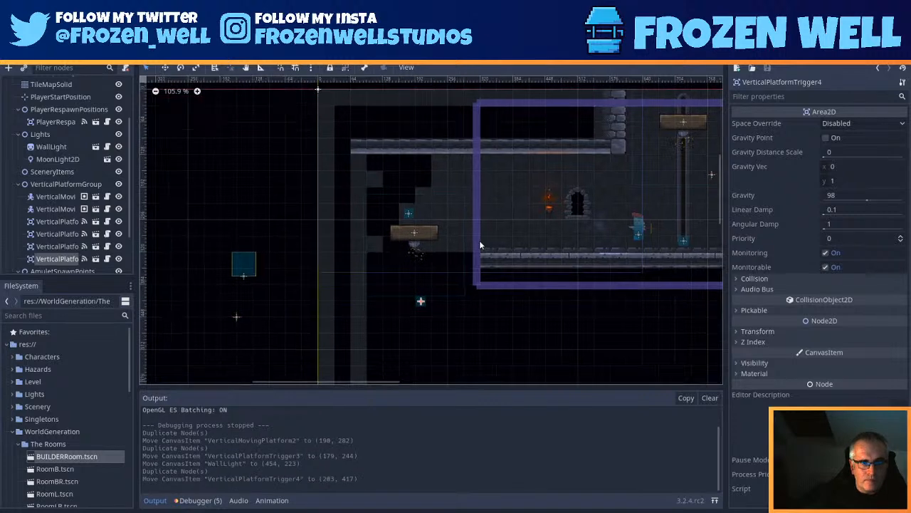
pyautogui.scroll(-3, 455, 213)
pyautogui.moveTo(437, 189); pyautogui.dragTo(429, 273)
pyautogui.scroll(-3, 484, 213)
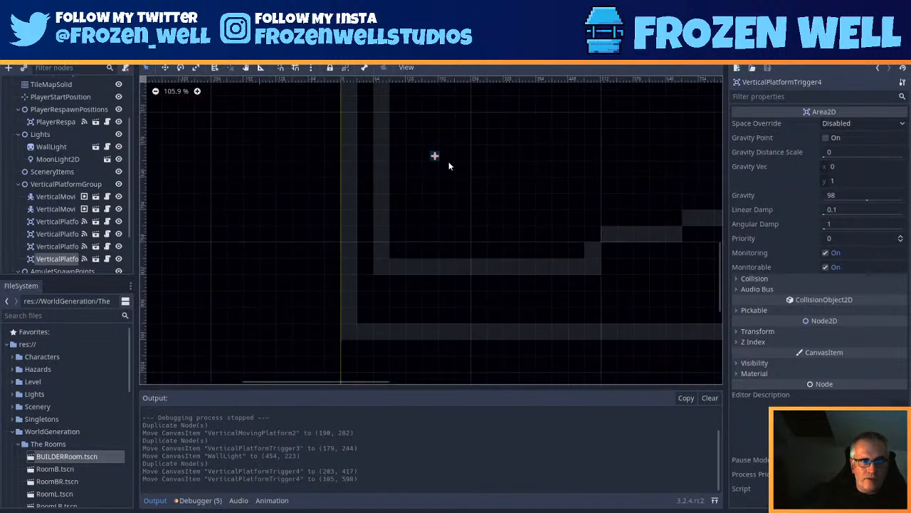
pyautogui.moveTo(449, 166); pyautogui.dragTo(452, 247)
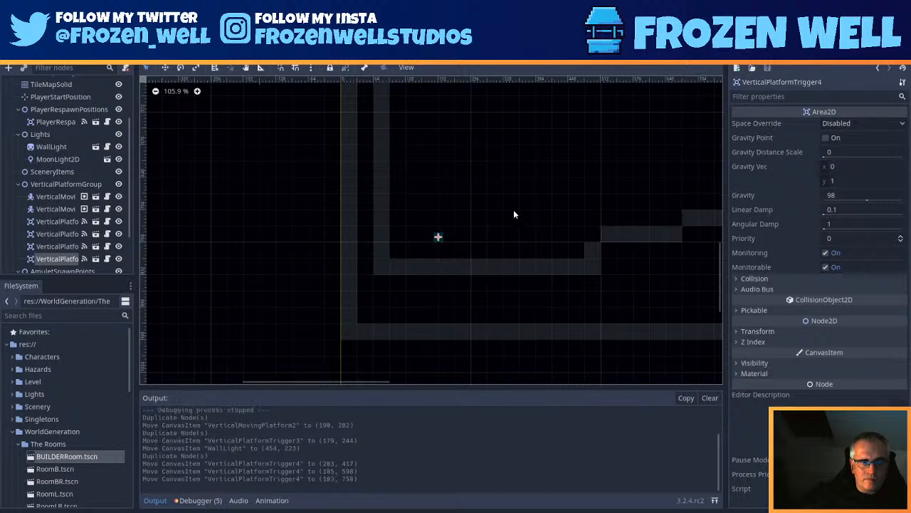
pyautogui.scroll(-4, 541, 219)
pyautogui.scroll(-1, 592, 213)
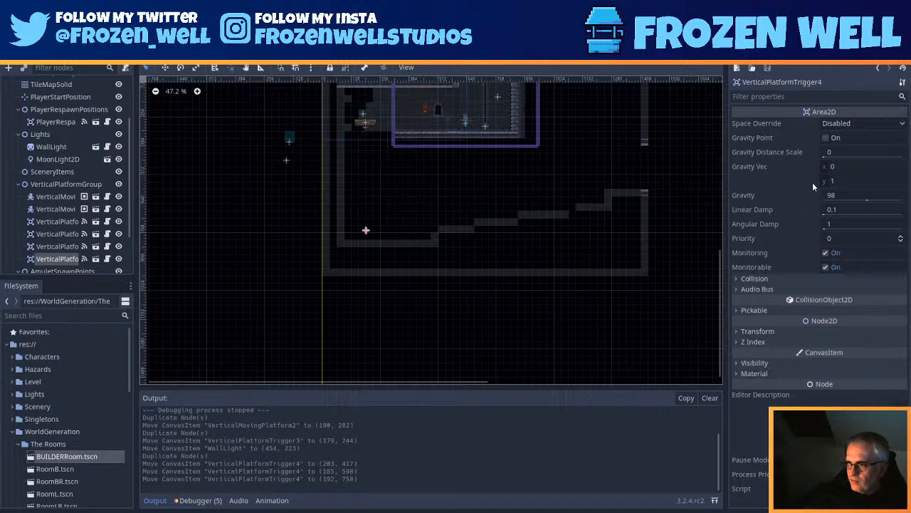
pyautogui.moveTo(801, 213)
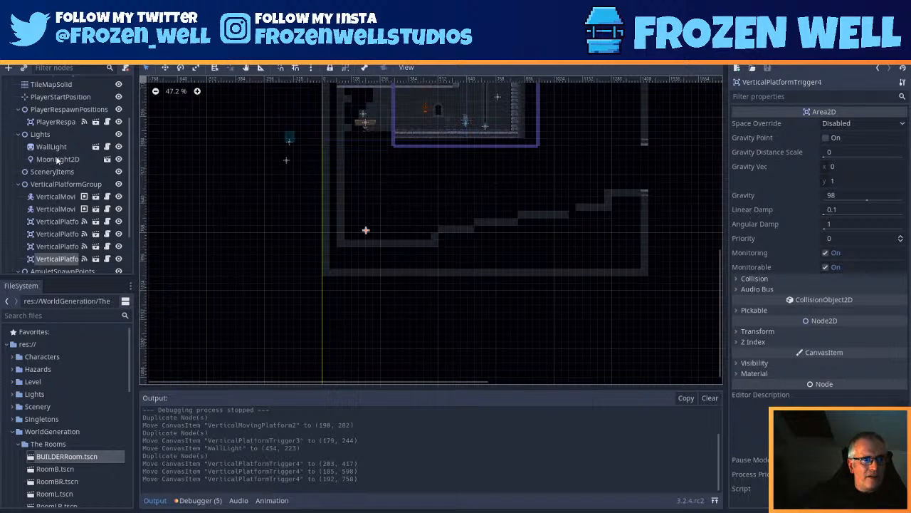
# Step: Open CeilingSlimeDrip.tscn from the Hazards folder to examine its nodes, and return to the BUILDERTESTROOM scene
pyautogui.scroll(3, 54, 151)
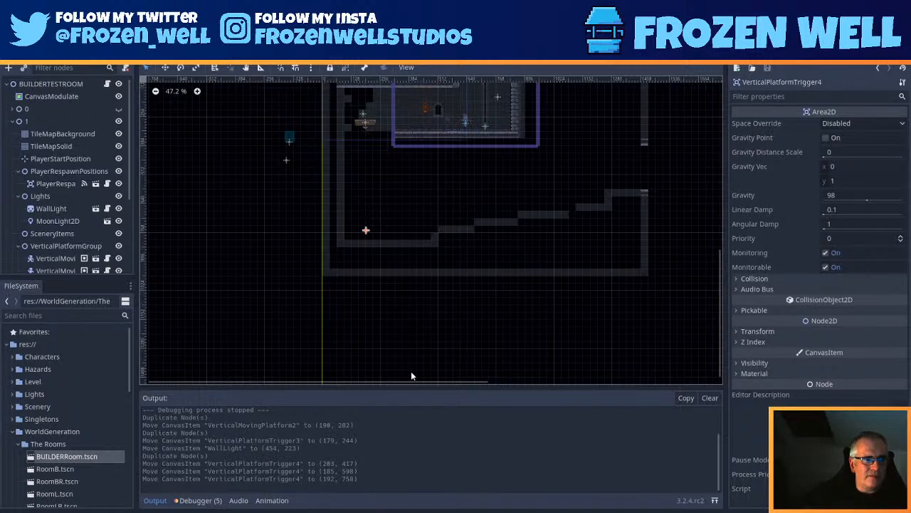
pyautogui.click(12, 369)
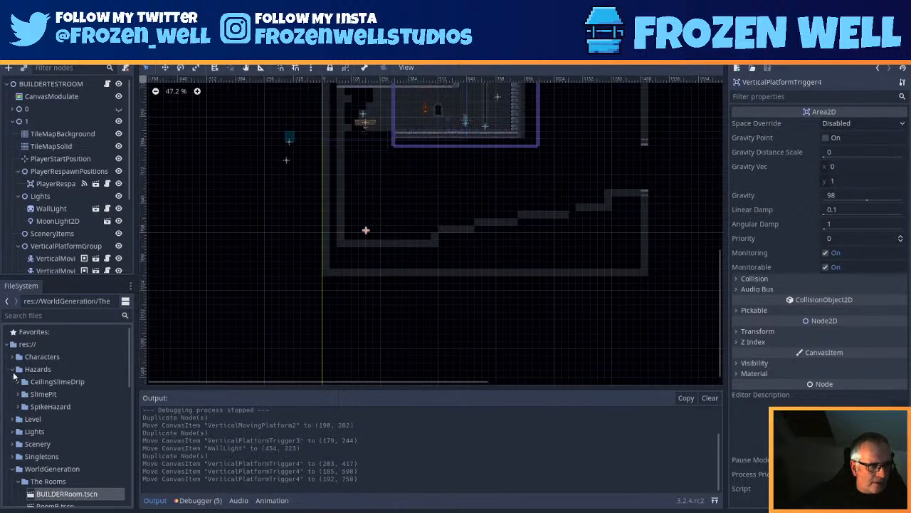
pyautogui.click(18, 381)
pyautogui.doubleClick(69, 431)
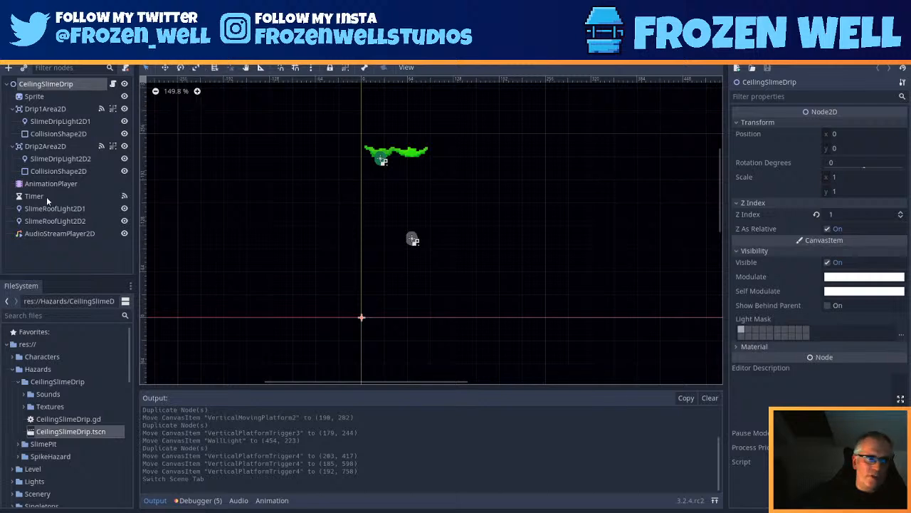
pyautogui.click(200, 51)
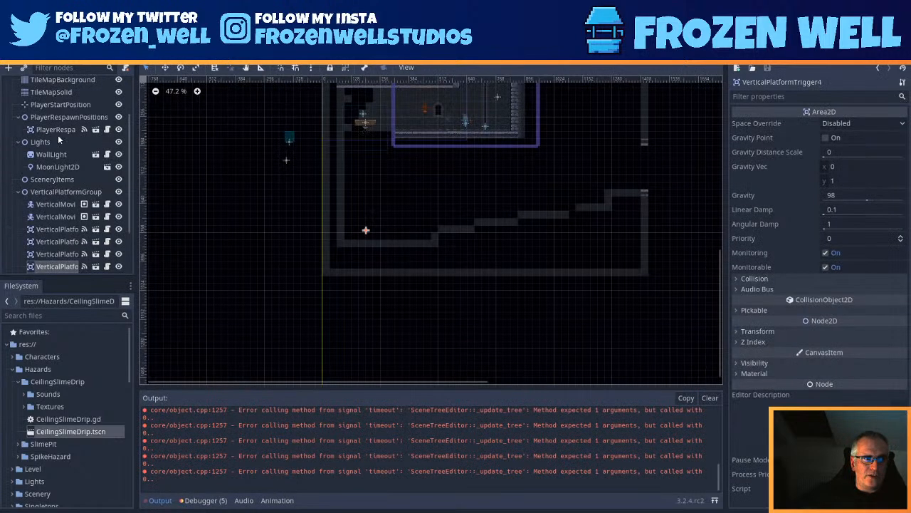
pyautogui.scroll(2, 82, 168)
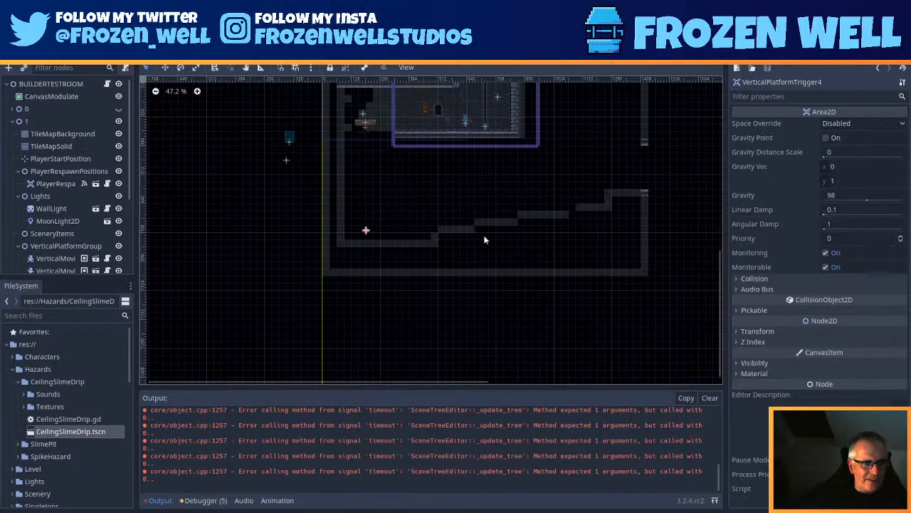
# Step: Examine the area around the new vertical platform and browse the tiles available for TileMapBackground
pyautogui.scroll(5, 469, 198)
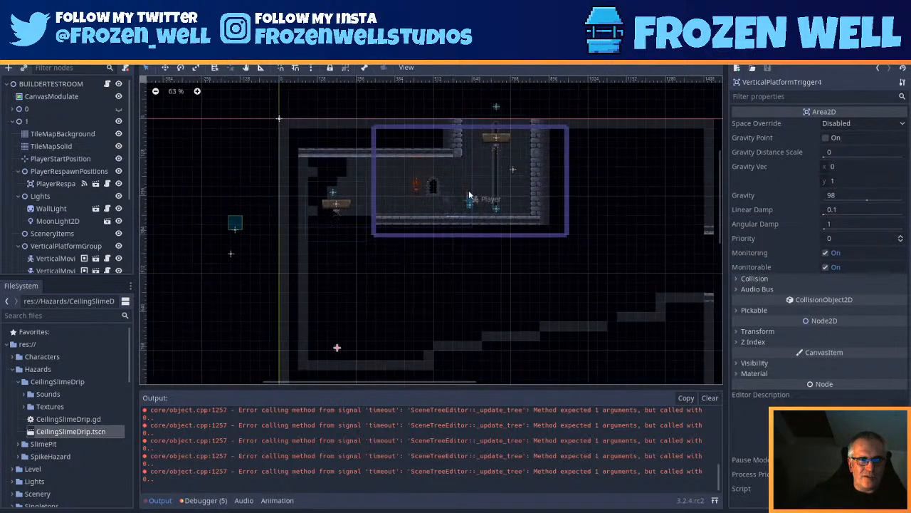
pyautogui.scroll(1, 459, 201)
pyautogui.scroll(1, 442, 283)
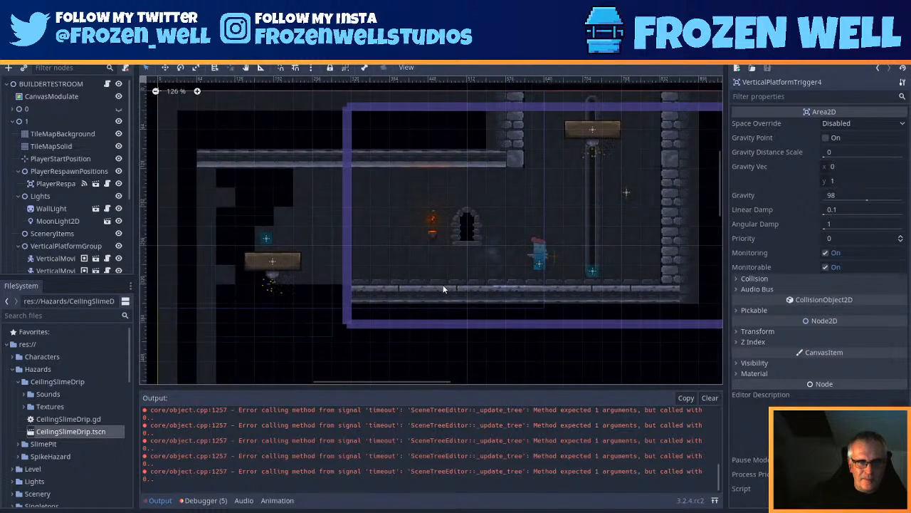
pyautogui.moveTo(344, 304); pyautogui.dragTo(444, 254, button='middle')
pyautogui.scroll(1, 427, 274)
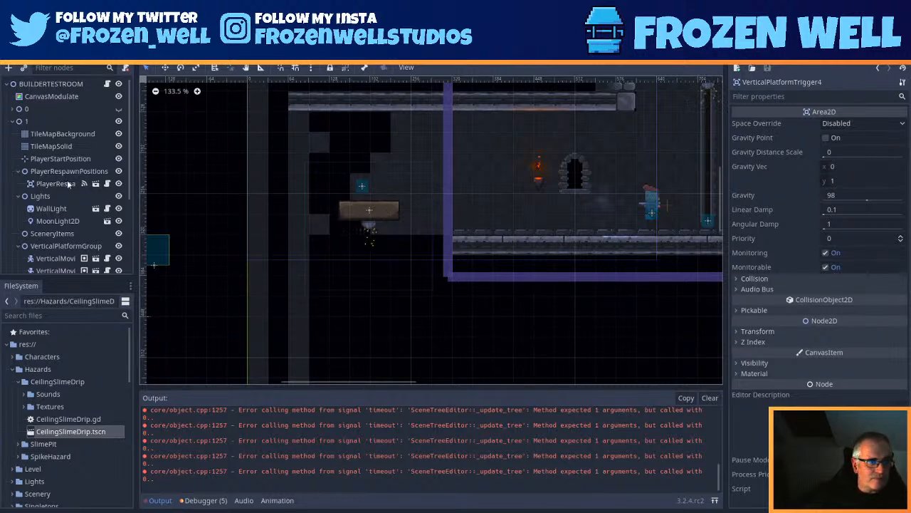
pyautogui.scroll(-1, 60, 175)
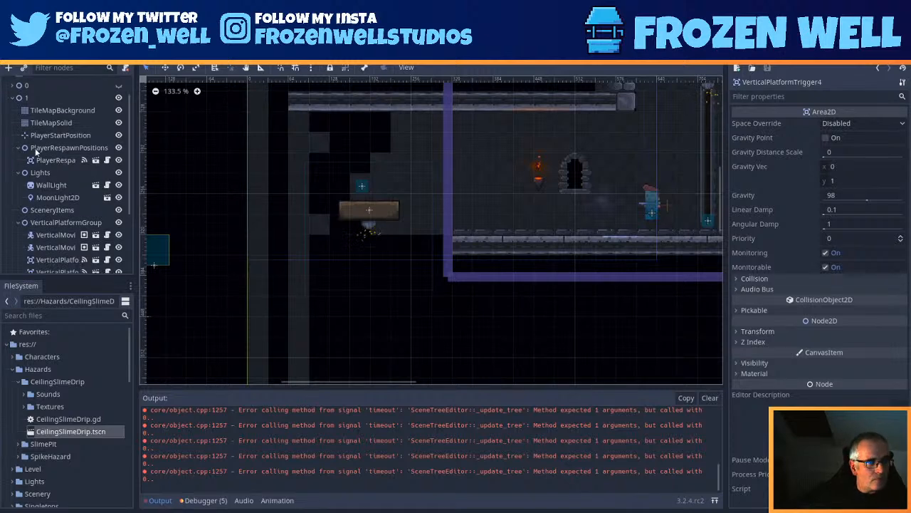
pyautogui.click(53, 108)
pyautogui.scroll(-2, 644, 226)
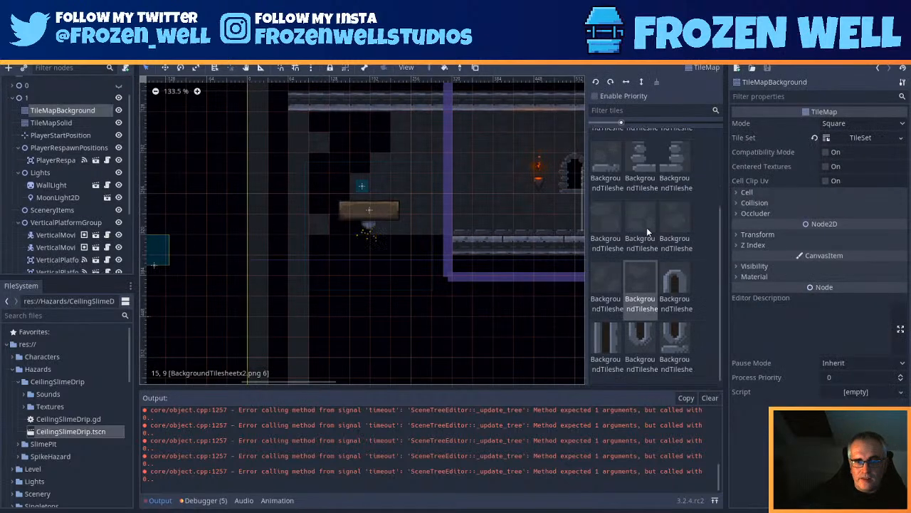
pyautogui.scroll(2, 664, 268)
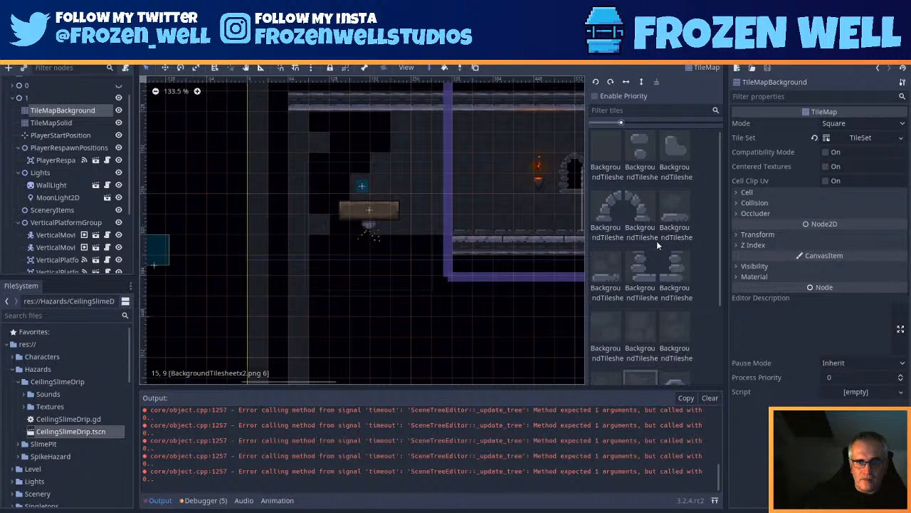
# Step: On TileMapSolid, extend the room's floor toward the new platform with a corner tile at cell (8, 10) and a flat floor tile beside it
pyautogui.click(47, 121)
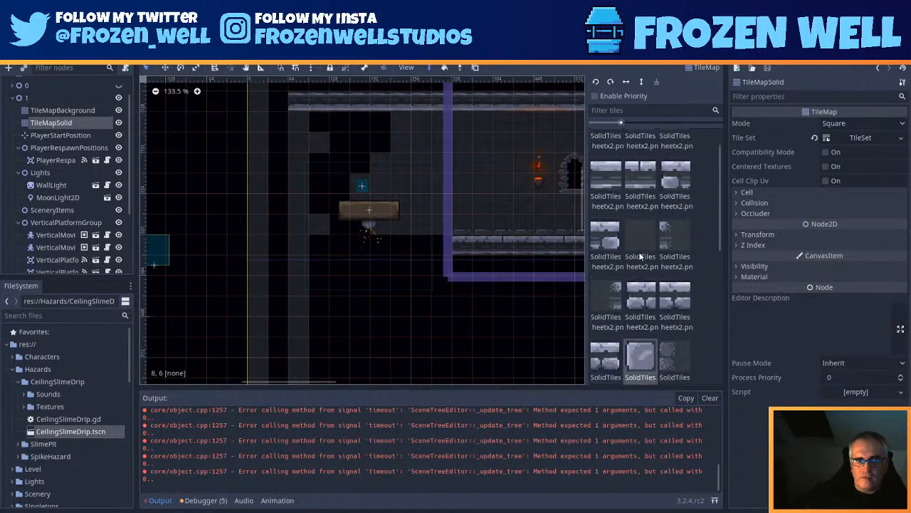
pyautogui.scroll(-1, 656, 297)
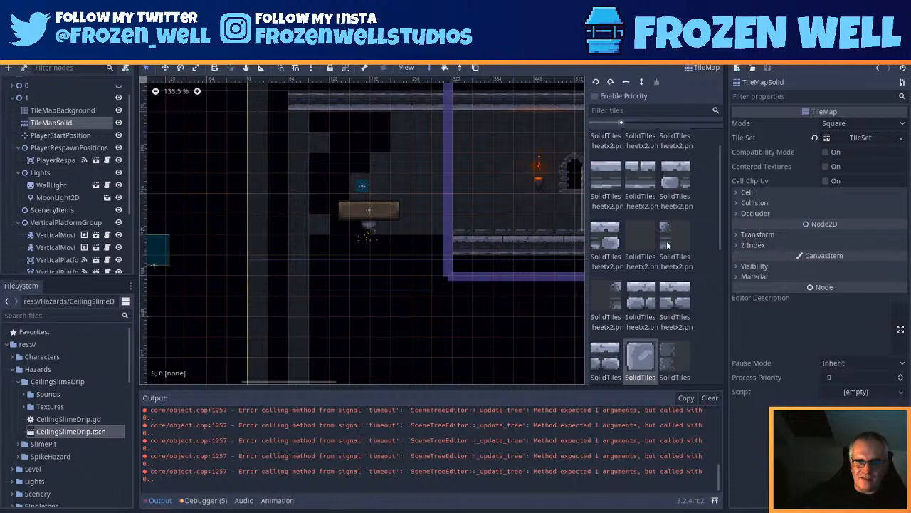
pyautogui.click(666, 181)
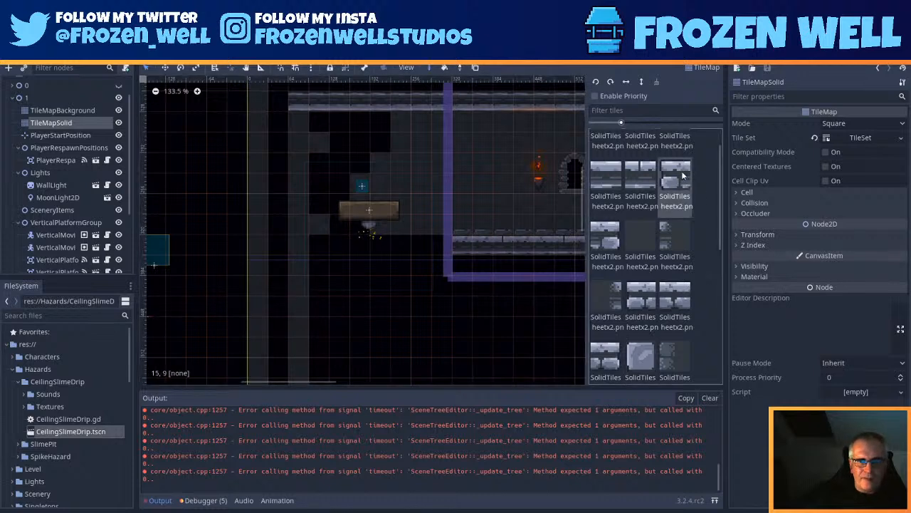
pyautogui.click(423, 243)
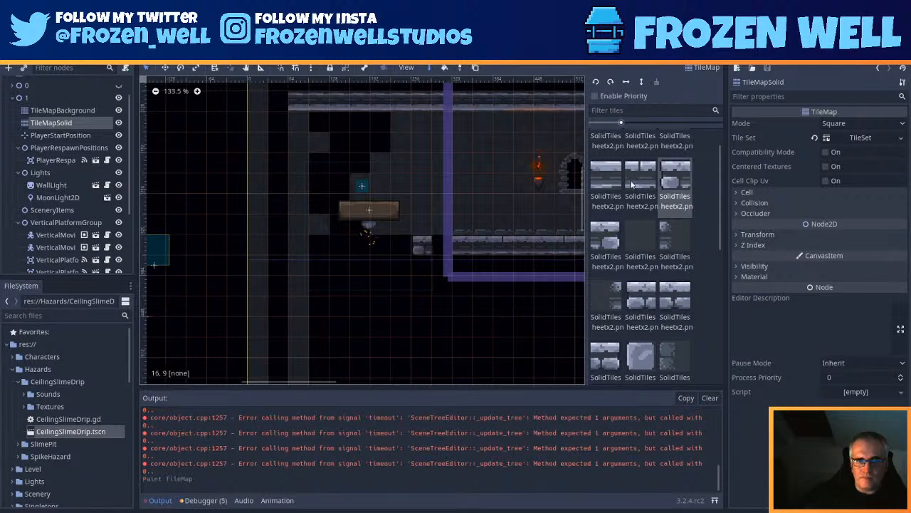
pyautogui.click(597, 176)
pyautogui.click(446, 243)
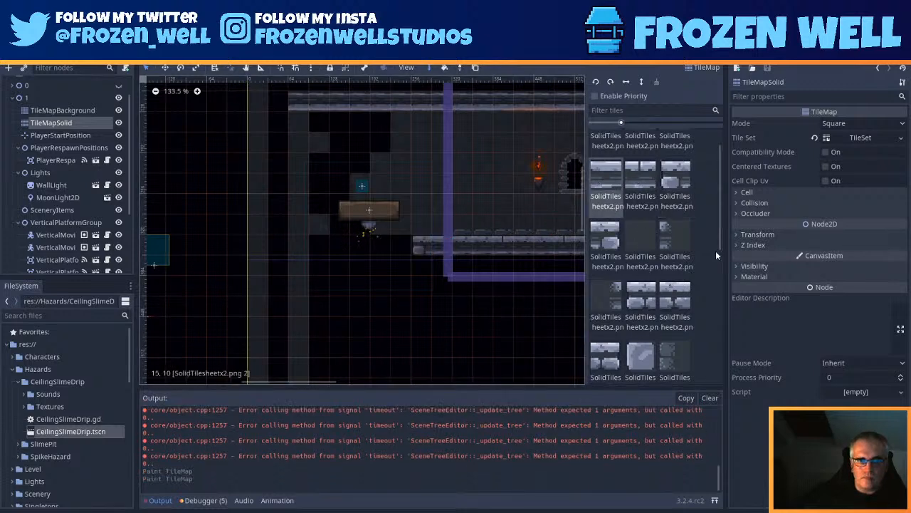
# Step: Paint a brick wall down column 8 from the floor corner, erase the excess tile, and finish it with a solid block at cell (8, 18)
pyautogui.scroll(-2, 630, 318)
pyautogui.click(608, 322)
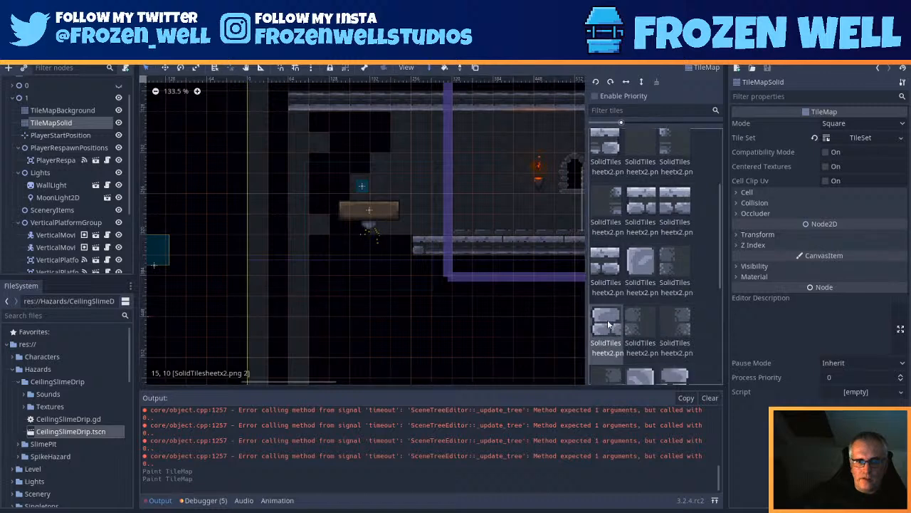
pyautogui.moveTo(423, 253)
pyautogui.mouseDown()
pyautogui.moveTo(414, 318)
pyautogui.moveTo(424, 329)
pyautogui.mouseUp()
pyautogui.moveTo(437, 315); pyautogui.dragTo(442, 210, button='middle')
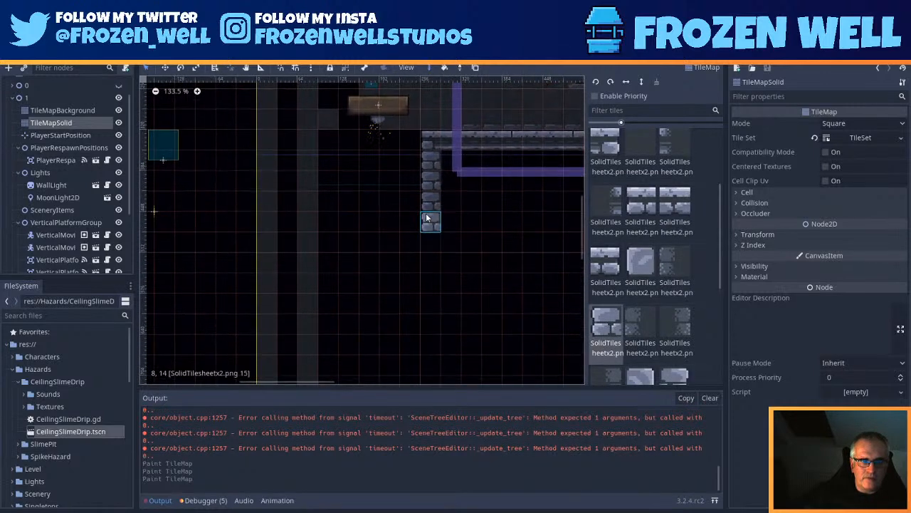
pyautogui.moveTo(427, 217); pyautogui.dragTo(432, 324)
pyautogui.moveTo(475, 288); pyautogui.dragTo(486, 199, button='middle')
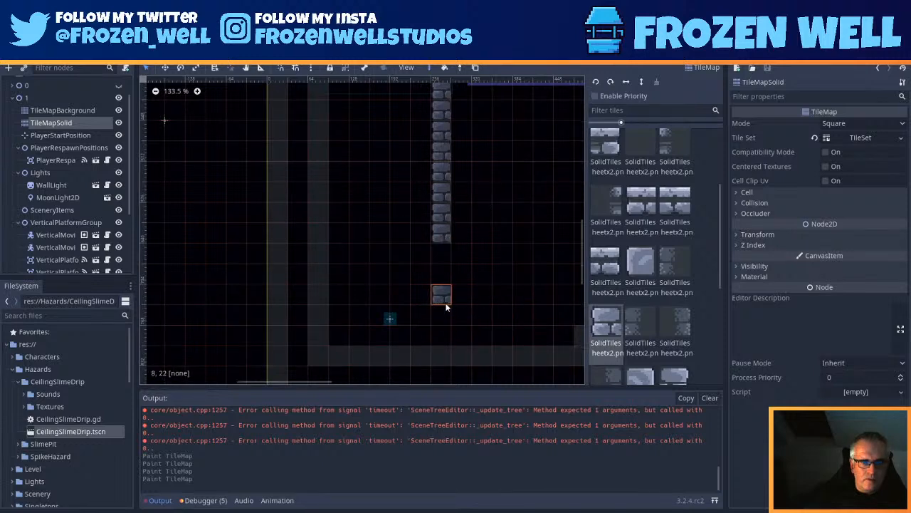
pyautogui.rightClick(443, 240)
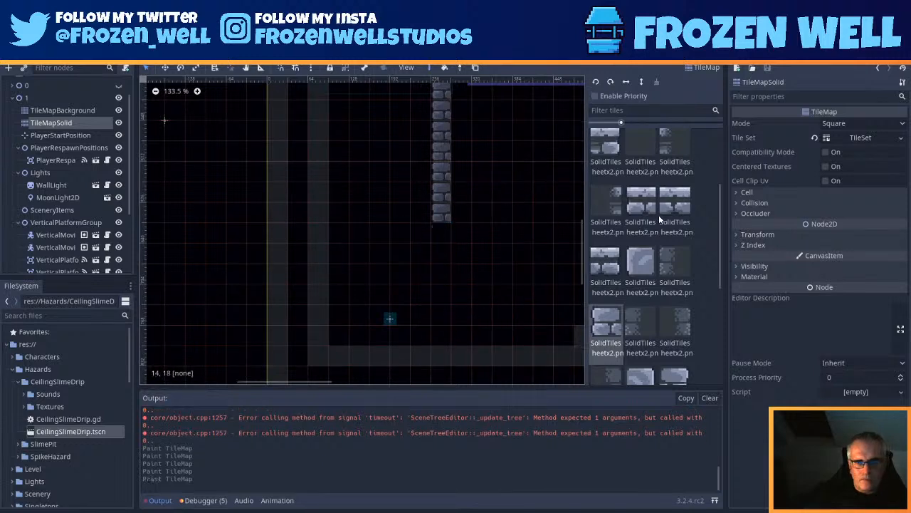
pyautogui.click(651, 261)
pyautogui.click(441, 211)
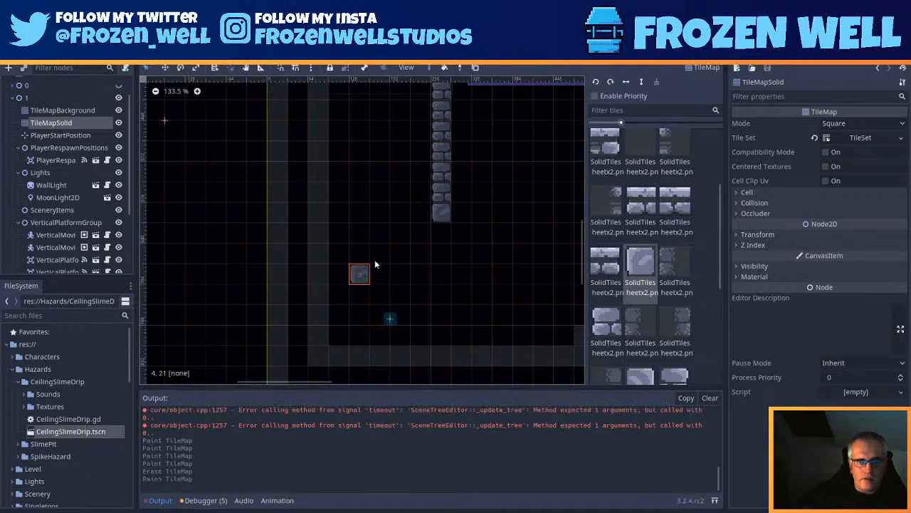
# Step: Paint fading shadow tiles in column 9 behind the new wall, erase the one beside the end block, and vary several with the alternate shadow tile
pyautogui.moveTo(417, 251); pyautogui.dragTo(475, 297, button='middle')
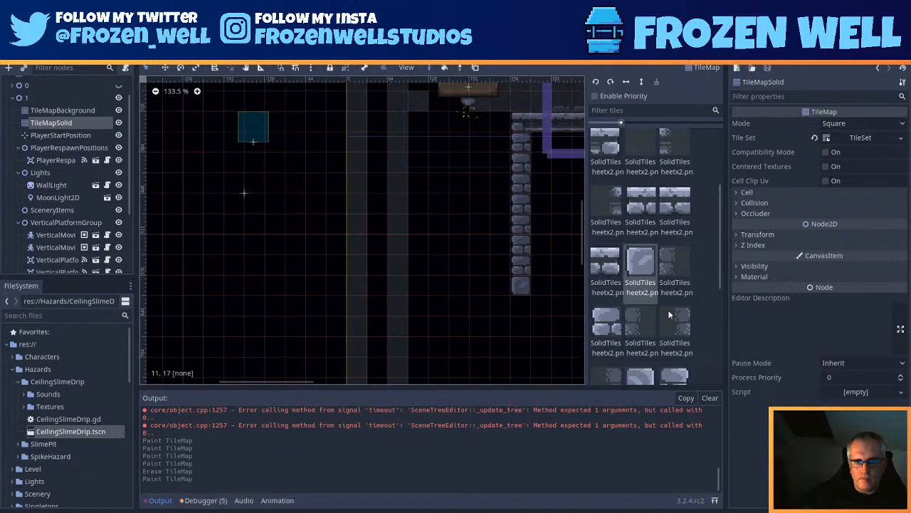
pyautogui.click(635, 322)
pyautogui.moveTo(478, 244); pyautogui.dragTo(430, 272, button='middle')
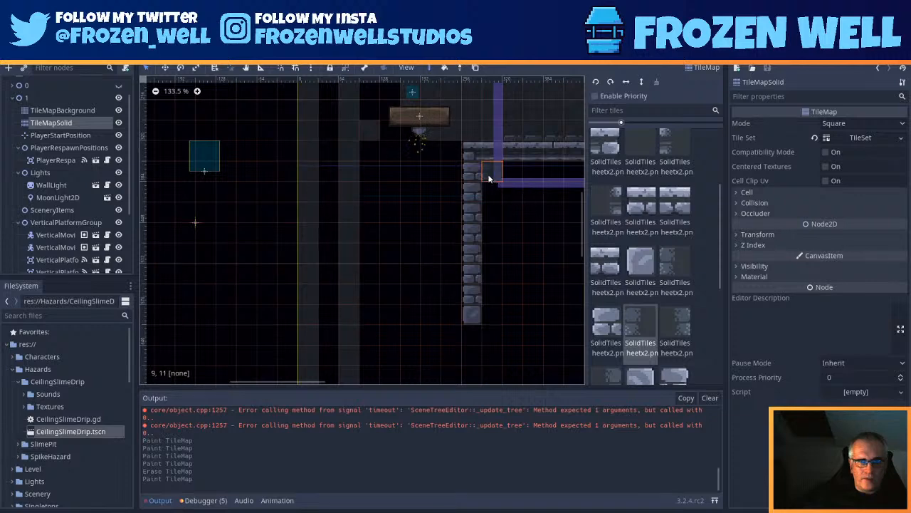
pyautogui.moveTo(489, 178); pyautogui.dragTo(491, 308)
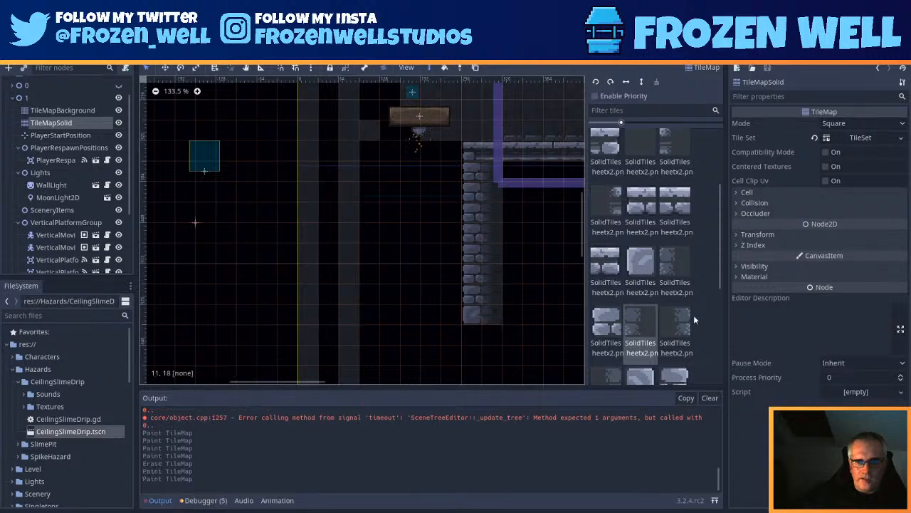
pyautogui.rightClick(489, 314)
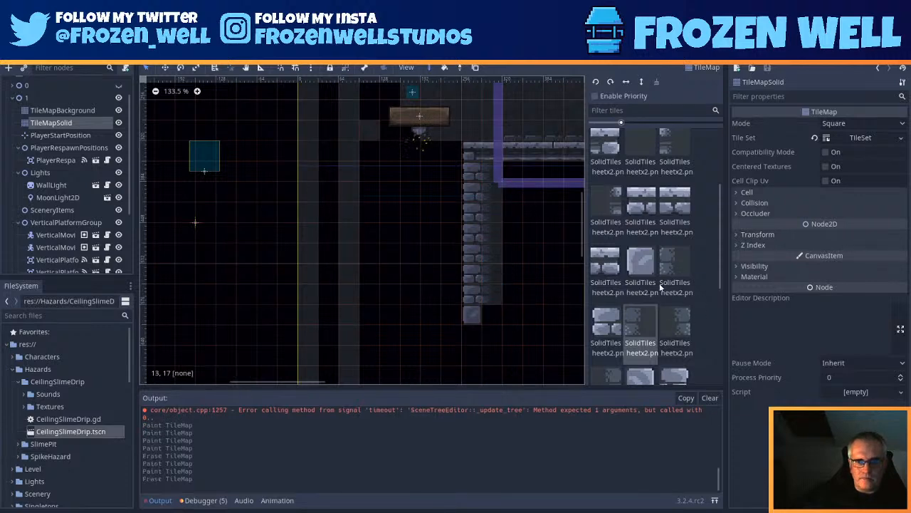
pyautogui.click(669, 259)
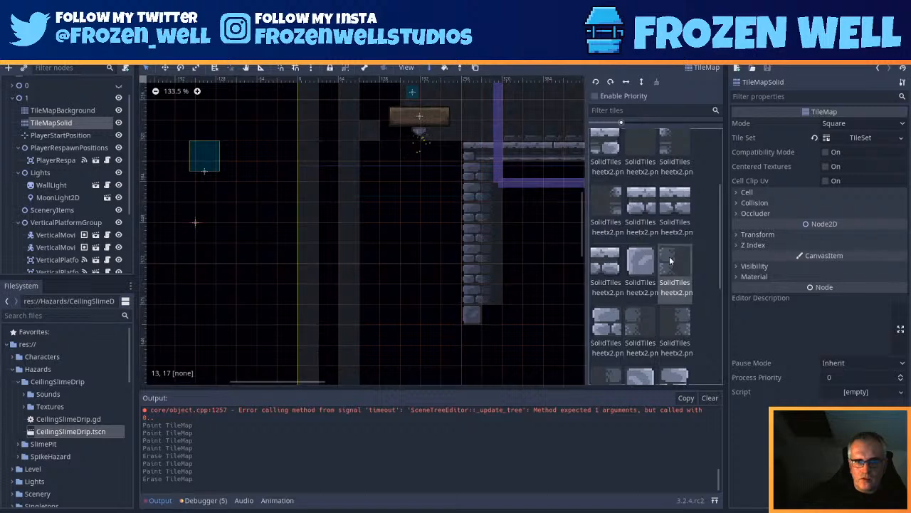
pyautogui.click(488, 256)
pyautogui.click(489, 217)
pyautogui.click(490, 187)
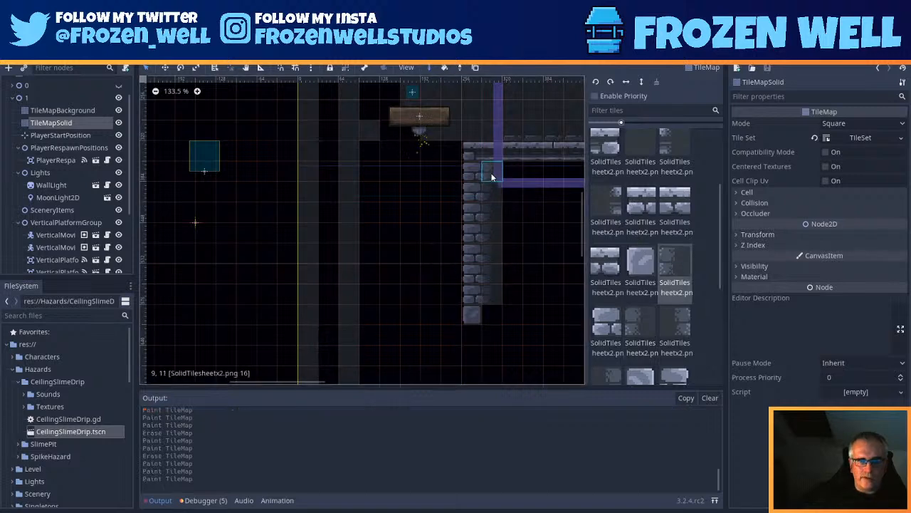
pyautogui.click(492, 178)
pyautogui.scroll(-1, 456, 258)
pyautogui.moveTo(406, 274); pyautogui.dragTo(413, 253, button='middle')
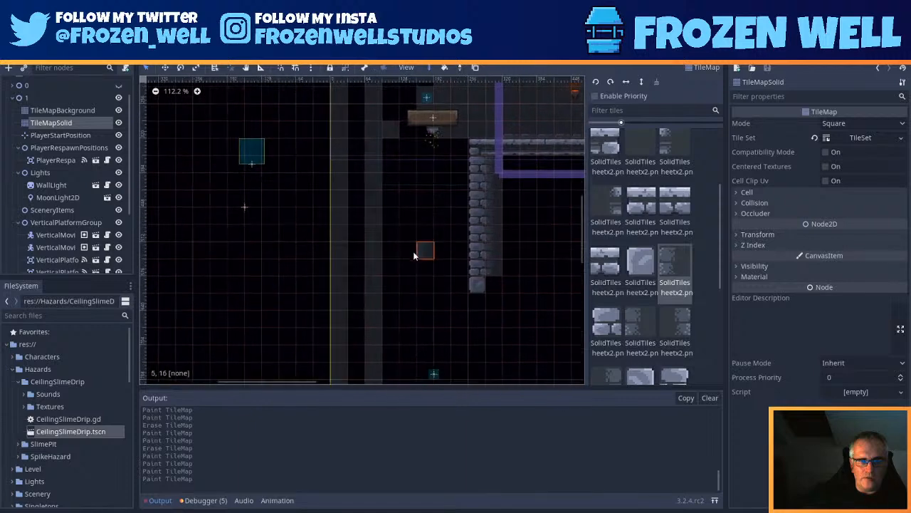
pyautogui.scroll(-2, 437, 263)
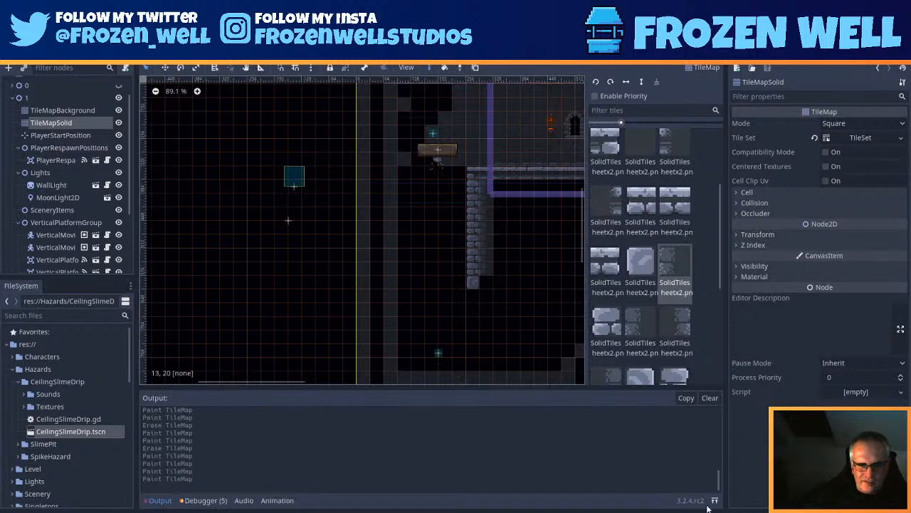
pyautogui.moveTo(642, 512)
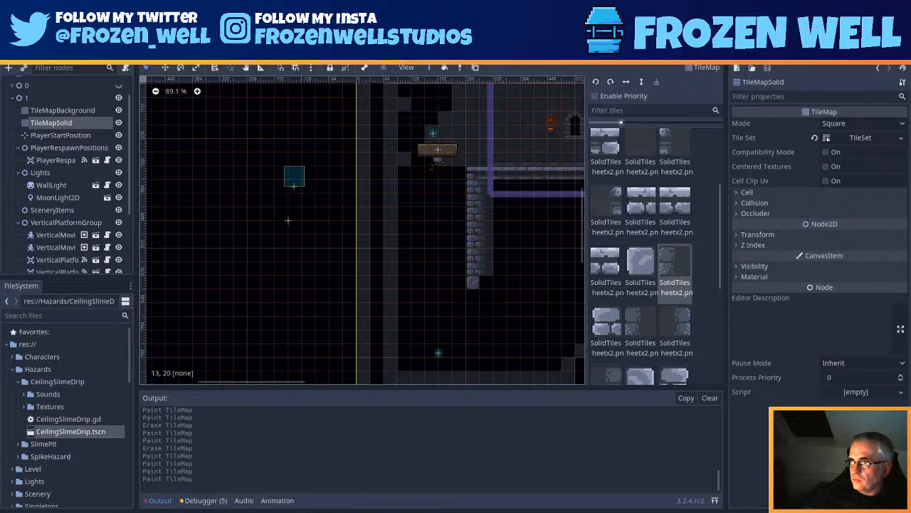
pyautogui.moveTo(910, 98); pyautogui.dragTo(412, 3)
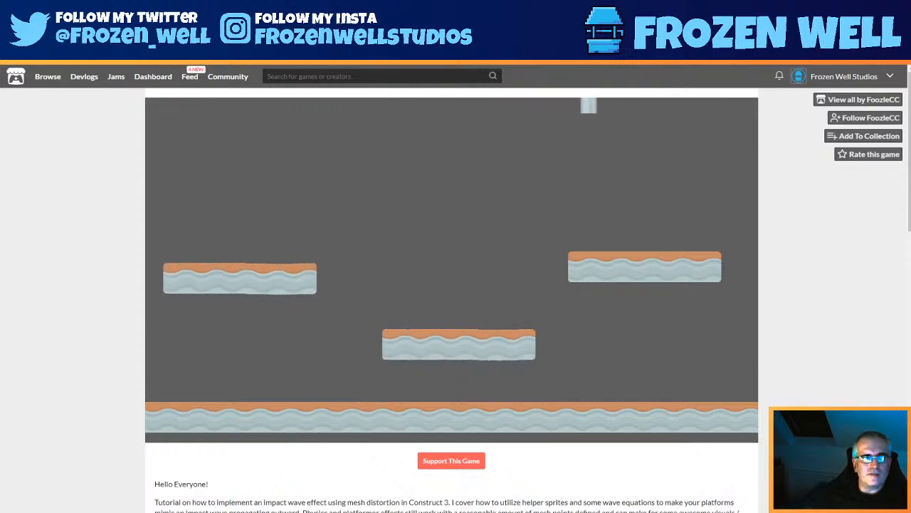
pyautogui.moveTo(456, 32); pyautogui.dragTo(910, 82)
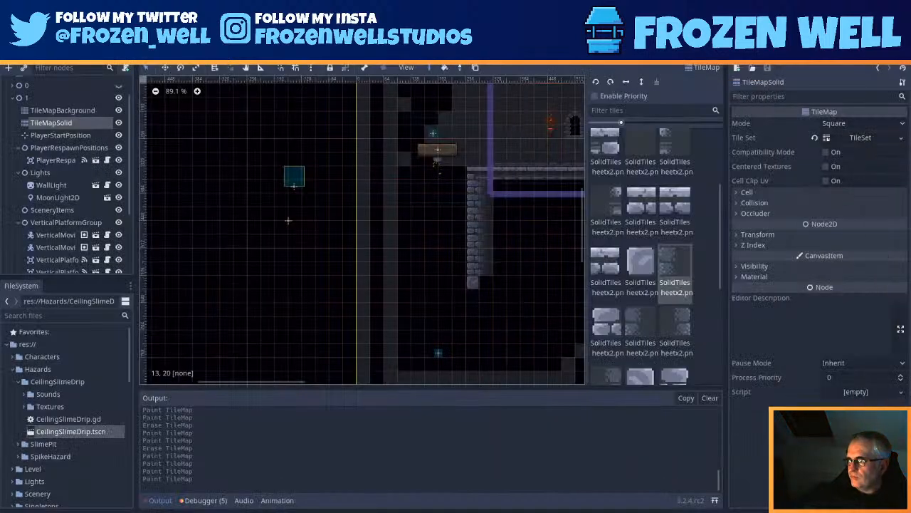
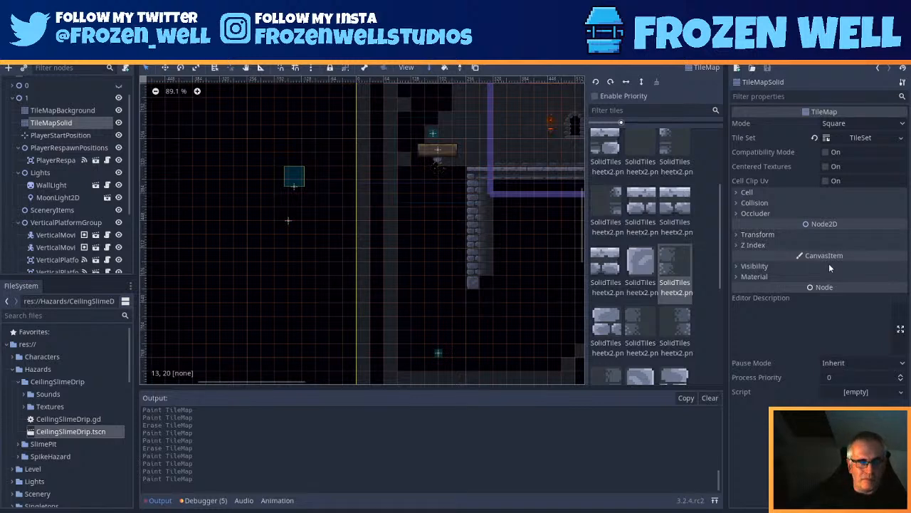
# Step: Paint the shaft's opposite brick wall in column 3 from row 17 up to row 4, and erase the two ceiling tiles at its upper end
pyautogui.scroll(1, 479, 303)
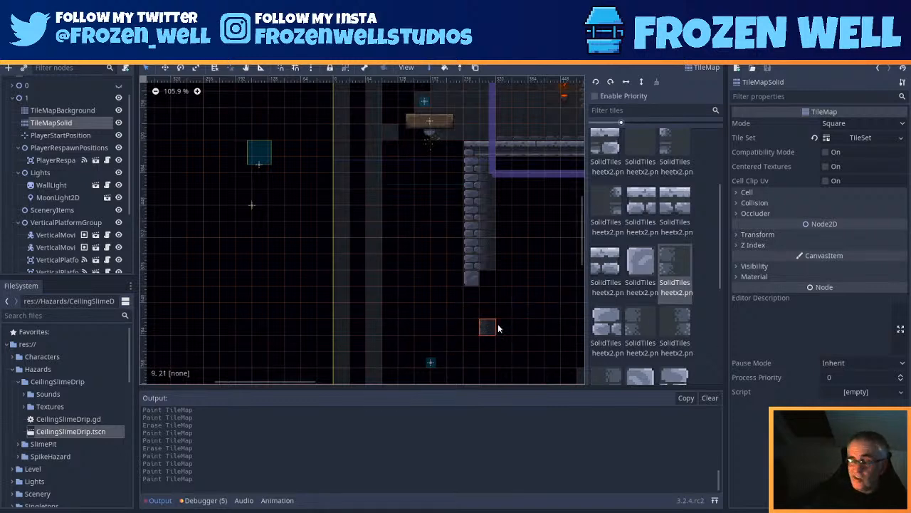
pyautogui.moveTo(409, 258); pyautogui.dragTo(440, 319, button='middle')
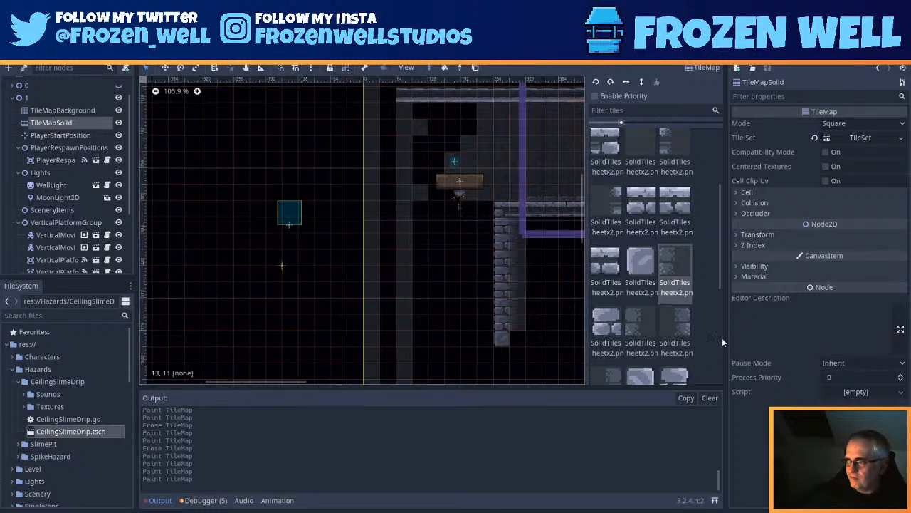
pyautogui.scroll(-3, 653, 300)
pyautogui.click(673, 291)
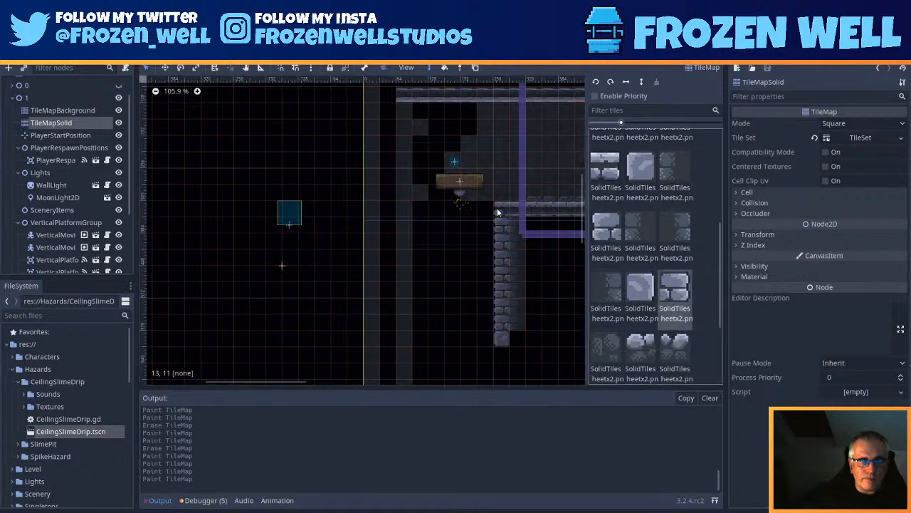
pyautogui.moveTo(414, 206)
pyautogui.mouseDown()
pyautogui.moveTo(417, 315)
pyautogui.moveTo(430, 186)
pyautogui.moveTo(412, 112)
pyautogui.mouseUp()
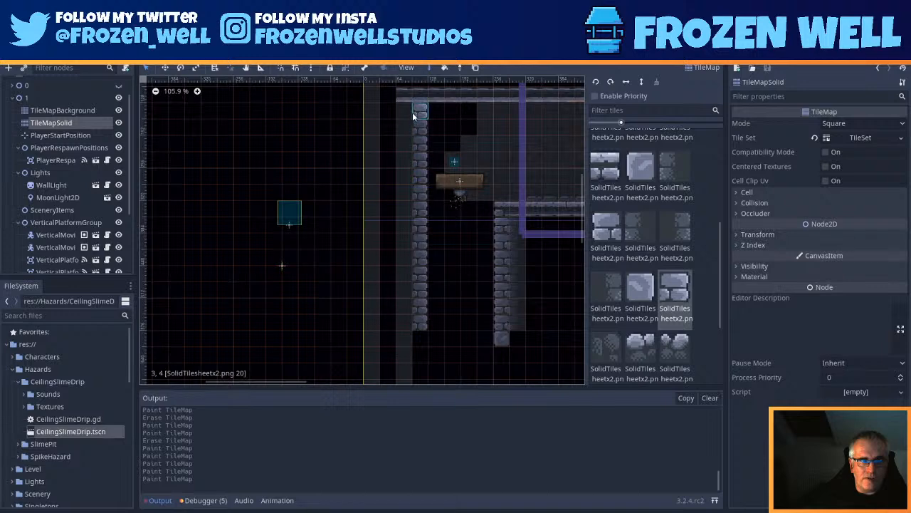
pyautogui.rightClick(420, 95)
pyautogui.rightClick(405, 96)
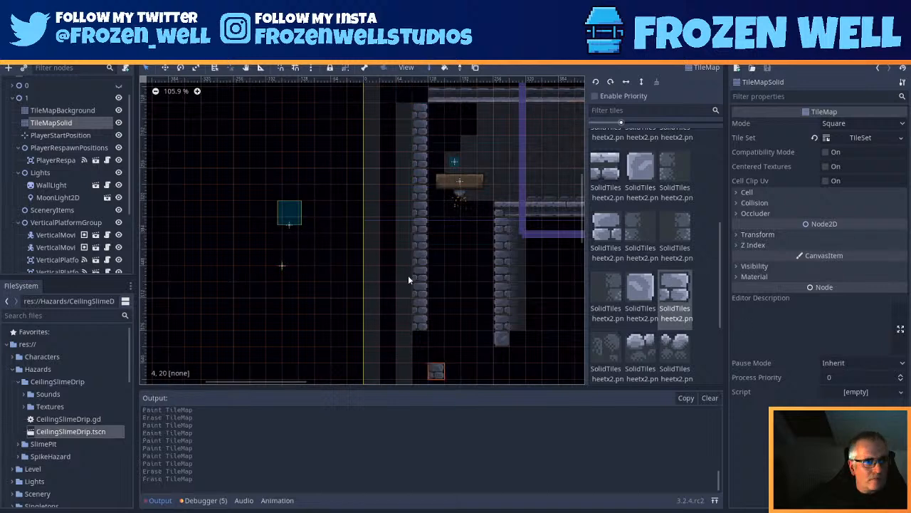
pyautogui.scroll(-3, 428, 184)
pyautogui.moveTo(440, 249); pyautogui.dragTo(413, 342, button='middle')
pyautogui.moveTo(450, 283); pyautogui.dragTo(430, 134, button='middle')
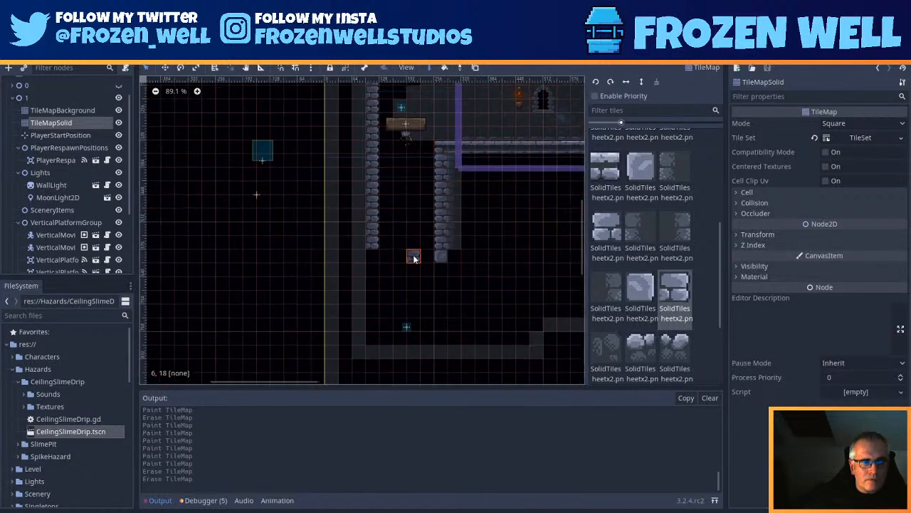
pyautogui.moveTo(413, 259); pyautogui.dragTo(418, 354, button='middle')
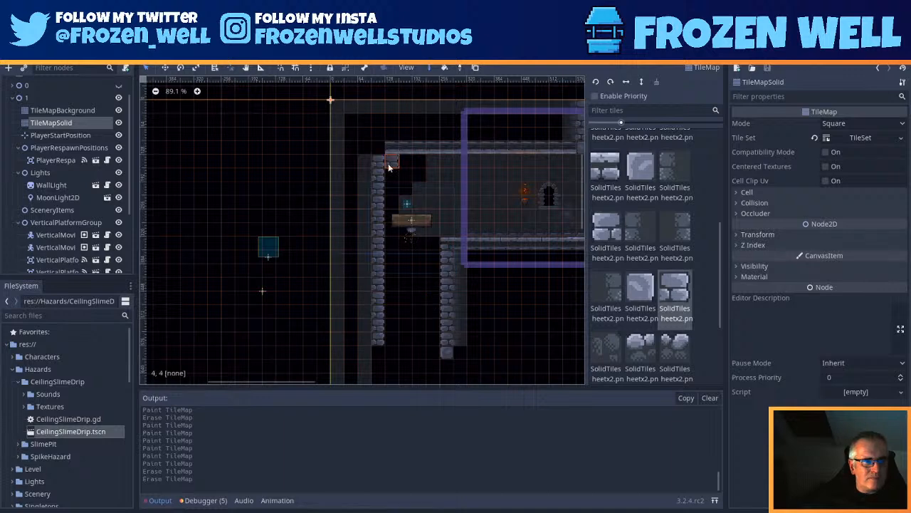
# Step: Open RoomR.tscn, examine how its end wall meets the ceiling and floor, and return to BUILDERTESTROOM
pyautogui.moveTo(346, 297); pyautogui.dragTo(420, 290, button='middle')
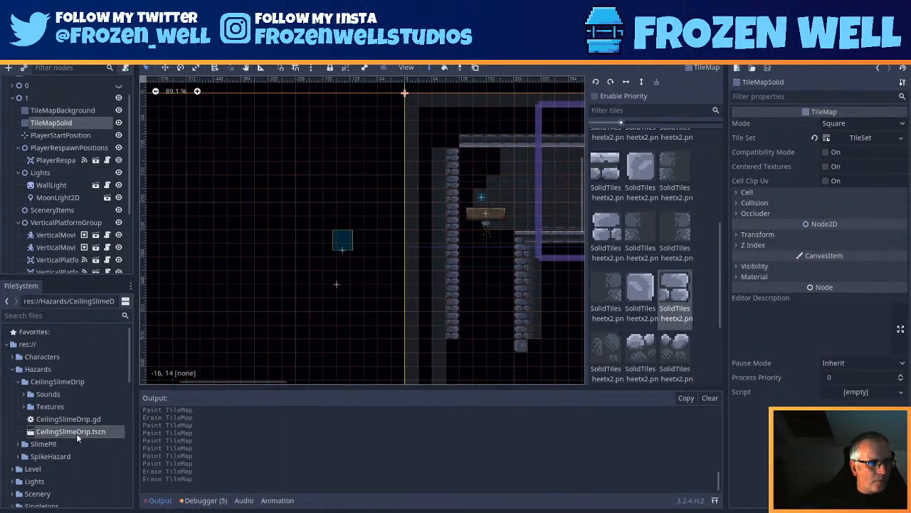
pyautogui.scroll(-5, 77, 427)
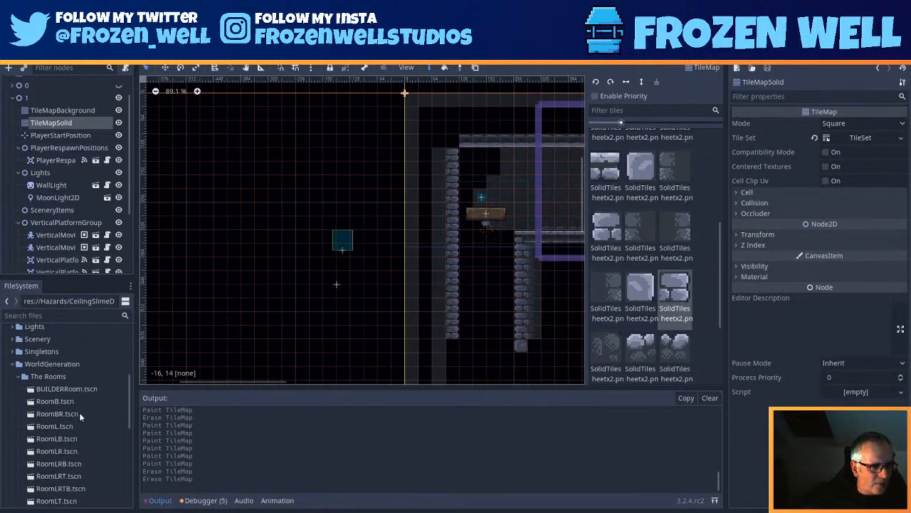
pyautogui.scroll(-2, 71, 446)
pyautogui.doubleClick(64, 459)
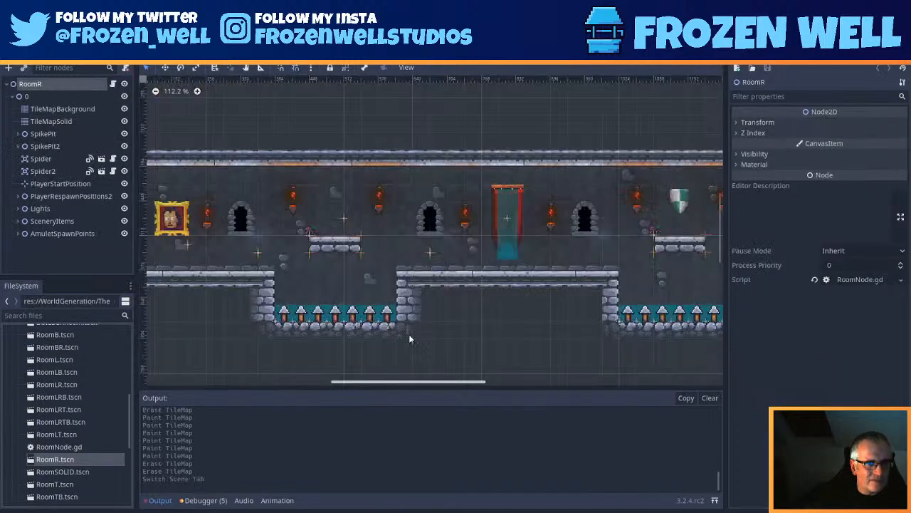
pyautogui.moveTo(306, 195); pyautogui.dragTo(551, 225, button='middle')
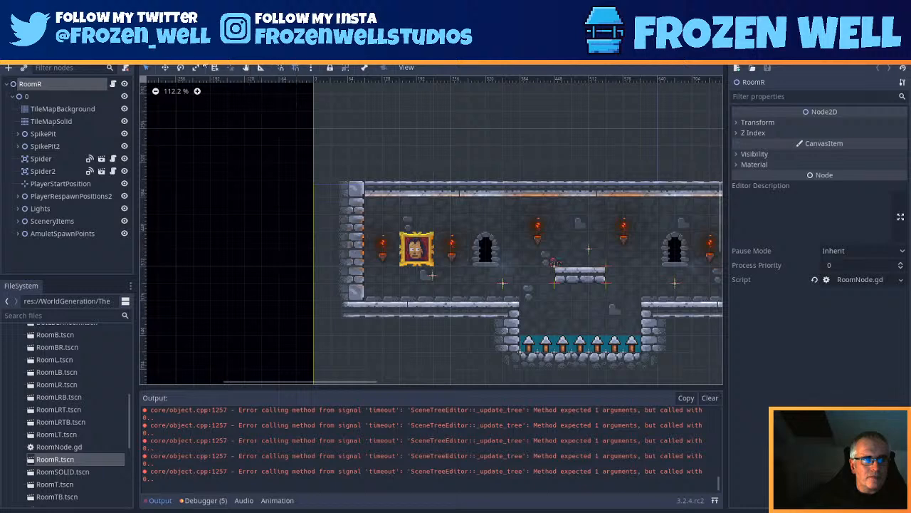
pyautogui.click(203, 59)
# Step: On TileMapSolid, put a solid block at the wall's upper corner, cell (3, 3), and paint fading shadow tiles down column 2 behind the wall
pyautogui.click(640, 295)
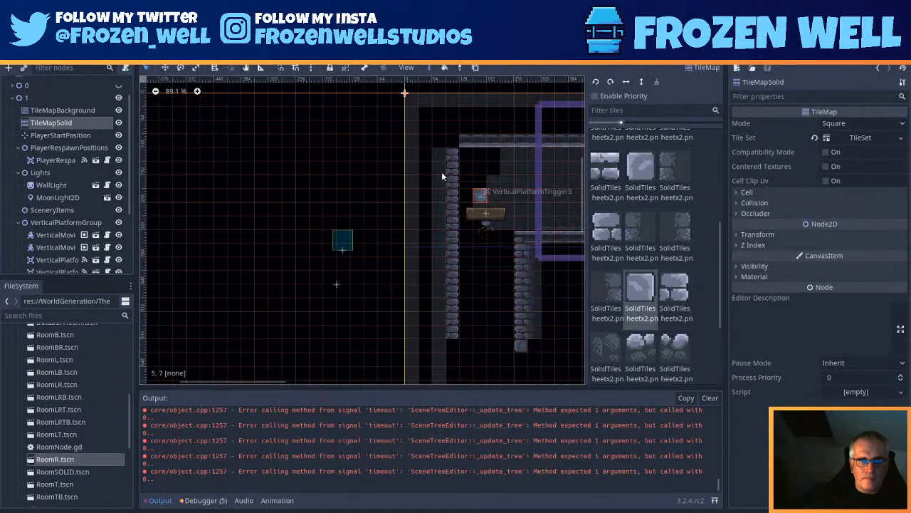
pyautogui.click(454, 138)
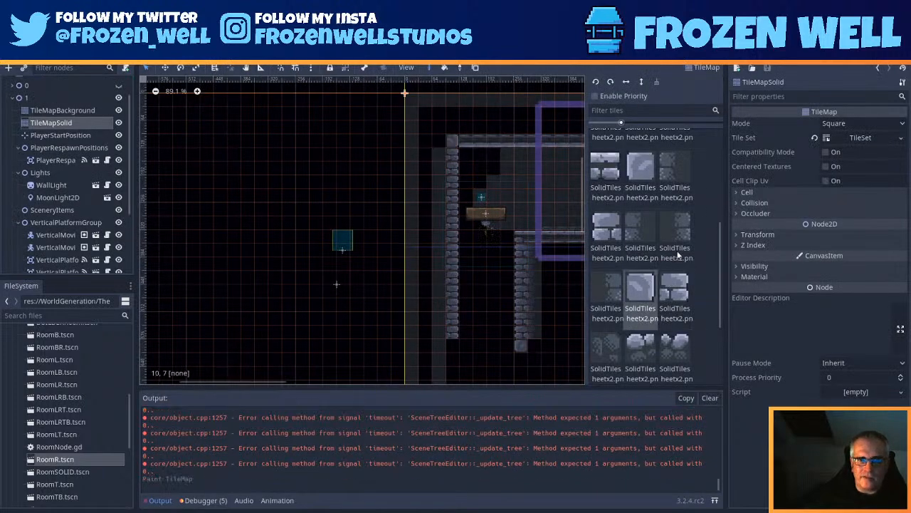
pyautogui.click(675, 228)
pyautogui.click(438, 145)
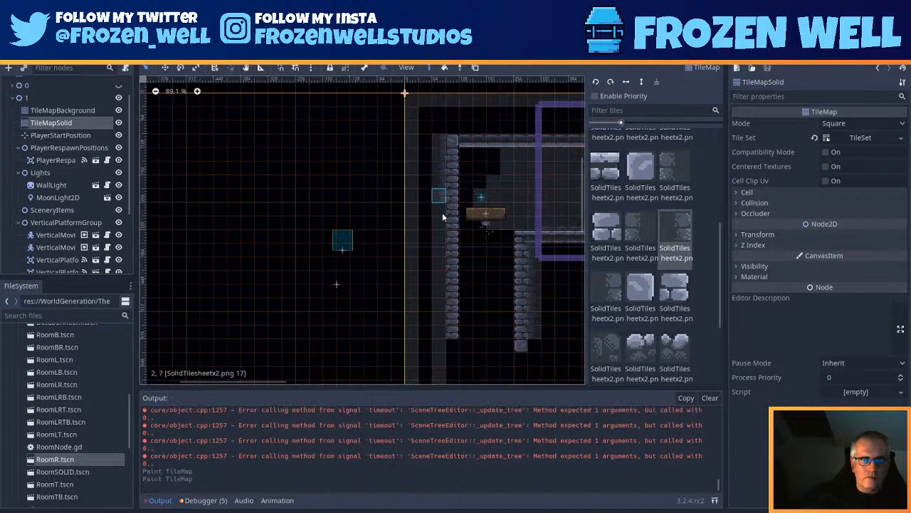
pyautogui.moveTo(442, 213); pyautogui.dragTo(438, 359)
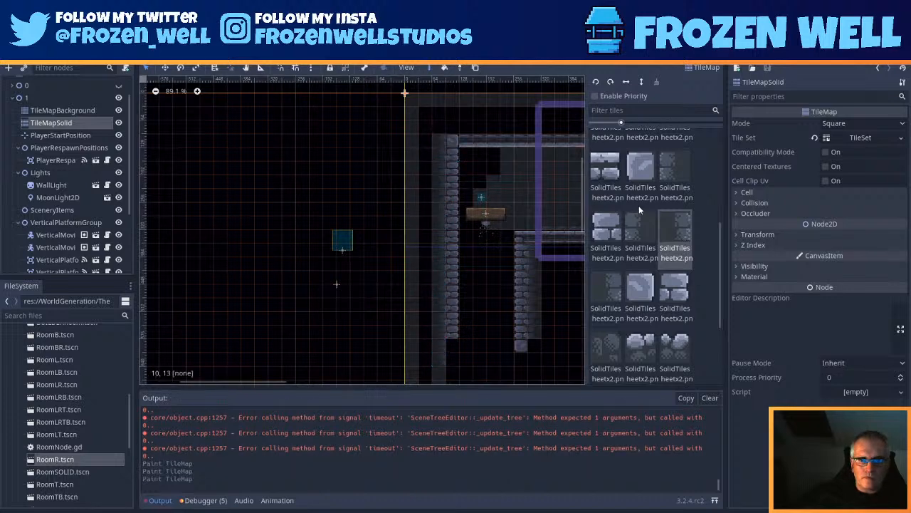
# Step: Vary several of the shadow tiles in column 2 with the alternate shadow tile
pyautogui.click(619, 289)
pyautogui.click(439, 241)
pyautogui.click(438, 267)
pyautogui.click(437, 291)
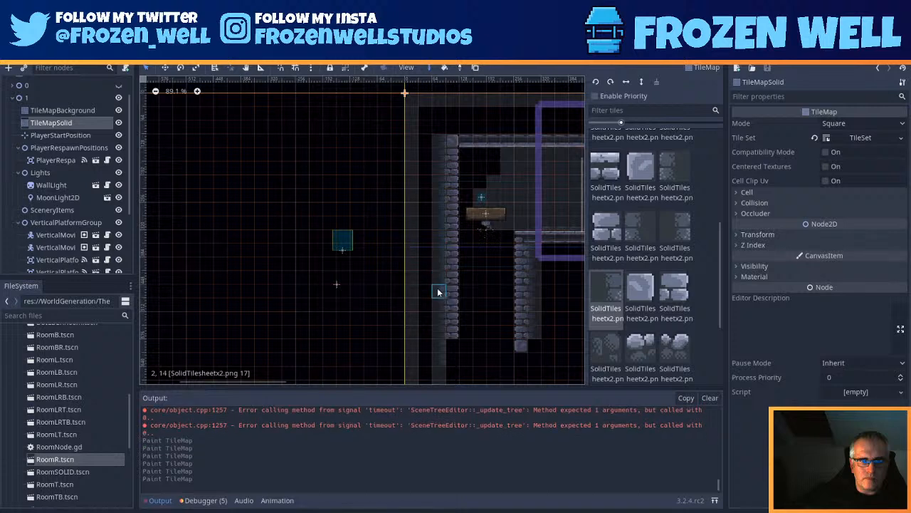
pyautogui.click(438, 291)
pyautogui.click(439, 278)
pyautogui.click(437, 171)
pyautogui.click(437, 168)
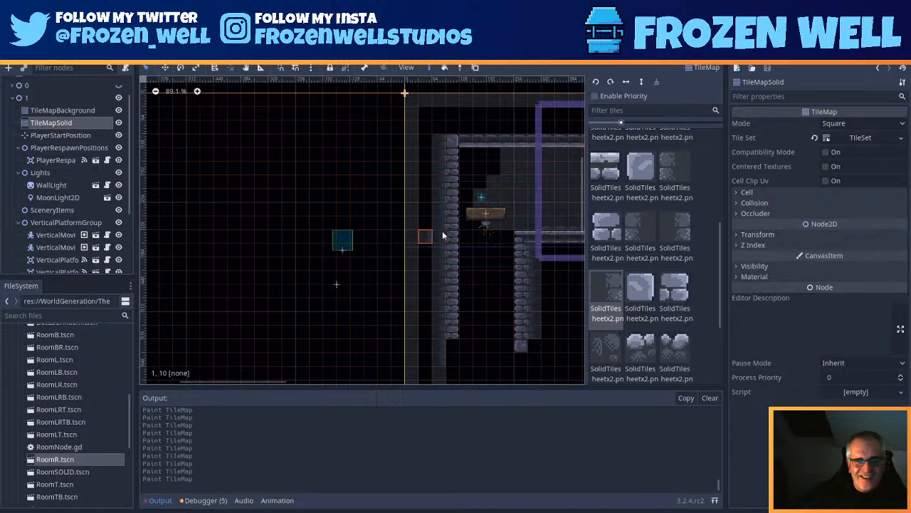
# Step: Extend the brick wall down column 3 to row 24 and paint a flat floor along row 25 from column 3 to column 14
pyautogui.moveTo(480, 347); pyautogui.dragTo(416, 167, button='middle')
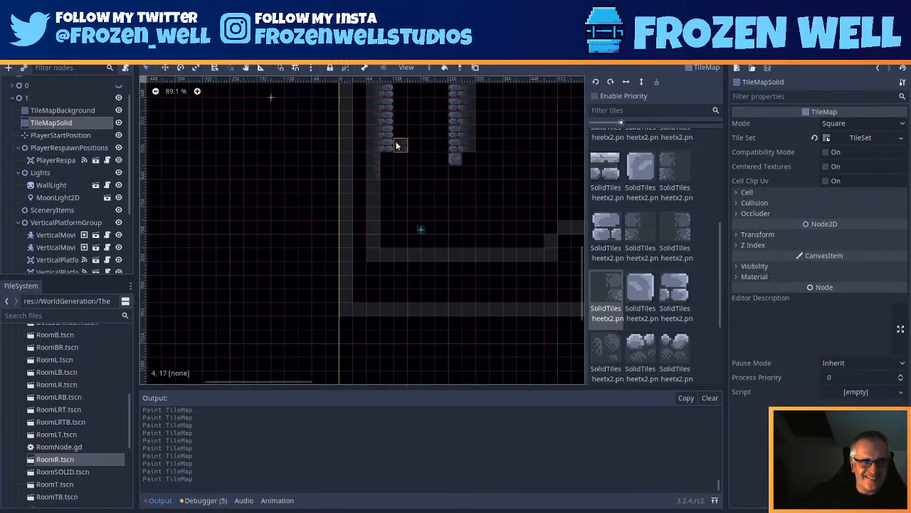
pyautogui.click(682, 288)
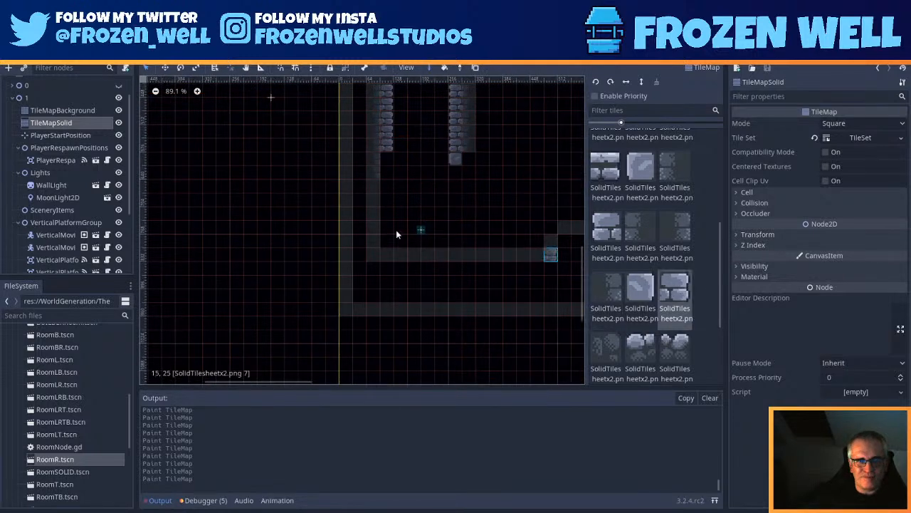
pyautogui.moveTo(386, 164); pyautogui.dragTo(381, 223)
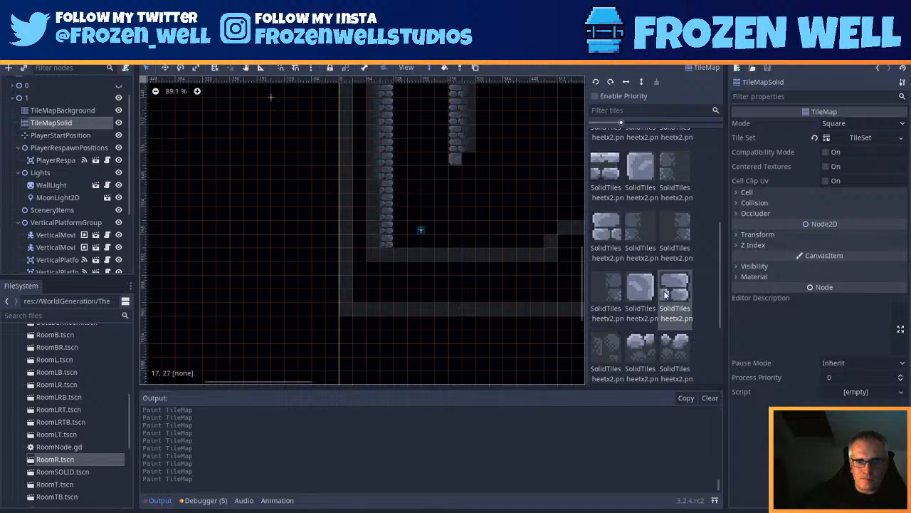
pyautogui.scroll(-5, 663, 293)
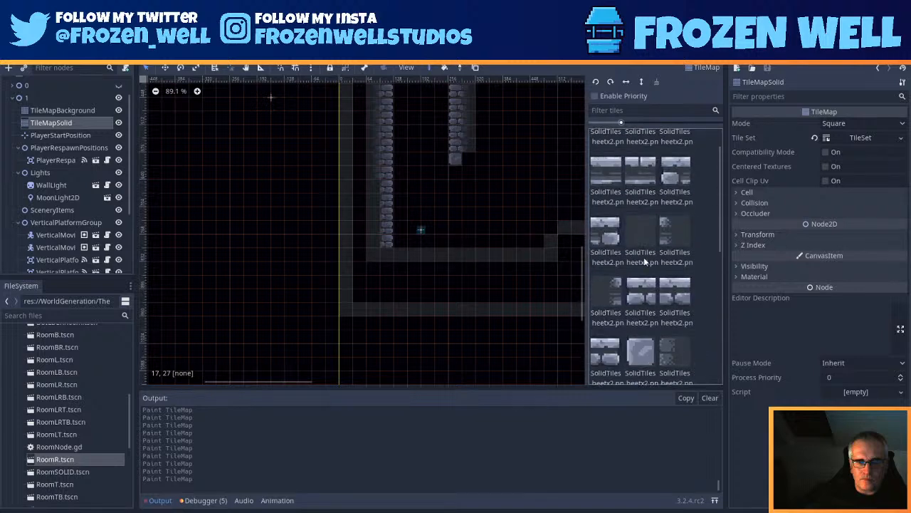
pyautogui.scroll(1, 644, 262)
pyautogui.click(606, 212)
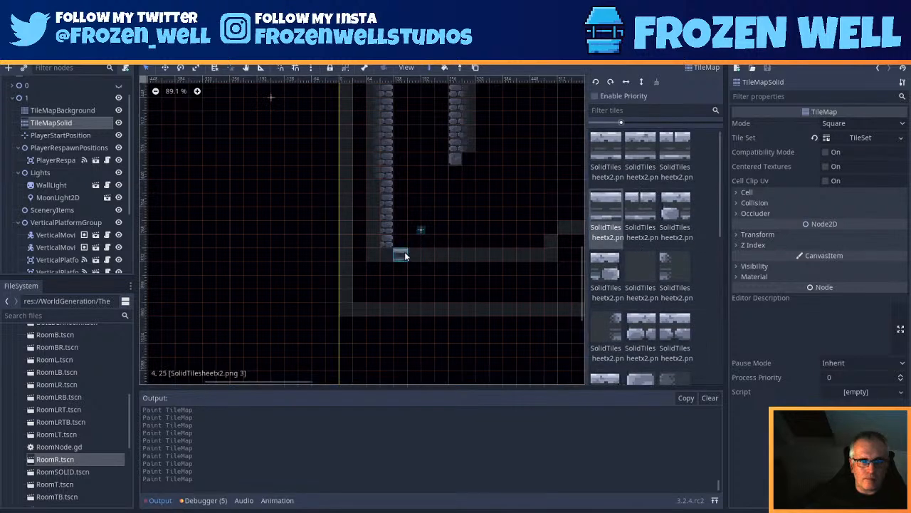
pyautogui.moveTo(404, 256); pyautogui.dragTo(537, 255)
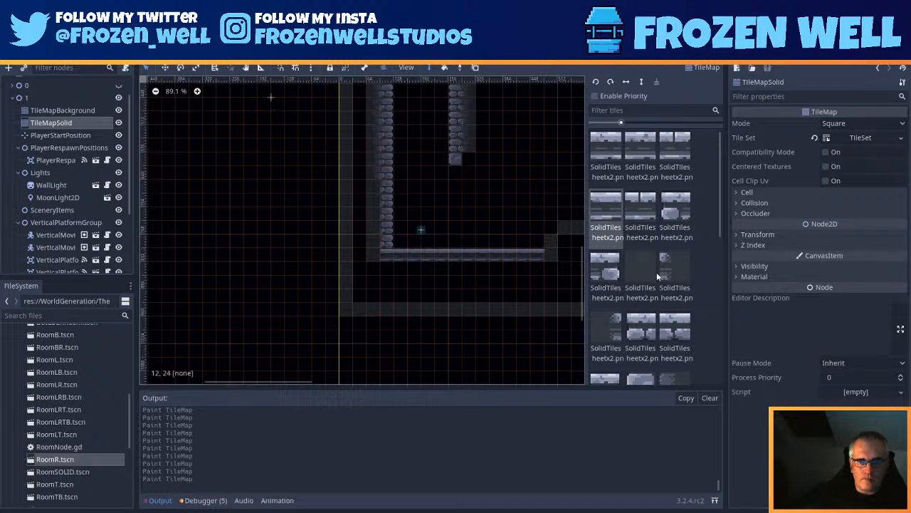
# Step: Put a fading floor end tile at cell (2, 25) and continue the mixed shadow tiles down column 2 behind the extended wall
pyautogui.click(605, 329)
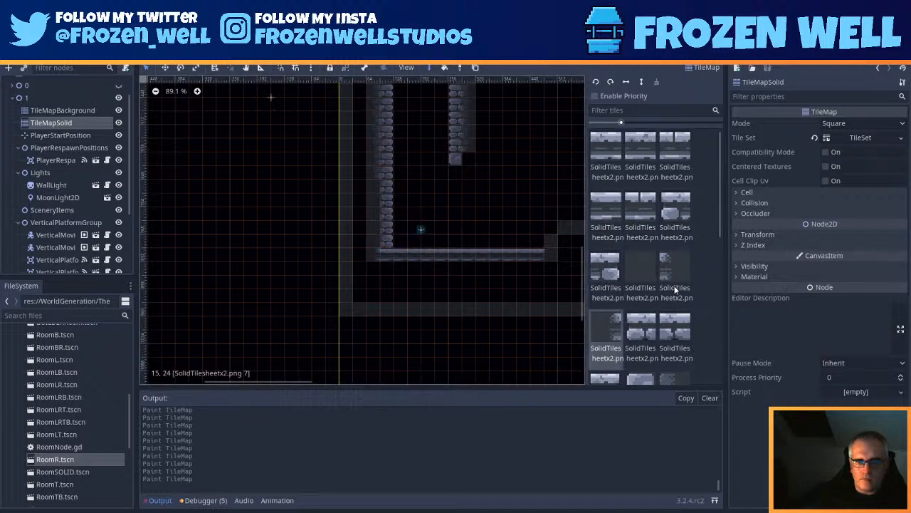
pyautogui.scroll(-3, 641, 321)
pyautogui.click(675, 267)
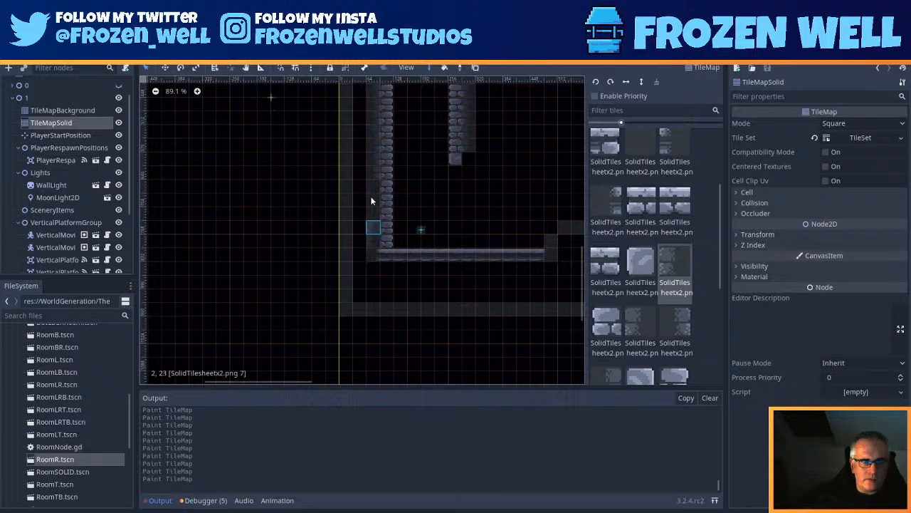
pyautogui.click(668, 318)
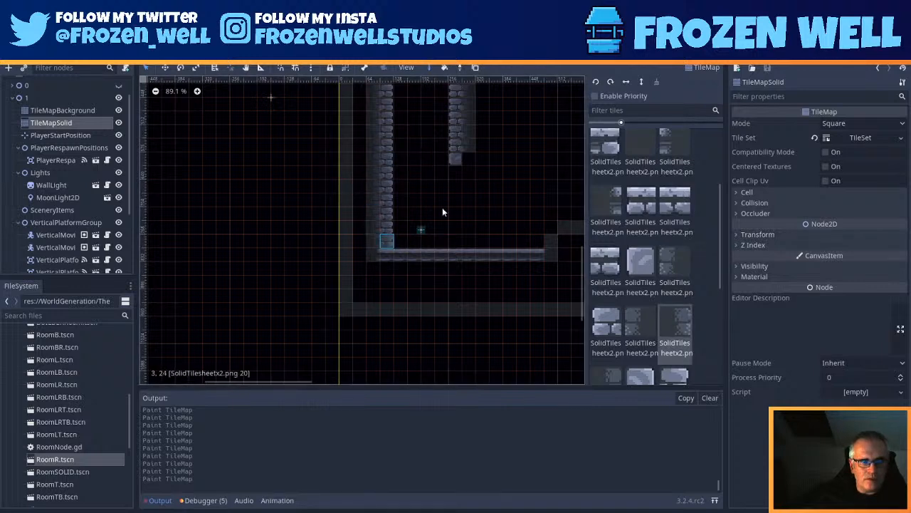
# Step: Lower VerticalPlatformTrigger4 to (192, 778), just above the new shaft floor, and save the scene
pyautogui.scroll(-5, 486, 235)
pyautogui.moveTo(481, 210); pyautogui.dragTo(461, 262, button='middle')
pyautogui.scroll(12, 464, 259)
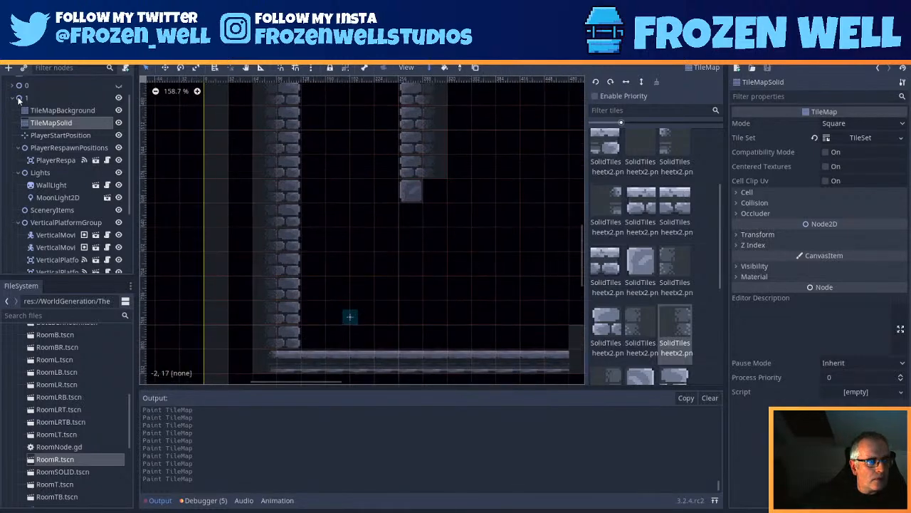
pyautogui.scroll(-3, 69, 252)
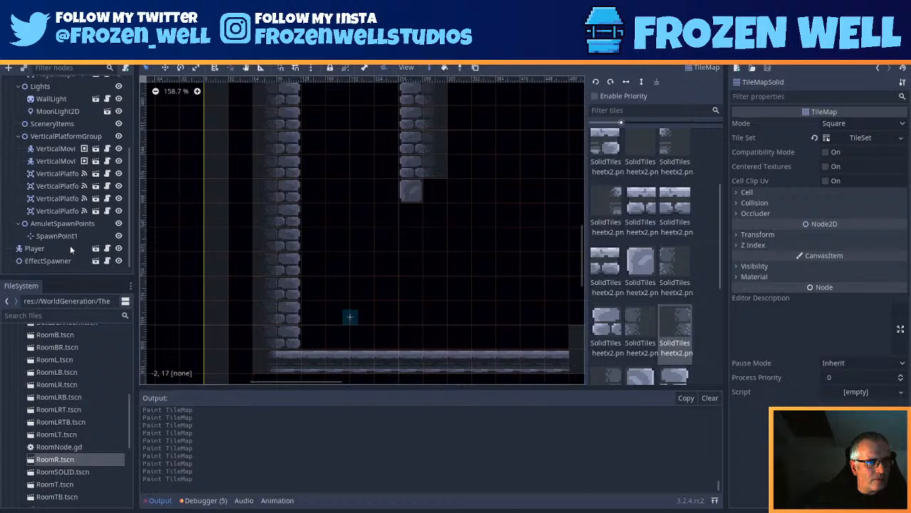
pyautogui.click(60, 210)
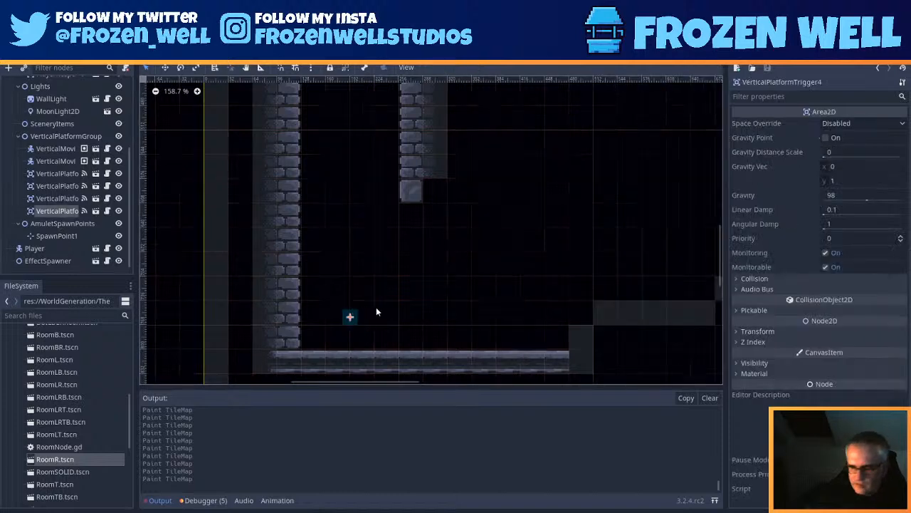
pyautogui.press('Down')
pyautogui.press('Down')
pyautogui.press('Down')
pyautogui.press('Down')
pyautogui.press('Down')
pyautogui.press('Down')
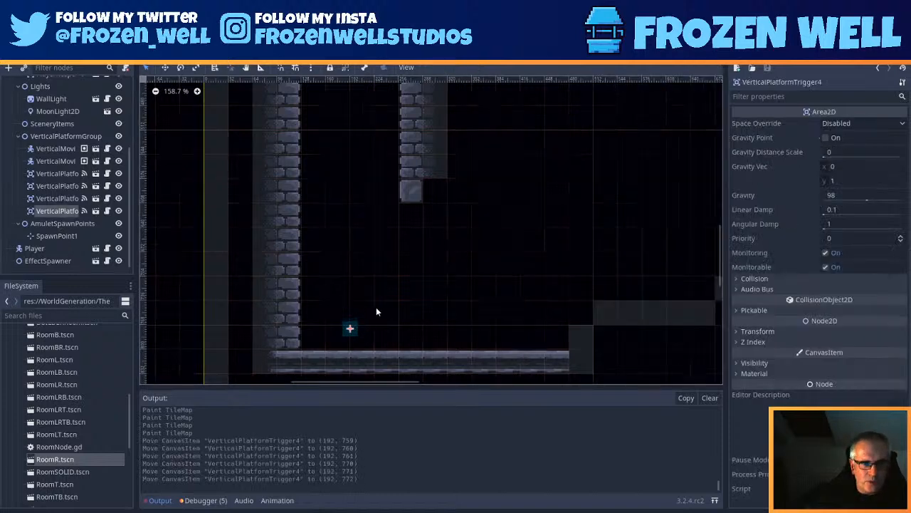
pyautogui.press('Down')
pyautogui.press('Down')
pyautogui.press('Down')
pyautogui.press('Down')
pyautogui.press('Down')
pyautogui.press('Down')
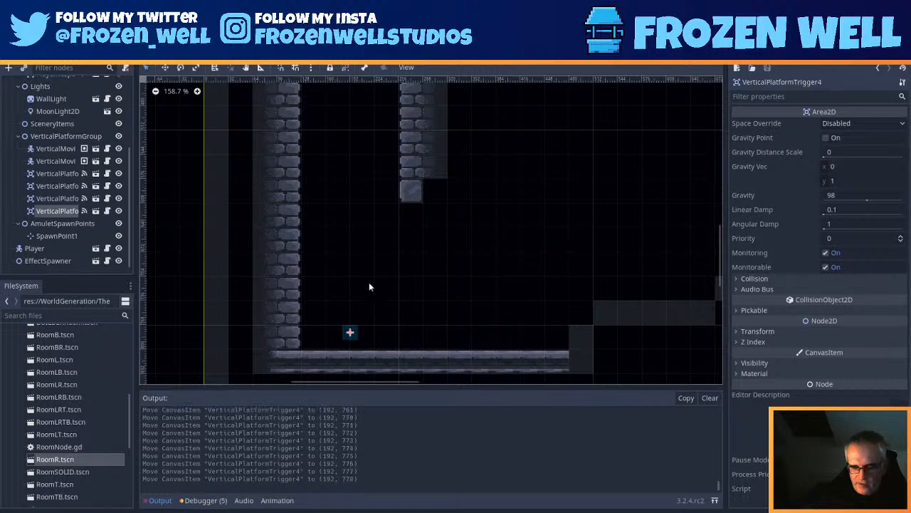
pyautogui.hotkey('ctrl', 's')
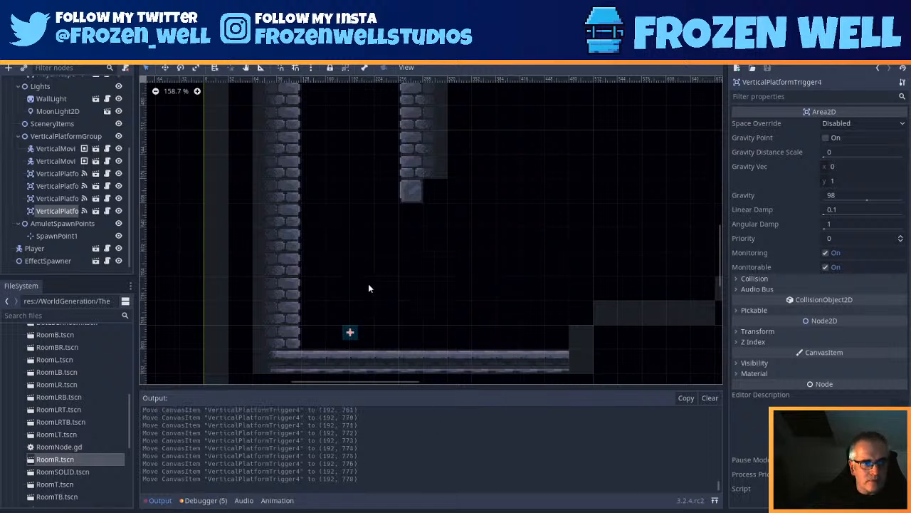
# Step: On TileMapBackground, place one rail base tile at cell (5, 24), erase the extra one beside it, and paint the vertical rail up column 5 to row 10
pyautogui.scroll(-4, 368, 289)
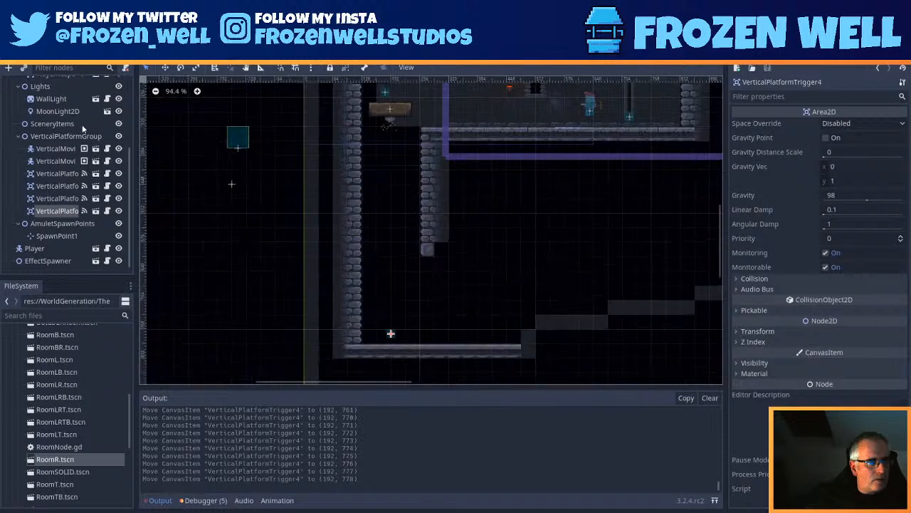
pyautogui.scroll(2, 78, 134)
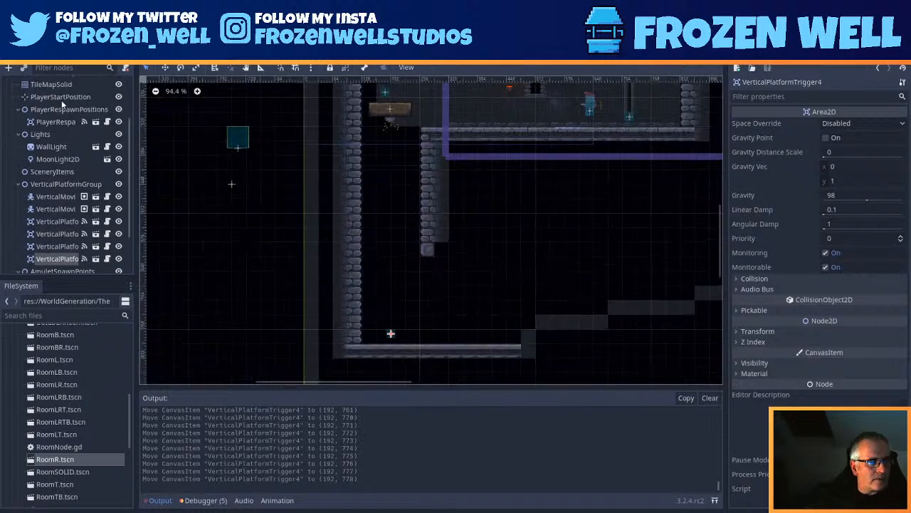
pyautogui.scroll(3, 61, 100)
pyautogui.click(62, 133)
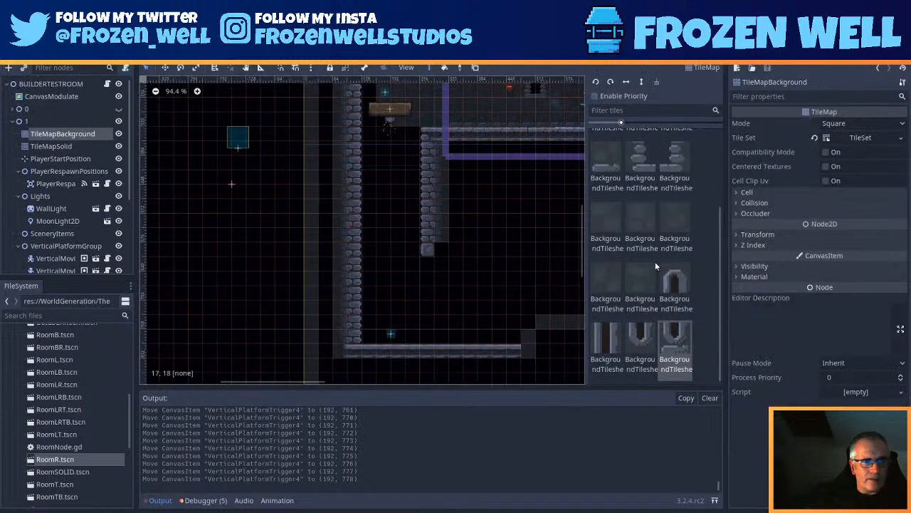
pyautogui.click(667, 328)
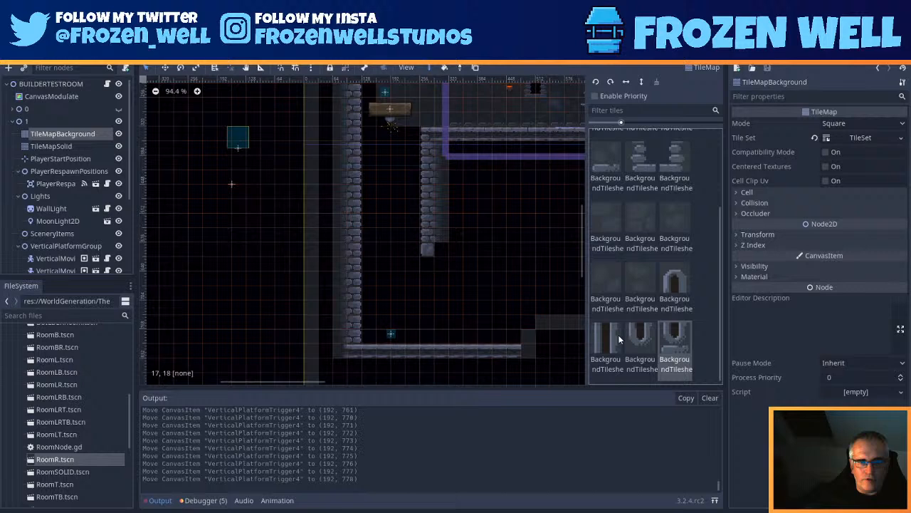
pyautogui.click(394, 337)
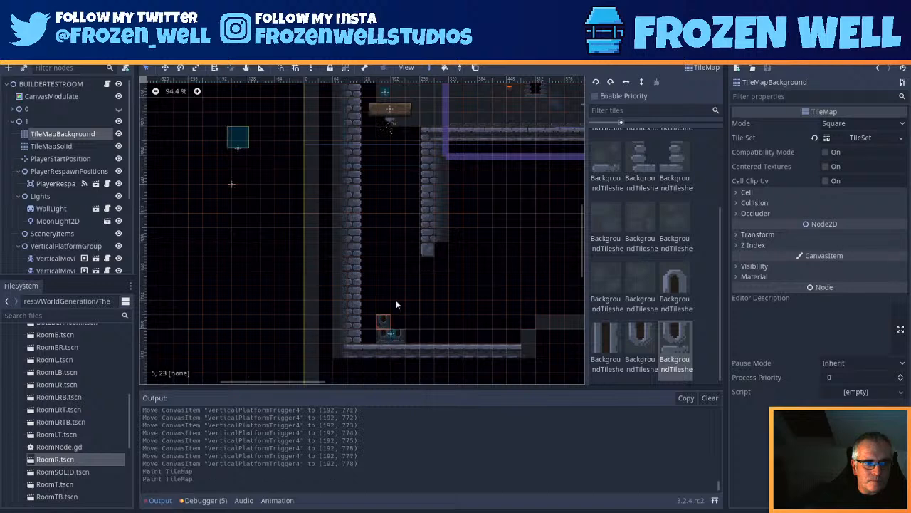
pyautogui.rightClick(400, 340)
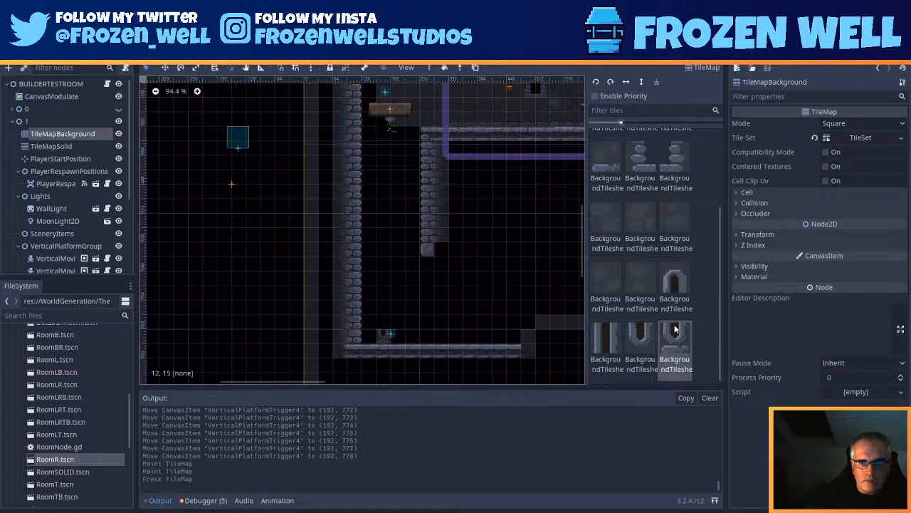
pyautogui.click(606, 343)
pyautogui.moveTo(384, 302); pyautogui.dragTo(386, 125)
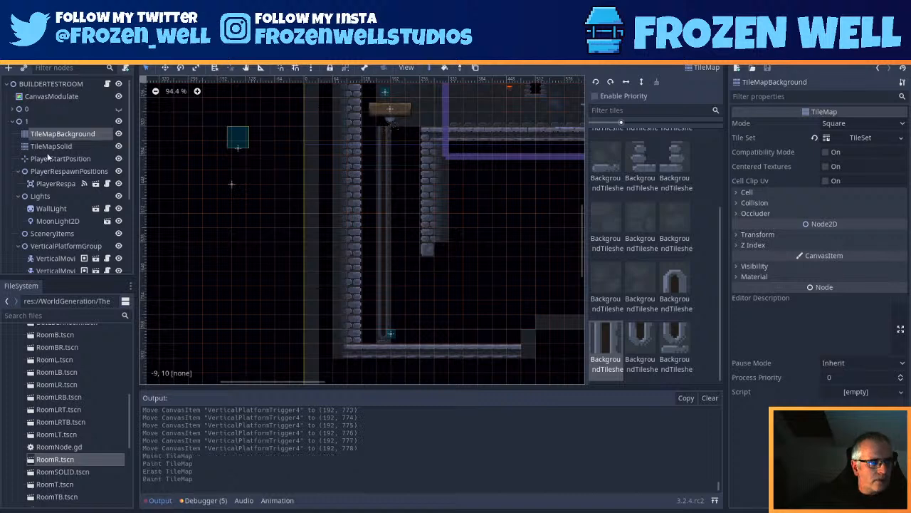
# Step: Move VerticalMovingPlatform2 to about (176, 316) so it is centred on the rail and level with the room's floor
pyautogui.scroll(-1, 69, 228)
pyautogui.click(59, 235)
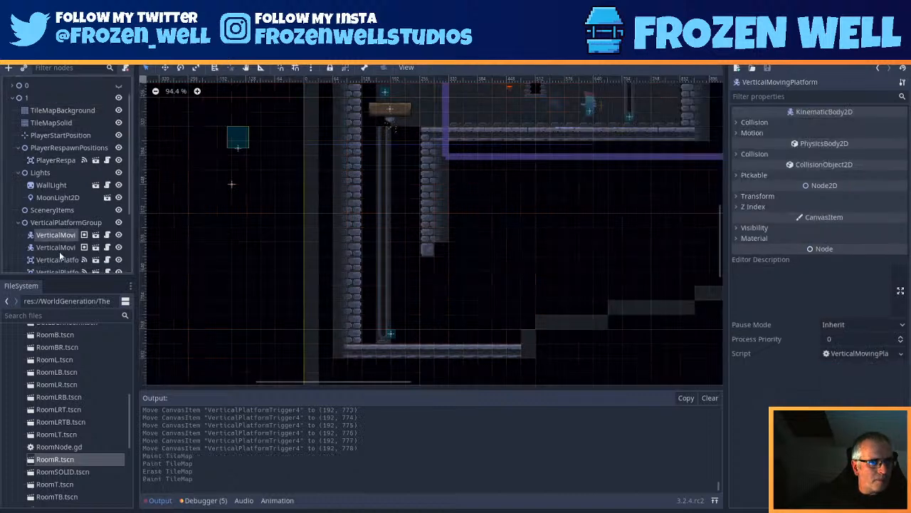
pyautogui.click(60, 250)
pyautogui.scroll(8, 358, 143)
pyautogui.moveTo(442, 192); pyautogui.dragTo(483, 309, button='middle')
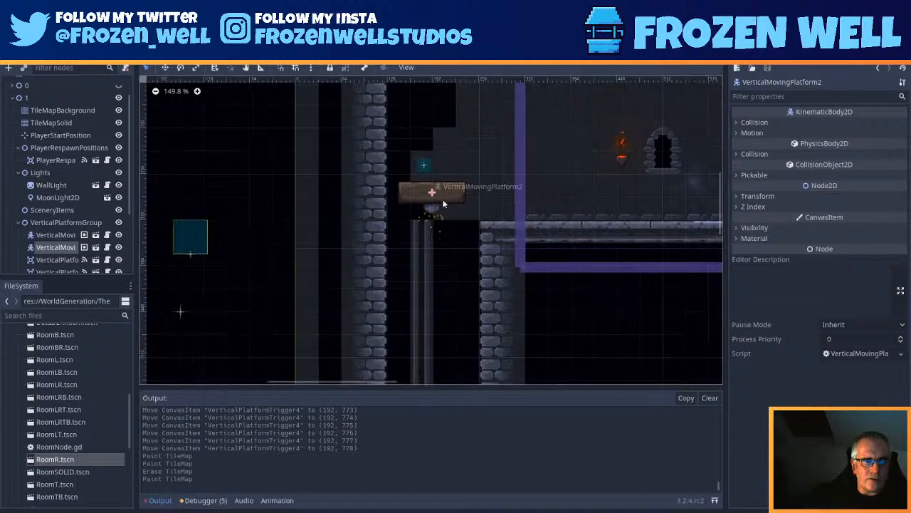
pyautogui.moveTo(432, 193); pyautogui.dragTo(422, 217)
pyautogui.press('Left')
pyautogui.press('Left')
pyautogui.press('Right')
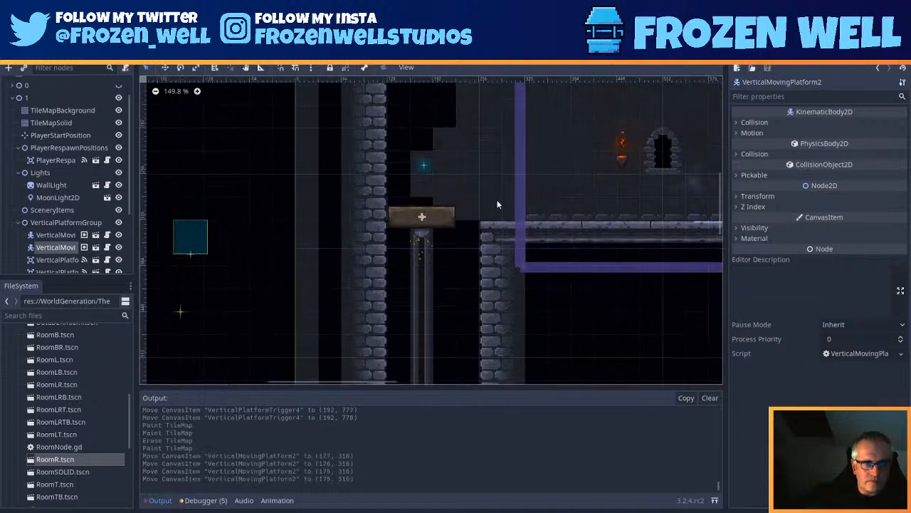
# Step: Nudge VerticalMovingPlatform2 to (175, 316), and on TileMapBackground cap the vertical rail with the rounded top tile at cell (5, 10)
pyautogui.press('Left')
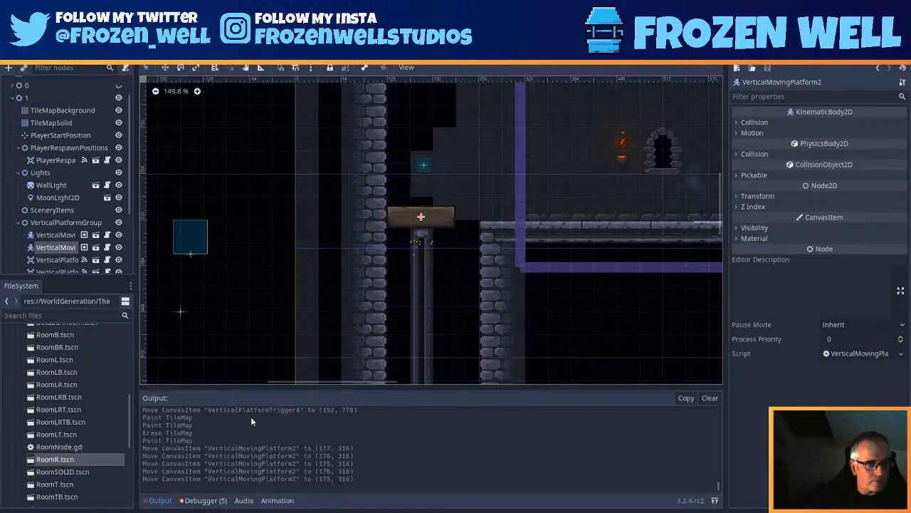
pyautogui.click(50, 110)
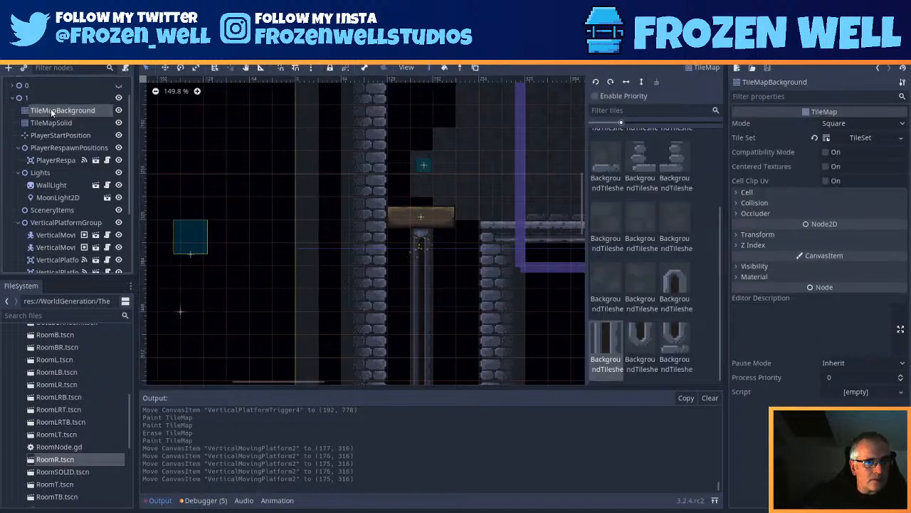
pyautogui.click(679, 290)
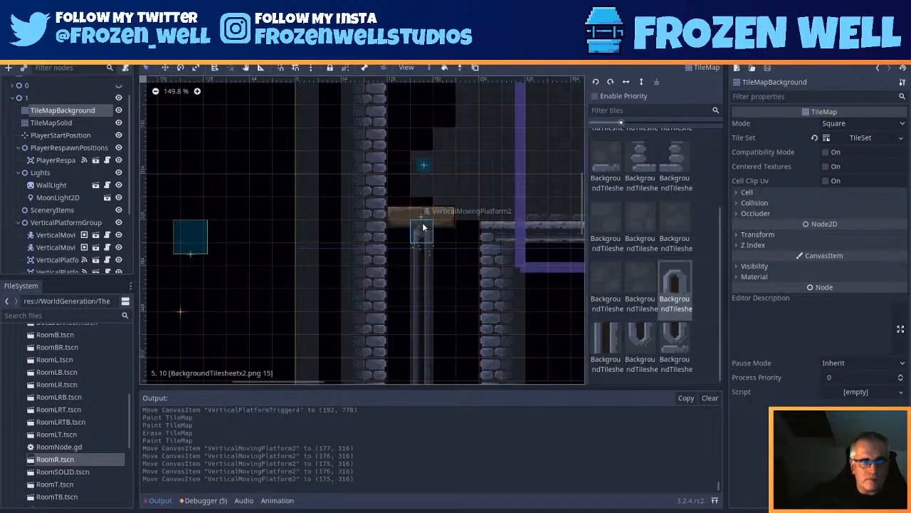
pyautogui.click(423, 223)
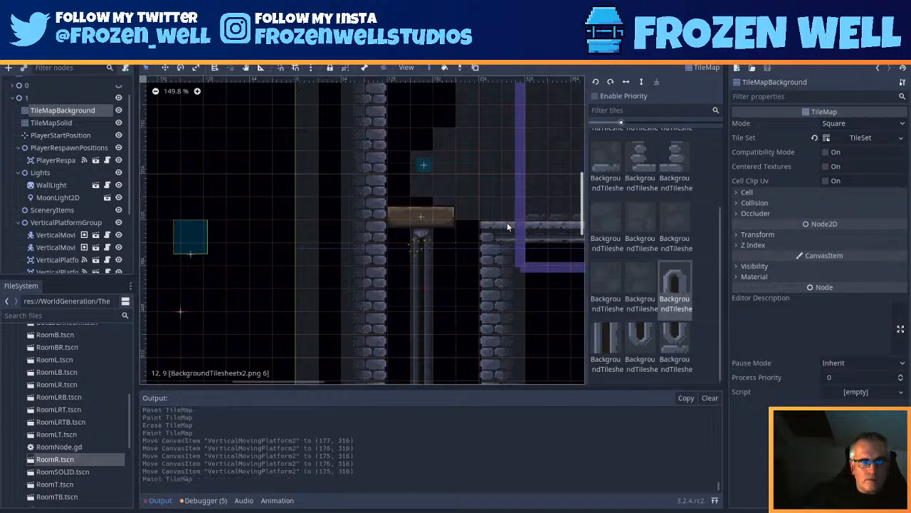
# Step: Lower VerticalPlatformTrigger3 to (177, 301), just above the second moving platform
pyautogui.scroll(-3, 57, 242)
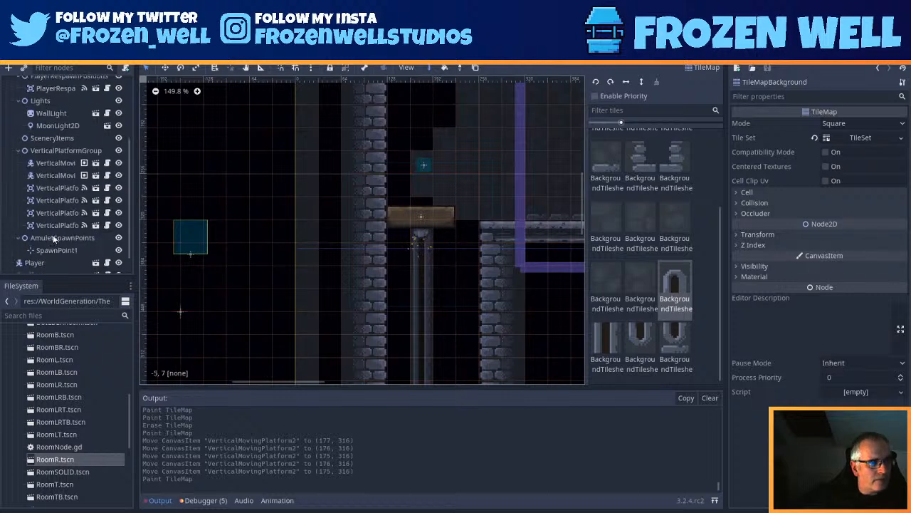
pyautogui.click(55, 212)
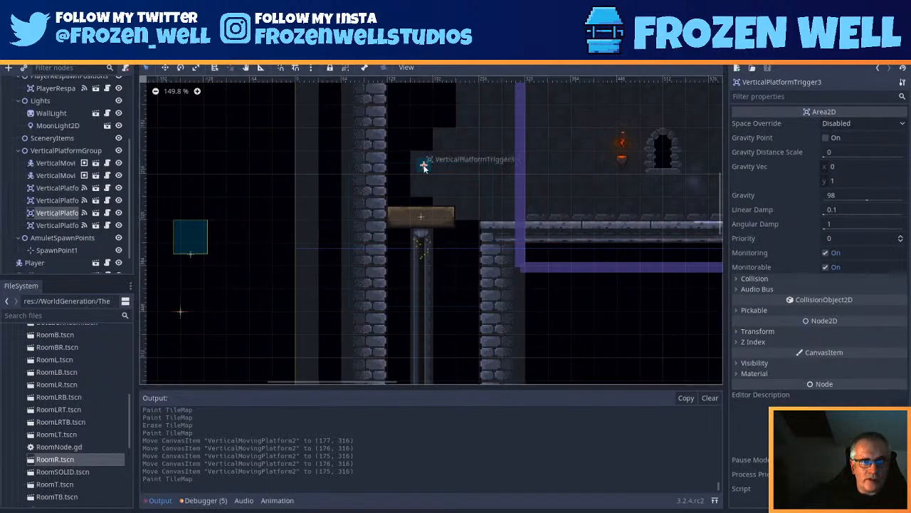
pyautogui.moveTo(423, 178); pyautogui.dragTo(422, 207)
# Step: Lower VerticalMovingPlatform2 along the rail to (175, 339) so its top sits near the level of the room's floor
pyautogui.click(442, 217)
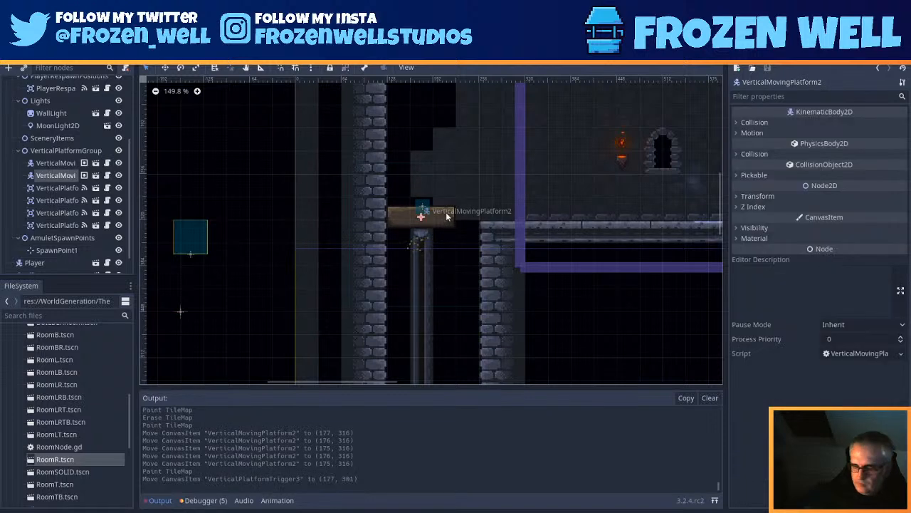
pyautogui.press('Down')
pyautogui.press('Down')
pyautogui.press('Down')
pyautogui.press('Down')
pyautogui.press('Down')
pyautogui.press('Down')
pyautogui.press('Down')
pyautogui.press('Down')
pyautogui.press('Down')
pyautogui.press('Down')
pyautogui.press('Down')
pyautogui.press('Down')
pyautogui.press('Down')
pyautogui.press('Down')
pyautogui.press('Down')
pyautogui.press('Down')
pyautogui.press('Down')
pyautogui.press('Down')
pyautogui.press('Down')
pyautogui.press('Down')
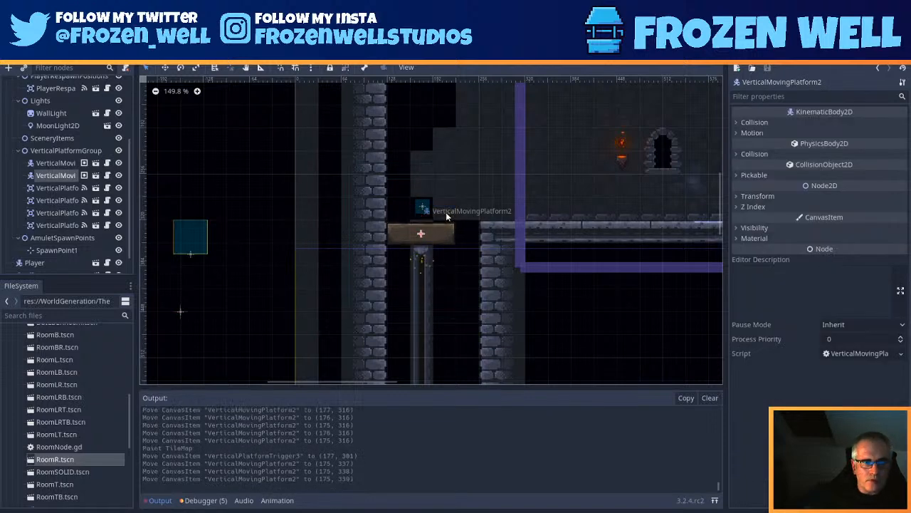
# Step: Move VerticalPlatformTrigger3 to (175, 310) so it is centred directly above the lowered platform
pyautogui.moveTo(422, 206); pyautogui.dragTo(419, 210)
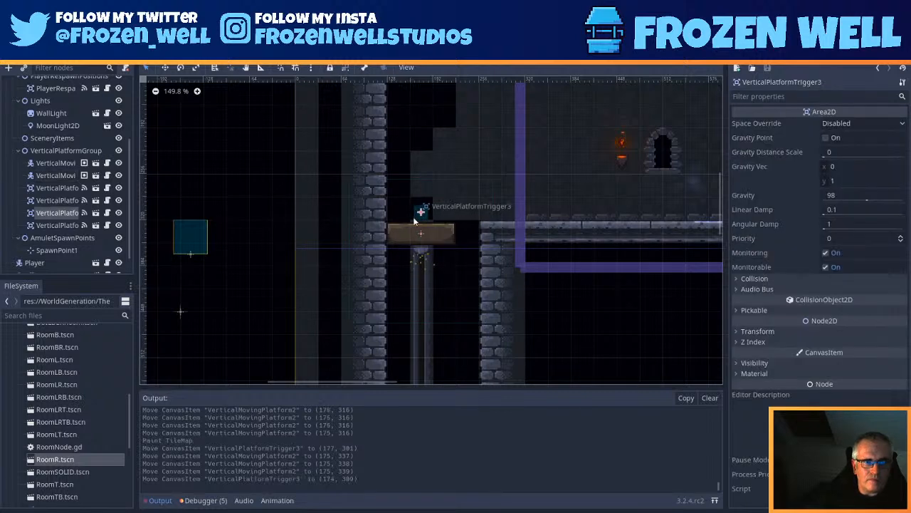
pyautogui.press('Right')
pyautogui.press('Down')
# Step: Run the game and walk the player beneath the first moving platform to test how its lower trigger responds
pyautogui.scroll(-2, 681, 212)
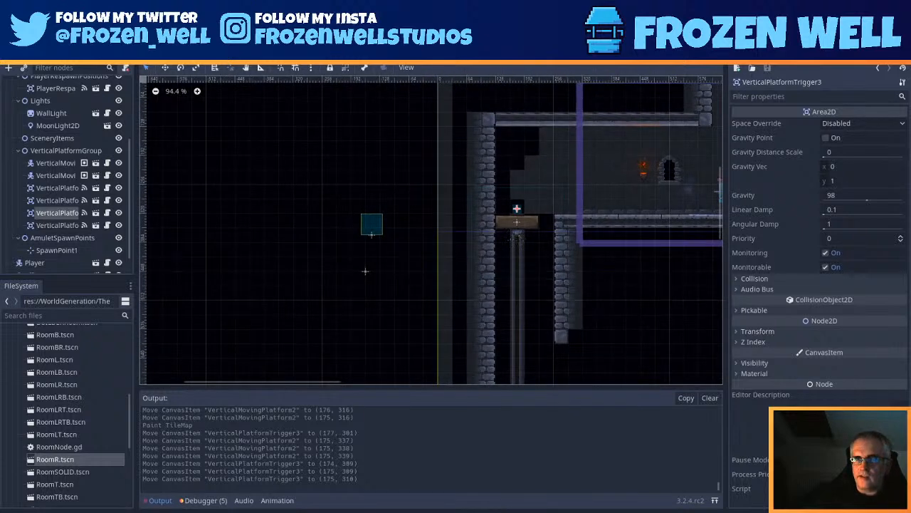
pyautogui.press('F5')
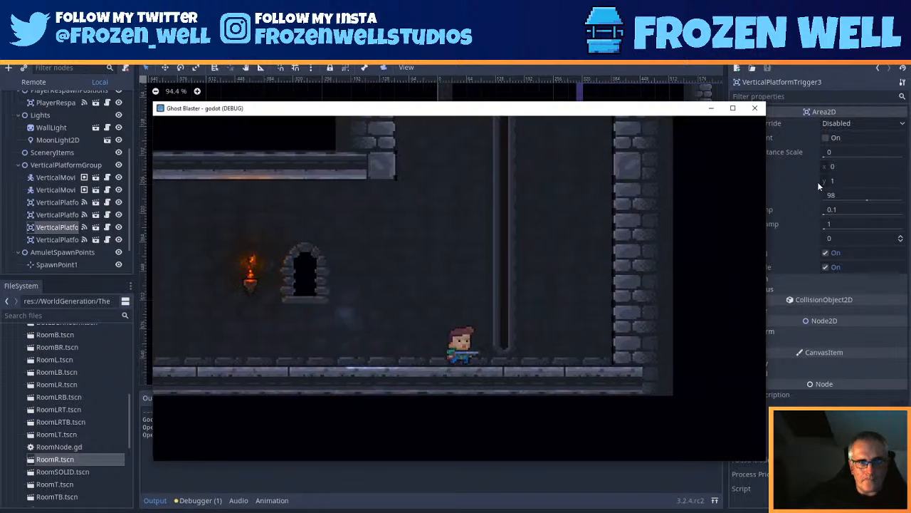
pyautogui.press('Right')
pyautogui.press('Left')
pyautogui.press('Right')
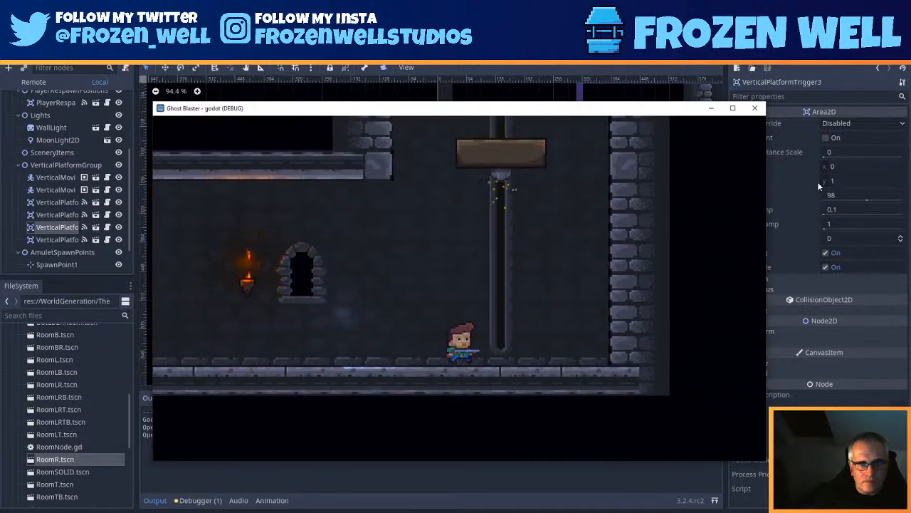
pyautogui.press('Right')
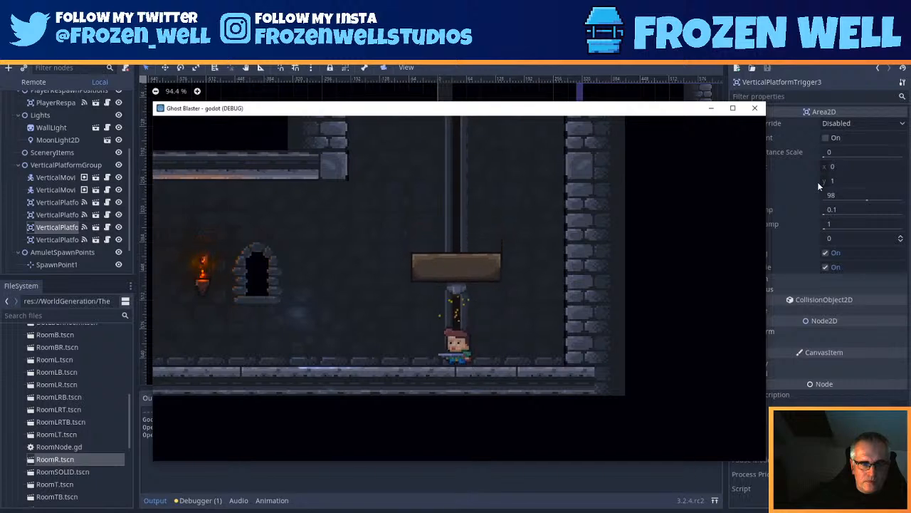
pyautogui.press('space')
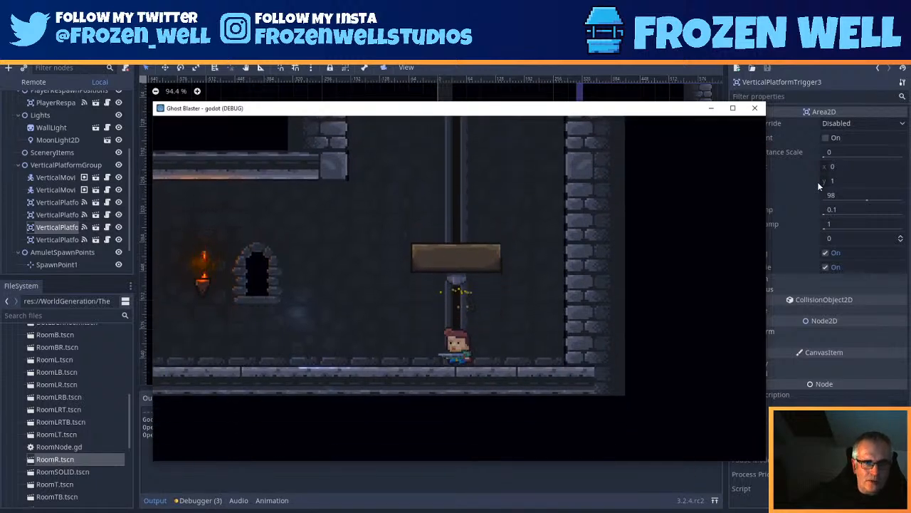
# Step: Take the player to the new shaft, step onto the second moving platform, and jump back onto the room's floor
pyautogui.press('Left')
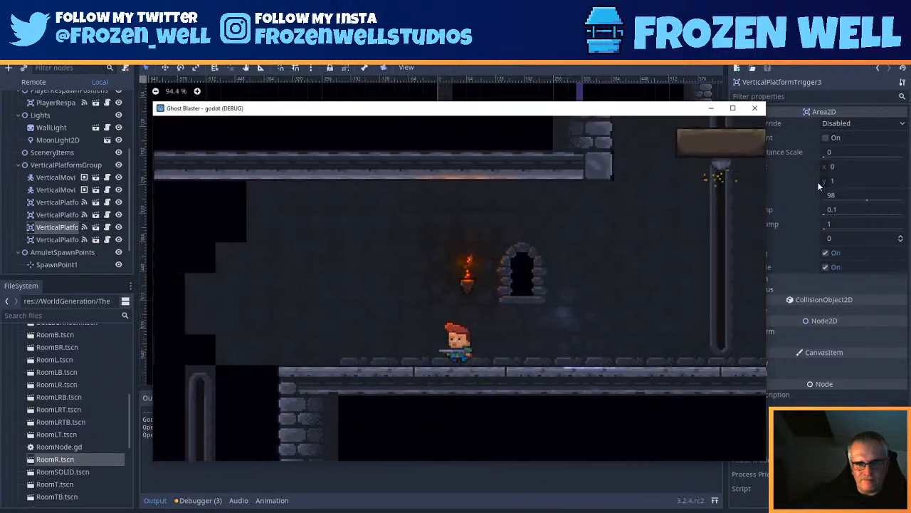
pyautogui.press('Left')
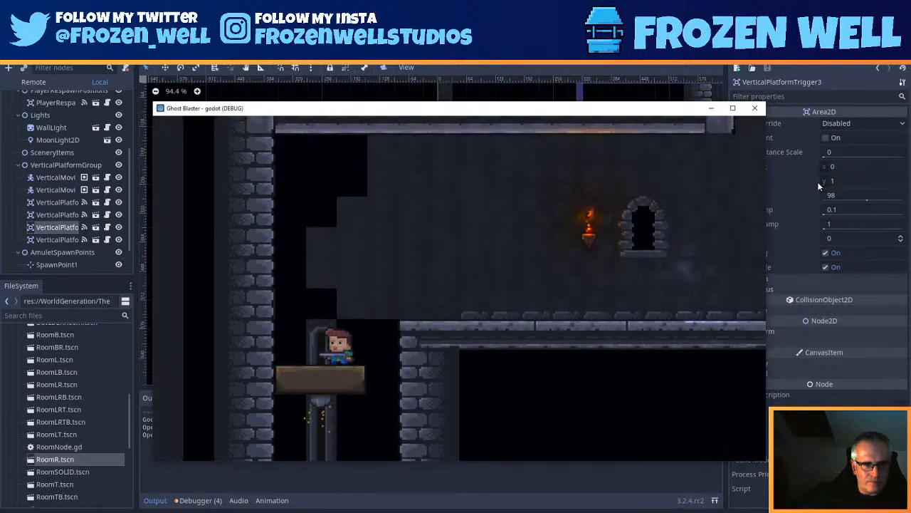
pyautogui.press('Right')
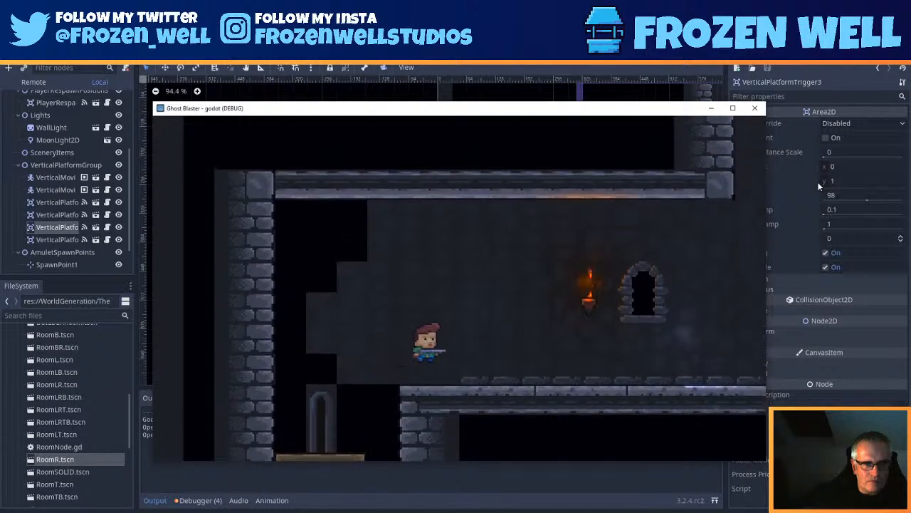
# Step: Walk the player back under the first moving platform to retest its trigger, and close the running game
pyautogui.press('Right')
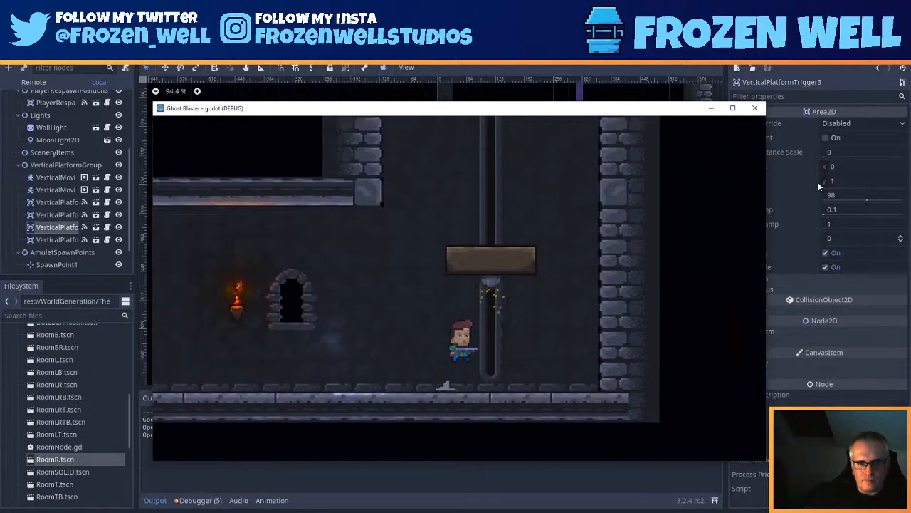
pyautogui.press('Right')
pyautogui.press('Left')
pyautogui.press('space')
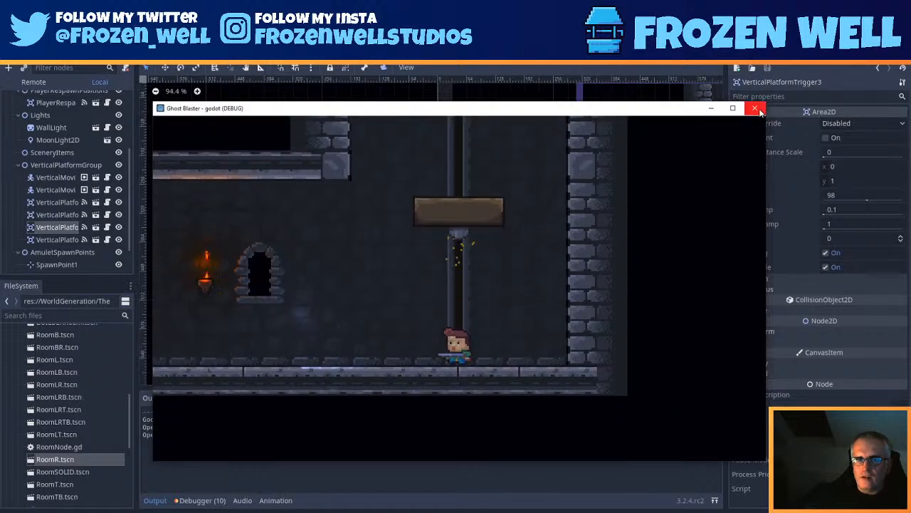
pyautogui.click(756, 108)
# Step: Lower VerticalPlatformTrigger2 to (720, 310) so it sits at the foot of the first platform's rail, and deselect it
pyautogui.scroll(6, 616, 225)
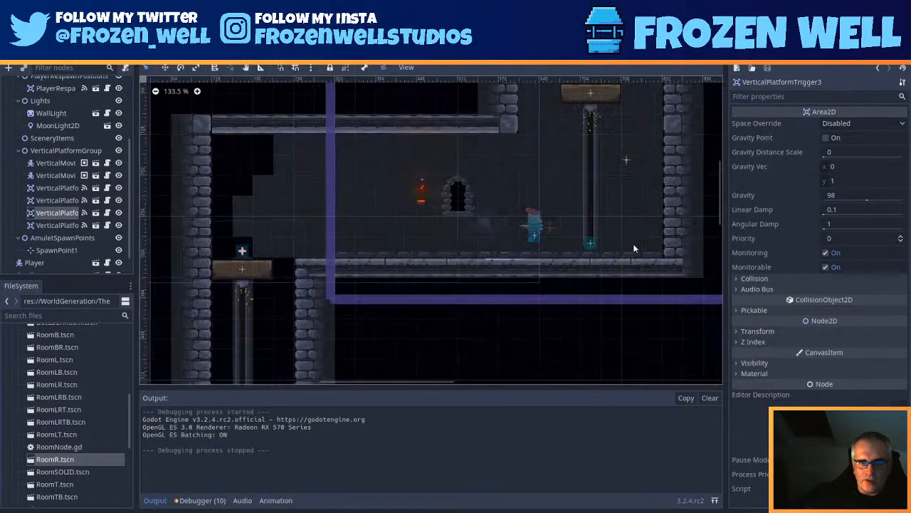
pyautogui.click(576, 247)
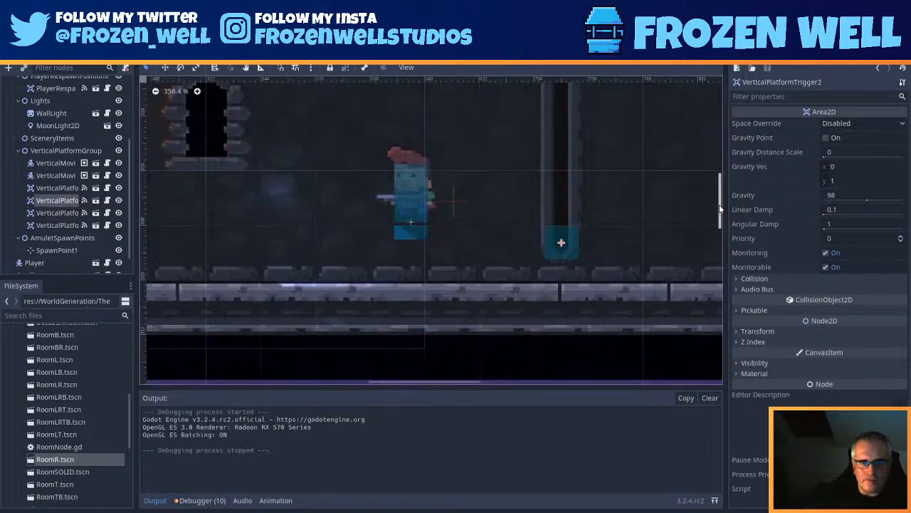
pyautogui.press('Down')
pyautogui.press('Down')
pyautogui.press('Down')
pyautogui.press('Down')
pyautogui.press('Down')
pyautogui.press('Down')
pyautogui.press('Down')
pyautogui.press('Down')
pyautogui.press('Down')
pyautogui.press('Down')
pyautogui.press('Down')
pyautogui.press('Down')
pyautogui.press('Down')
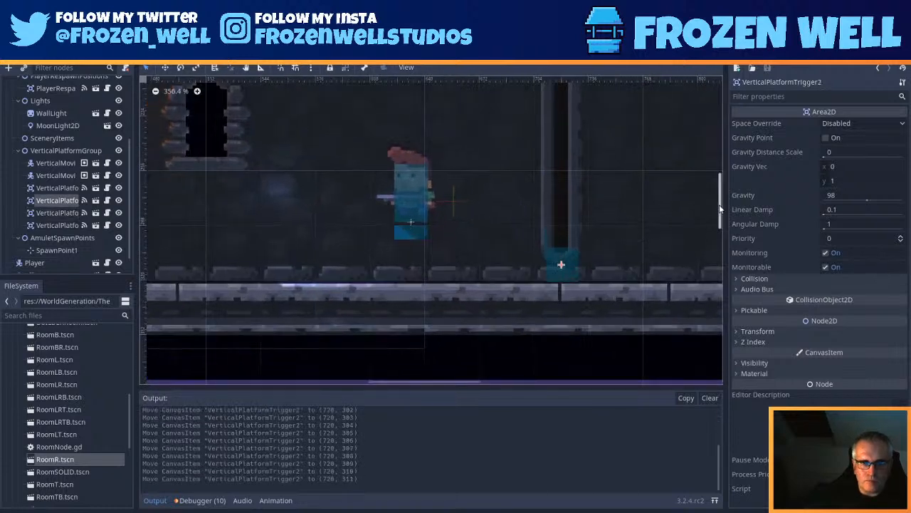
pyautogui.click(467, 285)
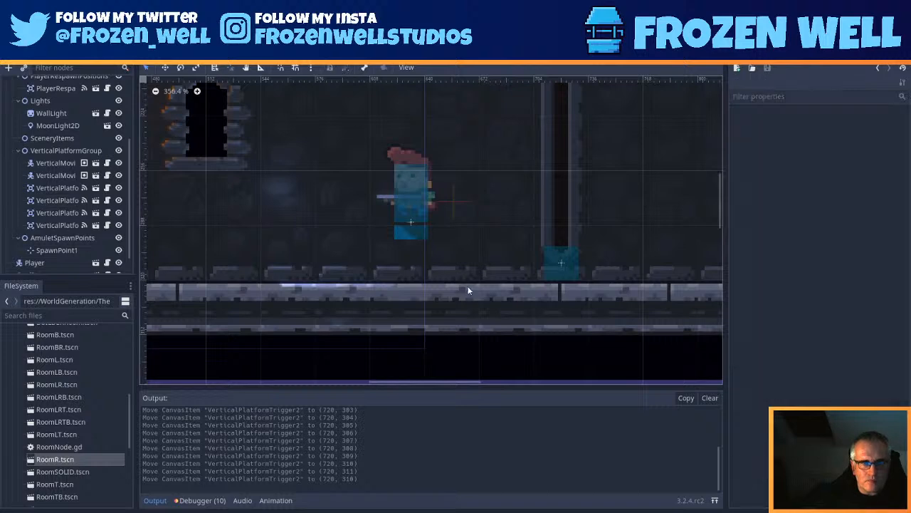
# Step: Open RoomLRT.tscn and examine how its platform trigger is placed relative to the rail and floor
pyautogui.scroll(-2, 387, 328)
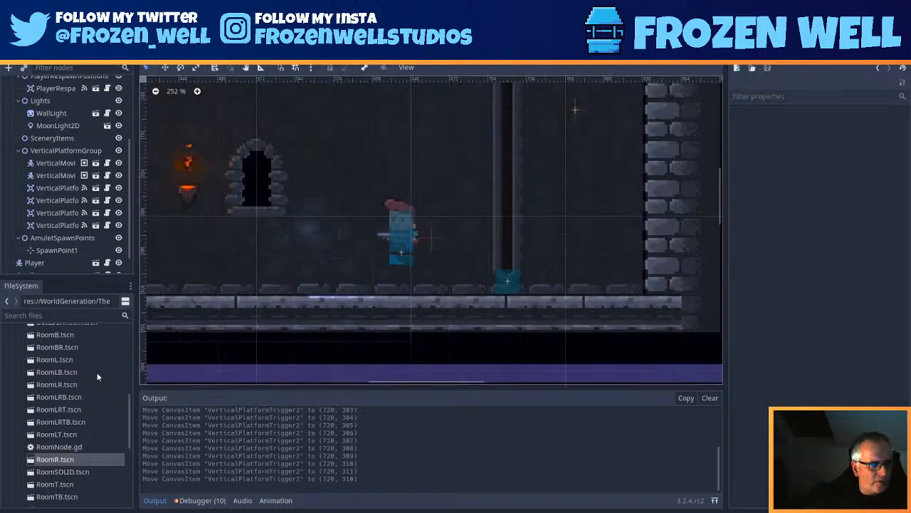
pyautogui.doubleClick(63, 408)
pyautogui.scroll(6, 506, 205)
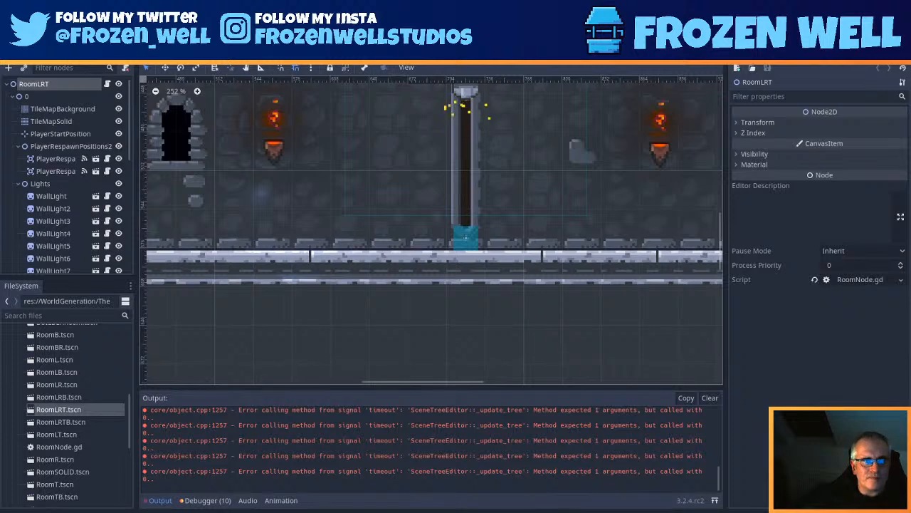
# Step: Switch through the open scenes, open RoomLR.tscn for reference, and return to the builder test room
pyautogui.hotkey('ctrl', 'Tab')
pyautogui.hotkey('ctrl', 'Tab')
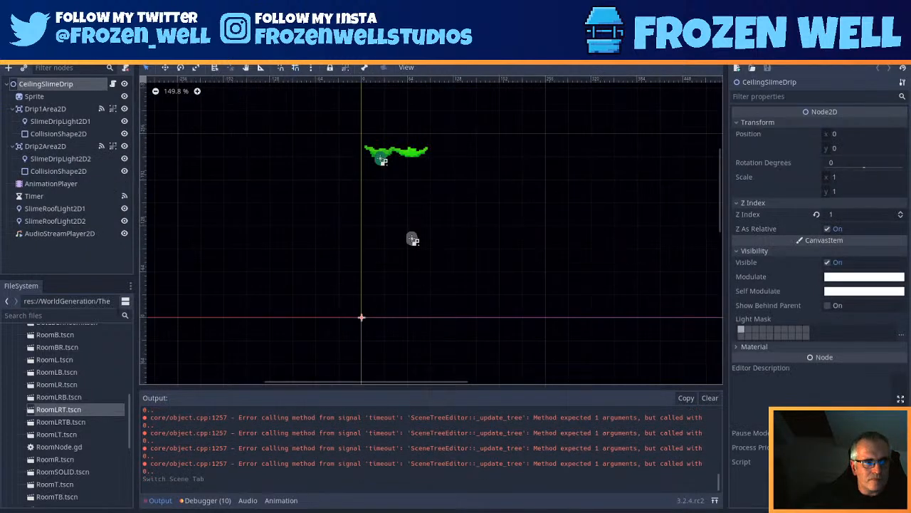
pyautogui.doubleClick(65, 385)
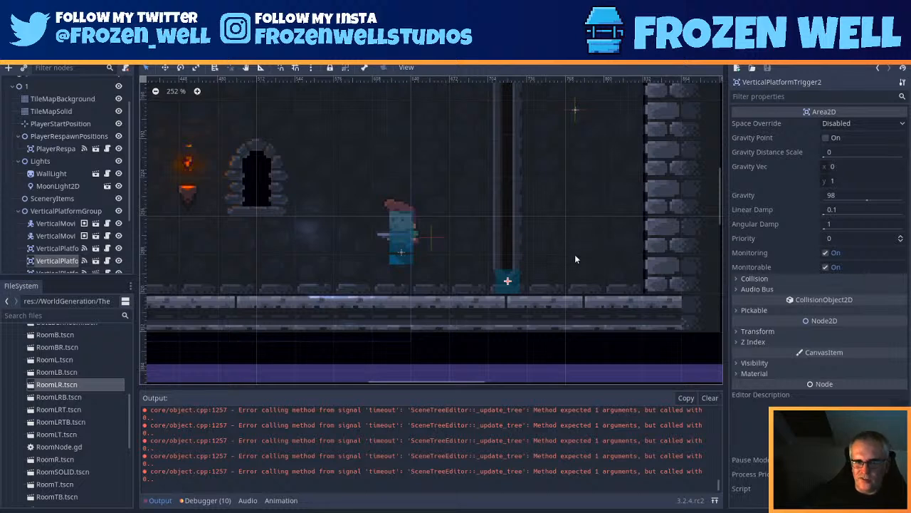
# Step: On TileMapBackground, paint plain stone wall tiles down column 4 from row 4 to row 7 and at cell (5, 6) above the shaft
pyautogui.scroll(-5, 563, 253)
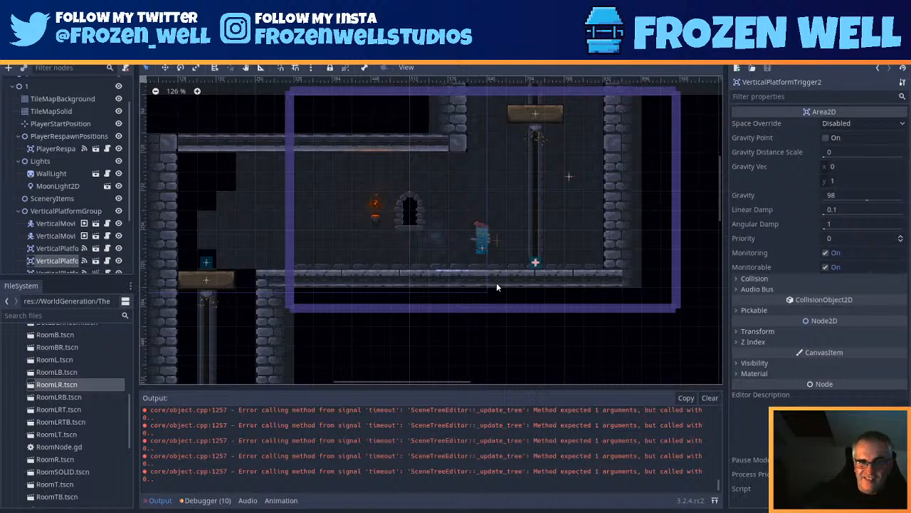
pyautogui.scroll(-2, 426, 292)
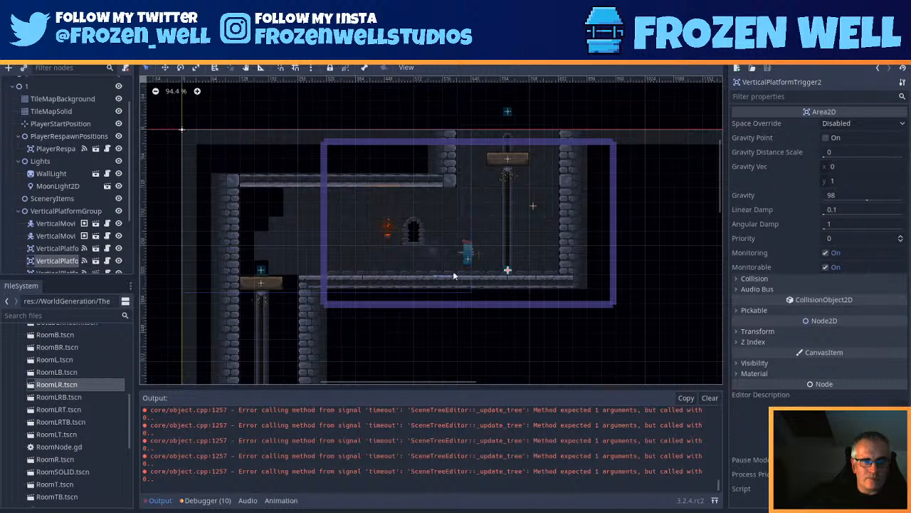
pyautogui.moveTo(369, 275); pyautogui.dragTo(502, 223, button='middle')
pyautogui.scroll(5, 435, 220)
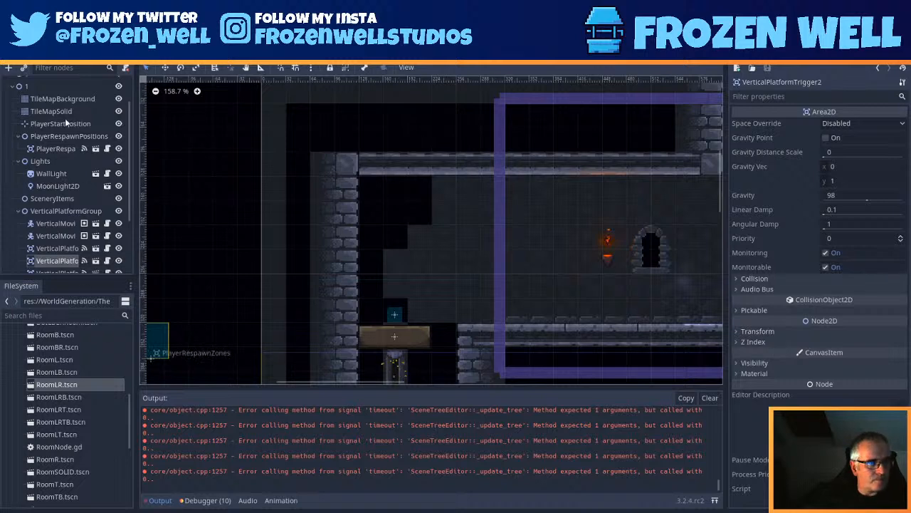
pyautogui.click(54, 99)
pyautogui.click(606, 221)
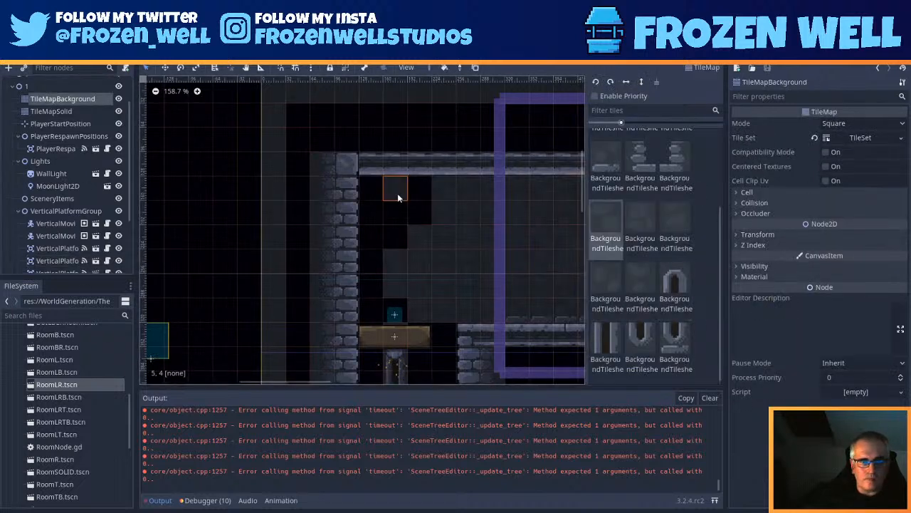
pyautogui.click(376, 196)
pyautogui.click(376, 214)
pyautogui.click(377, 241)
pyautogui.click(377, 258)
pyautogui.click(390, 237)
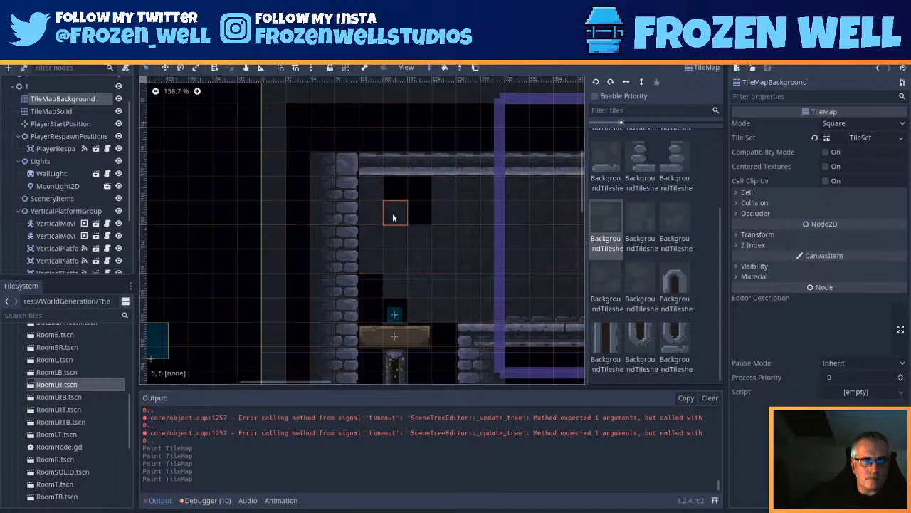
# Step: Fill the gaps in the upper room's background wall with BackgroundTilesheetx2.png 9, undoing the last misplaced tile
pyautogui.click(393, 213)
pyautogui.click(416, 212)
pyautogui.click(396, 189)
pyautogui.click(372, 285)
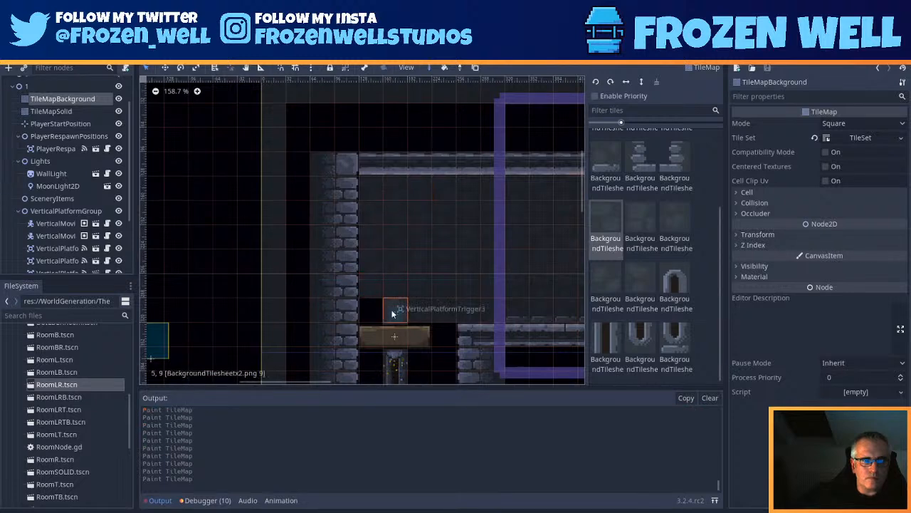
pyautogui.hotkey('ctrl', 'z')
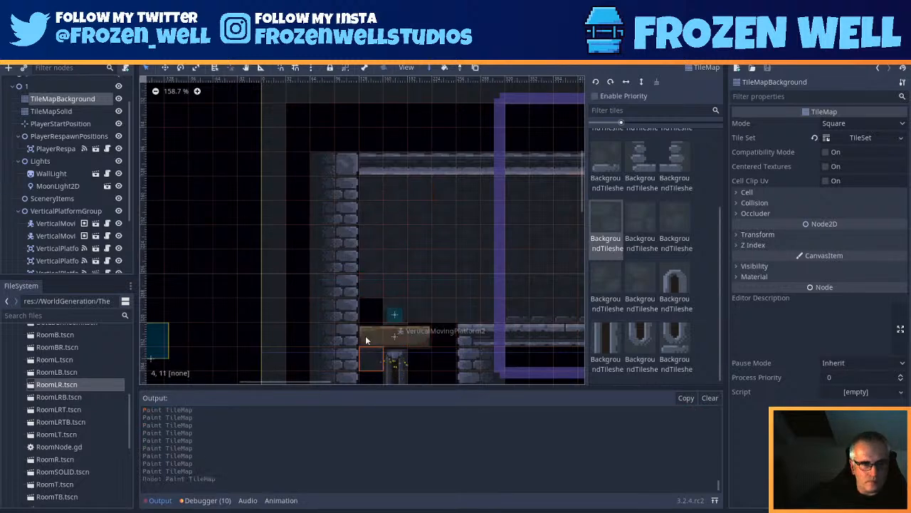
# Step: Paint the empty background cells around and directly beneath the wooden vertical platform with the same plain wall tile
pyautogui.click(370, 310)
pyautogui.click(372, 335)
pyautogui.click(370, 356)
pyautogui.click(440, 339)
pyautogui.click(429, 337)
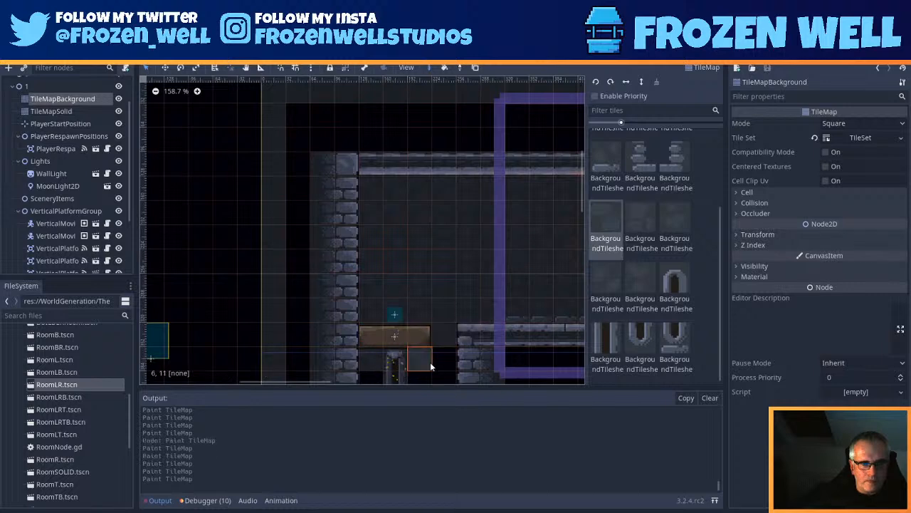
pyautogui.click(430, 361)
pyautogui.click(449, 356)
# Step: Continue the plain background wall tile into the shaft below the platform, between the pole and the inner brick wall
pyautogui.moveTo(451, 325); pyautogui.dragTo(456, 152, button='middle')
pyautogui.click(451, 196)
pyautogui.click(430, 203)
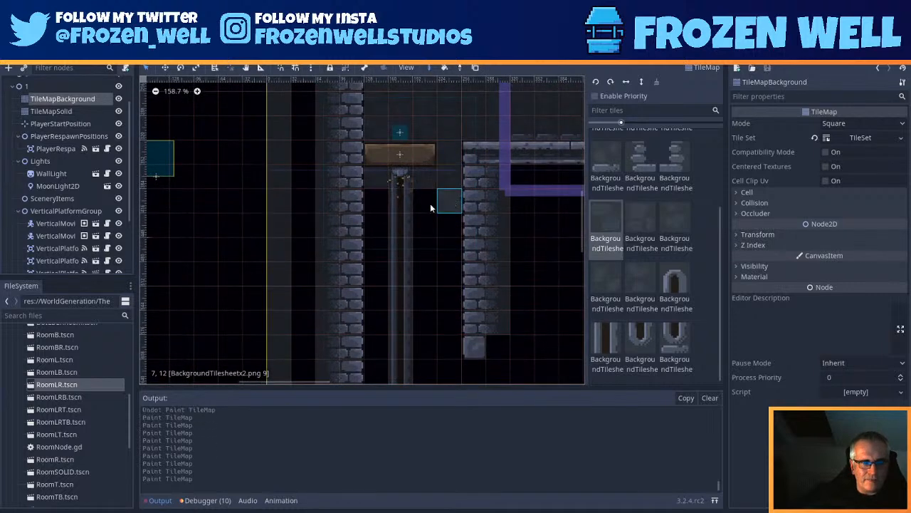
pyautogui.click(431, 227)
pyautogui.click(447, 228)
# Step: Scatter two other plain background tile variants through the shaft and around the opening below the inner brick wall
pyautogui.click(675, 225)
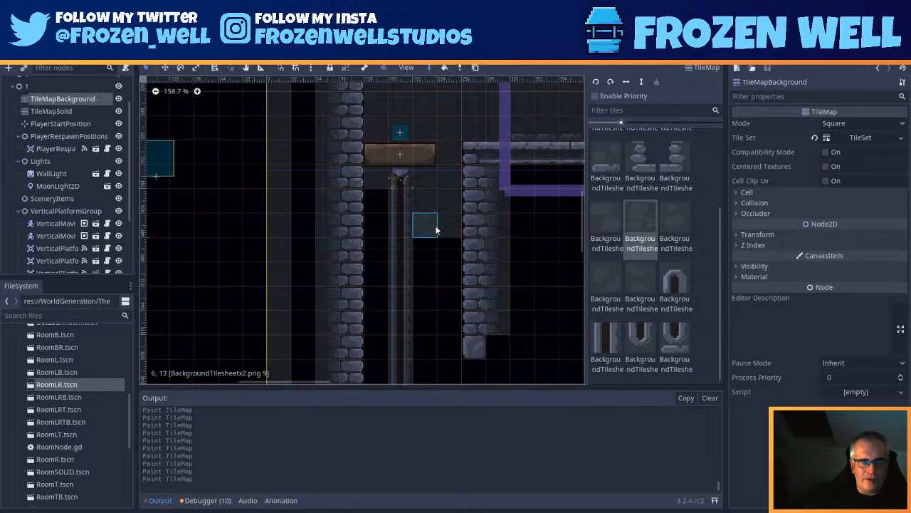
pyautogui.click(378, 280)
pyautogui.click(420, 294)
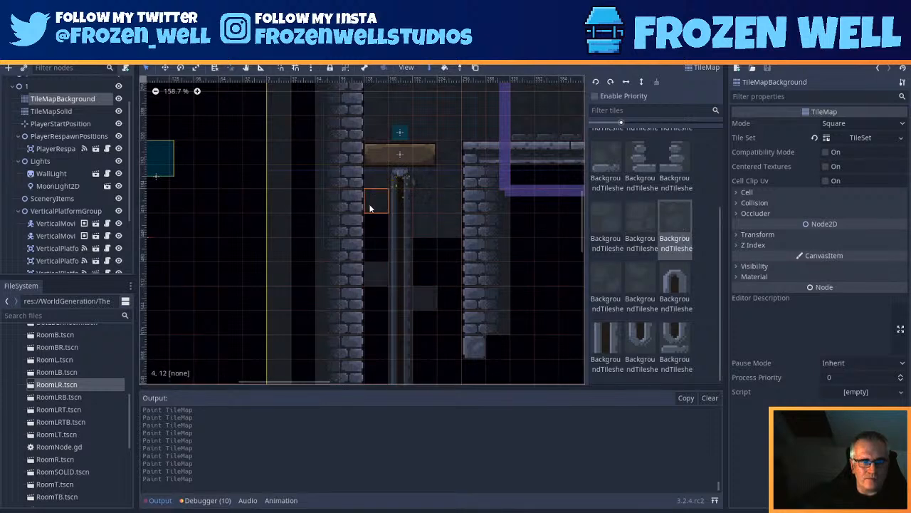
pyautogui.click(371, 205)
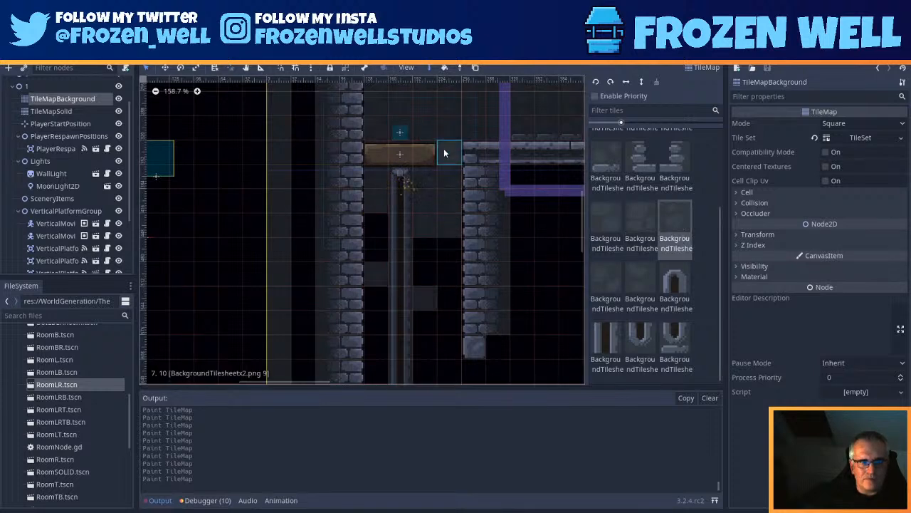
pyautogui.moveTo(450, 322); pyautogui.dragTo(447, 218, button='middle')
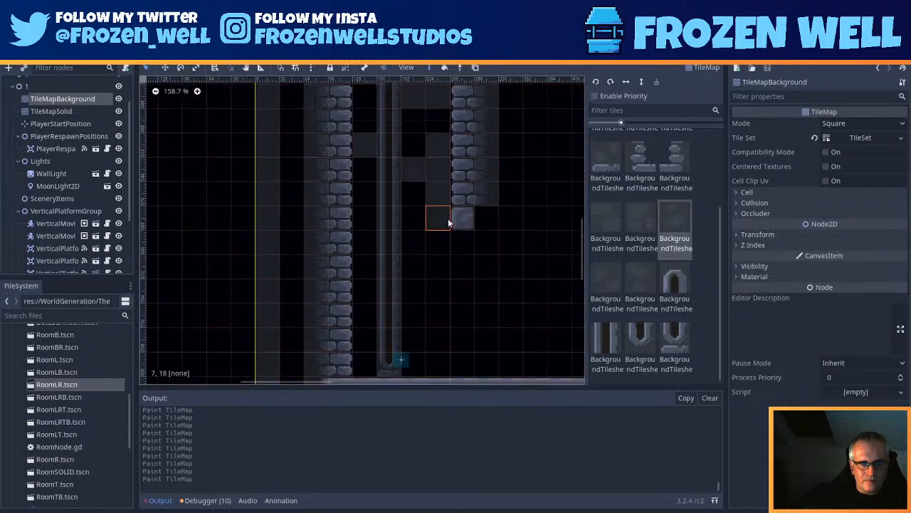
pyautogui.click(462, 271)
pyautogui.click(412, 268)
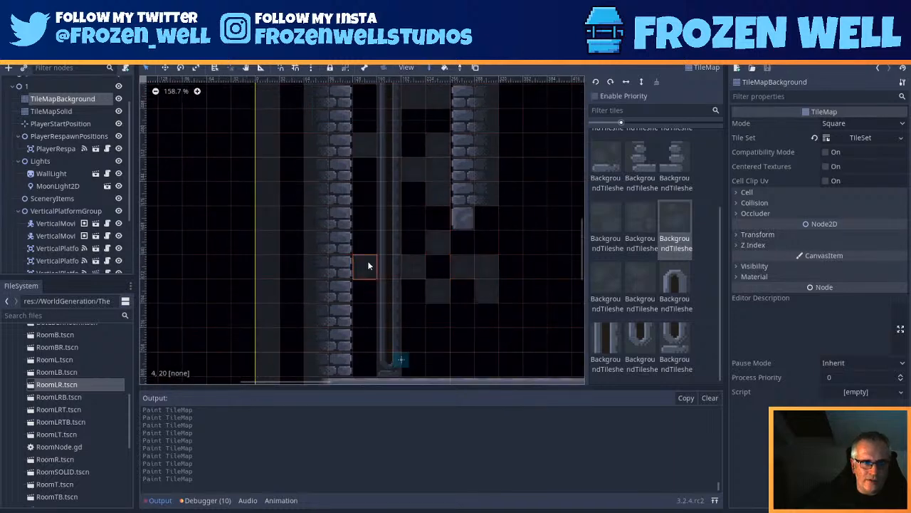
# Step: Fill the remaining empty cells on both sides of the shaft's pole with another plain background tile, down towards the floor
pyautogui.click(613, 281)
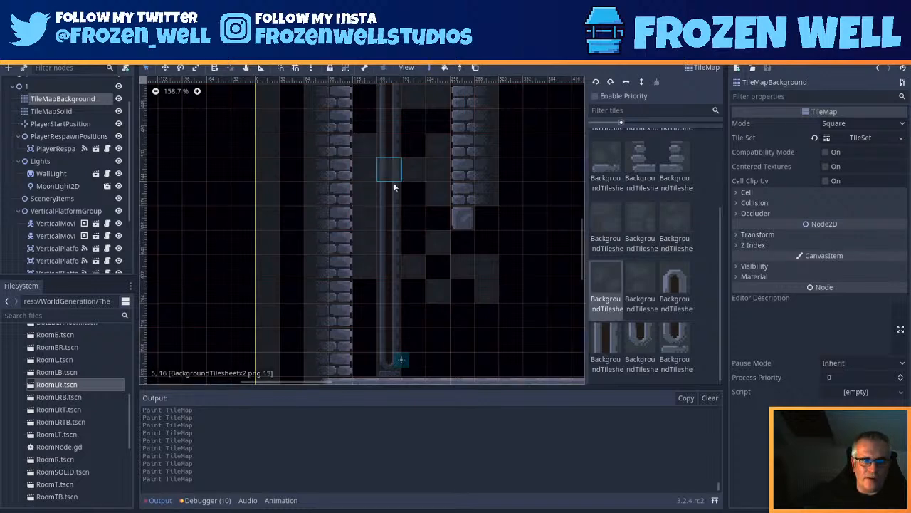
pyautogui.moveTo(421, 244)
pyautogui.mouseDown()
pyautogui.moveTo(440, 222)
pyautogui.moveTo(419, 165)
pyautogui.moveTo(417, 122)
pyautogui.moveTo(378, 115)
pyautogui.moveTo(365, 101)
pyautogui.mouseUp()
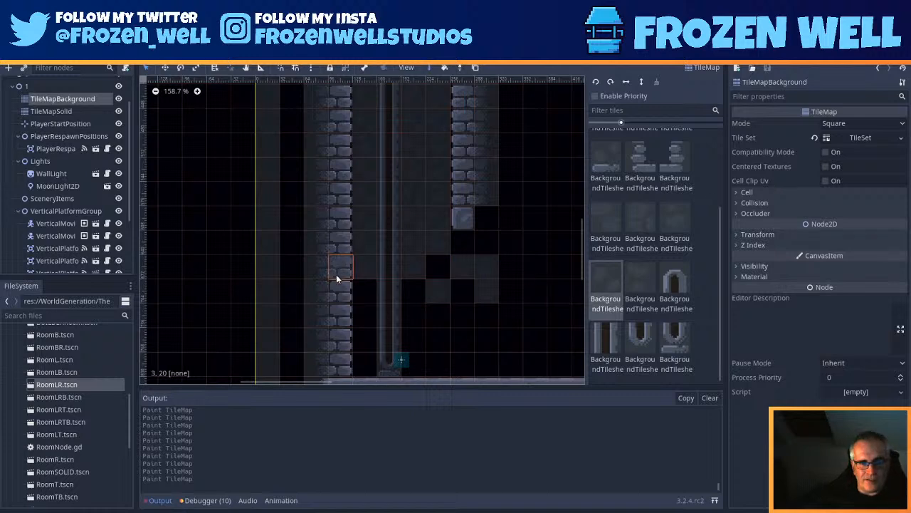
pyautogui.scroll(-1, 447, 276)
pyautogui.scroll(-7, 461, 287)
pyautogui.moveTo(479, 306); pyautogui.dragTo(483, 278, button='middle')
pyautogui.scroll(10, 443, 283)
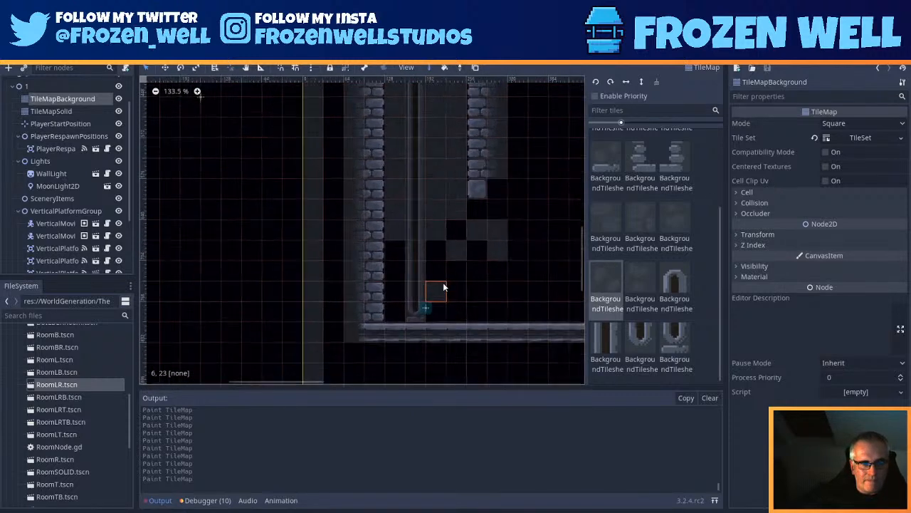
pyautogui.scroll(2, 420, 274)
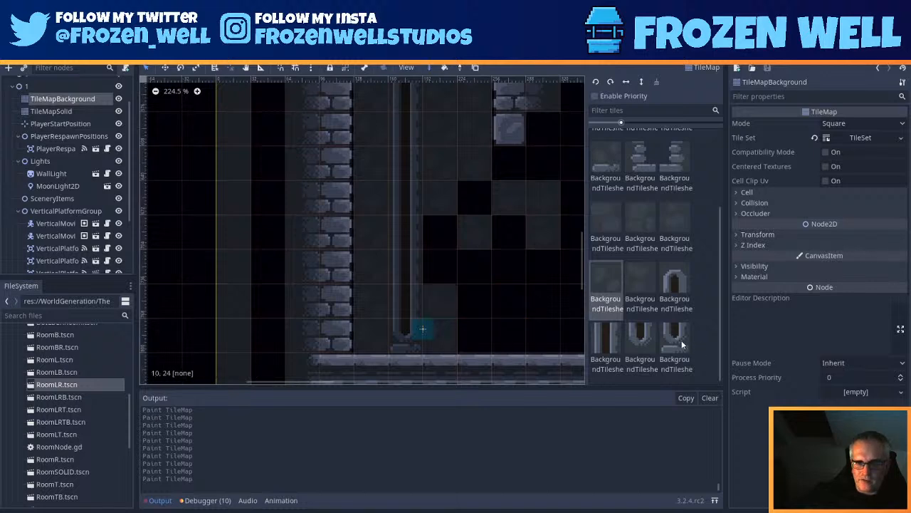
# Step: Paint a row of BackgroundTilesheetx2.png 6 stone-base tiles along the entire lower floor, starting at the outer brick wall
pyautogui.scroll(5, 646, 190)
pyautogui.scroll(-3, 648, 285)
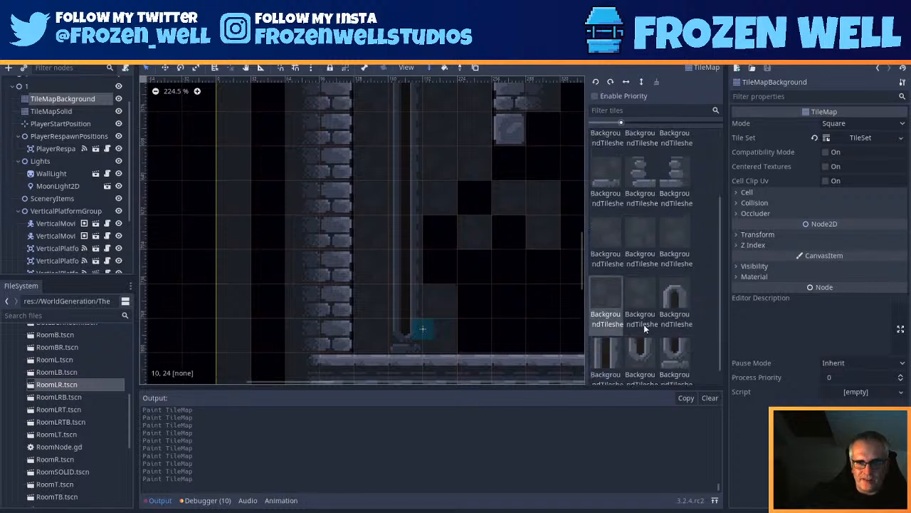
pyautogui.scroll(-1, 658, 278)
pyautogui.scroll(4, 658, 264)
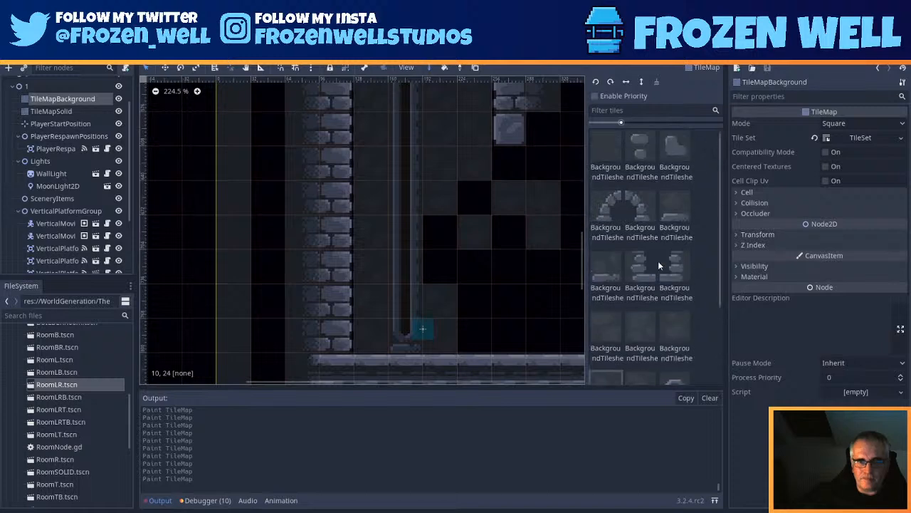
pyautogui.click(610, 295)
pyautogui.moveTo(375, 341); pyautogui.dragTo(543, 340)
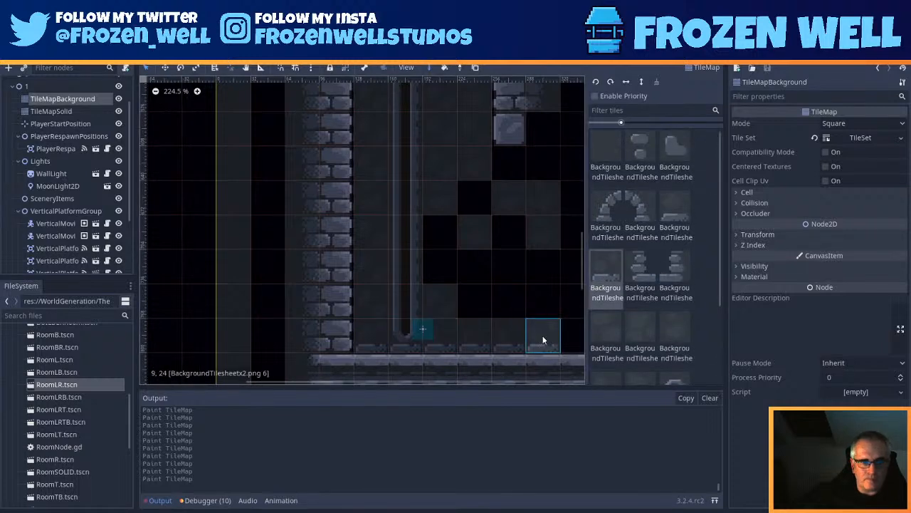
pyautogui.moveTo(541, 317); pyautogui.dragTo(358, 257, button='middle')
pyautogui.moveTo(384, 282); pyautogui.dragTo(548, 272)
pyautogui.moveTo(548, 272); pyautogui.dragTo(414, 288, button='middle')
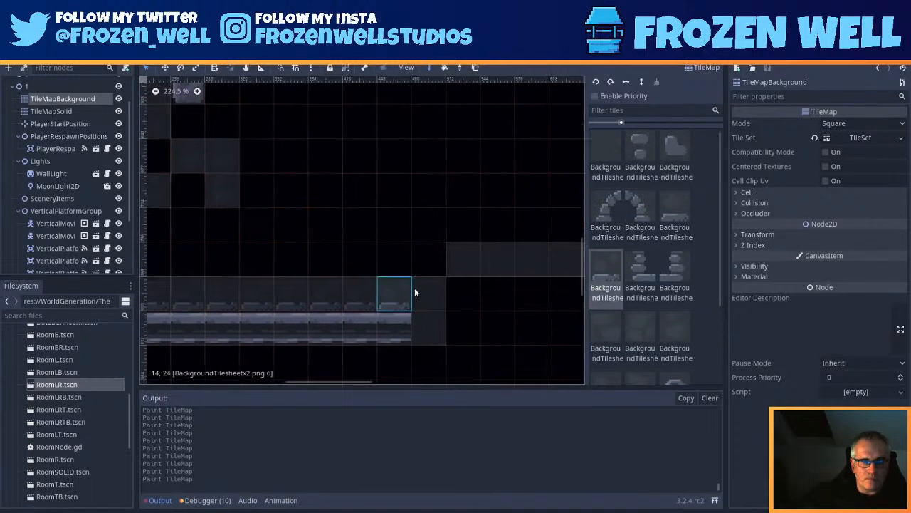
# Step: Examine the stepped floor beyond the lower corridor and look through the background tiles for a suitable piece
pyautogui.moveTo(578, 220); pyautogui.dragTo(565, 246, button='middle')
pyautogui.scroll(-11, 489, 252)
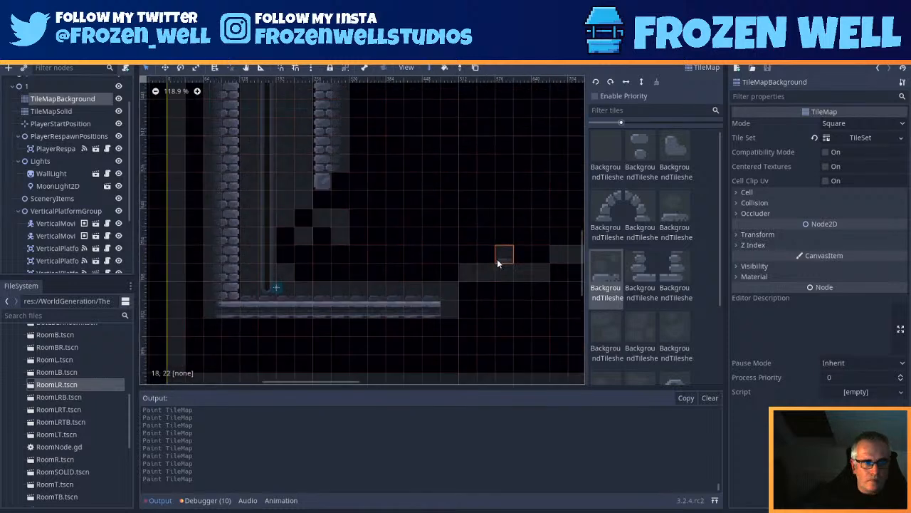
pyautogui.moveTo(498, 259); pyautogui.dragTo(320, 267, button='middle')
pyautogui.moveTo(443, 245); pyautogui.dragTo(341, 350, button='middle')
pyautogui.moveTo(427, 287); pyautogui.dragTo(430, 250, button='middle')
pyautogui.moveTo(326, 261); pyautogui.dragTo(481, 255, button='middle')
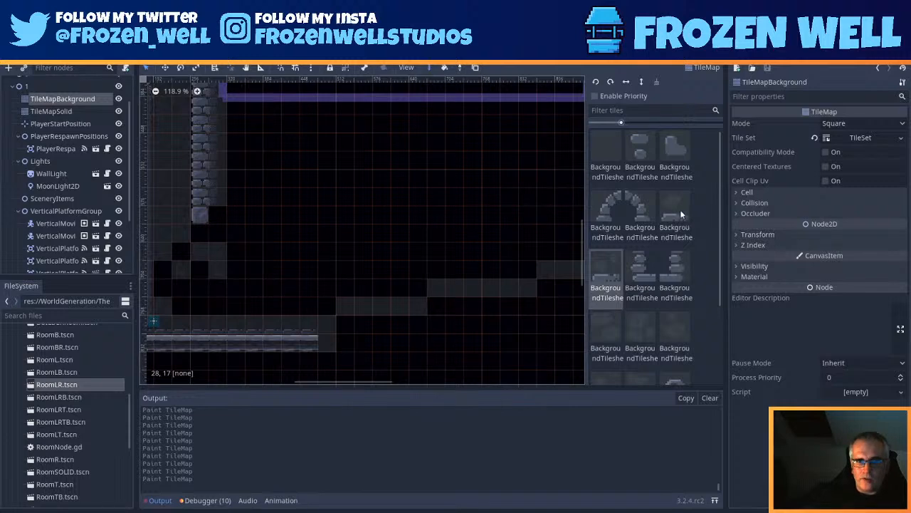
pyautogui.scroll(-2, 683, 190)
pyautogui.scroll(4, 694, 210)
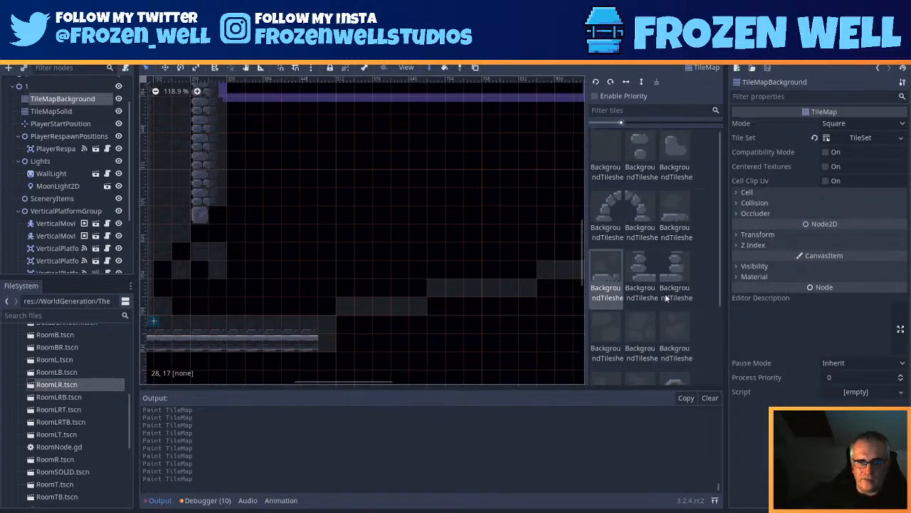
pyautogui.scroll(-4, 635, 321)
pyautogui.scroll(4, 655, 296)
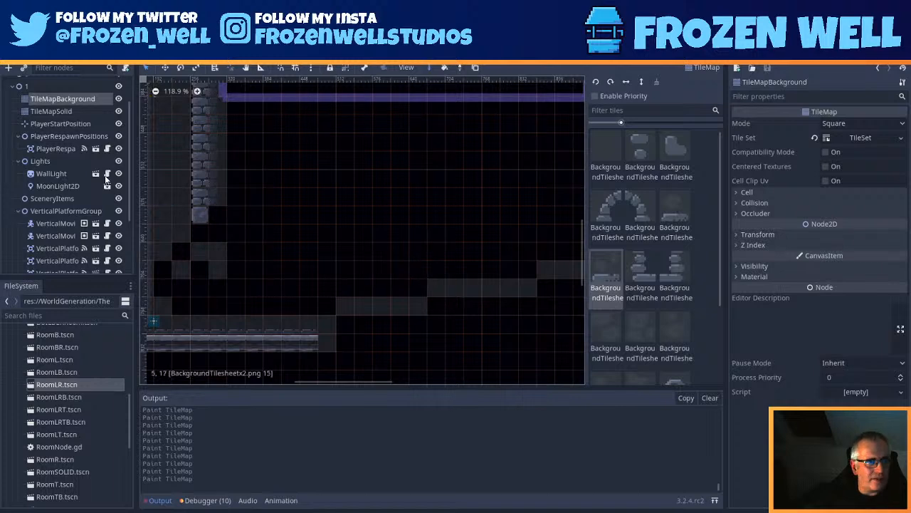
# Step: On TileMapSolid, place SolidTilesheetx2.png 5 at the front edge of the three lowest steps, undoing the misplaced pair
pyautogui.click(50, 112)
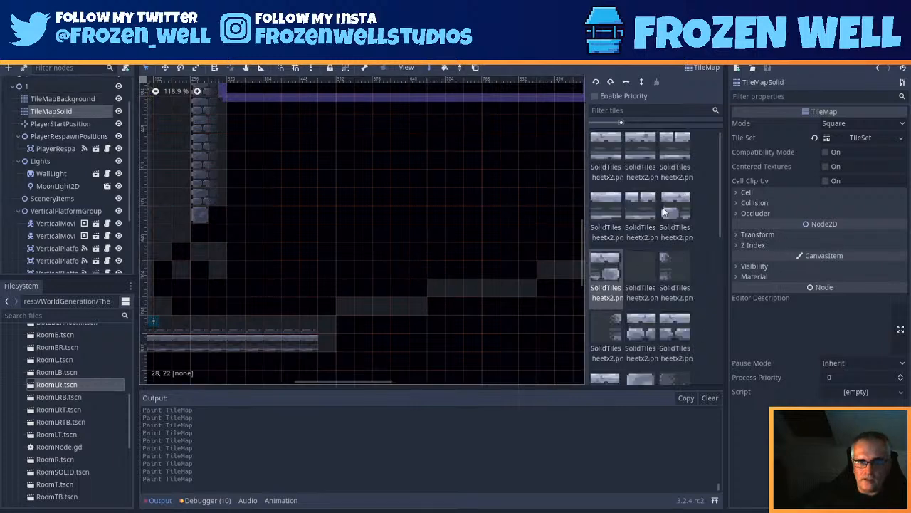
pyautogui.scroll(-2, 680, 232)
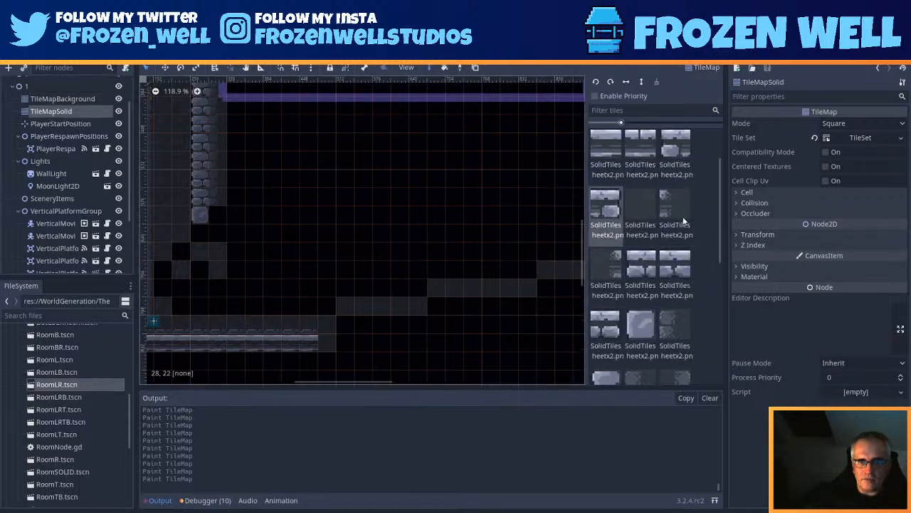
pyautogui.click(675, 148)
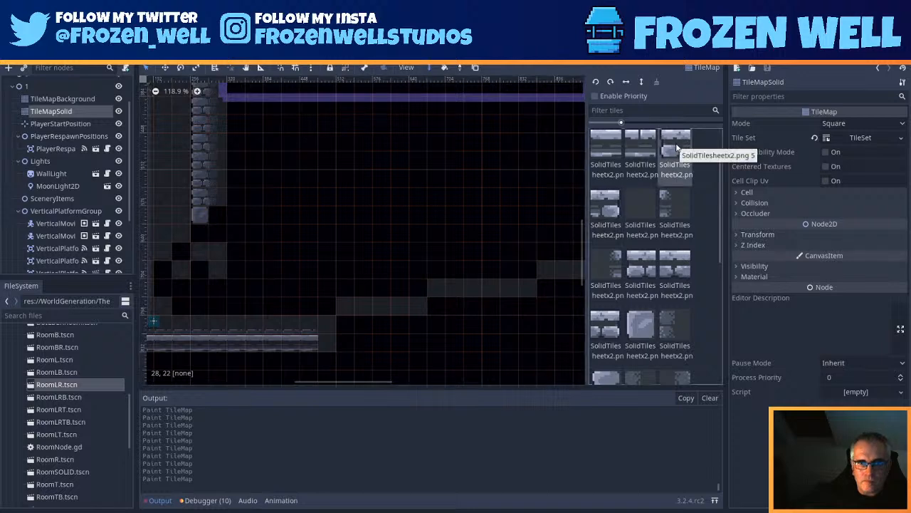
pyautogui.click(342, 309)
pyautogui.moveTo(422, 283); pyautogui.dragTo(432, 287)
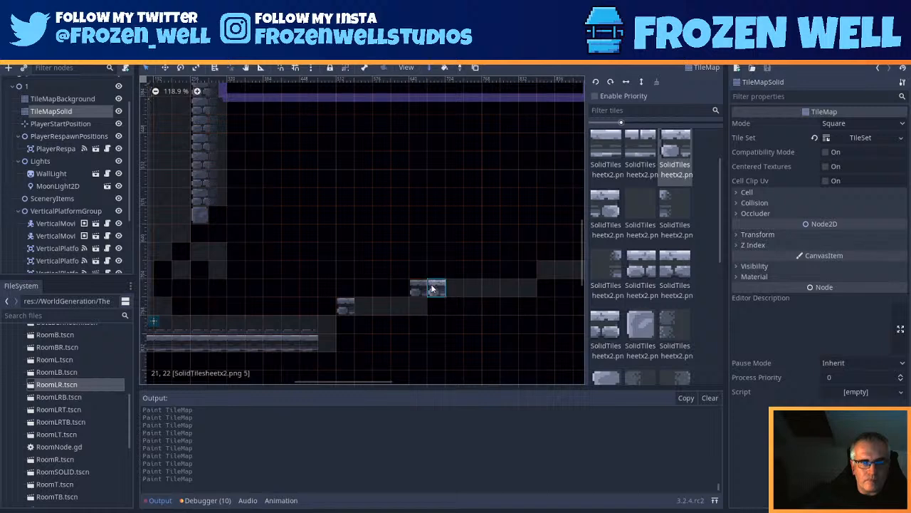
pyautogui.hotkey('ctrl', 'z')
pyautogui.click(431, 282)
pyautogui.click(548, 267)
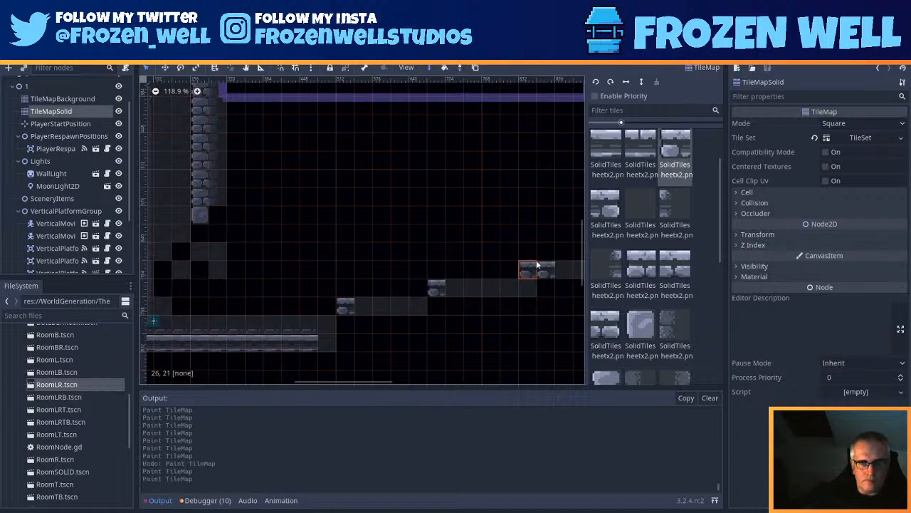
# Step: Place the same solid edge tile at the front of the two upper steps of the stepped floor
pyautogui.moveTo(575, 259); pyautogui.dragTo(393, 265, button='middle')
pyautogui.click(444, 260)
pyautogui.click(535, 228)
pyautogui.moveTo(534, 229); pyautogui.dragTo(386, 234, button='middle')
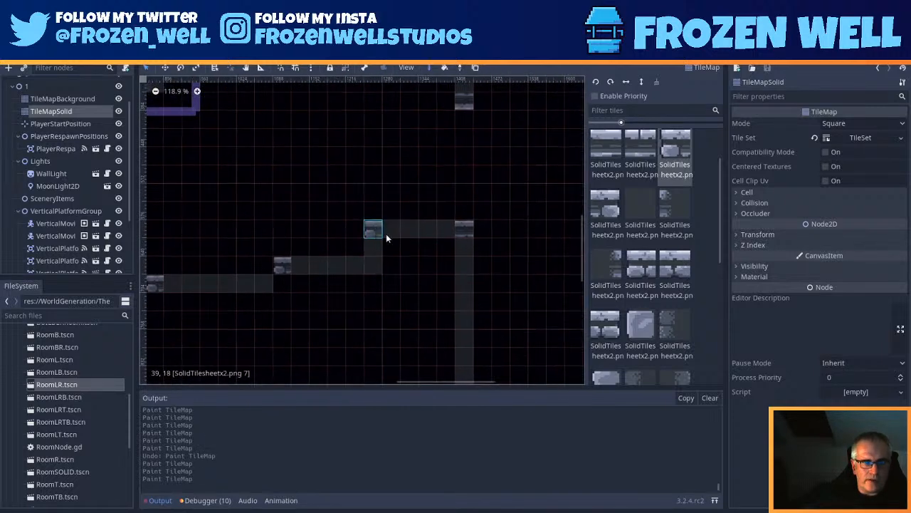
pyautogui.click(239, 282)
pyautogui.moveTo(239, 282); pyautogui.dragTo(360, 265, button='middle')
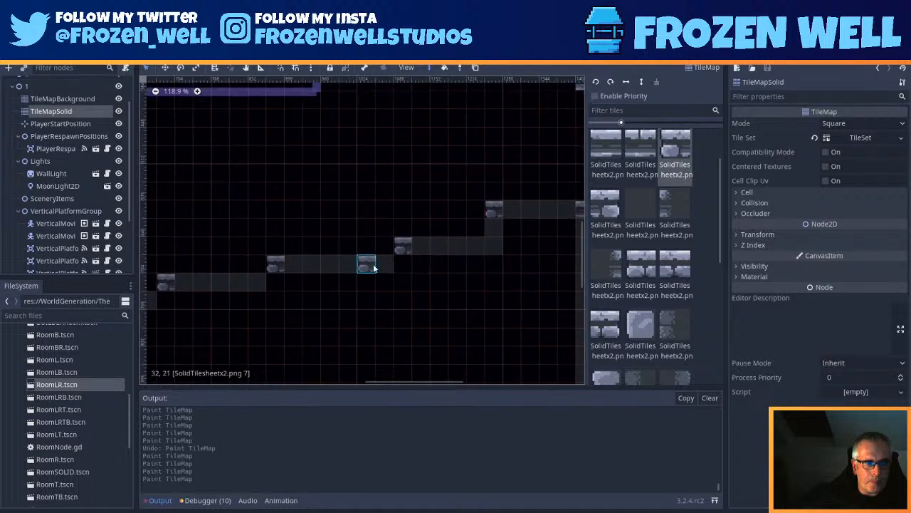
# Step: Move the Player out of the upper room to position 1138, 588, just above the stepped floor
pyautogui.scroll(-3, 300, 282)
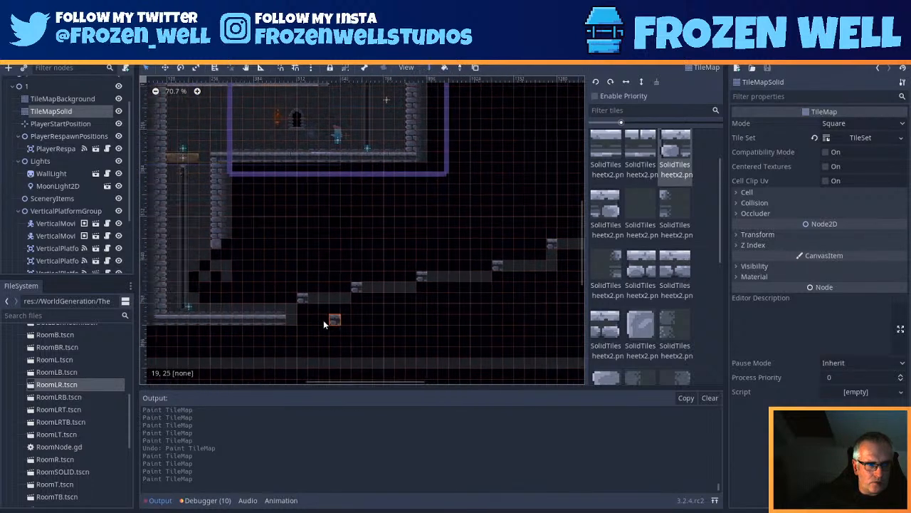
pyautogui.moveTo(569, 281)
pyautogui.mouseDown(button='middle')
pyautogui.moveTo(502, 287)
pyautogui.moveTo(476, 299)
pyautogui.mouseUp(button='middle')
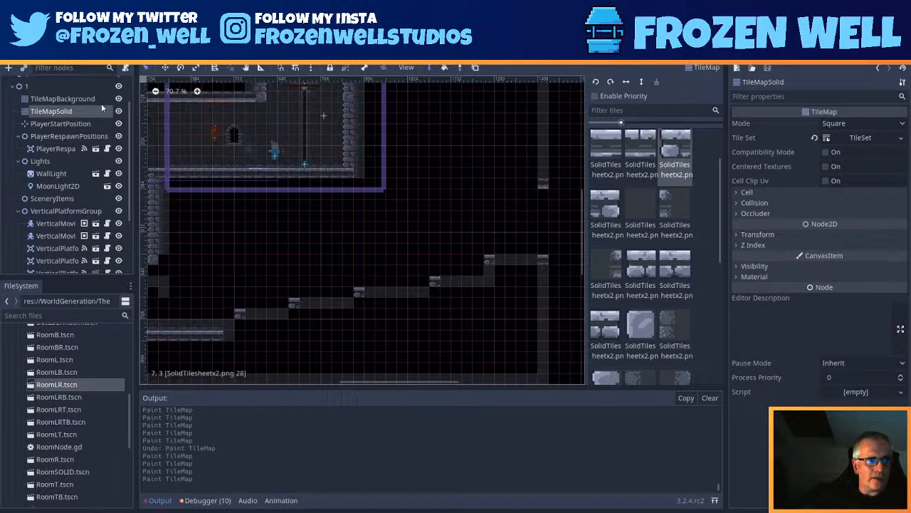
pyautogui.click(25, 88)
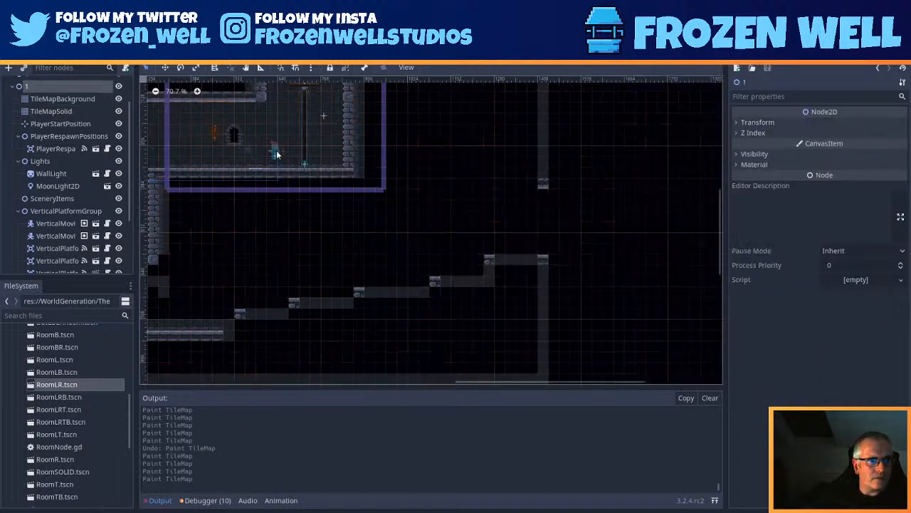
pyautogui.moveTo(276, 151); pyautogui.dragTo(488, 309)
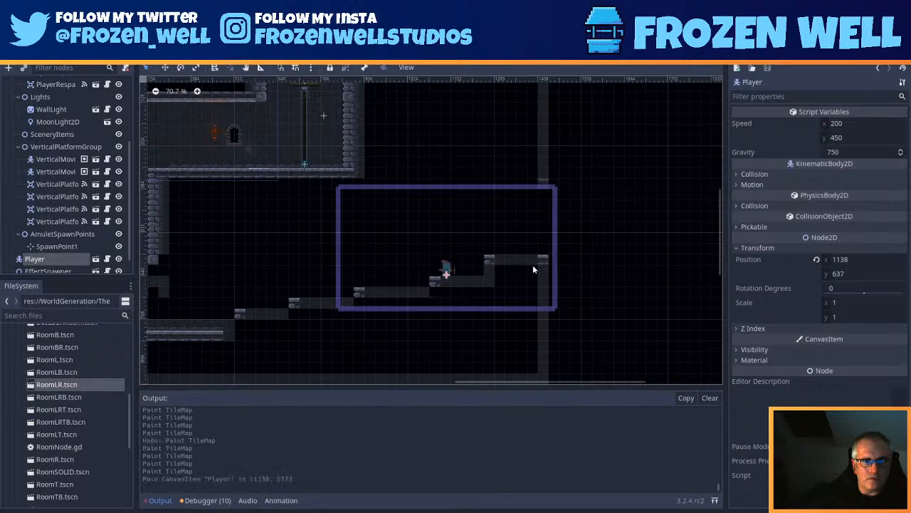
pyautogui.moveTo(436, 275); pyautogui.dragTo(441, 254)
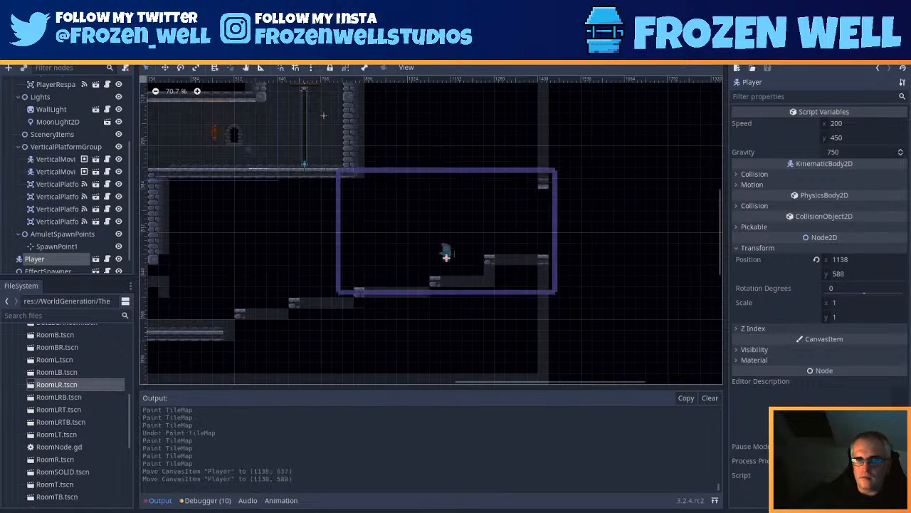
# Step: Save the scene, test-run the game from the player's new location, and close the game window
pyautogui.hotkey('ctrl', 's')
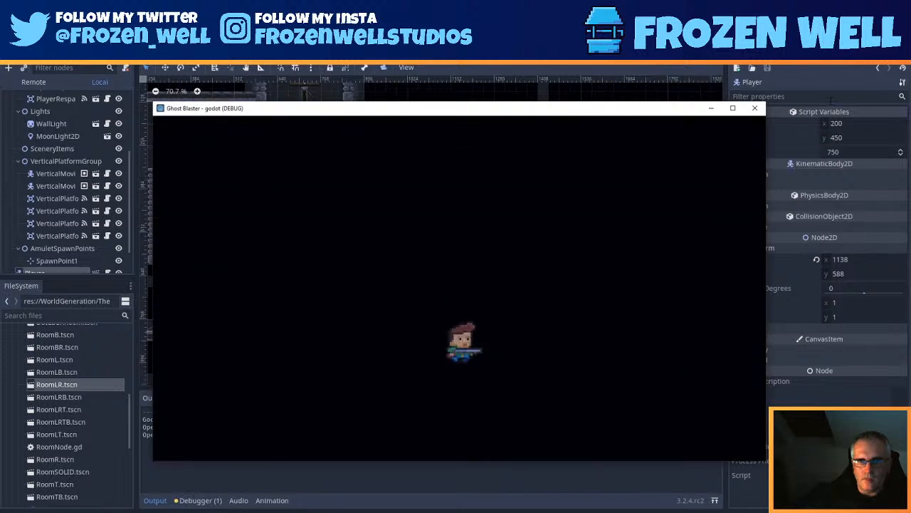
pyautogui.click(758, 107)
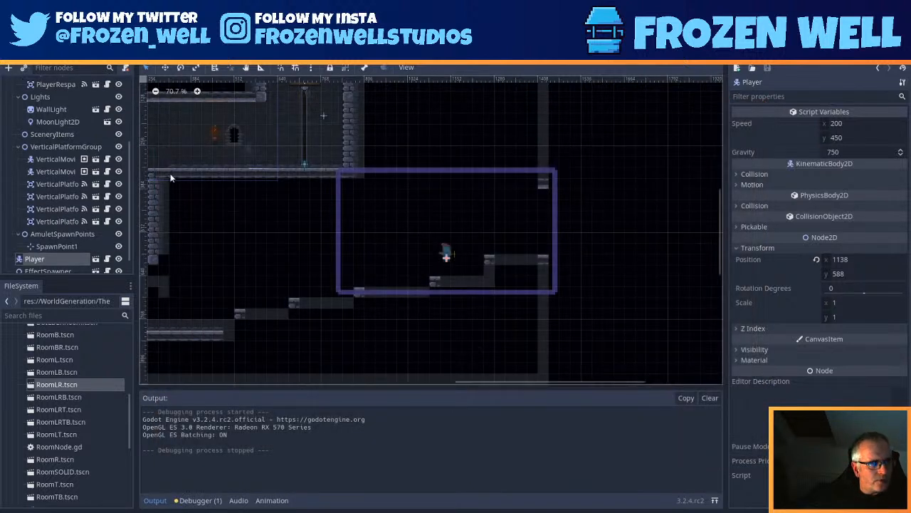
# Step: On TileMapSolid, paint SolidTilesheetx2.png 4 floor tiles along the two upper steps beyond their front edge tiles
pyautogui.scroll(4, 57, 171)
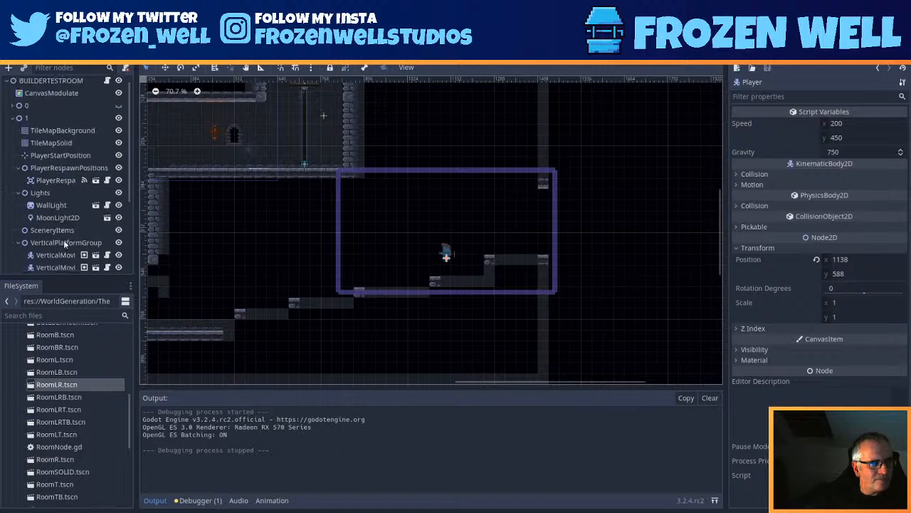
pyautogui.click(59, 144)
pyautogui.scroll(5, 513, 332)
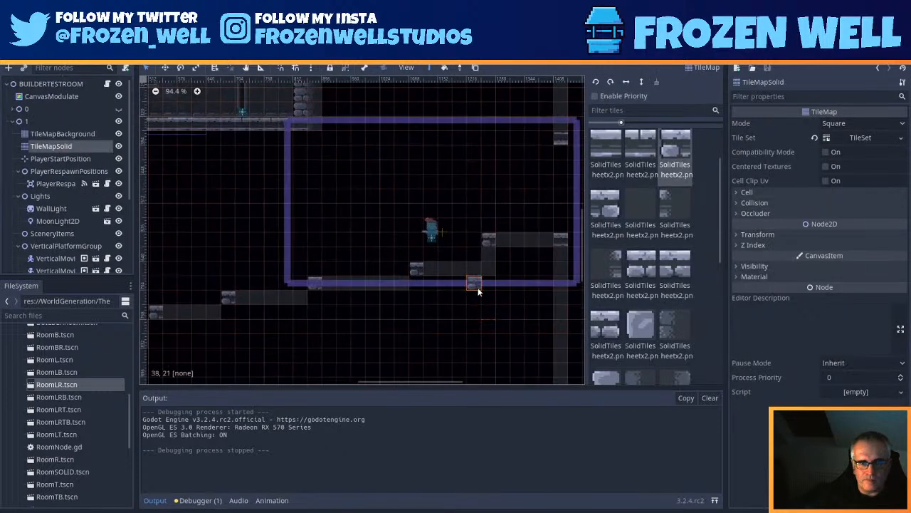
pyautogui.rightClick(467, 198)
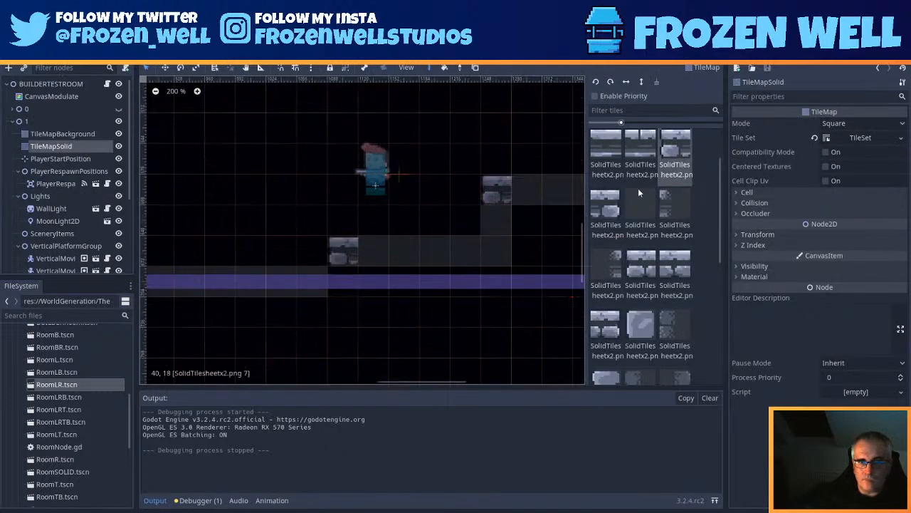
pyautogui.click(687, 260)
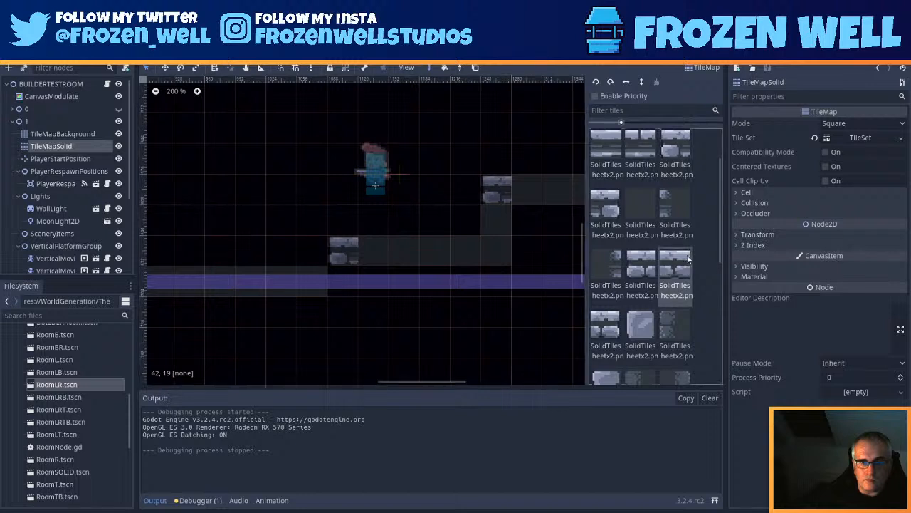
pyautogui.click(637, 147)
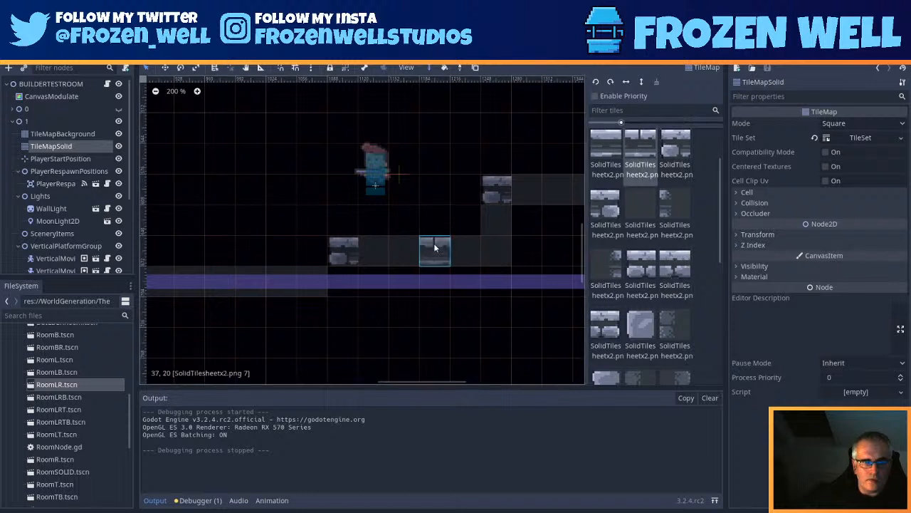
pyautogui.moveTo(370, 246); pyautogui.dragTo(476, 259)
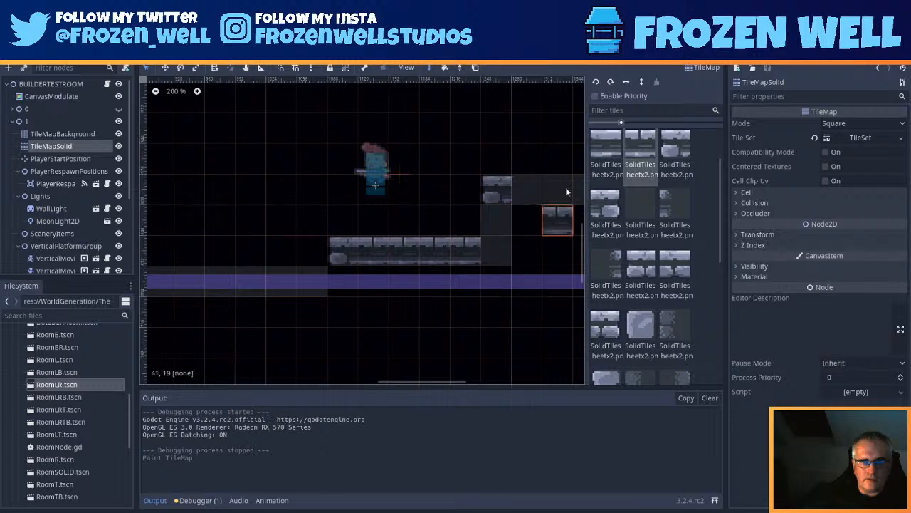
pyautogui.moveTo(528, 189); pyautogui.dragTo(581, 184)
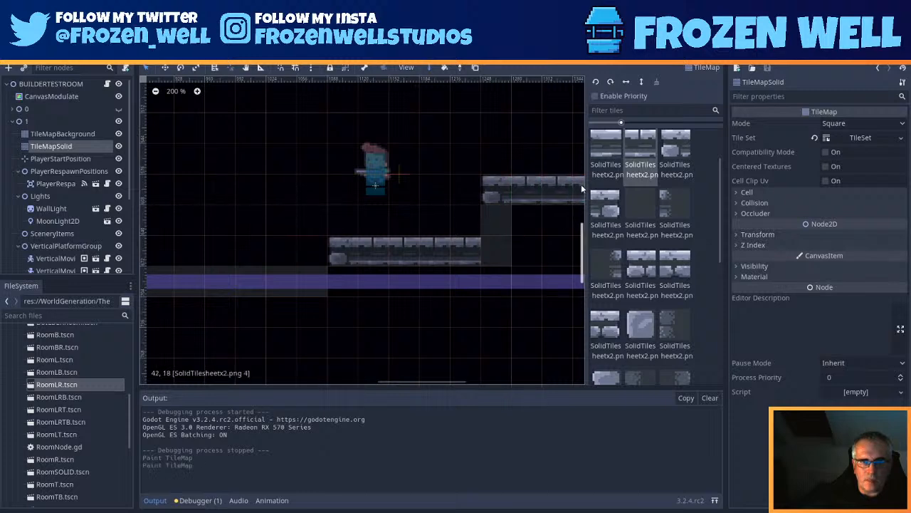
# Step: Fill the riser between the two upper steps, at cell 39, 19, with the brick tile SolidTilesheetx2.png 15
pyautogui.click(650, 268)
pyautogui.scroll(-3, 670, 239)
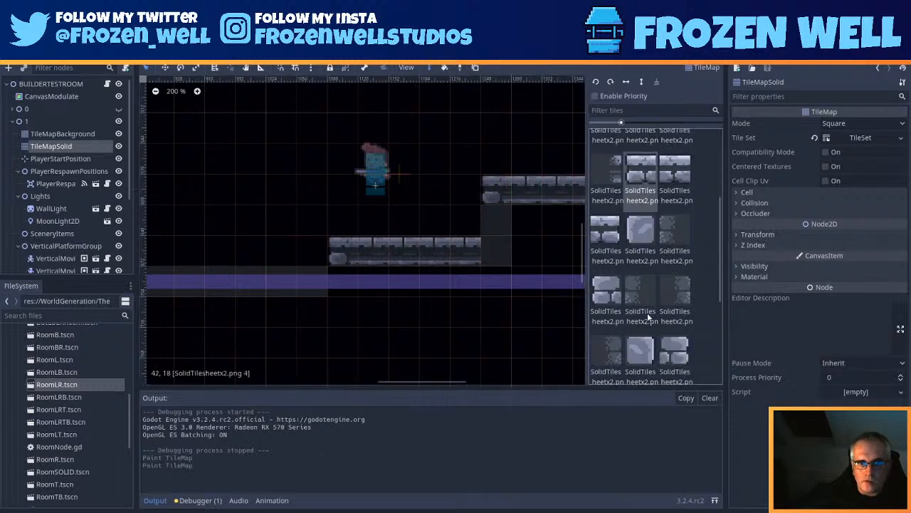
pyautogui.click(606, 292)
pyautogui.click(499, 220)
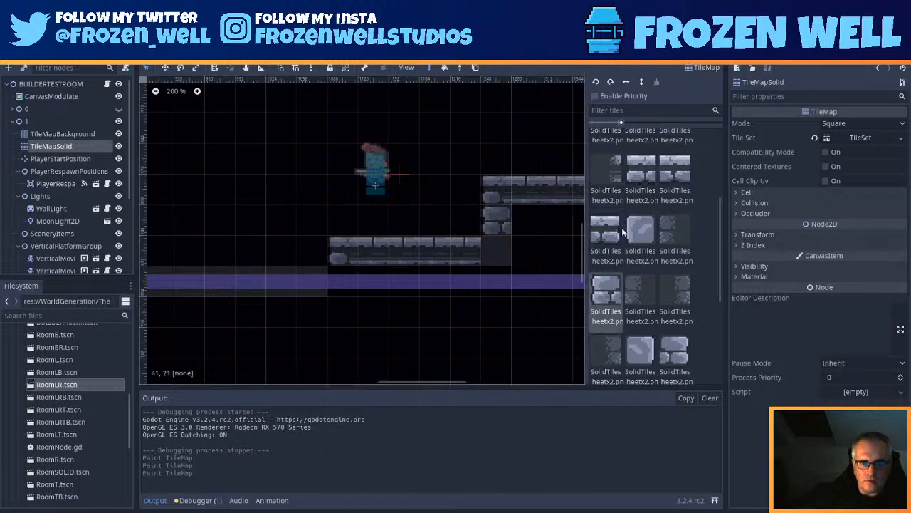
# Step: Place the smooth floor tile SolidTilesheetx2.png 3 directly beneath the brick riser, at cell 39, 20
pyautogui.click(652, 181)
pyautogui.scroll(4, 670, 180)
pyautogui.click(630, 178)
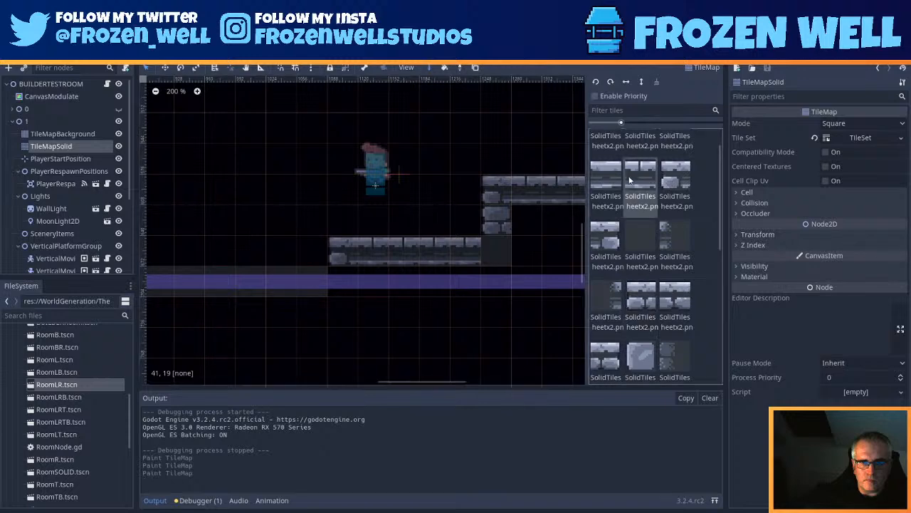
pyautogui.click(604, 177)
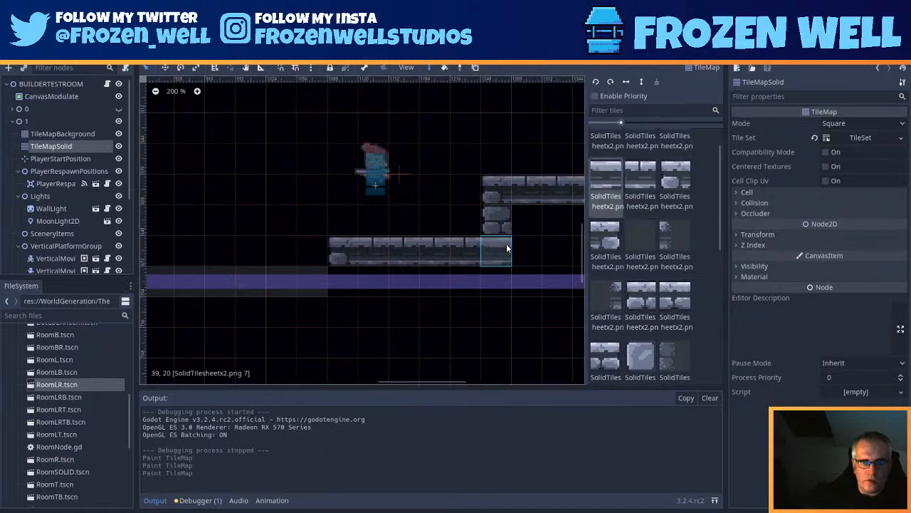
pyautogui.click(502, 247)
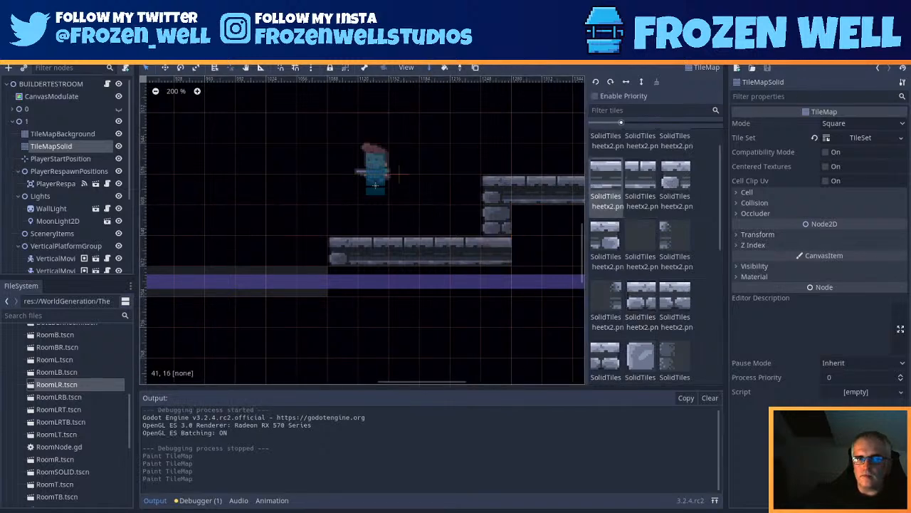
# Step: Save the scene, test-run the game by moving and jumping the player on the upper steps, and close the game window
pyautogui.hotkey('ctrl', 's')
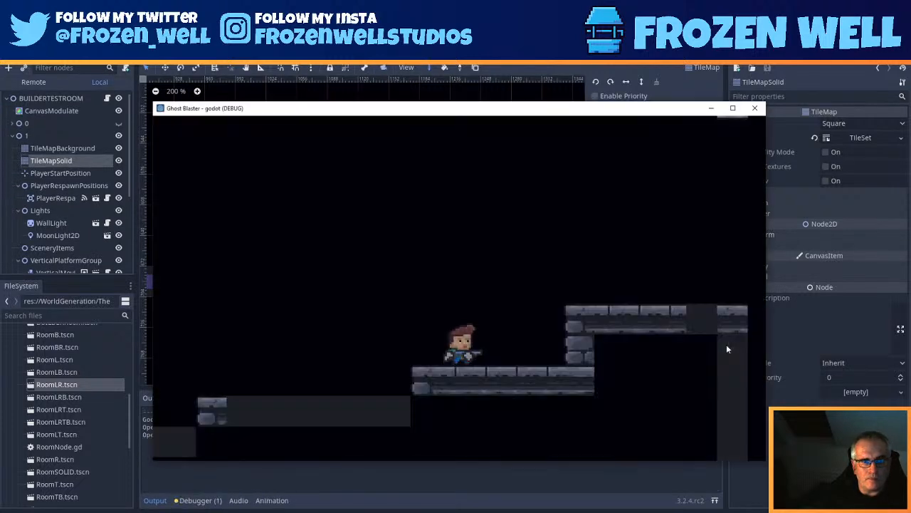
pyautogui.press('Right')
pyautogui.press('space')
pyautogui.press('Left')
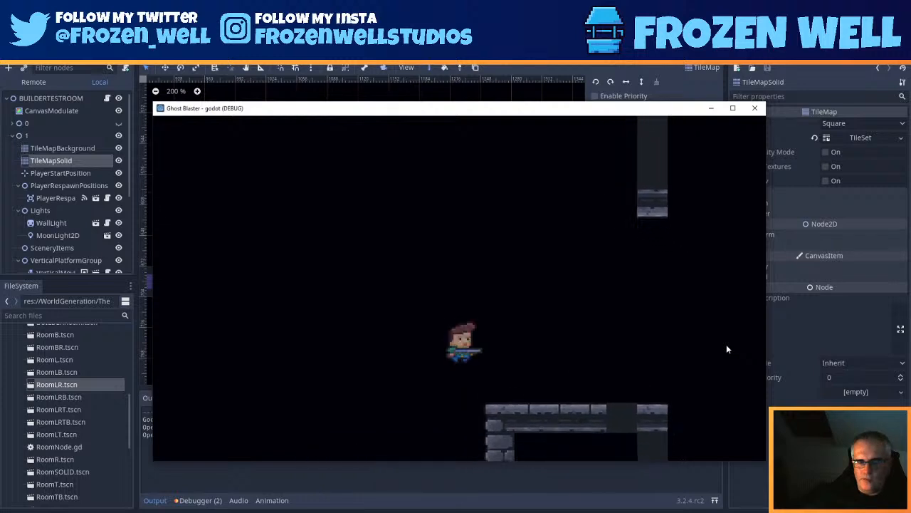
pyautogui.click(752, 97)
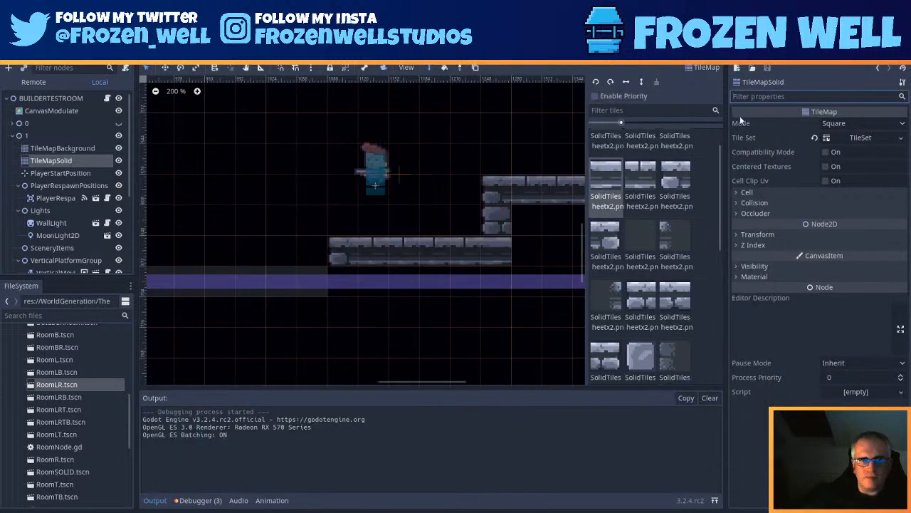
# Step: Erase the three lower steps of the stepped floor from TileMapSolid
pyautogui.scroll(-9, 349, 264)
pyautogui.moveTo(335, 312); pyautogui.dragTo(502, 277, button='middle')
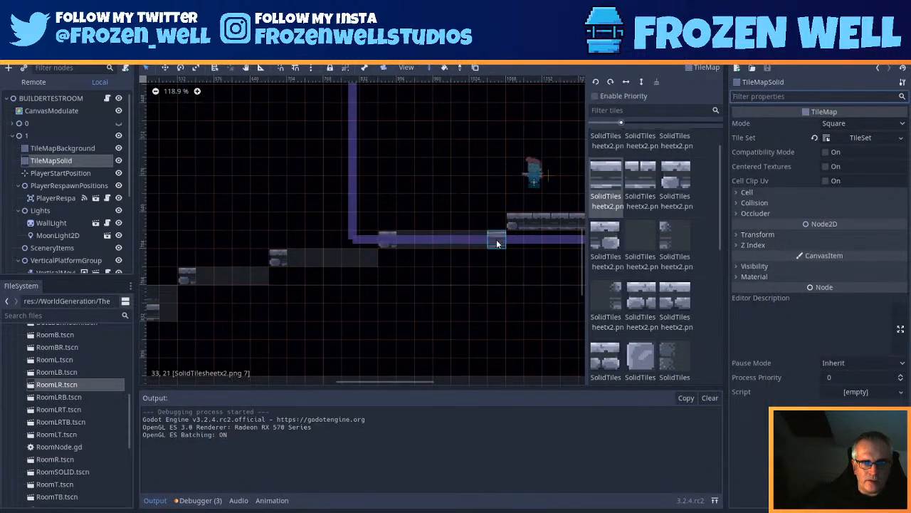
pyautogui.moveTo(496, 239)
pyautogui.mouseDown(button='right')
pyautogui.moveTo(386, 238)
pyautogui.moveTo(271, 263)
pyautogui.mouseUp(button='right')
pyautogui.moveTo(319, 286); pyautogui.dragTo(409, 286, button='middle')
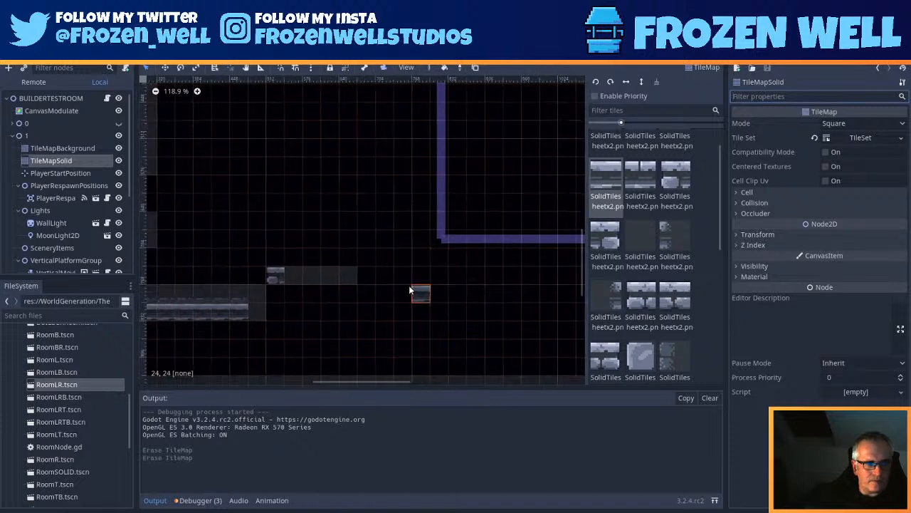
pyautogui.moveTo(342, 275); pyautogui.dragTo(268, 275, button='right')
pyautogui.moveTo(292, 289)
pyautogui.mouseDown(button='middle')
pyautogui.moveTo(432, 346)
pyautogui.moveTo(440, 341)
pyautogui.mouseUp(button='middle')
# Step: Finish the lower floor with a smooth tile at cell 15, 25 and place edge tile SolidTilesheetx2.png 5 at cell 16, 23
pyautogui.click(412, 367)
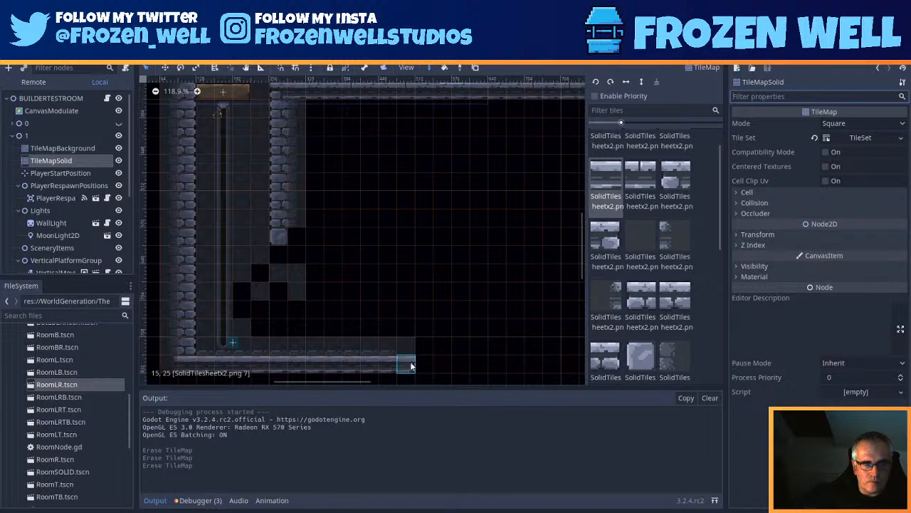
pyautogui.scroll(1, 673, 199)
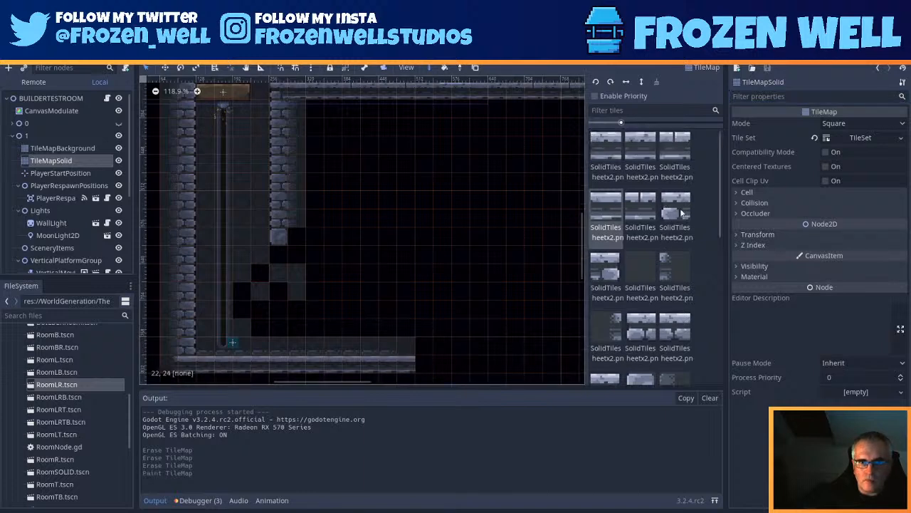
pyautogui.click(677, 208)
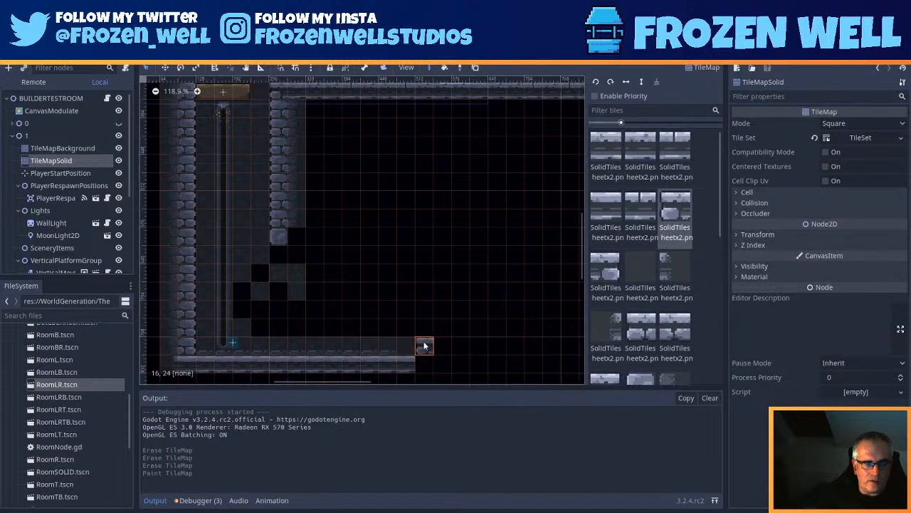
pyautogui.click(424, 326)
# Step: Place another SolidTilesheetx2.png 5 edge tile at cell 25, 22 to start a platform below the upper steps
pyautogui.scroll(-1, 497, 346)
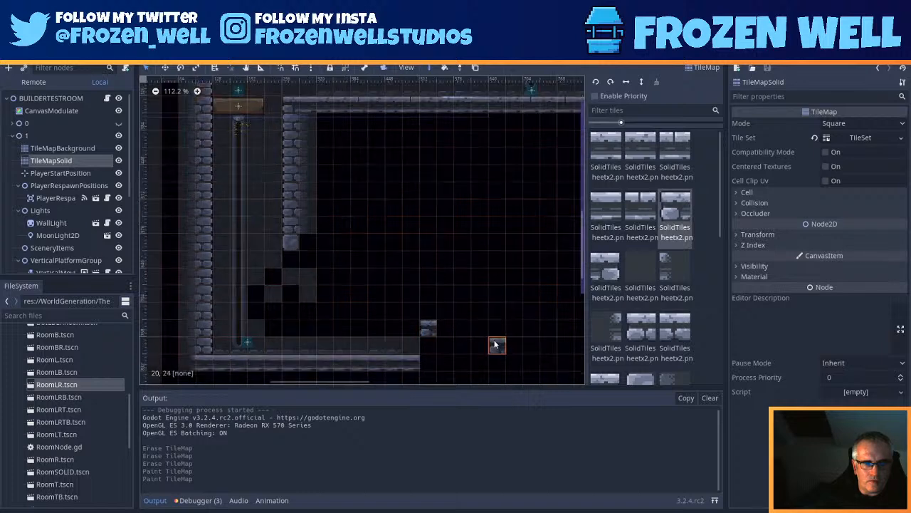
pyautogui.scroll(-1, 496, 344)
pyautogui.moveTo(515, 346); pyautogui.dragTo(321, 327, button='middle')
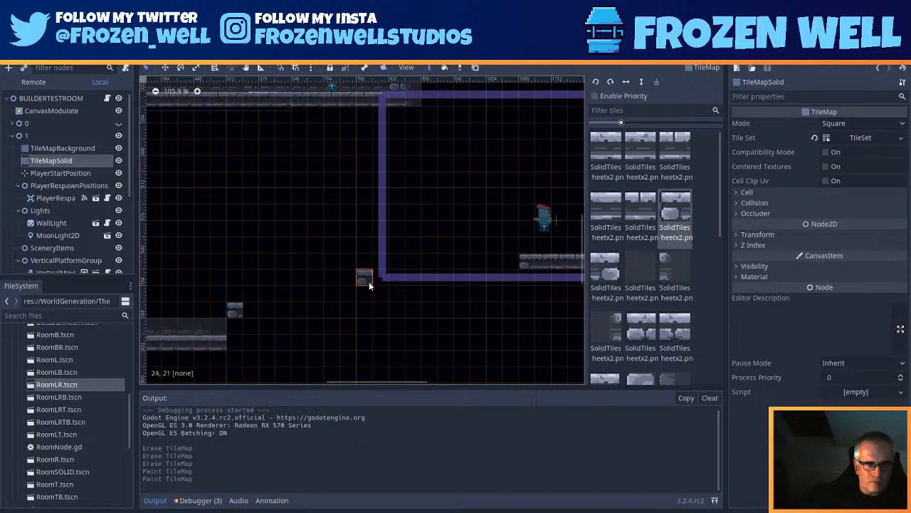
pyautogui.moveTo(527, 281); pyautogui.dragTo(348, 294, button='middle')
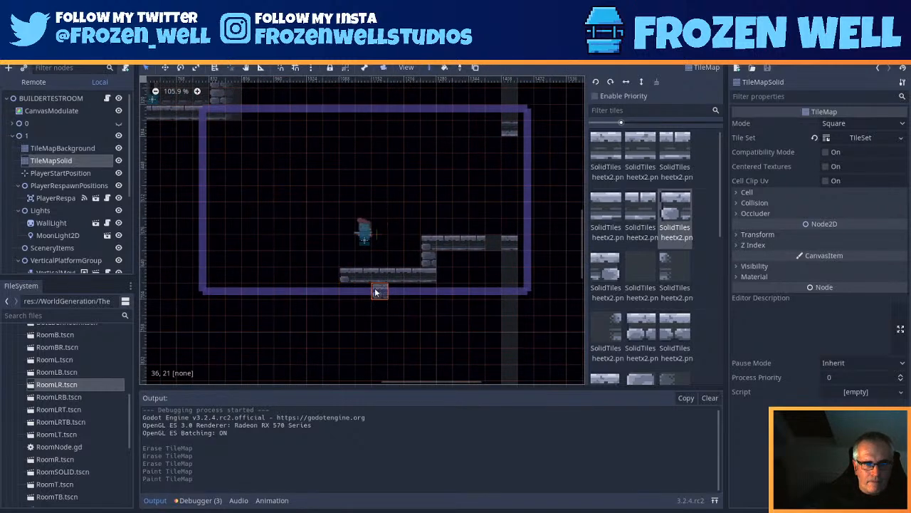
pyautogui.moveTo(293, 313); pyautogui.dragTo(298, 313, button='middle')
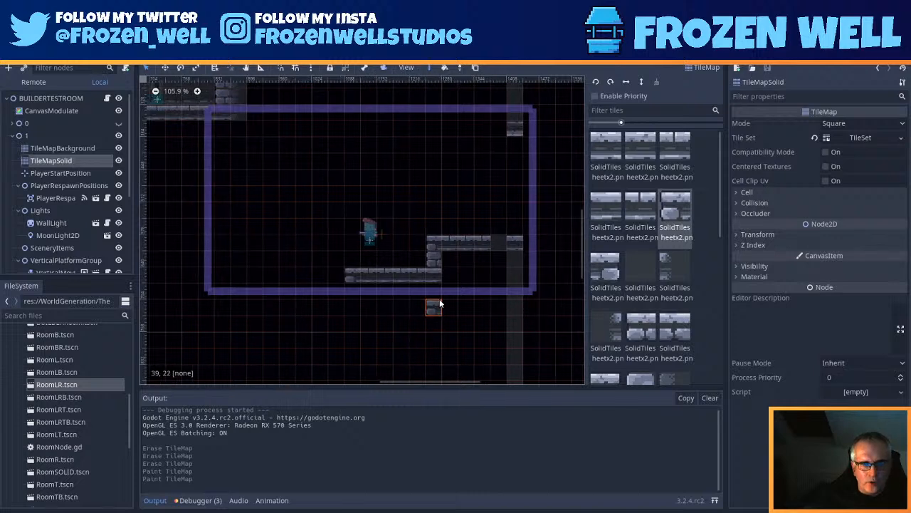
pyautogui.moveTo(439, 303); pyautogui.dragTo(400, 299, button='middle')
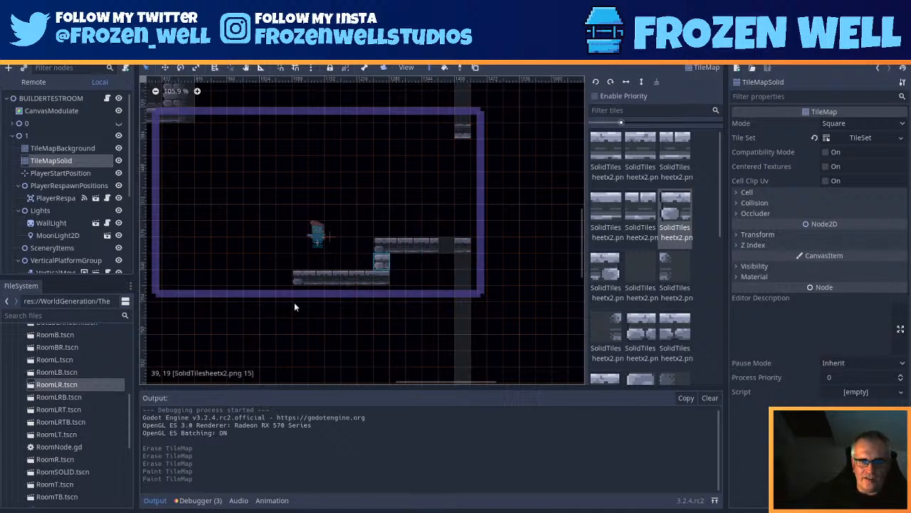
pyautogui.moveTo(249, 326); pyautogui.dragTo(414, 322, button='middle')
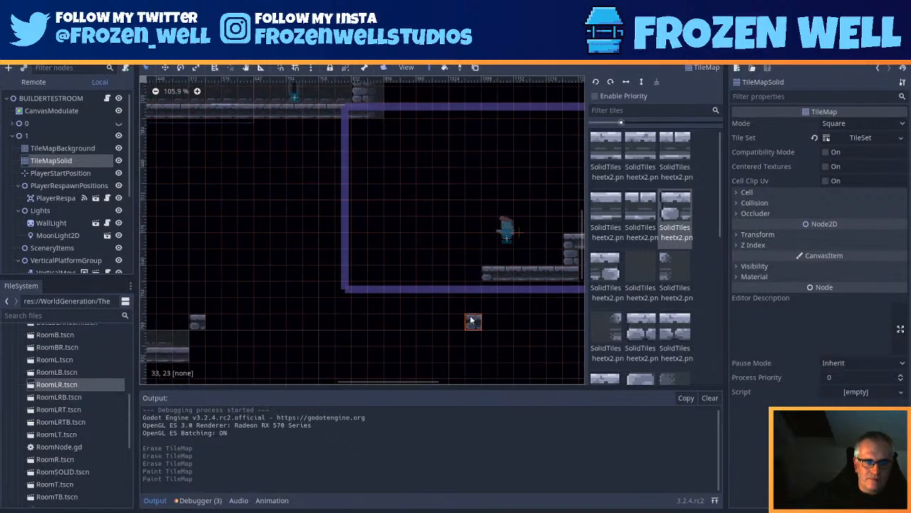
pyautogui.moveTo(470, 318); pyautogui.dragTo(321, 308, button='middle')
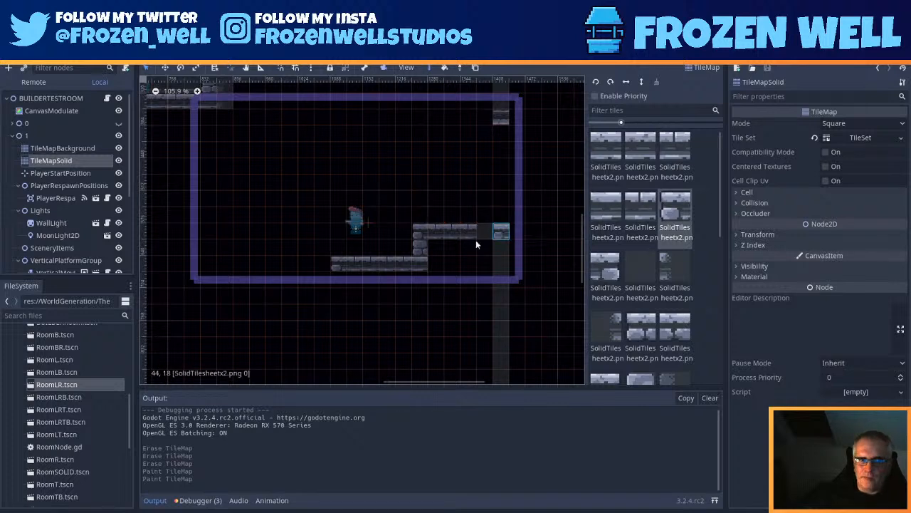
pyautogui.moveTo(305, 309); pyautogui.dragTo(456, 301, button='middle')
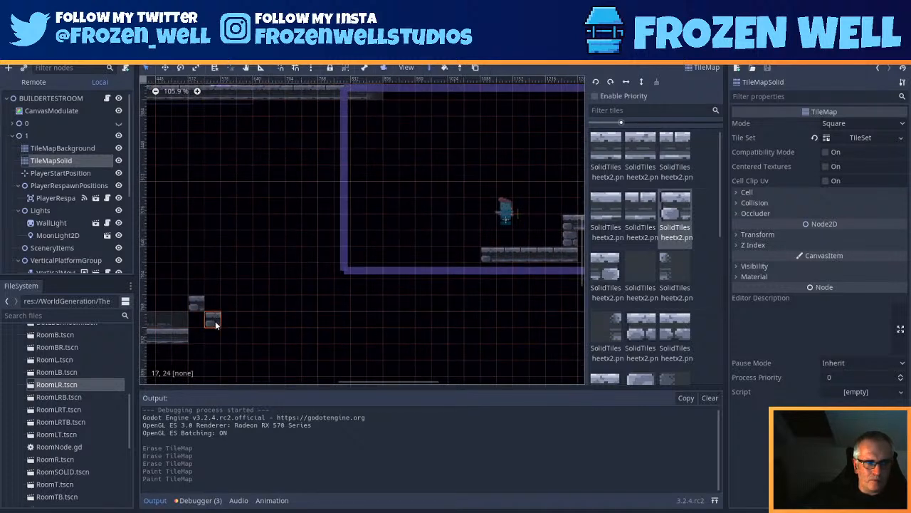
pyautogui.click(343, 287)
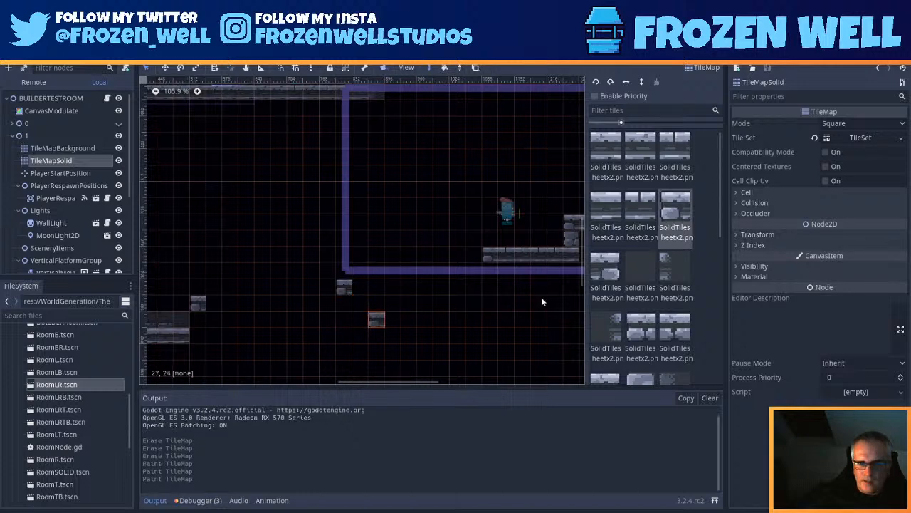
# Step: Extend the platform with SolidTilesheetx2.png 3 tiles along row 22 through column 33, then one SolidTilesheetx2.png 1 tile at column 34
pyautogui.click(602, 203)
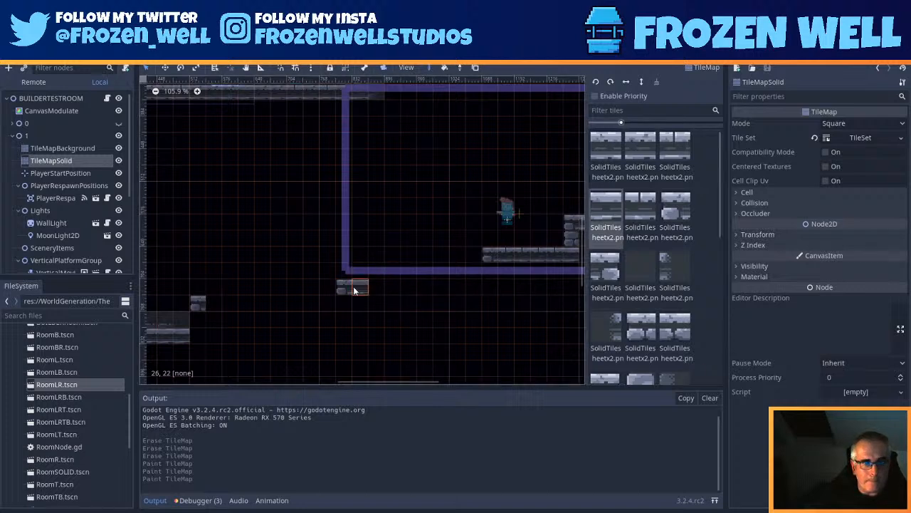
pyautogui.moveTo(363, 286); pyautogui.dragTo(473, 290)
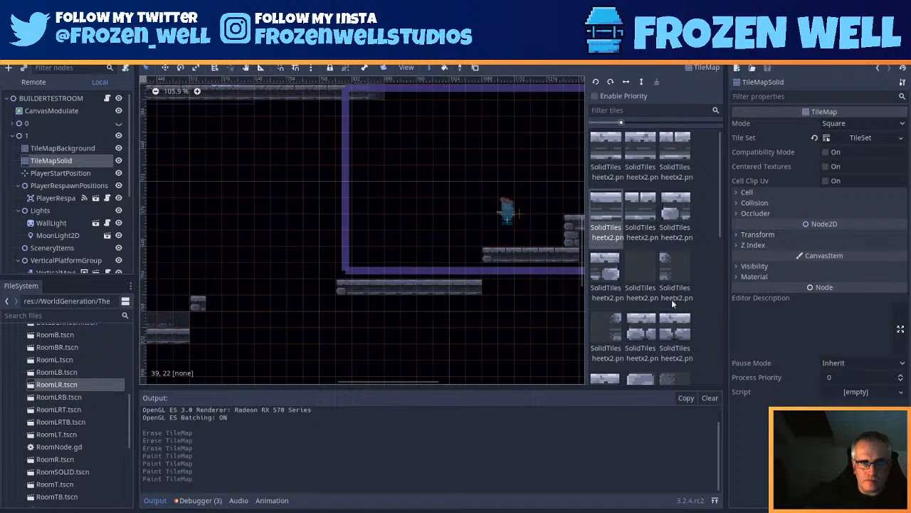
pyautogui.click(633, 176)
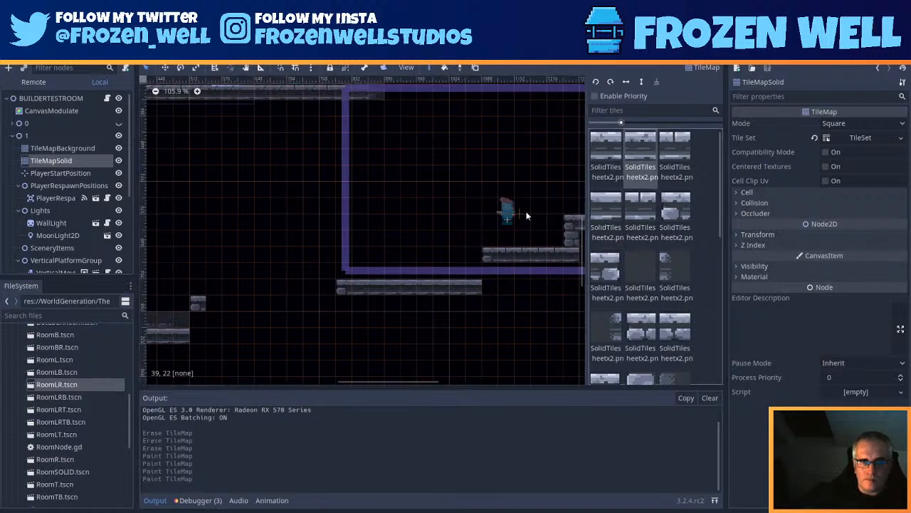
pyautogui.click(493, 286)
# Step: Place the fading end tile SolidTilesheetx2.png 8 at the platform's far end, at cell 35, 22
pyautogui.click(676, 269)
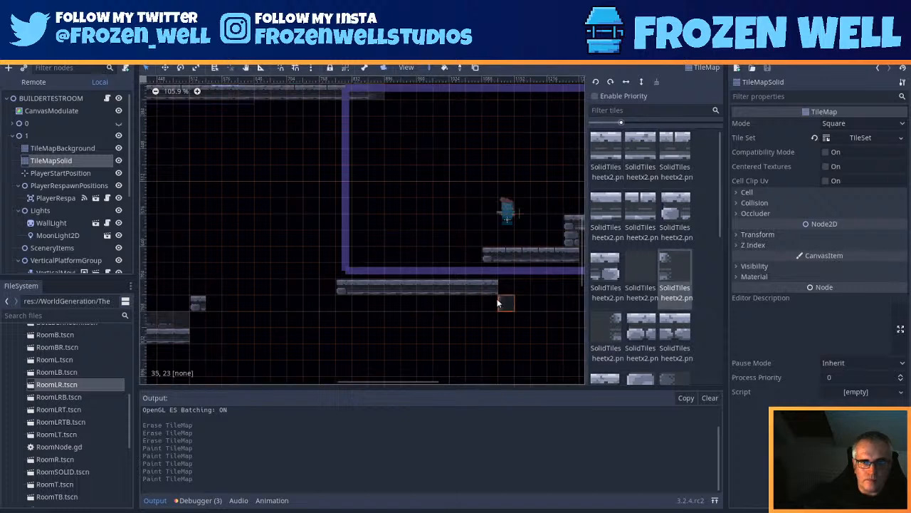
pyautogui.click(502, 288)
pyautogui.scroll(-3, 696, 310)
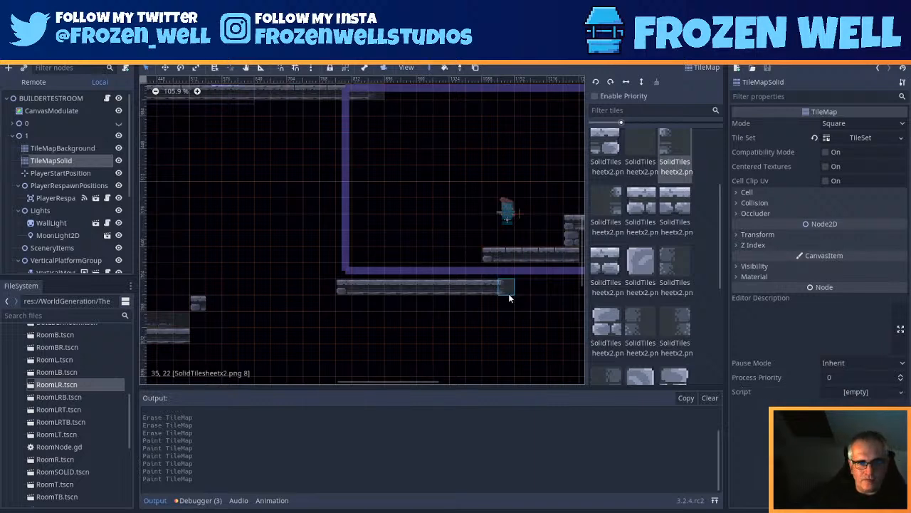
pyautogui.scroll(5, 507, 285)
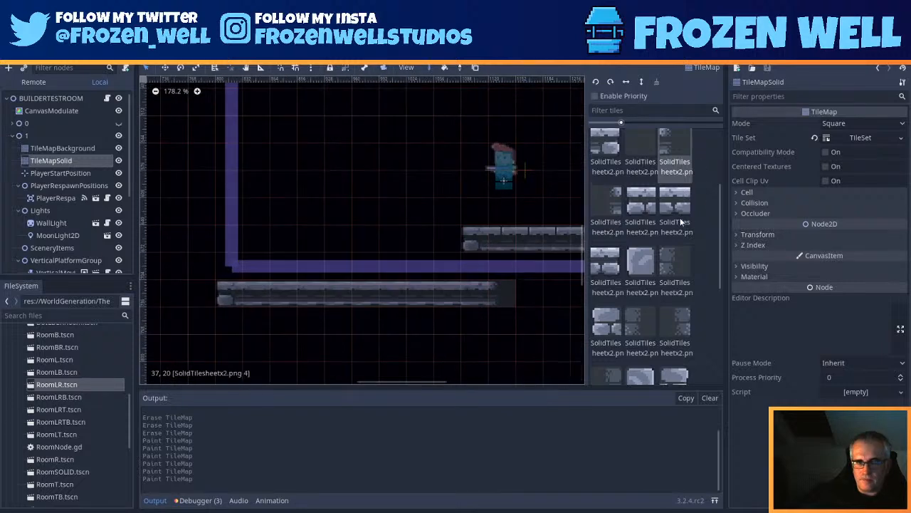
# Step: Place a brick wall tile beneath the upper step at cell 34, 21 and a fading brick tile beside it at cell 35, 21
pyautogui.scroll(-3, 682, 229)
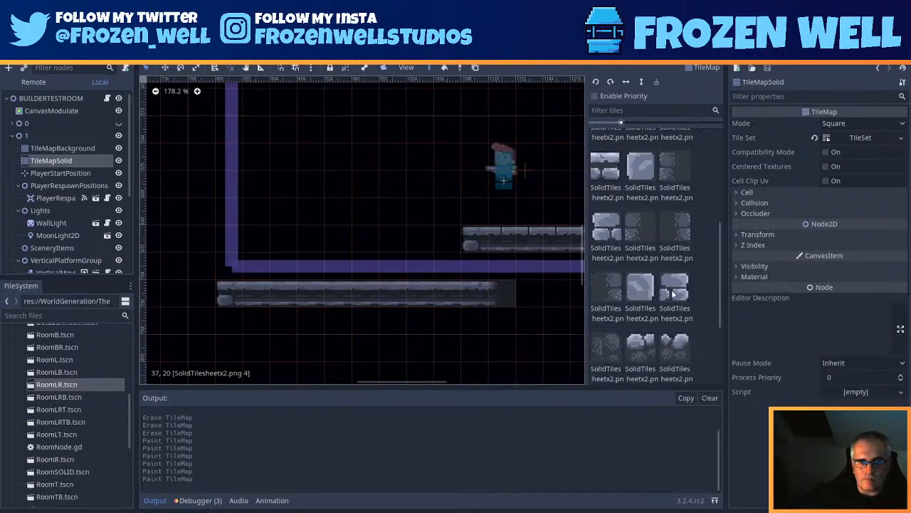
pyautogui.click(614, 174)
pyautogui.click(478, 265)
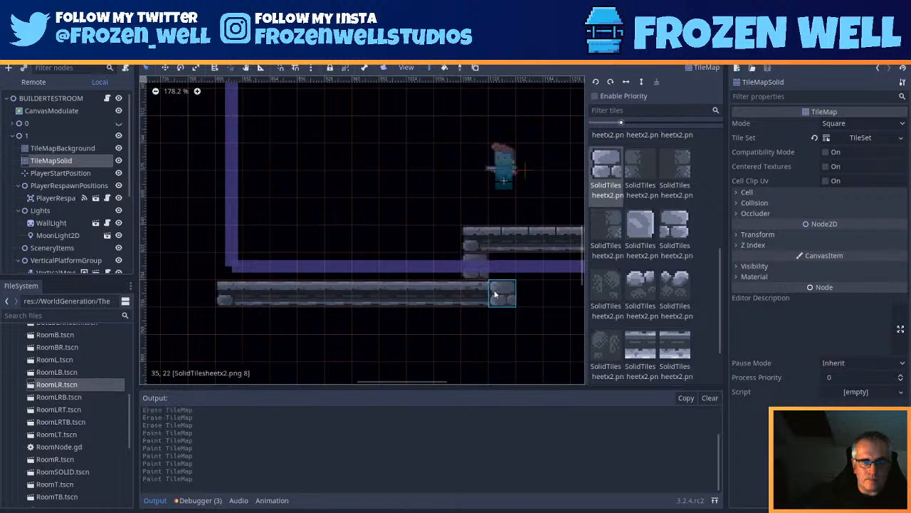
pyautogui.click(639, 171)
pyautogui.hscroll(-5, 487, 285)
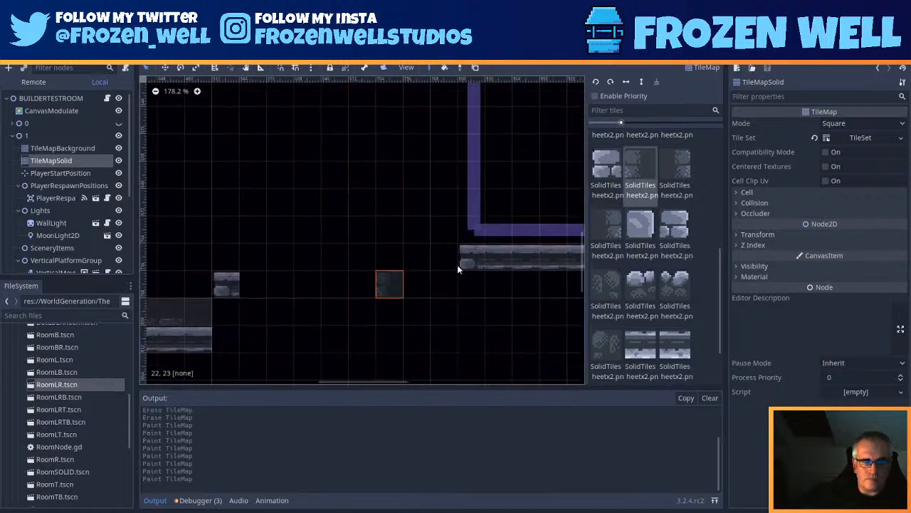
# Step: Place brick wall tiles under the lower step edges at cells 25, 23 and 16, 24, with fading brick tiles at 26, 23 and 17, 24
pyautogui.click(605, 165)
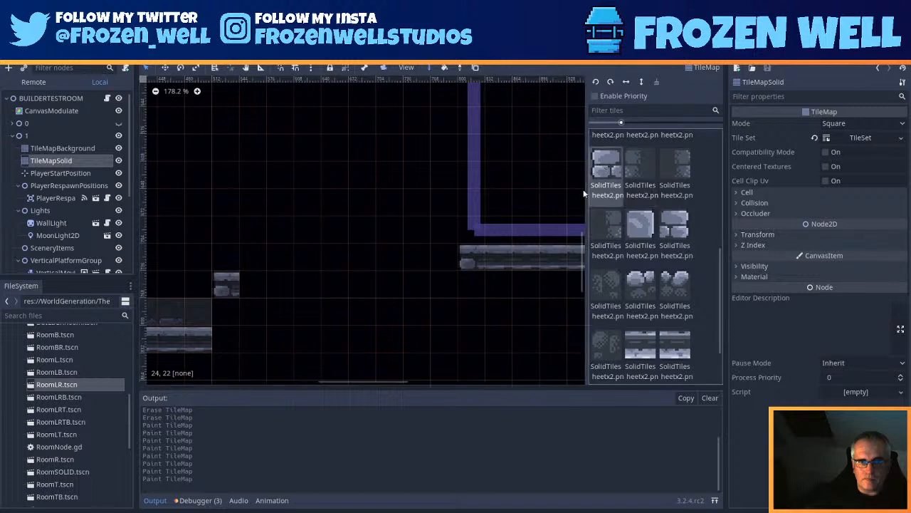
pyautogui.click(461, 273)
pyautogui.click(223, 307)
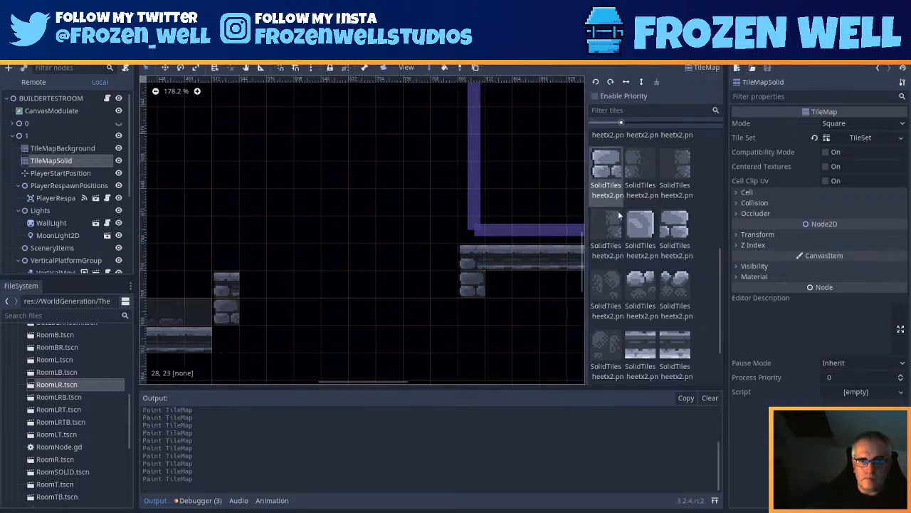
pyautogui.click(627, 182)
pyautogui.click(487, 282)
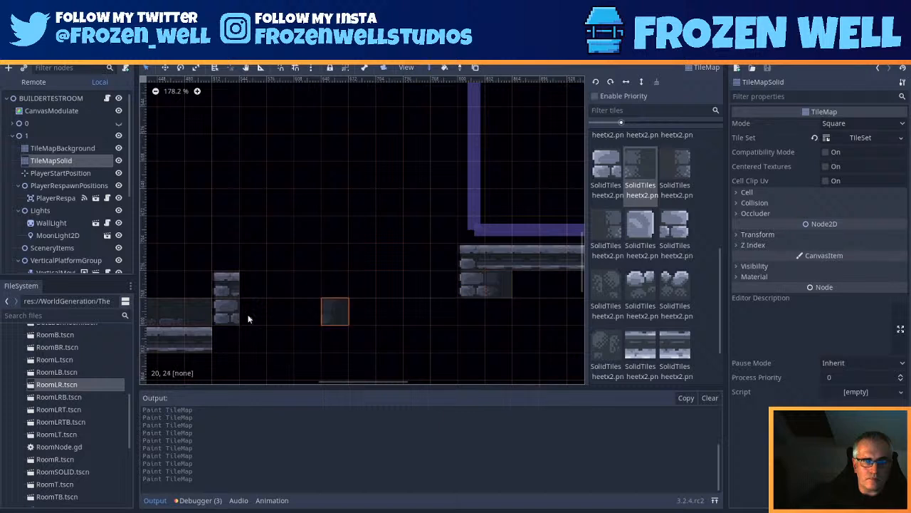
# Step: Paint SolidTilesheetx2.png 0 floor tiles along row 23 from column 17 through column 24
pyautogui.click(648, 341)
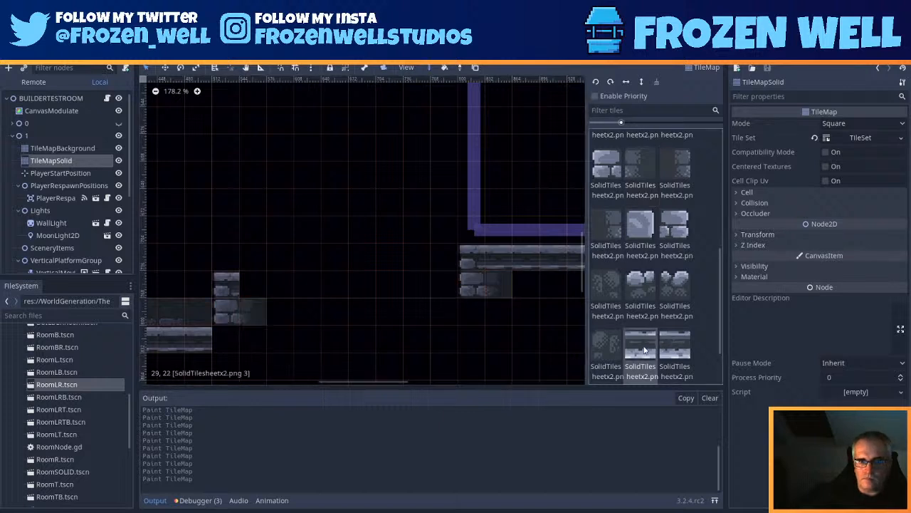
pyautogui.scroll(5, 645, 255)
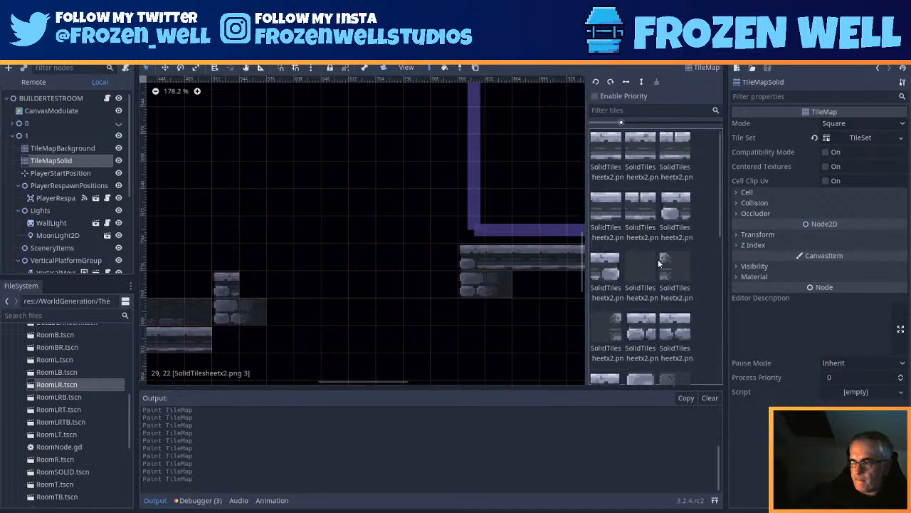
pyautogui.click(624, 153)
pyautogui.moveTo(256, 282); pyautogui.dragTo(445, 285)
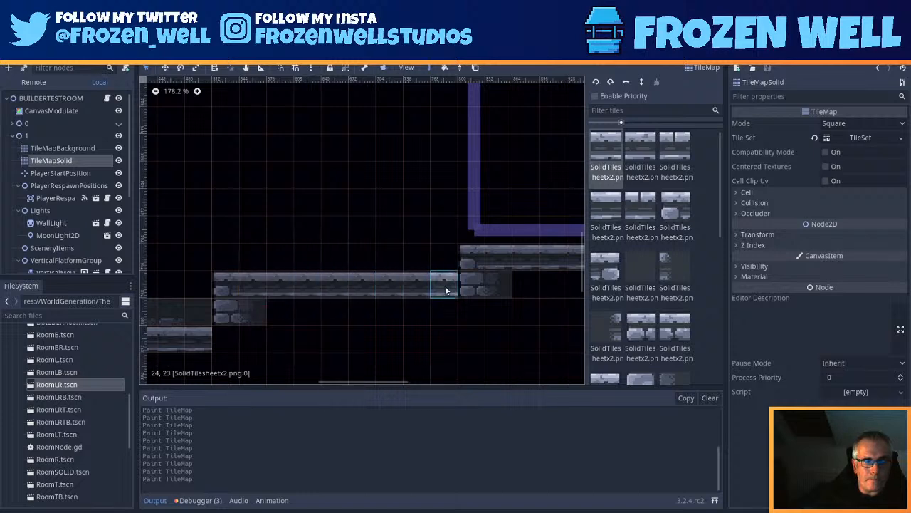
# Step: Extend the lower floors beneath the steps at cells 25, 23 and 16, 25, ending them with fading SolidTilesheetx2.png 8 tiles
pyautogui.moveTo(348, 337); pyautogui.dragTo(418, 317, button='middle')
pyautogui.moveTo(522, 281); pyautogui.dragTo(420, 290, button='middle')
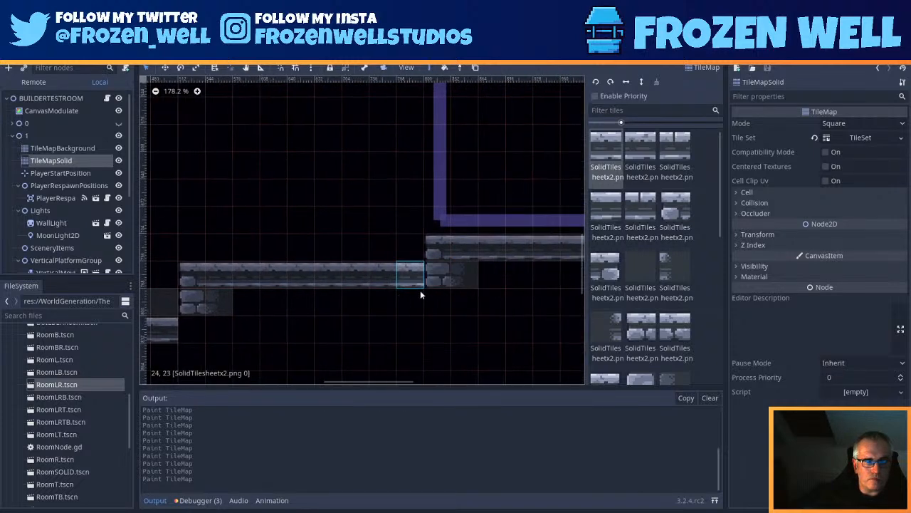
pyautogui.moveTo(268, 309); pyautogui.dragTo(326, 302, button='middle')
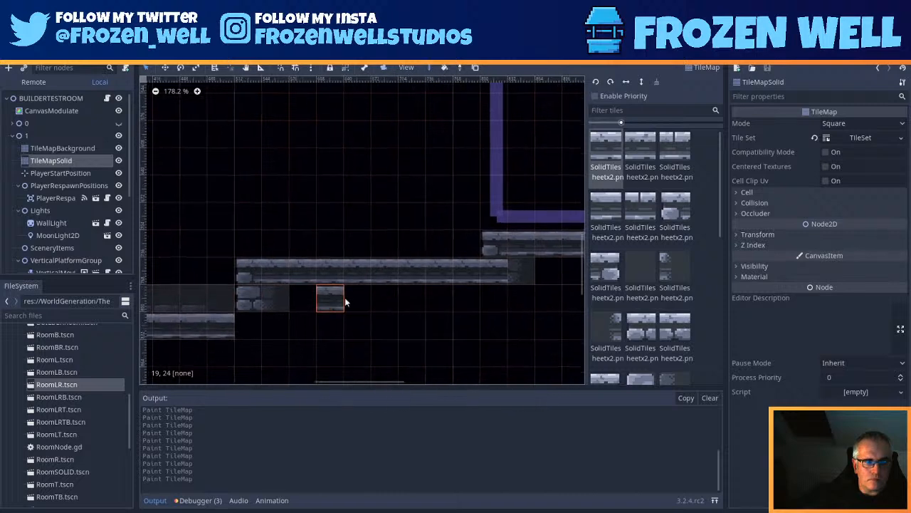
pyautogui.scroll(-2, 400, 336)
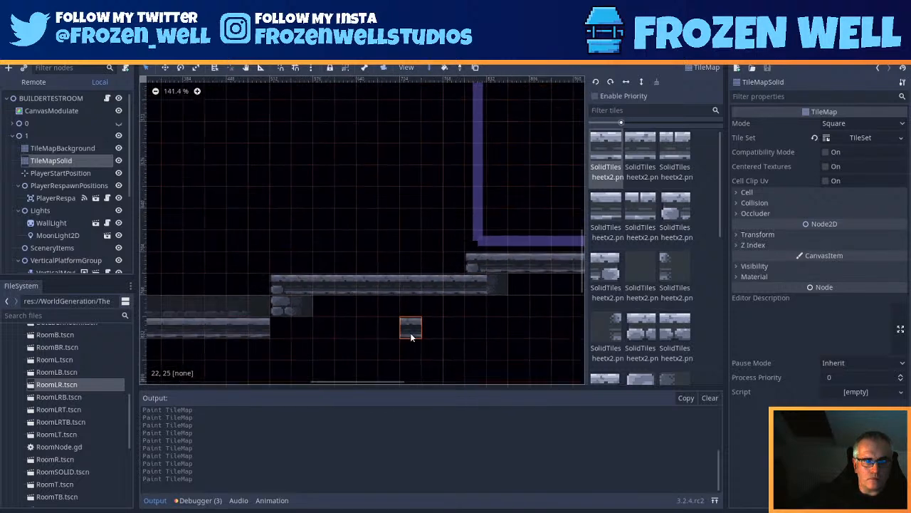
pyautogui.click(676, 269)
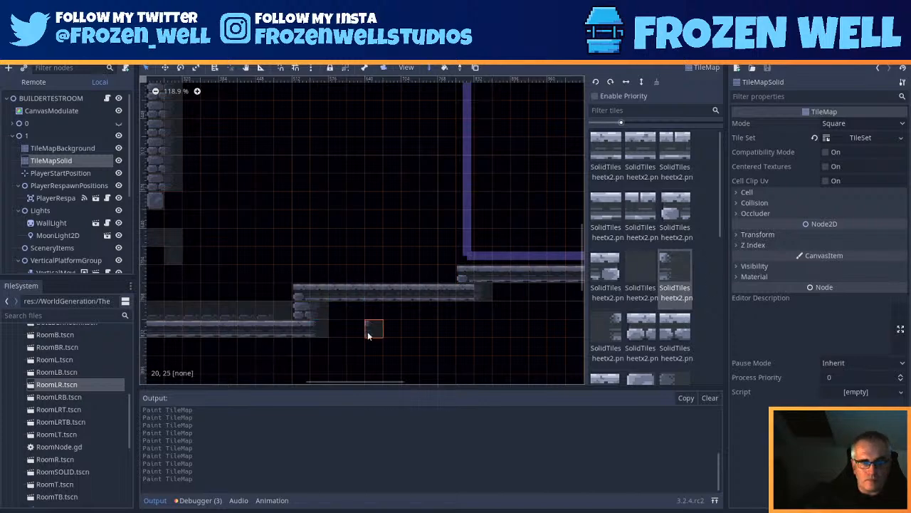
# Step: Fill the gap in the uppermost platform at cell 43, 18 with a SolidTilesheetx2.png 3 tile
pyautogui.scroll(-3, 365, 321)
pyautogui.moveTo(486, 305); pyautogui.dragTo(236, 314, button='middle')
pyautogui.scroll(3, 250, 313)
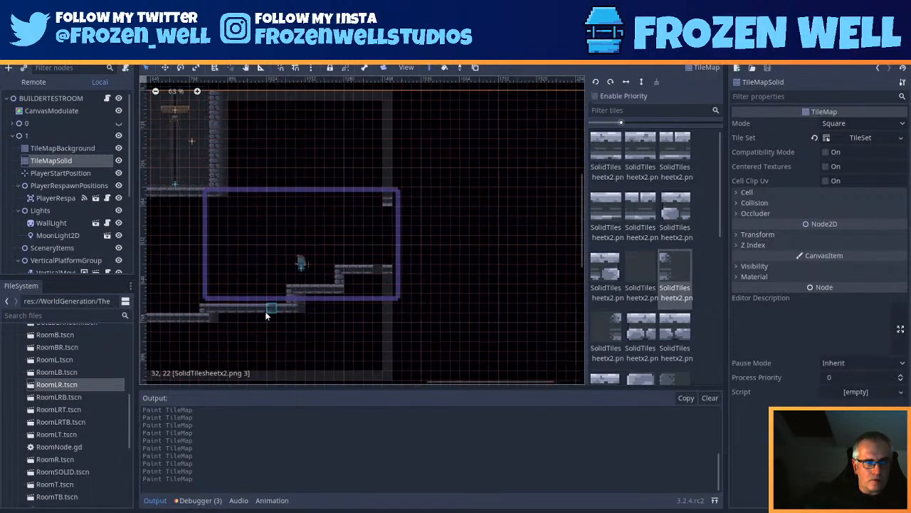
pyautogui.click(606, 214)
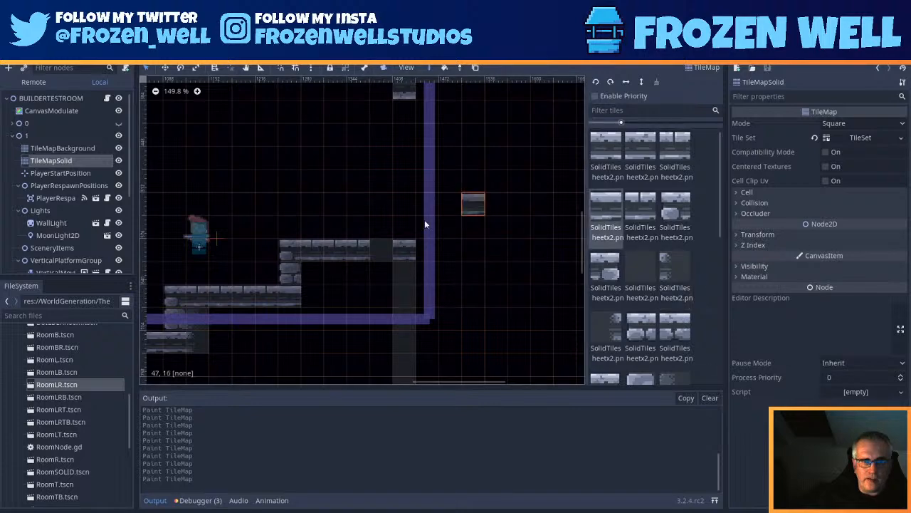
pyautogui.scroll(1, 318, 288)
pyautogui.scroll(-1, 319, 289)
pyautogui.moveTo(312, 301); pyautogui.dragTo(464, 279, button='middle')
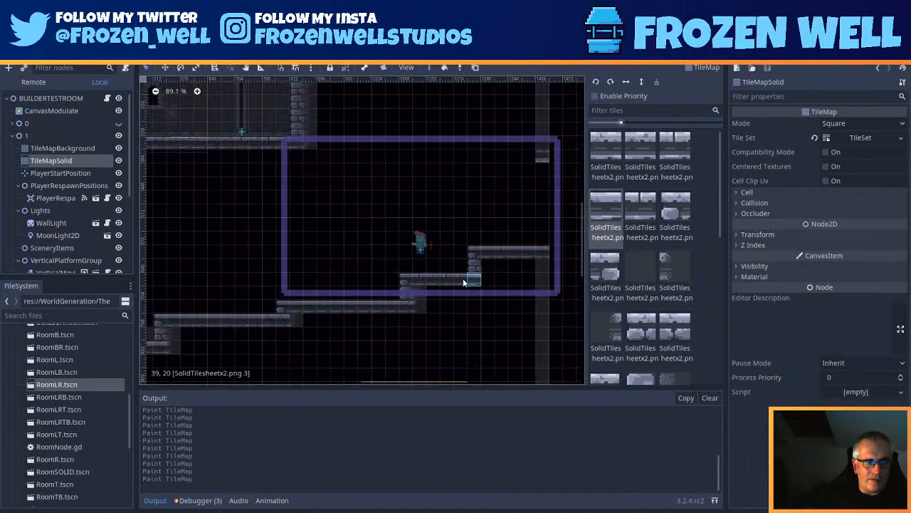
# Step: Examine the whole room layout, comparing the stepped floor with the unfinished ceiling area above it
pyautogui.scroll(-2, 378, 303)
pyautogui.moveTo(318, 320); pyautogui.dragTo(417, 324, button='middle')
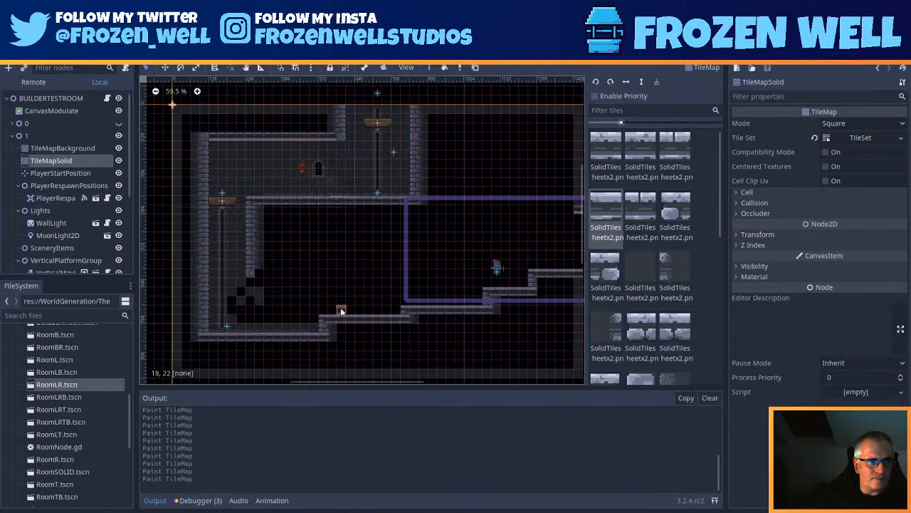
pyautogui.moveTo(340, 307); pyautogui.dragTo(378, 309, button='middle')
pyautogui.moveTo(491, 288); pyautogui.dragTo(323, 329, button='middle')
pyautogui.scroll(3, 427, 281)
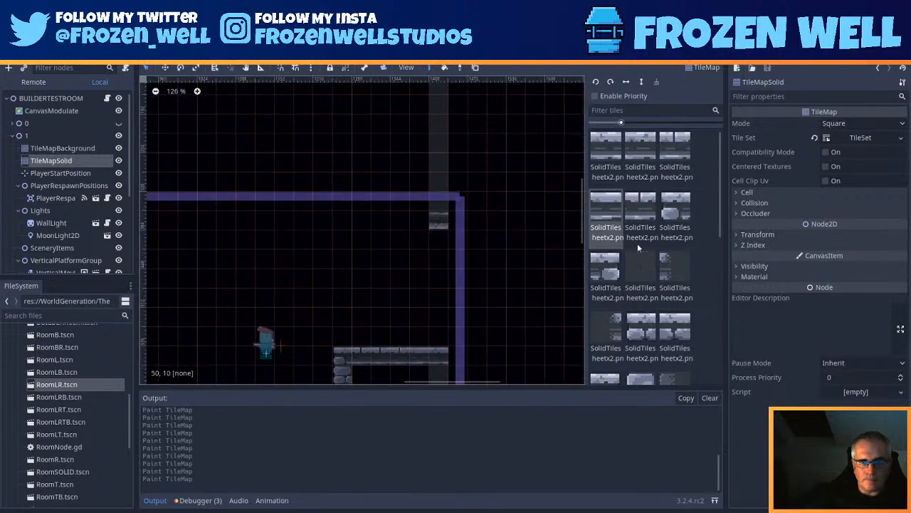
pyautogui.scroll(-3, 637, 242)
pyautogui.click(640, 341)
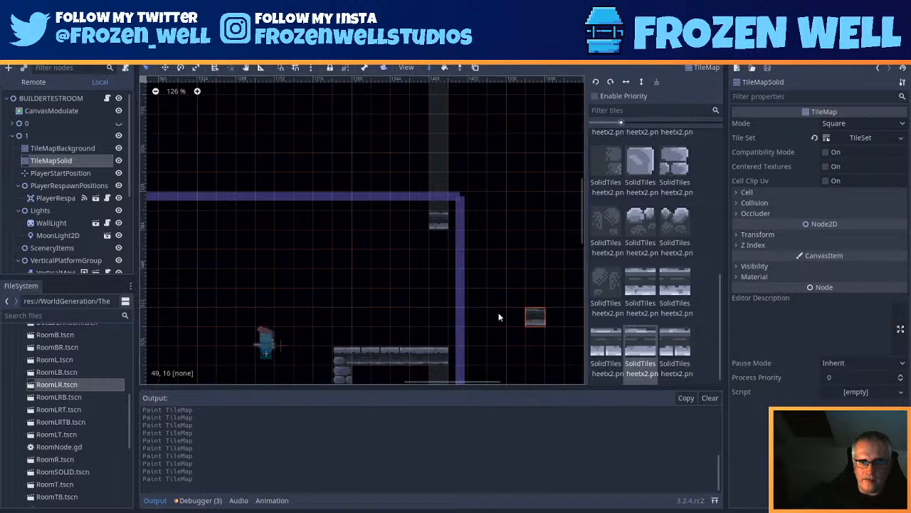
pyautogui.scroll(-2, 346, 294)
pyautogui.moveTo(261, 246); pyautogui.dragTo(399, 334, button='middle')
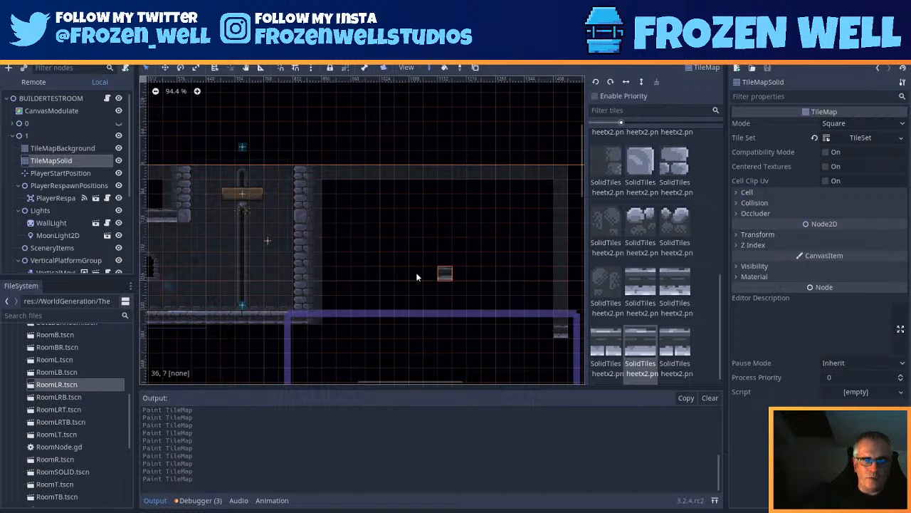
pyautogui.scroll(-1, 417, 311)
pyautogui.scroll(-1, 445, 332)
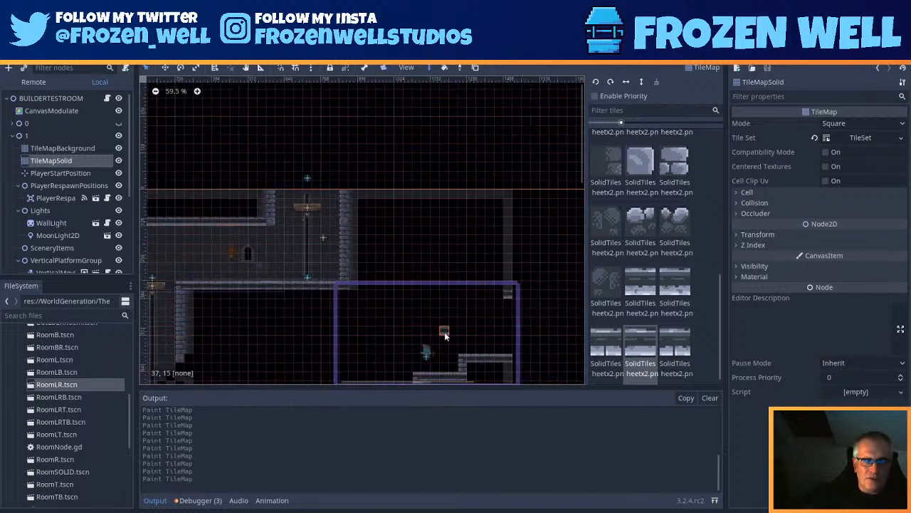
pyautogui.moveTo(441, 339); pyautogui.dragTo(427, 242, button='middle')
pyautogui.moveTo(321, 256); pyautogui.dragTo(428, 282, button='middle')
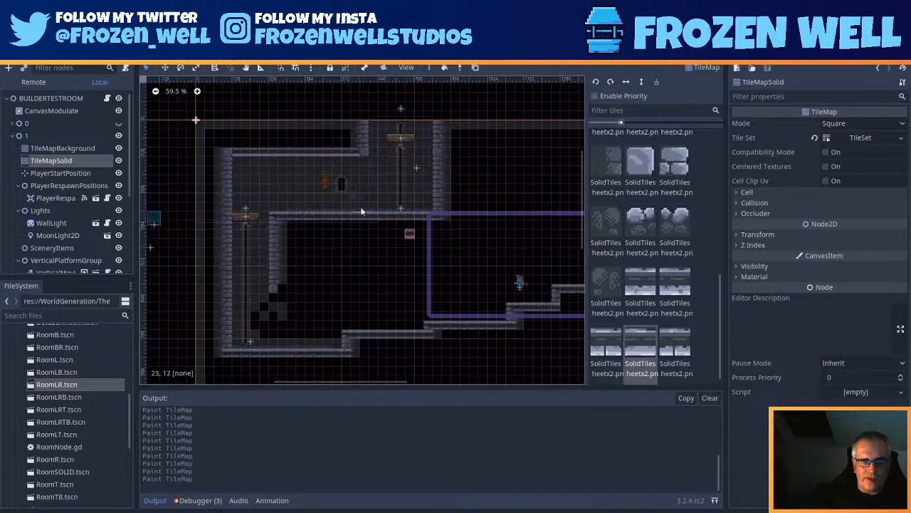
pyautogui.moveTo(484, 244); pyautogui.dragTo(443, 282, button='middle')
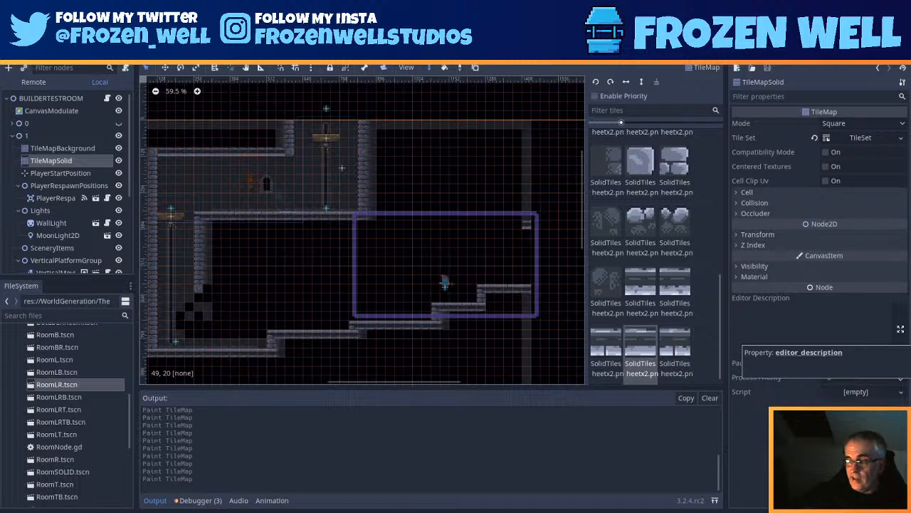
# Step: Paint a row of underside ceiling tiles along row 11 from column 43 to column 36, joining the existing tile at the room's exit
pyautogui.scroll(5, 509, 232)
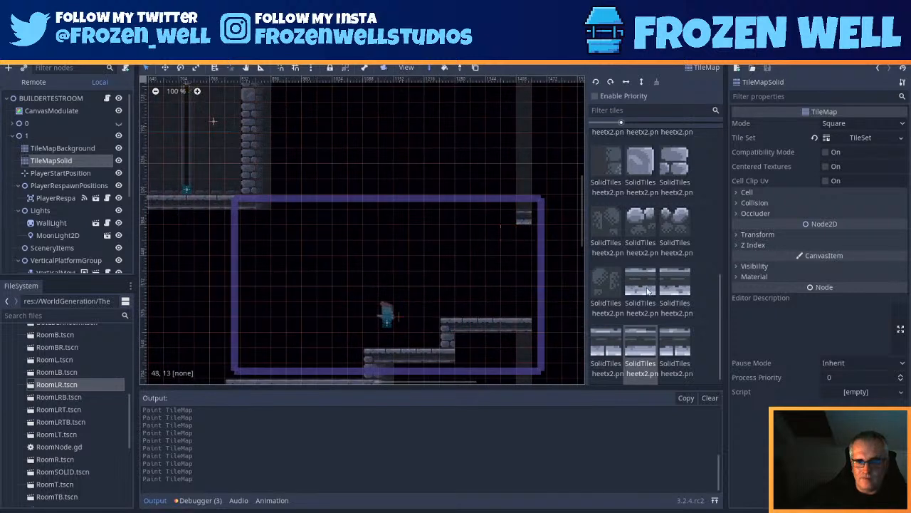
pyautogui.click(674, 290)
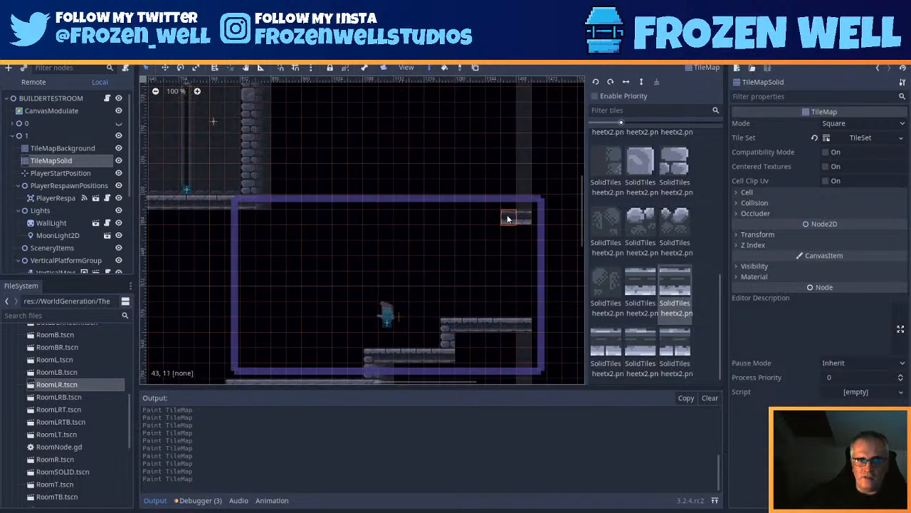
pyautogui.moveTo(507, 218); pyautogui.dragTo(399, 219)
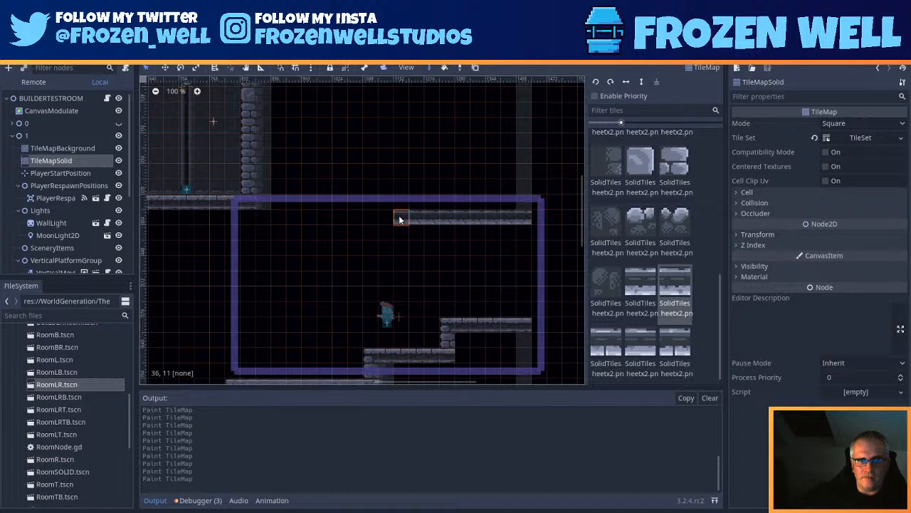
# Step: Paint SolidTilesheetx2.png 28 ceiling tiles along row 18 from column 9 through 13 and along row 16 from column 14 through 16
pyautogui.click(642, 338)
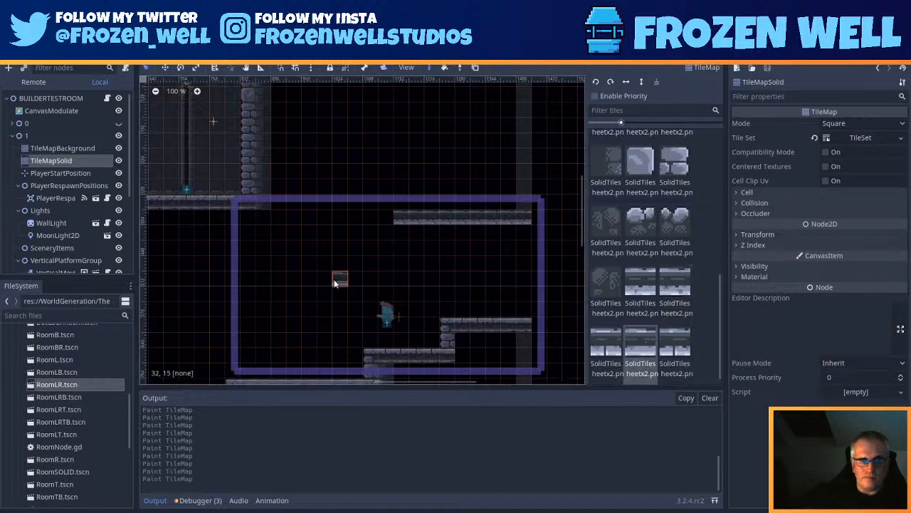
pyautogui.scroll(-4, 334, 279)
pyautogui.moveTo(304, 289); pyautogui.dragTo(361, 277, button='middle')
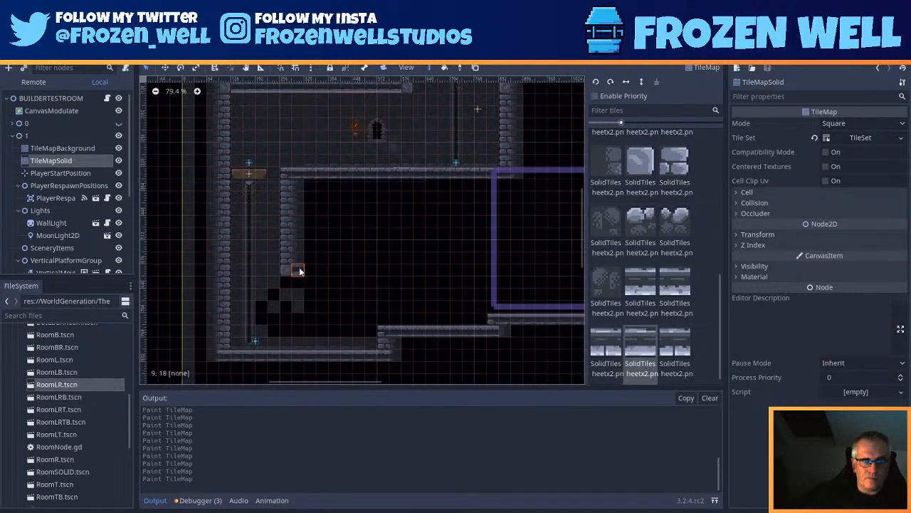
pyautogui.moveTo(299, 268); pyautogui.dragTo(344, 270)
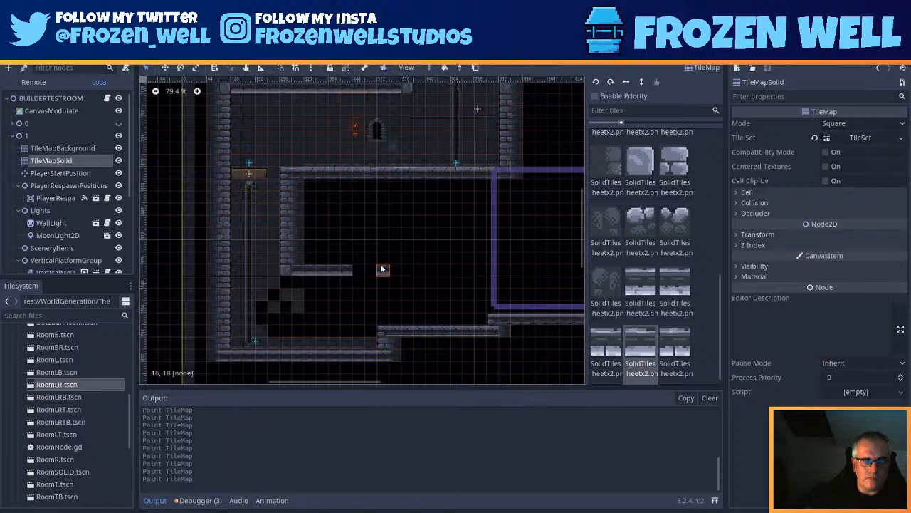
pyautogui.moveTo(377, 246); pyautogui.dragTo(364, 248)
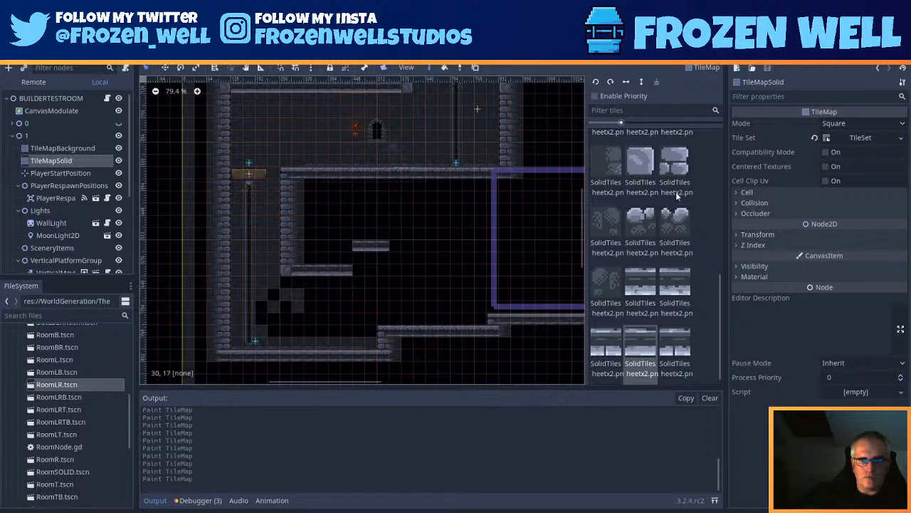
# Step: Connect the two ceiling levels with a smooth corner block at cell 13, 16 and a brick wall tile at cell 13, 17
pyautogui.click(638, 178)
pyautogui.click(346, 246)
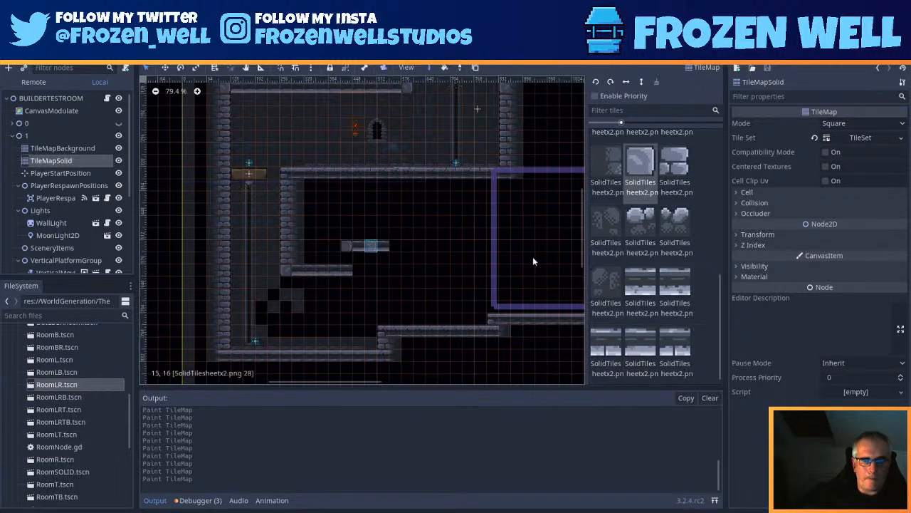
pyautogui.scroll(4, 662, 256)
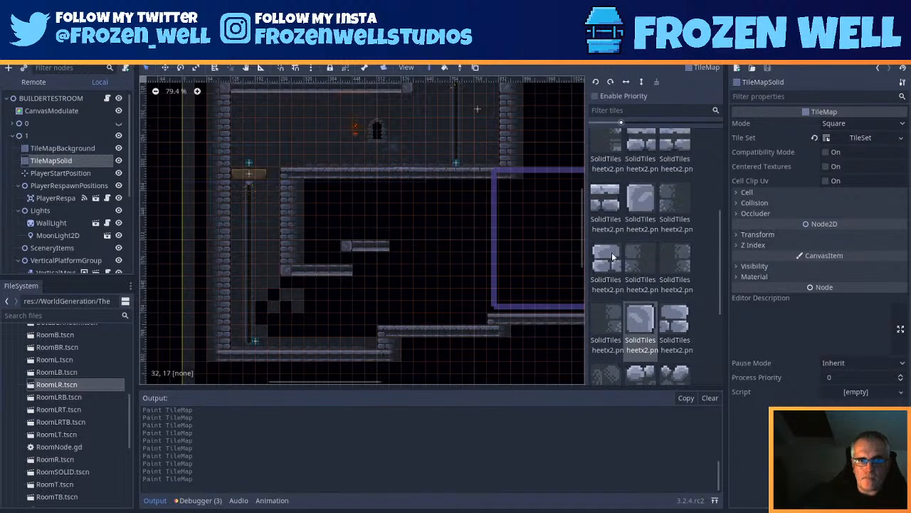
pyautogui.click(674, 322)
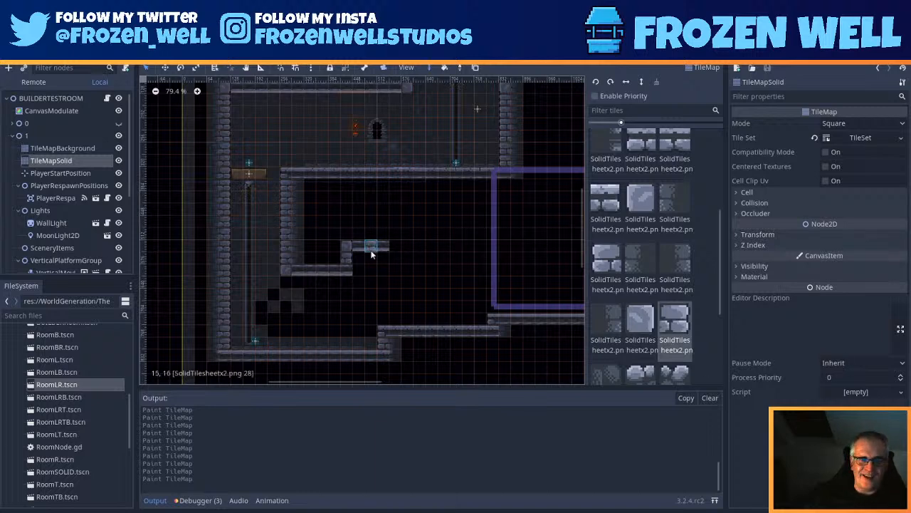
# Step: Place fading brick tiles behind the ceiling step's wall at cells 12, 17 and 12, 16
pyautogui.scroll(3, 371, 248)
pyautogui.scroll(2, 518, 265)
pyautogui.click(675, 268)
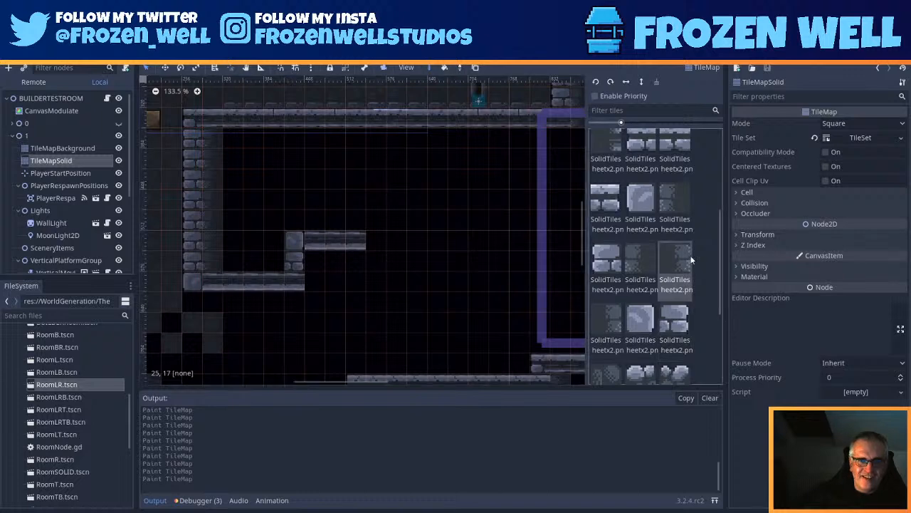
pyautogui.click(278, 262)
pyautogui.click(279, 244)
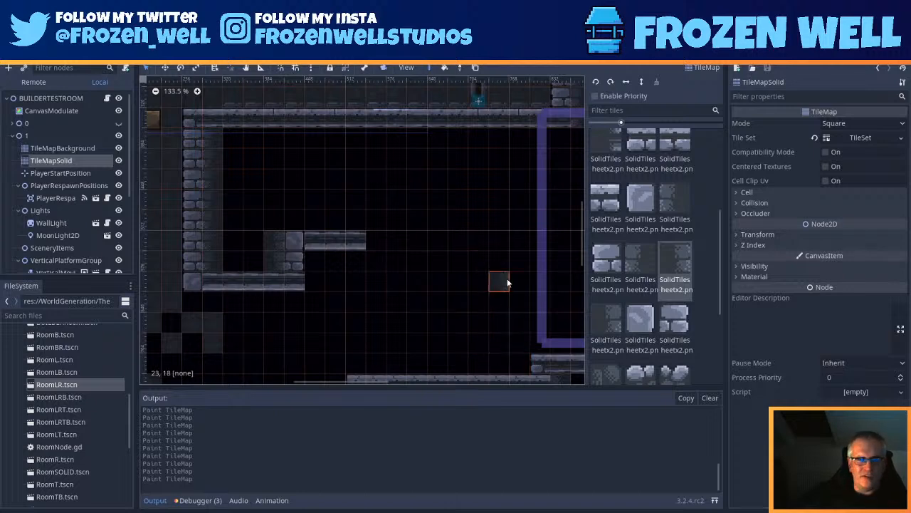
# Step: Paint ceiling tiles along row 11 from column 35 to 30 and along row 13 from column 29 to 17
pyautogui.scroll(-2, 487, 283)
pyautogui.scroll(3, 488, 283)
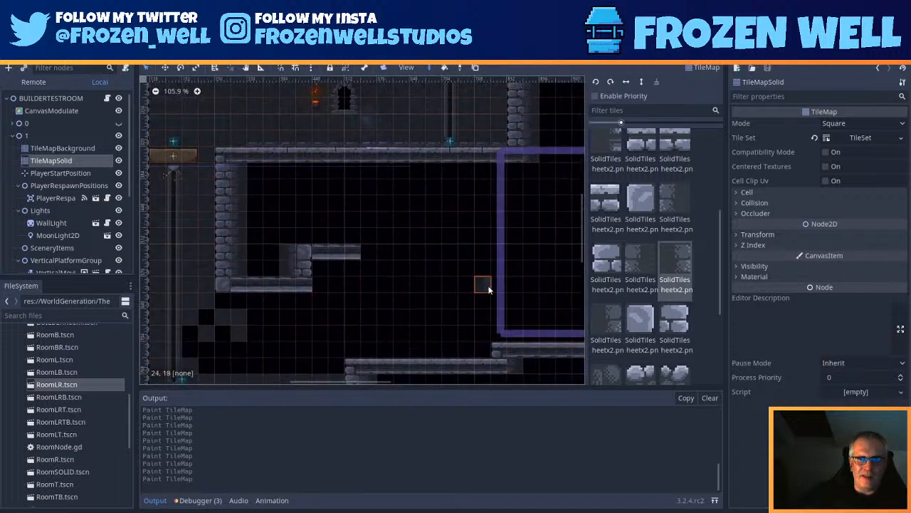
pyautogui.scroll(-7, 377, 280)
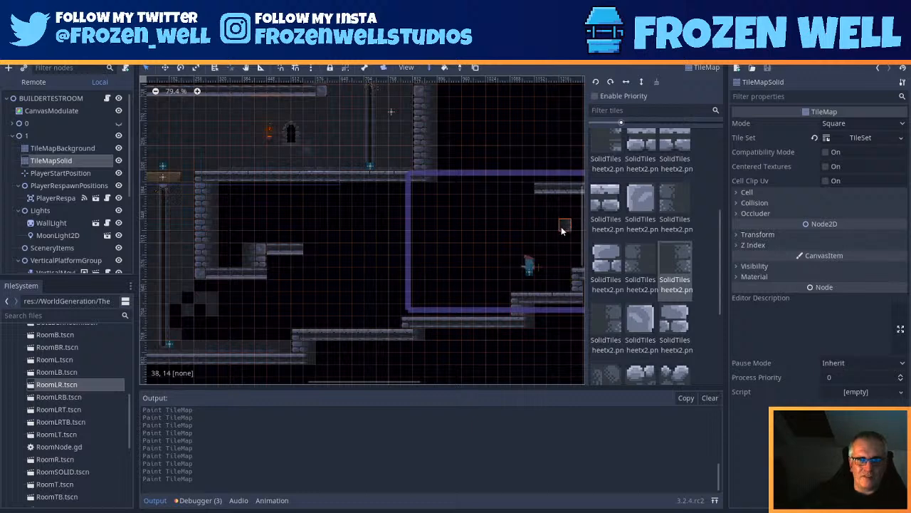
pyautogui.moveTo(557, 227); pyautogui.dragTo(495, 228, button='middle')
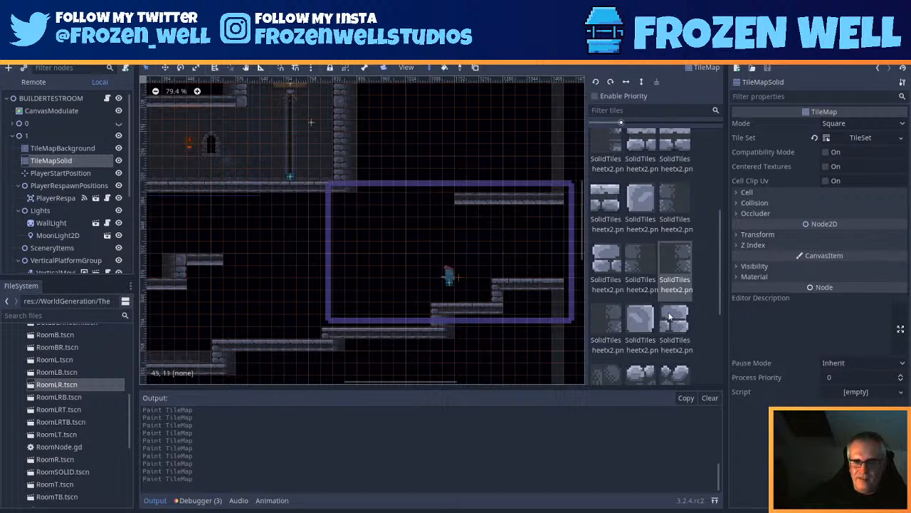
pyautogui.scroll(-1, 626, 304)
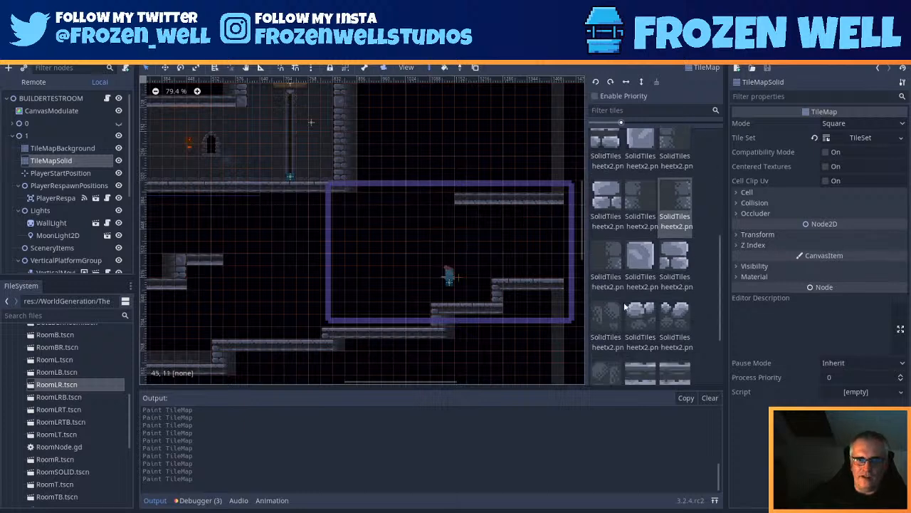
pyautogui.scroll(-2, 660, 345)
pyautogui.click(649, 288)
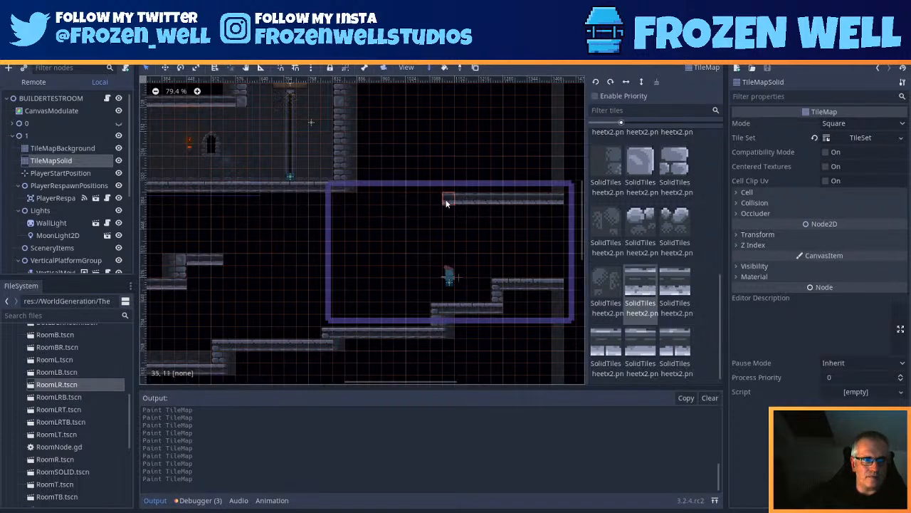
pyautogui.moveTo(446, 203)
pyautogui.mouseDown()
pyautogui.moveTo(385, 203)
pyautogui.moveTo(331, 224)
pyautogui.moveTo(233, 225)
pyautogui.mouseUp()
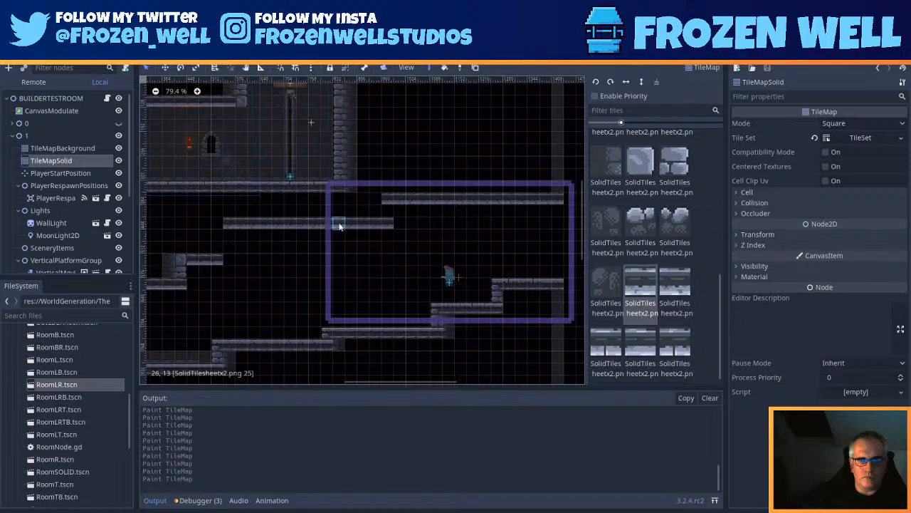
pyautogui.rightClick(386, 224)
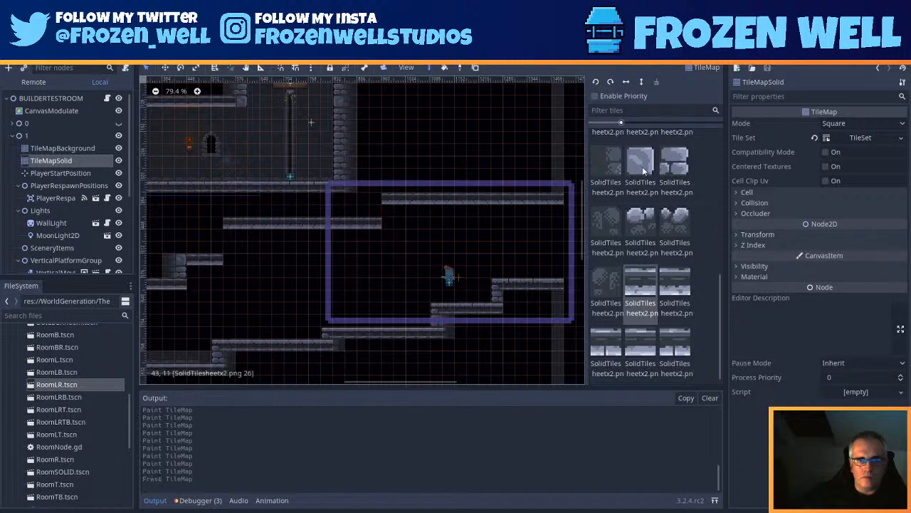
# Step: Join the two upper ceiling levels at column 29 with smooth corner blocks in rows 11 and 13 and a brick wall tile in row 12
pyautogui.click(642, 167)
pyautogui.click(376, 224)
pyautogui.rightClick(375, 224)
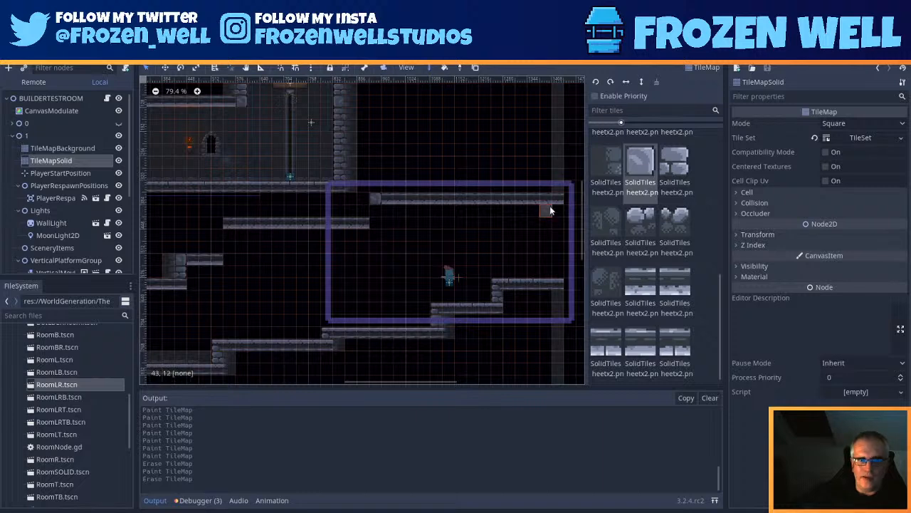
pyautogui.scroll(1, 674, 168)
pyautogui.click(674, 188)
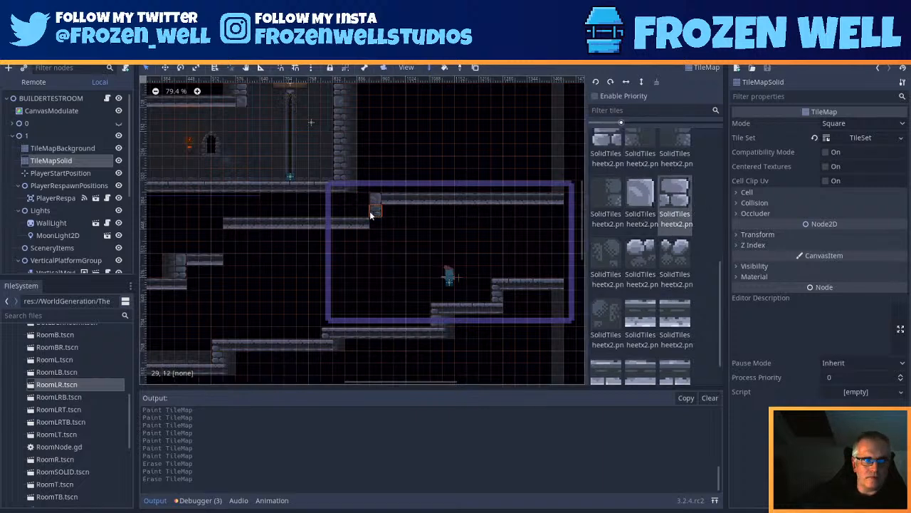
pyautogui.click(369, 211)
pyautogui.click(673, 318)
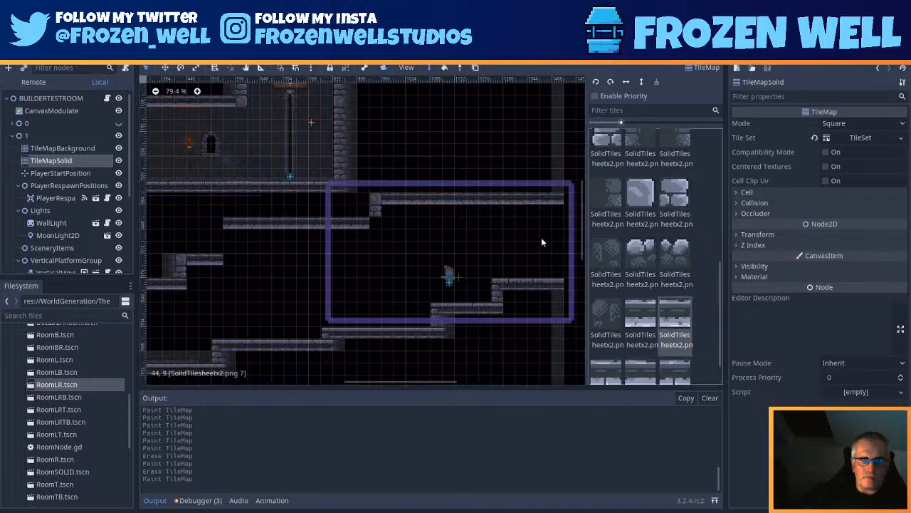
pyautogui.click(642, 213)
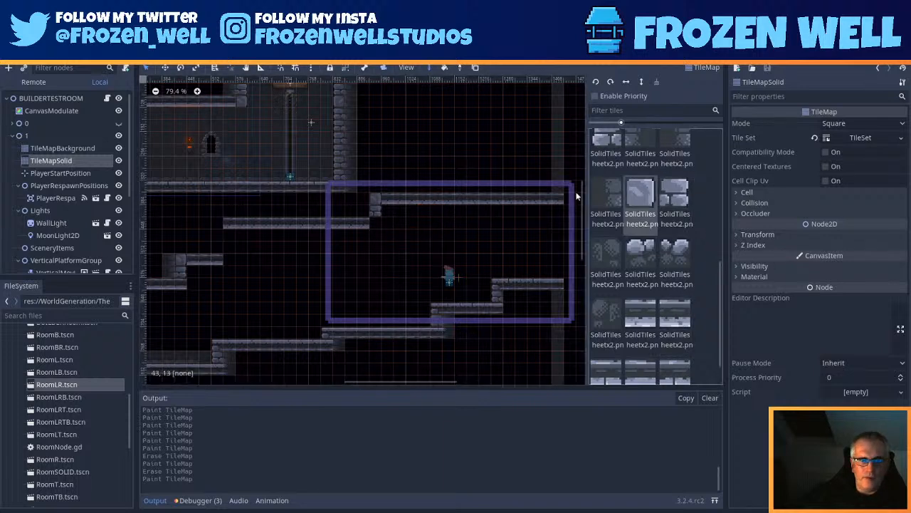
pyautogui.click(374, 222)
# Step: Build the next ceiling step at column 17 with smooth corner blocks in rows 16 and 13 and brick wall tiles in rows 14 and 15
pyautogui.click(225, 256)
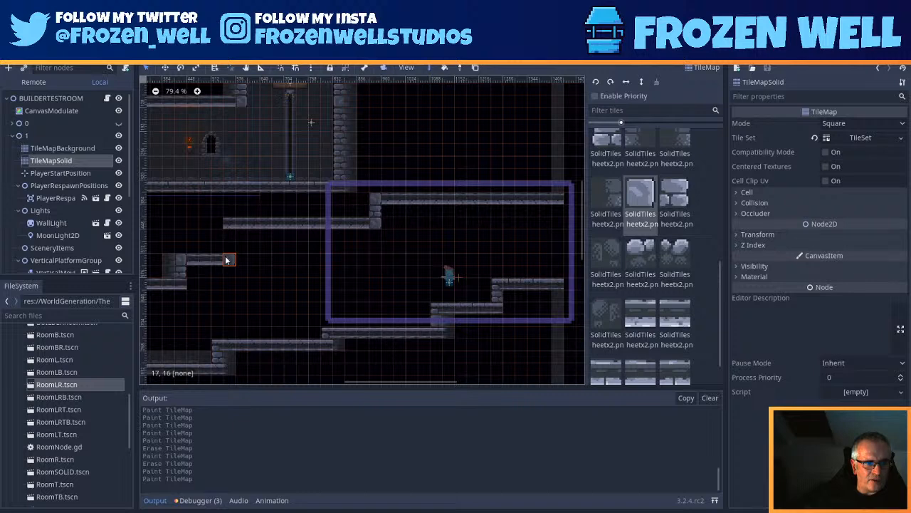
pyautogui.click(654, 308)
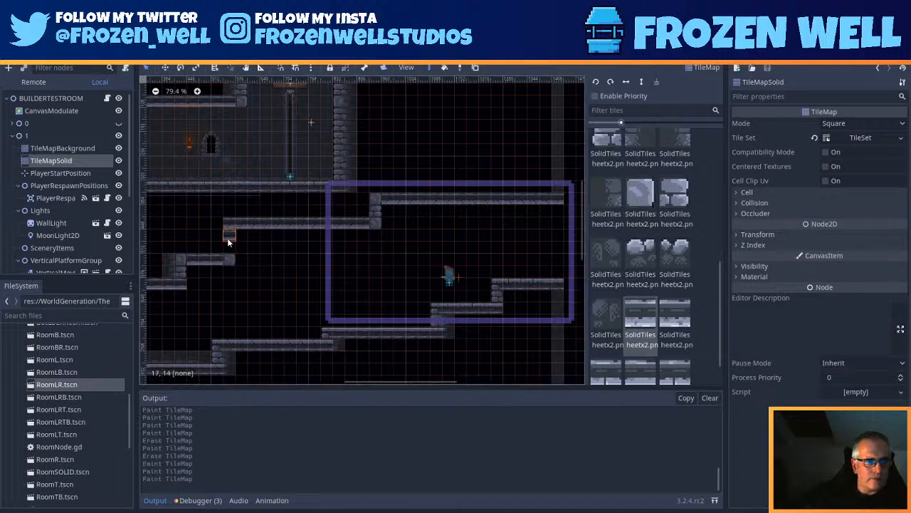
pyautogui.click(675, 194)
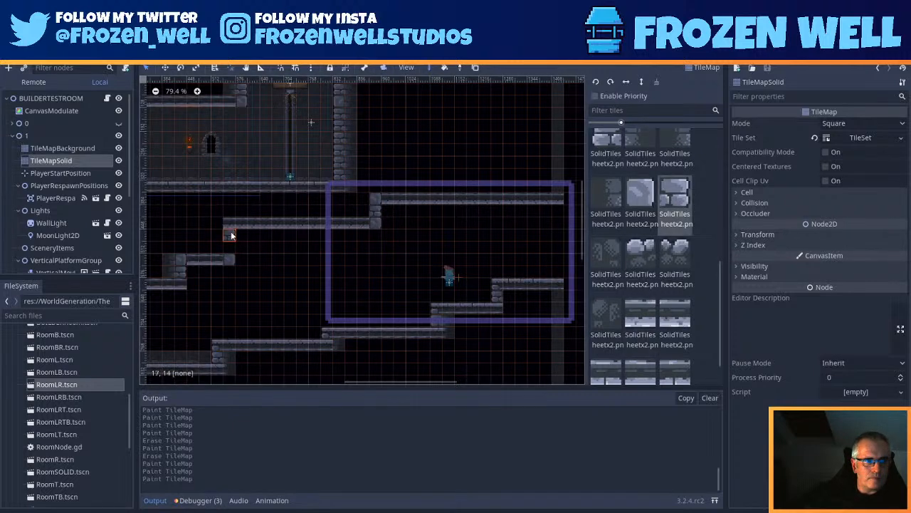
pyautogui.click(231, 235)
pyautogui.click(640, 193)
pyautogui.click(227, 226)
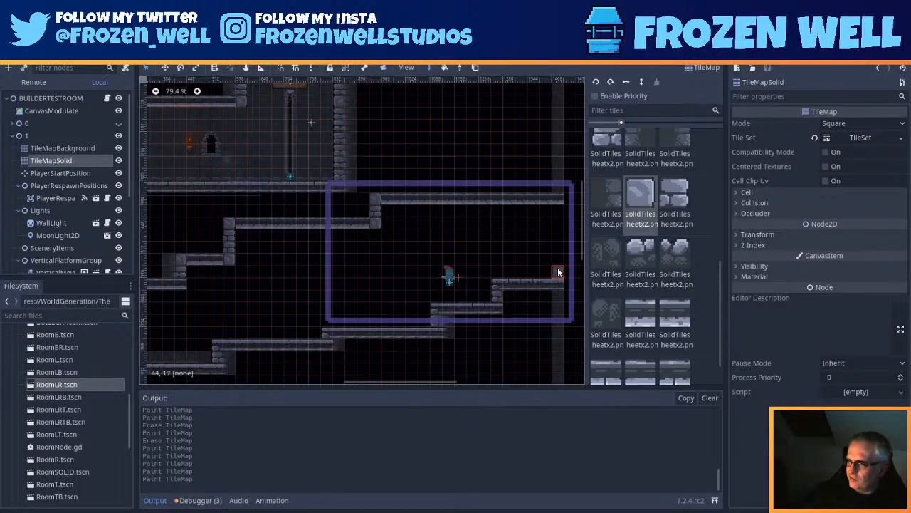
# Step: Look over the stepped ceiling and floor from the room's exit back to the lower platform shaft
pyautogui.moveTo(280, 273); pyautogui.dragTo(315, 260, button='middle')
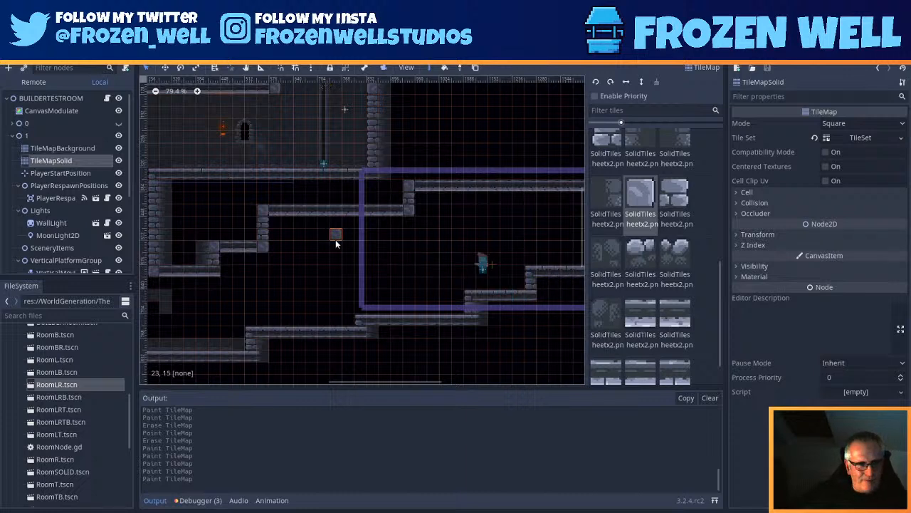
pyautogui.scroll(-1, 336, 244)
pyautogui.moveTo(254, 282); pyautogui.dragTo(291, 272, button='middle')
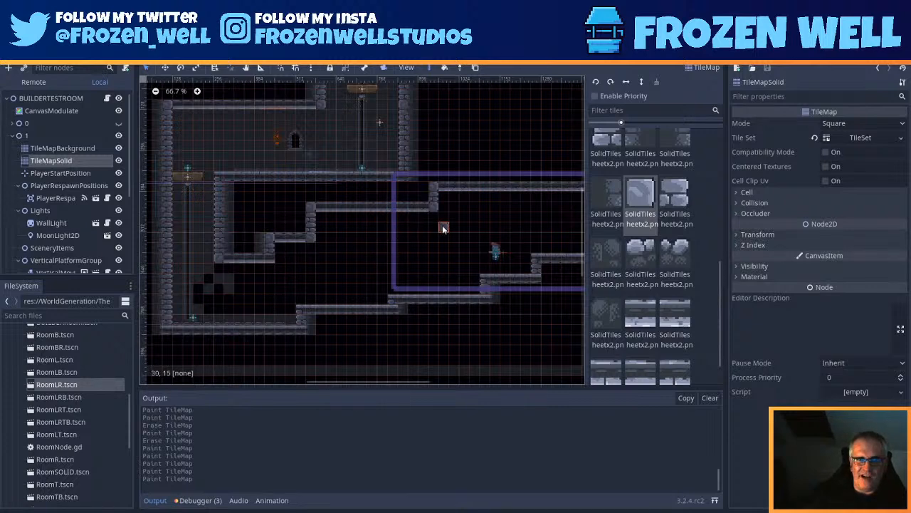
pyautogui.scroll(1, 443, 225)
pyautogui.moveTo(466, 227); pyautogui.dragTo(418, 252, button='middle')
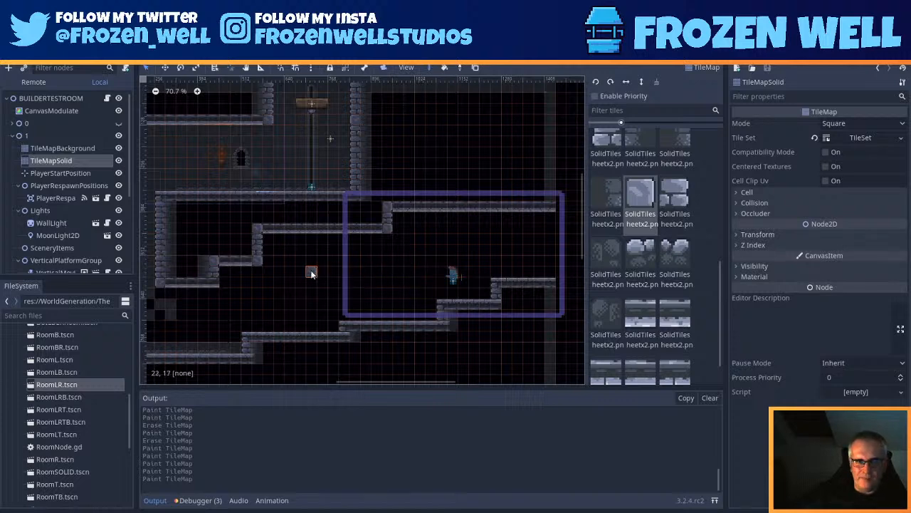
pyautogui.moveTo(322, 269); pyautogui.dragTo(370, 259, button='middle')
pyautogui.moveTo(220, 296); pyautogui.dragTo(347, 279, button='middle')
pyautogui.scroll(3, 361, 277)
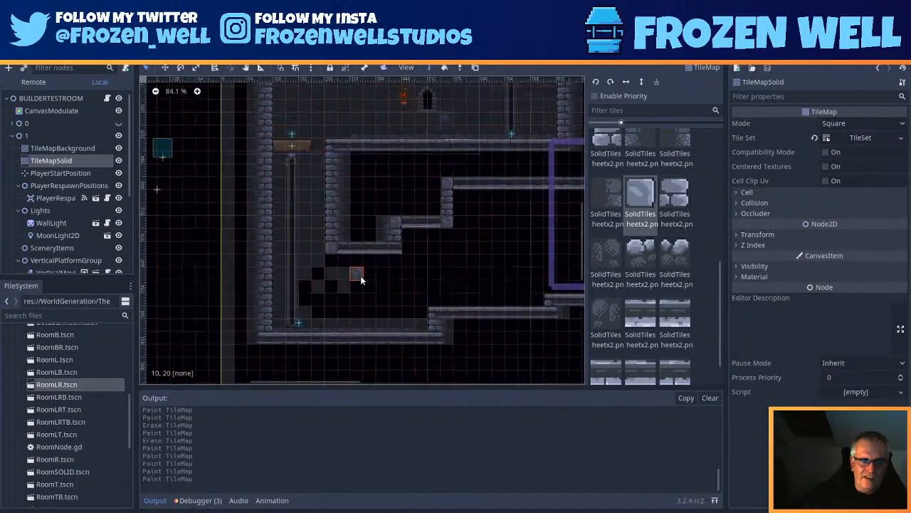
pyautogui.scroll(1, 361, 277)
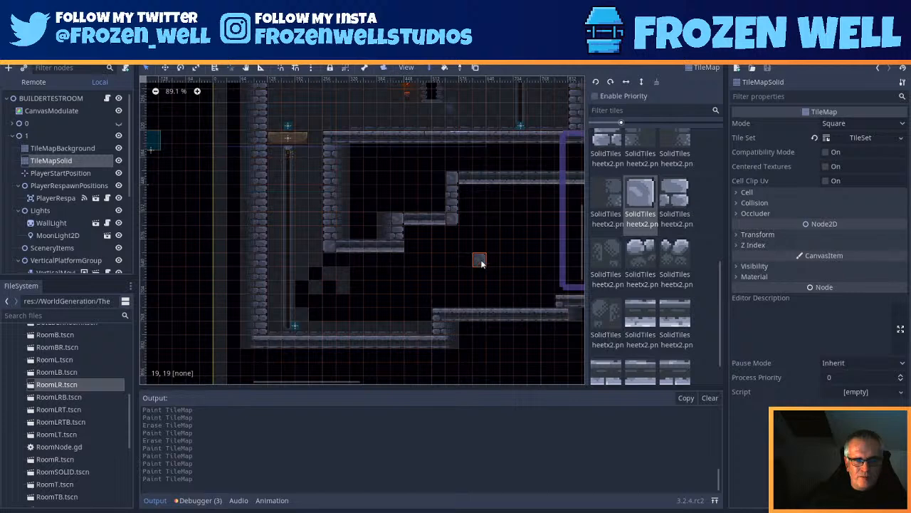
pyautogui.scroll(1, 484, 261)
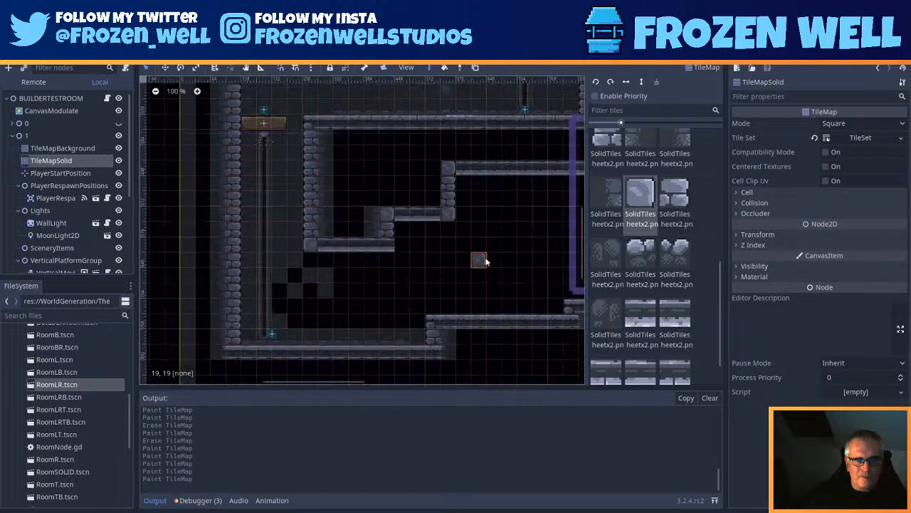
pyautogui.scroll(-1, 474, 261)
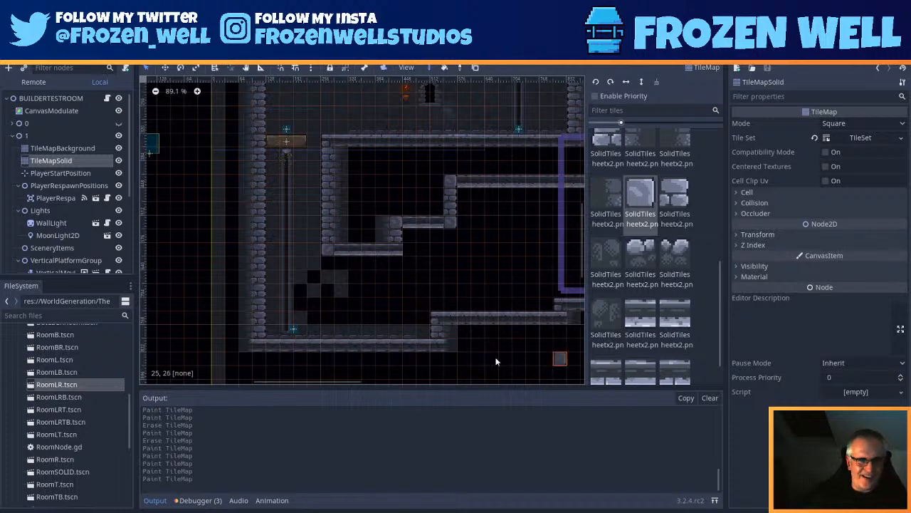
# Step: Try a smooth block at the dark checkered patch beside the lower platform shaft and erase it
pyautogui.click(305, 283)
pyautogui.rightClick(304, 284)
pyautogui.scroll(-1, 489, 266)
pyautogui.moveTo(478, 278); pyautogui.dragTo(307, 304, button='middle')
pyautogui.moveTo(405, 292); pyautogui.dragTo(363, 273, button='middle')
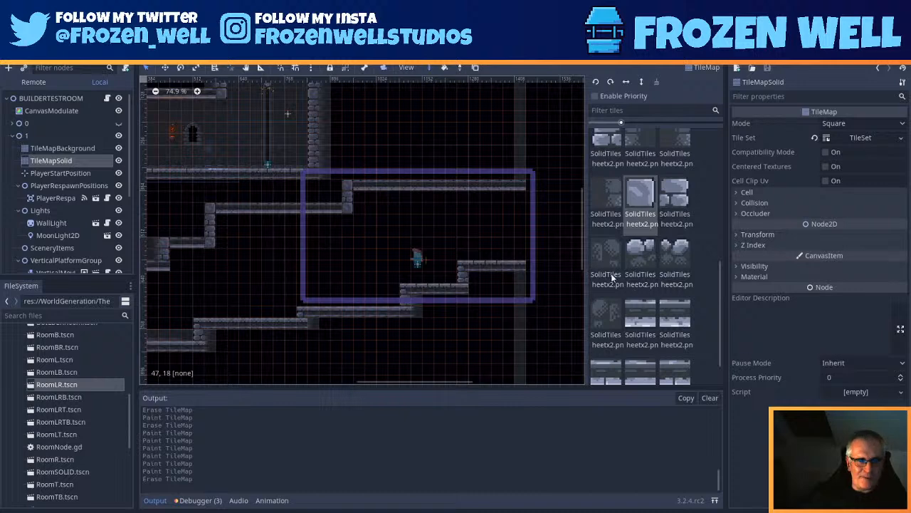
# Step: Look through the available solid tiles and view the whole room layout
pyautogui.moveTo(336, 270); pyautogui.dragTo(433, 258, button='middle')
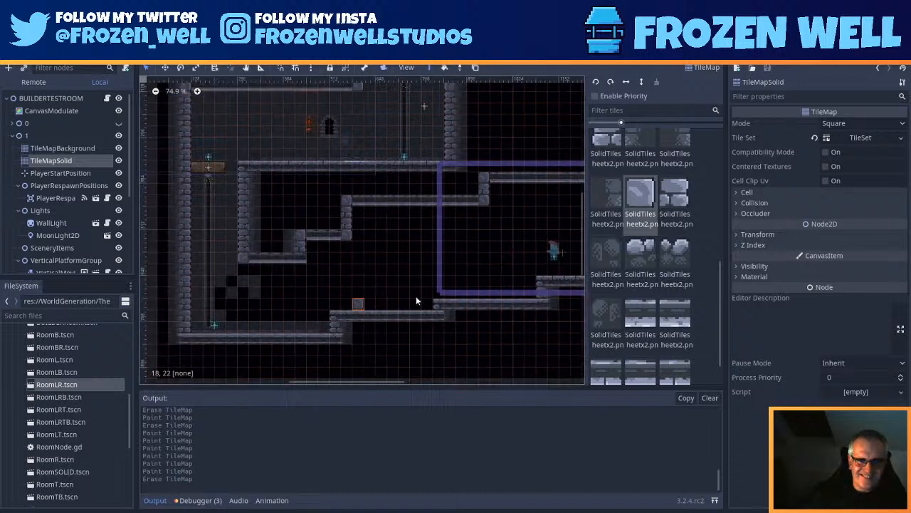
pyautogui.scroll(3, 644, 227)
pyautogui.scroll(-2, 649, 226)
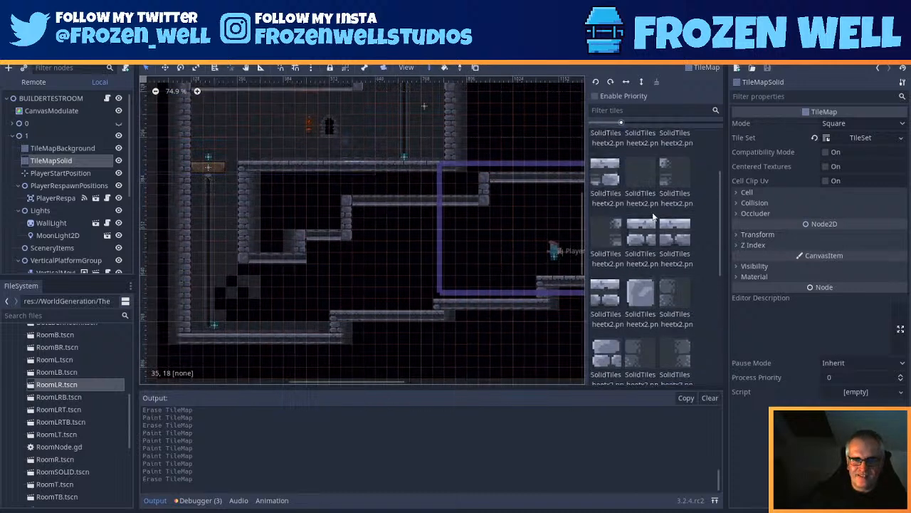
pyautogui.scroll(2, 670, 264)
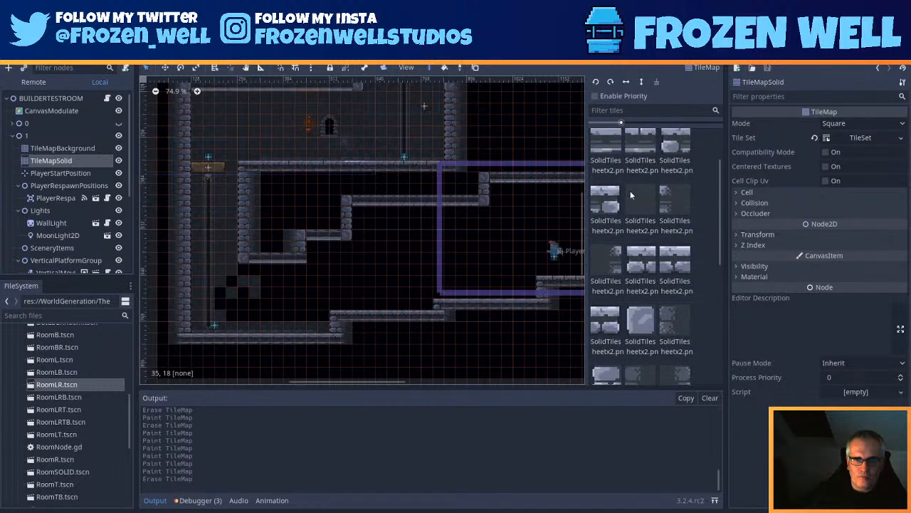
pyautogui.scroll(1, 666, 255)
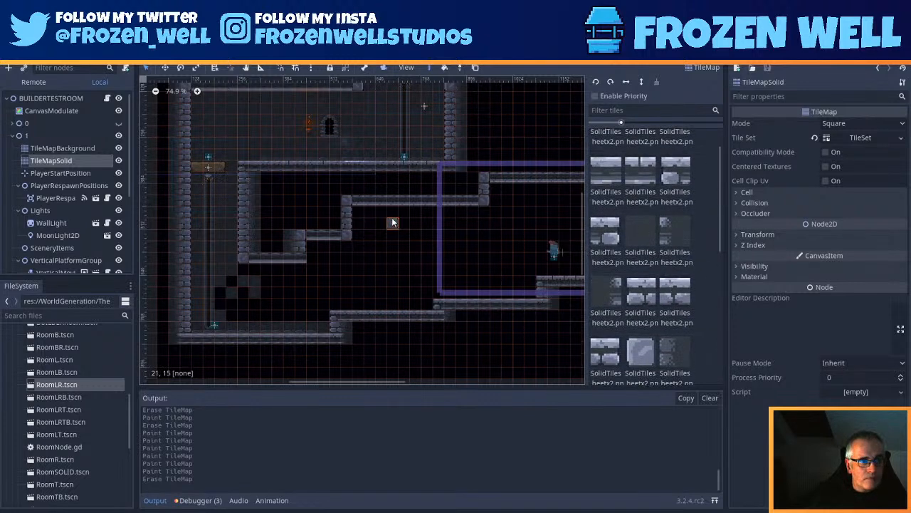
pyautogui.scroll(-2, 321, 244)
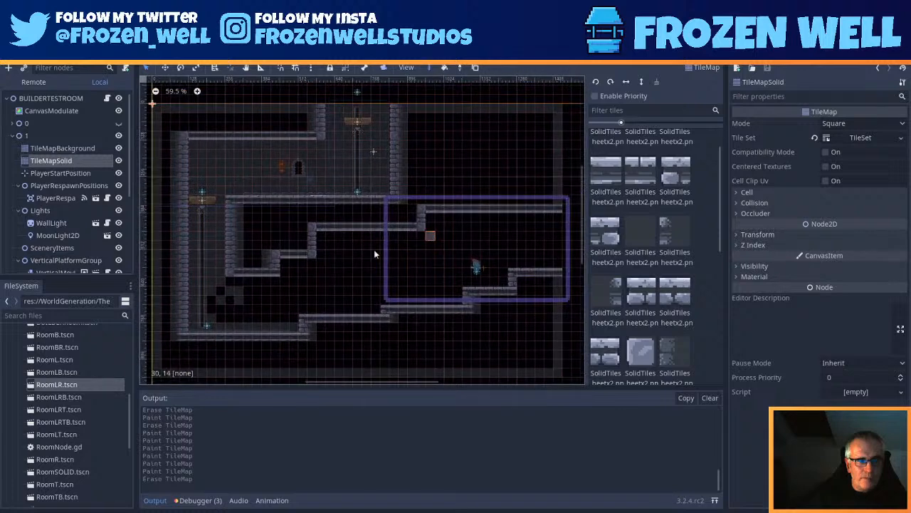
# Step: Look through the project's Scenery folder for items to furnish the room, collapsing the Hazards and The Rooms folders
pyautogui.scroll(5, 102, 411)
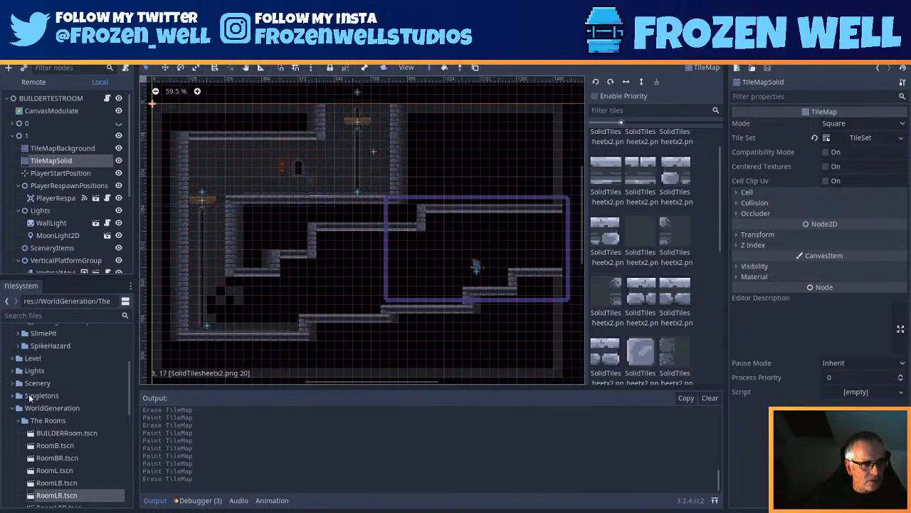
pyautogui.scroll(3, 44, 356)
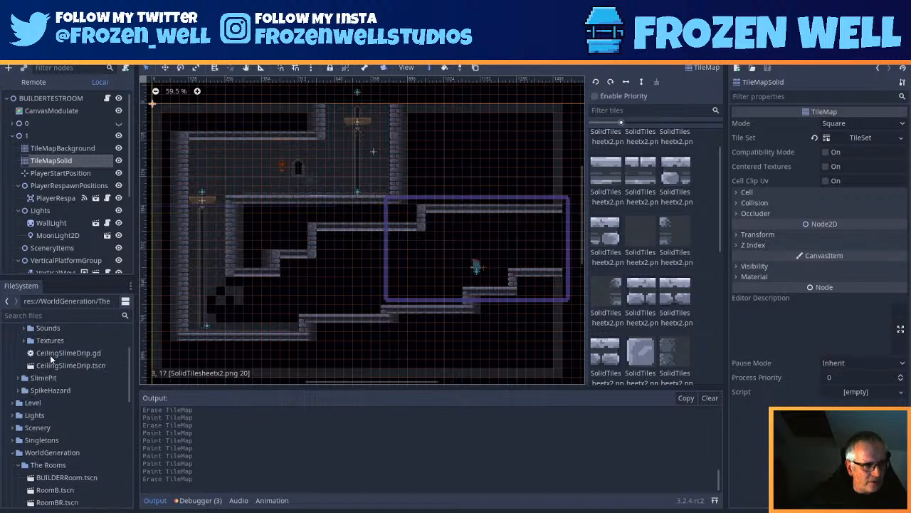
pyautogui.scroll(3, 53, 359)
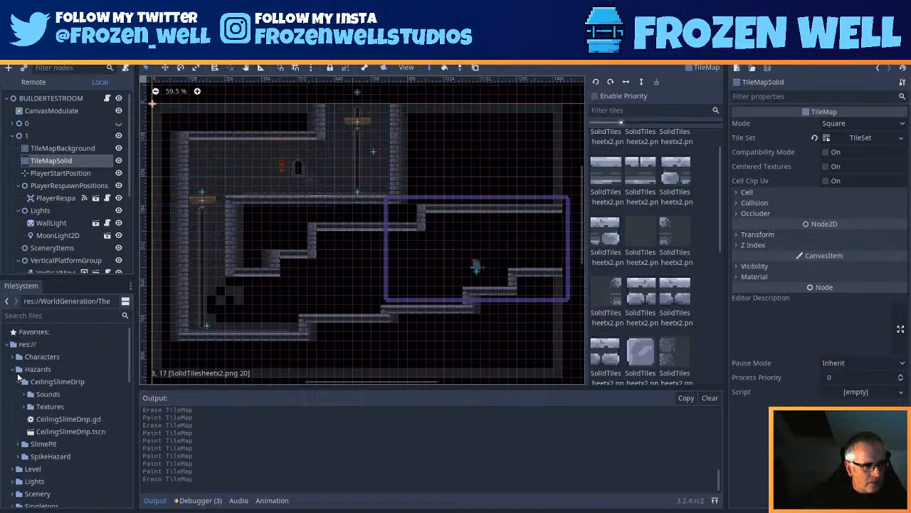
pyautogui.click(13, 370)
pyautogui.scroll(-1, 55, 389)
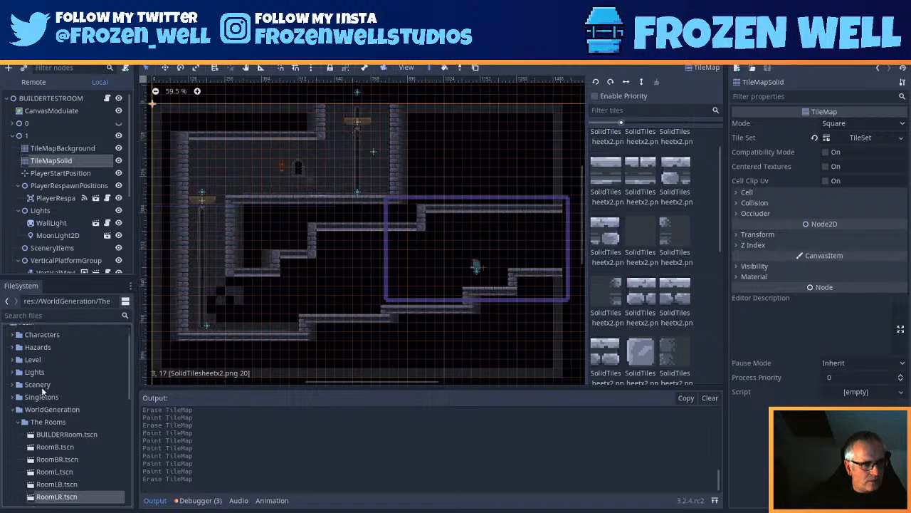
pyautogui.doubleClick(41, 385)
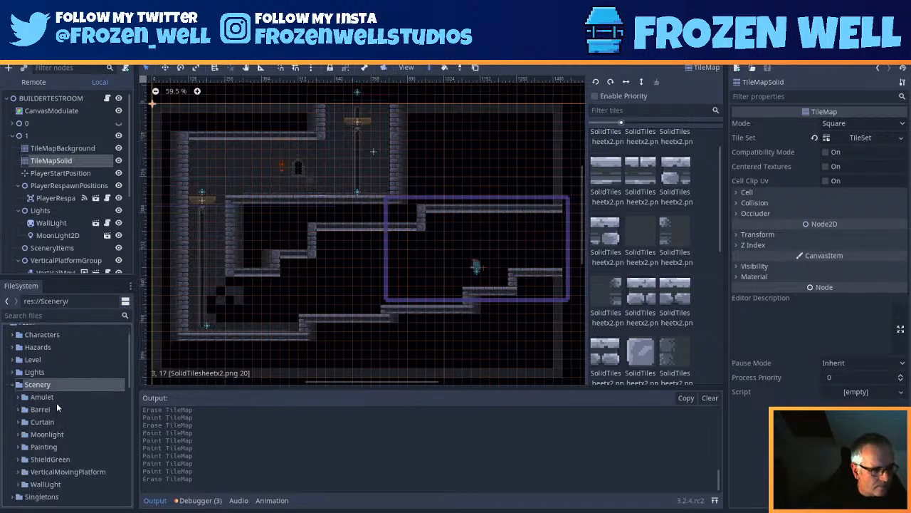
pyautogui.scroll(-1, 58, 403)
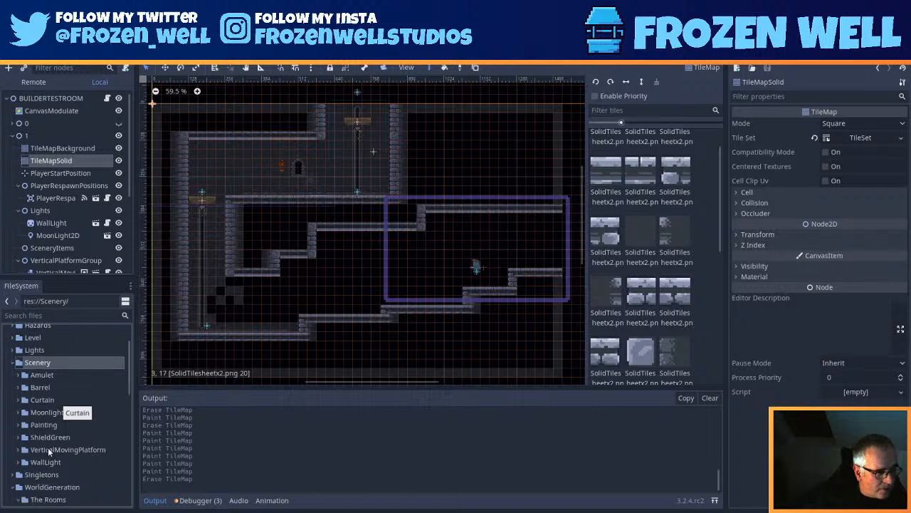
pyautogui.scroll(-5, 47, 452)
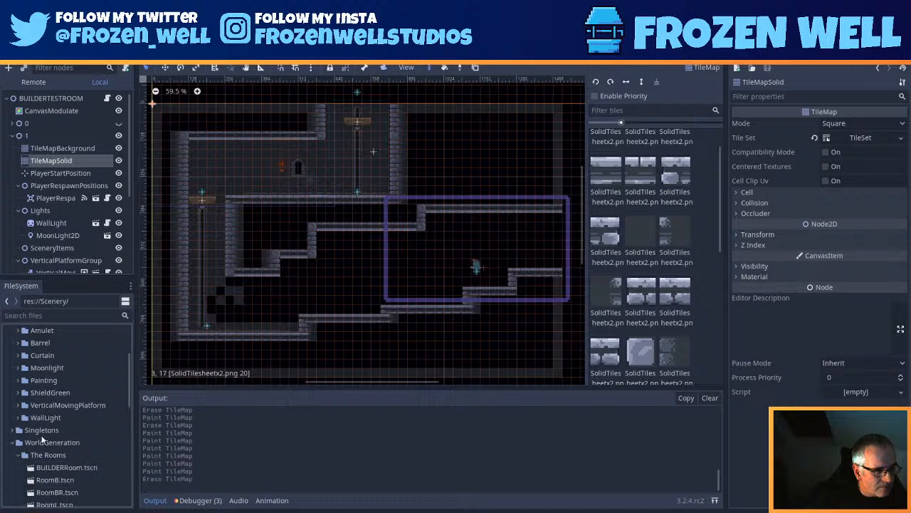
pyautogui.click(18, 411)
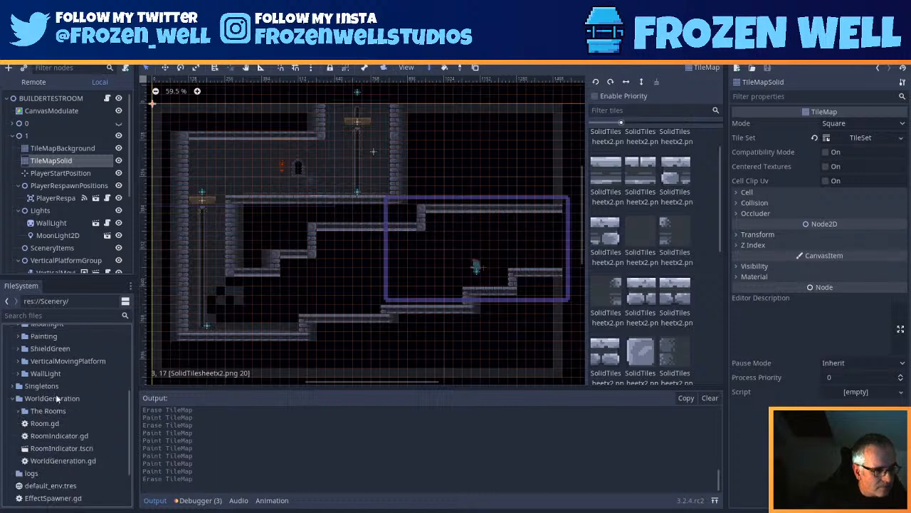
pyautogui.scroll(-3, 56, 399)
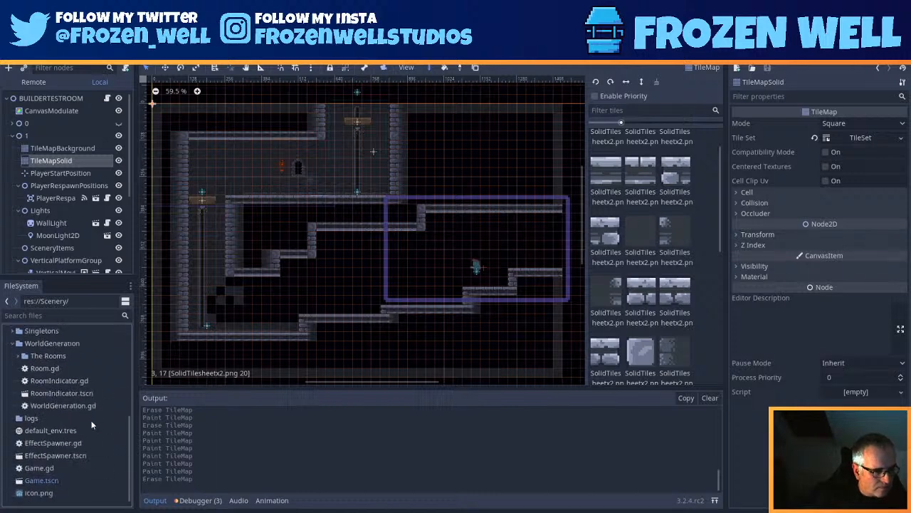
pyautogui.scroll(6, 93, 420)
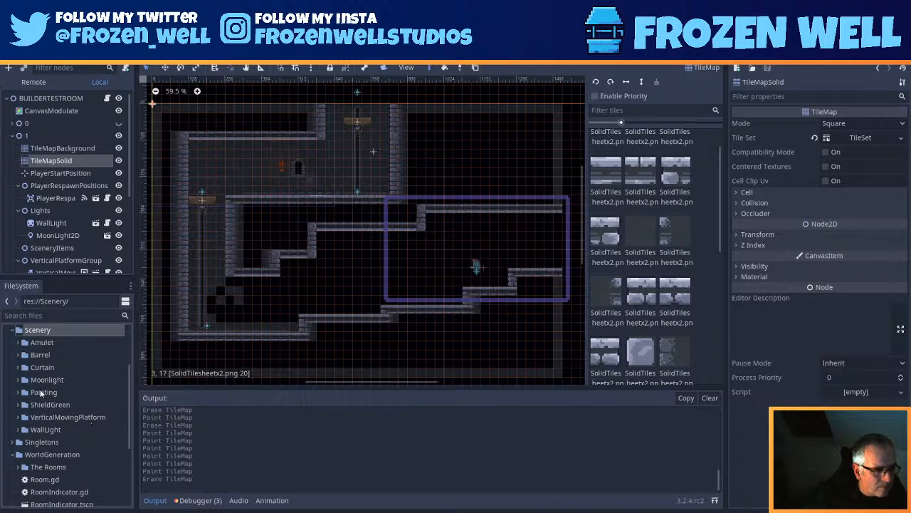
pyautogui.scroll(4, 43, 393)
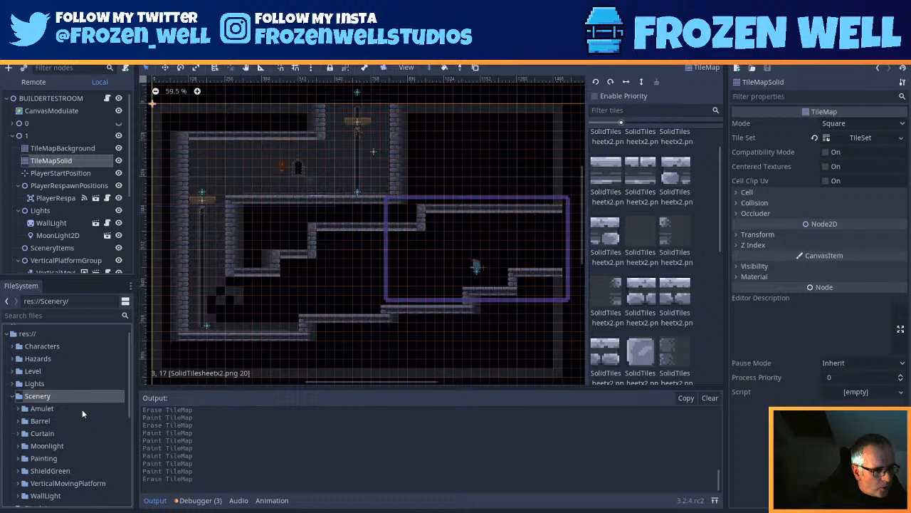
# Step: Check the Level, LevelItems and Hazards folders, including the CeilingSlimeDrip textures, for usable room items
pyautogui.click(12, 372)
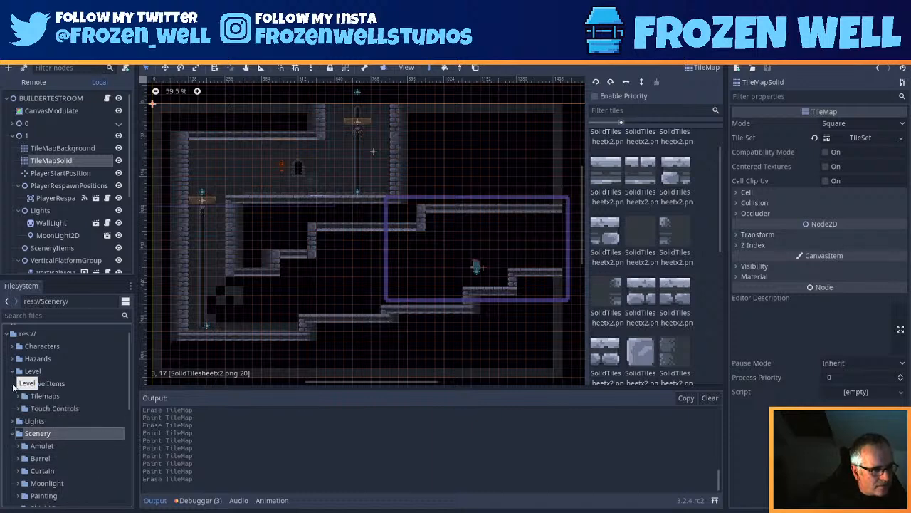
pyautogui.click(18, 383)
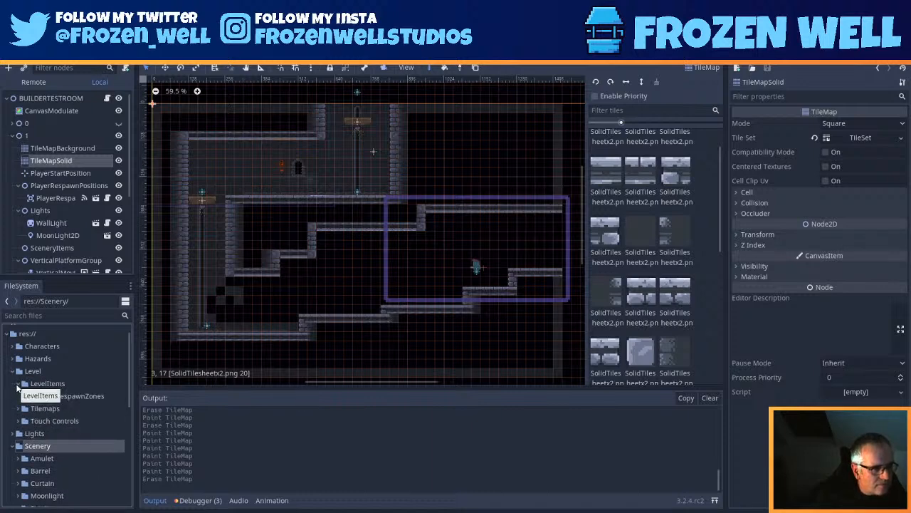
pyautogui.click(17, 386)
pyautogui.click(12, 361)
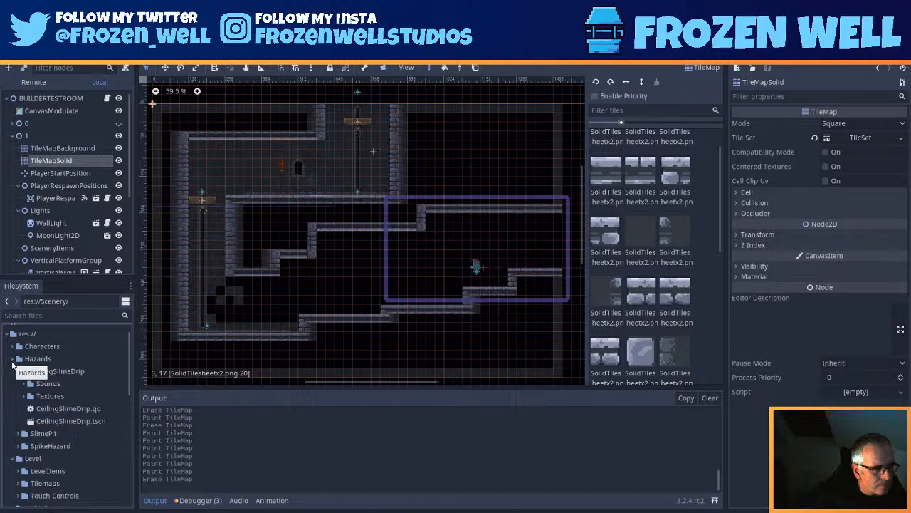
pyautogui.click(24, 396)
pyautogui.click(23, 395)
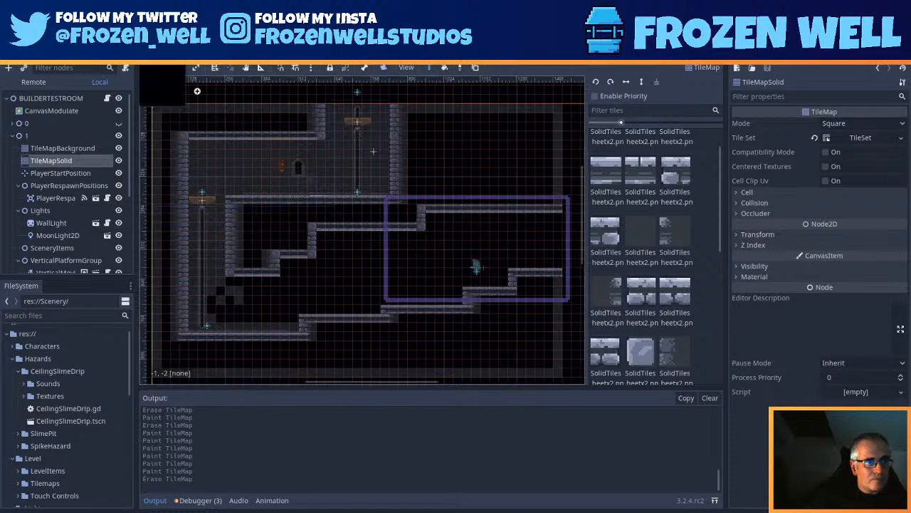
# Step: Switch to the open RoomLR scene and locate RoomLR.tscn in the The Rooms folder
pyautogui.click(355, 55)
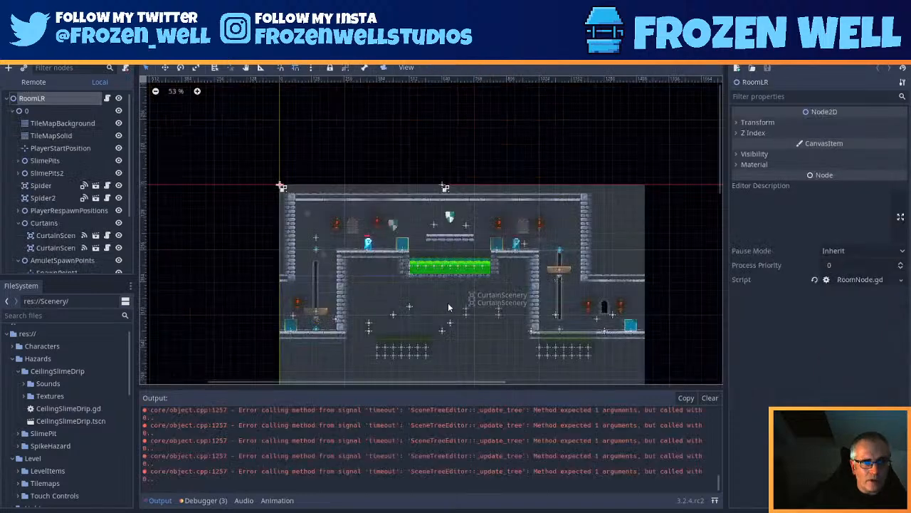
pyautogui.scroll(-10, 65, 420)
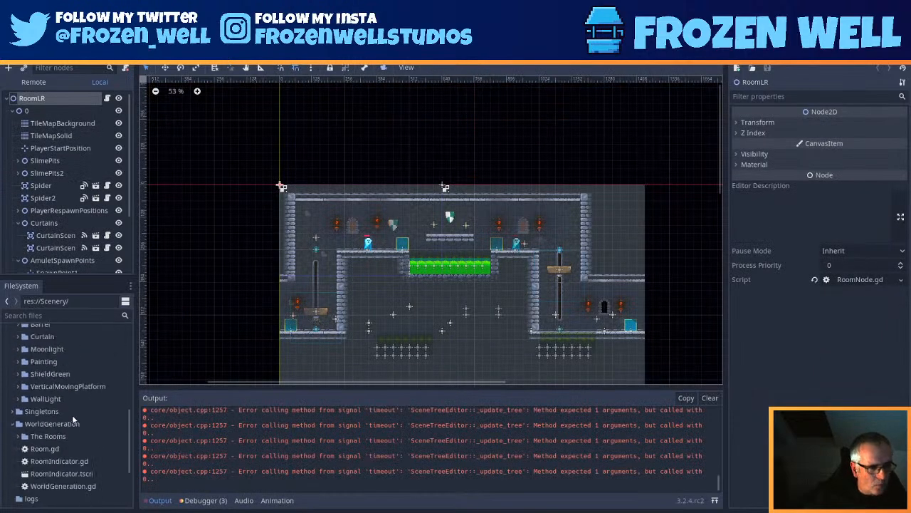
pyautogui.scroll(3, 92, 425)
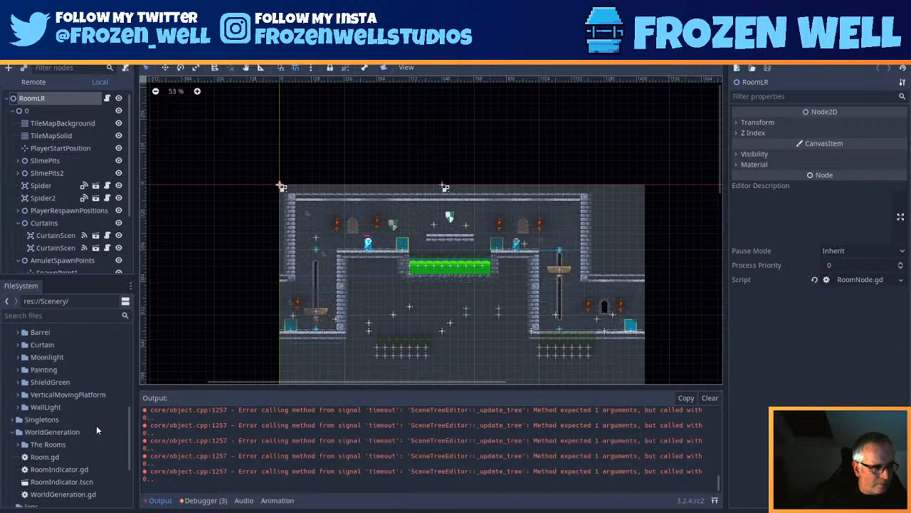
pyautogui.click(19, 443)
pyautogui.scroll(-5, 28, 450)
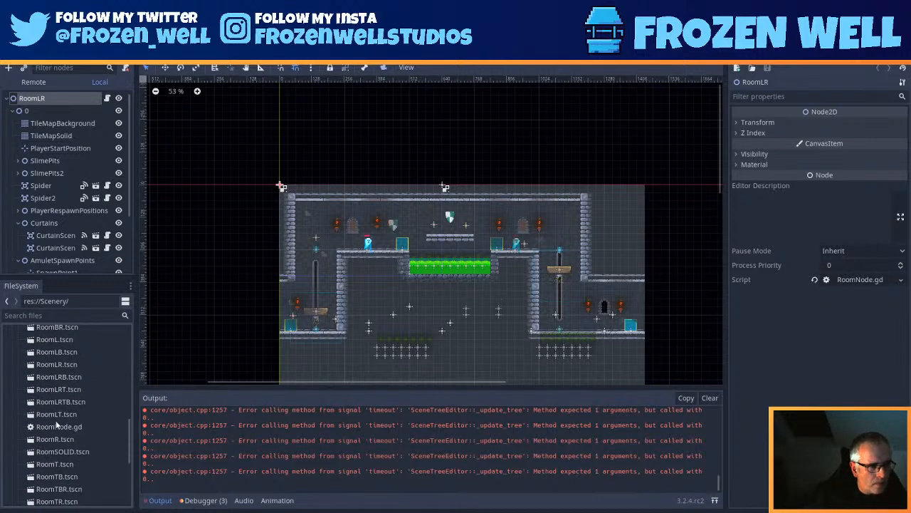
pyautogui.click(63, 365)
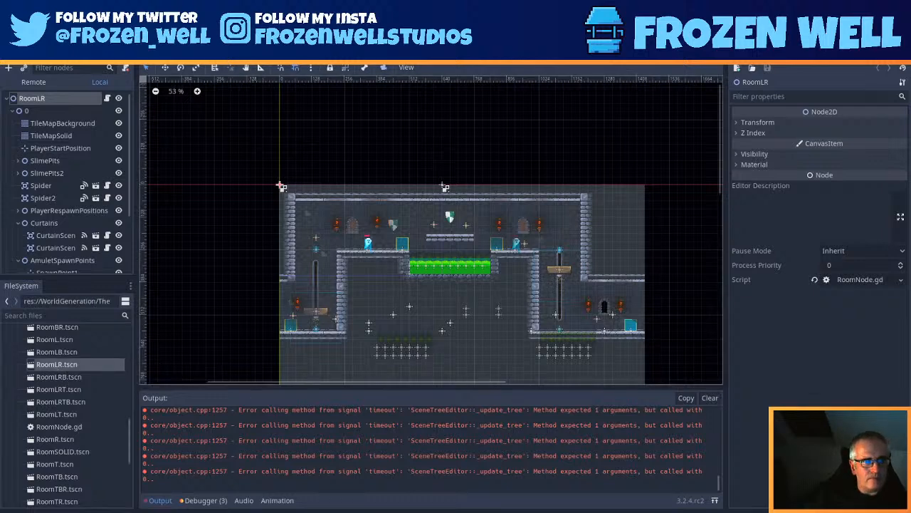
# Step: Hide nodes 1 and 2 in the RoomLR scene and select a curtain in the remaining layout to identify it
pyautogui.click(118, 111)
pyautogui.click(118, 111)
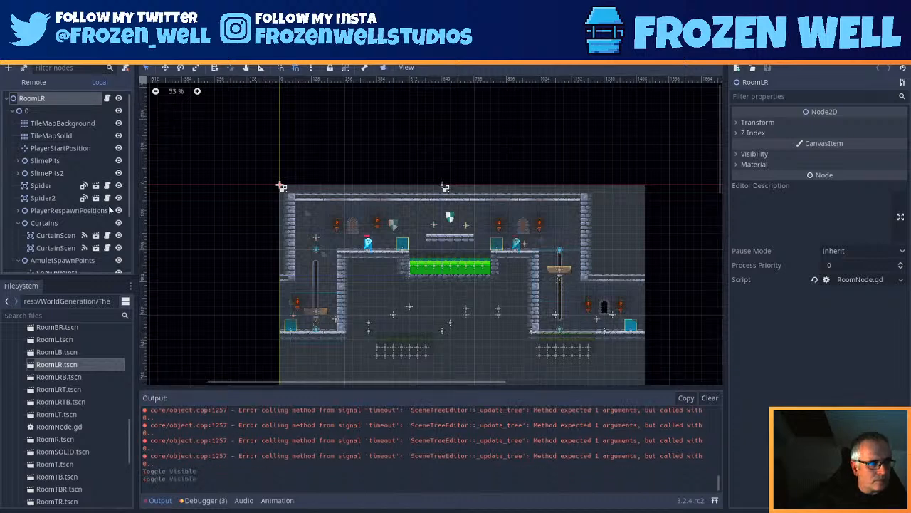
pyautogui.scroll(-5, 110, 209)
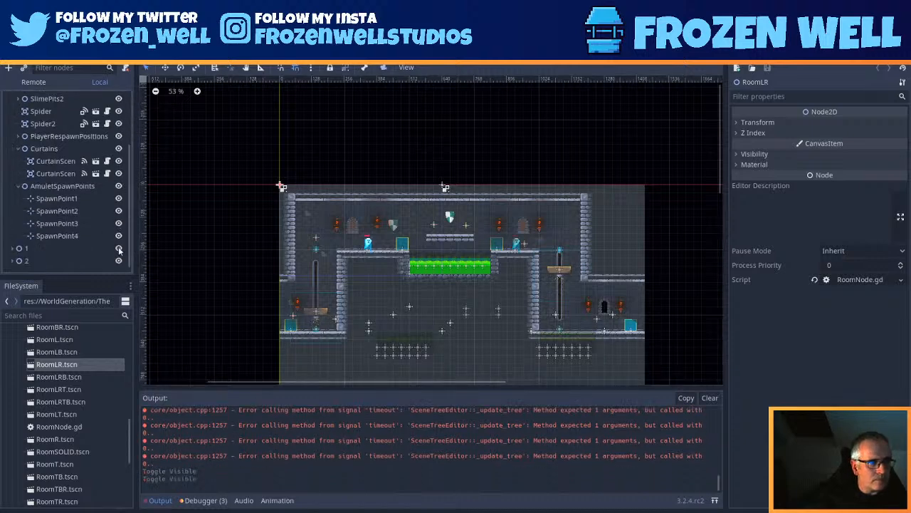
pyautogui.click(119, 249)
pyautogui.click(119, 261)
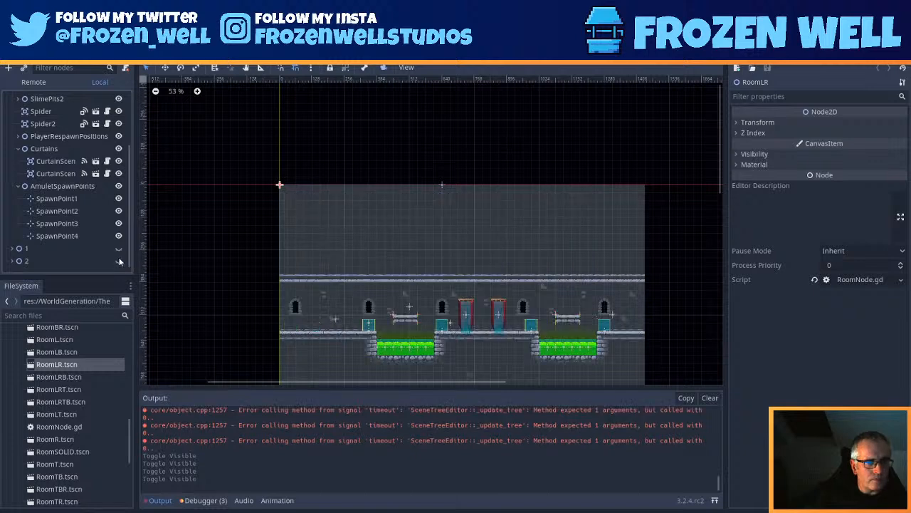
pyautogui.scroll(6, 458, 306)
pyautogui.click(458, 305)
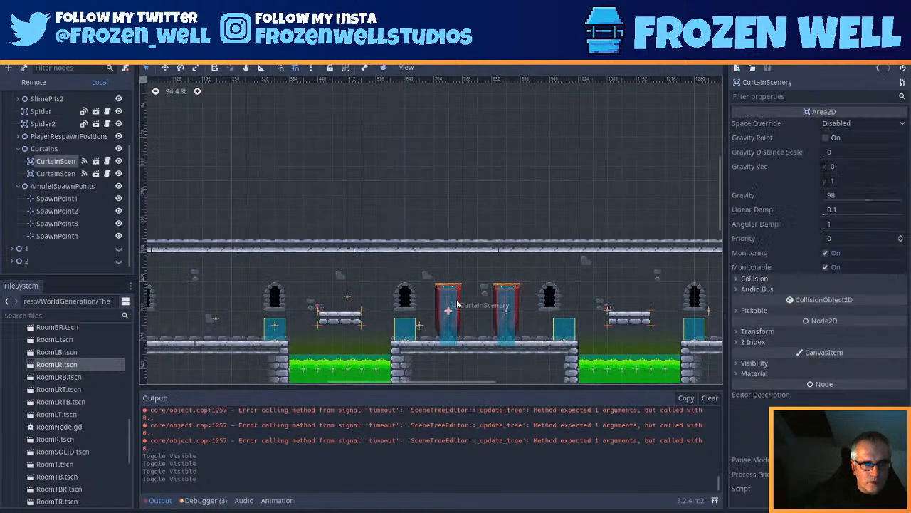
# Step: Search the project files for "curtain" and open the CurtainScenery.tscn scene
pyautogui.scroll(5, 87, 367)
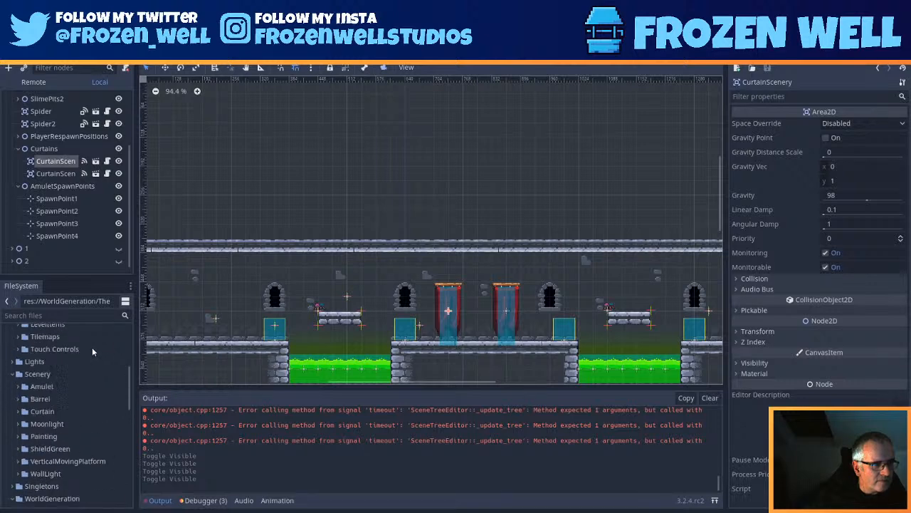
pyautogui.scroll(4, 91, 347)
pyautogui.click(60, 318)
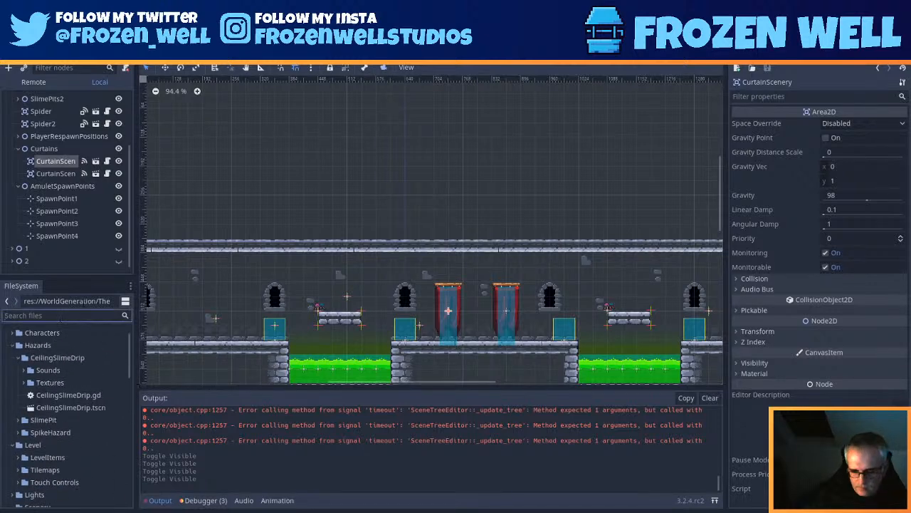
pyautogui.write('curtain')
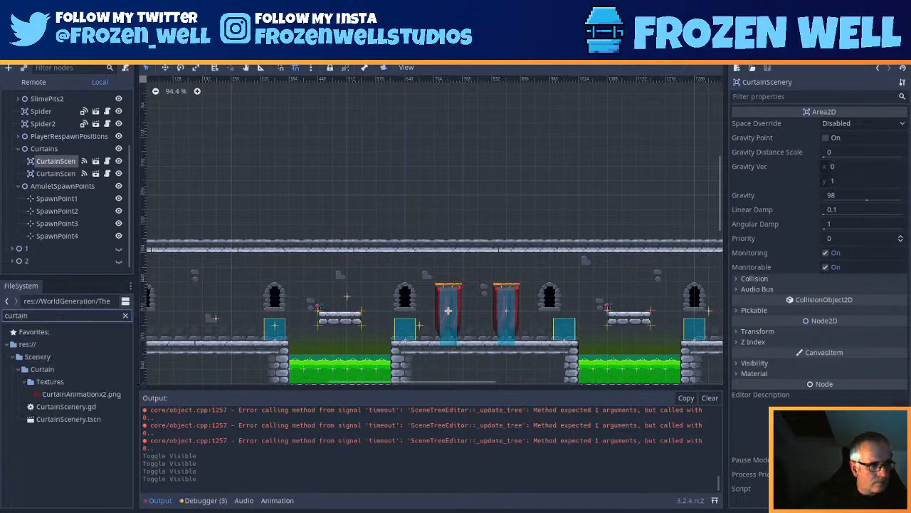
pyautogui.doubleClick(54, 419)
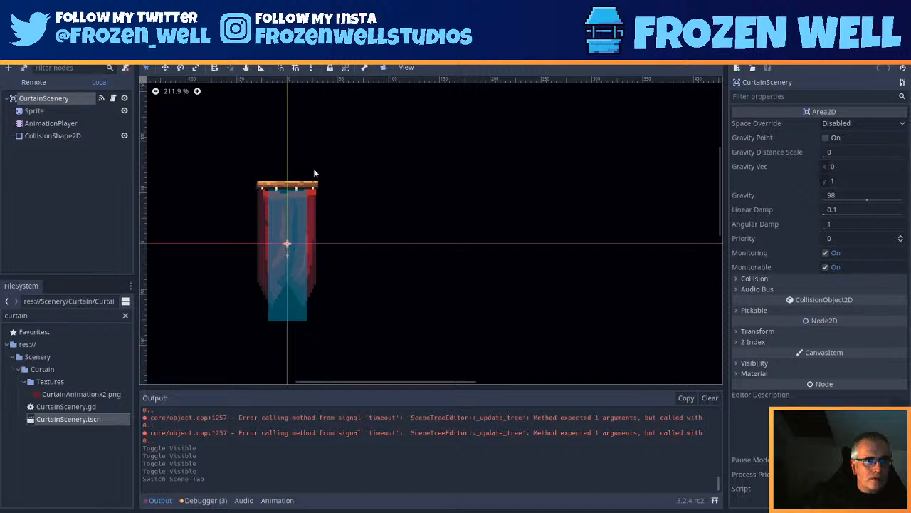
# Step: Close the RoomLR scene without saving its changes and return to the BUILDERTESTROOM scene
pyautogui.click(346, 58)
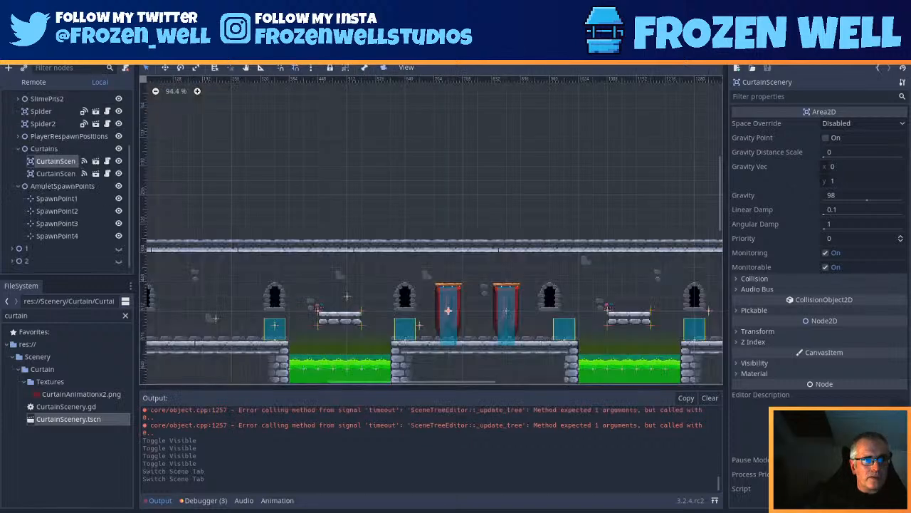
pyautogui.click(372, 58)
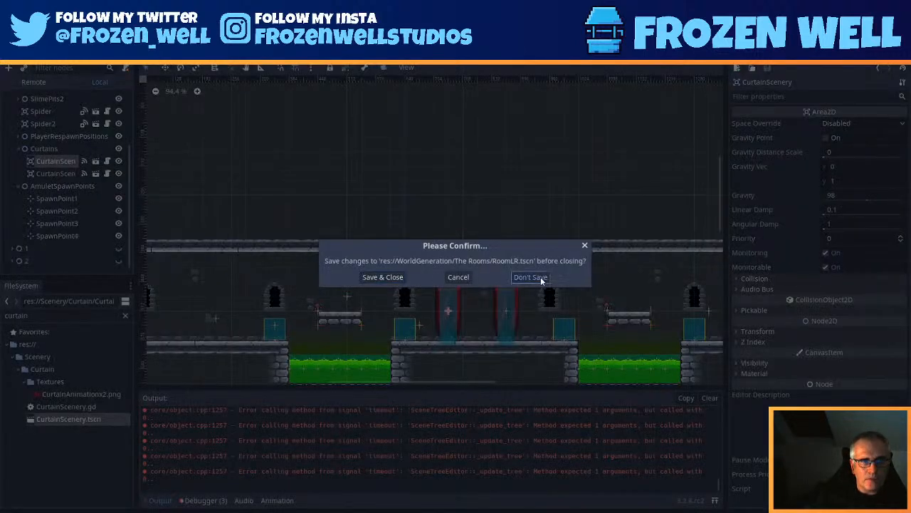
pyautogui.click(541, 277)
pyautogui.click(200, 58)
# Step: Instance CurtainScenery.tscn as a child of node 1 in the BUILDERTESTROOM scene
pyautogui.scroll(-7, 462, 244)
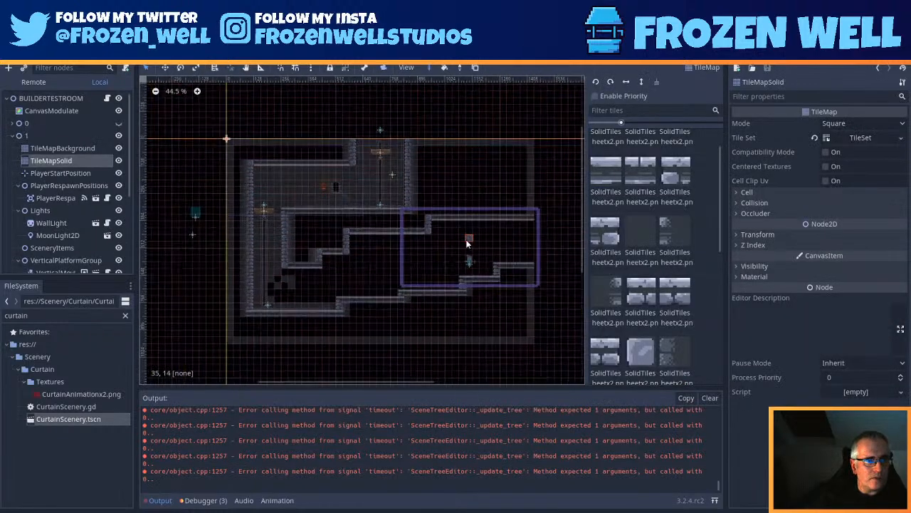
pyautogui.scroll(5, 430, 272)
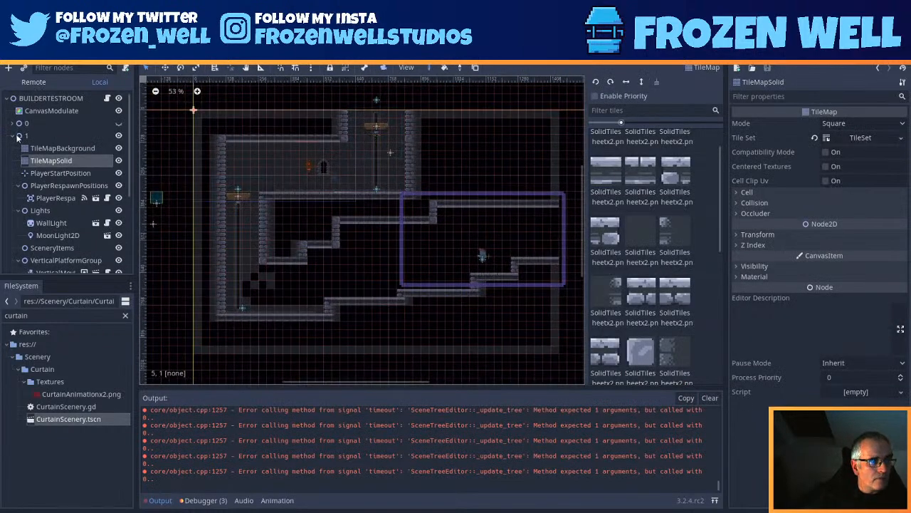
pyautogui.click(27, 138)
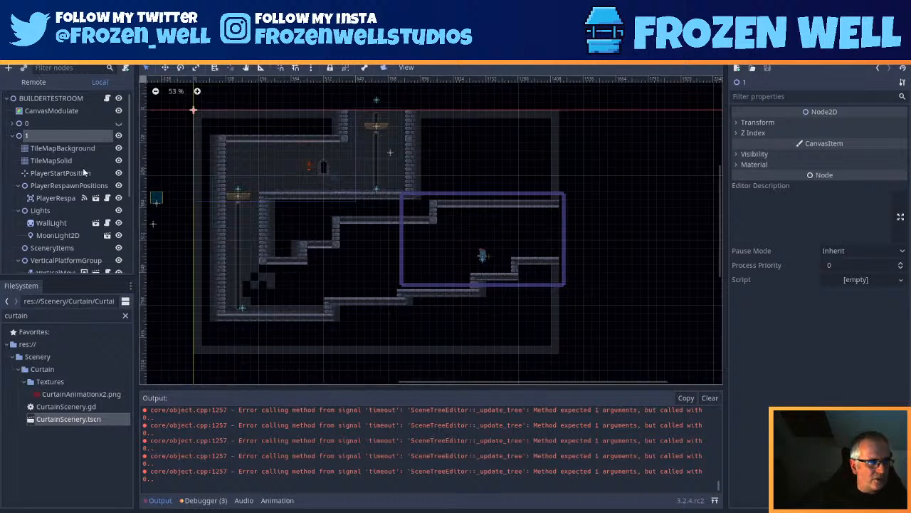
pyautogui.click(24, 69)
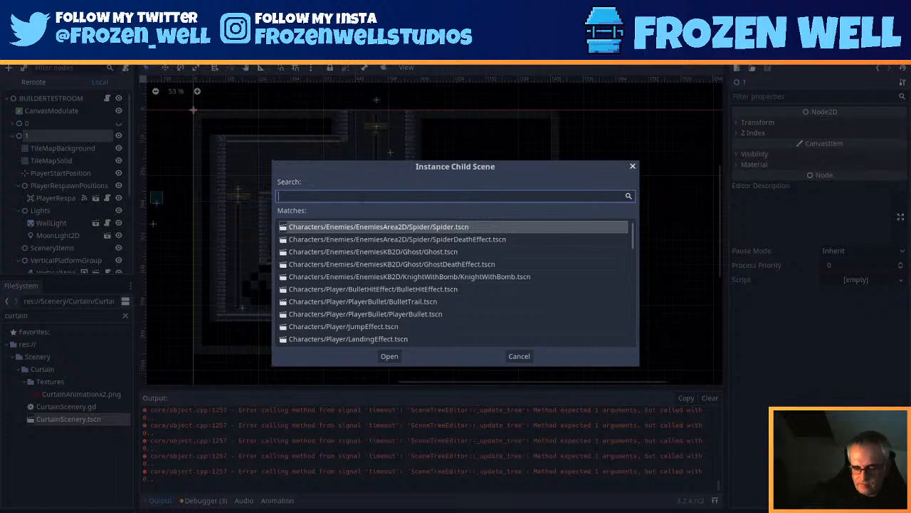
pyautogui.write('curtain')
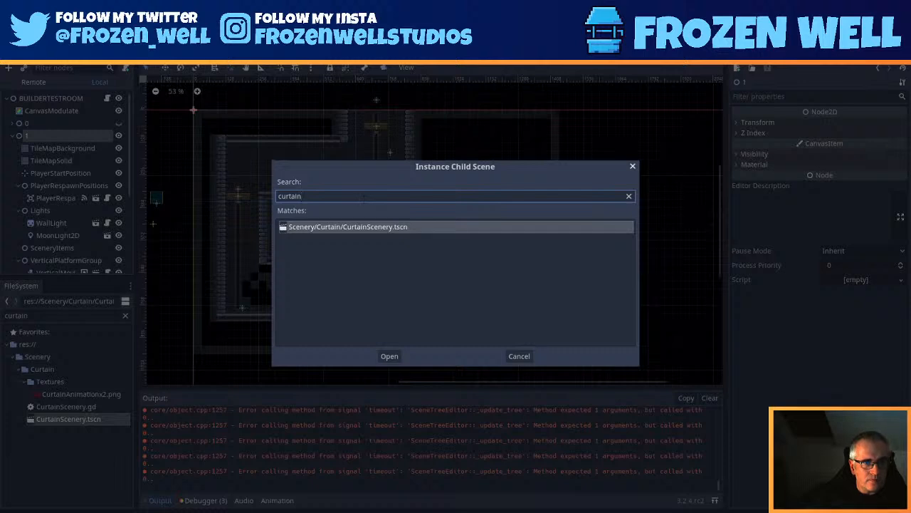
pyautogui.doubleClick(372, 227)
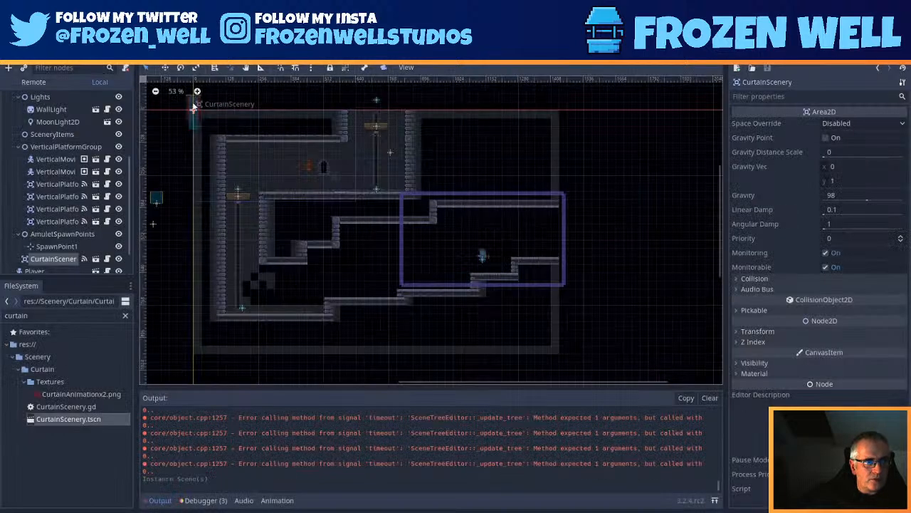
# Step: Move the new curtain from the scene origin into the lower corridor, above the stepped floor near the room frame
pyautogui.moveTo(204, 114); pyautogui.dragTo(367, 278)
pyautogui.scroll(2, 369, 262)
pyautogui.scroll(2, 369, 262)
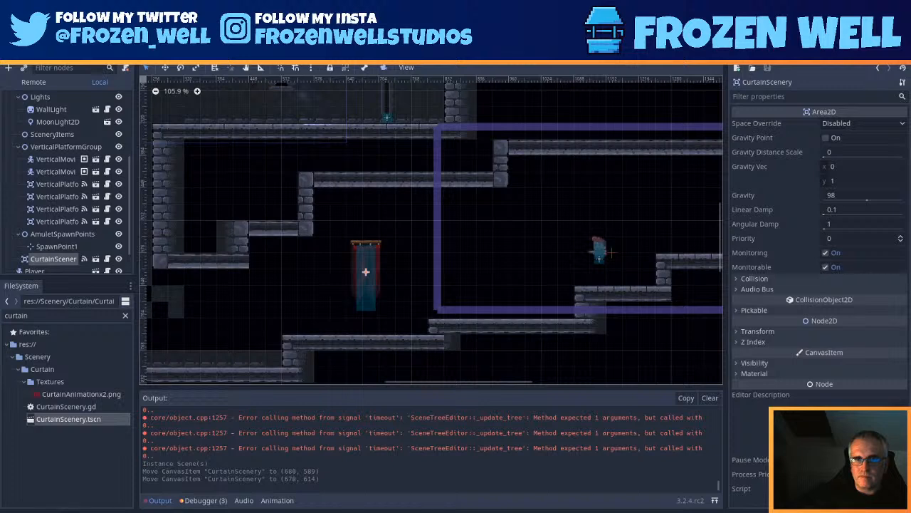
# Step: Run the room, walk and jump the player around the curtain to test how it looks in-game, and close the game
pyautogui.click(822, 40)
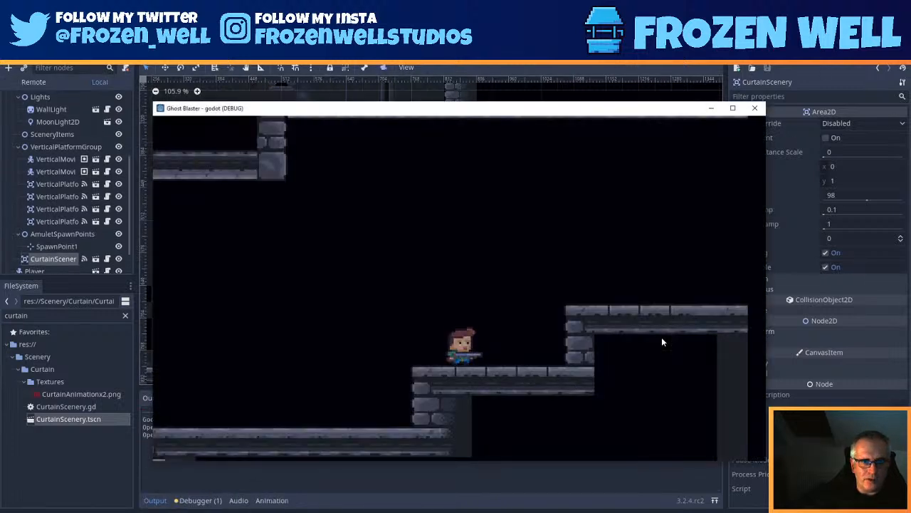
pyautogui.press('Left')
pyautogui.press('Left')
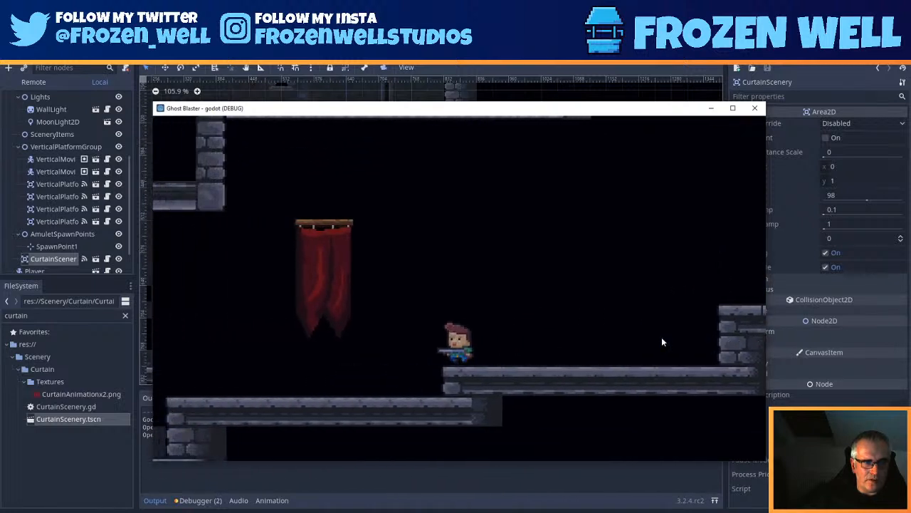
pyautogui.press('Right')
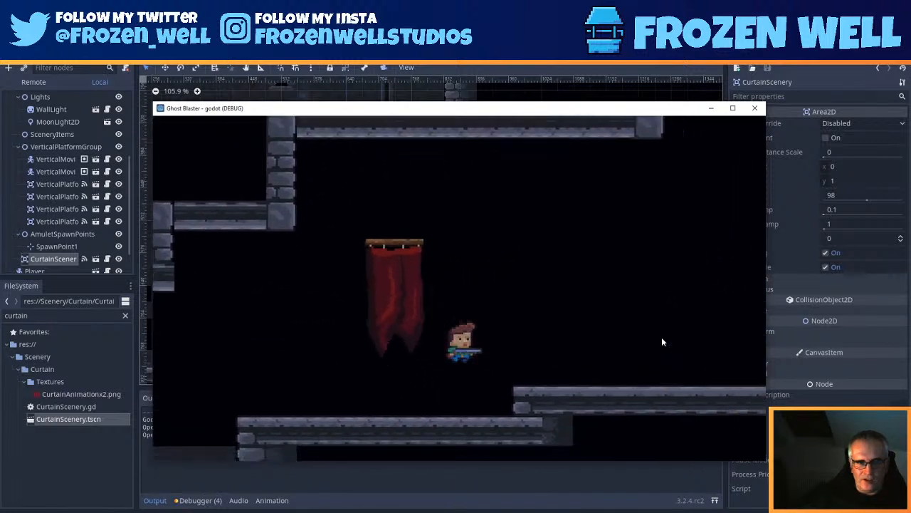
pyautogui.press('Left')
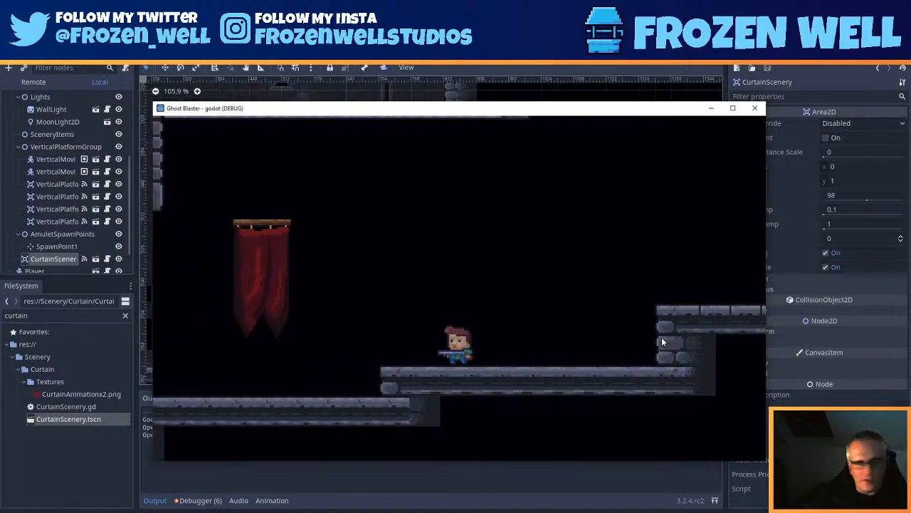
pyautogui.press('space')
pyautogui.press('Right')
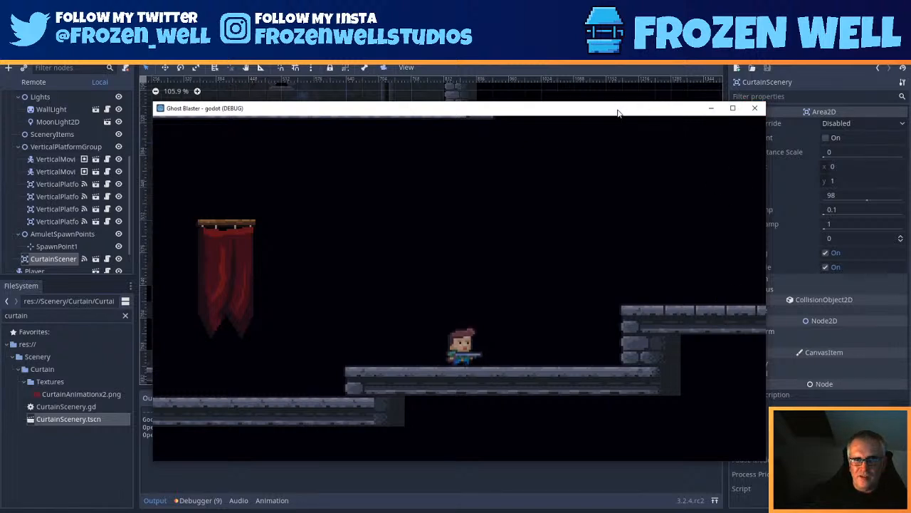
pyautogui.moveTo(617, 113); pyautogui.dragTo(627, 101)
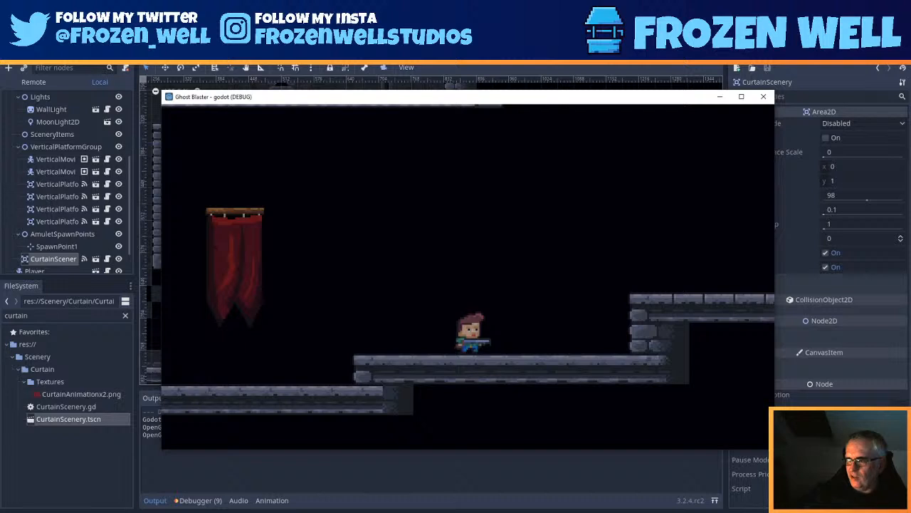
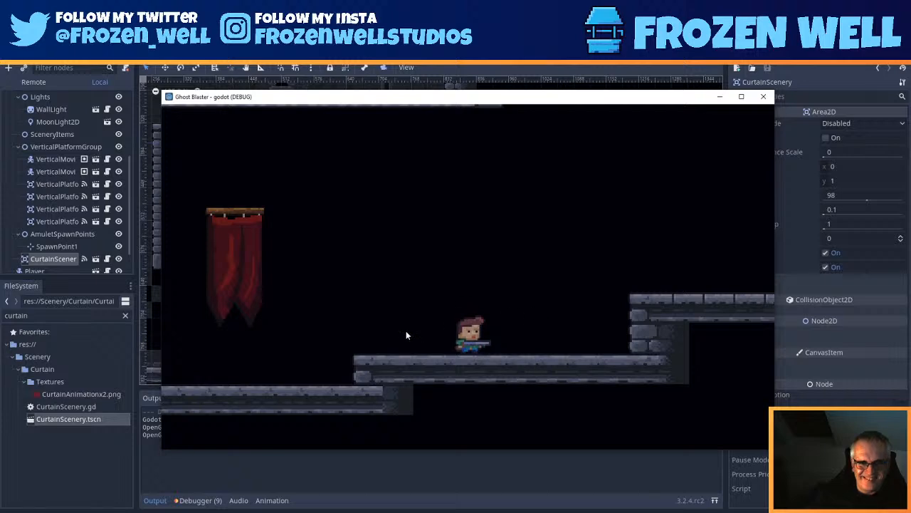
pyautogui.click(763, 97)
# Step: Lower the curtain toward the stepped floor and nudge it up to position (679, 642)
pyautogui.scroll(5, 382, 271)
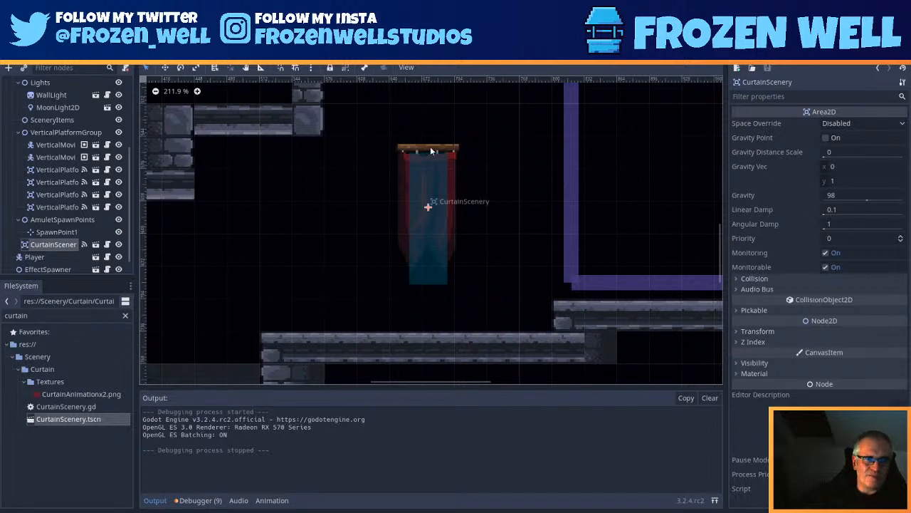
pyautogui.moveTo(430, 148); pyautogui.dragTo(448, 192)
pyautogui.scroll(-2, 456, 200)
pyautogui.press('Up')
pyautogui.press('Up')
pyautogui.press('Up')
pyautogui.press('Up')
pyautogui.press('Up')
pyautogui.press('Up')
pyautogui.press('Up')
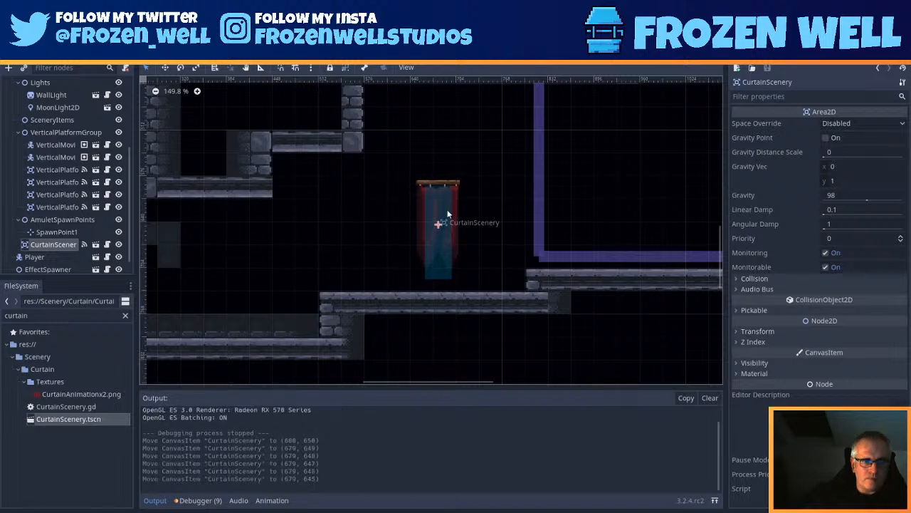
pyautogui.press('Up')
pyautogui.scroll(-3, 470, 213)
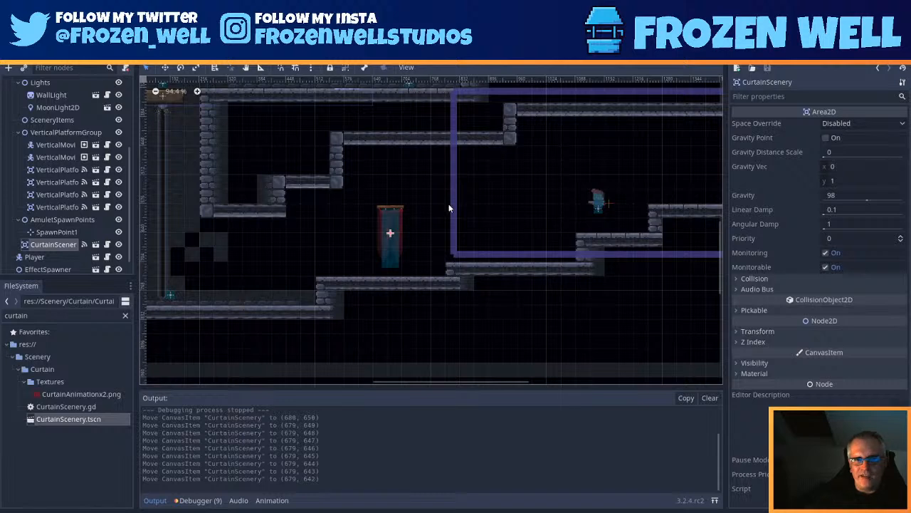
# Step: Examine the room from the torch and window area down through the stepped corridor to the unfinished background beside the elevator shaft
pyautogui.moveTo(545, 164); pyautogui.dragTo(510, 284, button='middle')
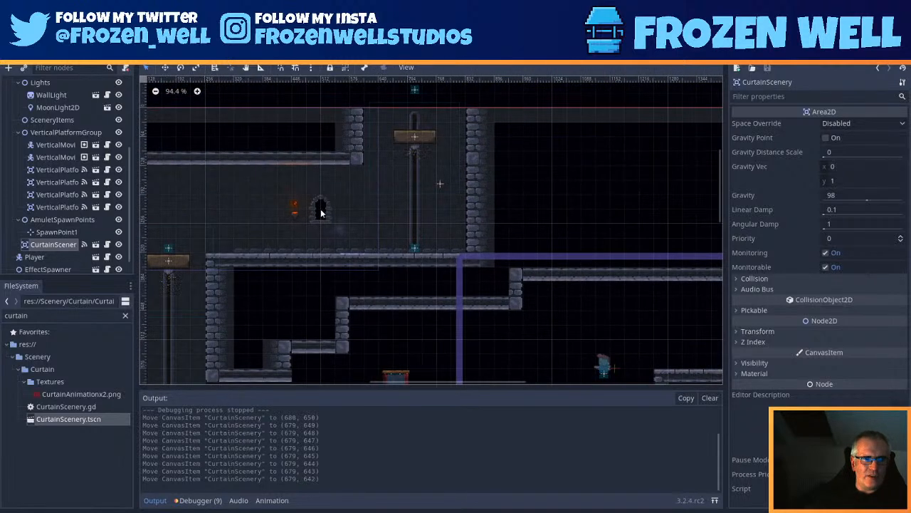
pyautogui.moveTo(480, 318); pyautogui.dragTo(428, 236, button='middle')
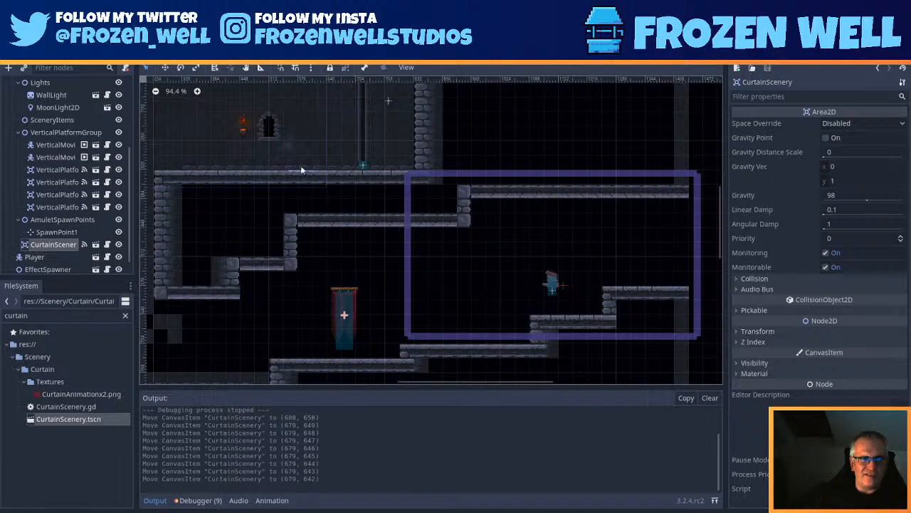
pyautogui.scroll(5, 296, 147)
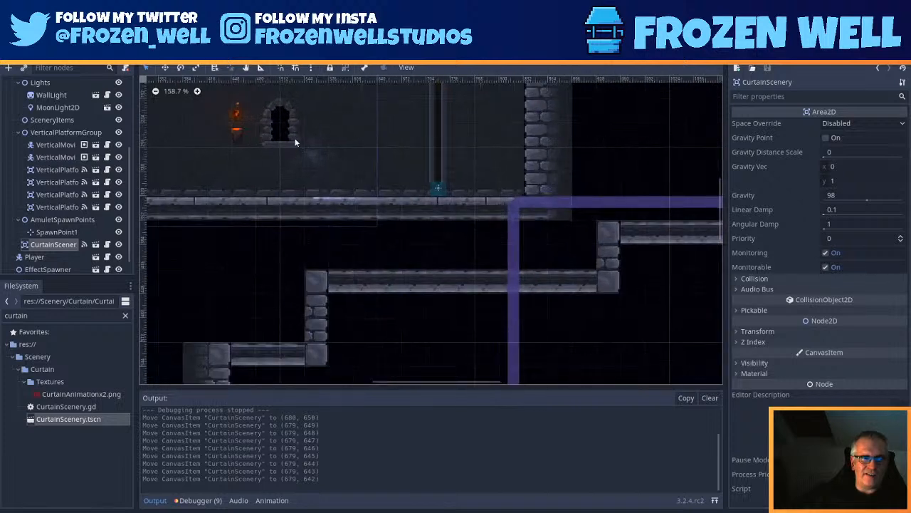
pyautogui.scroll(2, 295, 142)
pyautogui.moveTo(534, 278); pyautogui.dragTo(428, 148, button='middle')
pyautogui.scroll(-5, 482, 238)
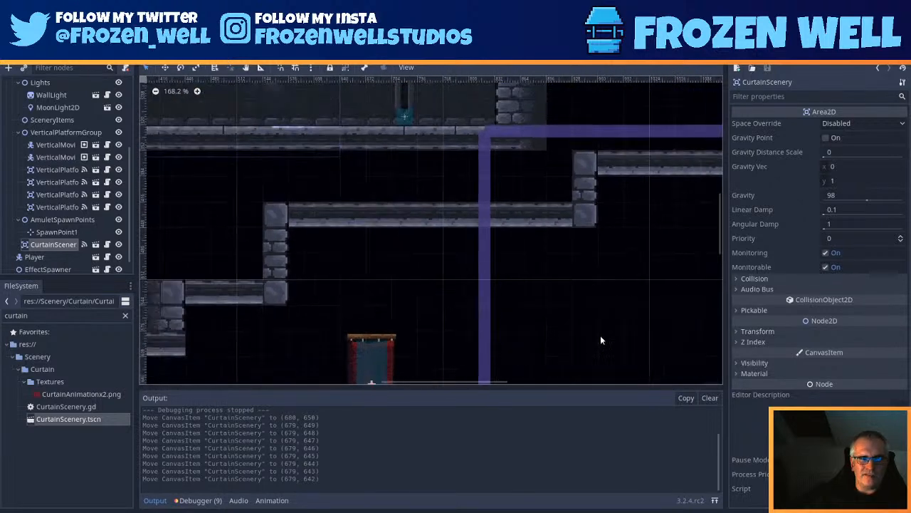
pyautogui.moveTo(600, 340); pyautogui.dragTo(503, 144, button='middle')
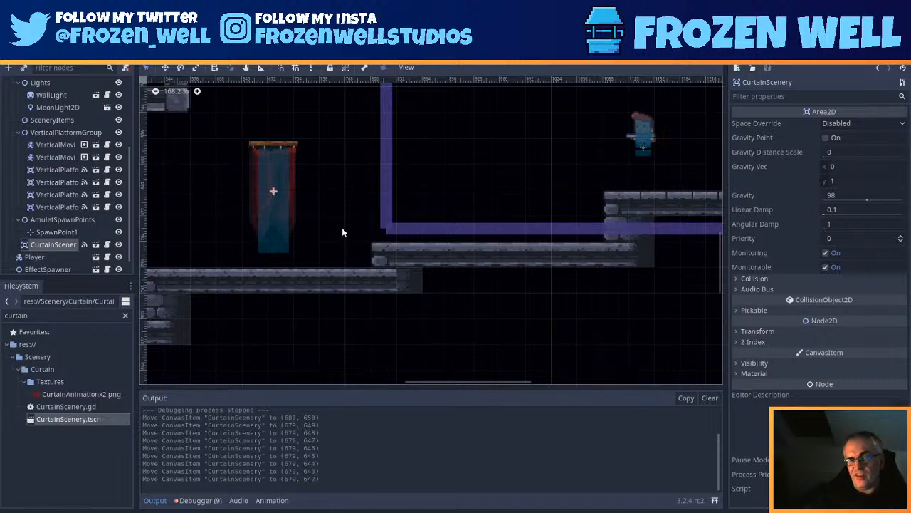
pyautogui.scroll(-4, 342, 228)
pyautogui.moveTo(398, 273); pyautogui.dragTo(487, 334, button='middle')
pyautogui.scroll(-4, 432, 265)
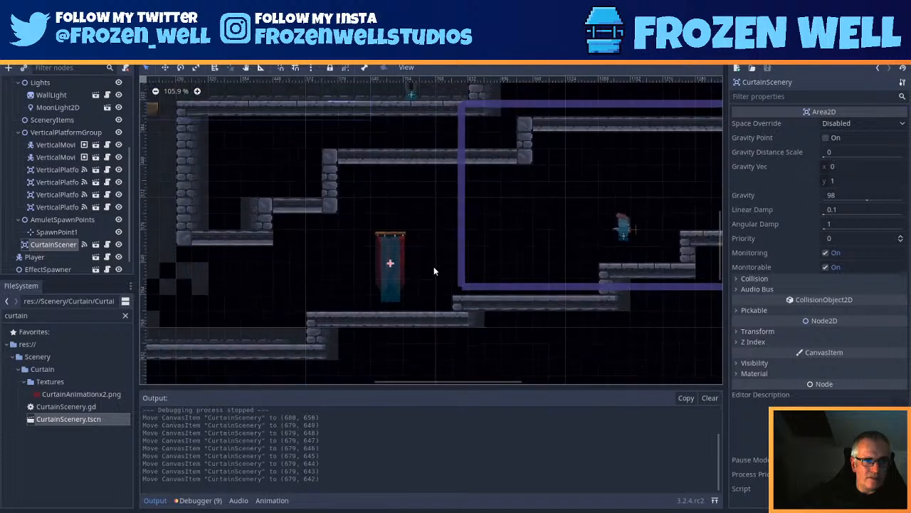
pyautogui.moveTo(356, 275); pyautogui.dragTo(407, 281, button='middle')
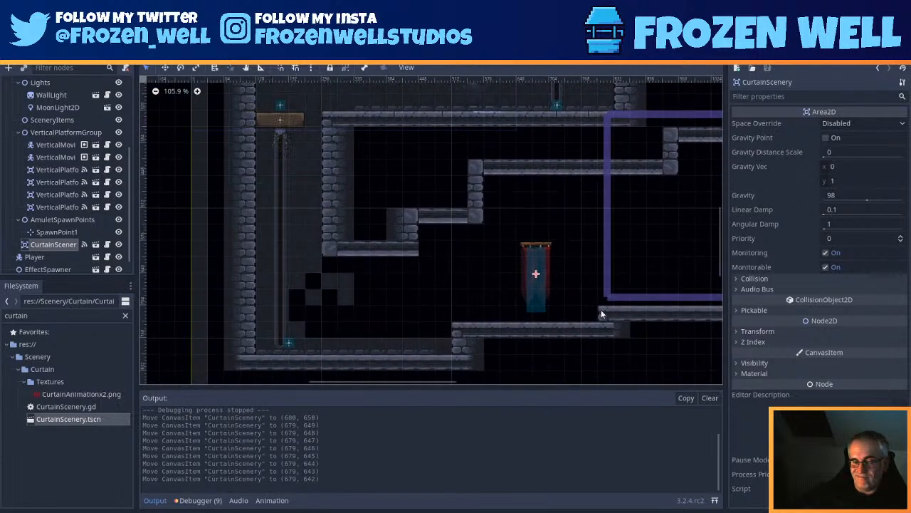
pyautogui.scroll(2, 555, 309)
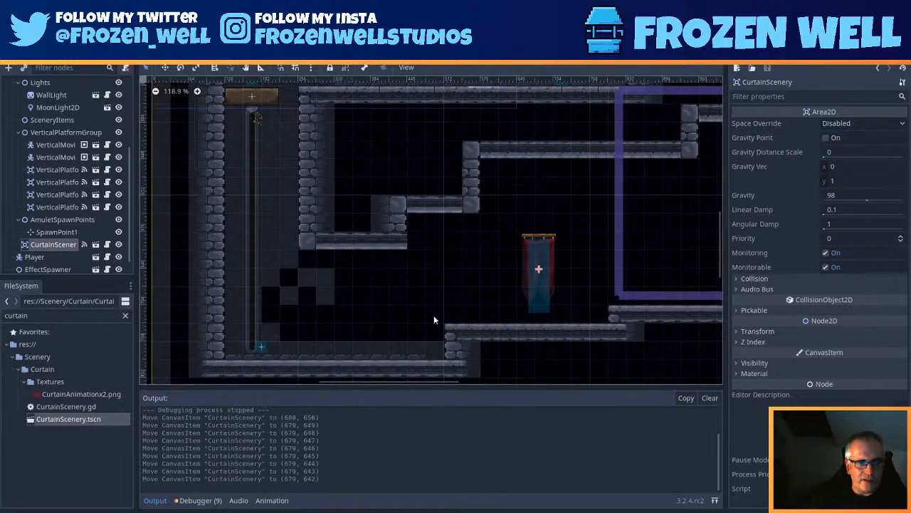
pyautogui.scroll(5, 326, 303)
pyautogui.moveTo(413, 317); pyautogui.dragTo(465, 288, button='middle')
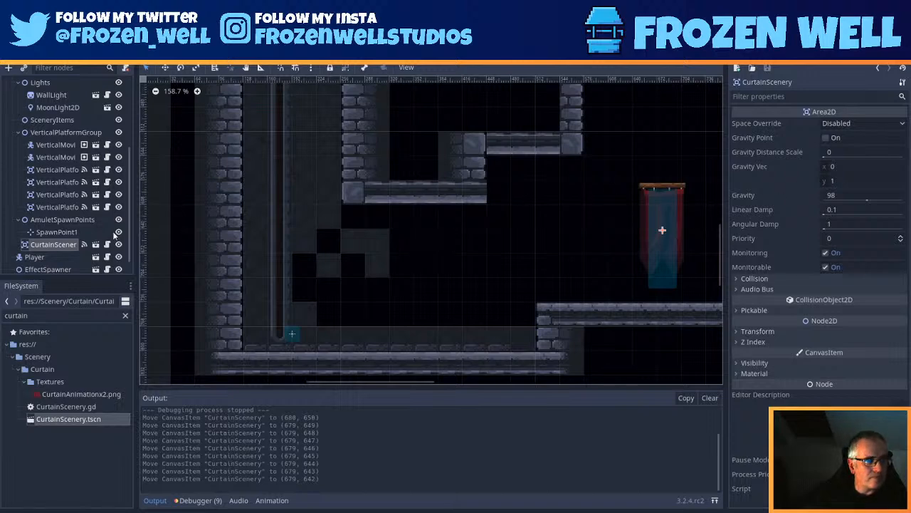
pyautogui.scroll(-1, 107, 235)
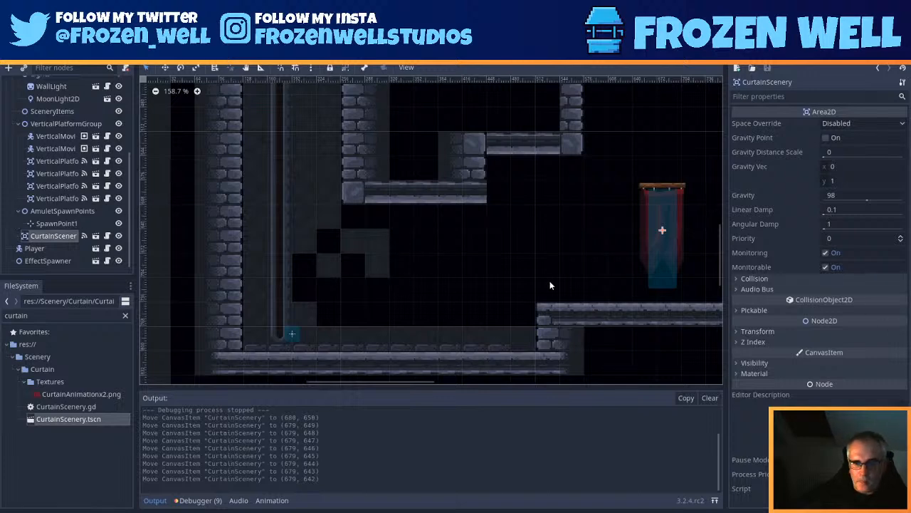
pyautogui.scroll(-1, 507, 283)
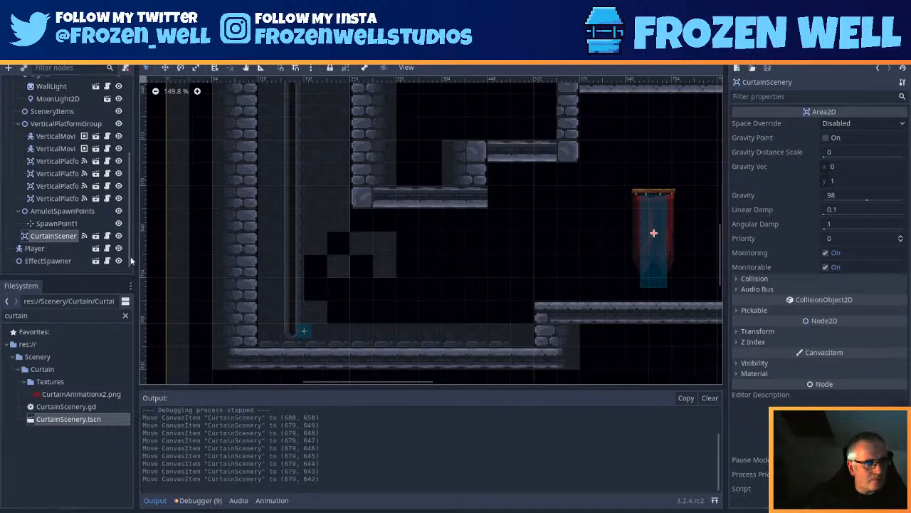
# Step: Select TileMapBackground and paint a plain background wall tile under the low ceiling ledge and down toward the floor
pyautogui.scroll(5, 57, 143)
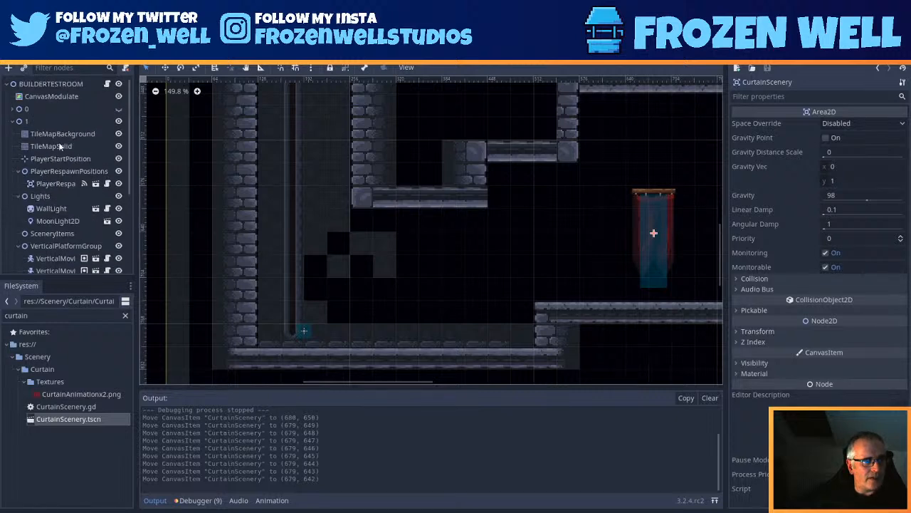
pyautogui.click(60, 134)
pyautogui.click(641, 299)
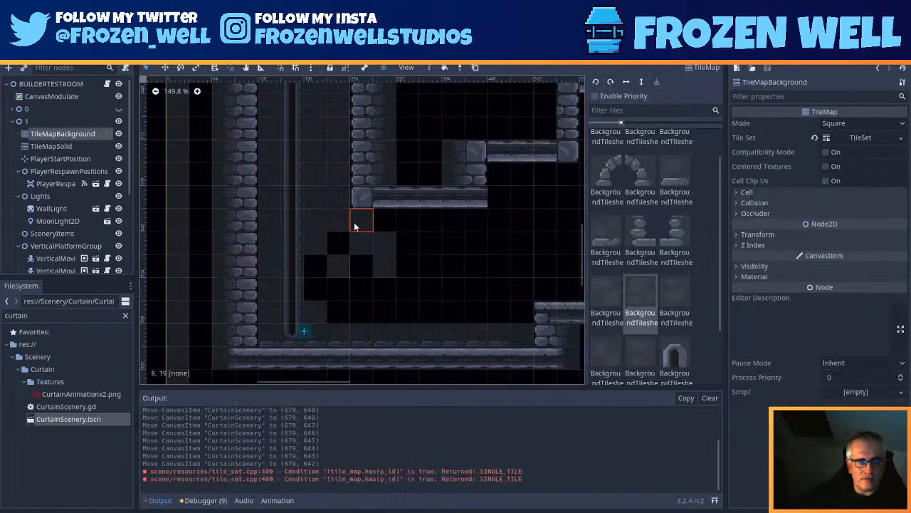
pyautogui.moveTo(354, 222); pyautogui.dragTo(476, 221)
pyautogui.click(456, 288)
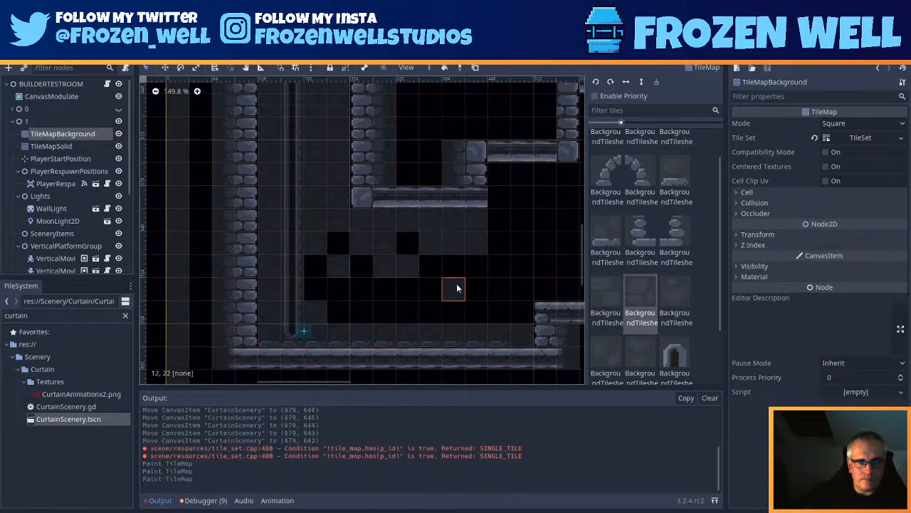
pyautogui.click(453, 311)
pyautogui.click(431, 311)
pyautogui.click(409, 310)
pyautogui.click(408, 295)
# Step: Scatter the same background tile between the end of the low ceiling ledge and the first floor step
pyautogui.click(521, 288)
pyautogui.click(542, 239)
pyautogui.click(542, 198)
pyautogui.click(523, 221)
pyautogui.click(500, 243)
pyautogui.click(470, 275)
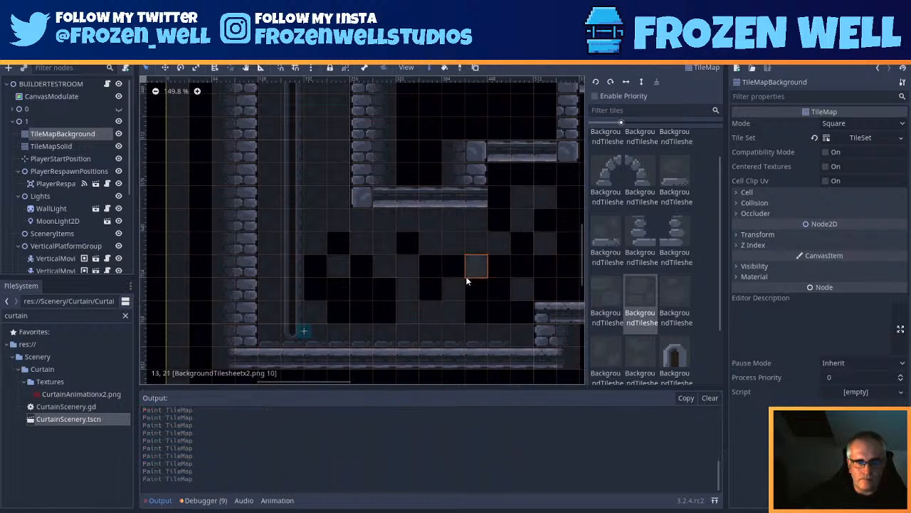
pyautogui.click(467, 281)
# Step: Fill several of the empty background gaps beside the elevator shaft and beneath the low ceiling ledge with the same tile
pyautogui.click(360, 287)
pyautogui.click(325, 279)
pyautogui.click(321, 271)
pyautogui.click(343, 249)
pyautogui.click(362, 265)
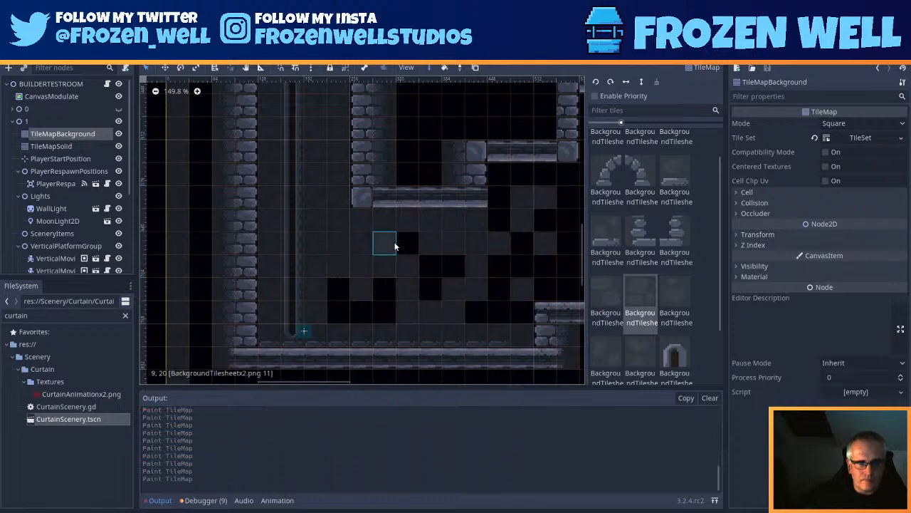
pyautogui.click(408, 248)
pyautogui.click(436, 269)
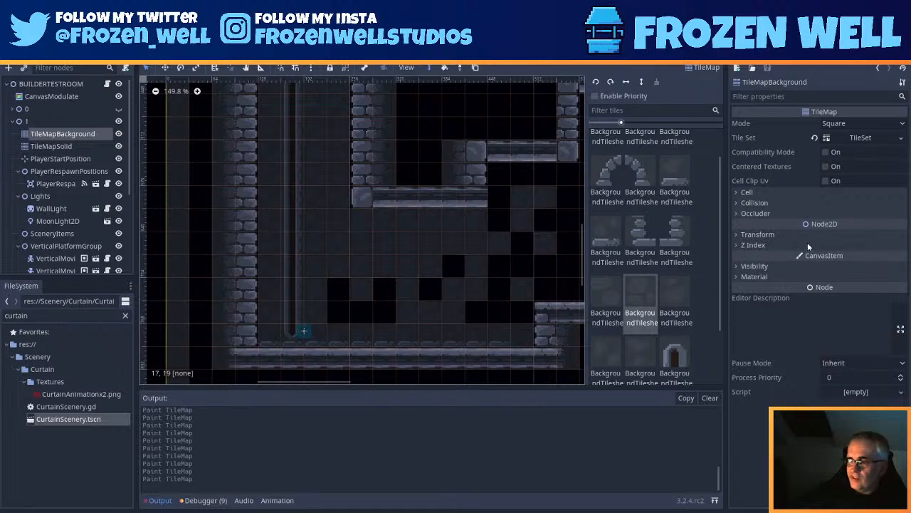
pyautogui.scroll(-3, 641, 327)
pyautogui.moveTo(545, 263); pyautogui.dragTo(322, 226, button='middle')
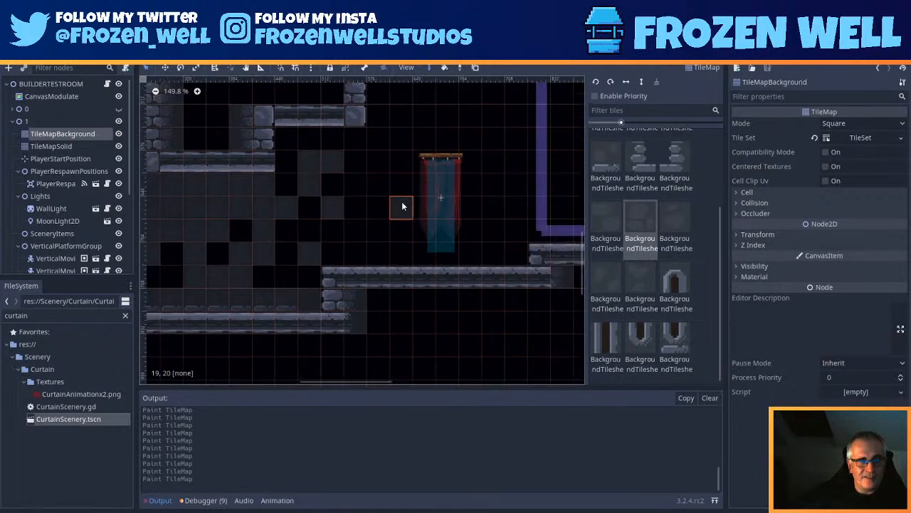
# Step: Scatter the plain background wall tile around the curtain, from its near side across to the space before the purple boundary
pyautogui.click(401, 205)
pyautogui.click(401, 227)
pyautogui.moveTo(378, 229); pyautogui.dragTo(356, 208)
pyautogui.click(471, 145)
pyautogui.moveTo(389, 134)
pyautogui.mouseDown()
pyautogui.moveTo(492, 138)
pyautogui.moveTo(516, 206)
pyautogui.mouseUp()
# Step: Scatter a second background tile variant around the curtain and past the purple boundary toward the next floor step
pyautogui.click(663, 224)
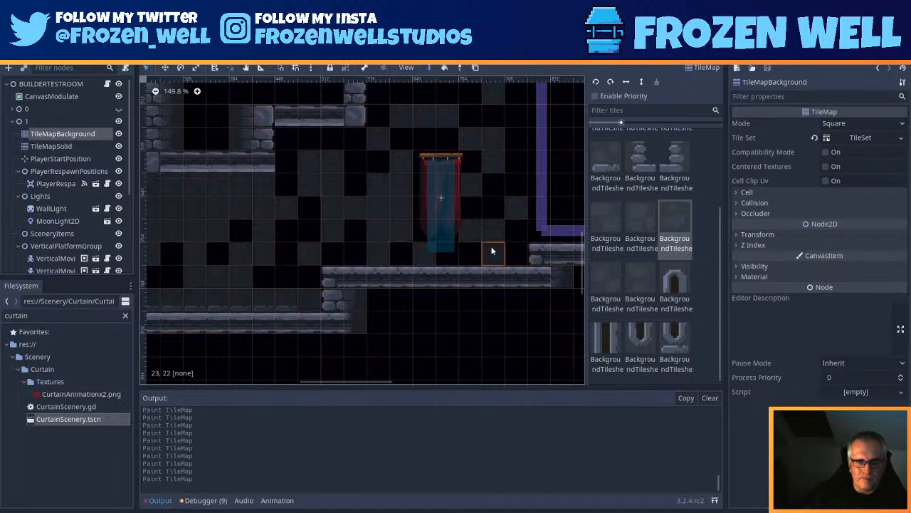
pyautogui.moveTo(504, 174); pyautogui.dragTo(422, 219, button='middle')
pyautogui.click(531, 230)
pyautogui.moveTo(547, 165); pyautogui.dragTo(538, 150)
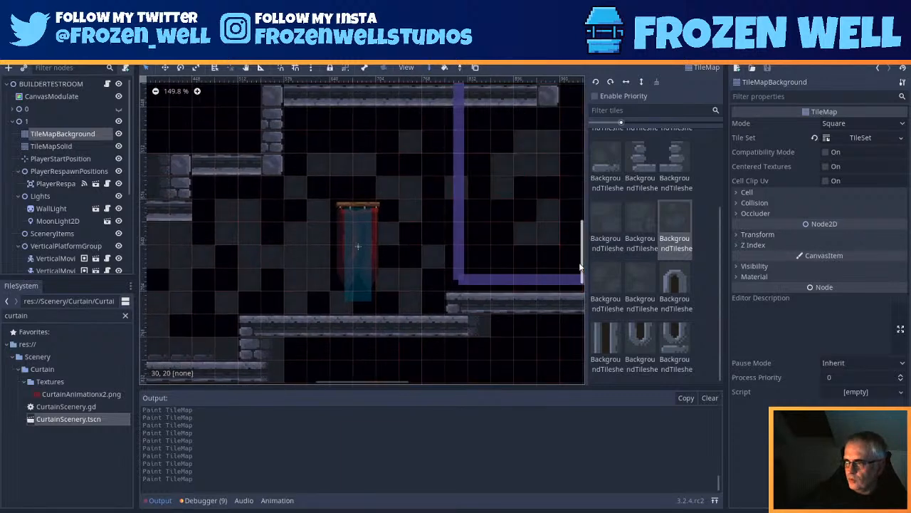
pyautogui.scroll(-1, 416, 210)
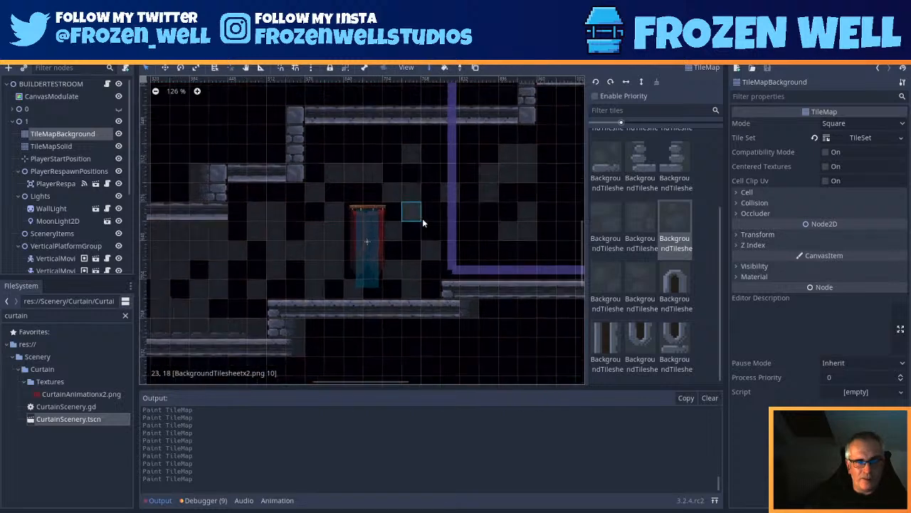
pyautogui.moveTo(416, 210); pyautogui.dragTo(243, 232, button='middle')
pyautogui.scroll(-1, 386, 211)
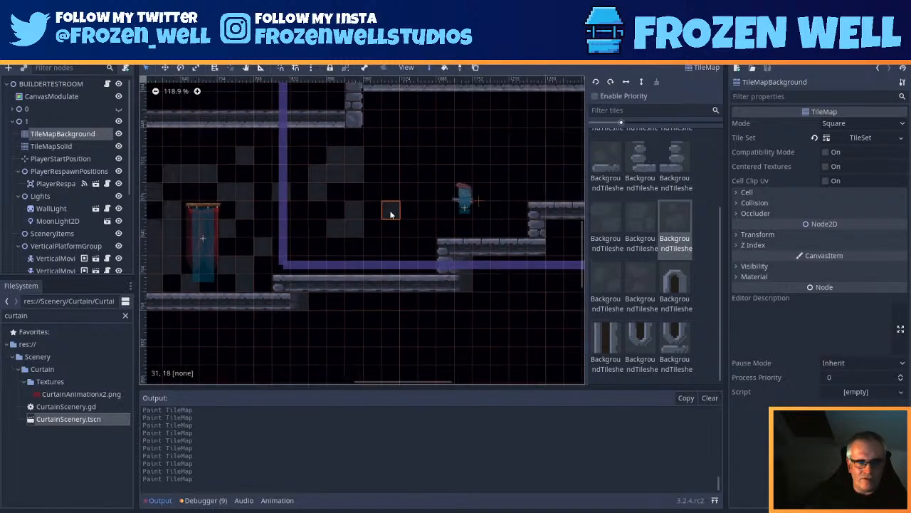
pyautogui.moveTo(387, 212); pyautogui.dragTo(415, 212, button='middle')
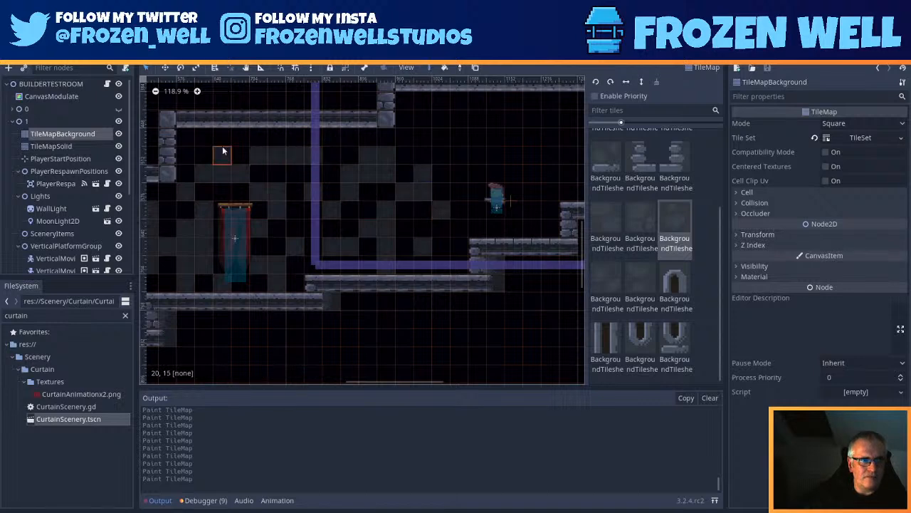
# Step: Fill the gaps around the curtain and below the stepped ceiling with further background tile variants
pyautogui.moveTo(265, 223); pyautogui.dragTo(479, 241, button='middle')
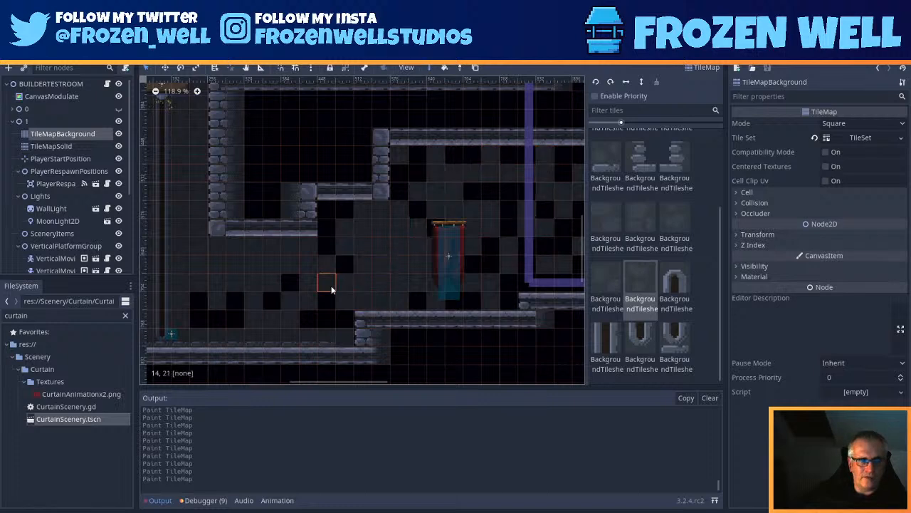
pyautogui.click(605, 285)
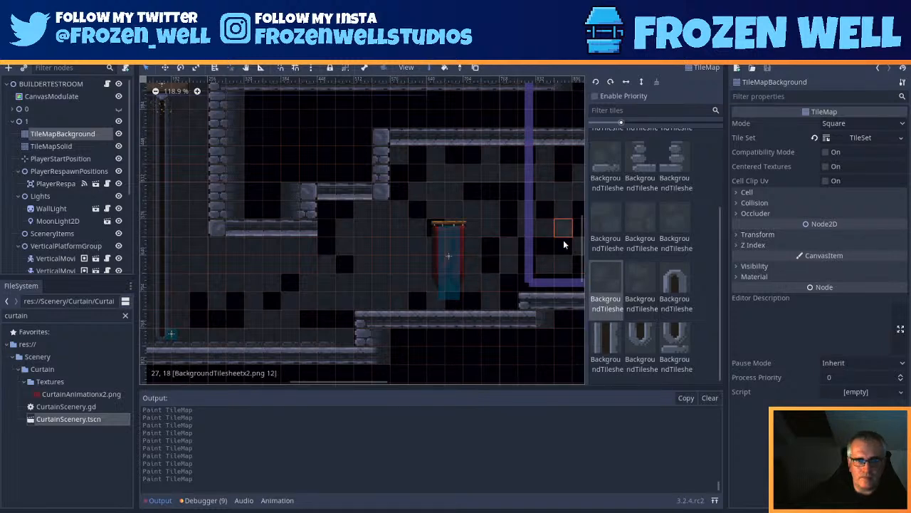
pyautogui.click(680, 221)
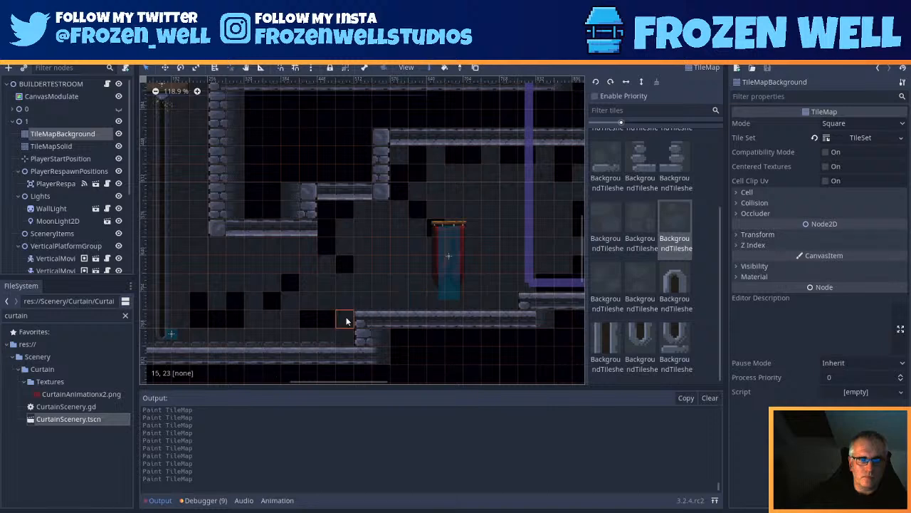
pyautogui.moveTo(332, 247); pyautogui.dragTo(329, 212)
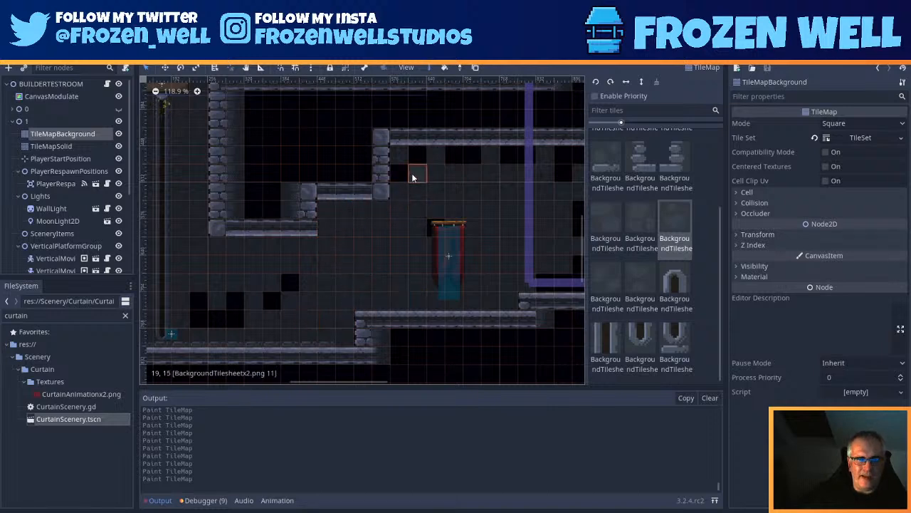
pyautogui.moveTo(416, 158); pyautogui.dragTo(472, 152)
# Step: Fill the remaining black gaps near the floor beside the elevator shaft with the selected background tile
pyautogui.scroll(-1, 488, 205)
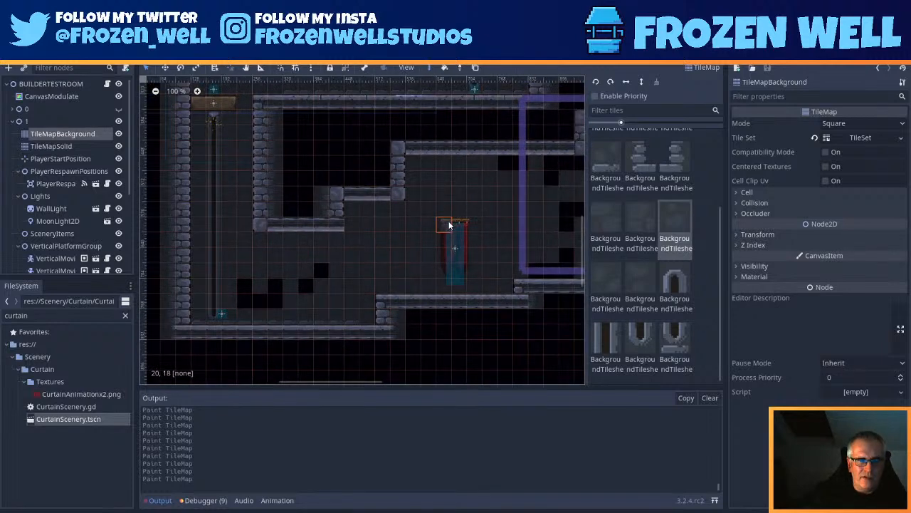
pyautogui.moveTo(318, 248); pyautogui.dragTo(370, 243, button='middle')
pyautogui.click(293, 284)
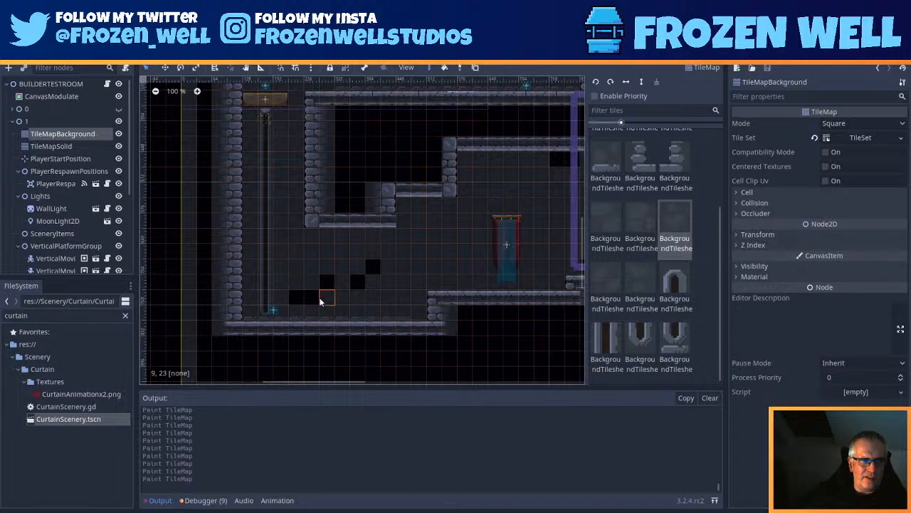
pyautogui.moveTo(306, 303)
pyautogui.mouseDown()
pyautogui.moveTo(323, 288)
pyautogui.moveTo(358, 284)
pyautogui.moveTo(372, 265)
pyautogui.mouseUp()
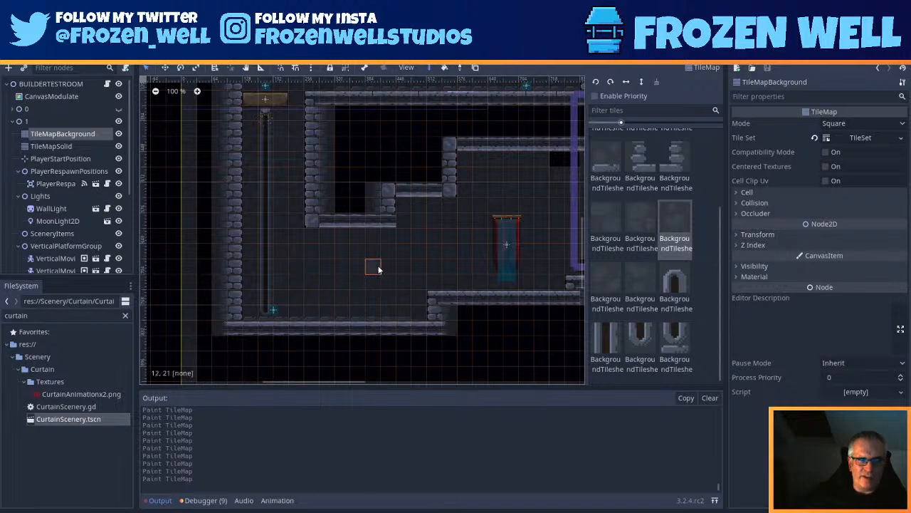
# Step: Fill the corridor background between the purple boundary line and the floor step before the character using two background tile variants
pyautogui.moveTo(479, 242); pyautogui.dragTo(299, 272, button='middle')
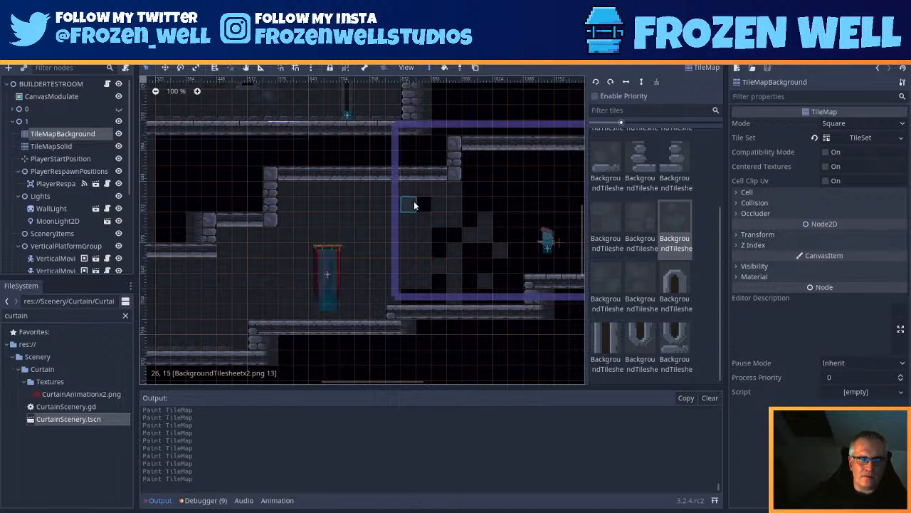
pyautogui.moveTo(414, 202)
pyautogui.mouseDown()
pyautogui.moveTo(464, 228)
pyautogui.moveTo(444, 238)
pyautogui.mouseUp()
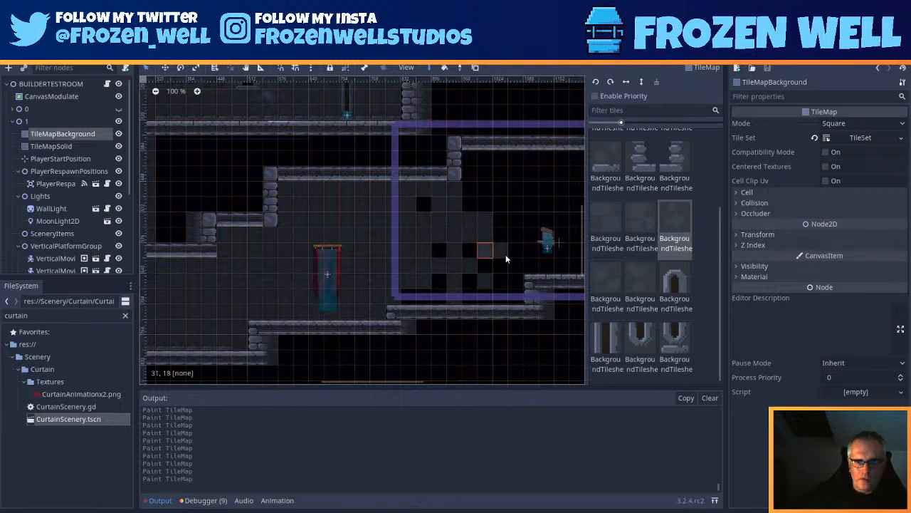
pyautogui.click(651, 226)
pyautogui.scroll(3, 502, 221)
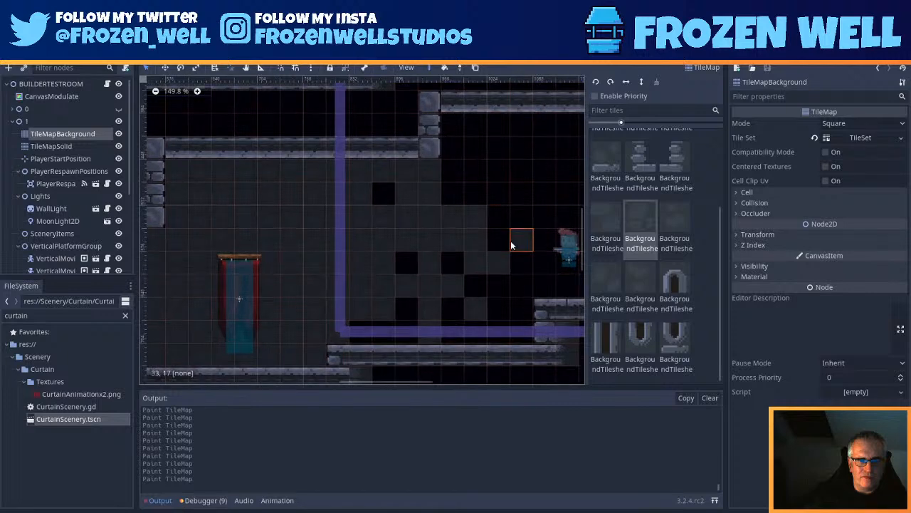
pyautogui.moveTo(475, 199)
pyautogui.mouseDown()
pyautogui.moveTo(463, 178)
pyautogui.moveTo(492, 173)
pyautogui.moveTo(460, 171)
pyautogui.moveTo(494, 130)
pyautogui.moveTo(449, 136)
pyautogui.mouseUp()
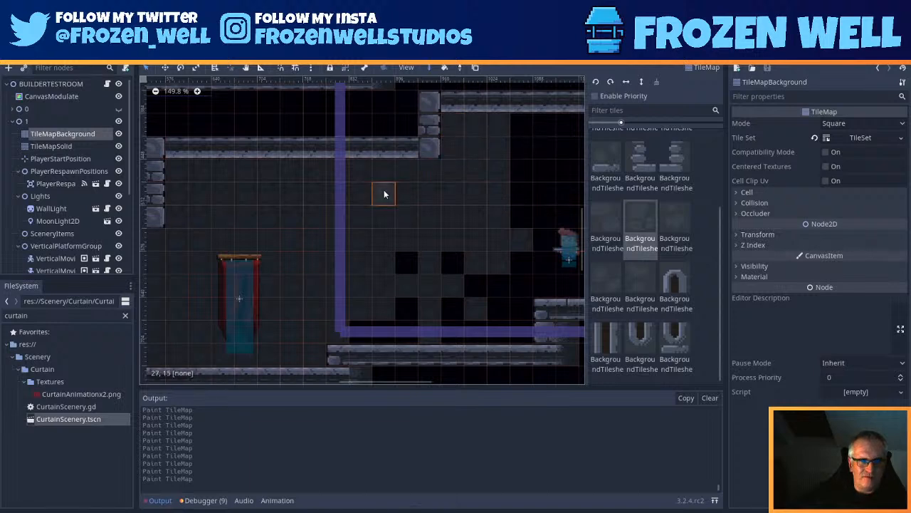
pyautogui.moveTo(467, 272); pyautogui.dragTo(451, 264)
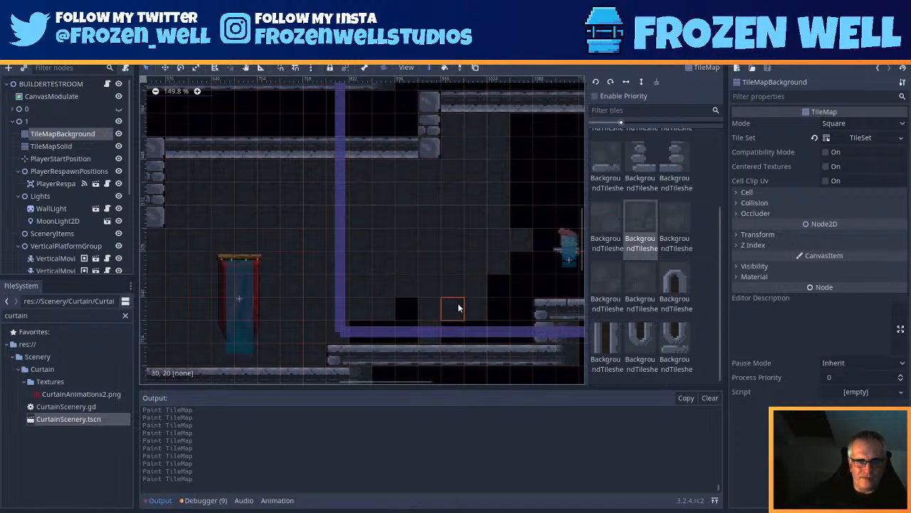
pyautogui.moveTo(367, 330); pyautogui.dragTo(495, 329)
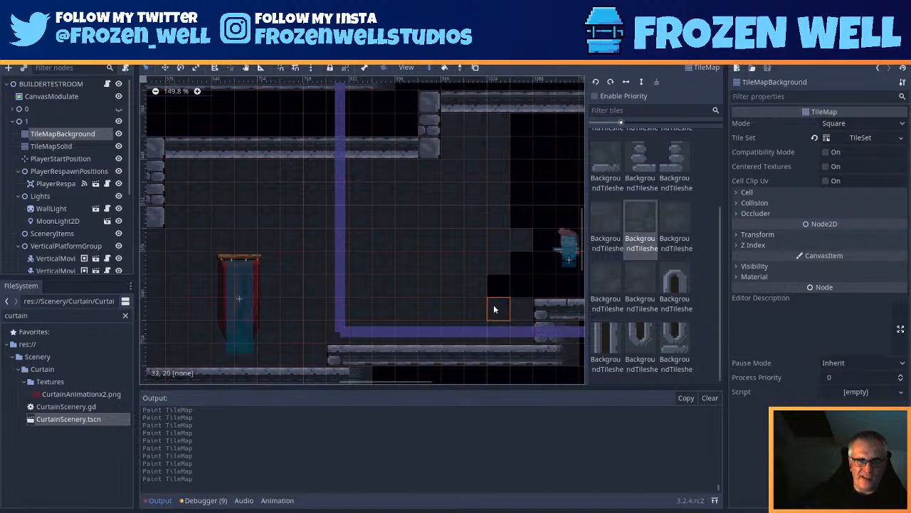
pyautogui.moveTo(522, 293)
pyautogui.mouseDown()
pyautogui.moveTo(545, 265)
pyautogui.moveTo(547, 241)
pyautogui.mouseUp()
# Step: Fill the background behind the character and above the higher floor steps up to the corridor's end with wall tiles
pyautogui.moveTo(525, 241); pyautogui.dragTo(353, 233, button='middle')
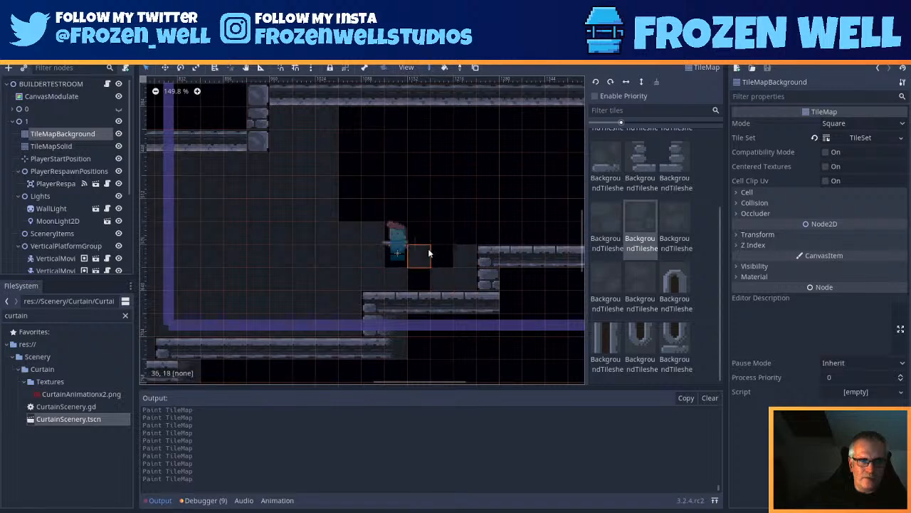
pyautogui.moveTo(429, 252)
pyautogui.mouseDown()
pyautogui.moveTo(433, 266)
pyautogui.moveTo(436, 227)
pyautogui.moveTo(399, 250)
pyautogui.moveTo(455, 240)
pyautogui.moveTo(506, 205)
pyautogui.moveTo(457, 208)
pyautogui.mouseUp()
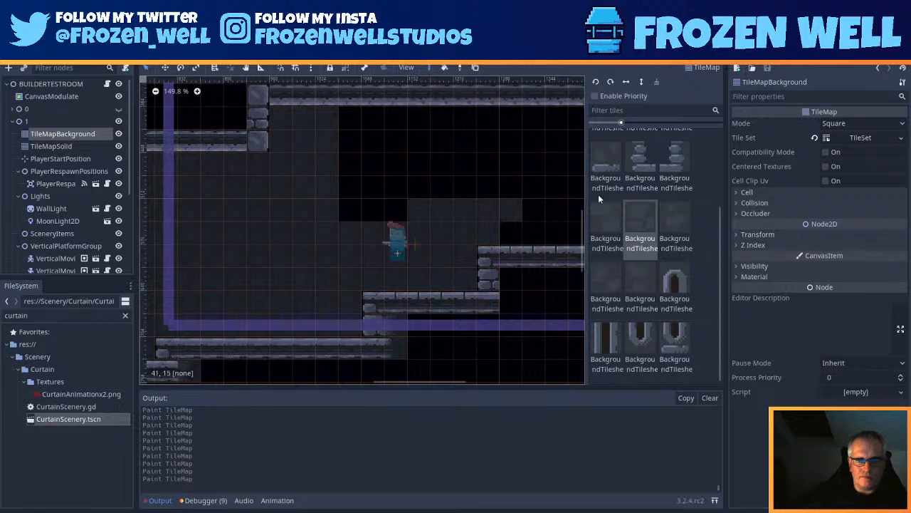
pyautogui.click(604, 215)
pyautogui.moveTo(379, 180)
pyautogui.mouseDown()
pyautogui.moveTo(391, 249)
pyautogui.moveTo(358, 254)
pyautogui.moveTo(391, 216)
pyautogui.moveTo(342, 178)
pyautogui.moveTo(346, 142)
pyautogui.moveTo(466, 142)
pyautogui.mouseUp()
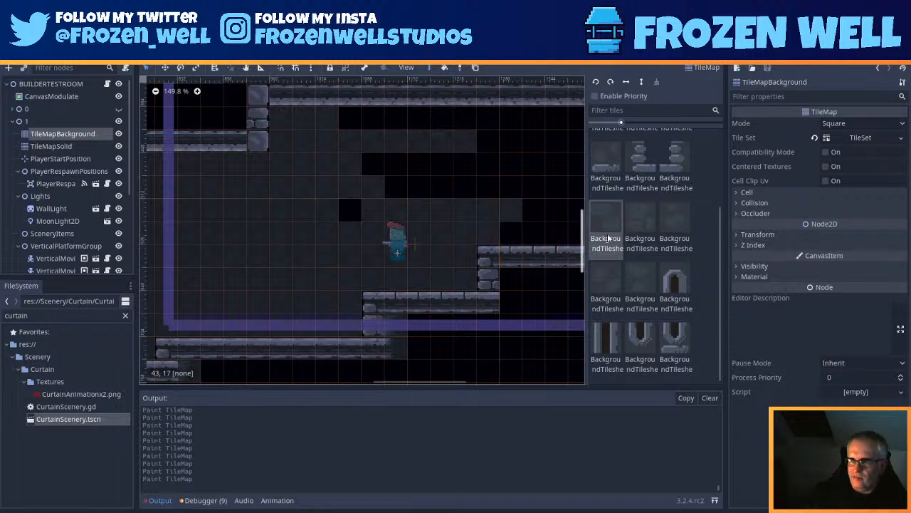
pyautogui.moveTo(534, 227); pyautogui.dragTo(402, 239, button='middle')
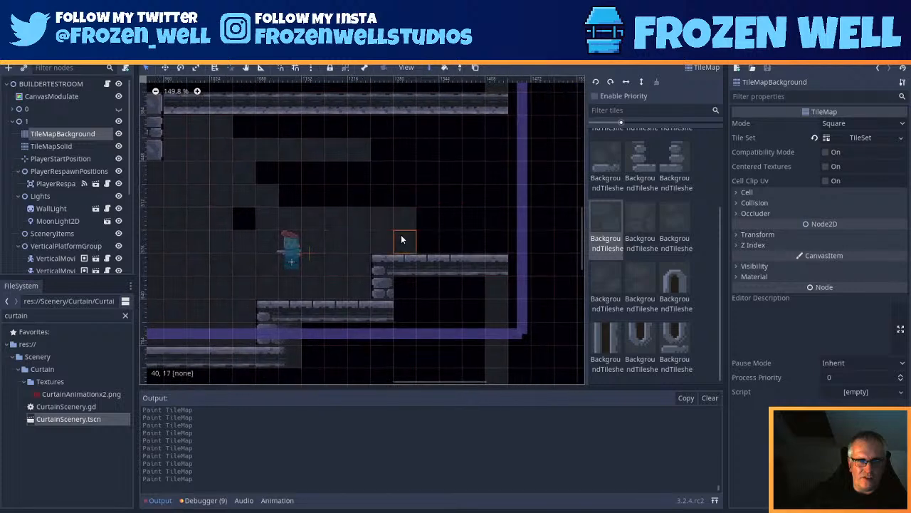
pyautogui.moveTo(402, 240)
pyautogui.mouseDown()
pyautogui.moveTo(469, 246)
pyautogui.moveTo(494, 216)
pyautogui.moveTo(476, 202)
pyautogui.moveTo(478, 150)
pyautogui.moveTo(491, 128)
pyautogui.moveTo(237, 134)
pyautogui.moveTo(403, 147)
pyautogui.moveTo(419, 200)
pyautogui.moveTo(266, 173)
pyautogui.moveTo(449, 173)
pyautogui.moveTo(234, 204)
pyautogui.moveTo(243, 218)
pyautogui.mouseUp()
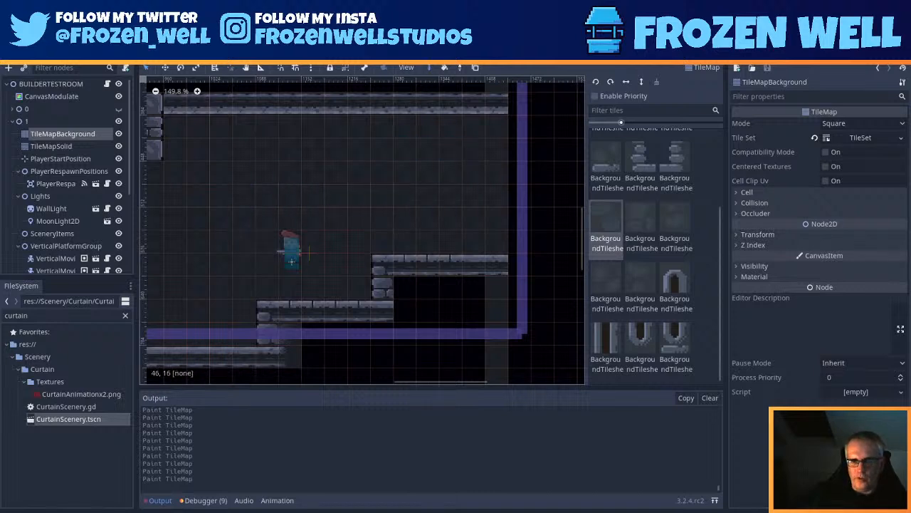
# Step: Vary the finished wall around the character by mixing in other background tile variants
pyautogui.click(629, 206)
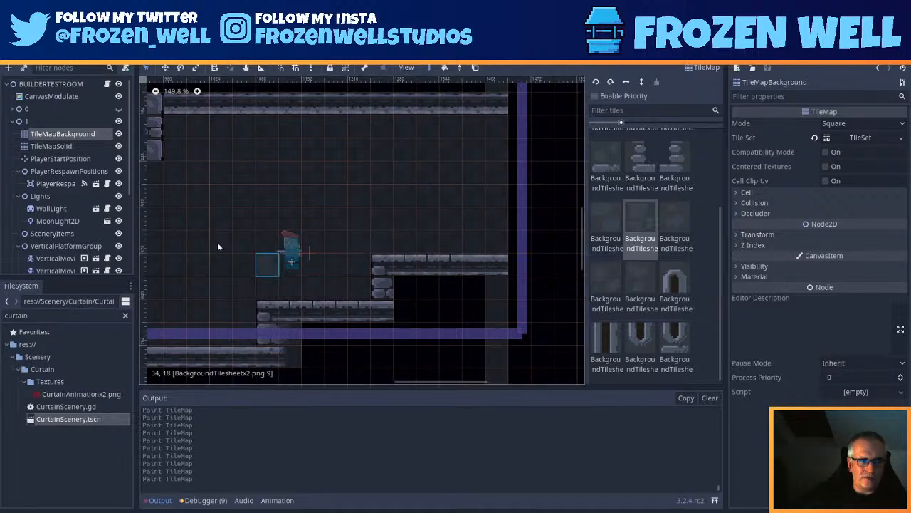
pyautogui.click(612, 227)
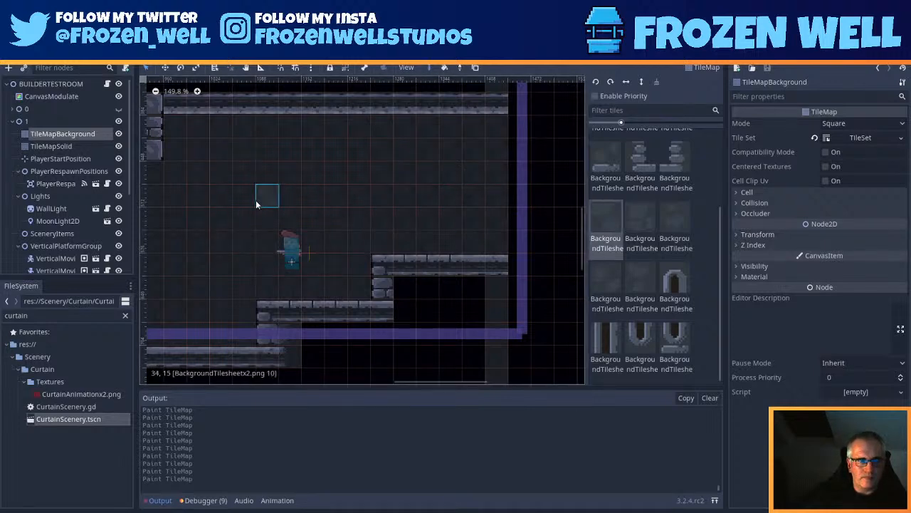
pyautogui.click(615, 279)
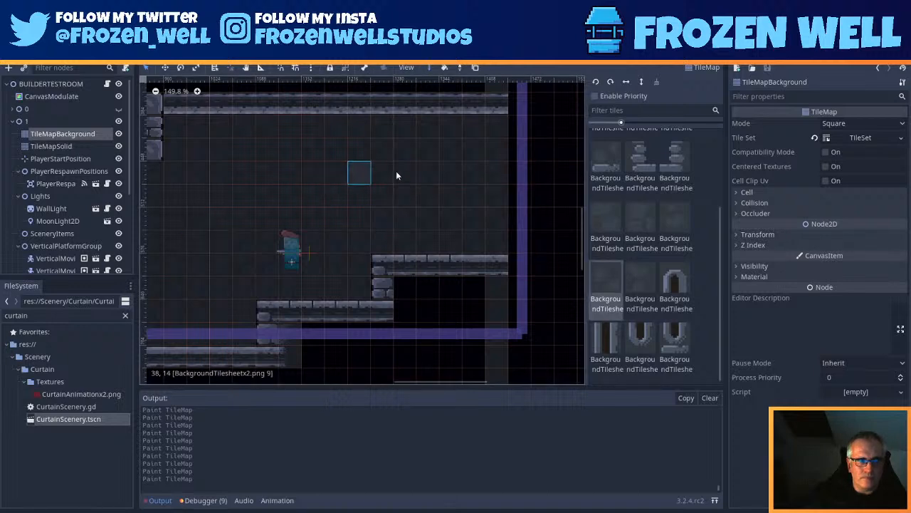
# Step: Examine the filled background from the character past the curtain back to the elevator shafts and the torch room
pyautogui.moveTo(244, 264); pyautogui.dragTo(391, 248, button='middle')
pyautogui.scroll(-5, 374, 270)
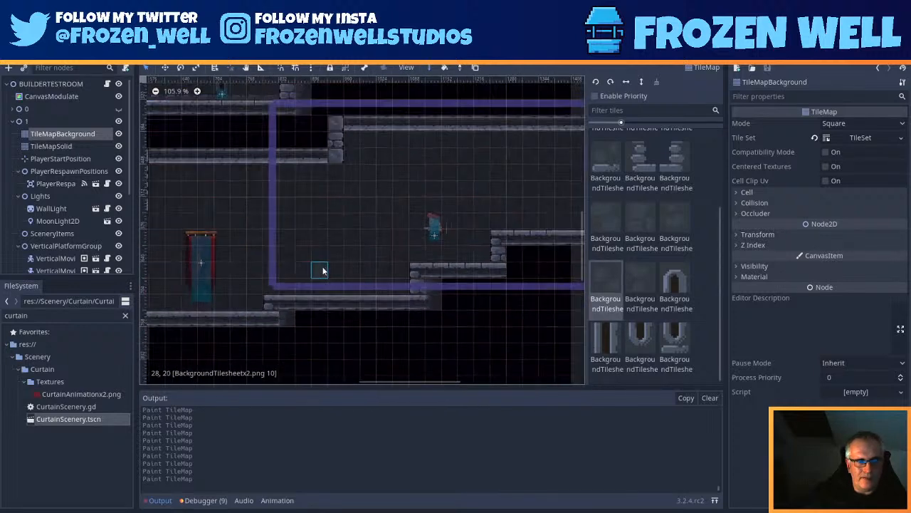
pyautogui.moveTo(327, 302); pyautogui.dragTo(487, 277, button='middle')
pyautogui.moveTo(244, 237); pyautogui.dragTo(303, 307, button='middle')
pyautogui.scroll(-2, 437, 275)
pyautogui.scroll(-1, 373, 286)
pyautogui.moveTo(383, 247); pyautogui.dragTo(377, 252, button='middle')
pyautogui.scroll(-4, 388, 252)
pyautogui.moveTo(453, 260); pyautogui.dragTo(492, 272, button='middle')
pyautogui.scroll(1, 455, 267)
pyautogui.scroll(3, 456, 267)
pyautogui.scroll(-2, 663, 268)
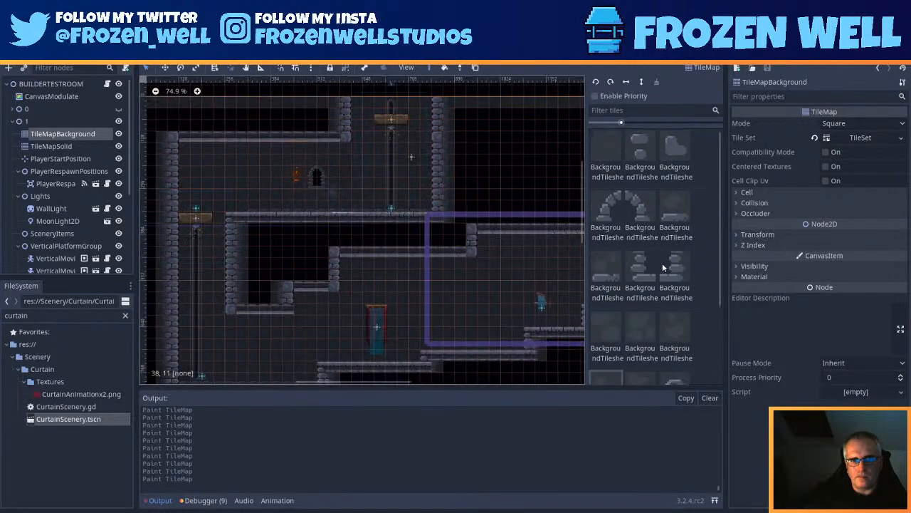
# Step: Paint the plain background tile outside the upper room's lower corner and behind the brick wall beside its elevator shaft
pyautogui.click(601, 148)
pyautogui.moveTo(462, 195)
pyautogui.mouseDown()
pyautogui.moveTo(484, 207)
pyautogui.moveTo(463, 205)
pyautogui.mouseUp()
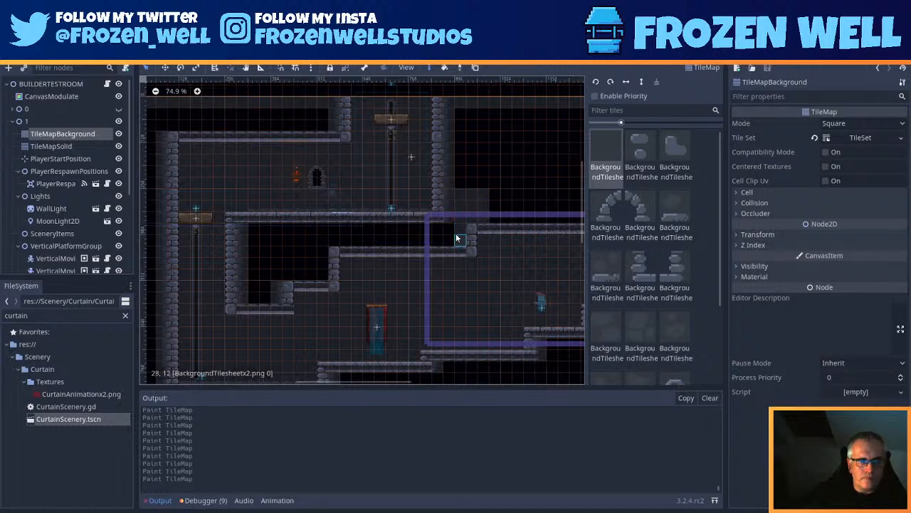
pyautogui.scroll(4, 420, 237)
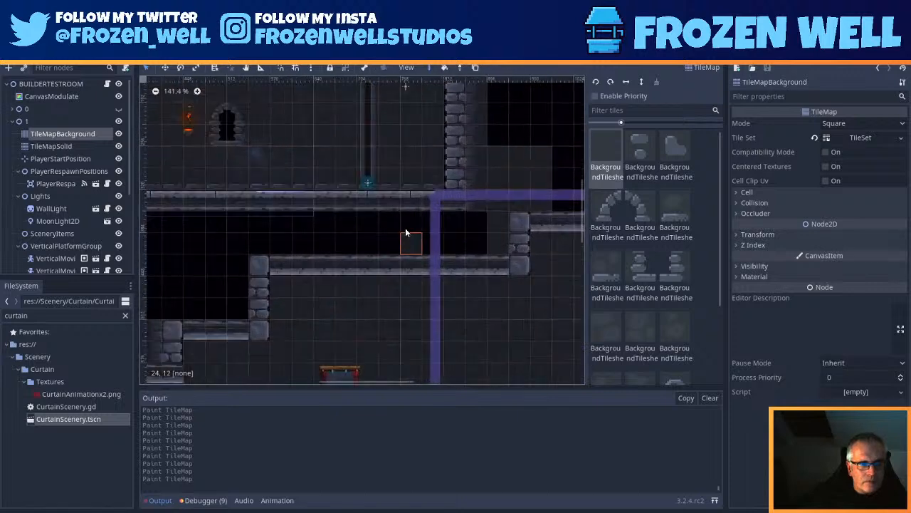
pyautogui.scroll(5, 442, 178)
pyautogui.moveTo(484, 171); pyautogui.dragTo(447, 320, button='middle')
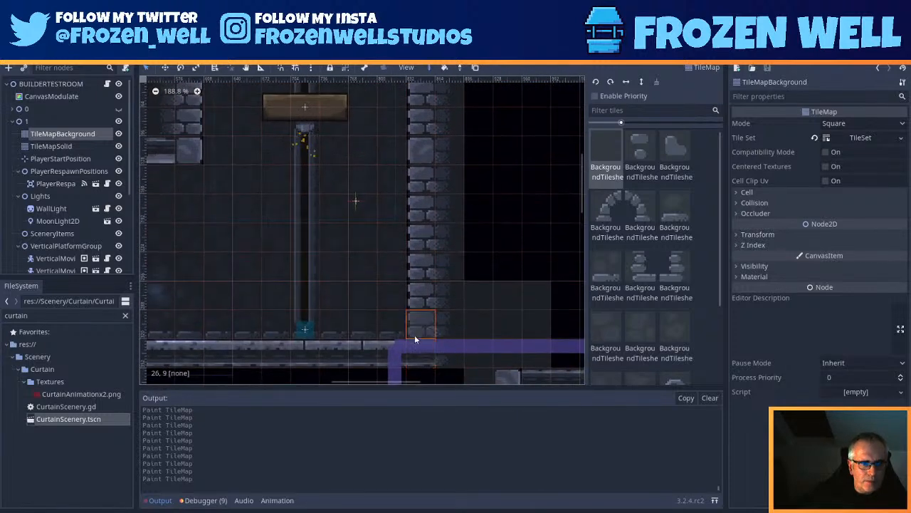
pyautogui.moveTo(415, 339); pyautogui.dragTo(420, 300)
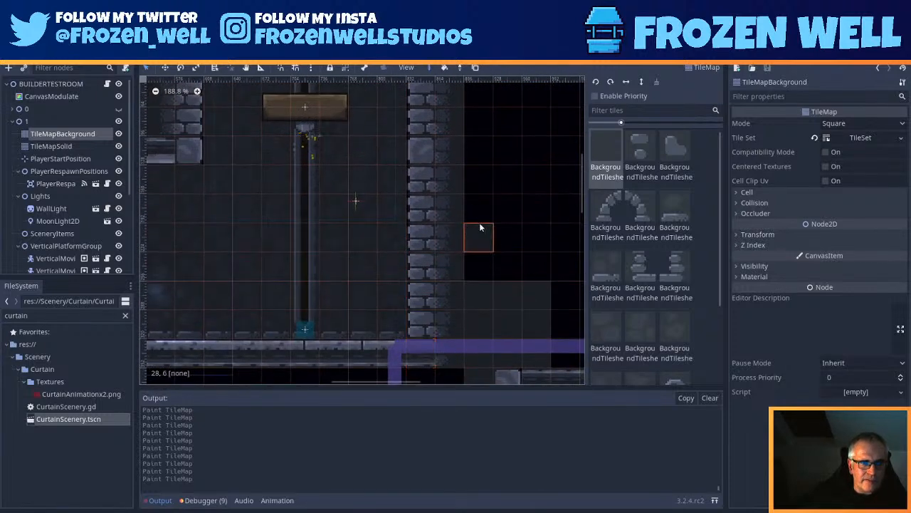
pyautogui.moveTo(423, 156); pyautogui.dragTo(425, 238)
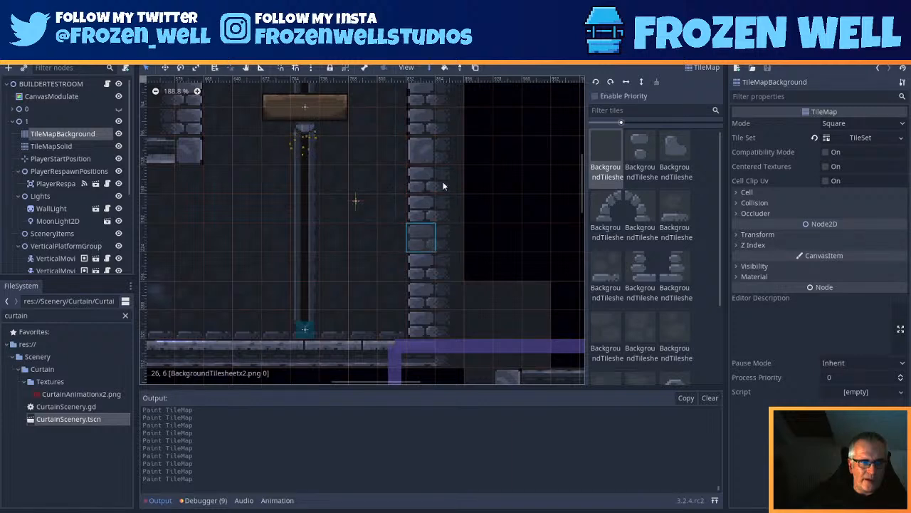
pyautogui.moveTo(442, 154); pyautogui.dragTo(437, 280, button='middle')
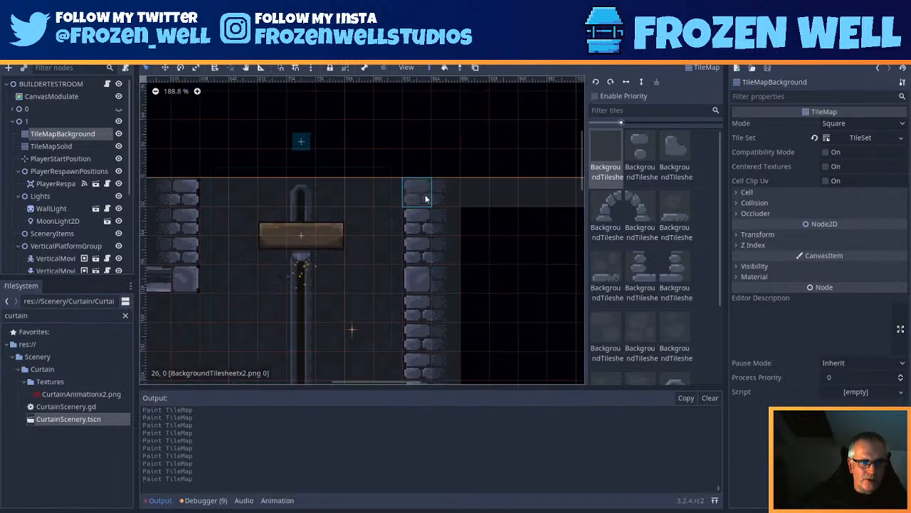
pyautogui.moveTo(411, 315); pyautogui.dragTo(421, 199, button='middle')
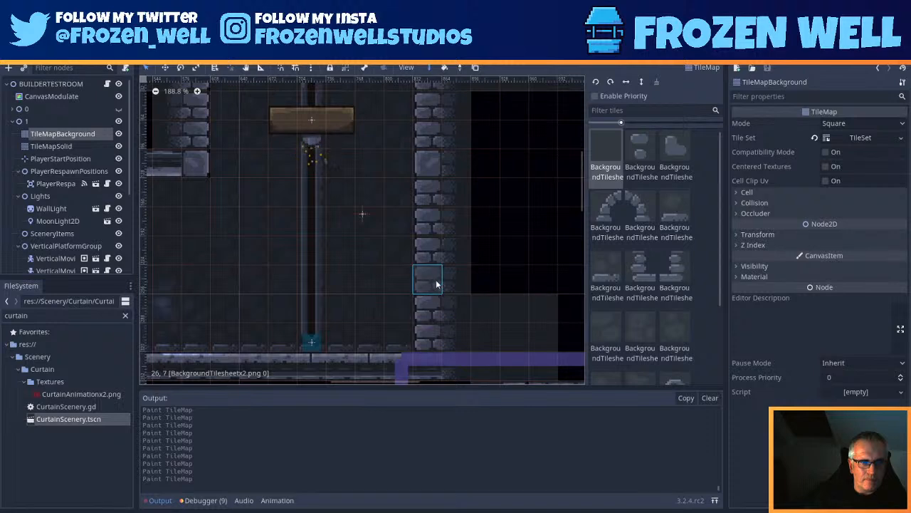
# Step: Examine the walls from the far elevator shaft across the upper room and down the opposite elevator shaft to its floor
pyautogui.moveTo(254, 191); pyautogui.dragTo(474, 303, button='middle')
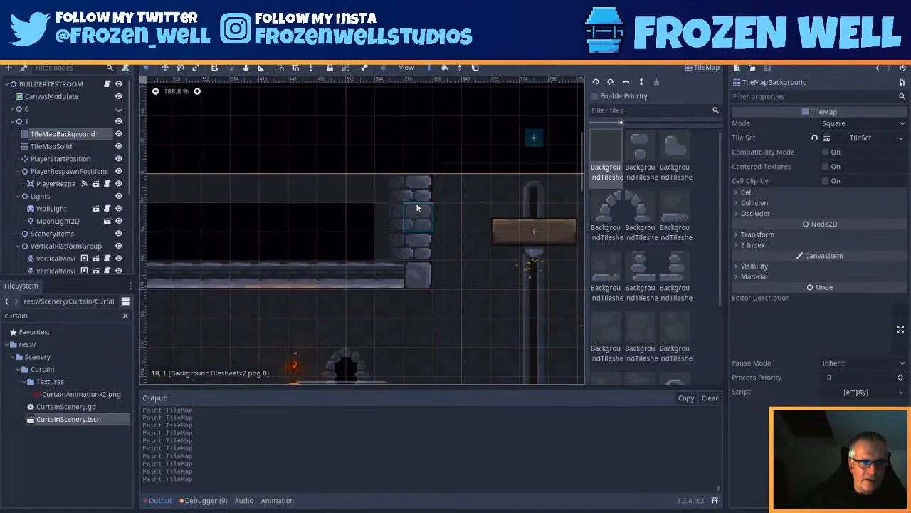
pyautogui.moveTo(272, 262); pyautogui.dragTo(473, 259, button='middle')
pyautogui.moveTo(214, 265); pyautogui.dragTo(339, 183, button='middle')
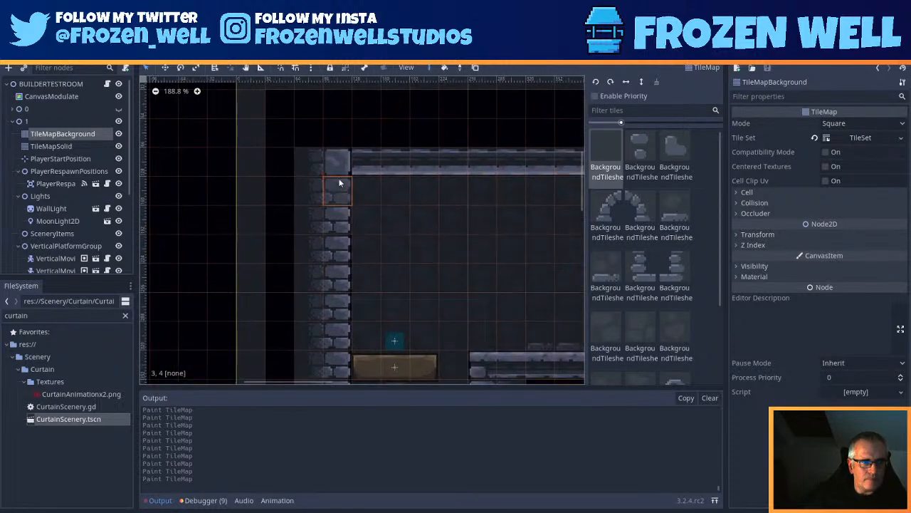
pyautogui.moveTo(340, 307); pyautogui.dragTo(345, 147, button='middle')
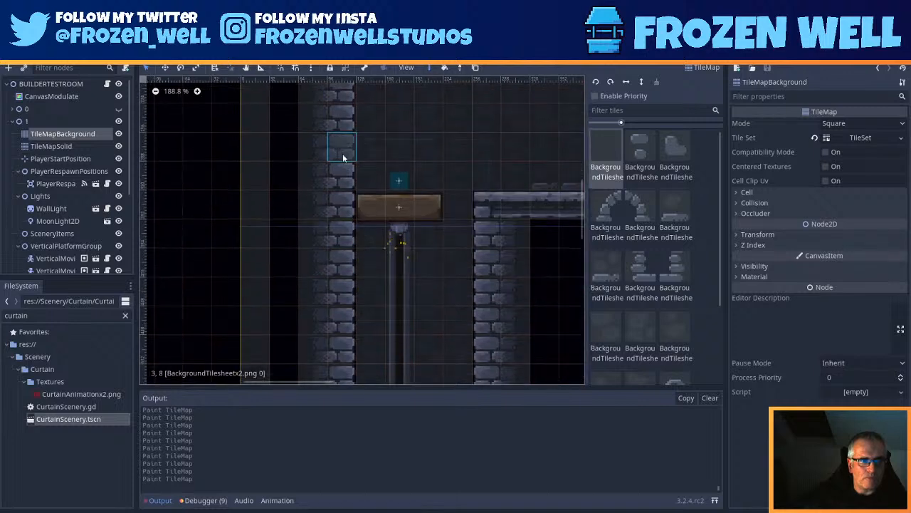
pyautogui.moveTo(349, 322); pyautogui.dragTo(348, 147, button='middle')
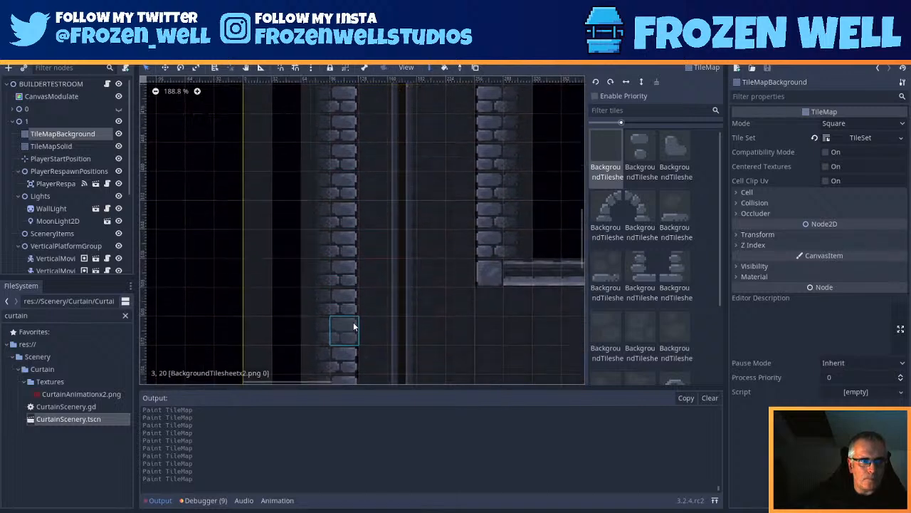
pyautogui.moveTo(353, 322); pyautogui.dragTo(336, 149, button='middle')
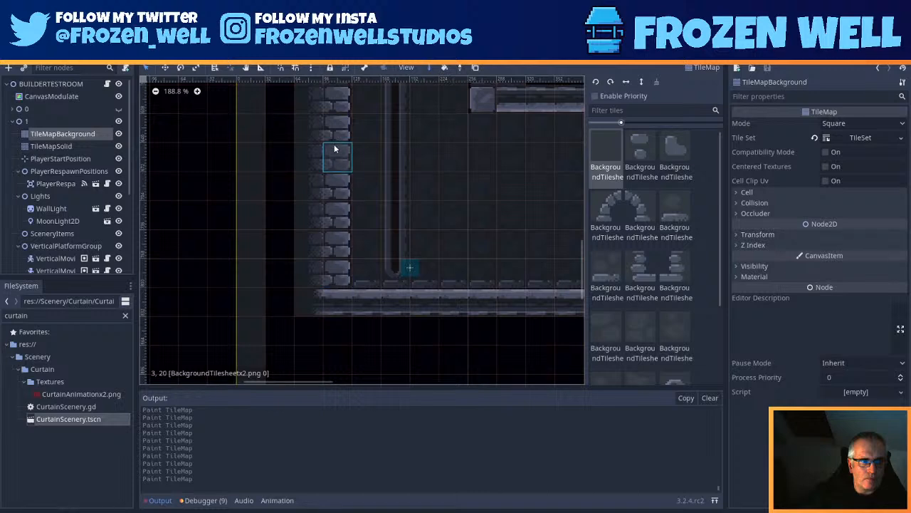
pyautogui.moveTo(474, 237); pyautogui.dragTo(276, 307, button='middle')
pyautogui.moveTo(314, 142); pyautogui.dragTo(350, 327, button='middle')
pyautogui.moveTo(338, 193); pyautogui.dragTo(443, 167, button='middle')
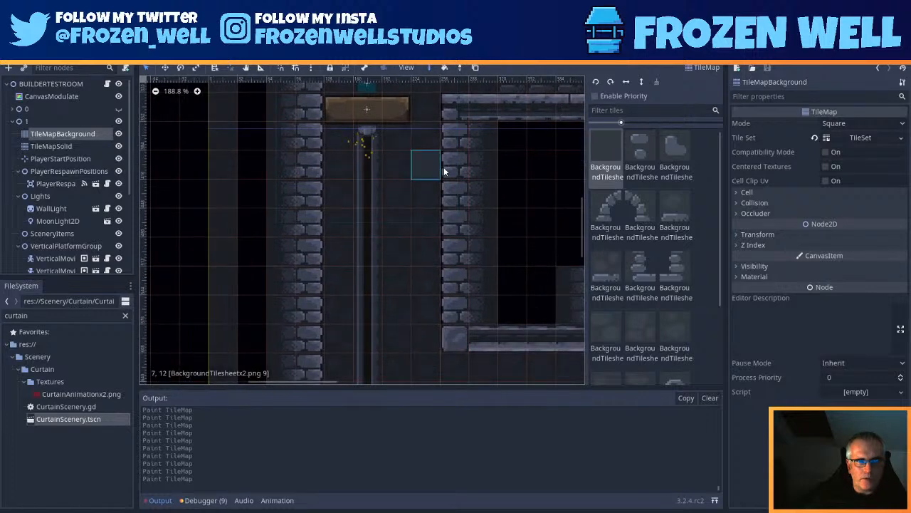
# Step: Erase the inner brick wall beside the elevator shaft from TileMapSolid, including its corner blocks and the adjoining floor and ceiling ends
pyautogui.click(74, 147)
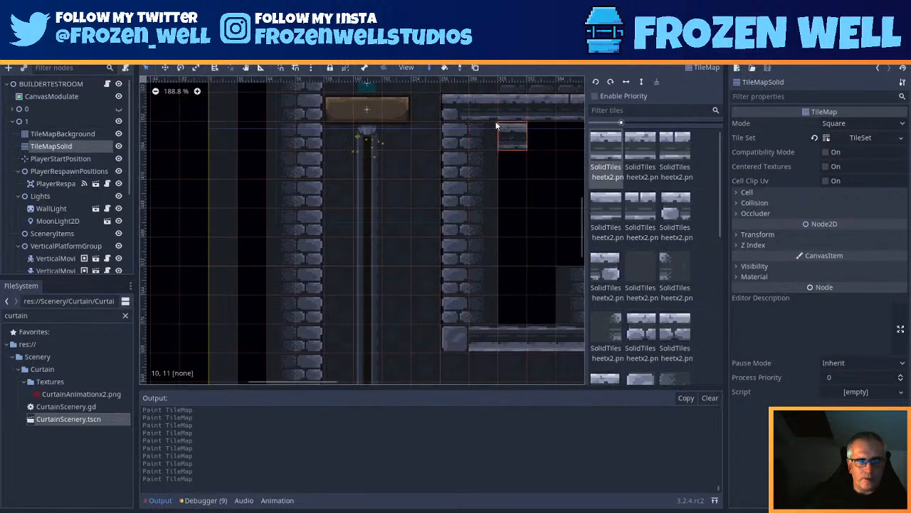
pyautogui.moveTo(455, 112); pyautogui.dragTo(447, 203, button='right')
pyautogui.moveTo(439, 263)
pyautogui.mouseDown(button='right')
pyautogui.moveTo(454, 275)
pyautogui.moveTo(465, 320)
pyautogui.moveTo(484, 107)
pyautogui.moveTo(484, 136)
pyautogui.mouseUp(button='right')
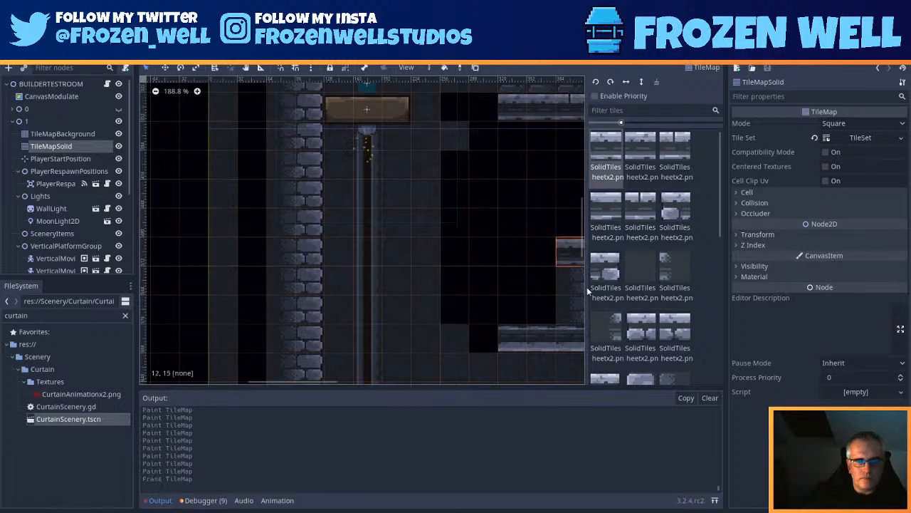
# Step: Extend the upper room's floor to the elevator platform with a solid end tile and two different floor tiles
pyautogui.scroll(-1, 619, 202)
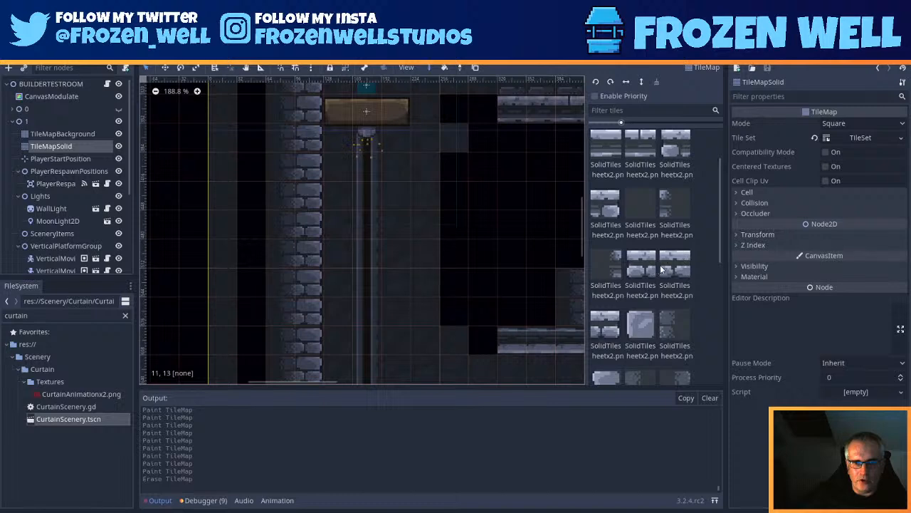
pyautogui.scroll(1, 673, 224)
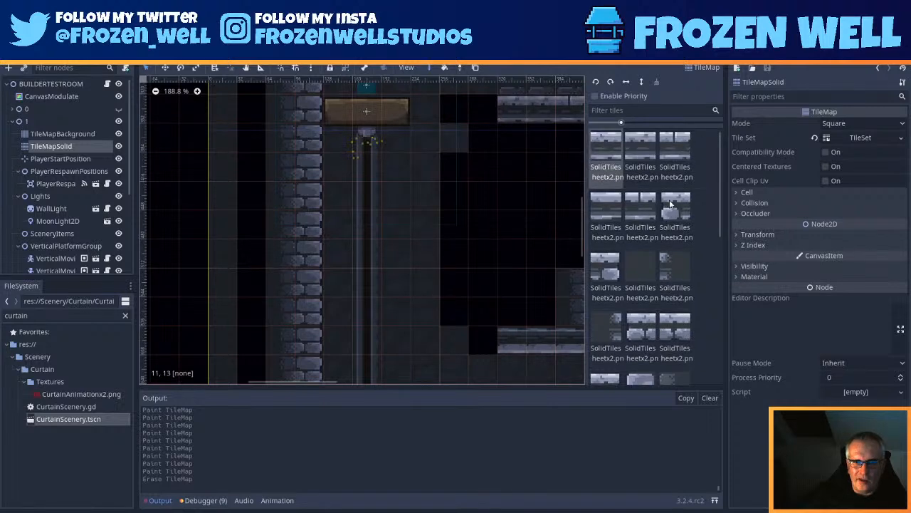
pyautogui.scroll(2, 470, 164)
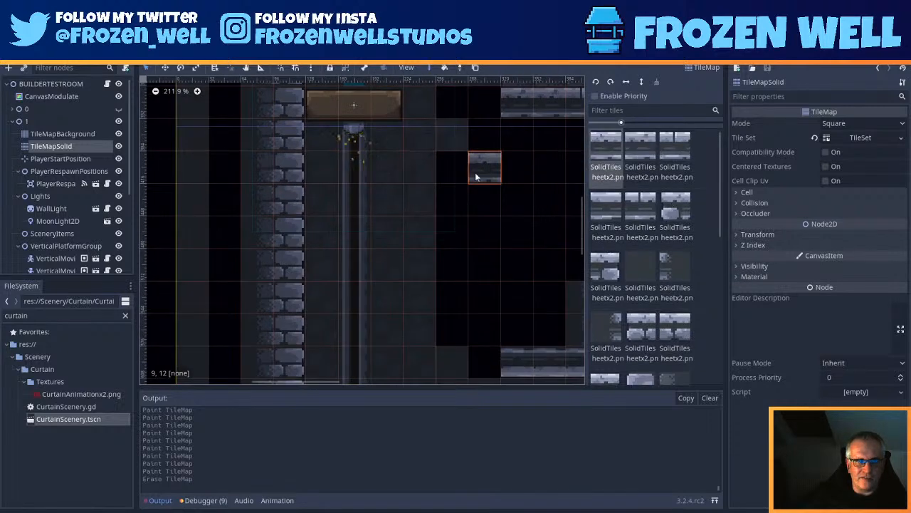
pyautogui.scroll(-7, 499, 224)
pyautogui.moveTo(502, 259); pyautogui.dragTo(496, 304, button='middle')
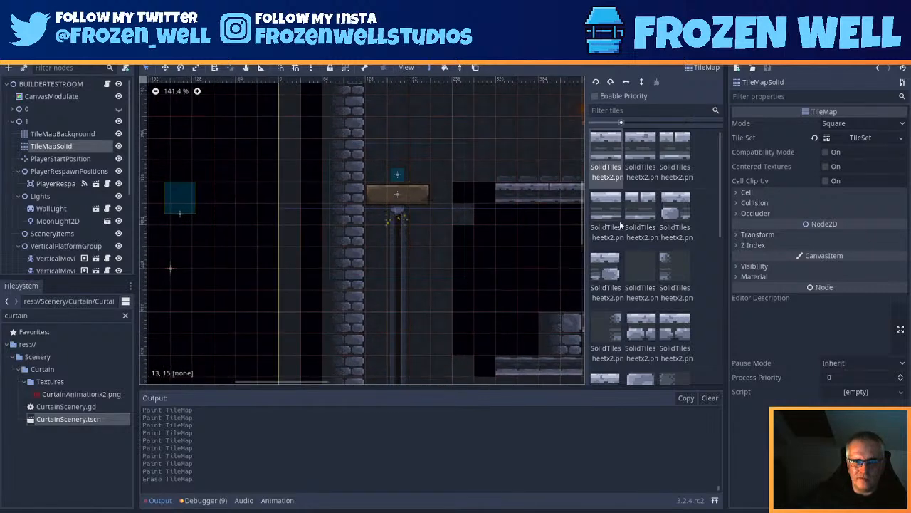
pyautogui.click(675, 208)
pyautogui.click(448, 196)
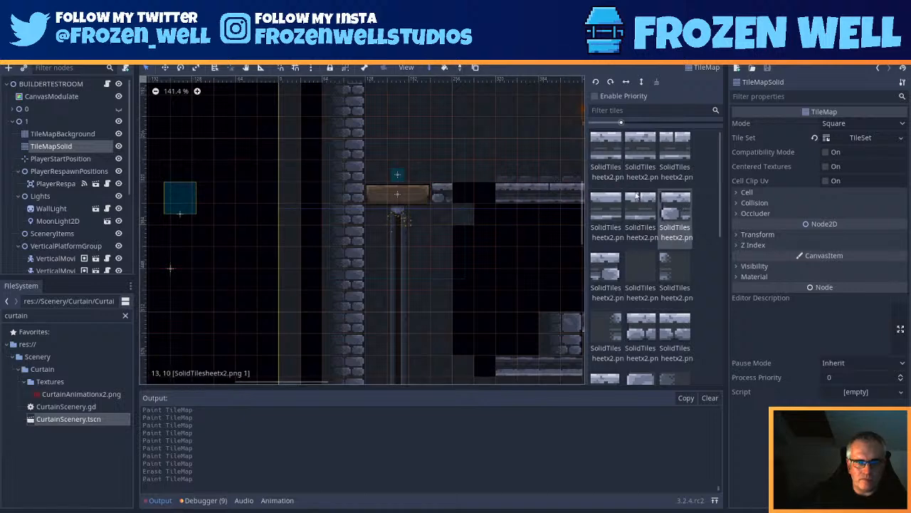
pyautogui.click(463, 195)
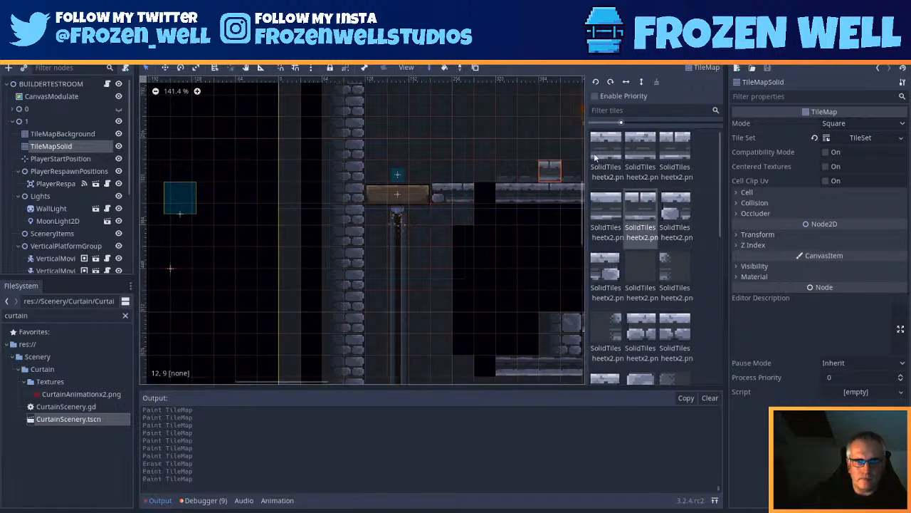
pyautogui.click(607, 142)
pyautogui.click(492, 190)
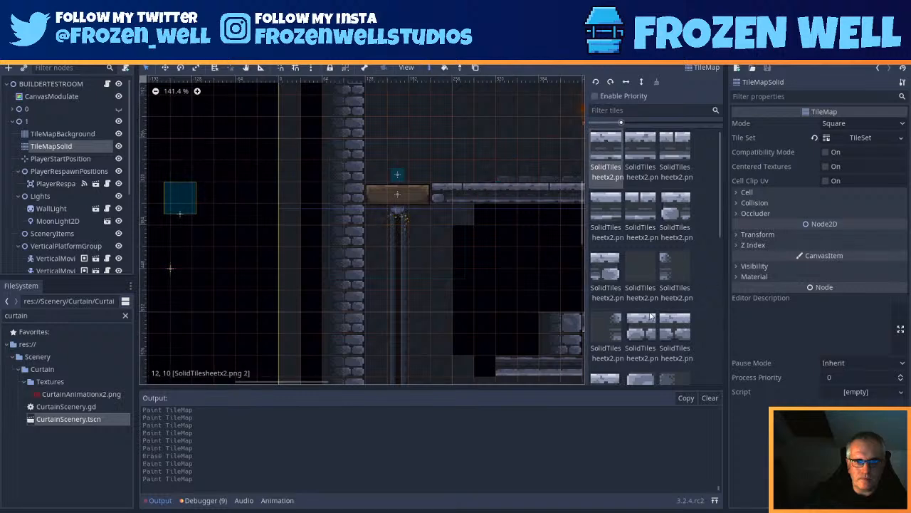
pyautogui.scroll(-2, 647, 336)
pyautogui.scroll(4, 667, 333)
pyautogui.scroll(-3, 660, 249)
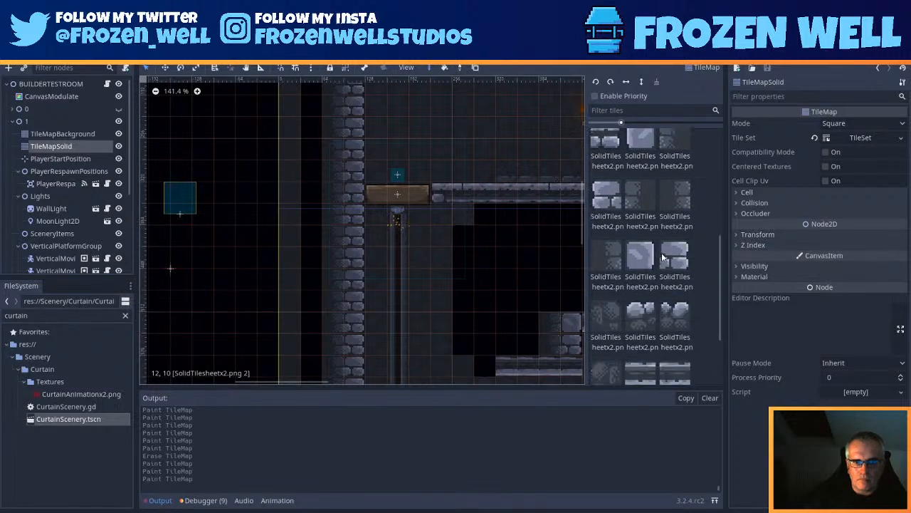
pyautogui.scroll(-3, 669, 263)
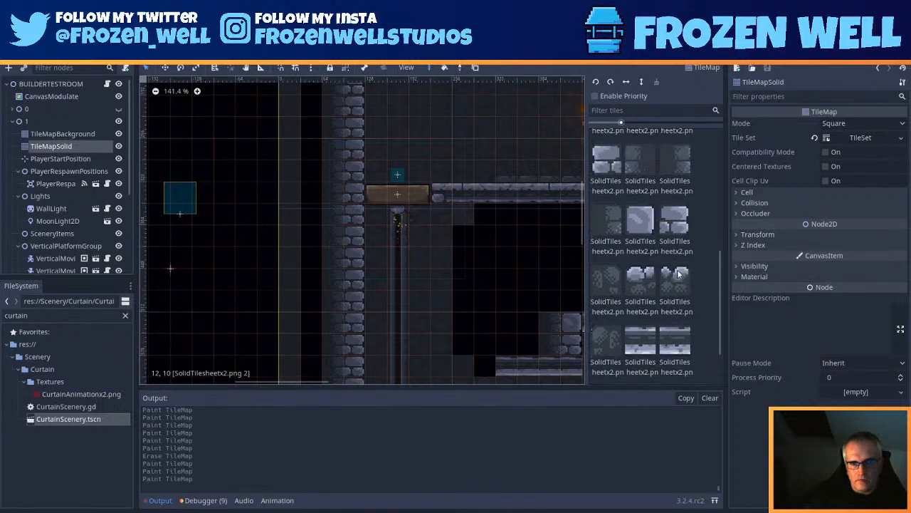
pyautogui.scroll(1, 682, 299)
pyautogui.scroll(5, 681, 297)
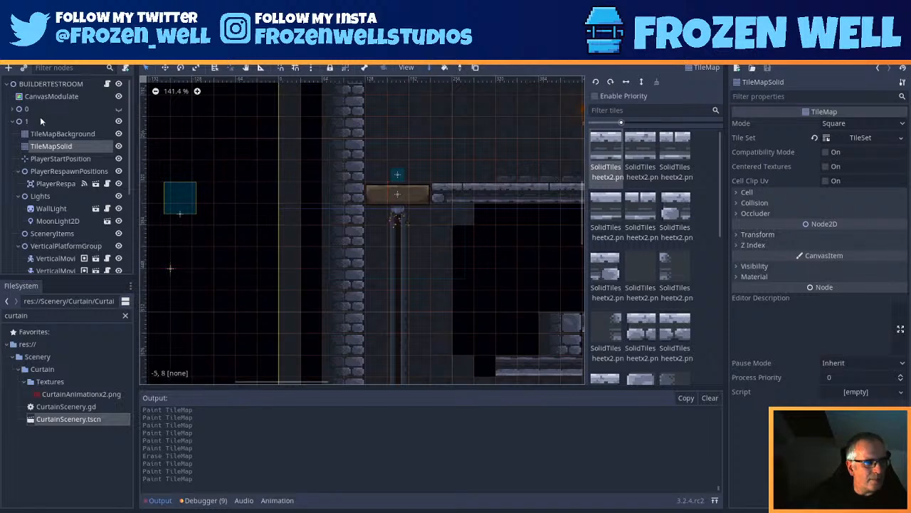
# Step: Paint stone-edged background tiles in TileMapBackground directly above the extended floor beside the elevator platform
pyautogui.click(64, 133)
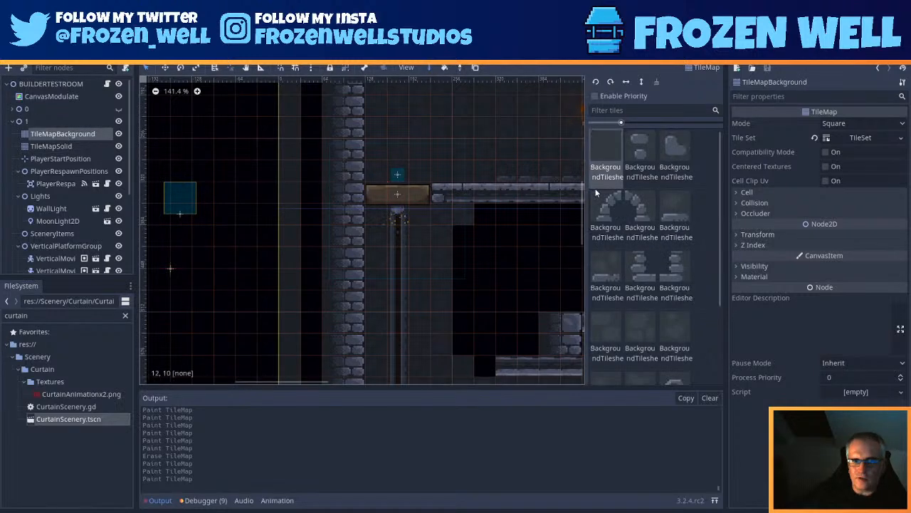
pyautogui.click(680, 215)
pyautogui.click(463, 179)
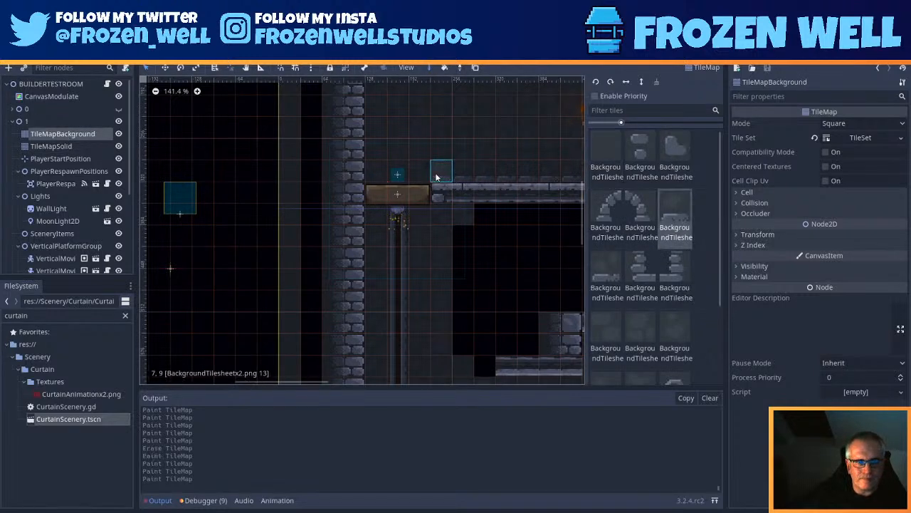
pyautogui.click(437, 177)
pyautogui.click(611, 264)
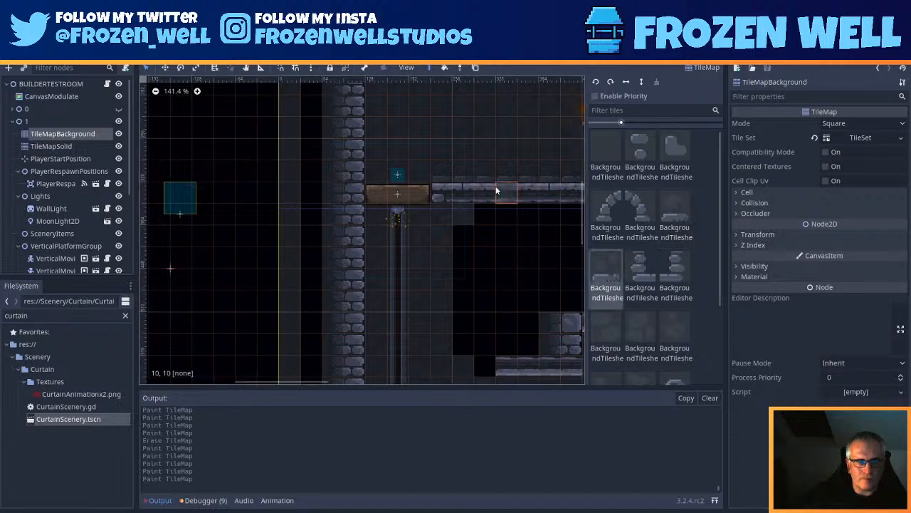
# Step: Examine the room from the upper walls and torch down past the stepped ceiling to the curtain and lower floor
pyautogui.scroll(-3, 606, 213)
pyautogui.scroll(-1, 535, 228)
pyautogui.scroll(-1, 535, 227)
pyautogui.moveTo(535, 226); pyautogui.dragTo(444, 277, button='middle')
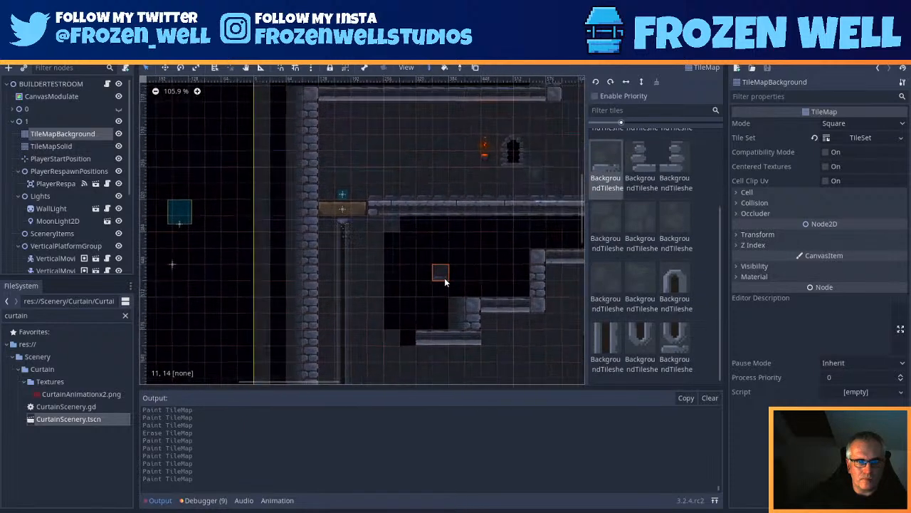
pyautogui.scroll(-4, 475, 268)
pyautogui.moveTo(471, 249); pyautogui.dragTo(477, 299, button='middle')
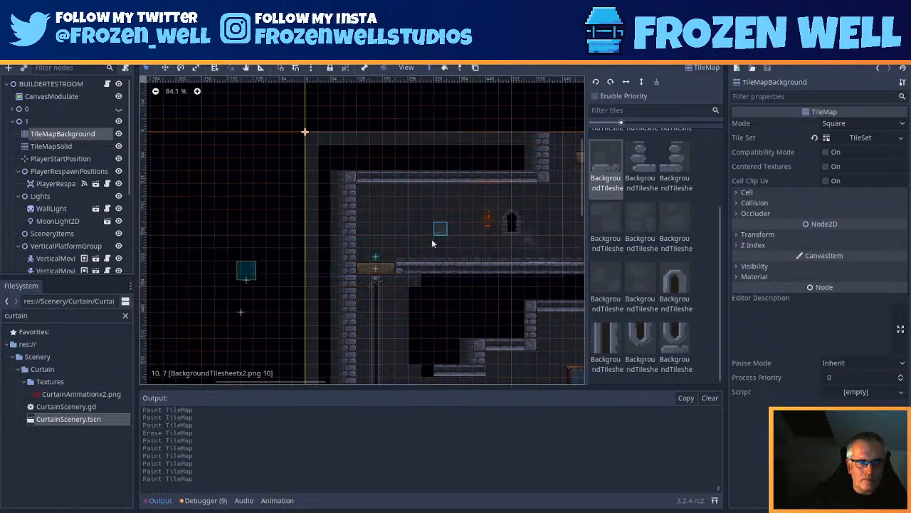
pyautogui.moveTo(503, 217); pyautogui.dragTo(481, 284, button='middle')
pyautogui.scroll(5, 486, 285)
pyautogui.moveTo(450, 321); pyautogui.dragTo(361, 201, button='middle')
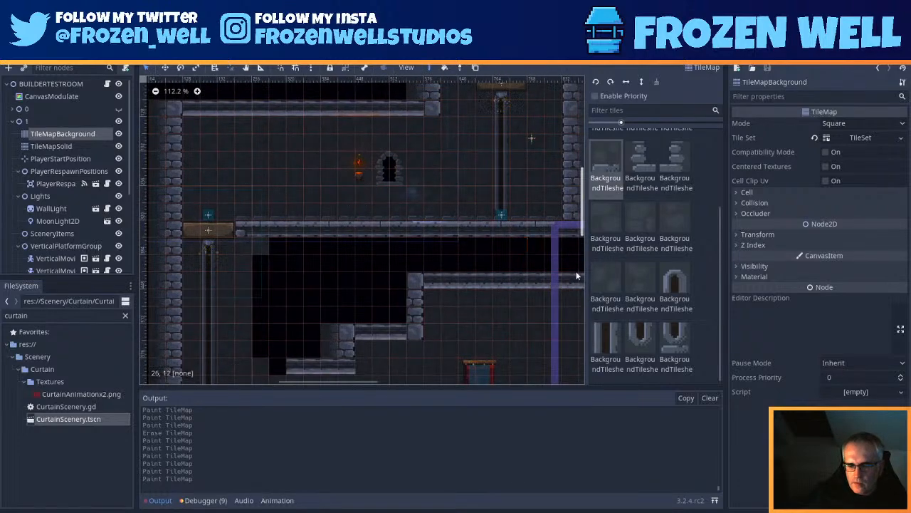
pyautogui.moveTo(403, 307); pyautogui.dragTo(403, 136, button='middle')
pyautogui.moveTo(393, 276); pyautogui.dragTo(402, 264, button='middle')
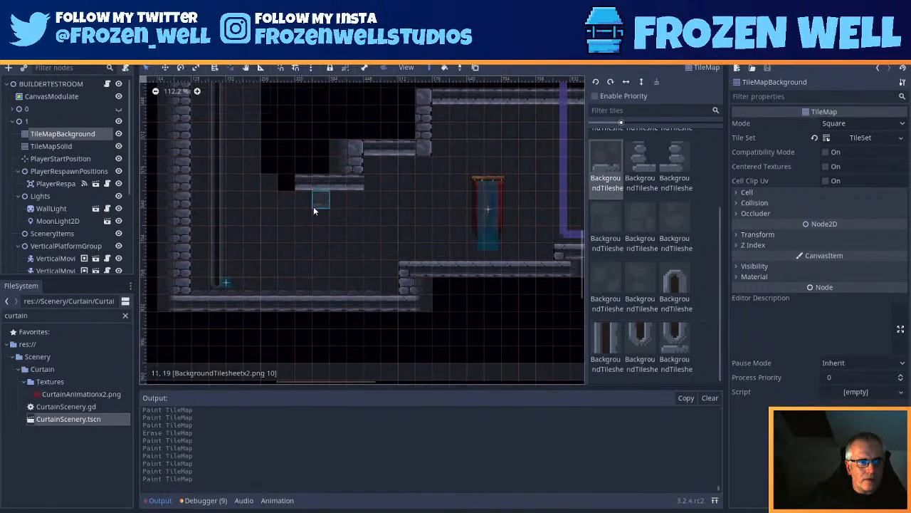
pyautogui.moveTo(313, 207); pyautogui.dragTo(336, 220, button='middle')
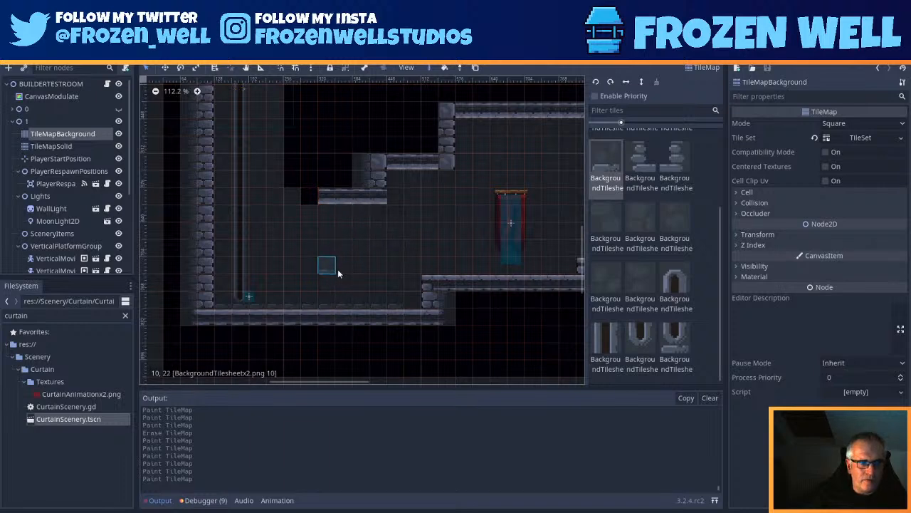
pyautogui.moveTo(343, 212); pyautogui.dragTo(393, 286, button='middle')
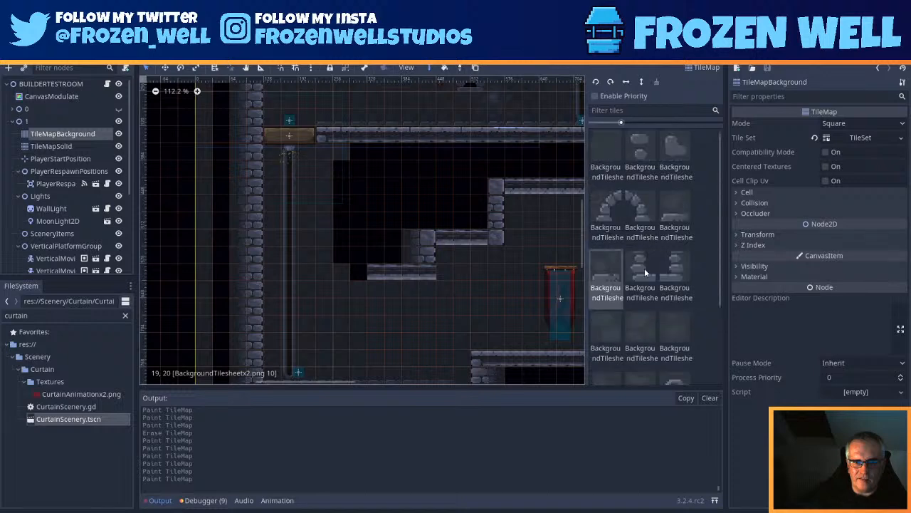
pyautogui.scroll(1, 664, 245)
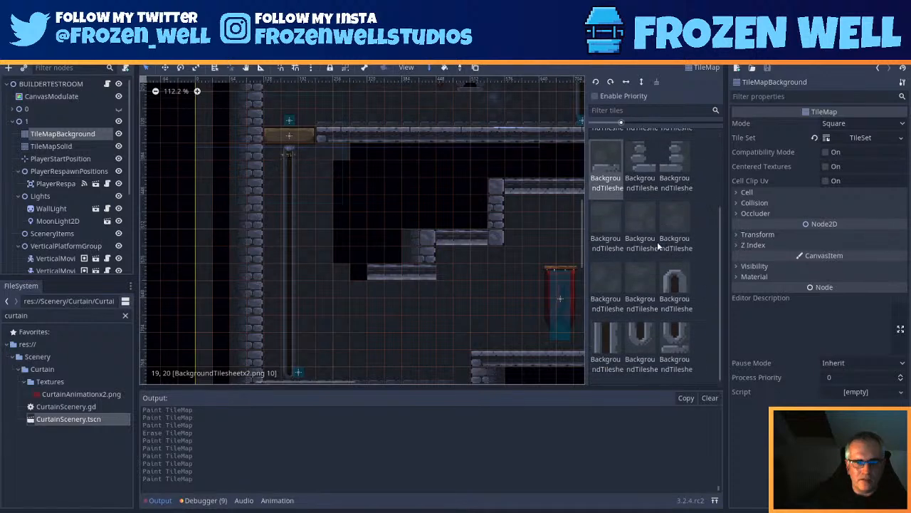
# Step: Build a solid brick wall beside the elevator shaft below the extended floor's end and finish its base with a corner block
pyautogui.click(60, 146)
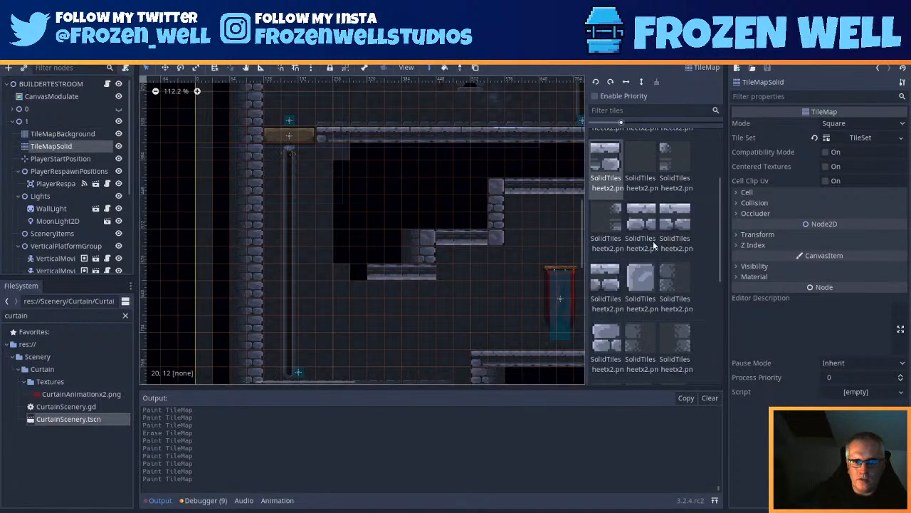
pyautogui.click(616, 342)
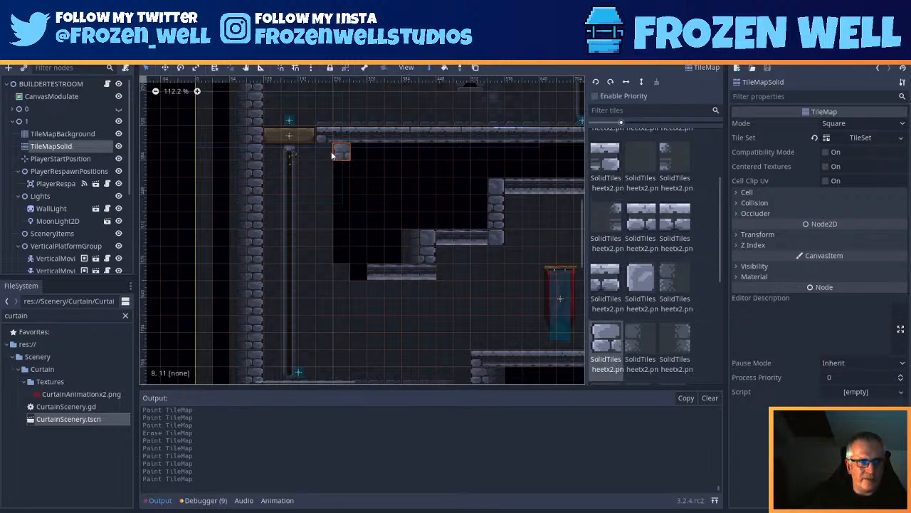
pyautogui.moveTo(324, 151); pyautogui.dragTo(326, 258)
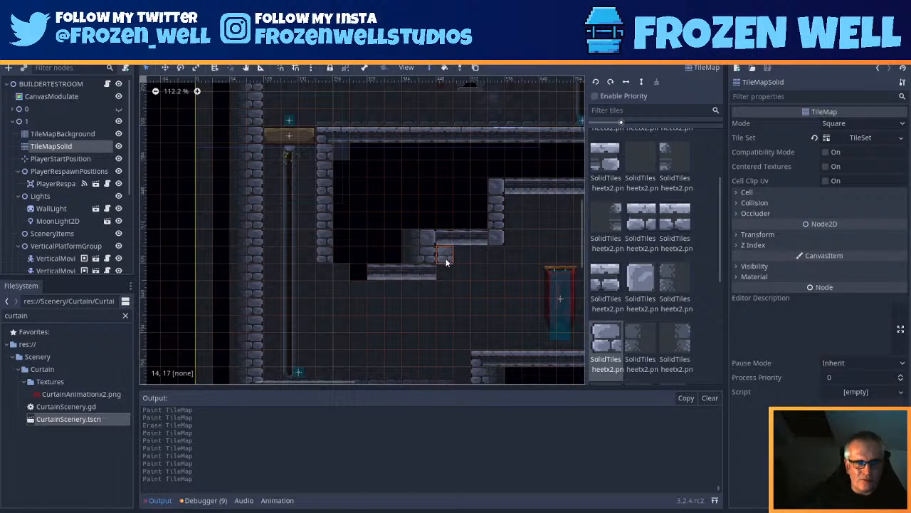
pyautogui.click(640, 279)
pyautogui.click(328, 274)
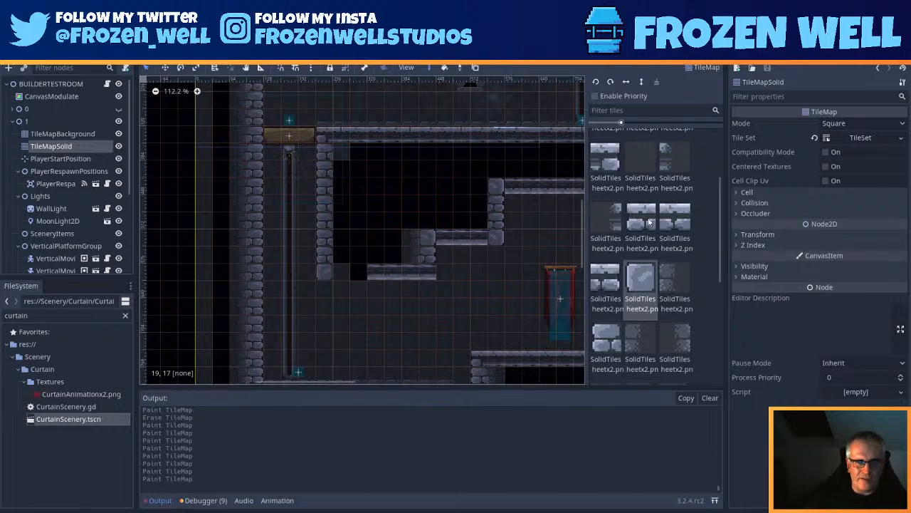
# Step: Close the gap between the shaft wall's corner block and the lowest ceiling ledge with two horizontal ledge tiles
pyautogui.scroll(-3, 654, 264)
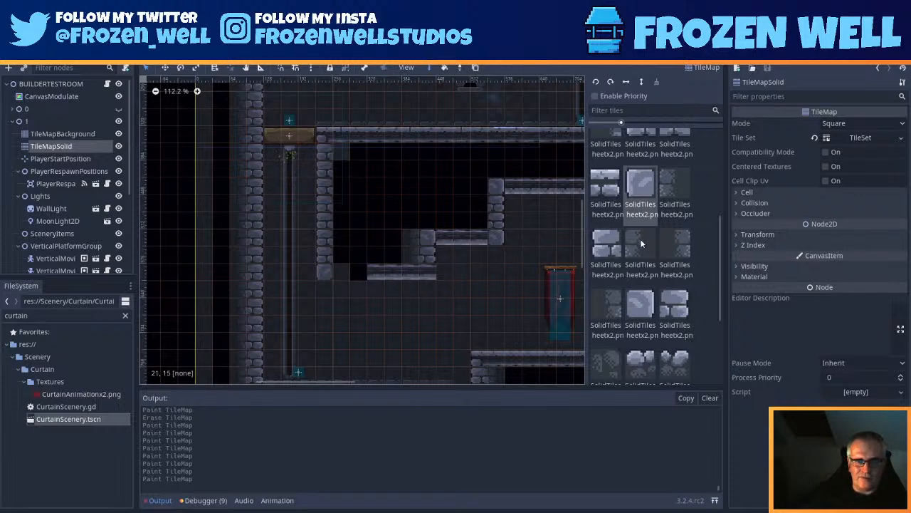
pyautogui.scroll(-3, 641, 242)
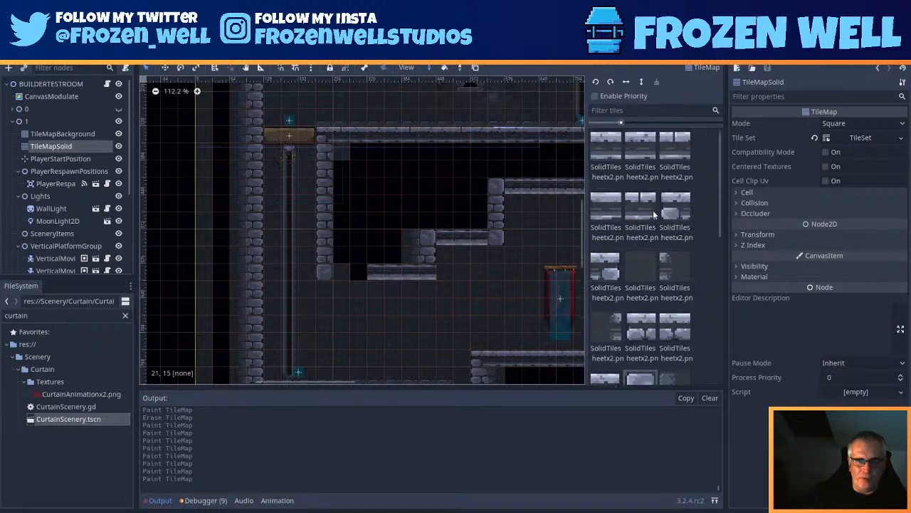
pyautogui.scroll(-5, 654, 235)
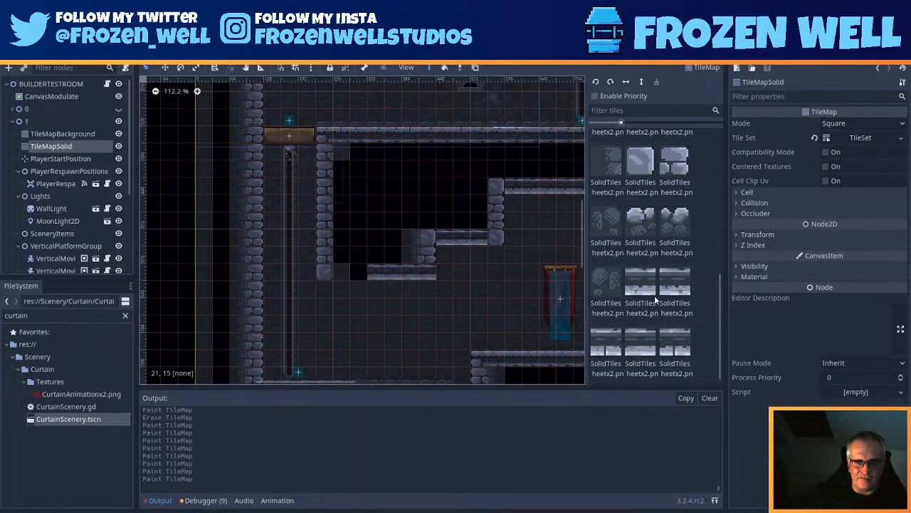
pyautogui.click(639, 340)
pyautogui.moveTo(340, 271); pyautogui.dragTo(358, 271)
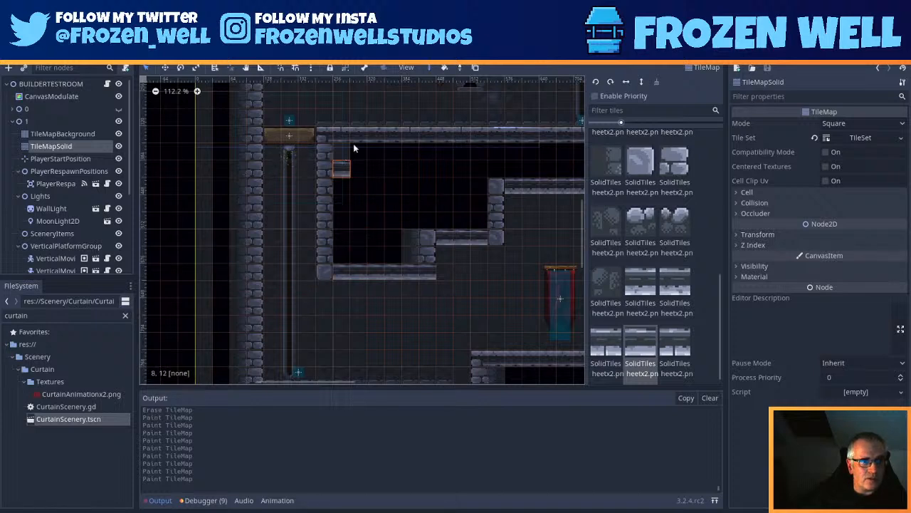
# Step: Paint faded brick edge tiles in TileMapSolid down the inner side of the new wall beside the elevator shaft
pyautogui.scroll(3, 635, 228)
pyautogui.scroll(1, 635, 228)
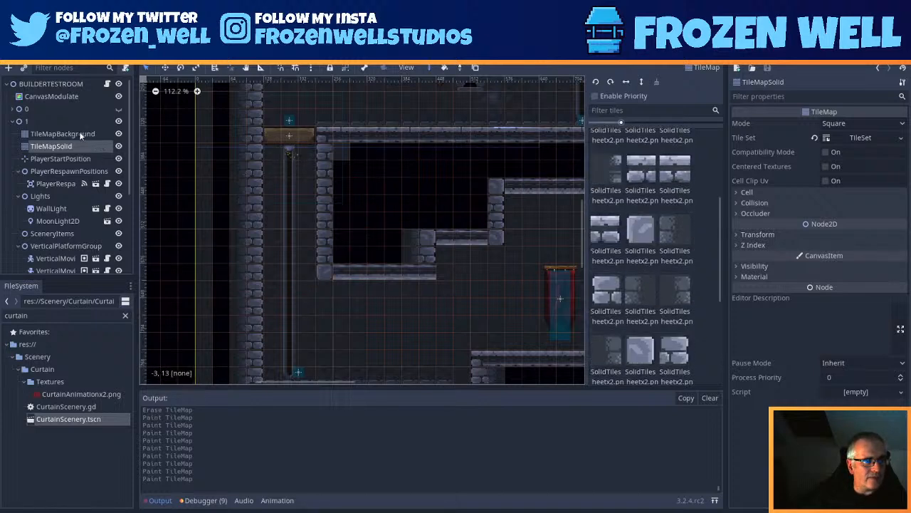
pyautogui.click(650, 293)
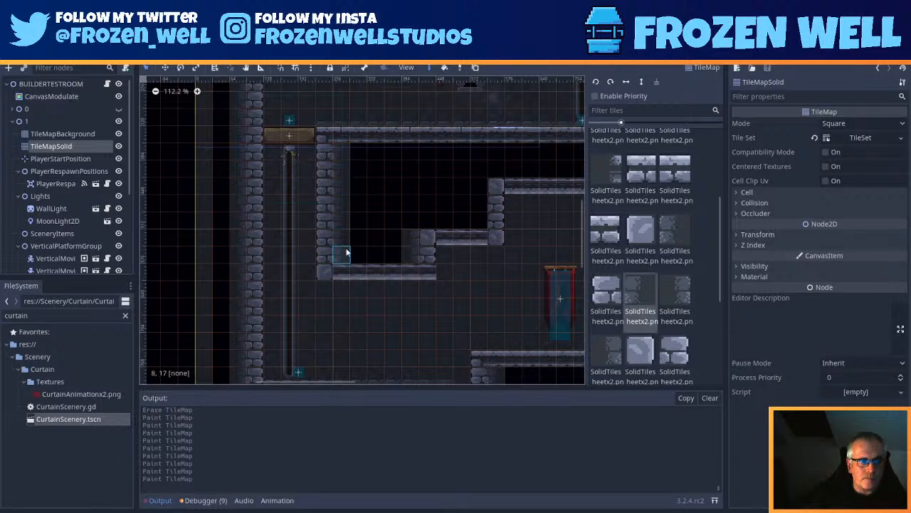
# Step: Paint a row of blank solid tiles directly above the upper room's ceiling, from the upper shaft wall to the map's outer border
pyautogui.scroll(-2, 477, 309)
pyautogui.moveTo(372, 302); pyautogui.dragTo(359, 209, button='middle')
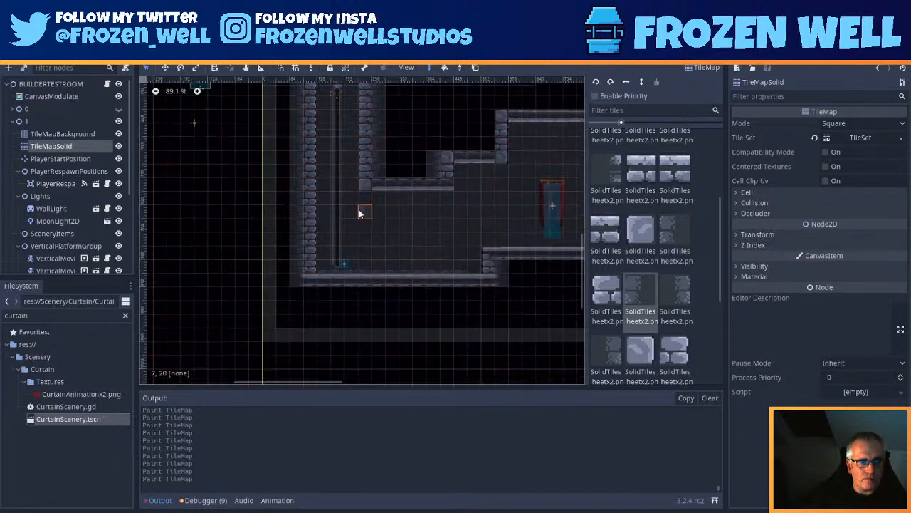
pyautogui.moveTo(474, 200); pyautogui.dragTo(362, 294, button='middle')
pyautogui.moveTo(458, 269); pyautogui.dragTo(405, 345, button='middle')
pyautogui.moveTo(307, 253); pyautogui.dragTo(404, 308, button='middle')
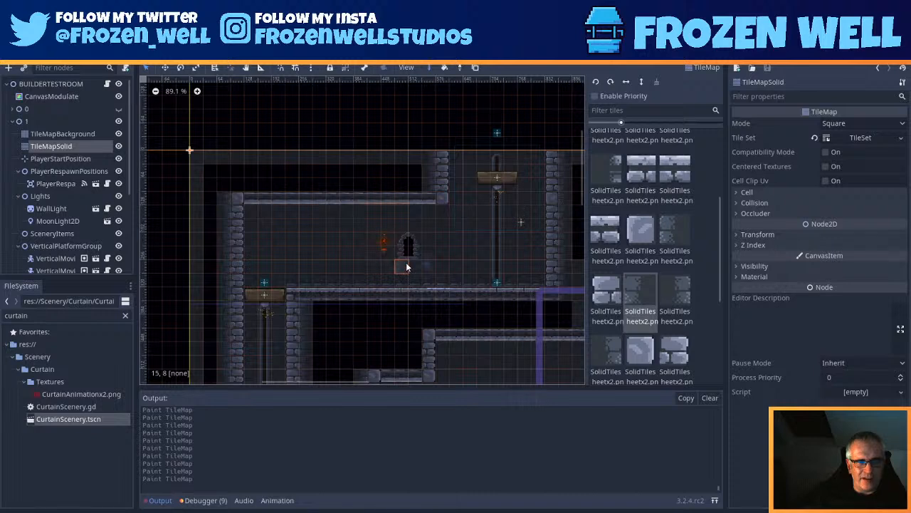
pyautogui.moveTo(424, 218); pyautogui.dragTo(477, 238, button='middle')
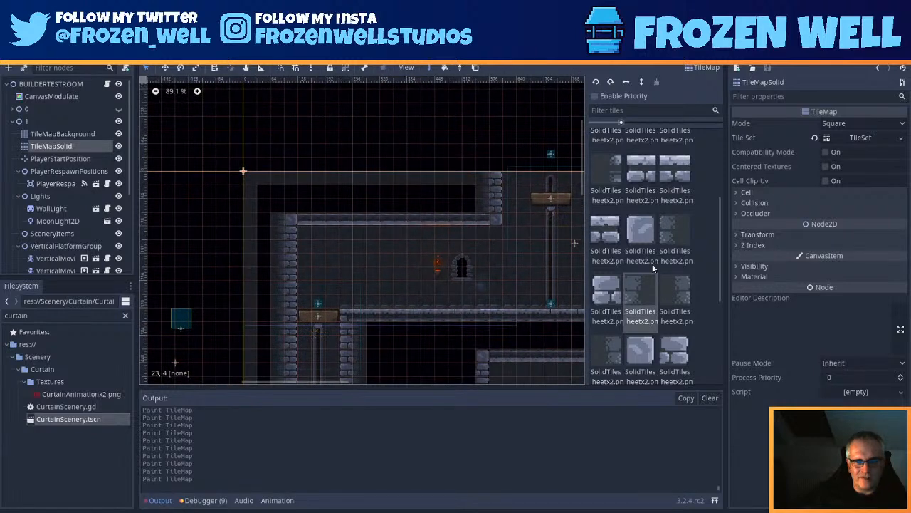
pyautogui.click(74, 135)
pyautogui.click(68, 145)
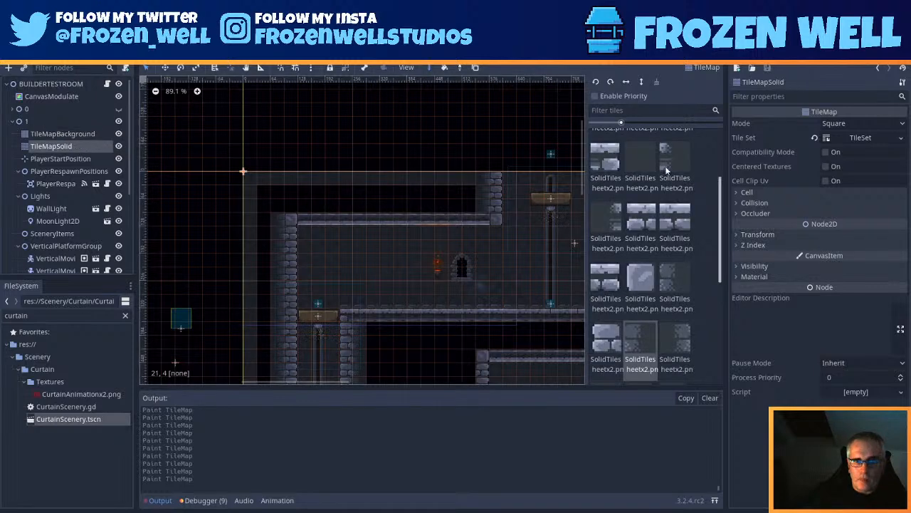
pyautogui.scroll(3, 666, 170)
pyautogui.click(642, 271)
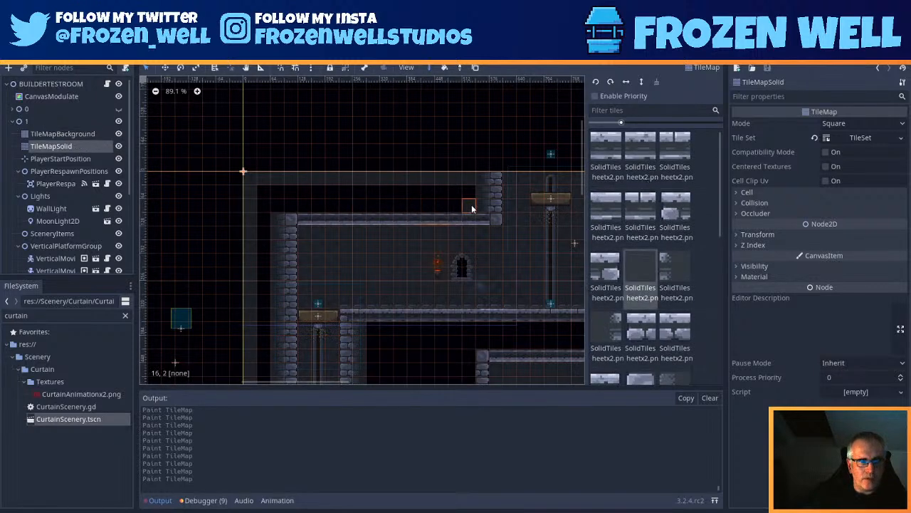
pyautogui.moveTo(471, 204); pyautogui.dragTo(259, 206)
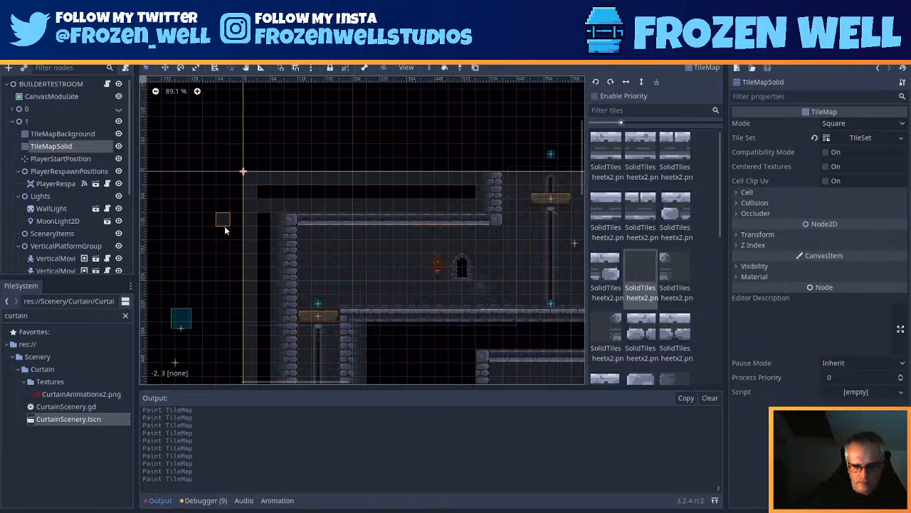
# Step: Paint a vertical column of blank solid tiles from the floor under the curtain down to the map's bottom border
pyautogui.scroll(-5, 230, 235)
pyautogui.moveTo(261, 313); pyautogui.dragTo(291, 167, button='middle')
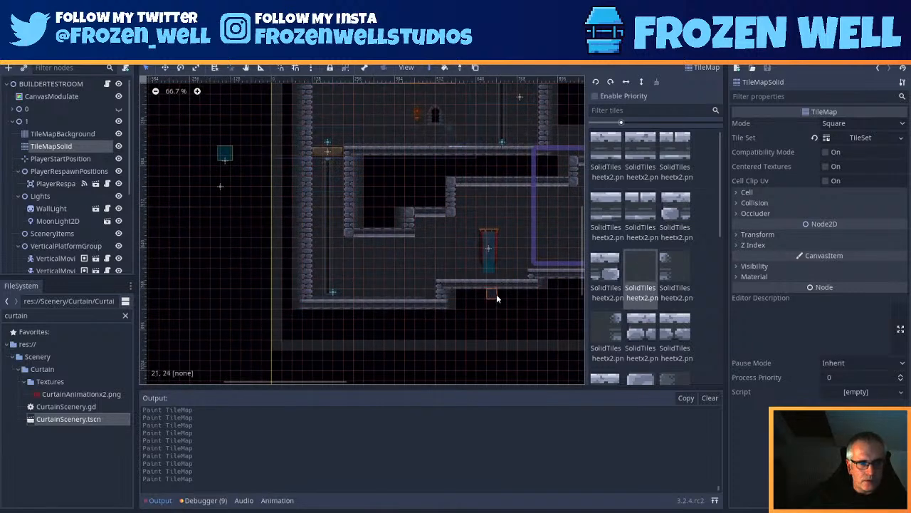
pyautogui.moveTo(491, 294); pyautogui.dragTo(488, 336)
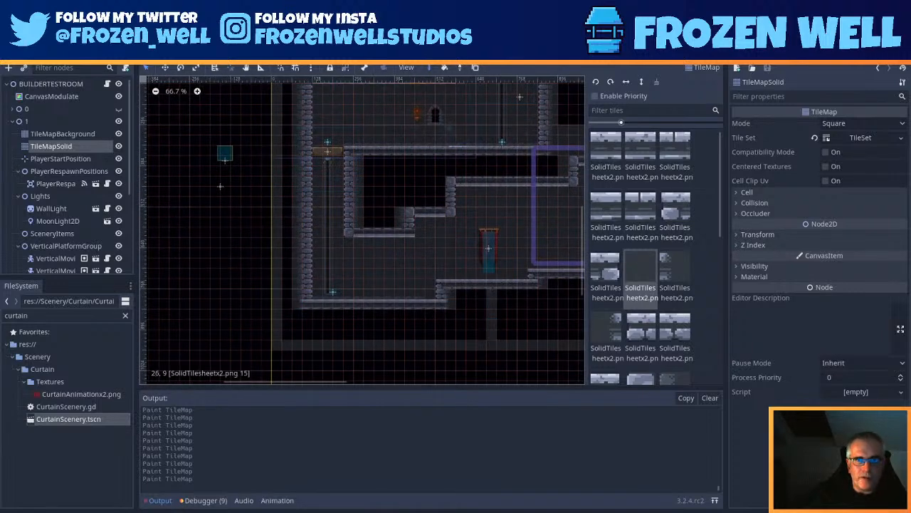
# Step: Bucket-fill the remaining black areas around and between the room's walls with the blank solid tile
pyautogui.click(445, 68)
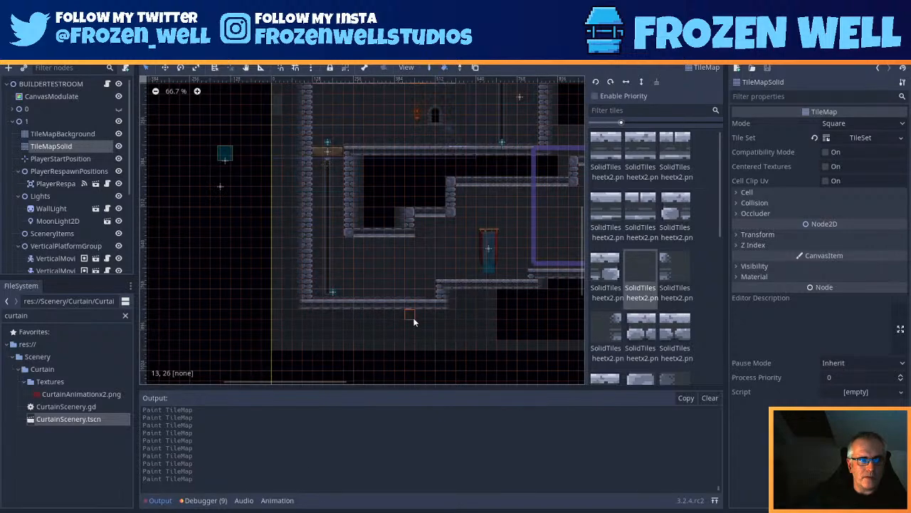
pyautogui.click(414, 322)
pyautogui.moveTo(518, 188); pyautogui.dragTo(355, 257, button='middle')
pyautogui.scroll(-2, 355, 257)
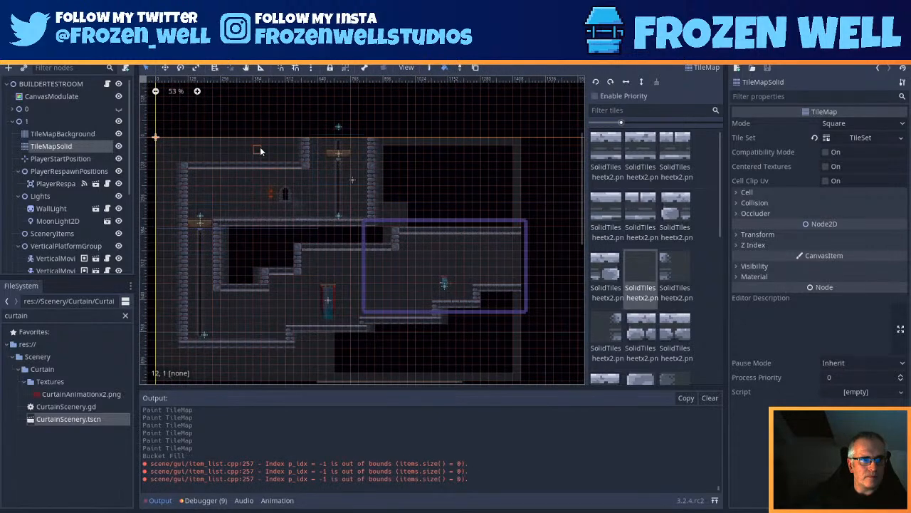
pyautogui.moveTo(438, 212); pyautogui.dragTo(420, 138, button='middle')
pyautogui.click(453, 257)
pyautogui.click(442, 105)
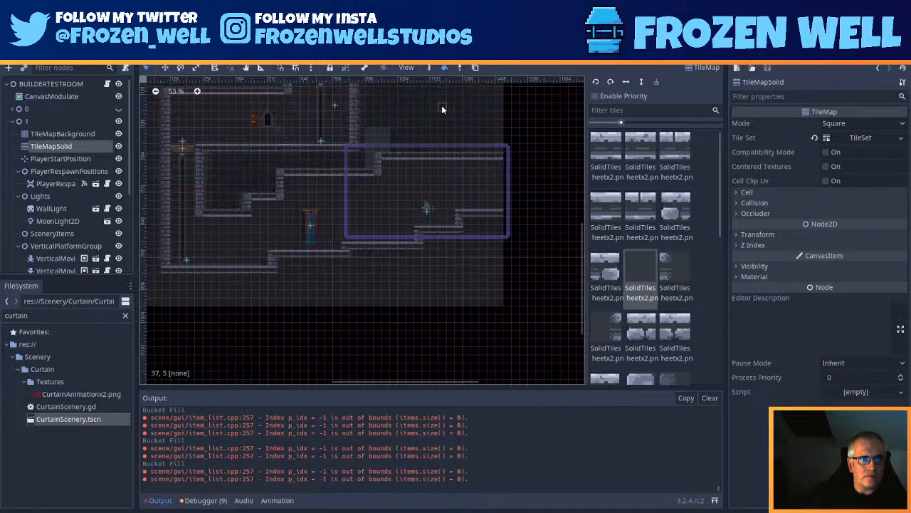
# Step: Review the filled areas from the upper room down to the lower floor and save the scene
pyautogui.moveTo(420, 177); pyautogui.dragTo(549, 318, button='middle')
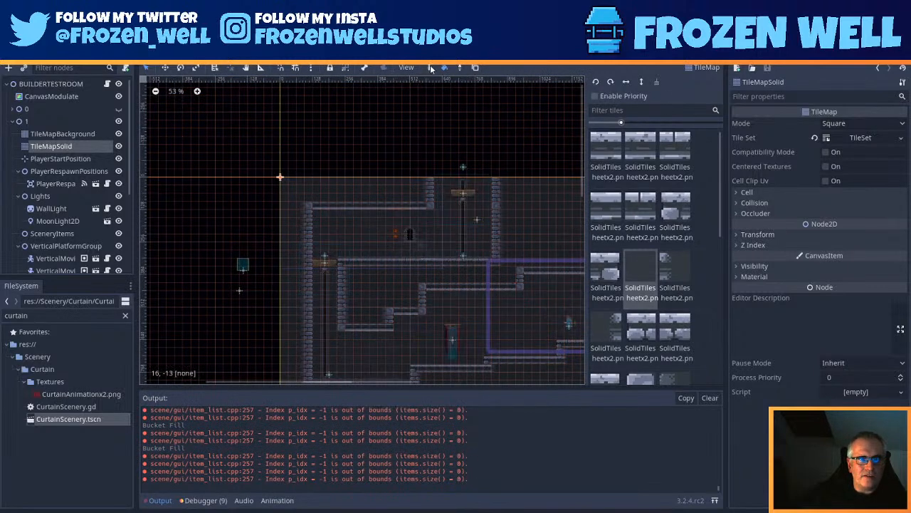
pyautogui.scroll(5, 493, 283)
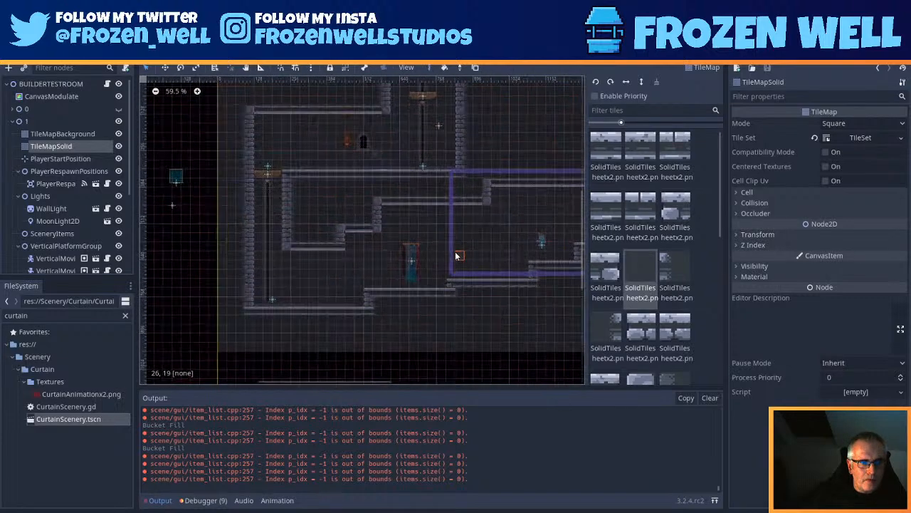
pyautogui.moveTo(342, 218); pyautogui.dragTo(460, 278, button='middle')
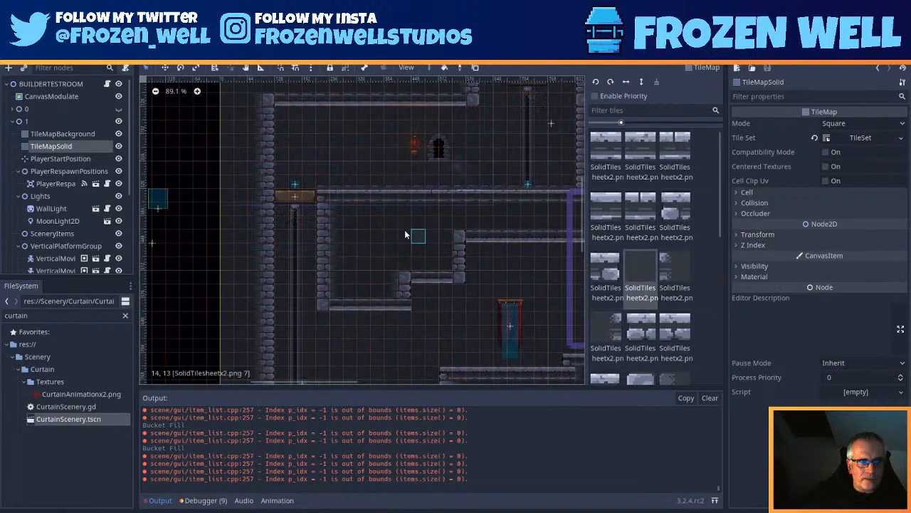
pyautogui.moveTo(405, 231); pyautogui.dragTo(457, 180, button='middle')
pyautogui.hotkey('ctrl', 's')
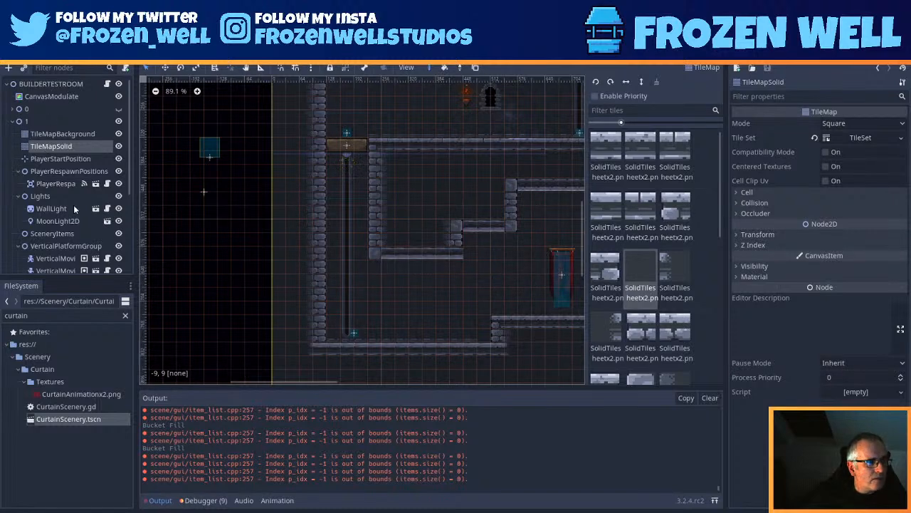
# Step: Search for slime and instance the CeilingSlimeDrip scene as a child of node 1
pyautogui.click(31, 122)
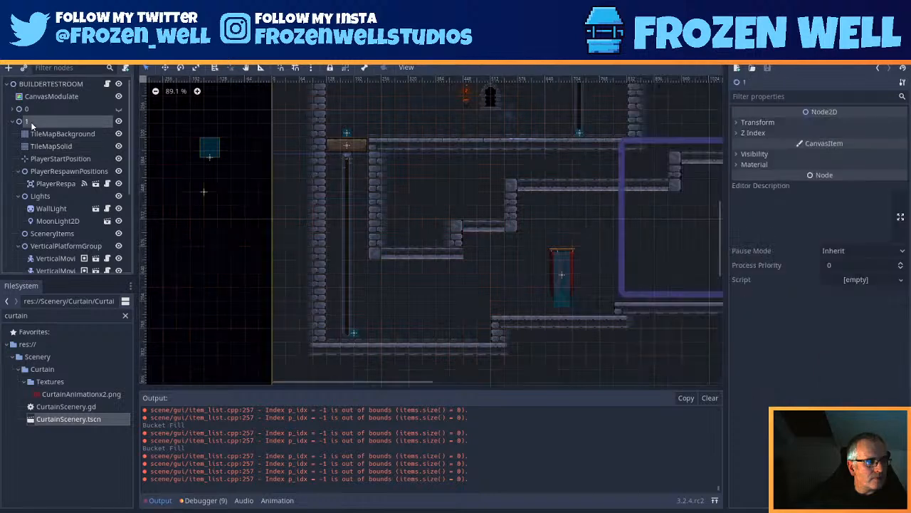
pyautogui.click(24, 68)
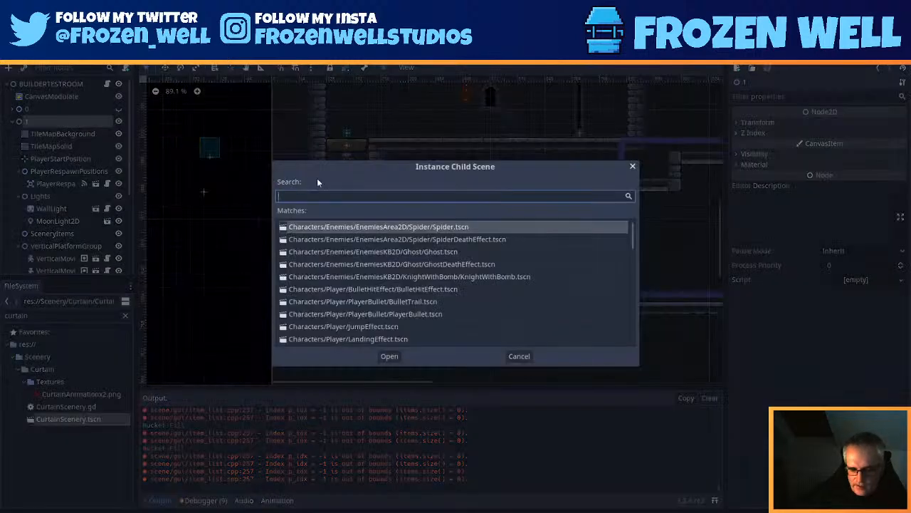
pyautogui.write('slime d')
pyautogui.press('BackSpace')
pyautogui.press('BackSpace')
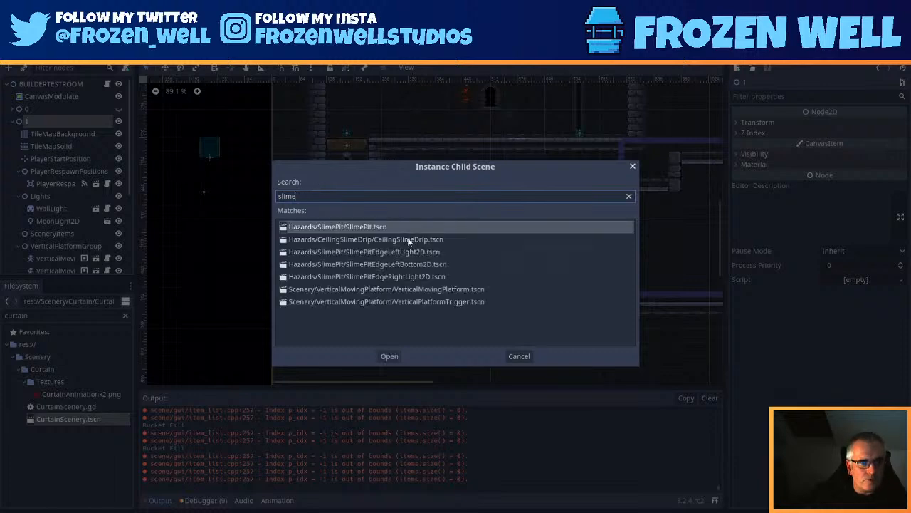
pyautogui.doubleClick(409, 239)
# Step: Move the CeilingSlimeDrip onto the lowest ceiling ledge beside the elevator shaft, at about (295, 828)
pyautogui.scroll(-2, 291, 187)
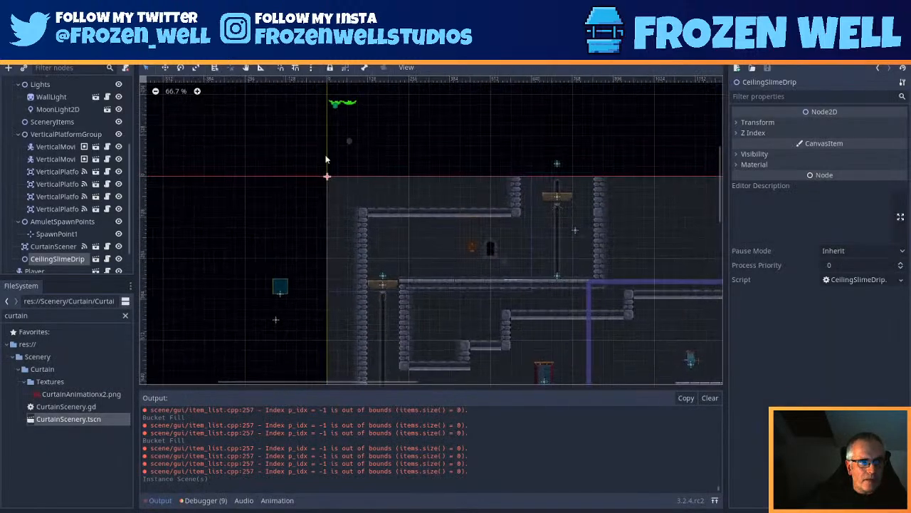
pyautogui.click(364, 122)
pyautogui.click(350, 105)
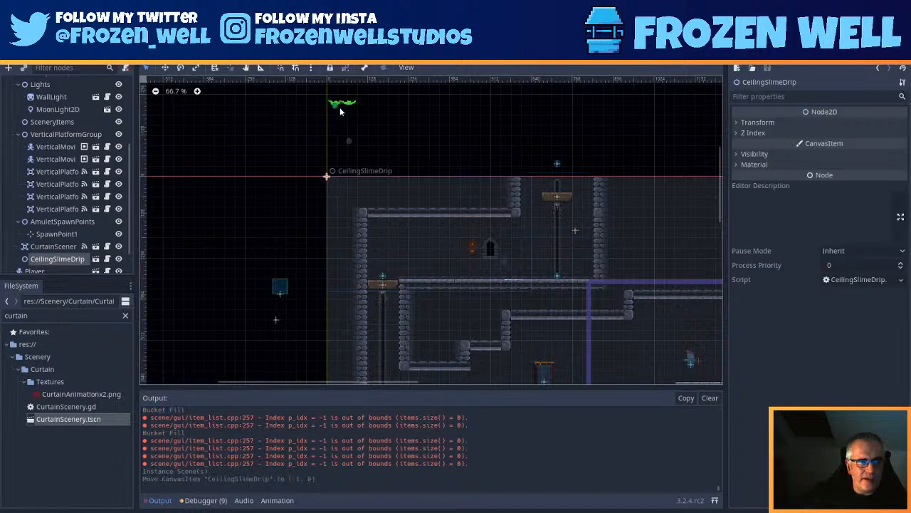
pyautogui.moveTo(341, 108); pyautogui.dragTo(482, 323)
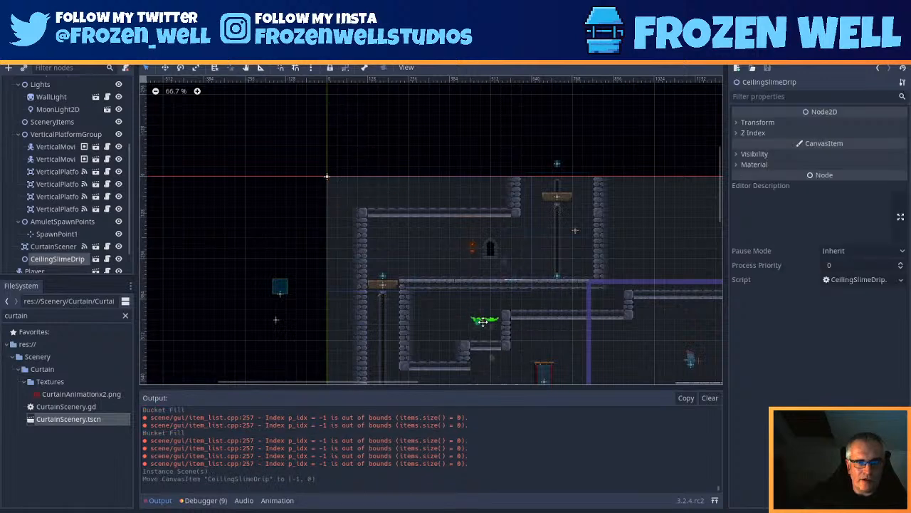
pyautogui.moveTo(539, 305); pyautogui.dragTo(538, 111, button='middle')
pyautogui.moveTo(483, 124); pyautogui.dragTo(433, 173)
pyautogui.scroll(5, 435, 178)
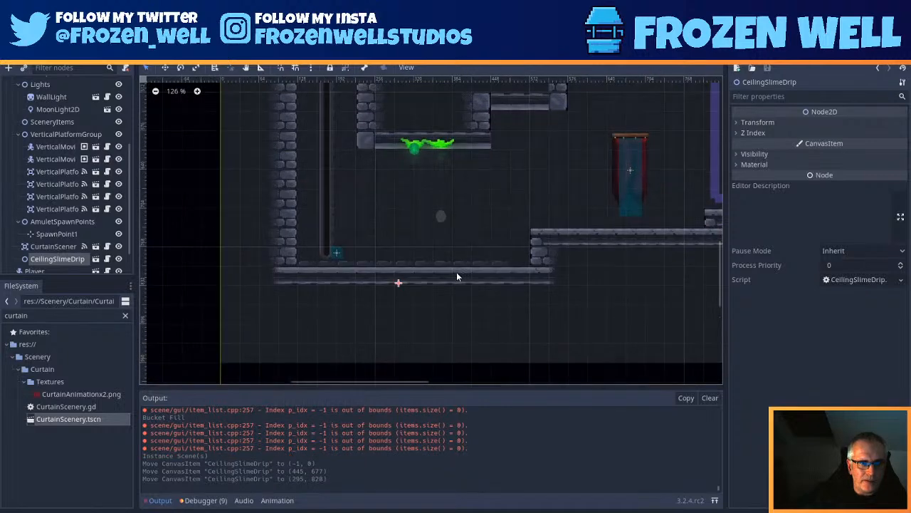
# Step: Nudge the CeilingSlimeDrip to position (288, 832) so its origin aligns with the tile grid
pyautogui.scroll(5, 436, 252)
pyautogui.moveTo(374, 300); pyautogui.dragTo(431, 238, button='middle')
pyautogui.scroll(6, 436, 241)
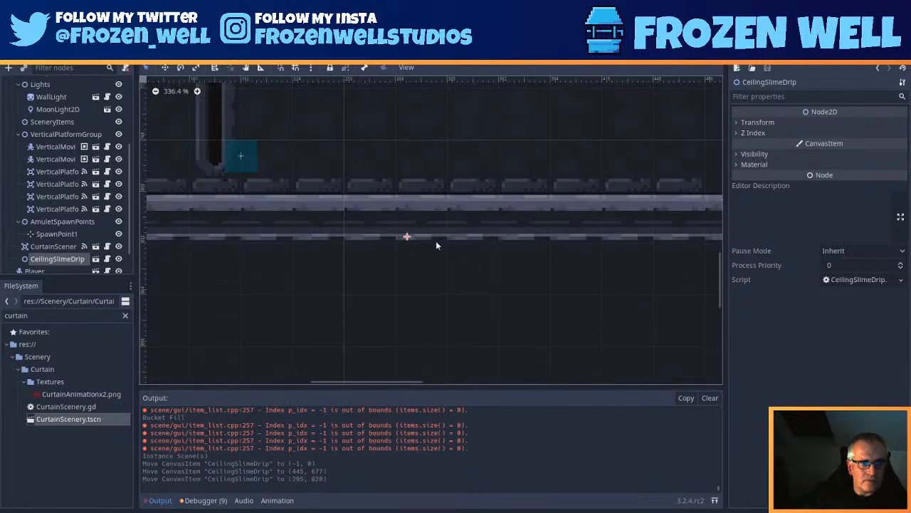
pyautogui.press('Left')
pyautogui.press('Left')
pyautogui.press('Left')
pyautogui.press('Left')
pyautogui.press('Left')
pyautogui.press('Left')
pyautogui.press('Left')
pyautogui.press('Down')
pyautogui.press('Down')
pyautogui.press('Down')
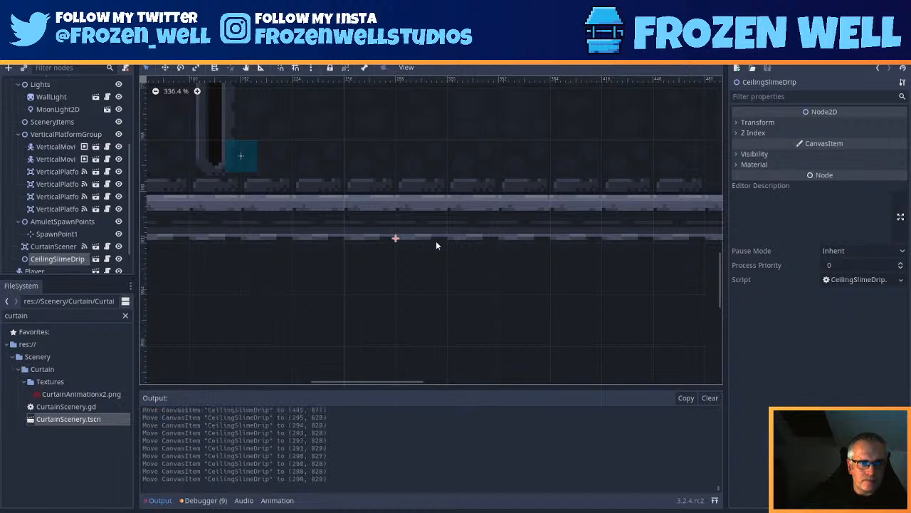
pyautogui.press('Down')
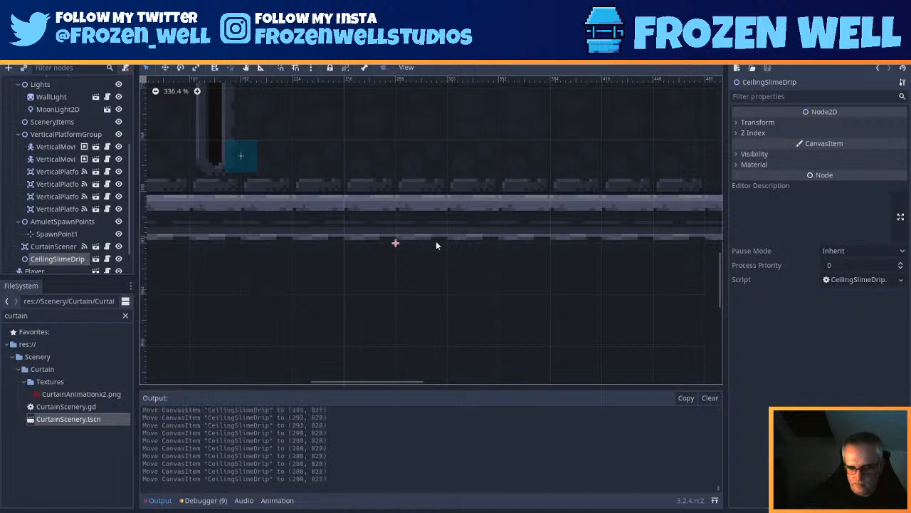
pyautogui.press('Down')
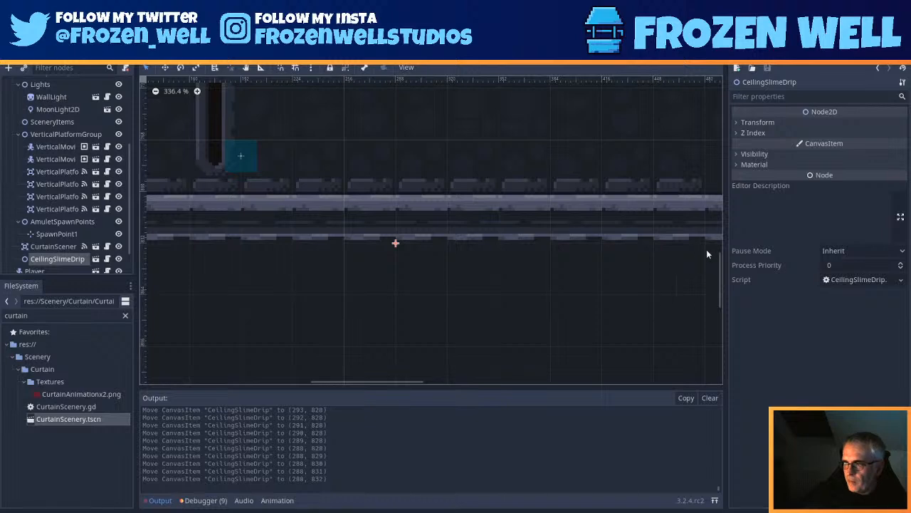
pyautogui.scroll(-2, 566, 298)
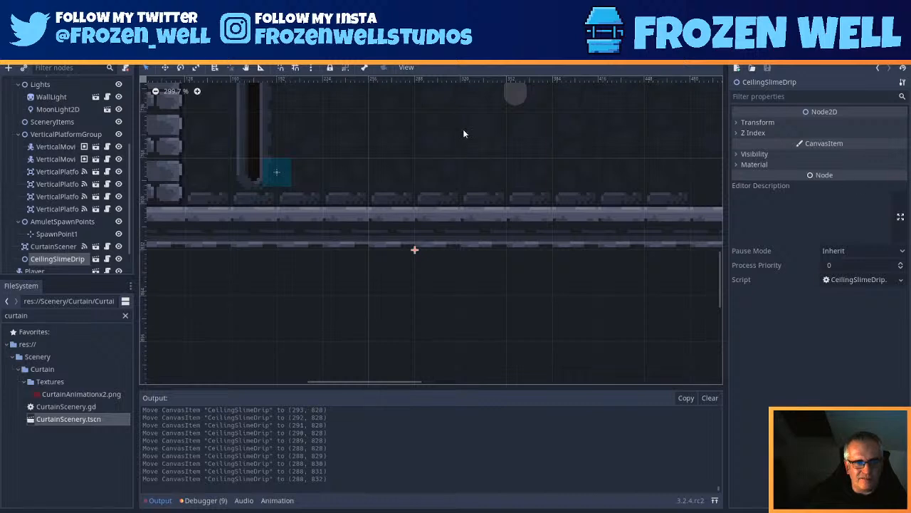
pyautogui.scroll(-5, 541, 223)
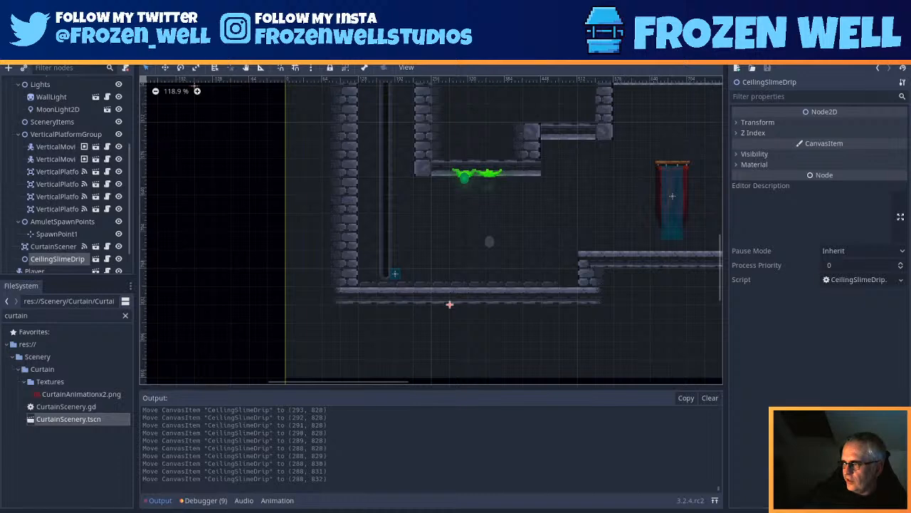
pyautogui.scroll(-3, 445, 274)
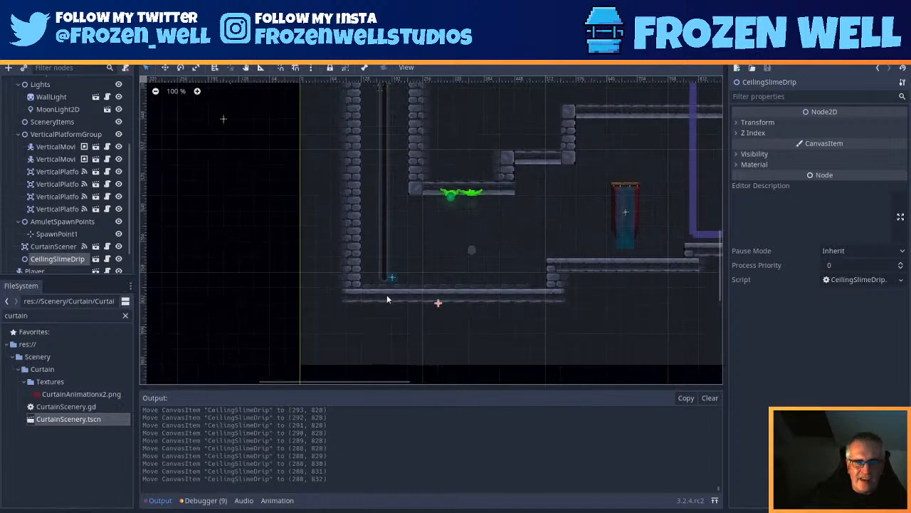
pyautogui.scroll(-2, 426, 225)
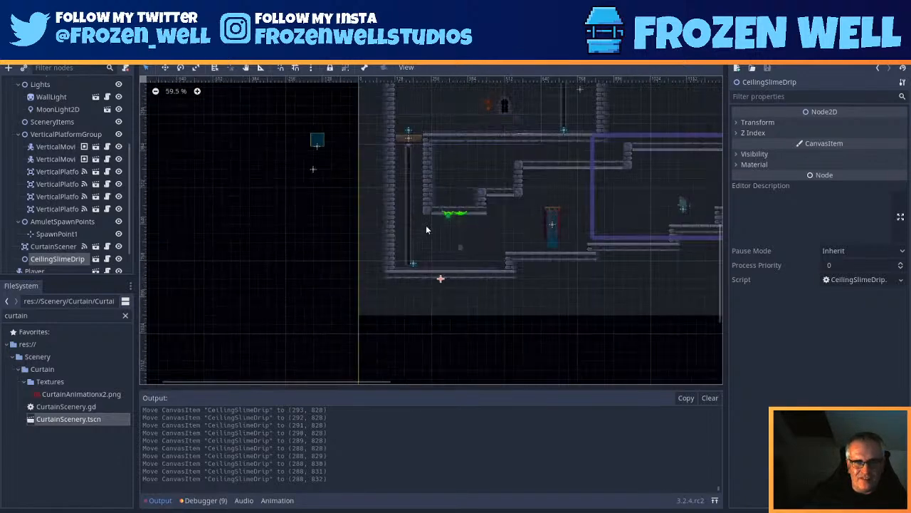
pyautogui.scroll(-1, 446, 250)
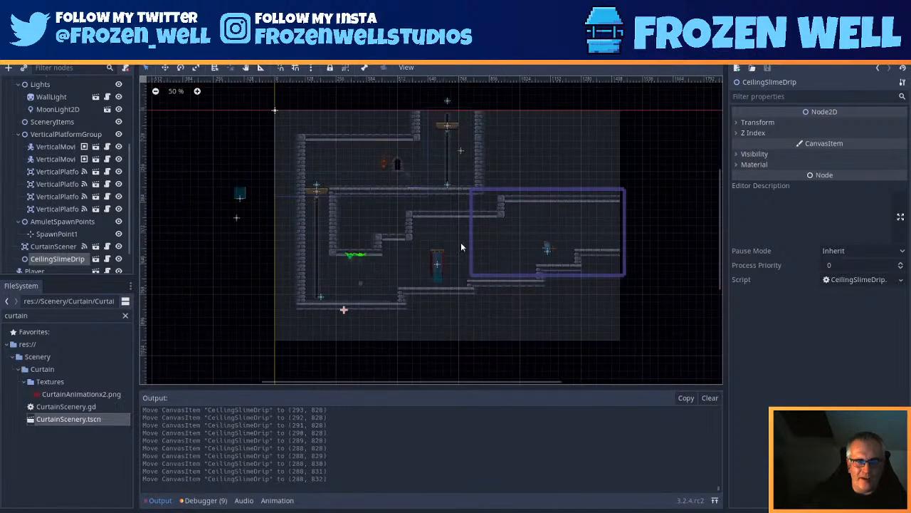
pyautogui.scroll(1, 464, 246)
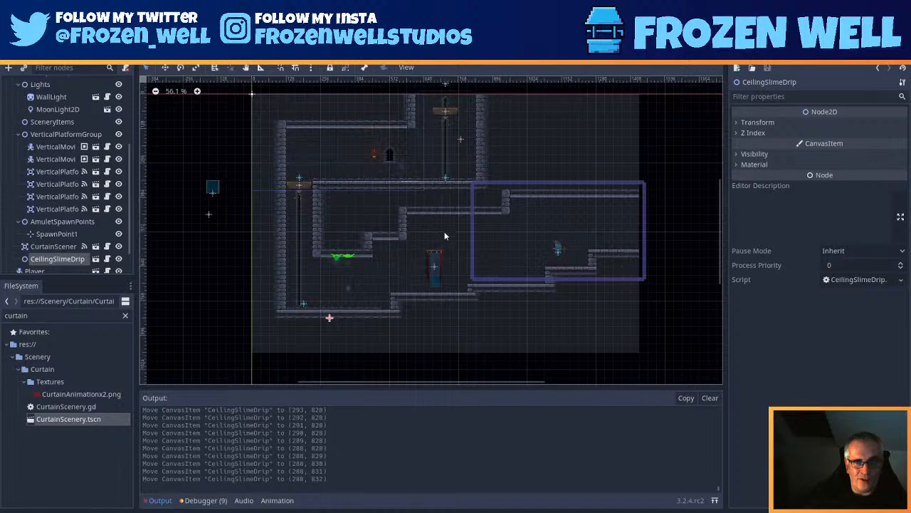
pyautogui.moveTo(446, 227); pyautogui.dragTo(448, 230, button='middle')
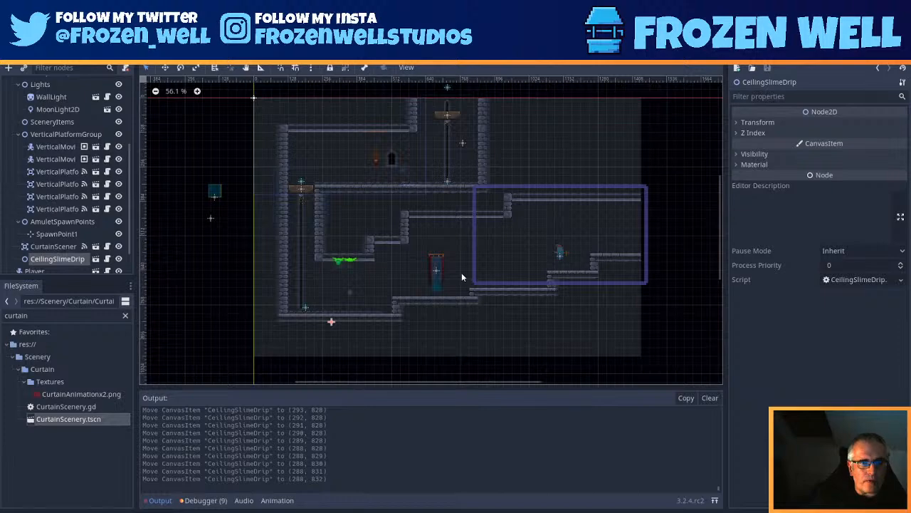
pyautogui.scroll(8, 415, 222)
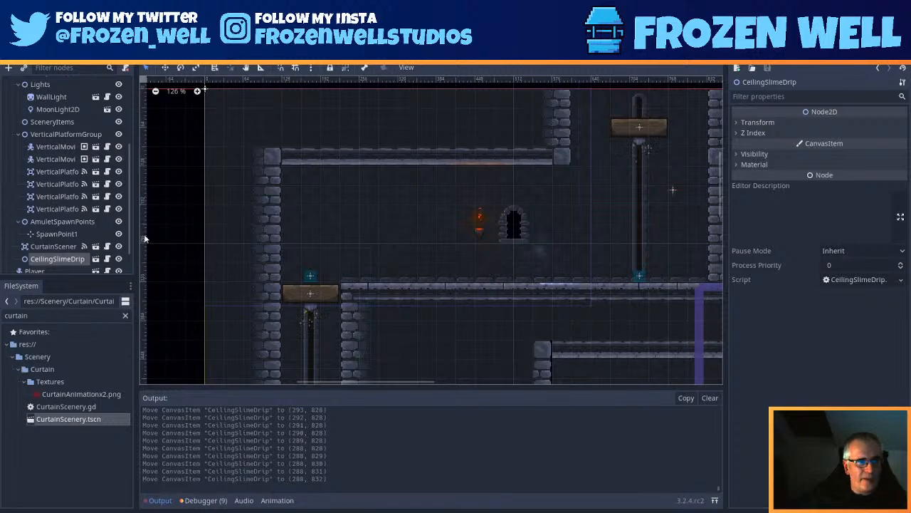
# Step: Collapse the VerticalPlatformGroup node and add a Node2D child node to room node 1
pyautogui.scroll(5, 81, 158)
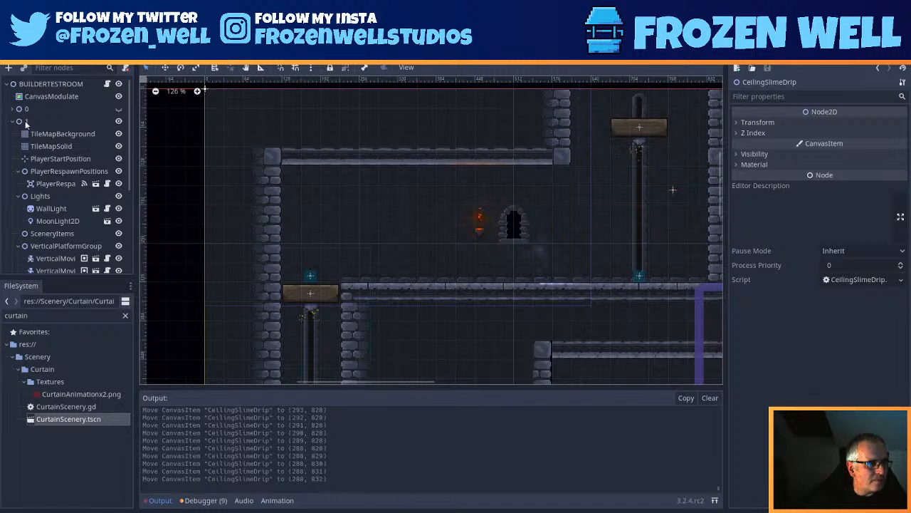
pyautogui.scroll(-4, 51, 161)
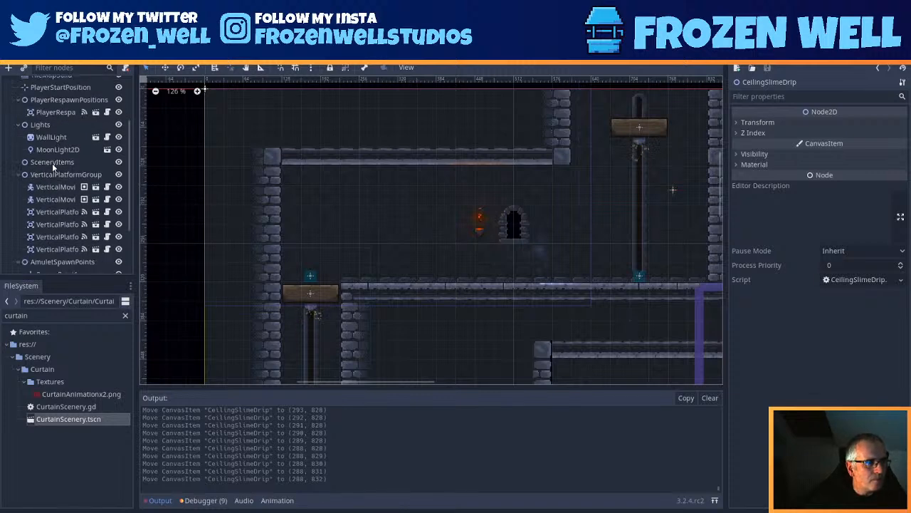
pyautogui.click(19, 186)
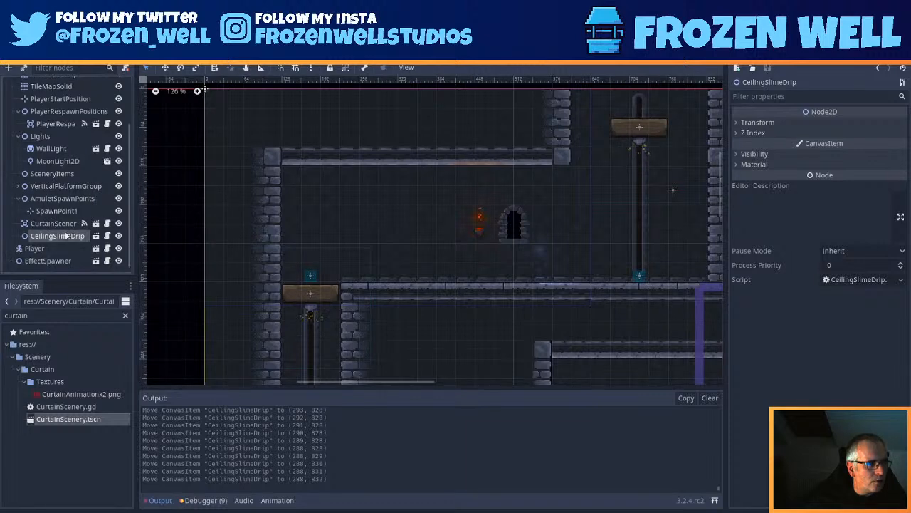
pyautogui.scroll(3, 47, 212)
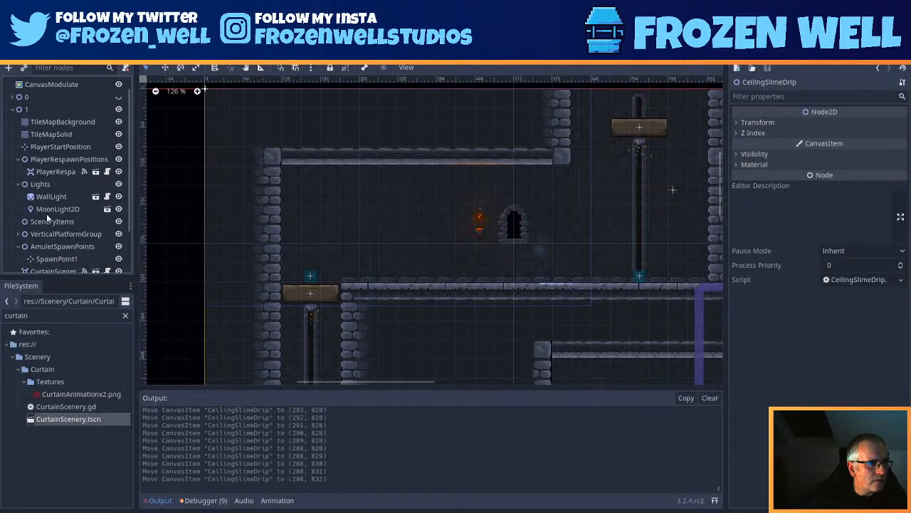
pyautogui.click(38, 109)
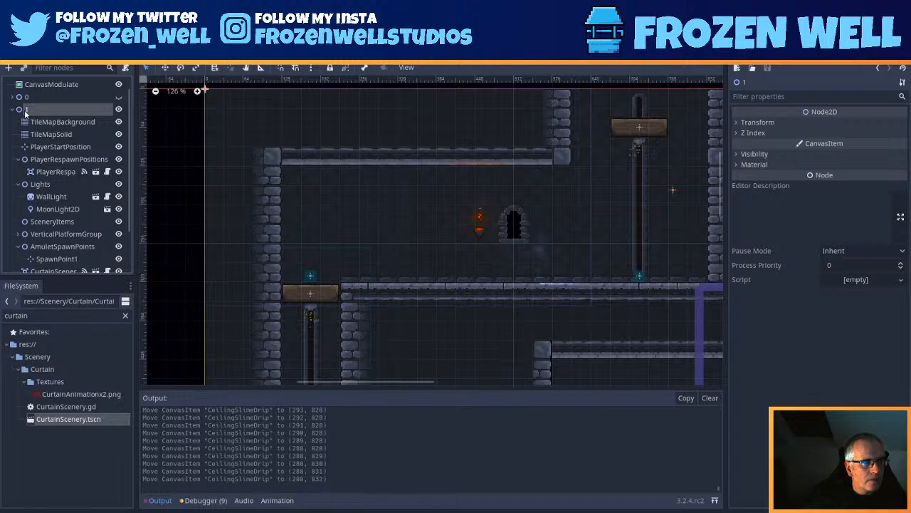
pyautogui.rightClick(26, 111)
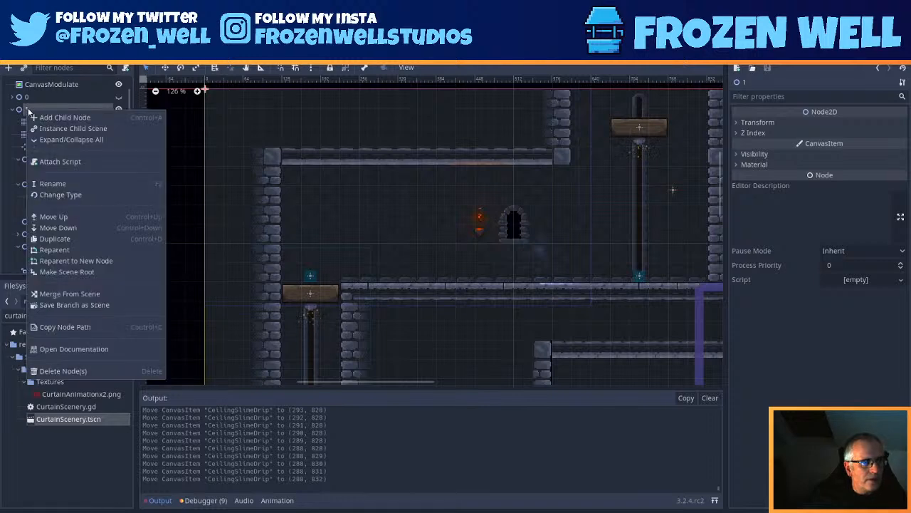
pyautogui.click(67, 120)
pyautogui.write('Node')
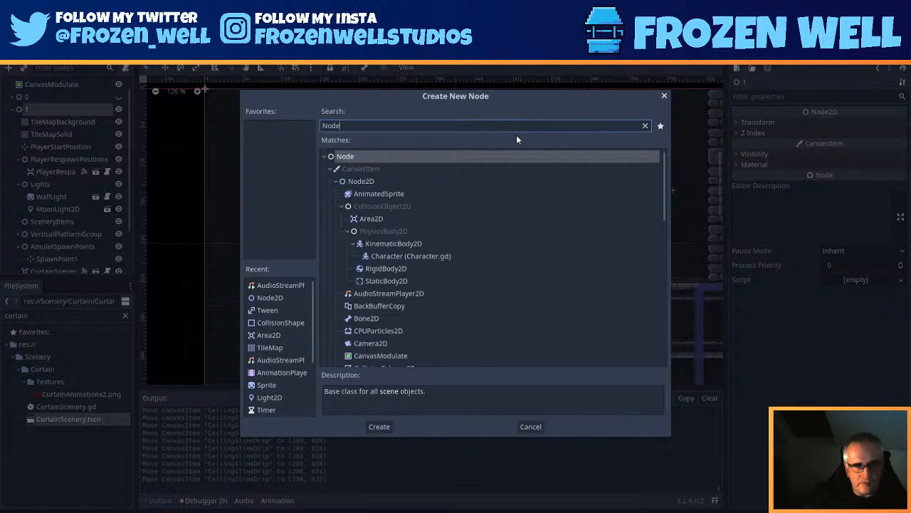
pyautogui.write('2')
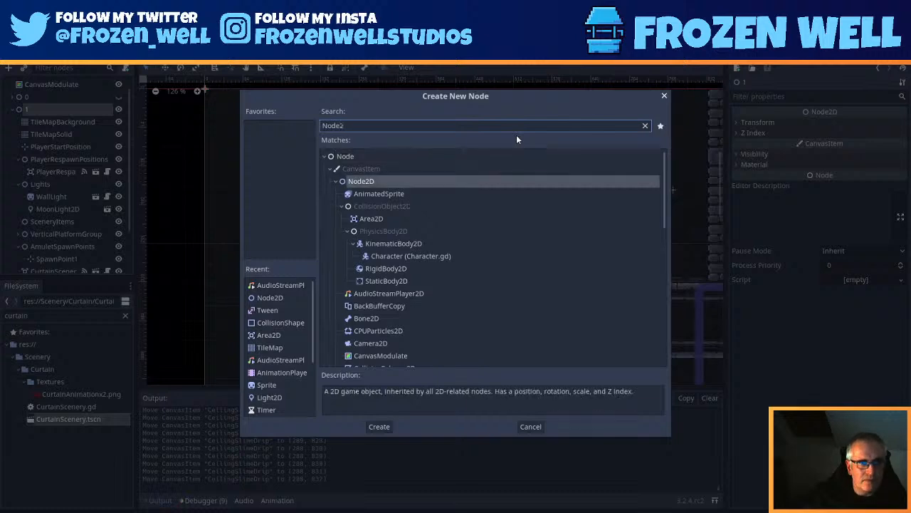
pyautogui.doubleClick(360, 181)
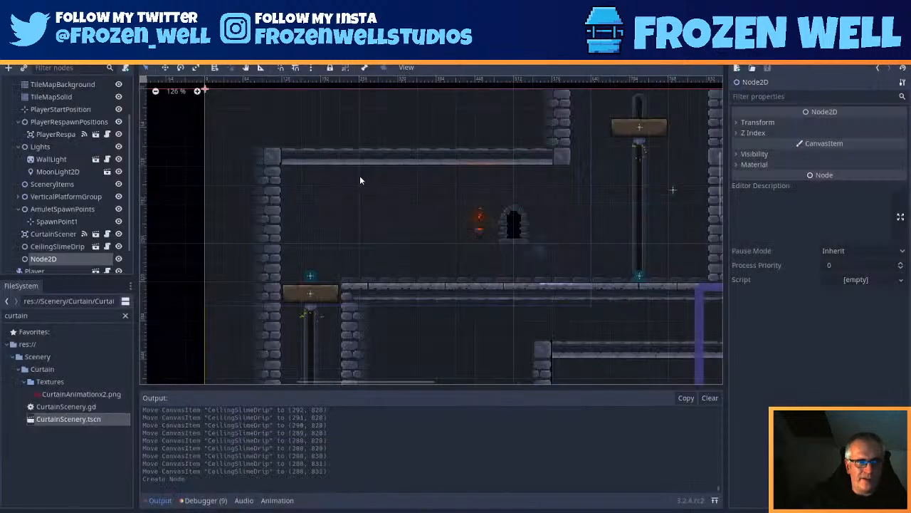
# Step: Rename the new Node2D under room node 1 to Enemies
pyautogui.doubleClick(45, 259)
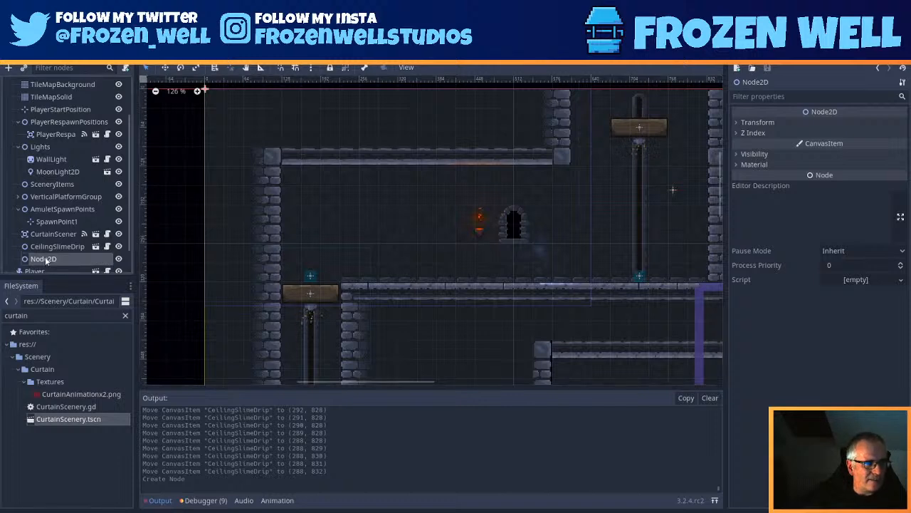
pyautogui.write('EN')
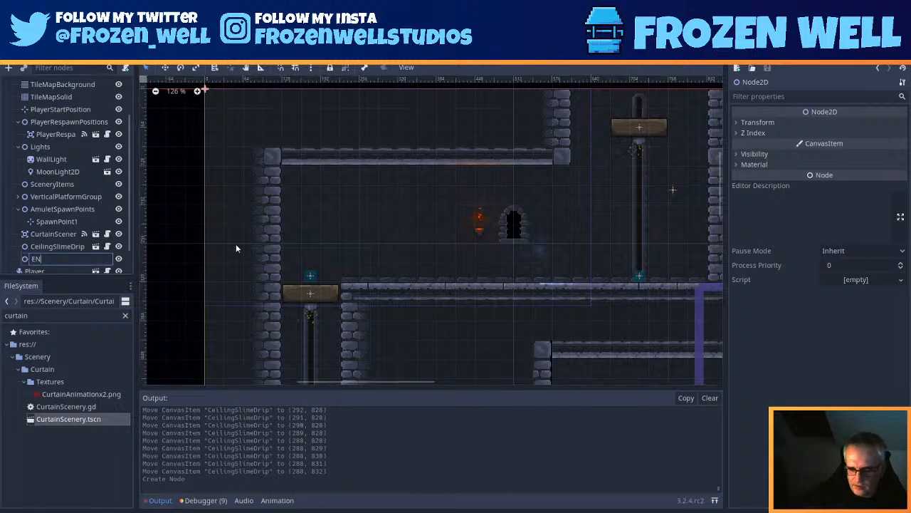
pyautogui.write('emies')
pyautogui.press('Return')
pyautogui.scroll(1, 235, 247)
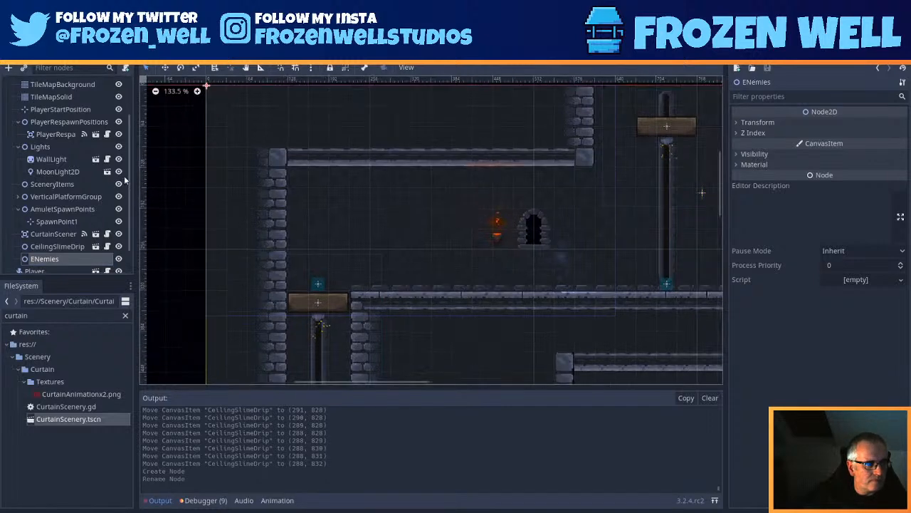
pyautogui.click(44, 259)
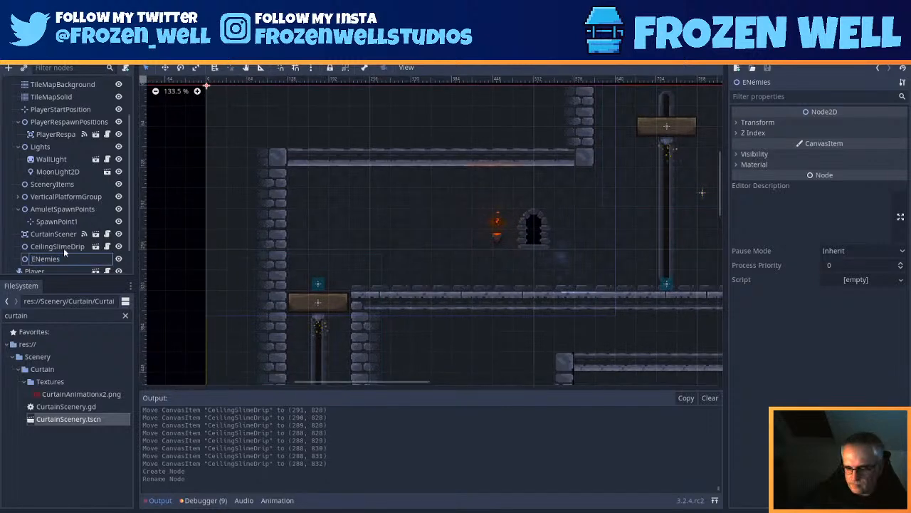
pyautogui.press('Return')
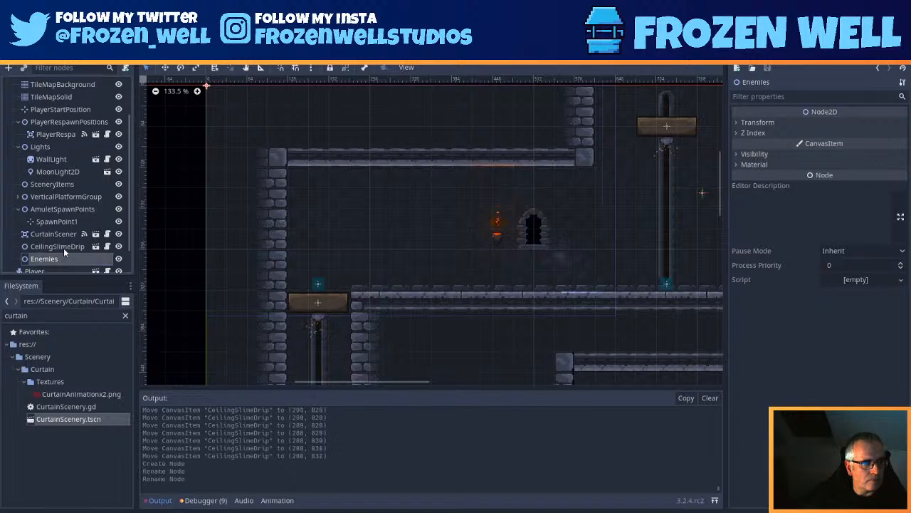
# Step: Instance the Ghost.tscn scene from EnemiesKB2D as a child of the Enemies node
pyautogui.click(28, 70)
pyautogui.write('ghost')
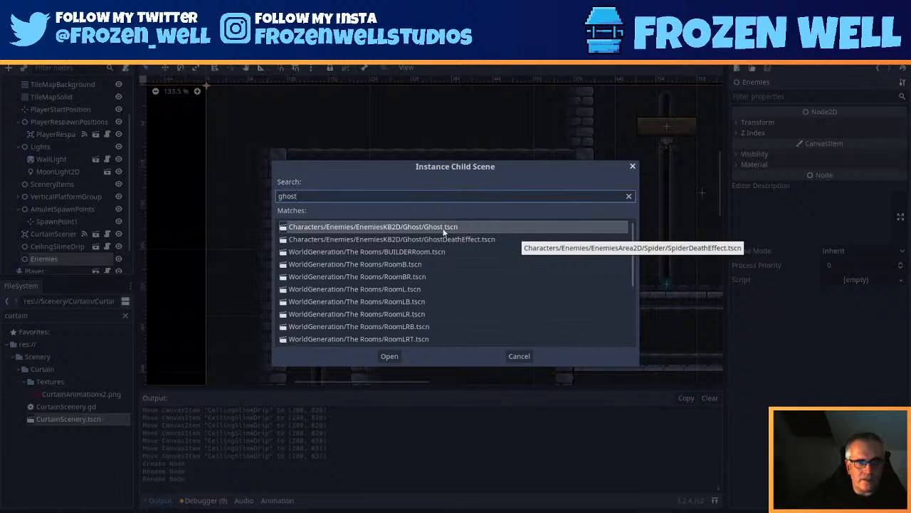
pyautogui.doubleClick(442, 227)
# Step: Place the ghost on the floor of the upper room near the torch at (413, 322) and save the scene
pyautogui.moveTo(232, 165); pyautogui.dragTo(287, 264, button='middle')
pyautogui.moveTo(322, 170); pyautogui.dragTo(508, 330)
pyautogui.moveTo(570, 318); pyautogui.dragTo(552, 167, button='middle')
pyautogui.moveTo(488, 187); pyautogui.dragTo(501, 204)
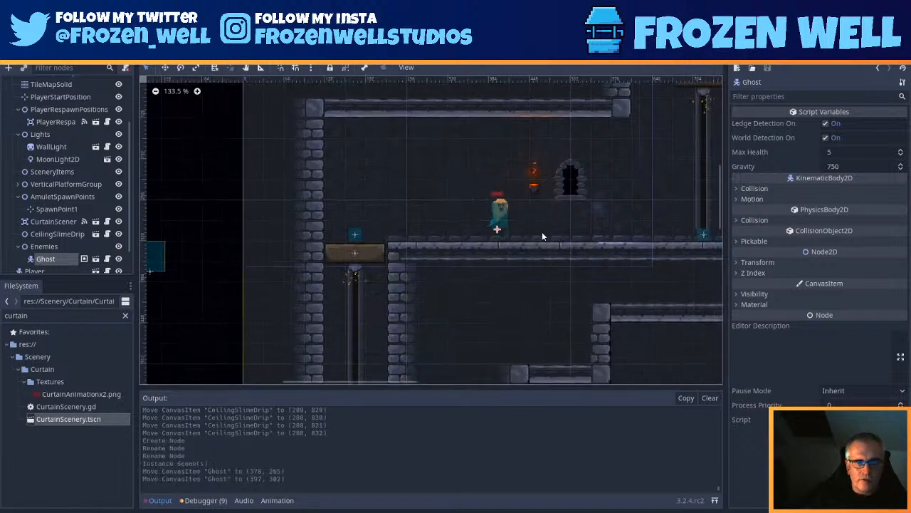
pyautogui.moveTo(542, 232); pyautogui.dragTo(547, 248, button='middle')
pyautogui.moveTo(507, 220); pyautogui.dragTo(504, 250)
pyautogui.scroll(10, 512, 236)
pyautogui.press('Down')
pyautogui.press('Down')
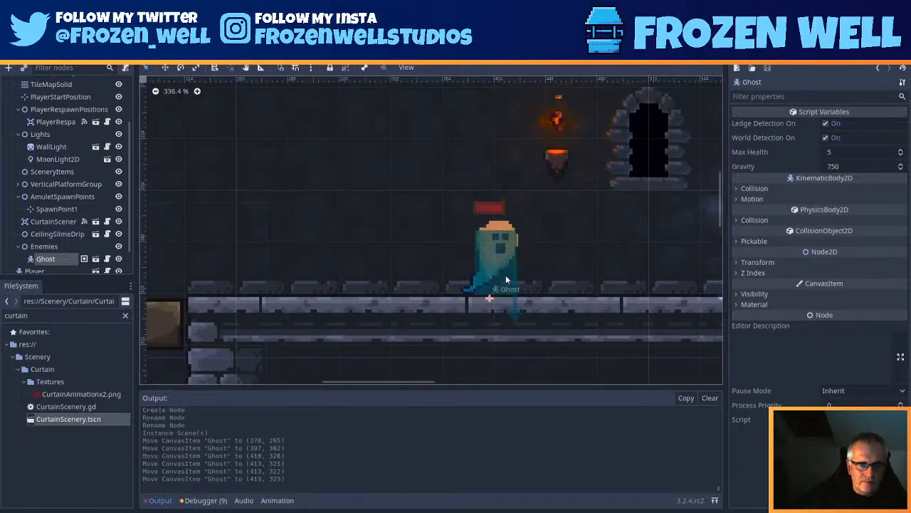
pyautogui.press('Up')
pyautogui.hotkey('ctrl', 's')
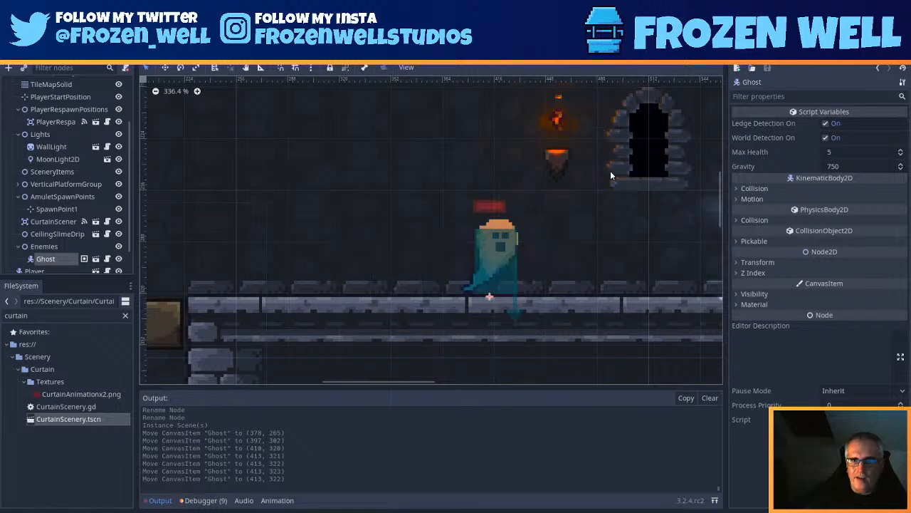
# Step: Move the player into the upper room beside the ghost, at position (600, 296)
pyautogui.scroll(-12, 610, 171)
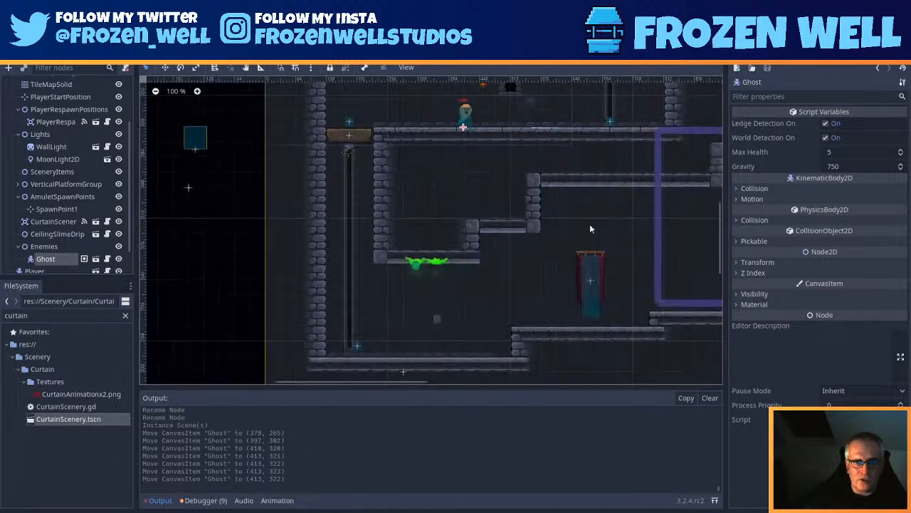
pyautogui.moveTo(579, 222); pyautogui.dragTo(362, 222, button='middle')
pyautogui.moveTo(590, 251); pyautogui.dragTo(336, 112)
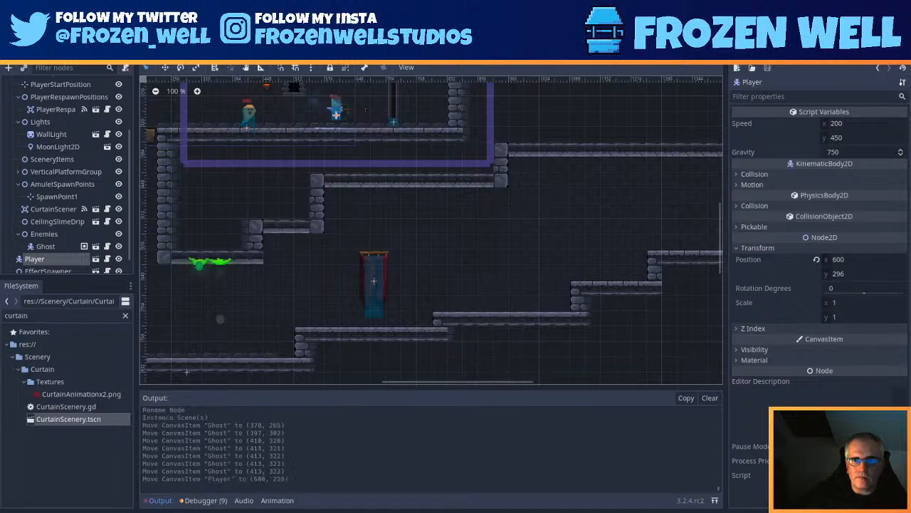
# Step: Run the game, jump over the ghost in the upper room and shoot it to test the enemy
pyautogui.press('F5')
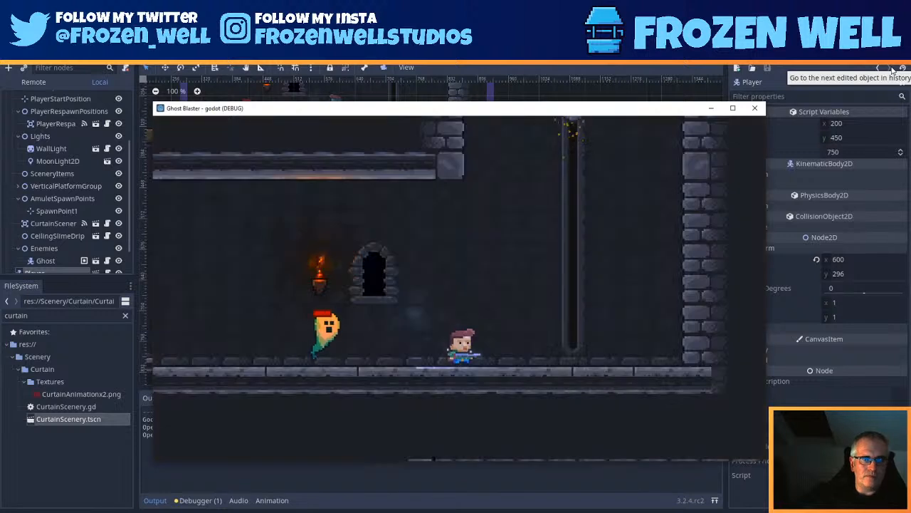
pyautogui.press('Right')
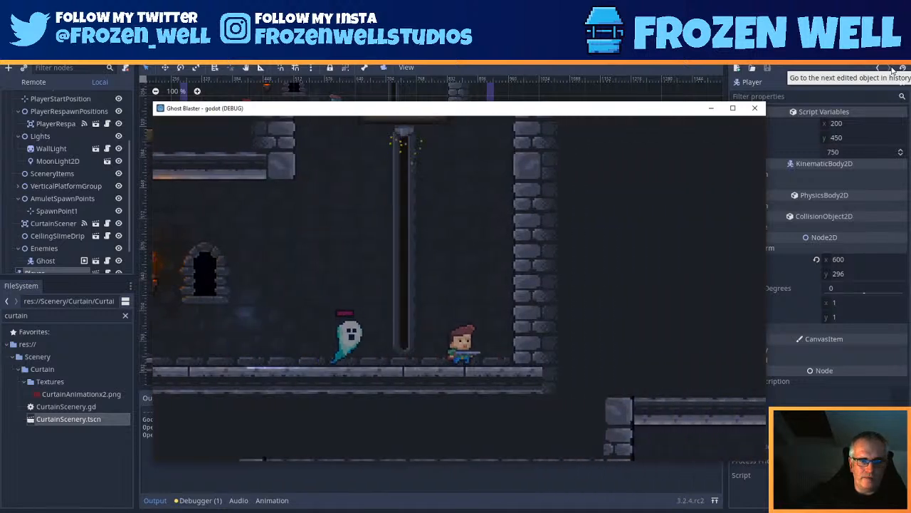
pyautogui.press('space')
pyautogui.press('Left')
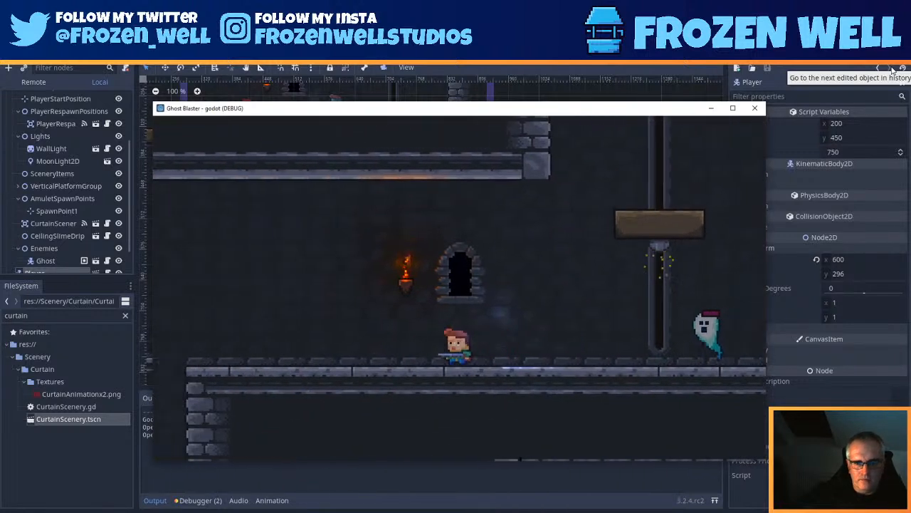
pyautogui.press('Right')
pyautogui.press('ctrl')
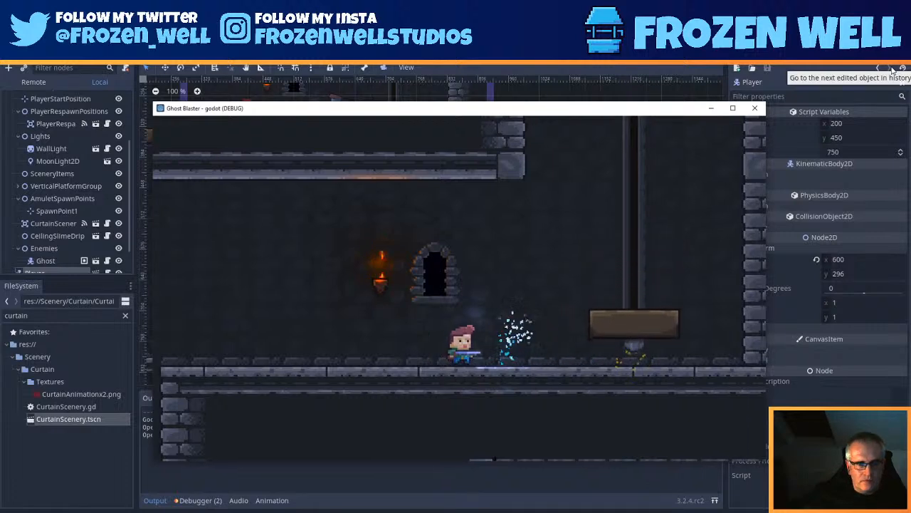
# Step: Ride the vertical platform down to the lower room and walk past the ceiling slime drip to test it
pyautogui.press('Left')
pyautogui.press('Left')
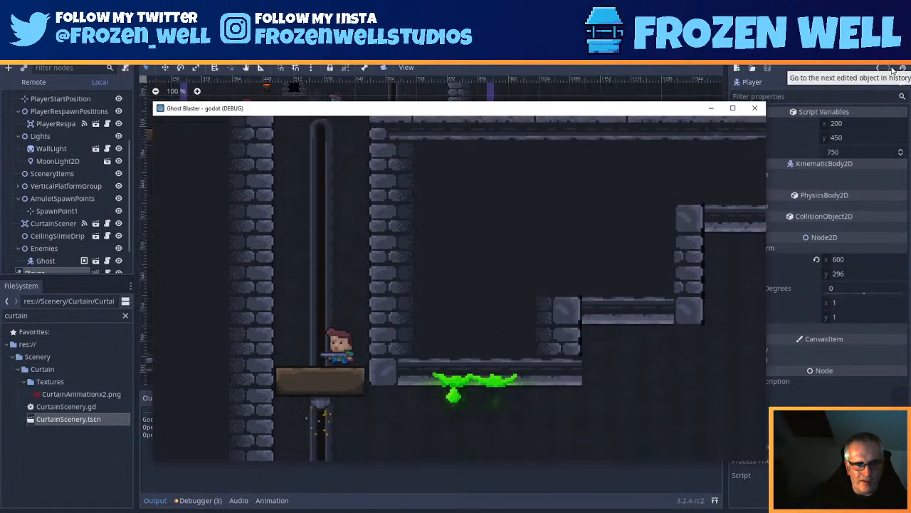
pyautogui.press('Right')
pyautogui.press('Right')
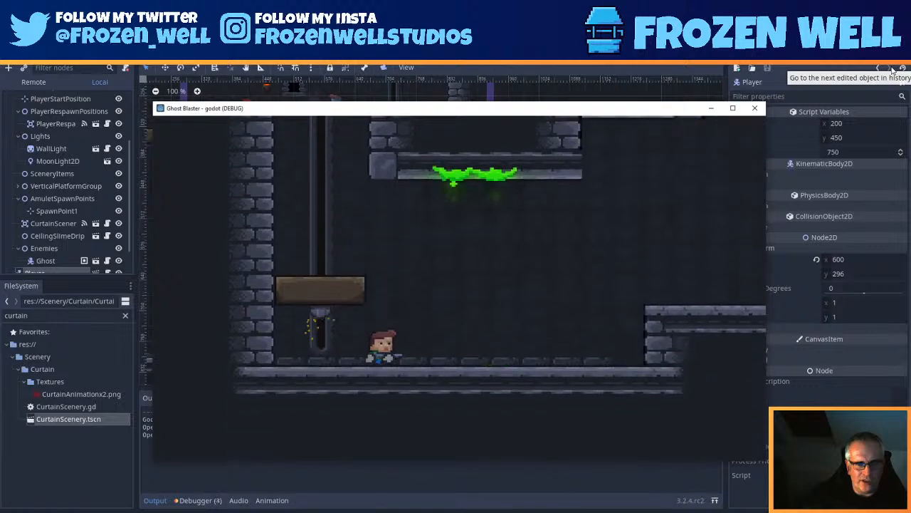
pyautogui.press('Right')
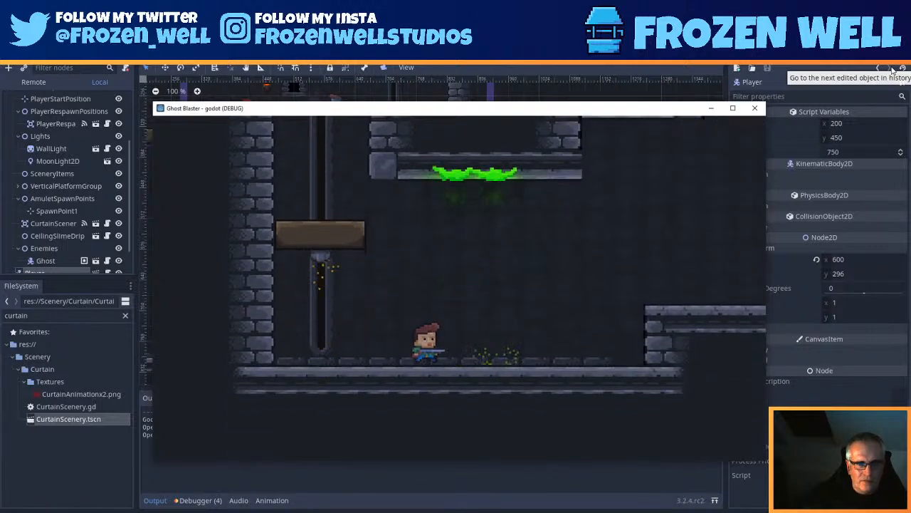
pyautogui.press('Right')
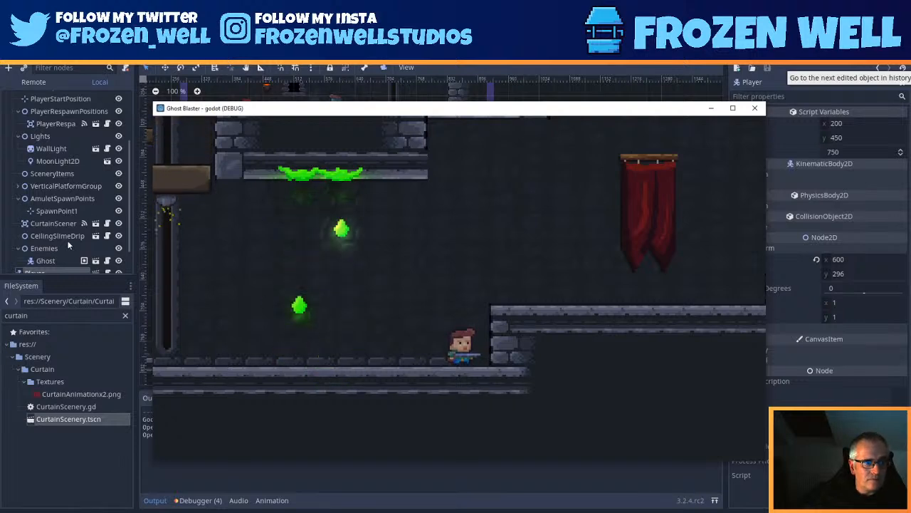
pyautogui.scroll(-1, 67, 239)
pyautogui.scroll(2, 64, 250)
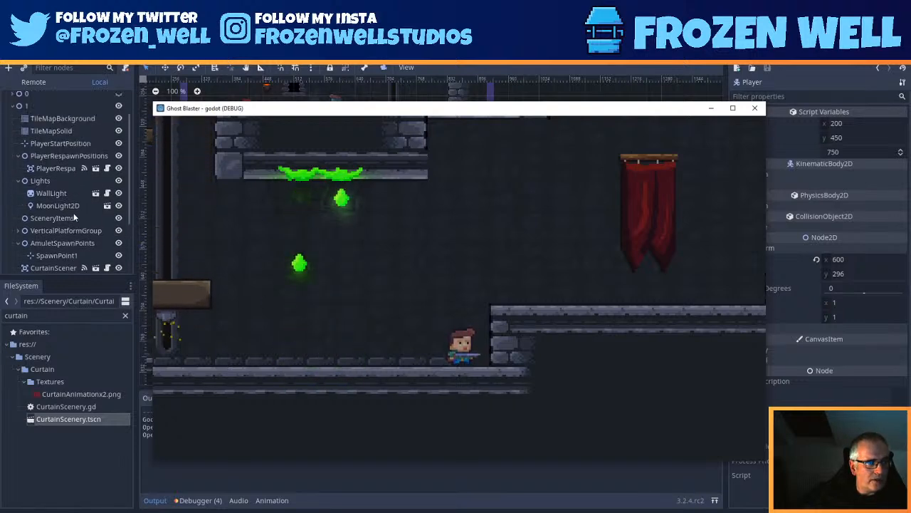
pyautogui.scroll(-3, 60, 214)
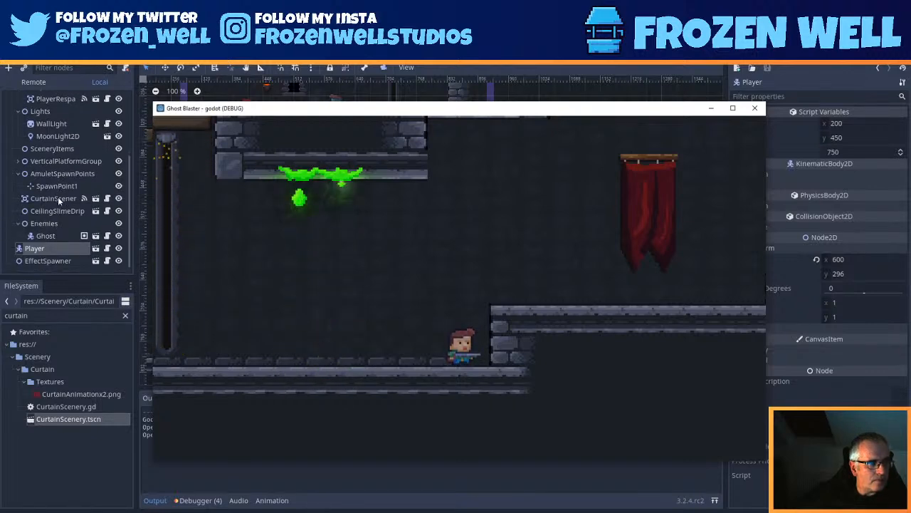
# Step: Open the CeilingSlimeDrip scene, examine all tracks of its anim_drips animation in the enlarged timeline, and return to the test room
pyautogui.click(107, 212)
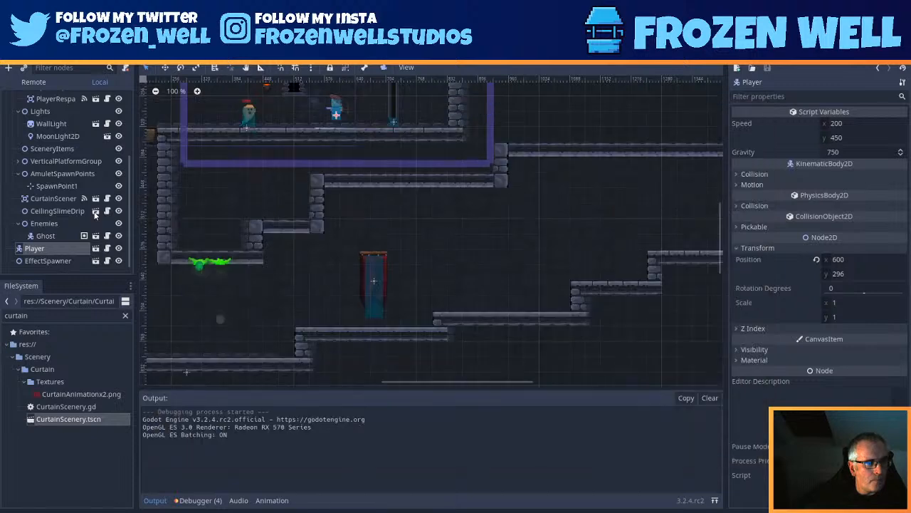
pyautogui.scroll(-2, 479, 185)
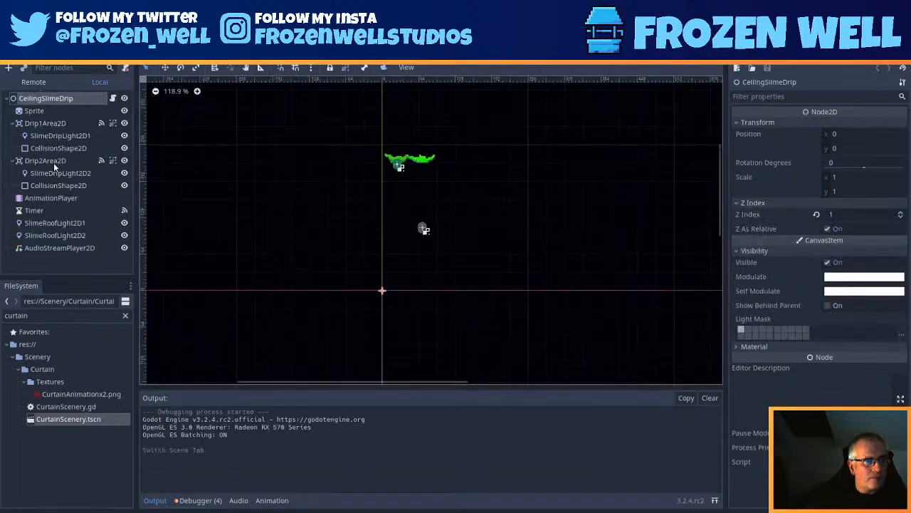
pyautogui.click(54, 196)
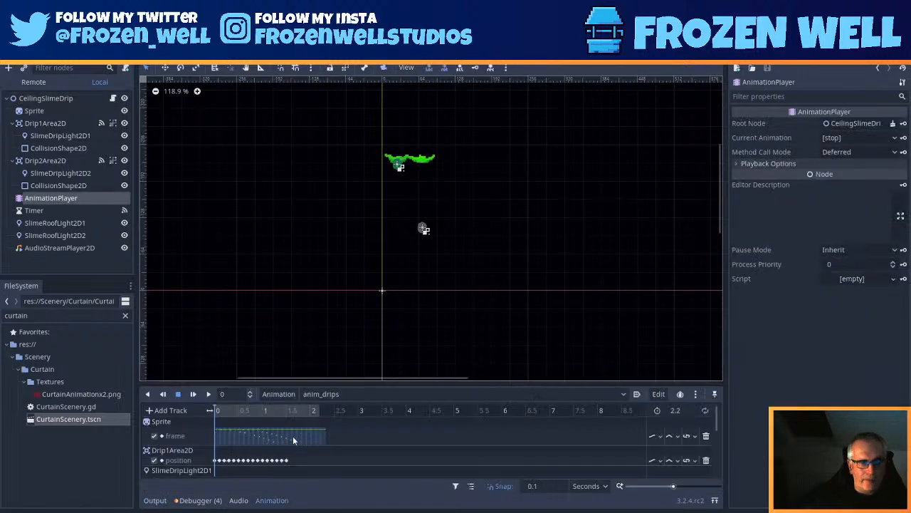
pyautogui.click(716, 501)
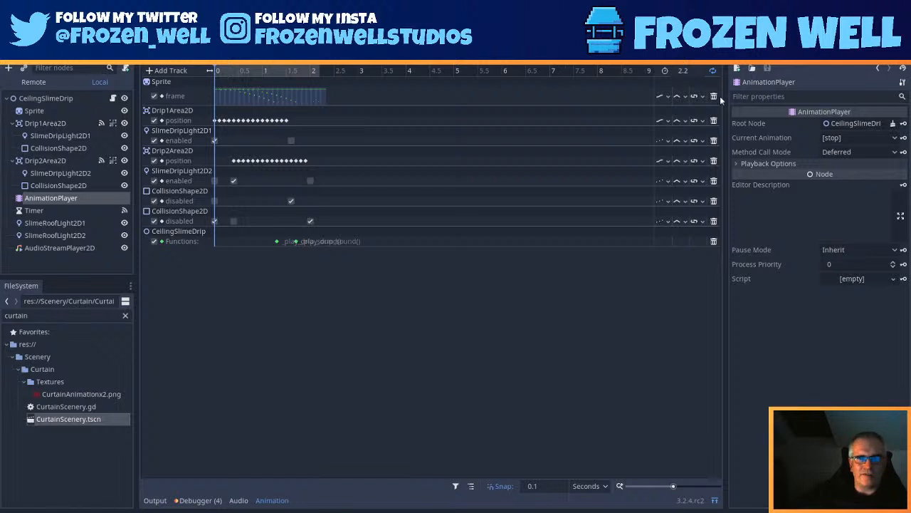
pyautogui.click(713, 500)
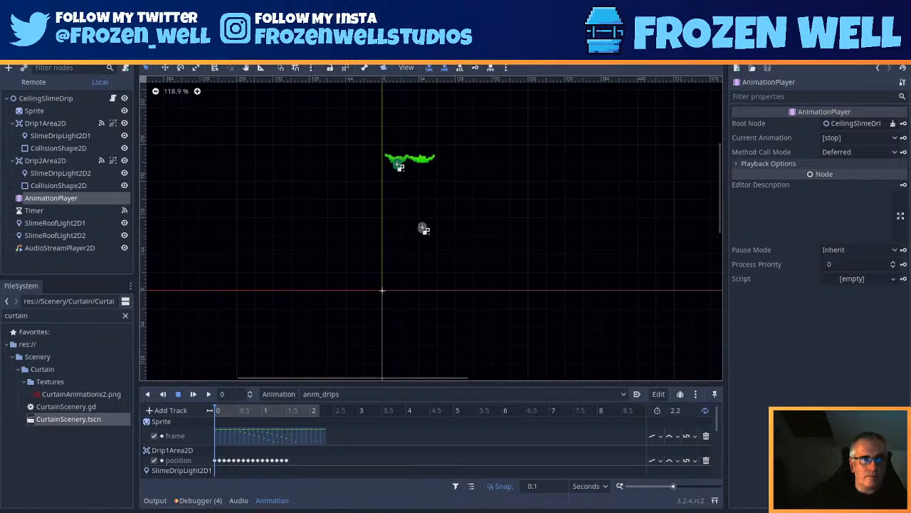
pyautogui.hotkey('ctrl', 'Tab')
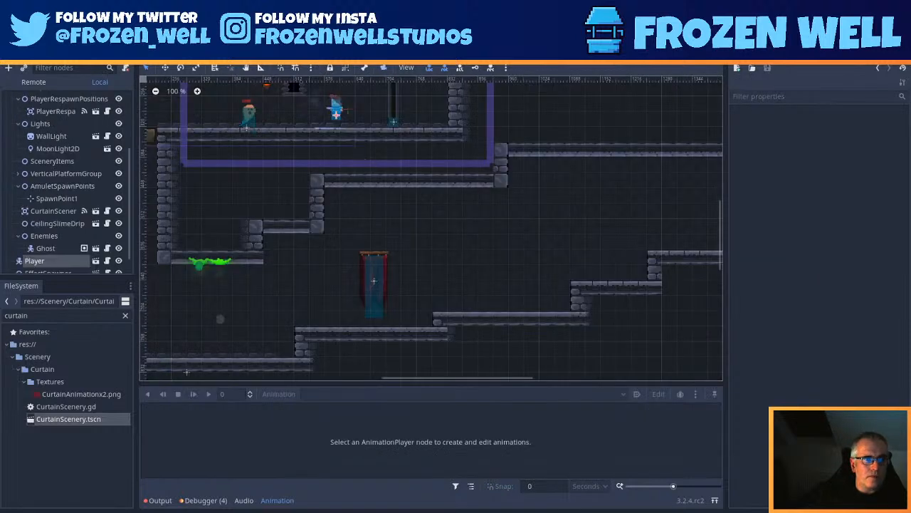
# Step: Duplicate the red curtain twice and space the copies rightward along the lower room, each one higher to follow the rising ledges
pyautogui.scroll(-3, 420, 219)
pyautogui.moveTo(401, 265); pyautogui.dragTo(506, 273, button='middle')
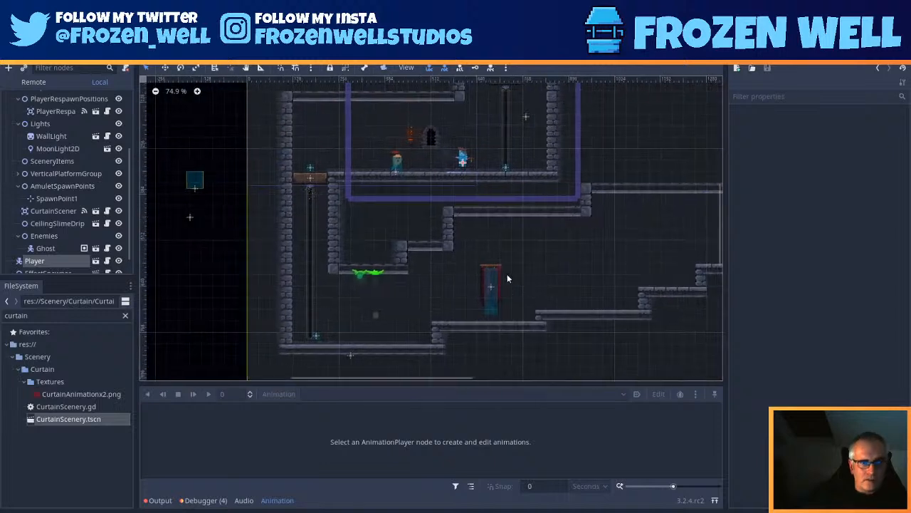
pyautogui.click(493, 276)
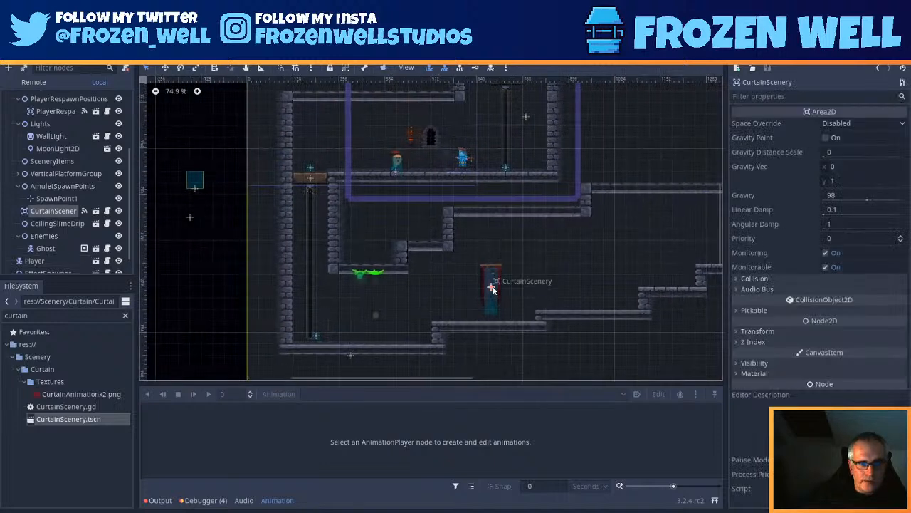
pyautogui.hotkey('ctrl', 'd')
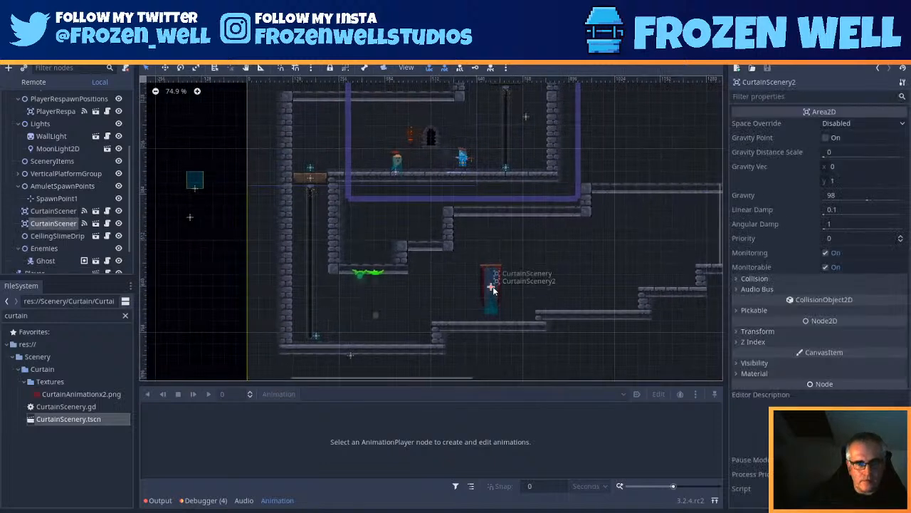
pyautogui.moveTo(491, 288); pyautogui.dragTo(659, 242)
pyautogui.hotkey('ctrl', 'd')
pyautogui.scroll(5, 660, 243)
pyautogui.moveTo(393, 295); pyautogui.dragTo(474, 275, button='middle')
pyautogui.scroll(1, 474, 275)
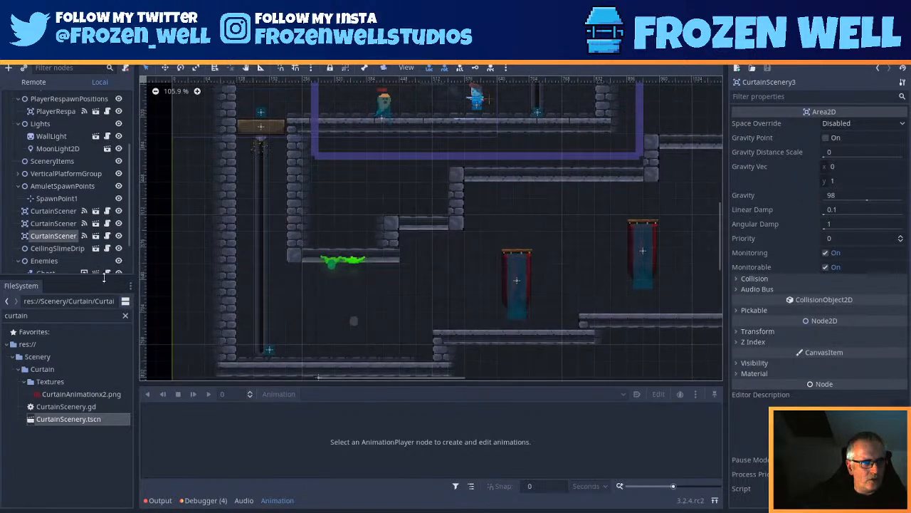
# Step: Duplicate the wall torch in the upper room and place the copy to the left of the original
pyautogui.scroll(-3, 420, 189)
pyautogui.moveTo(437, 136); pyautogui.dragTo(431, 208, button='middle')
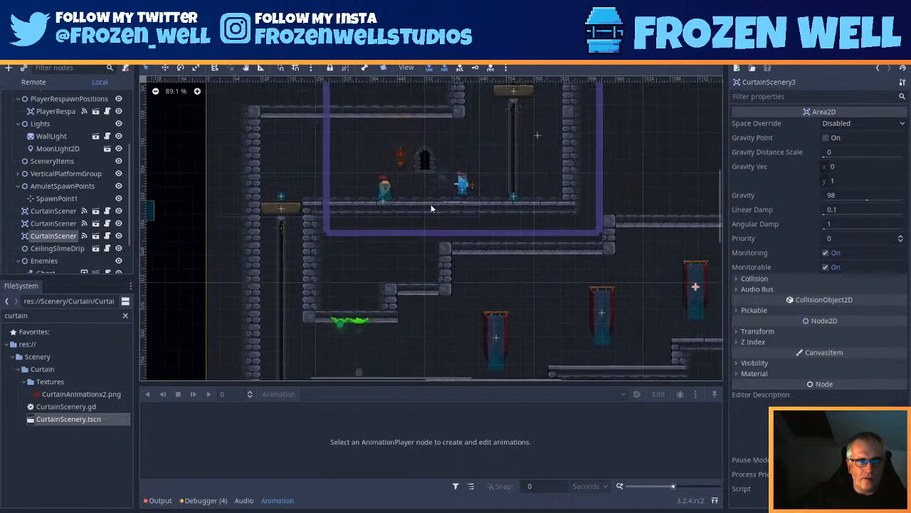
pyautogui.click(400, 158)
pyautogui.hotkey('ctrl', 'd')
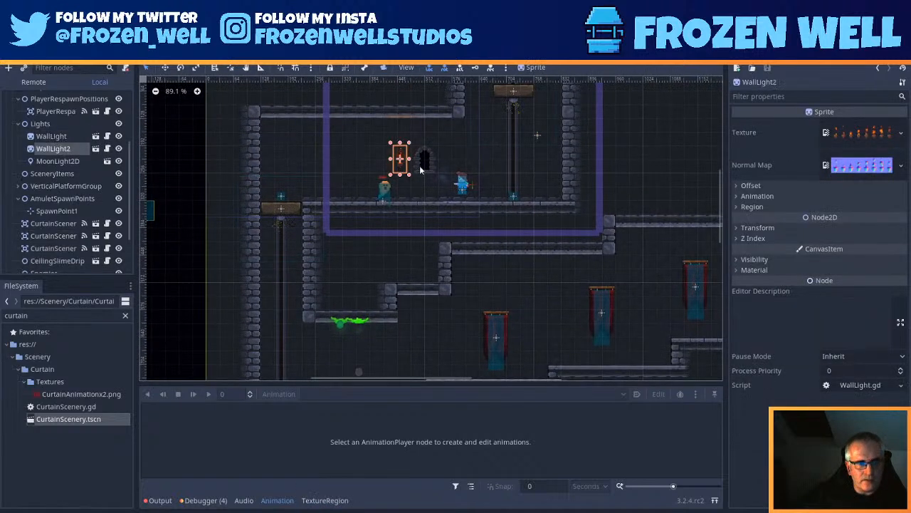
pyautogui.moveTo(400, 158); pyautogui.dragTo(341, 158)
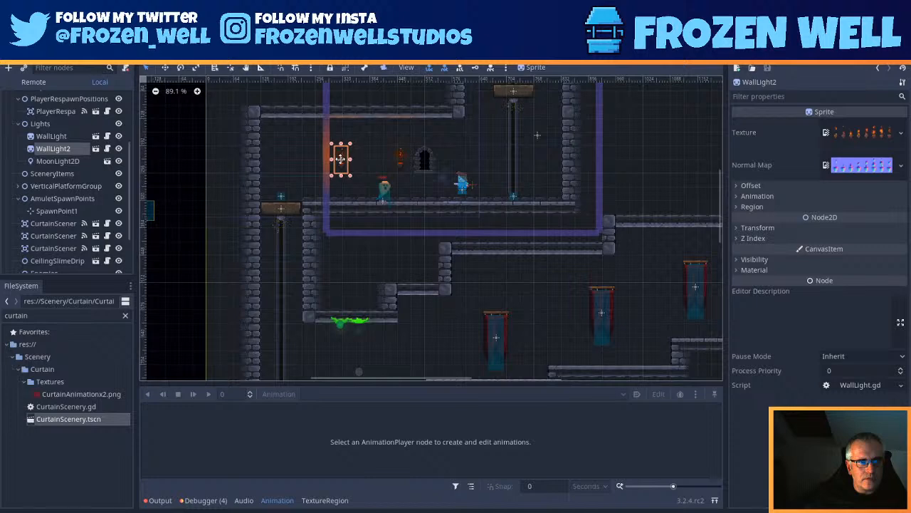
# Step: Nudge the new upper-room torch slightly up and to the right so it hangs level with the original torch
pyautogui.scroll(4, 353, 165)
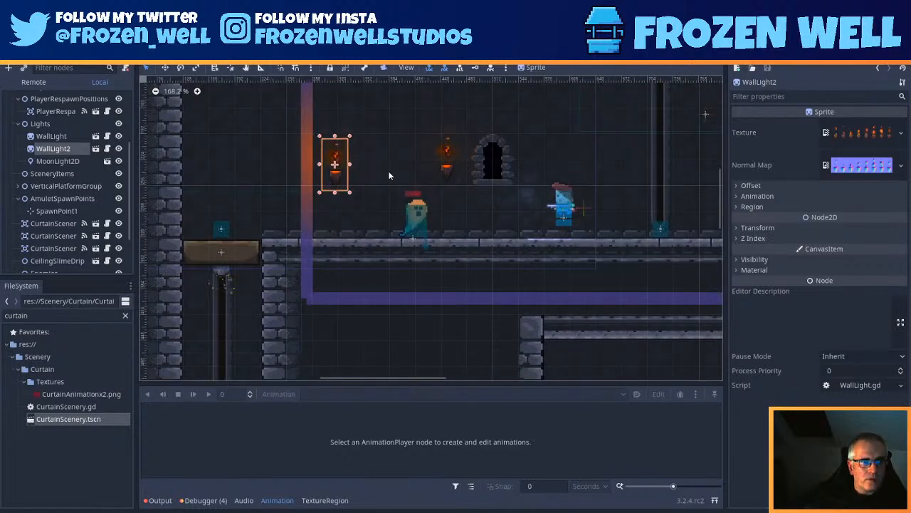
pyautogui.press('Up')
pyautogui.press('Up')
pyautogui.press('Up')
pyautogui.press('Right')
pyautogui.press('Right')
pyautogui.press('Right')
pyautogui.press('Right')
pyautogui.press('Right')
pyautogui.press('Right')
pyautogui.press('Right')
pyautogui.press('Right')
pyautogui.press('Right')
pyautogui.press('Right')
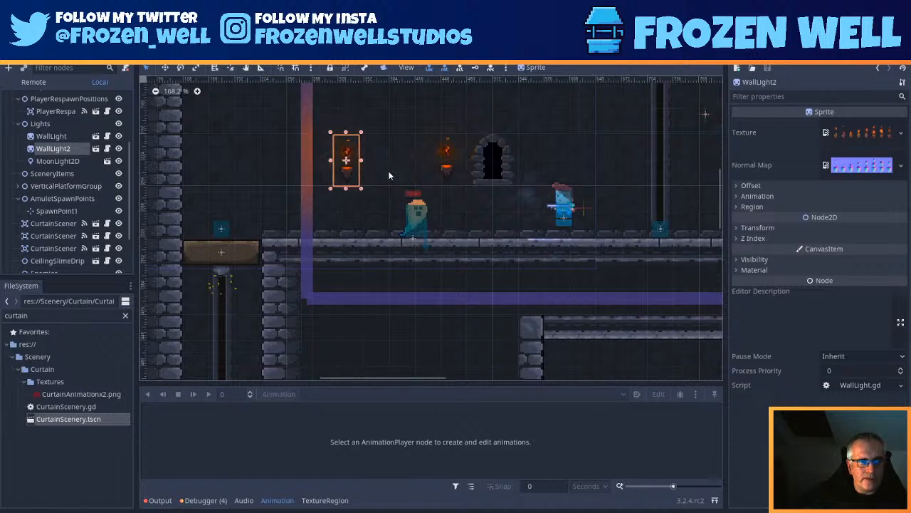
pyautogui.press('Right')
pyautogui.press('Right')
pyautogui.press('Right')
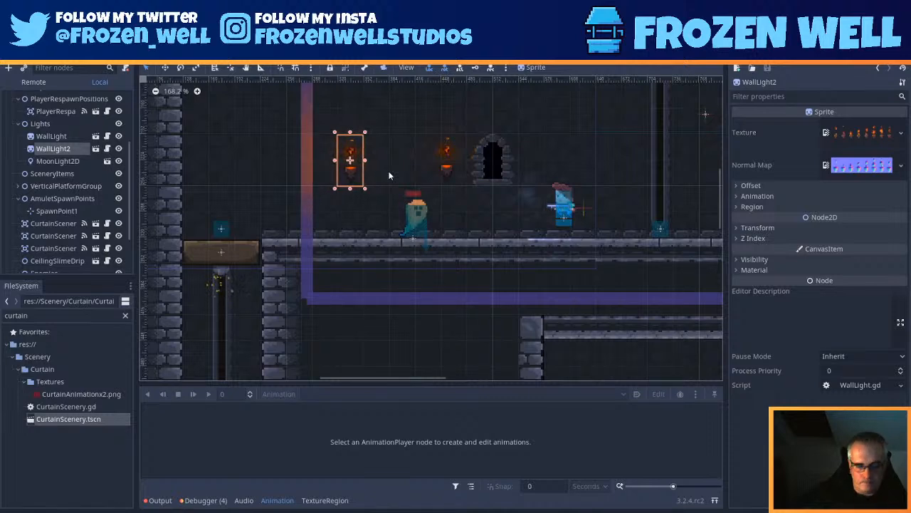
# Step: Duplicate the torch again, place the copy in the lower room between the slime drip and the first curtain, and save the scene
pyautogui.hotkey('ctrl', 'd')
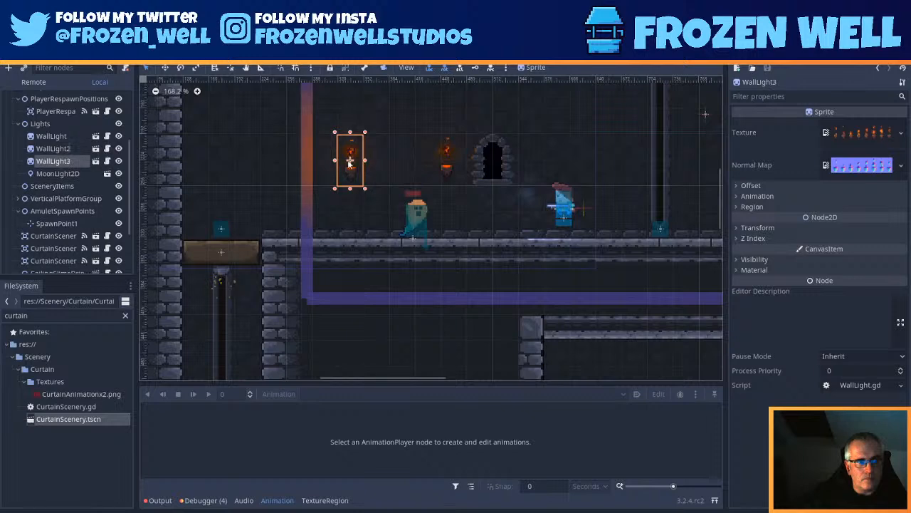
pyautogui.moveTo(353, 169); pyautogui.dragTo(388, 219)
pyautogui.moveTo(461, 232); pyautogui.dragTo(520, 147, button='middle')
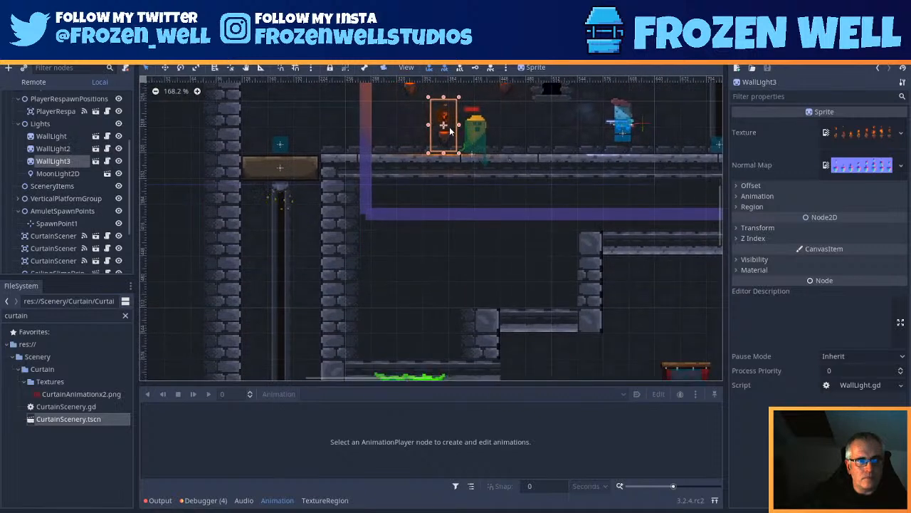
pyautogui.moveTo(436, 129); pyautogui.dragTo(558, 306)
pyautogui.moveTo(591, 296); pyautogui.dragTo(534, 159, button='middle')
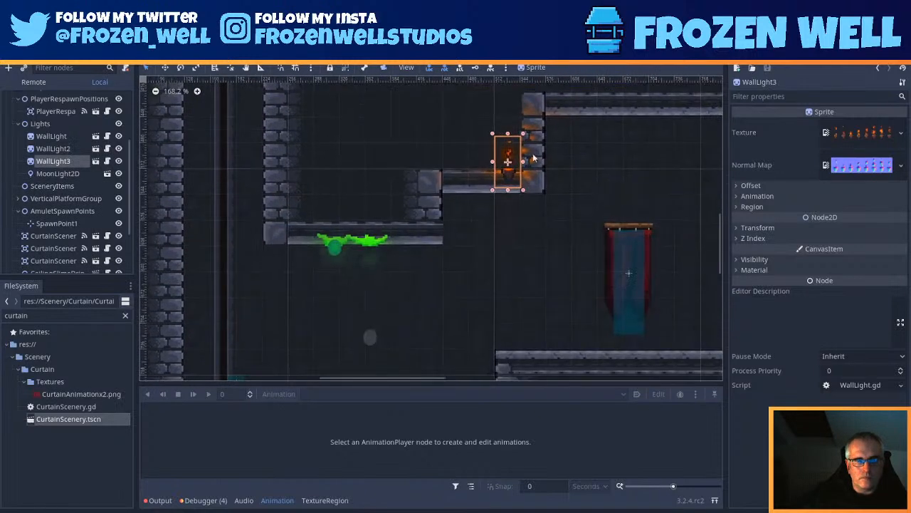
pyautogui.moveTo(508, 161); pyautogui.dragTo(533, 271)
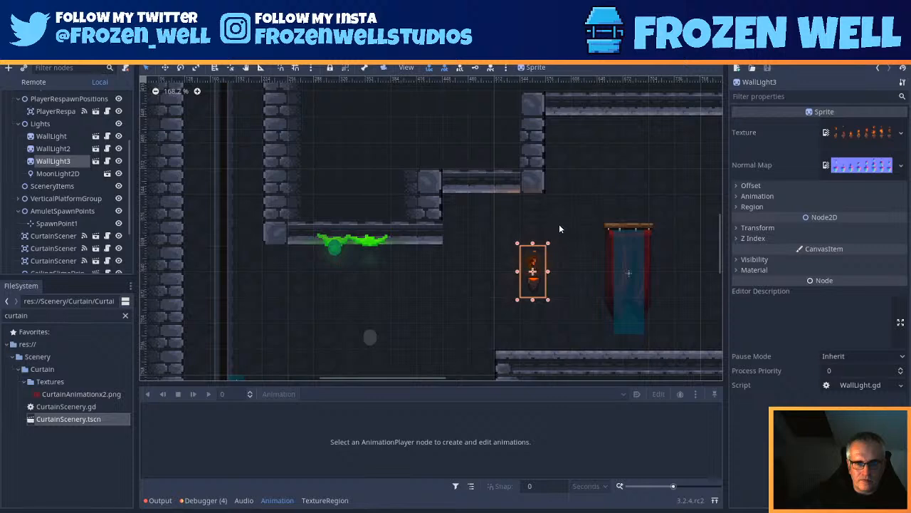
pyautogui.hotkey('ctrl', 's')
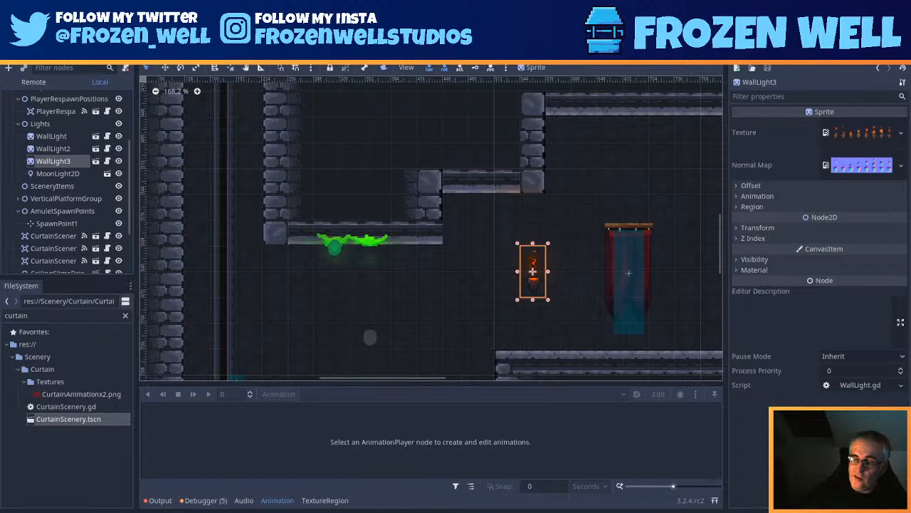
# Step: Select the TileMapBackground layer of the test room and close the running game
pyautogui.scroll(-1, 413, 277)
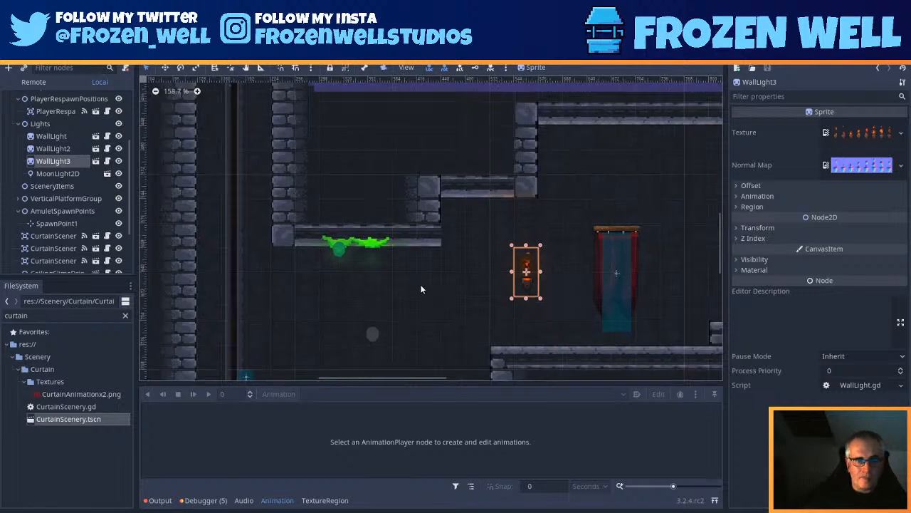
pyautogui.moveTo(420, 284); pyautogui.dragTo(432, 222, button='middle')
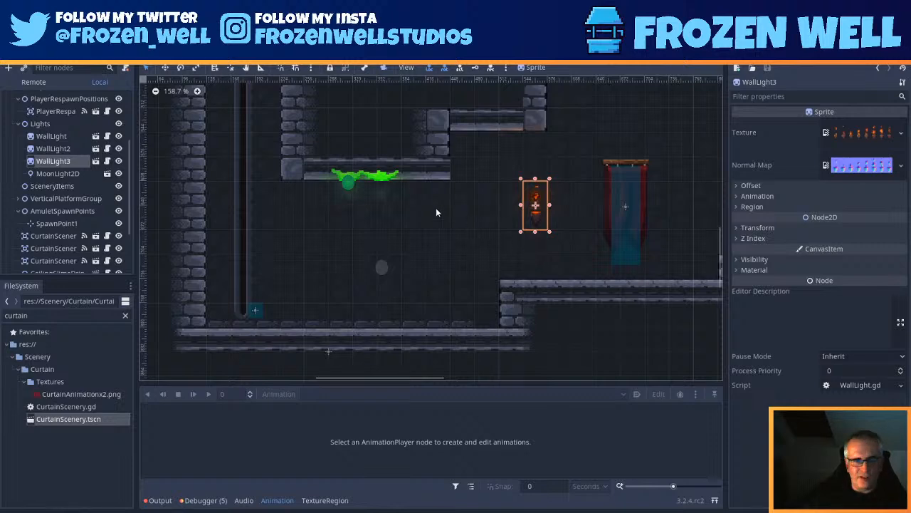
pyautogui.moveTo(459, 132); pyautogui.dragTo(484, 218, button='middle')
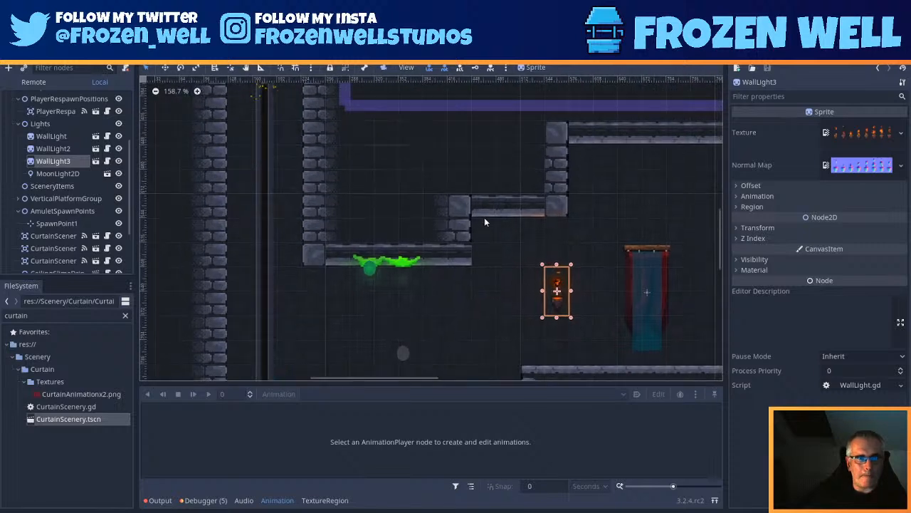
pyautogui.scroll(3, 61, 150)
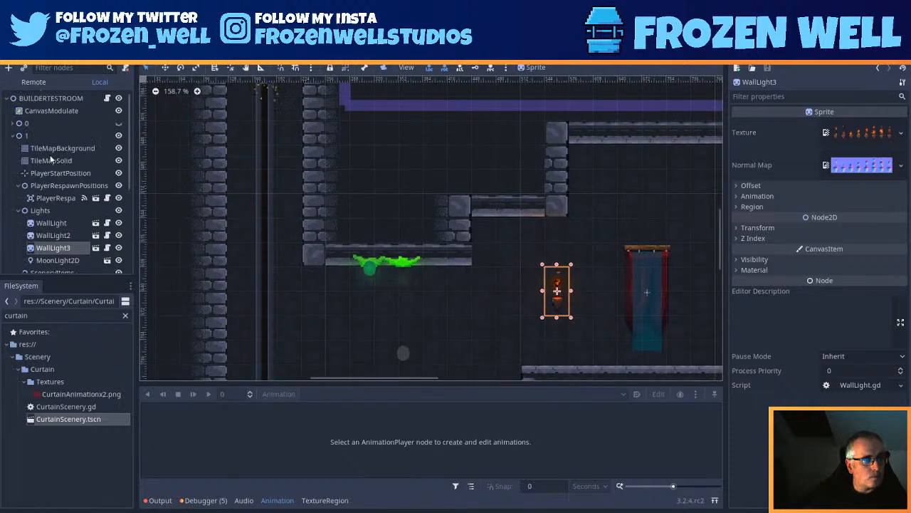
pyautogui.click(62, 148)
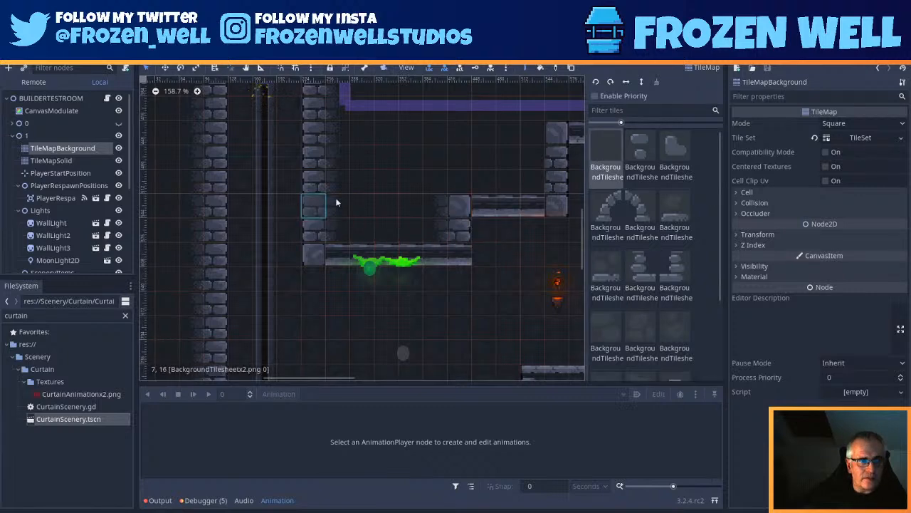
pyautogui.moveTo(551, 133); pyautogui.dragTo(393, 165, button='middle')
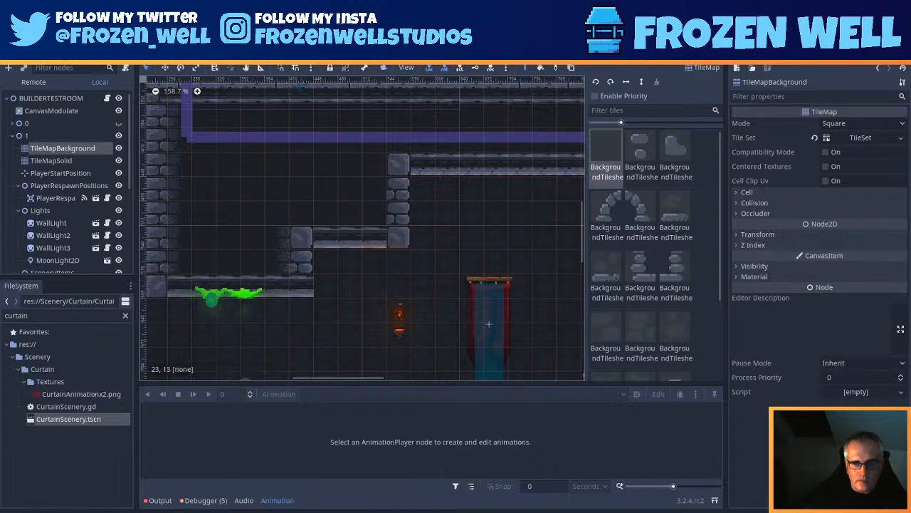
pyautogui.click(733, 475)
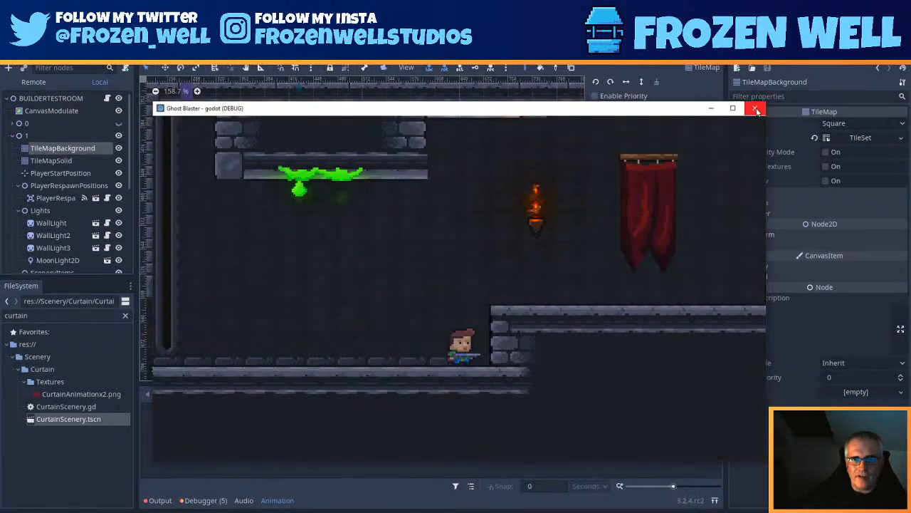
pyautogui.click(756, 109)
# Step: Examine the background tiles and stepped ledges of the lower room, from the torch past the curtains to its far right end
pyautogui.hscroll(1, 462, 207)
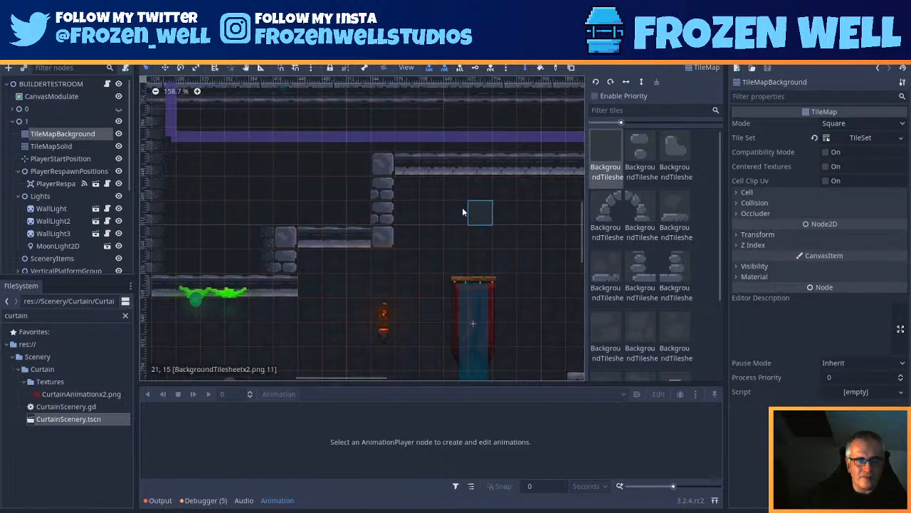
pyautogui.hscroll(5, 462, 207)
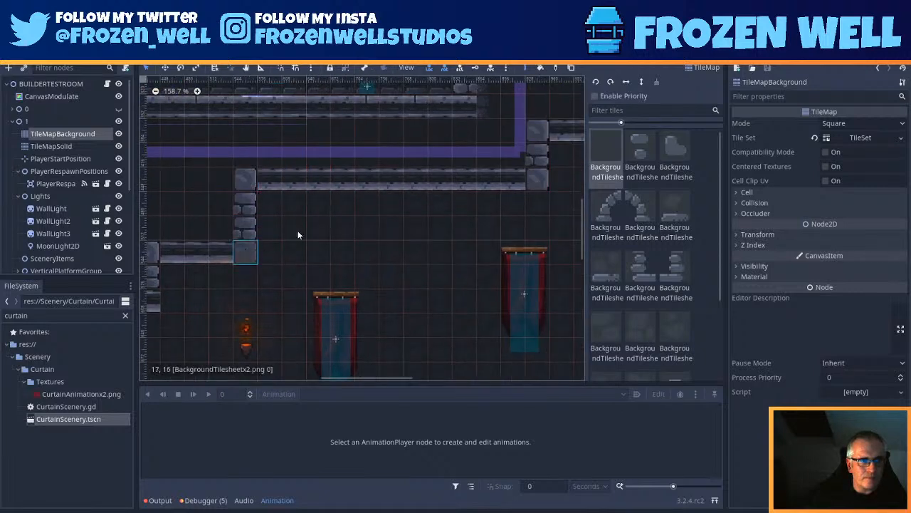
pyautogui.moveTo(488, 186); pyautogui.dragTo(366, 246, button='middle')
pyautogui.moveTo(442, 225); pyautogui.dragTo(356, 244, button='middle')
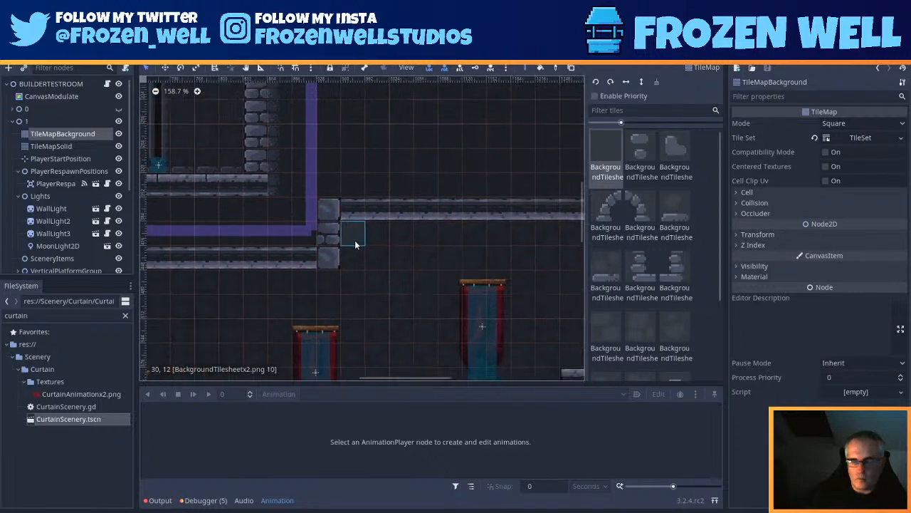
pyautogui.hscroll(2, 355, 240)
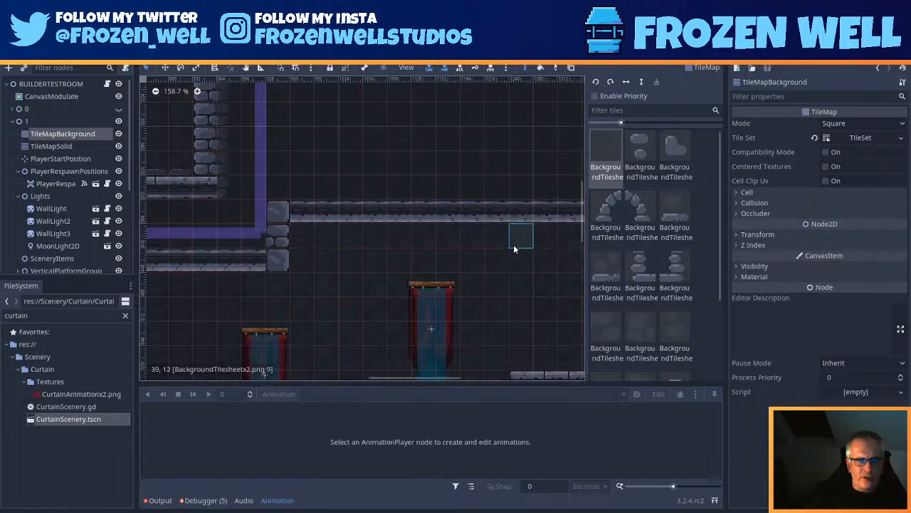
pyautogui.moveTo(513, 244); pyautogui.dragTo(350, 243, button='middle')
pyautogui.moveTo(393, 336); pyautogui.dragTo(405, 248, button='middle')
pyautogui.moveTo(380, 292); pyautogui.dragTo(413, 234, button='middle')
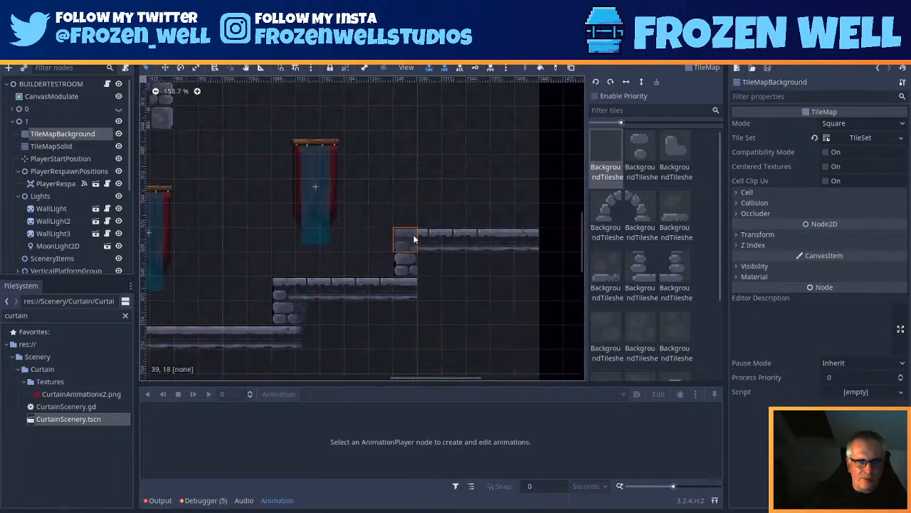
pyautogui.moveTo(304, 291); pyautogui.dragTo(535, 274, button='middle')
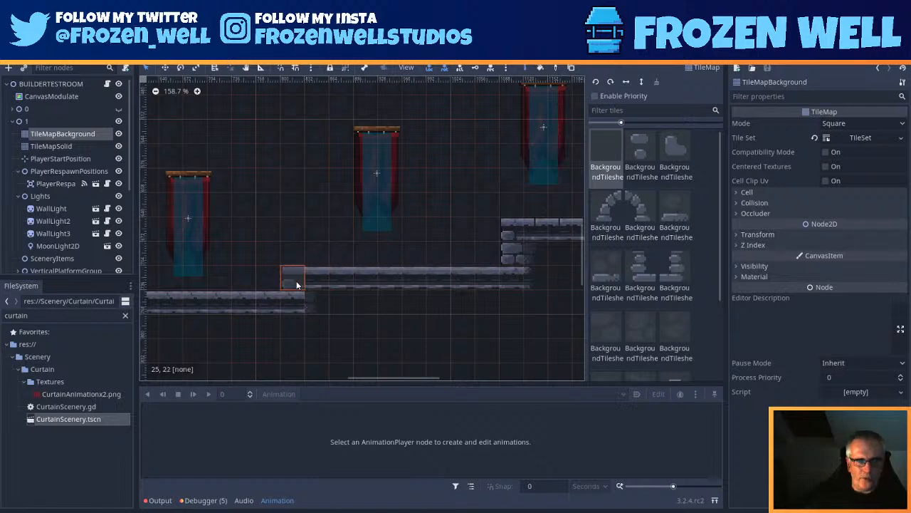
pyautogui.moveTo(364, 278); pyautogui.dragTo(484, 268, button='middle')
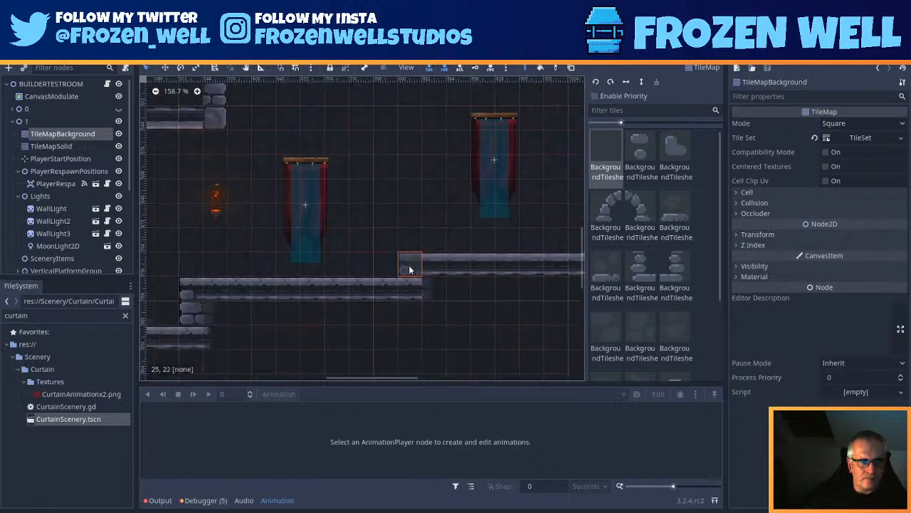
# Step: Duplicate the lower-room torch beside the slime drip and place the copy between the first and second curtains
pyautogui.moveTo(512, 231); pyautogui.dragTo(302, 296, button='middle')
pyautogui.scroll(9, 539, 268)
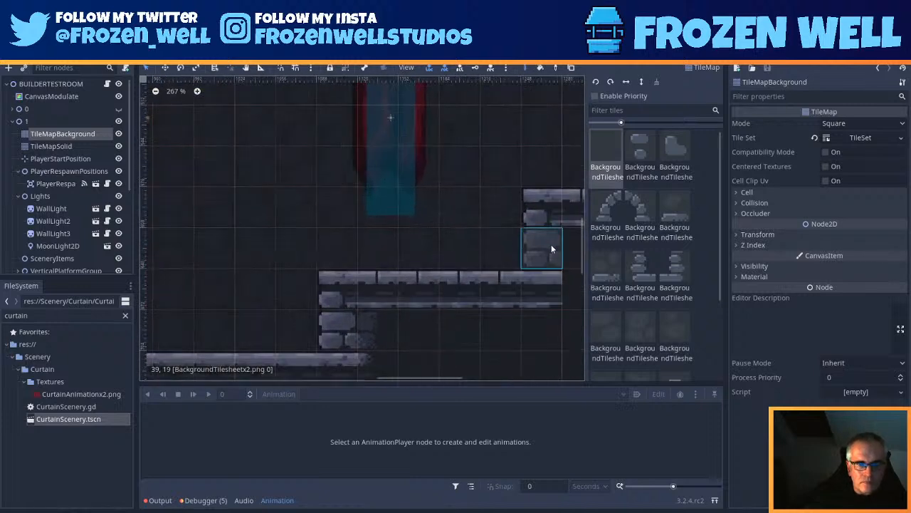
pyautogui.scroll(-4, 415, 196)
pyautogui.scroll(-10, 415, 196)
pyautogui.moveTo(370, 234); pyautogui.dragTo(544, 280, button='middle')
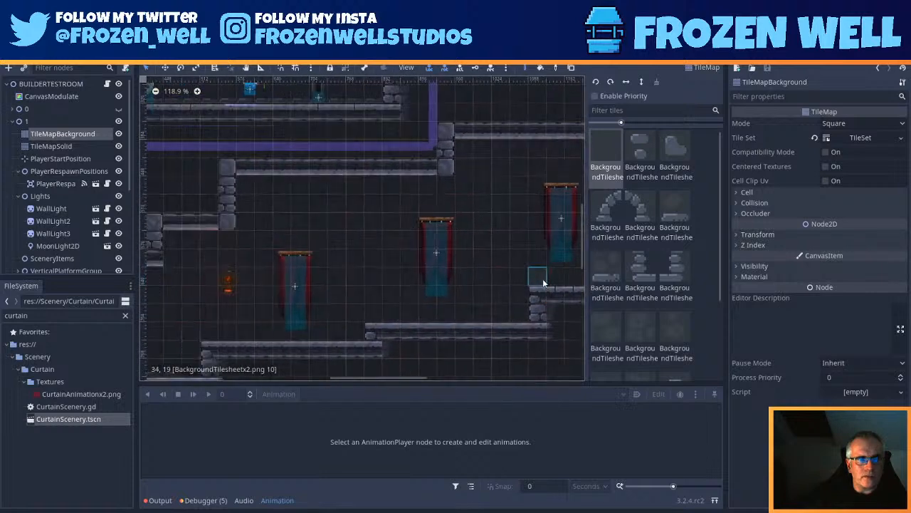
pyautogui.moveTo(349, 313); pyautogui.dragTo(511, 308, button='middle')
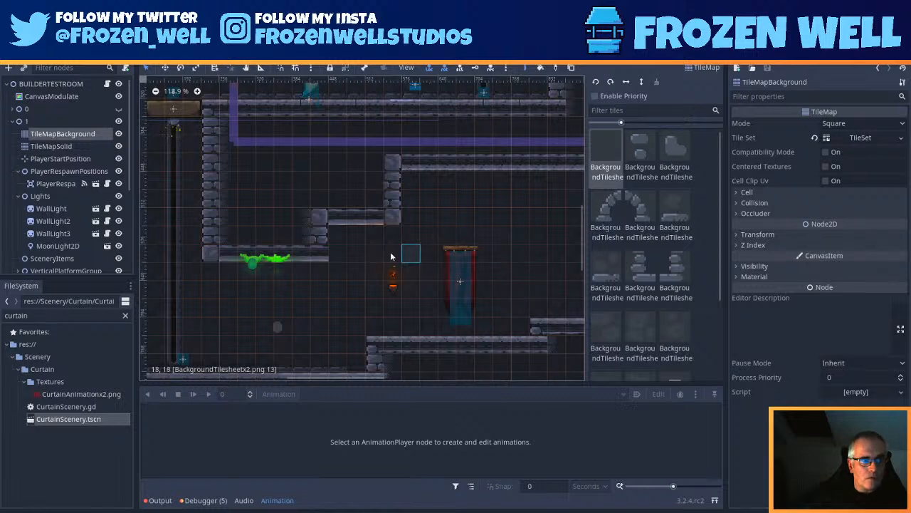
pyautogui.click(23, 122)
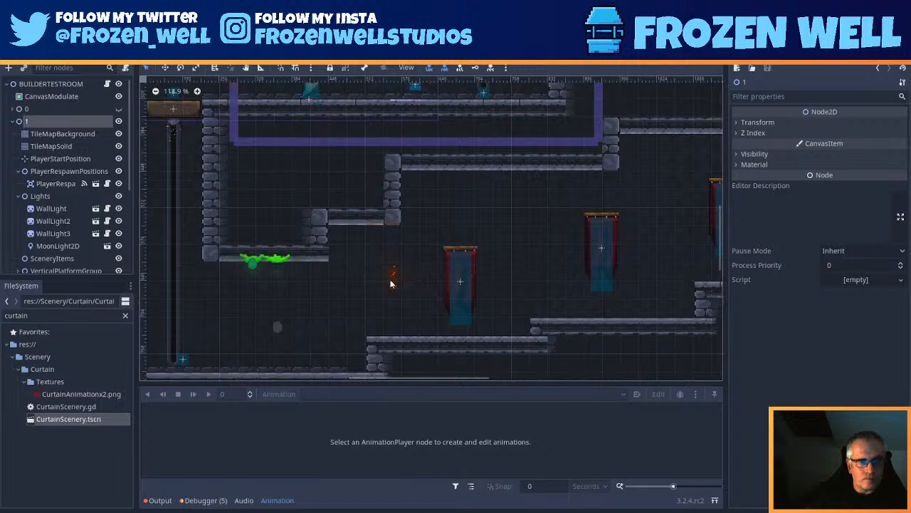
pyautogui.click(397, 282)
pyautogui.hotkey('ctrl', 'd')
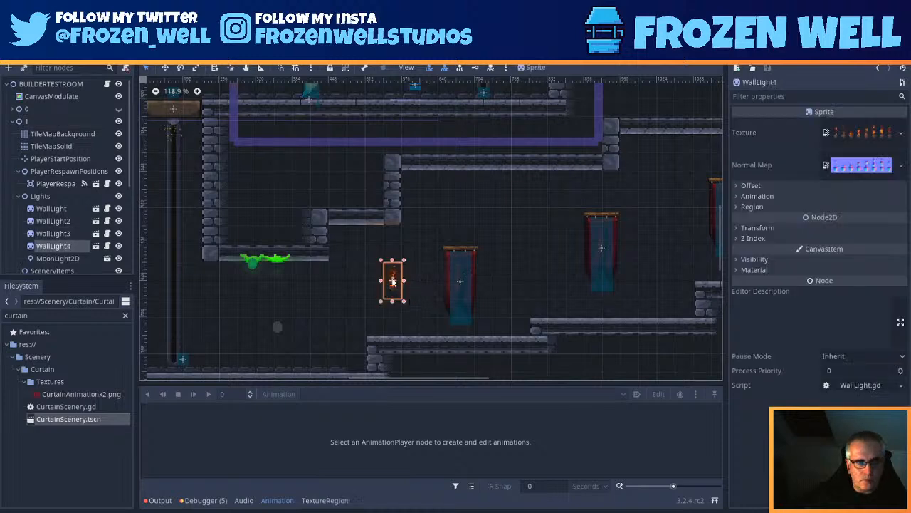
pyautogui.moveTo(396, 282); pyautogui.dragTo(536, 252)
# Step: Duplicate the new torch, place the copy between the second and third curtains, and save the scene
pyautogui.hotkey('ctrl', 'd')
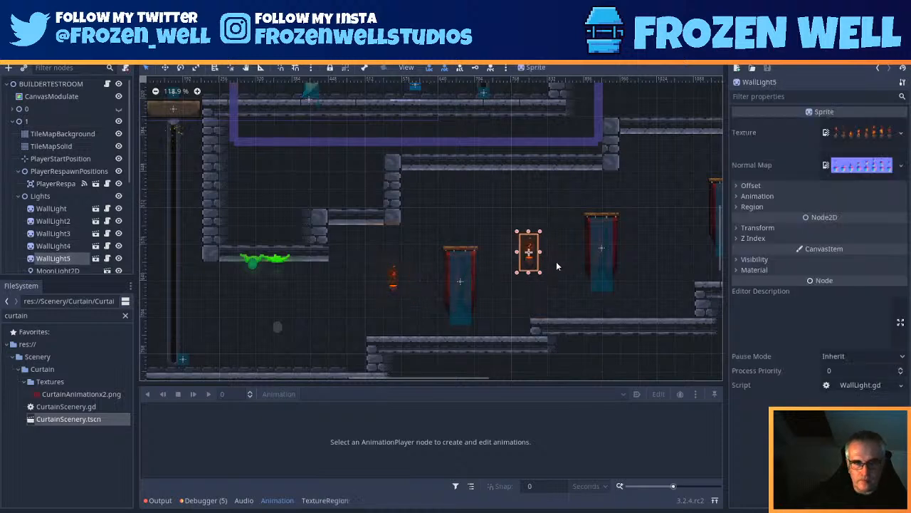
pyautogui.moveTo(592, 260); pyautogui.dragTo(664, 233)
pyautogui.moveTo(576, 340); pyautogui.dragTo(639, 329, button='middle')
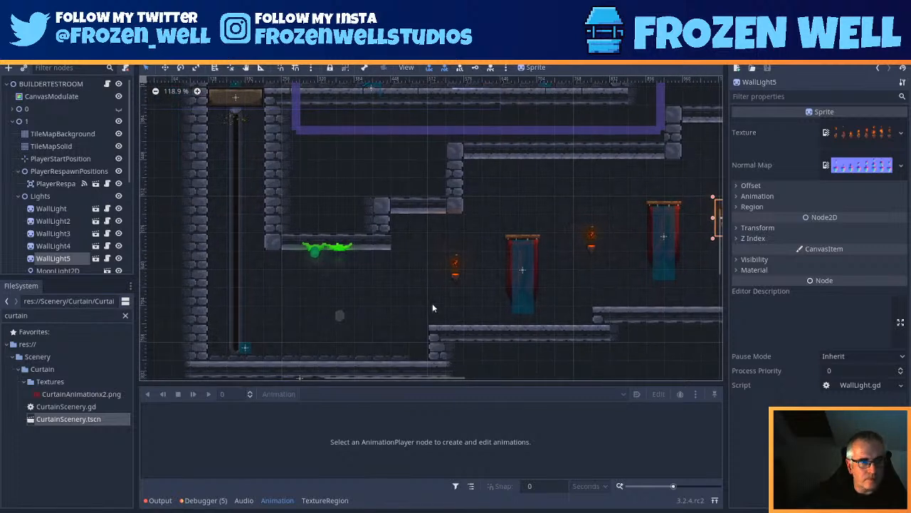
pyautogui.hotkey('ctrl', 's')
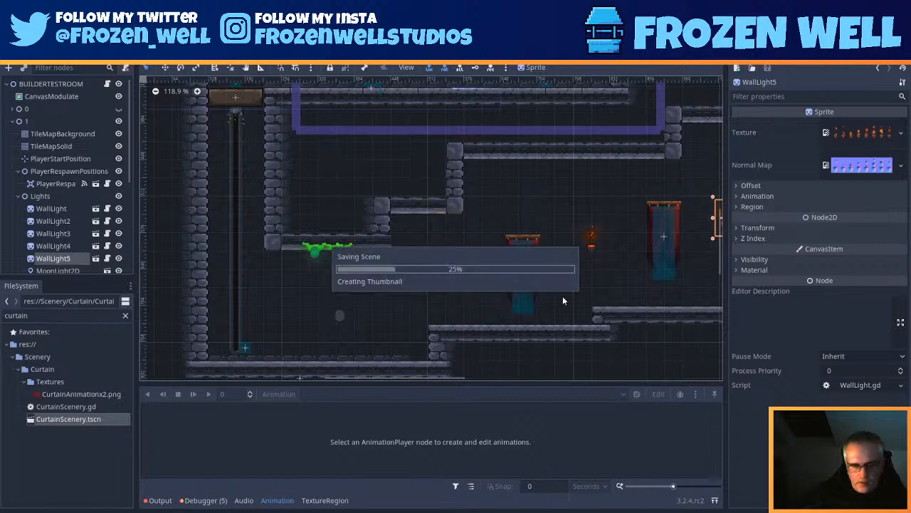
# Step: Instance the WallShield.tscn scene as a child of node 1
pyautogui.click(29, 121)
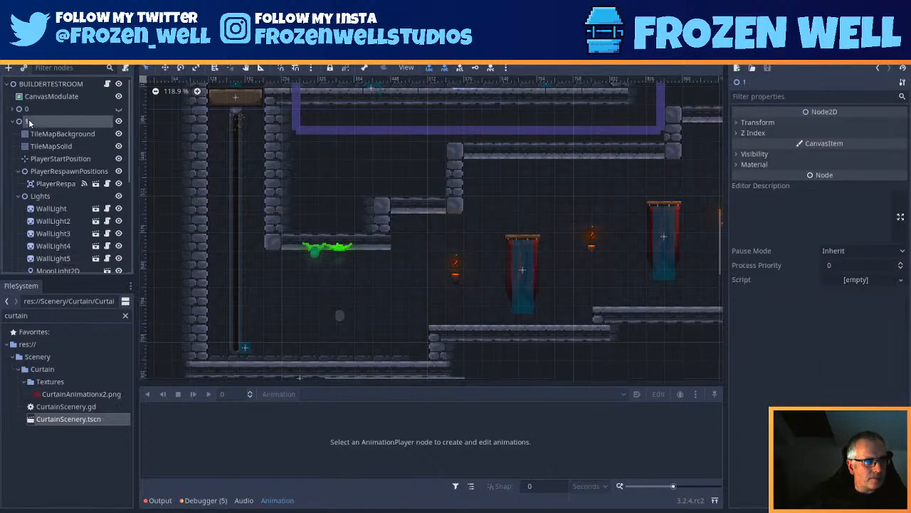
pyautogui.click(24, 67)
pyautogui.write('sh')
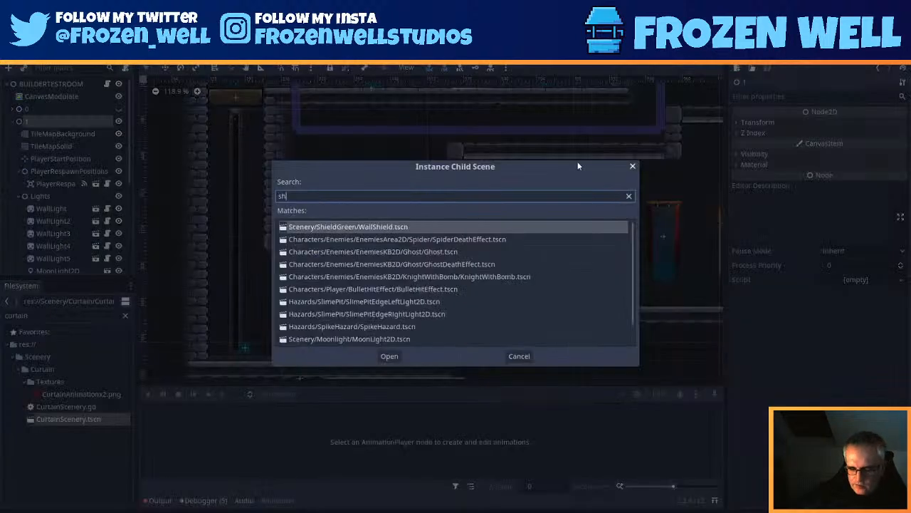
pyautogui.write('ield')
pyautogui.press('Return')
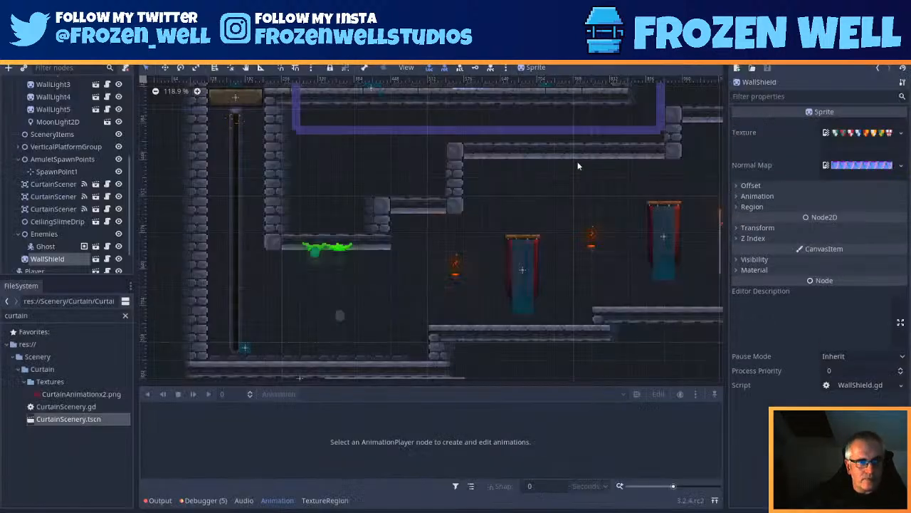
# Step: Move the wall shield from the scene origin into the lower room, between the slime drip and the first torch
pyautogui.scroll(-4, 220, 146)
pyautogui.moveTo(229, 158); pyautogui.dragTo(422, 360, button='middle')
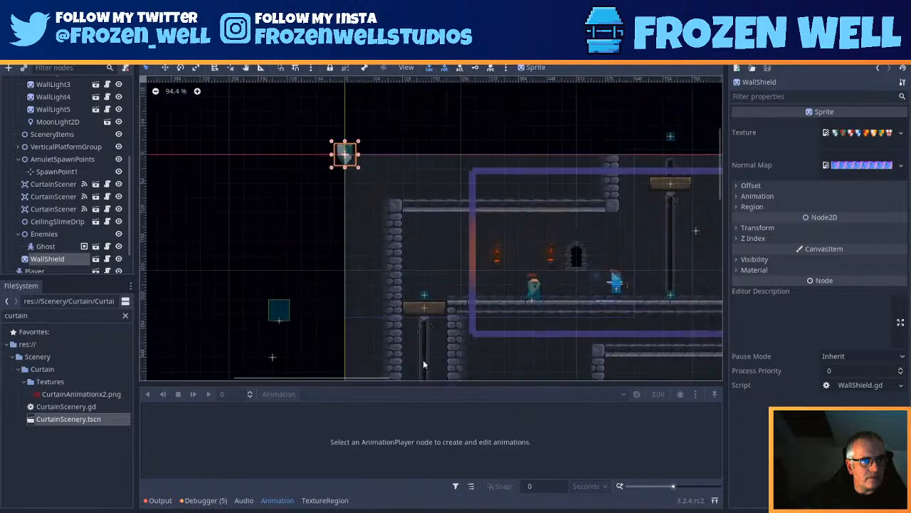
pyautogui.click(344, 156)
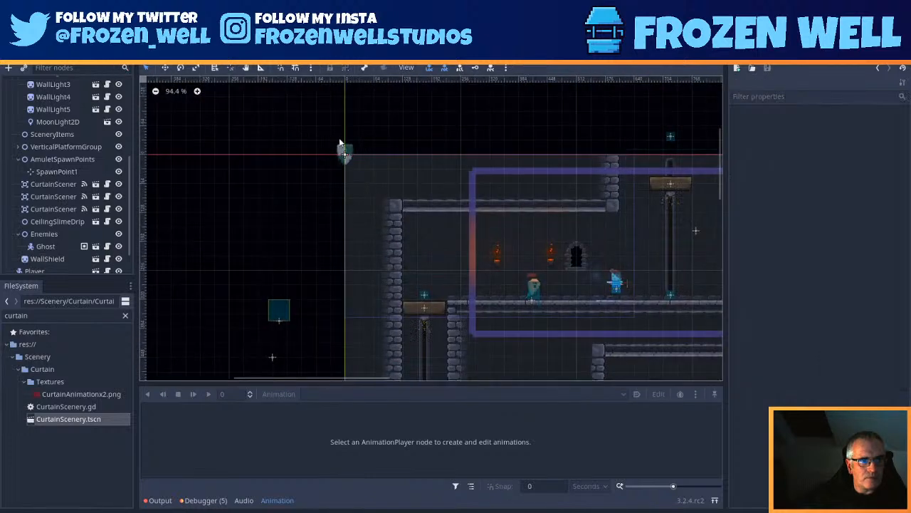
pyautogui.scroll(3, 345, 148)
pyautogui.scroll(2, 344, 150)
pyautogui.click(346, 159)
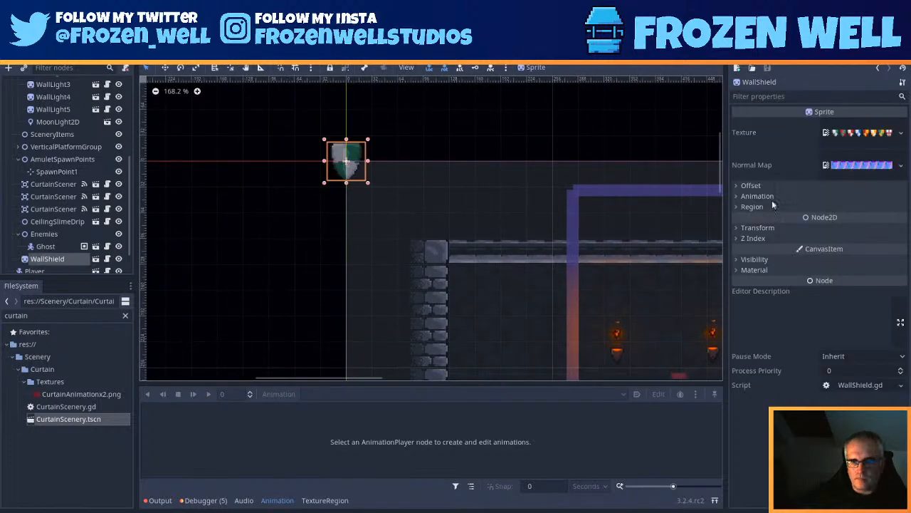
pyautogui.moveTo(350, 160); pyautogui.dragTo(452, 212)
pyautogui.click(351, 158)
pyautogui.moveTo(540, 283); pyautogui.dragTo(592, 350)
pyautogui.scroll(-7, 637, 342)
pyautogui.moveTo(592, 349); pyautogui.dragTo(412, 169, button='middle')
pyautogui.moveTo(413, 170); pyautogui.dragTo(588, 266)
pyautogui.moveTo(588, 267); pyautogui.dragTo(572, 171, button='middle')
pyautogui.moveTo(573, 171); pyautogui.dragTo(479, 311)
pyautogui.scroll(2, 491, 322)
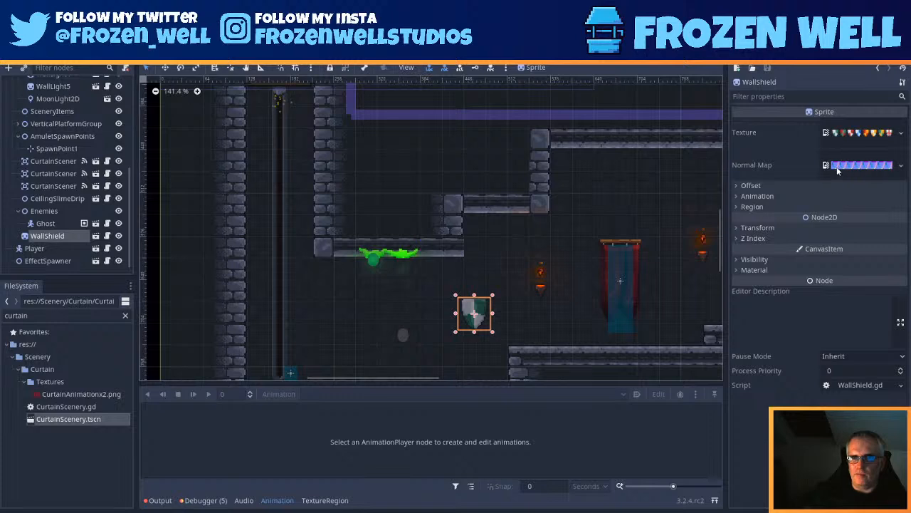
# Step: Shift the wall shield slightly up and left, and check its placement against the floor and the stone ledge
pyautogui.scroll(2, 488, 278)
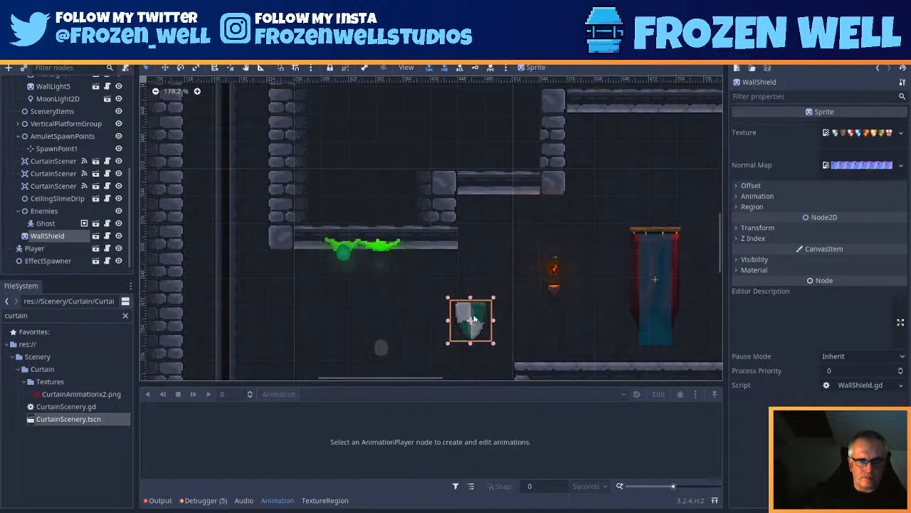
pyautogui.moveTo(472, 313)
pyautogui.mouseDown()
pyautogui.moveTo(524, 290)
pyautogui.moveTo(517, 269)
pyautogui.moveTo(491, 272)
pyautogui.moveTo(464, 304)
pyautogui.mouseUp()
pyautogui.scroll(4, 533, 276)
pyautogui.moveTo(522, 345); pyautogui.dragTo(529, 166, button='middle')
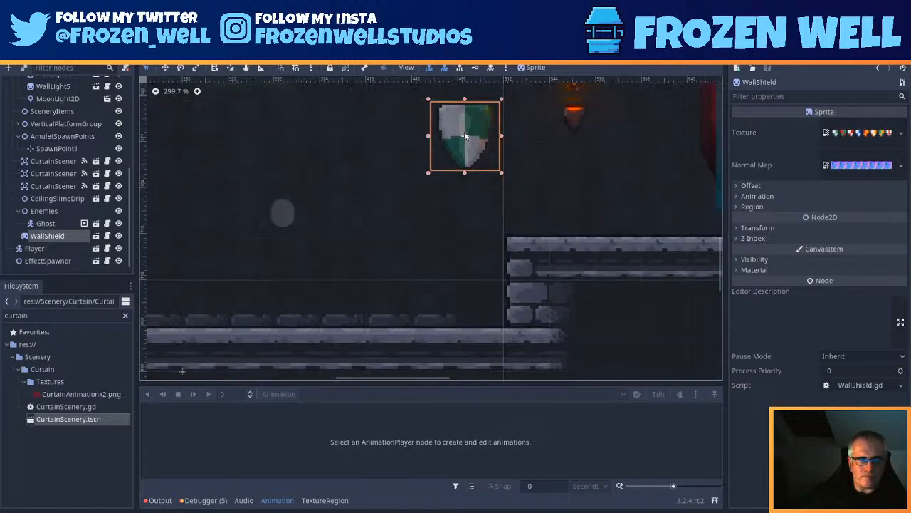
pyautogui.scroll(-3, 464, 135)
pyautogui.moveTo(471, 207); pyautogui.dragTo(492, 232, button='middle')
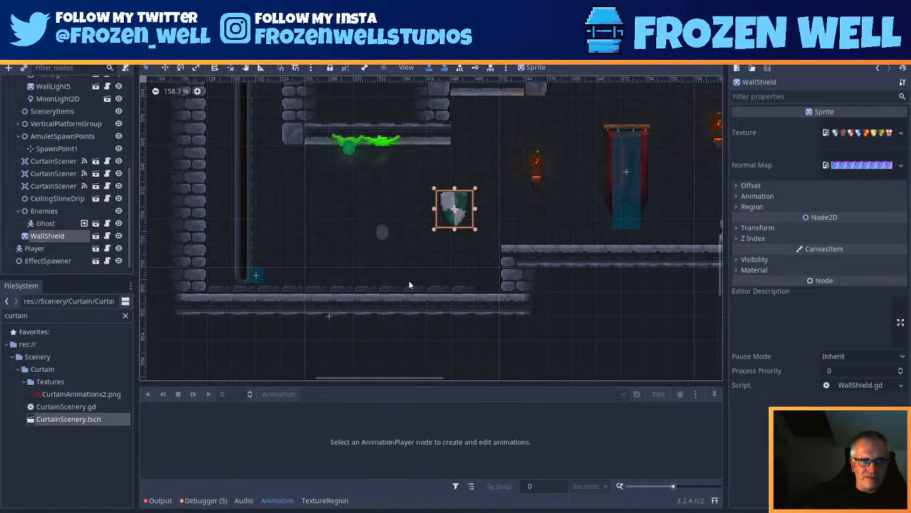
pyautogui.scroll(1, 465, 240)
pyautogui.scroll(2, 465, 248)
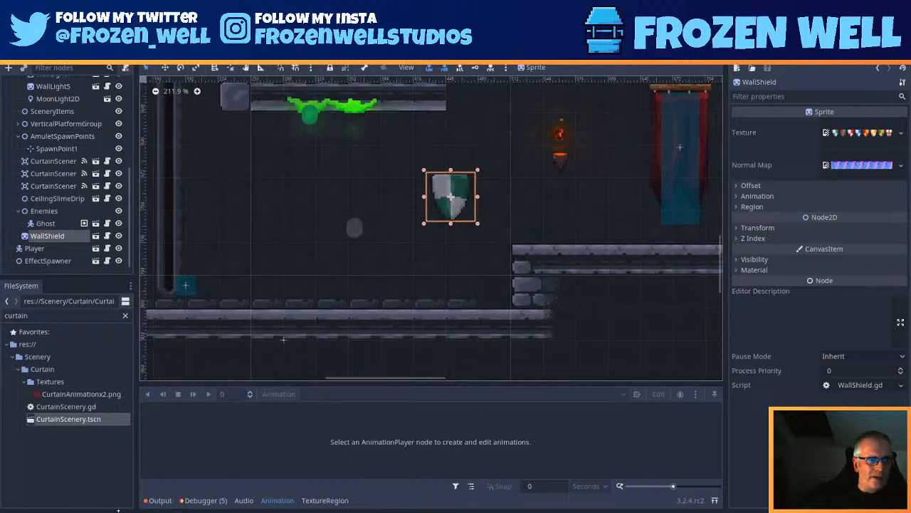
# Step: Switch to Laigter, load the stone window-arch image, and inspect its pixelated normal map up close
pyautogui.press('super')
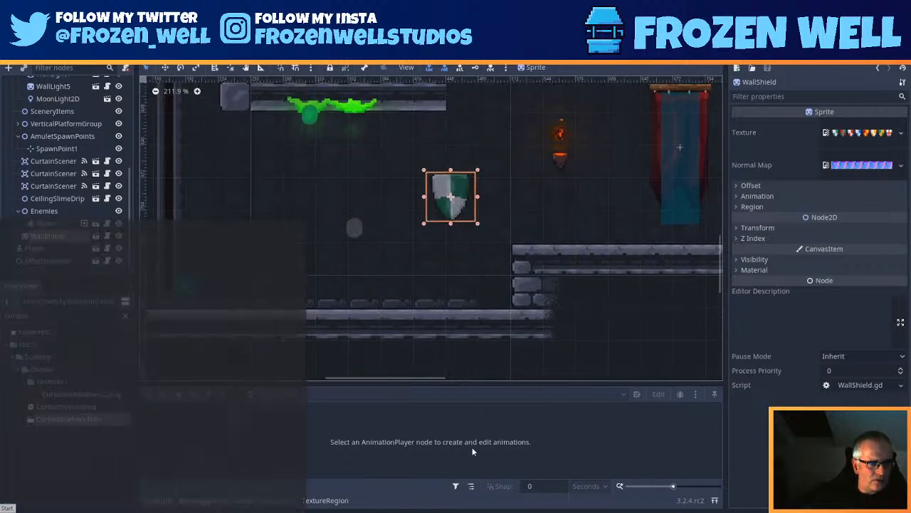
pyautogui.write('laigt')
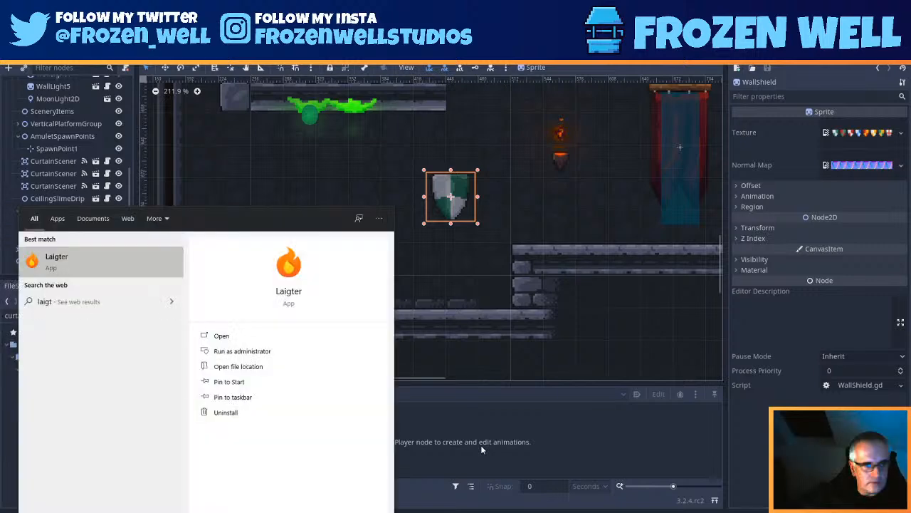
pyautogui.press('Return')
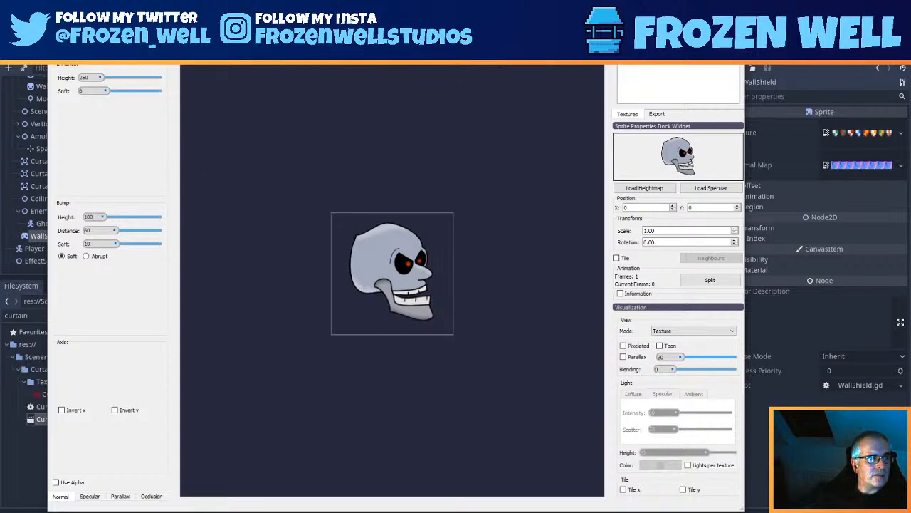
pyautogui.hotkey('ctrl', 'o')
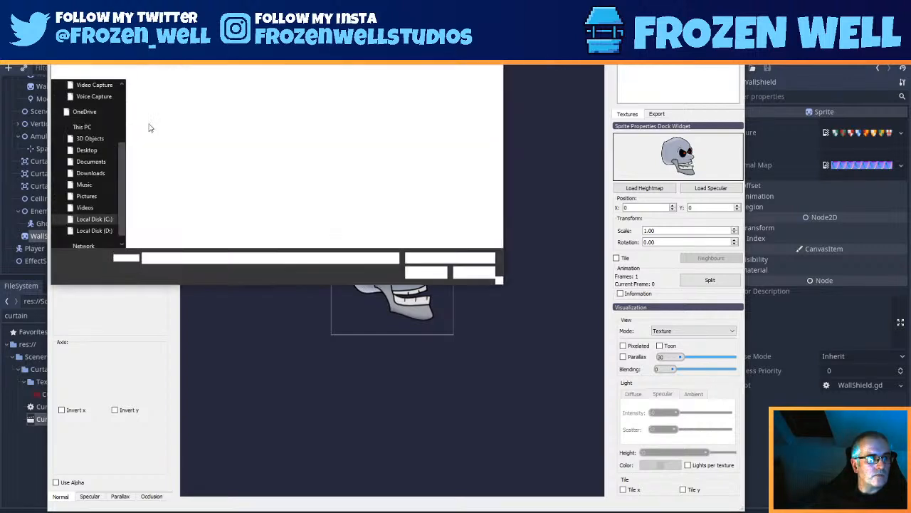
pyautogui.moveTo(278, 41); pyautogui.dragTo(910, 158)
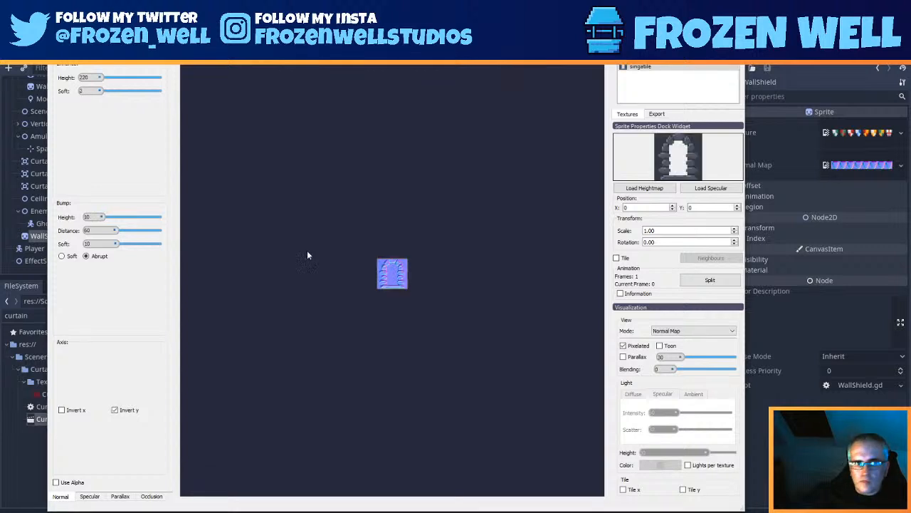
pyautogui.scroll(5, 415, 260)
pyautogui.moveTo(416, 311); pyautogui.dragTo(464, 268)
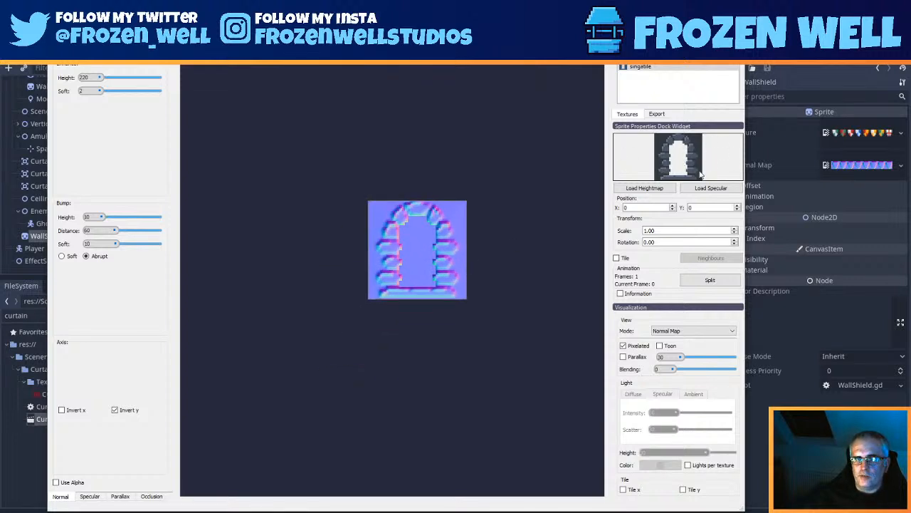
pyautogui.scroll(3, 442, 246)
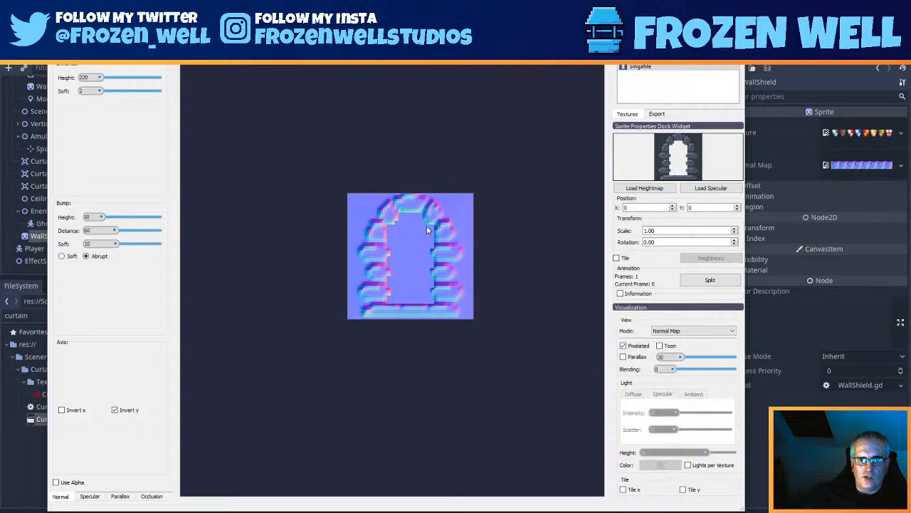
# Step: Try a much higher Bump height on the window arch's normal map, reset it to 10, and set Bump Soft to 5
pyautogui.moveTo(93, 218)
pyautogui.mouseDown()
pyautogui.moveTo(116, 219)
pyautogui.moveTo(89, 218)
pyautogui.mouseUp()
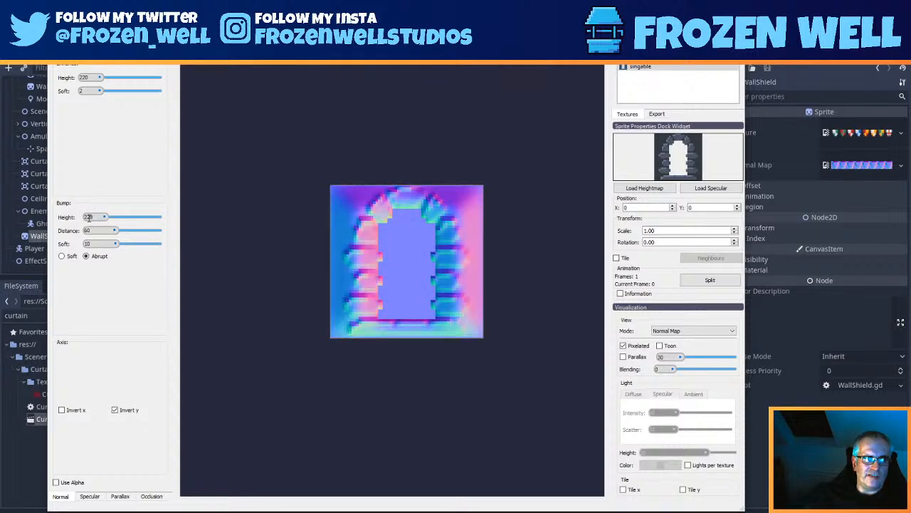
pyautogui.doubleClick(91, 217)
pyautogui.write('10')
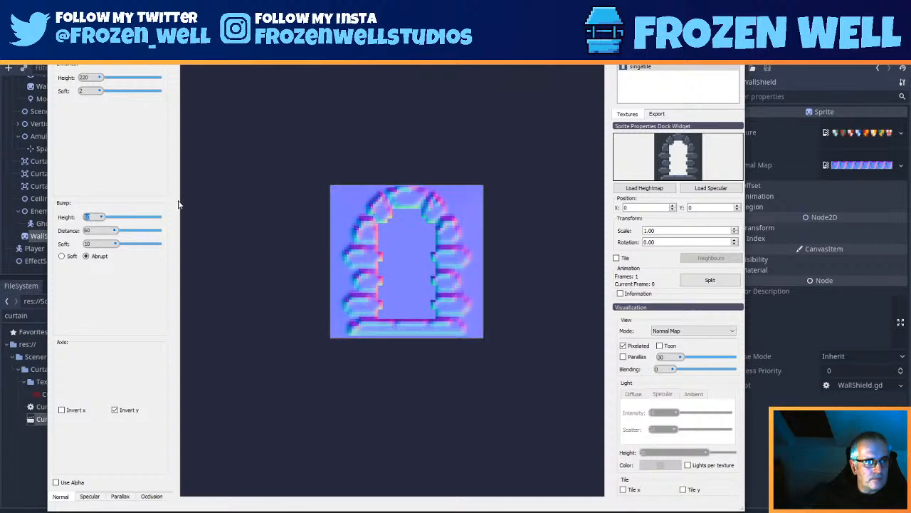
pyautogui.click(101, 244)
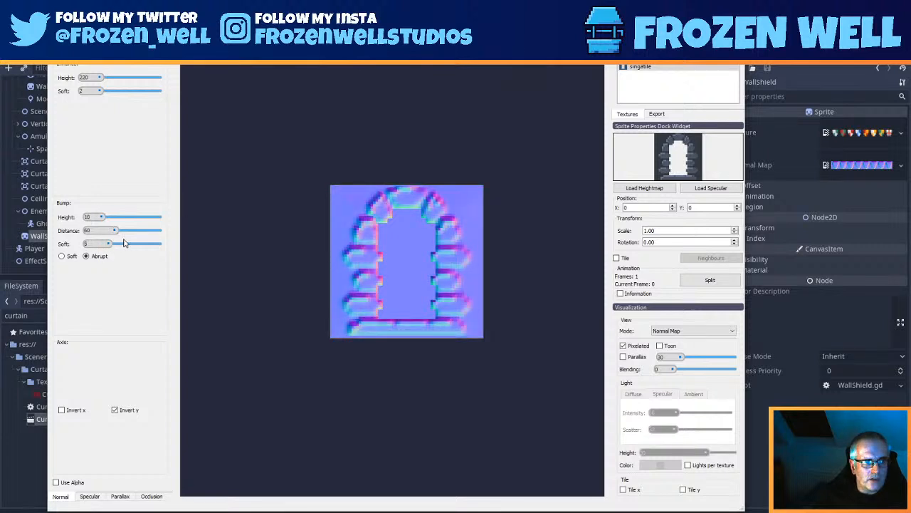
pyautogui.moveTo(96, 245)
pyautogui.mouseDown()
pyautogui.moveTo(128, 243)
pyautogui.moveTo(106, 233)
pyautogui.moveTo(142, 233)
pyautogui.moveTo(94, 234)
pyautogui.moveTo(91, 245)
pyautogui.mouseUp()
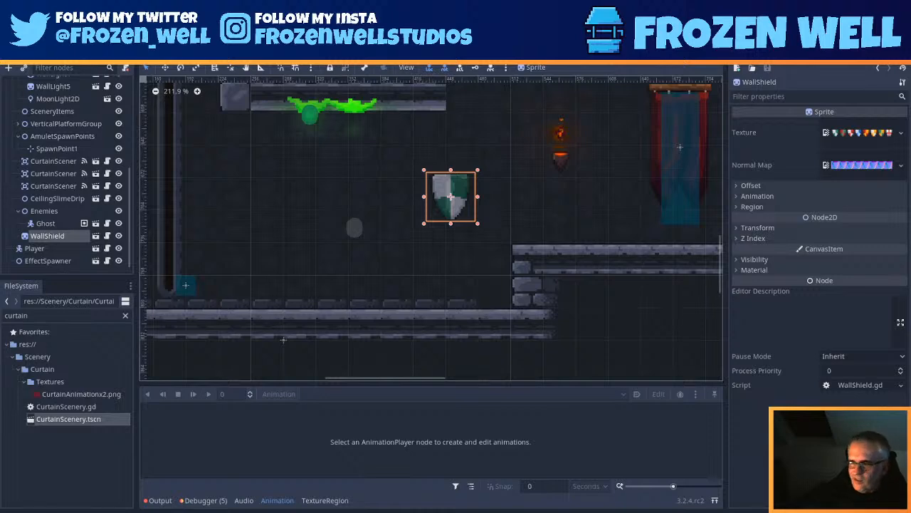
# Step: Back in Godot, move the wall shield slightly up and right towards the torch, and fine-tune it down and right
pyautogui.scroll(-6, 440, 196)
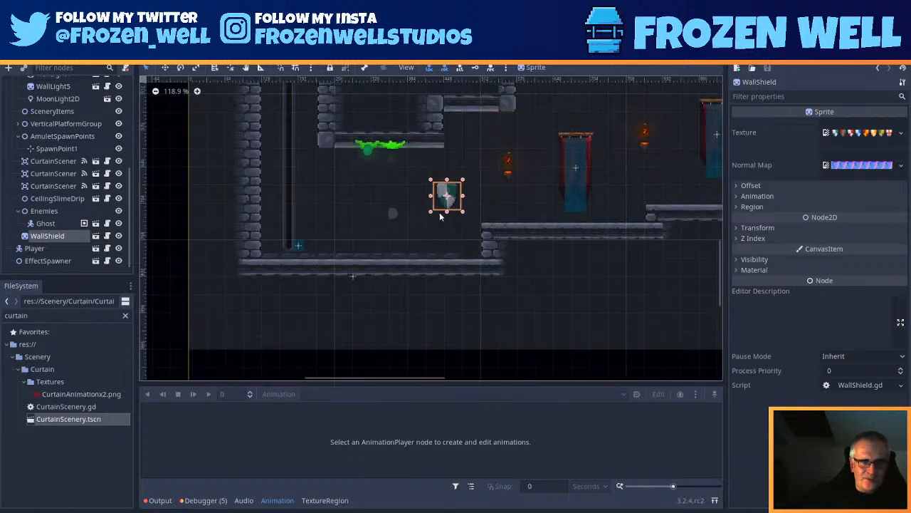
pyautogui.scroll(-3, 439, 212)
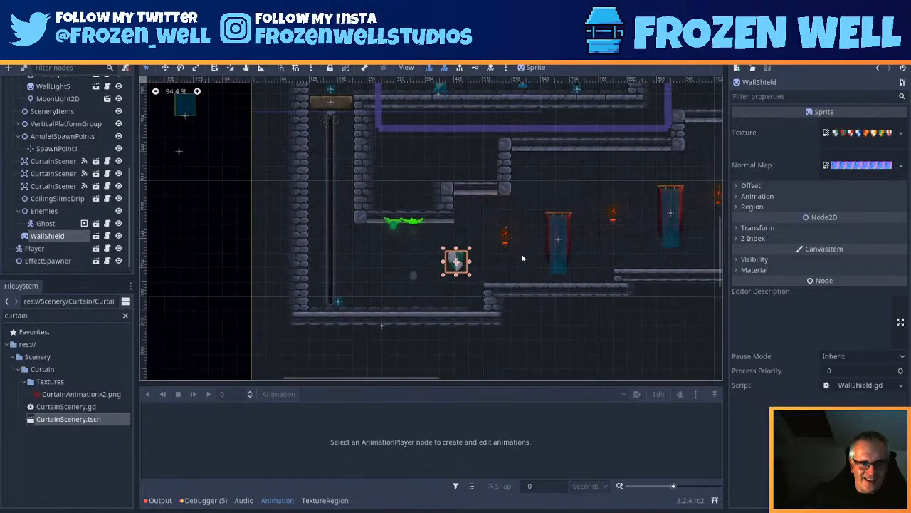
pyautogui.scroll(10, 477, 259)
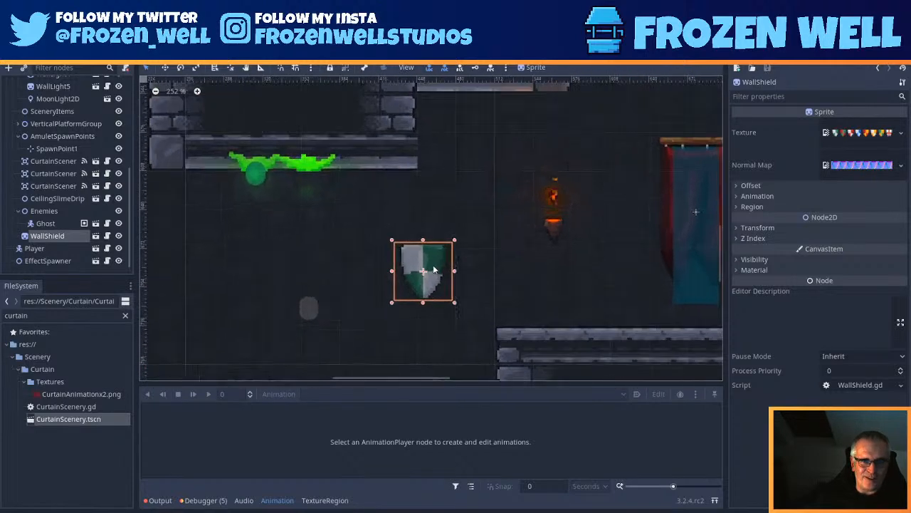
pyautogui.scroll(1, 433, 269)
pyautogui.moveTo(432, 269); pyautogui.dragTo(450, 253)
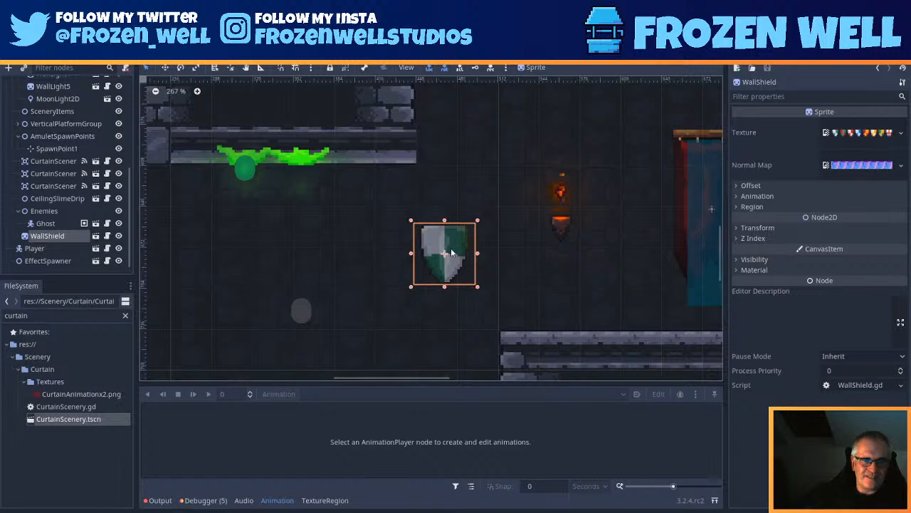
pyautogui.press('Down')
pyautogui.press('Down')
pyautogui.press('Right')
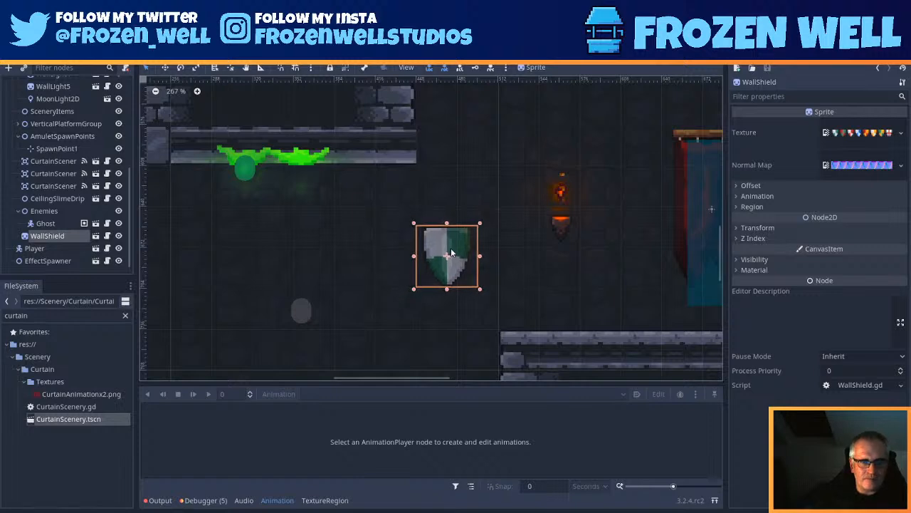
# Step: Nudge the wall shield well to the left of its torch and slightly up, beneath the end of the slime-covered ledge
pyautogui.press('Left')
pyautogui.press('Left')
pyautogui.press('Left')
pyautogui.press('Left')
pyautogui.press('Left')
pyautogui.press('Left')
pyautogui.press('Left')
pyautogui.press('Left')
pyautogui.press('Left')
pyautogui.press('Left')
pyautogui.press('Left')
pyautogui.press('Left')
pyautogui.press('Left')
pyautogui.press('Left')
pyautogui.press('Left')
pyautogui.press('Left')
pyautogui.press('Left')
pyautogui.press('Left')
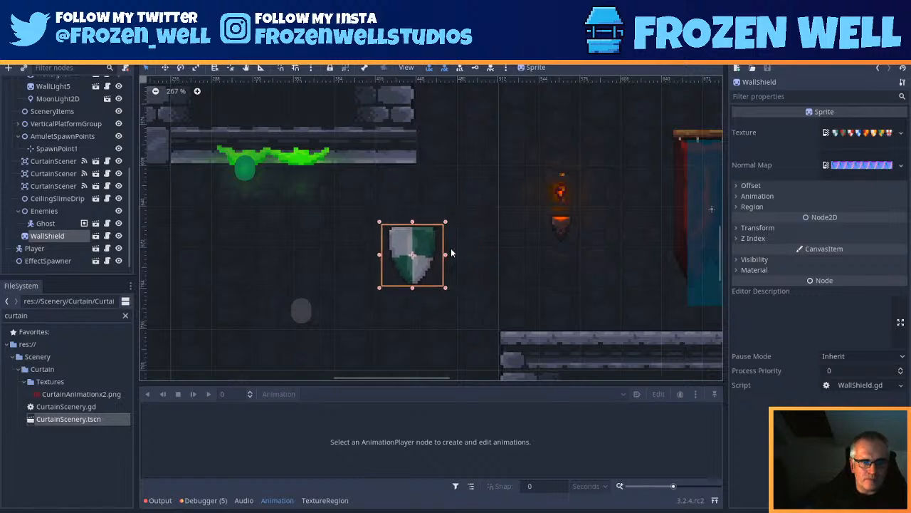
pyautogui.press('Up')
pyautogui.press('Up')
pyautogui.press('Up')
pyautogui.press('Up')
pyautogui.press('Right')
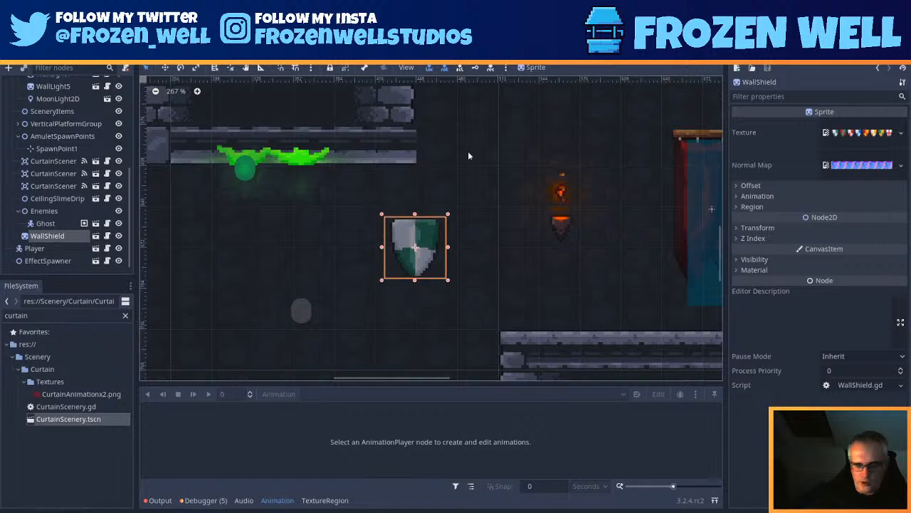
# Step: Duplicate the wall shield and place the copy above the highest ledge of the staircase corridor, beyond the third curtain
pyautogui.scroll(-5, 468, 156)
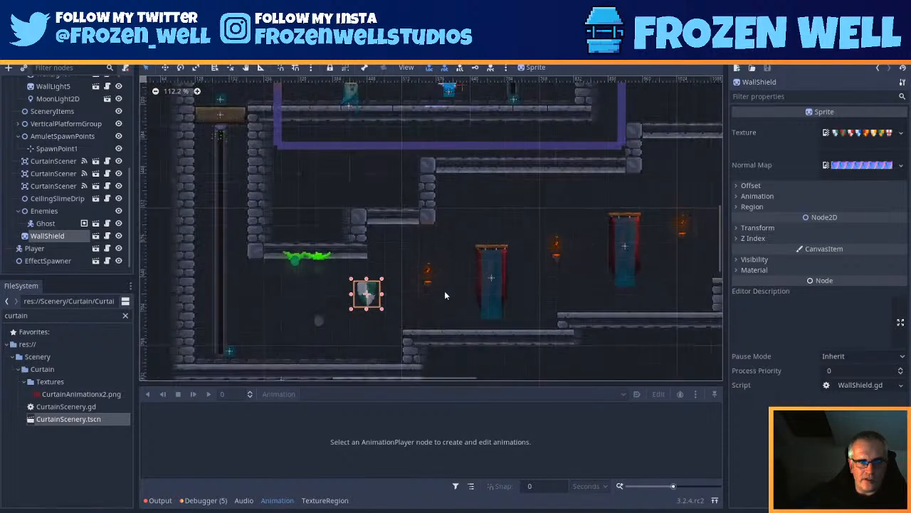
pyautogui.scroll(-1, 444, 291)
pyautogui.hotkey('ctrl', 'd')
pyautogui.moveTo(385, 295); pyautogui.dragTo(651, 242)
pyautogui.moveTo(652, 241); pyautogui.dragTo(469, 268, button='middle')
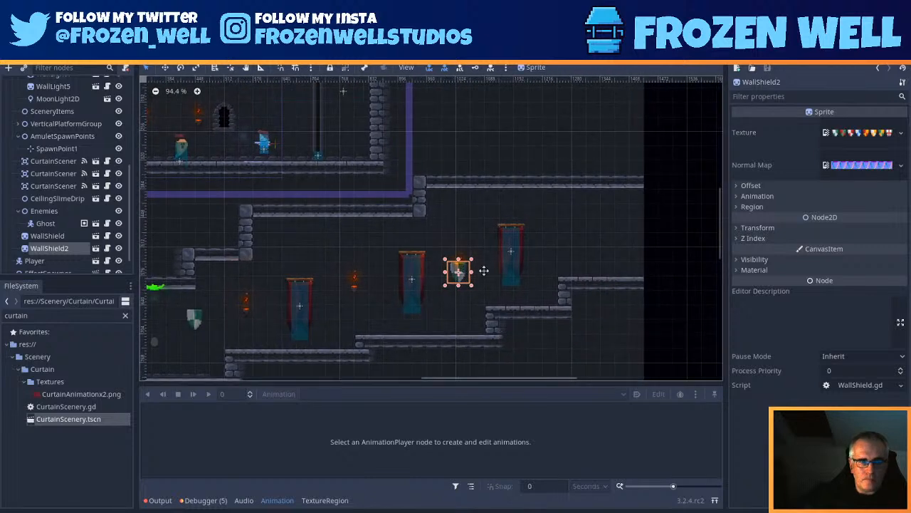
pyautogui.moveTo(459, 272); pyautogui.dragTo(594, 240)
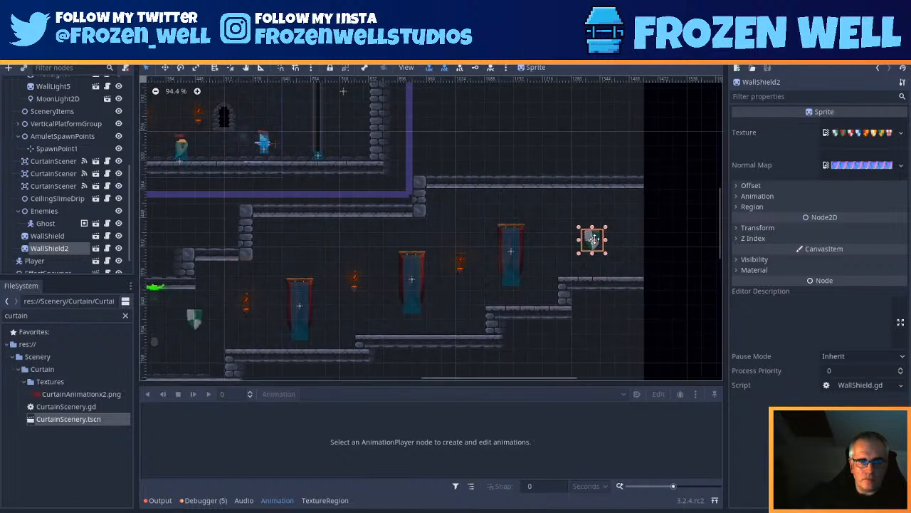
# Step: Fine-tune the second wall shield's position a few pixels up and to the left on the wall
pyautogui.scroll(2, 613, 249)
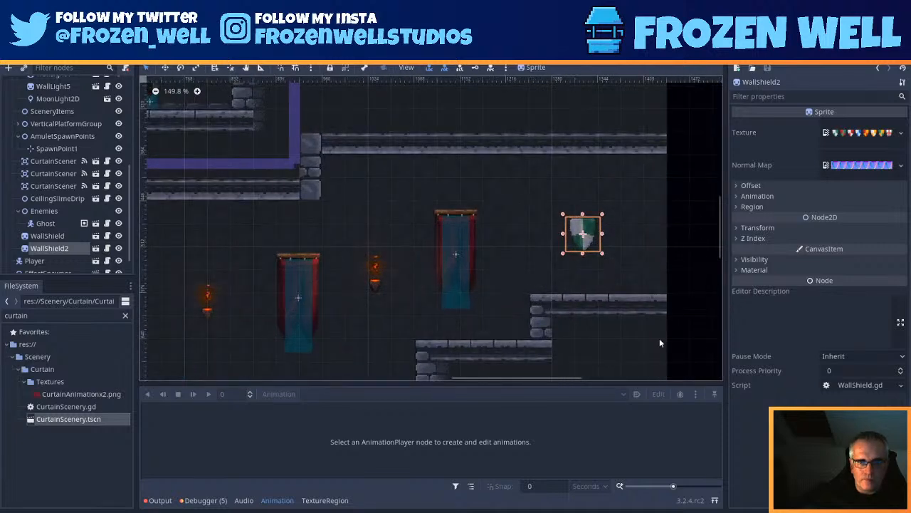
pyautogui.press('Up')
pyautogui.press('Up')
pyautogui.press('Up')
pyautogui.press('Left')
pyautogui.press('Left')
pyautogui.press('Left')
pyautogui.press('Left')
pyautogui.press('Left')
pyautogui.press('Left')
pyautogui.press('Left')
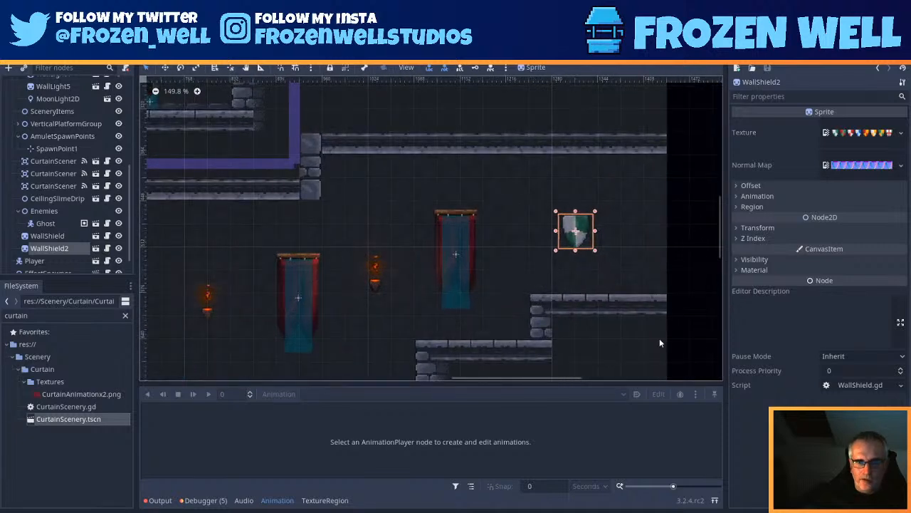
pyautogui.press('Left')
pyautogui.press('Up')
pyautogui.press('Up')
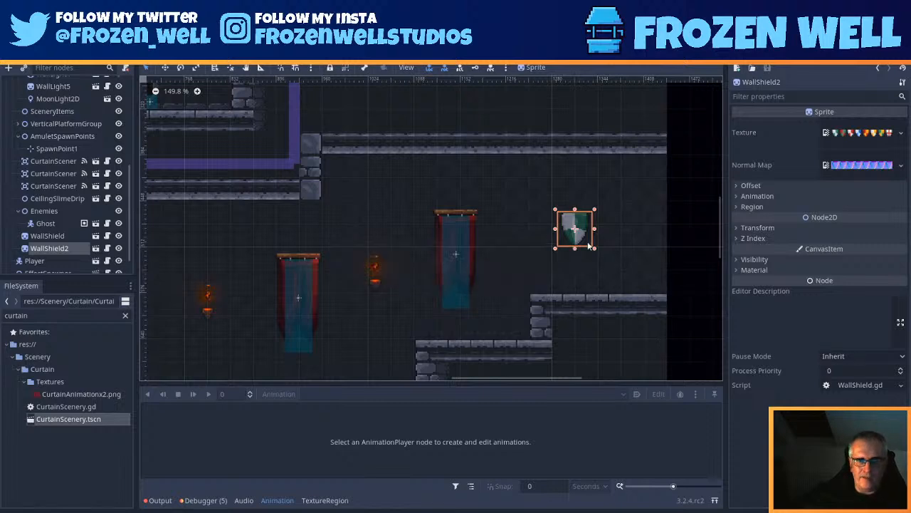
# Step: Duplicate the torch between the second and third curtains, place the copy just right of the second wall shield, and save the scene
pyautogui.scroll(-3, 527, 254)
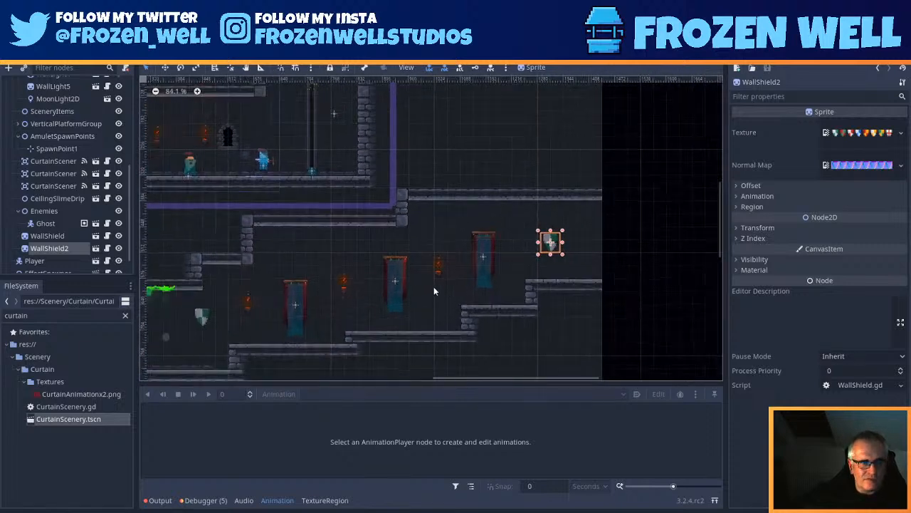
pyautogui.scroll(-3, 433, 290)
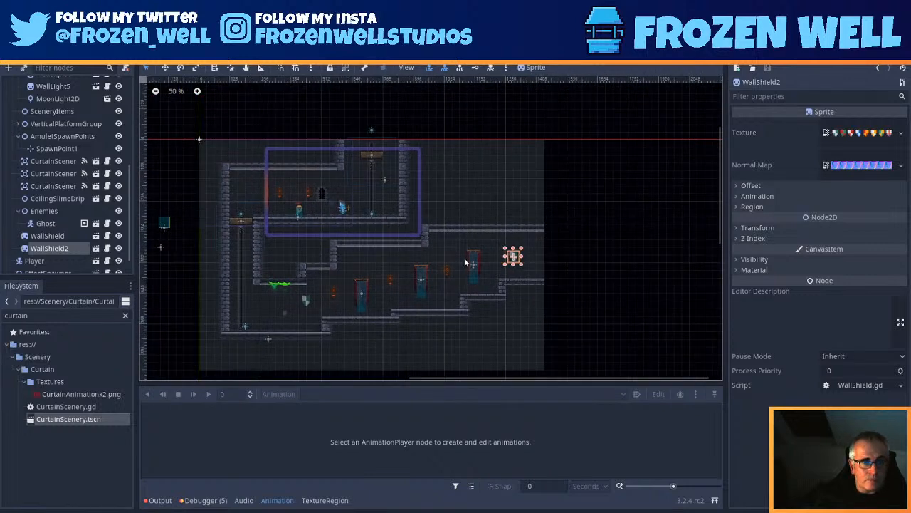
pyautogui.scroll(5, 444, 293)
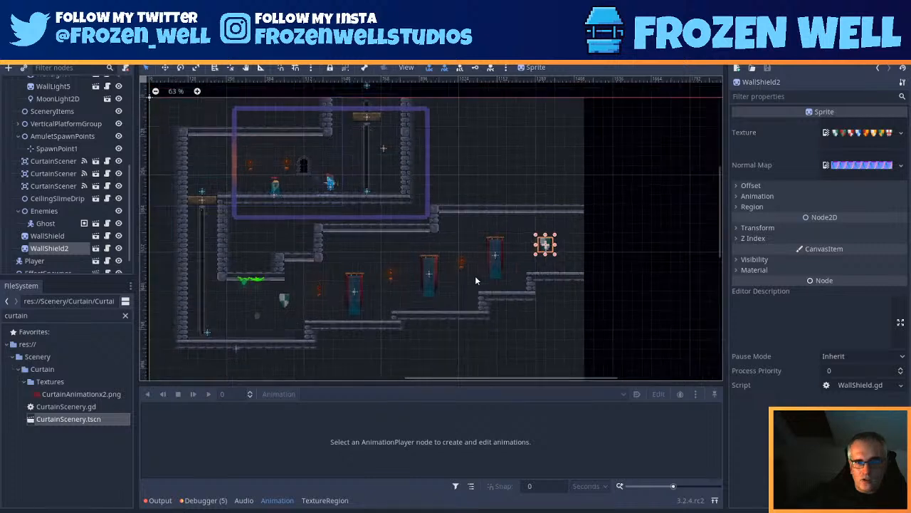
pyautogui.click(384, 250)
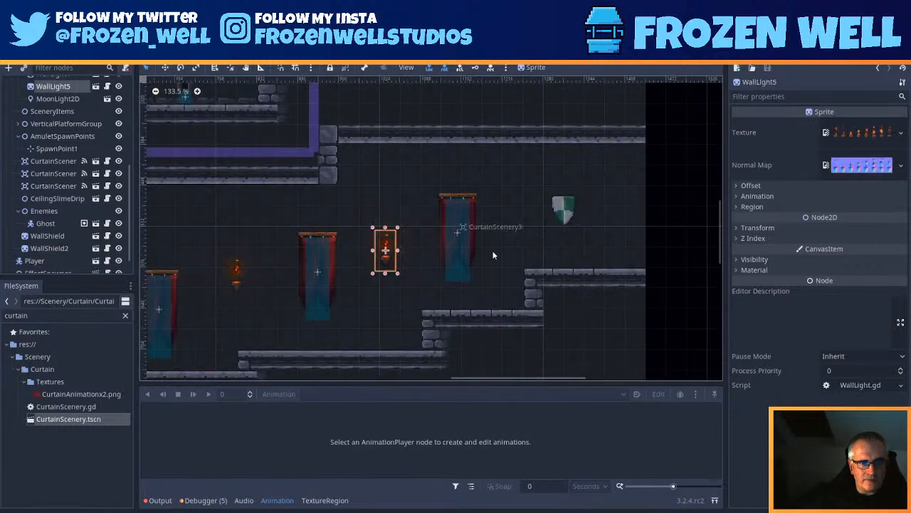
pyautogui.moveTo(385, 249); pyautogui.dragTo(616, 205)
pyautogui.hotkey('ctrl', 's')
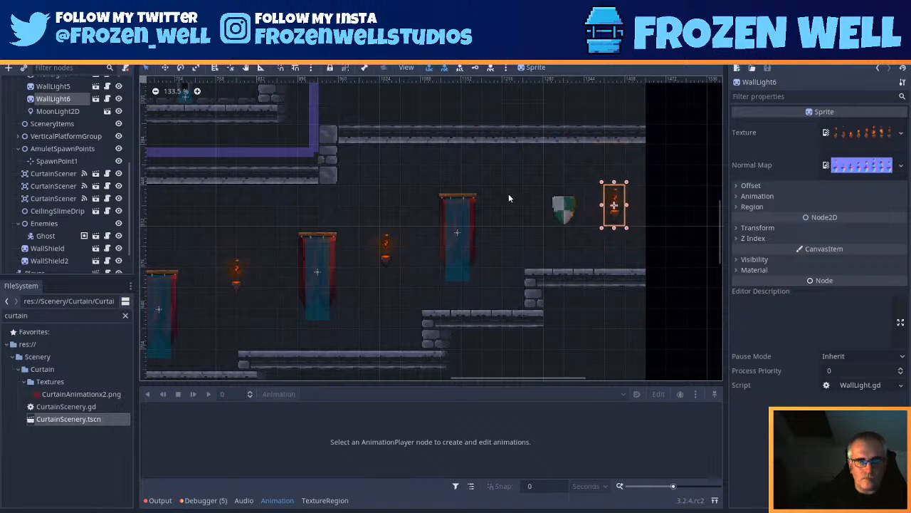
# Step: Examine the upper chamber, the curtain corridor and the lower-left chamber for spots that still need scenery
pyautogui.scroll(-9, 463, 199)
pyautogui.moveTo(396, 210); pyautogui.dragTo(558, 382, button='middle')
pyautogui.moveTo(573, 330); pyautogui.dragTo(470, 260, button='middle')
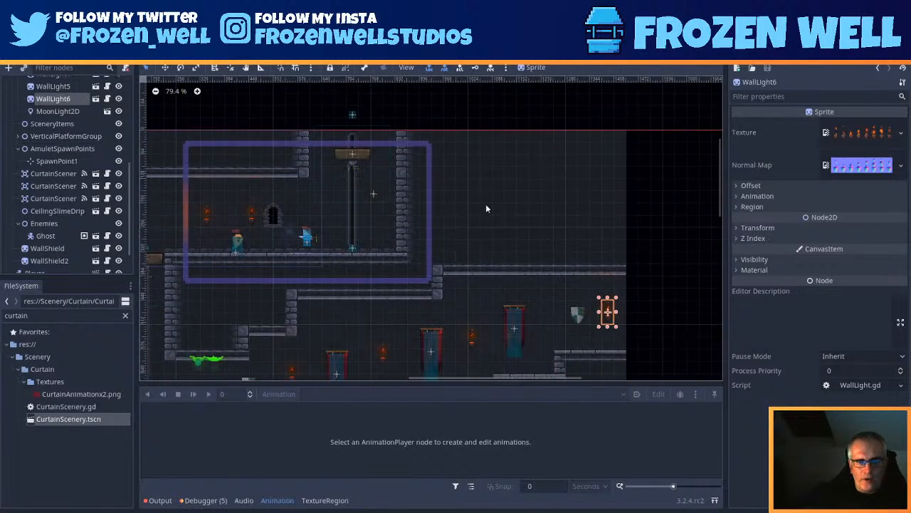
pyautogui.moveTo(430, 196); pyautogui.dragTo(407, 75, button='middle')
pyautogui.moveTo(359, 216); pyautogui.dragTo(381, 327, button='middle')
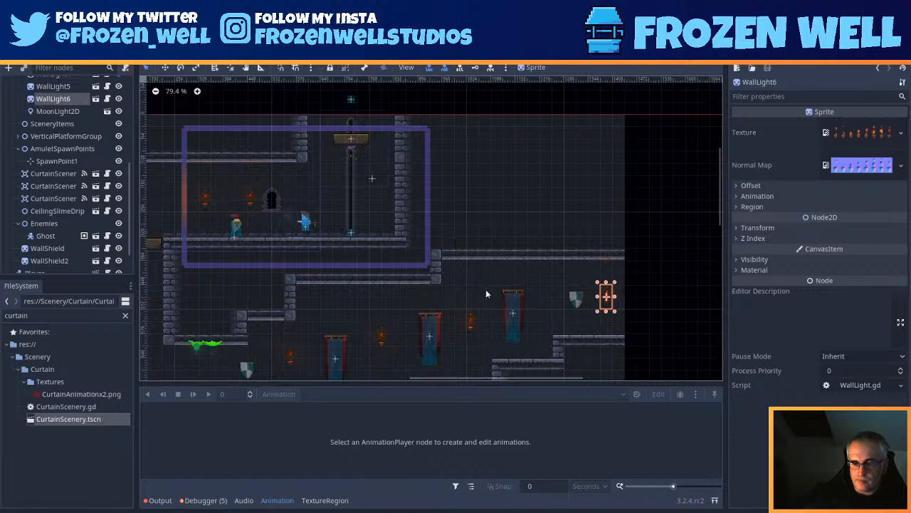
pyautogui.scroll(-1, 364, 245)
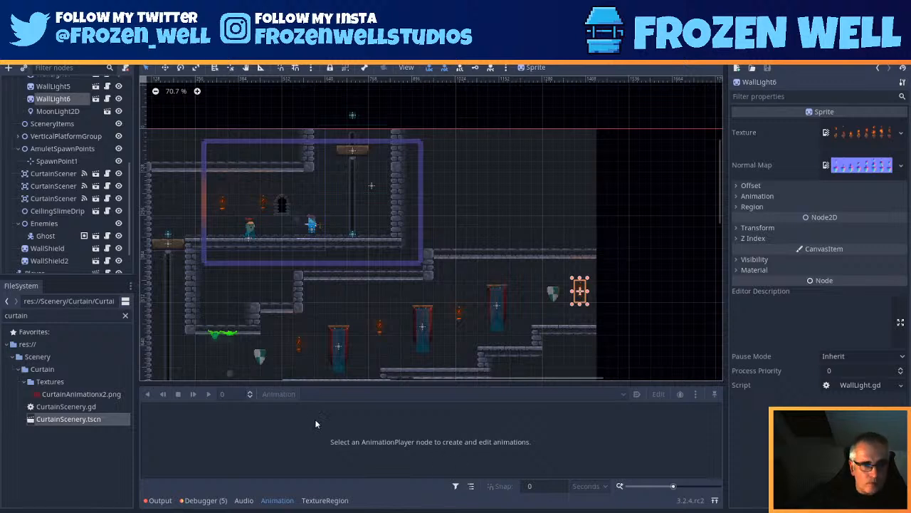
pyautogui.scroll(4, 388, 313)
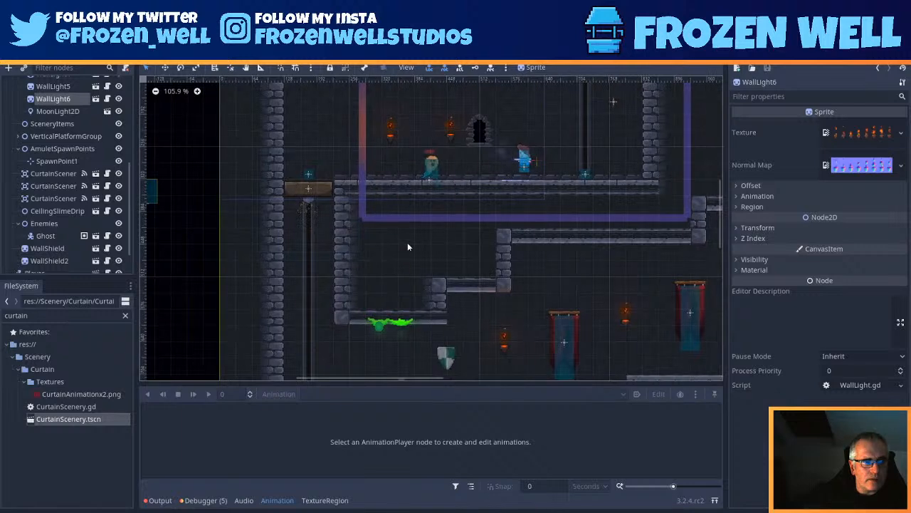
pyautogui.scroll(5, 420, 274)
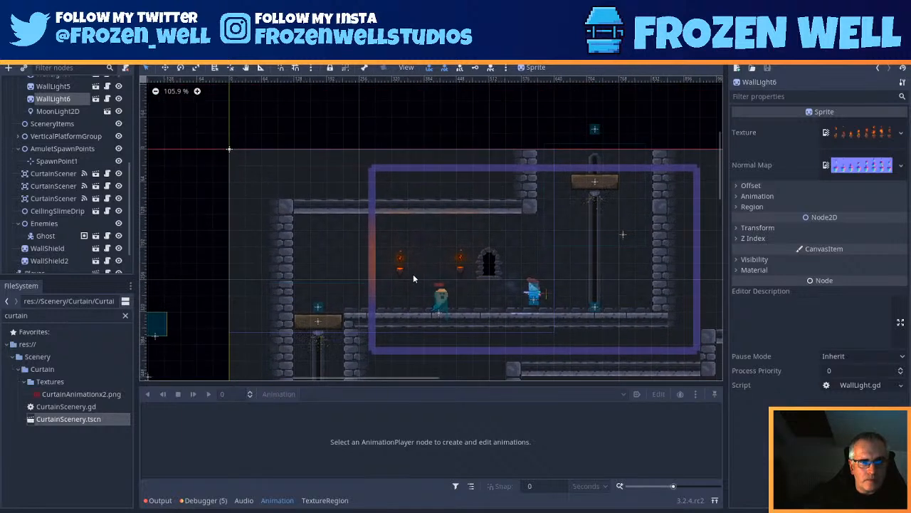
pyautogui.scroll(-8, 390, 170)
pyautogui.hscroll(-4, 549, 237)
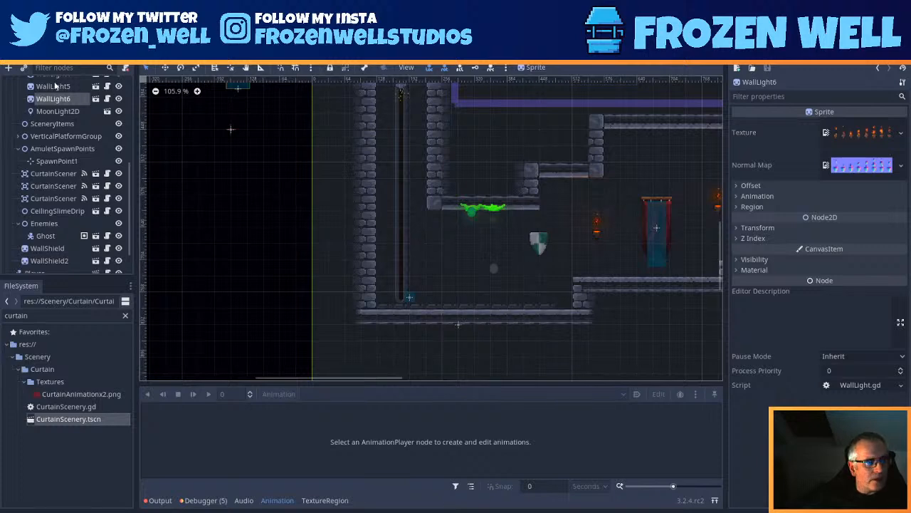
# Step: On TileMapBackground, paint a two-by-two stone window arch on the wall of the lower-left chamber, beneath the slime ledge
pyautogui.scroll(5, 60, 181)
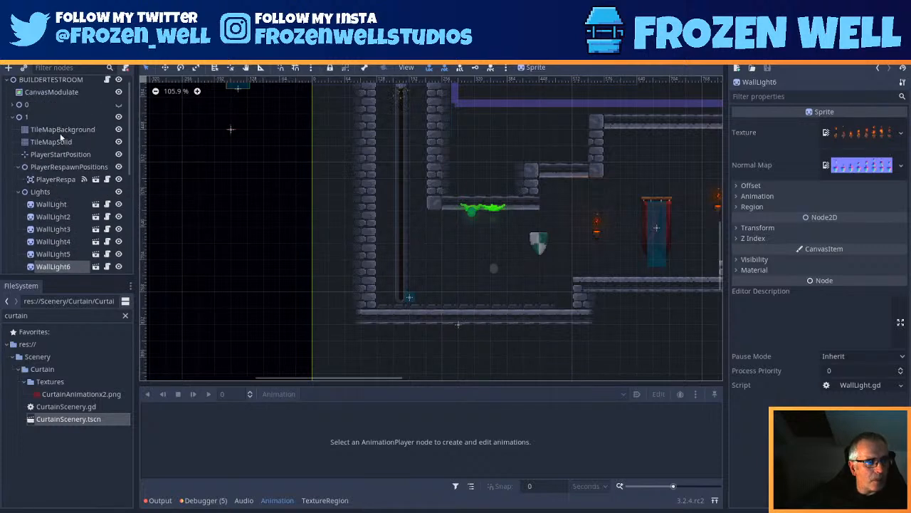
pyautogui.click(59, 133)
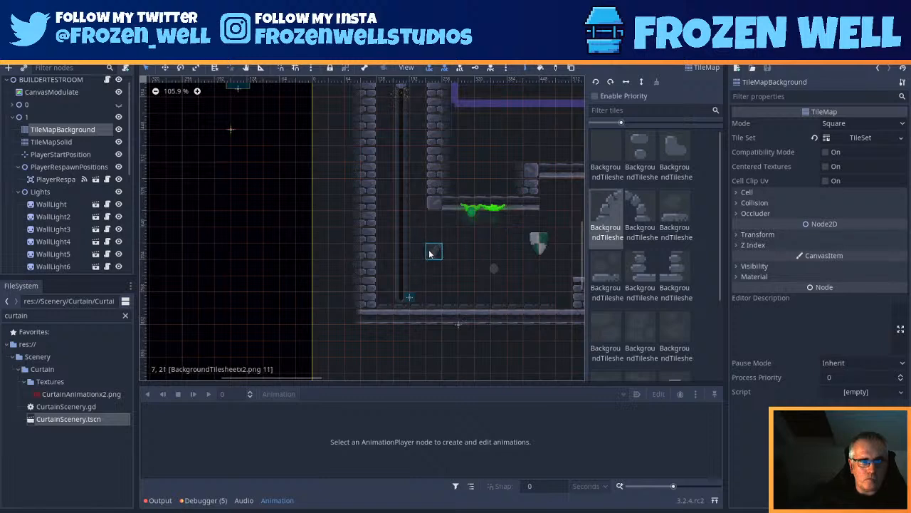
pyautogui.click(638, 212)
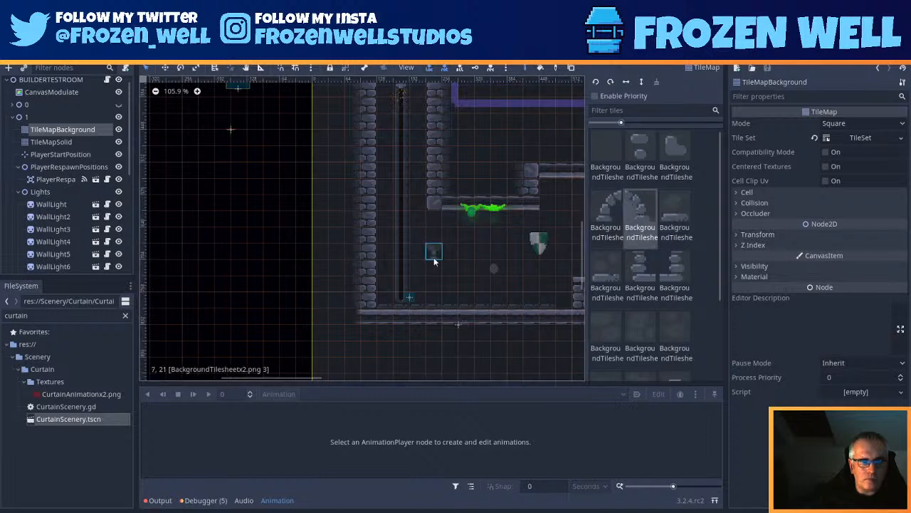
pyautogui.click(445, 256)
pyautogui.click(641, 271)
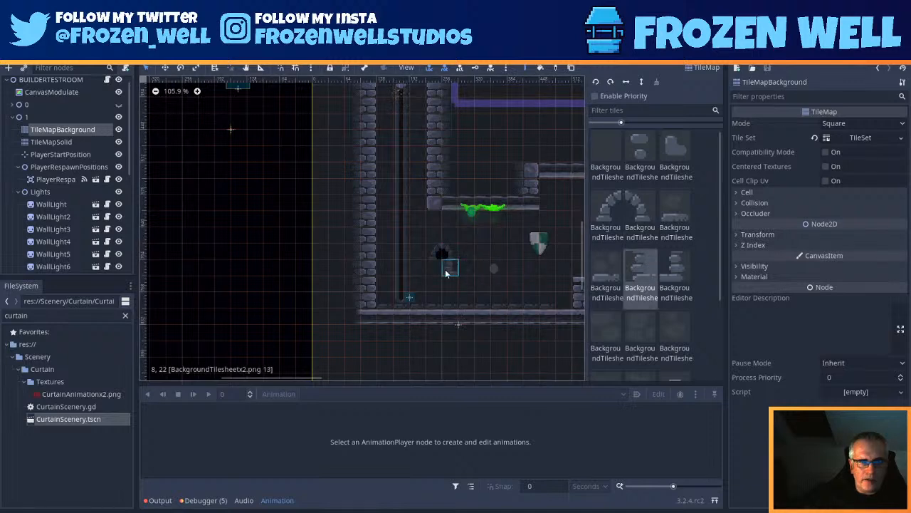
pyautogui.click(445, 271)
pyautogui.click(675, 276)
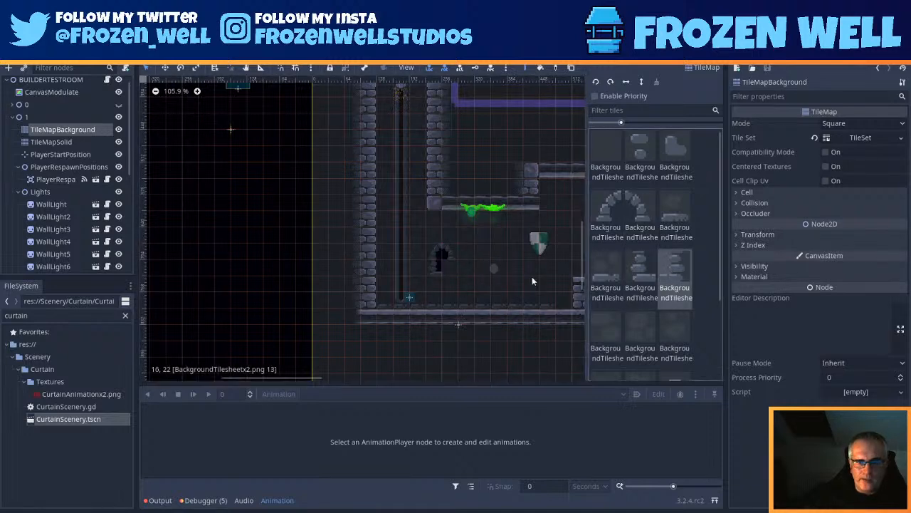
pyautogui.click(450, 267)
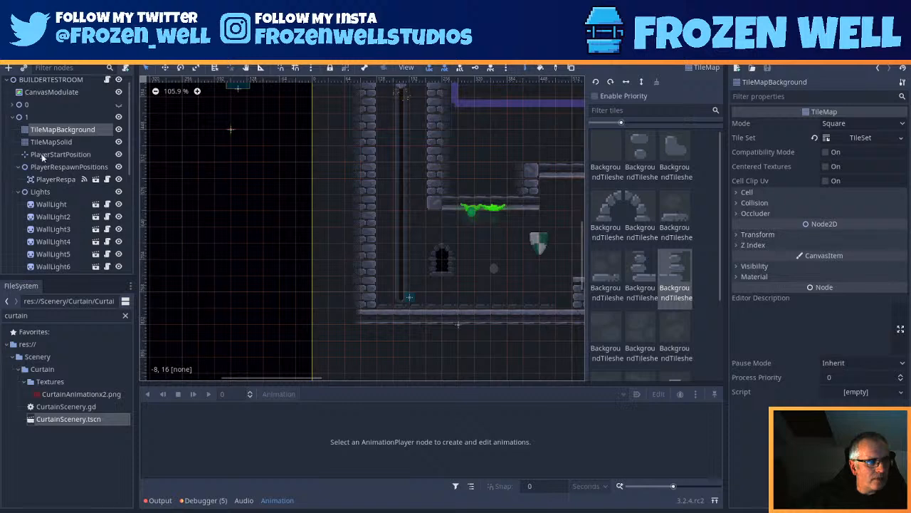
# Step: Duplicate the MoonLight2D light and move the copy down from the upper window to the new window in the lower-left chamber
pyautogui.scroll(-4, 50, 189)
pyautogui.click(57, 183)
pyautogui.rightClick(57, 184)
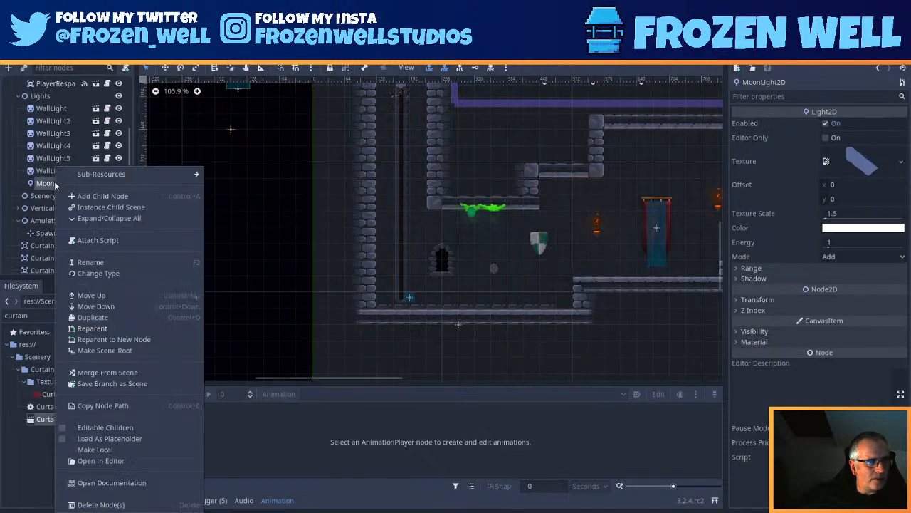
pyautogui.click(107, 318)
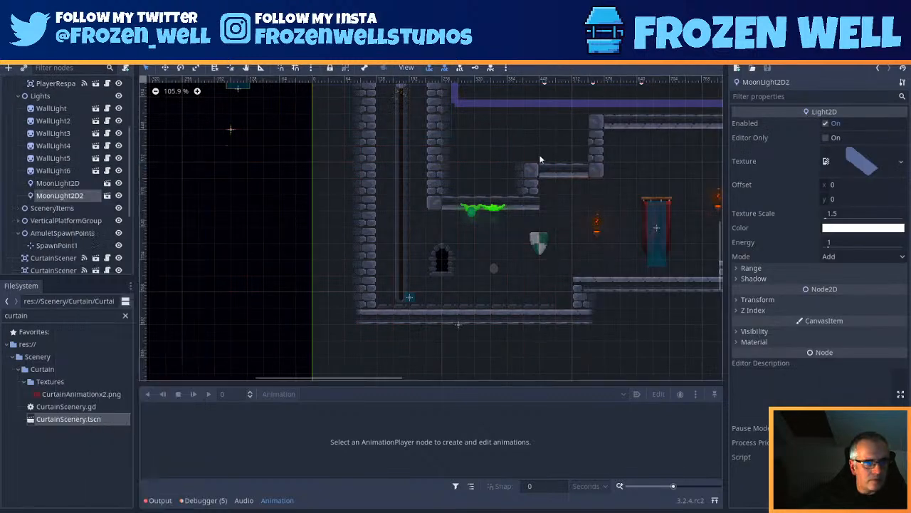
pyautogui.press('f')
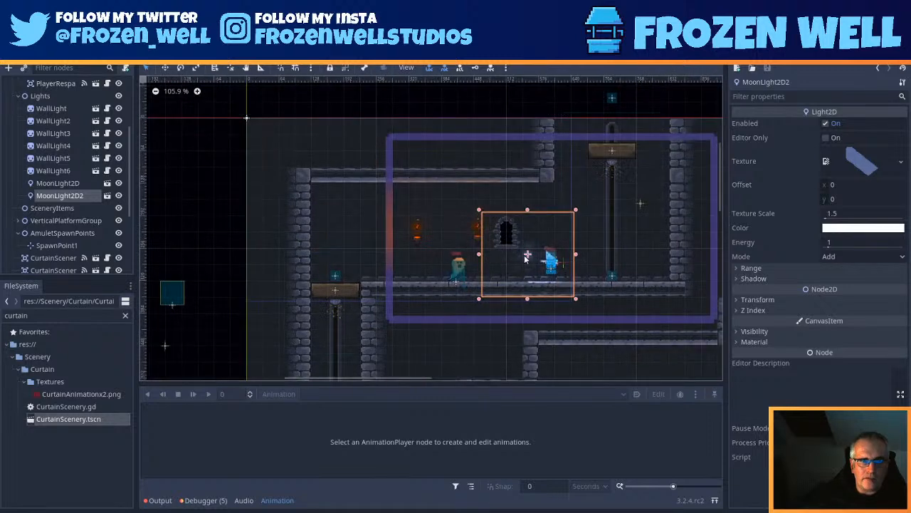
pyautogui.moveTo(527, 254); pyautogui.dragTo(459, 344)
pyautogui.moveTo(584, 267); pyautogui.dragTo(692, 62, button='middle')
pyautogui.moveTo(570, 145); pyautogui.dragTo(503, 299)
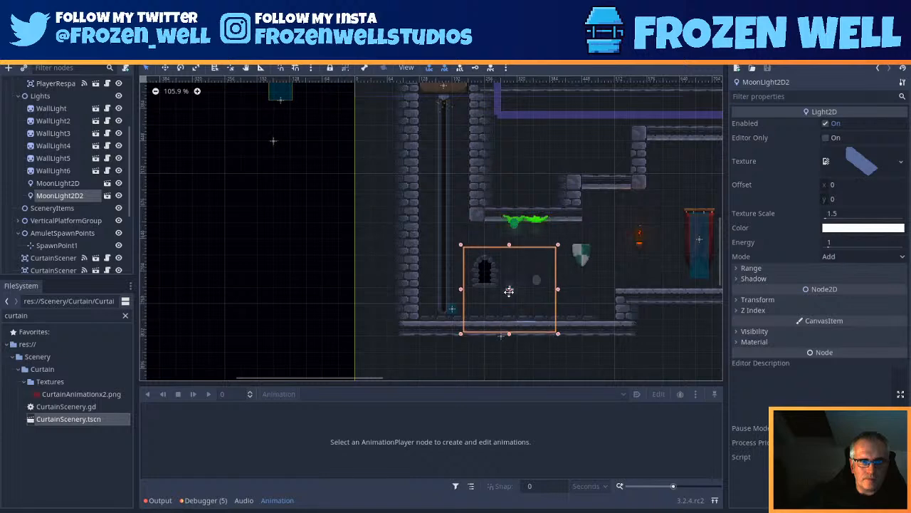
# Step: Nudge the duplicated moonlight down and to the right so its beam lines up with the new window's opening
pyautogui.scroll(6, 508, 289)
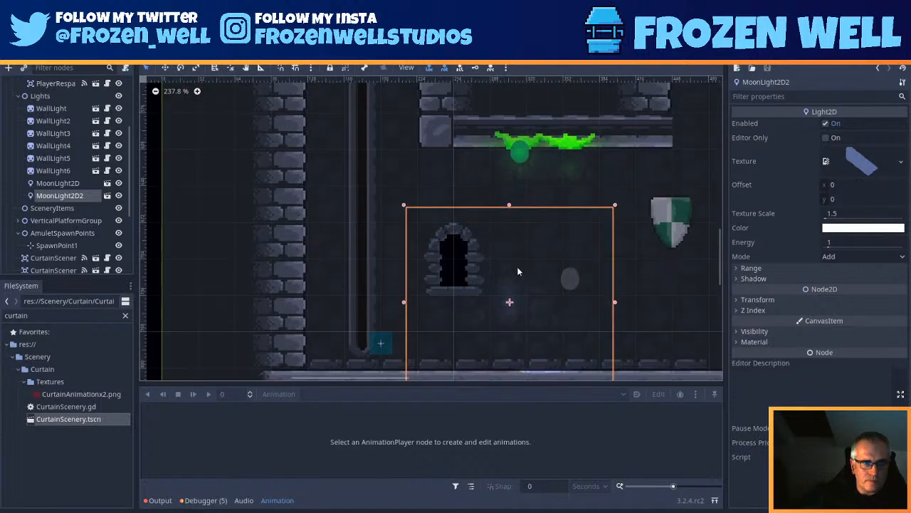
pyautogui.press('Down')
pyautogui.press('Down')
pyautogui.press('Down')
pyautogui.press('Down')
pyautogui.press('Down')
pyautogui.press('Down')
pyautogui.press('Down')
pyautogui.press('Down')
pyautogui.press('Down')
pyautogui.press('Down')
pyautogui.press('Down')
pyautogui.press('Right')
pyautogui.press('Right')
pyautogui.press('Right')
pyautogui.press('Right')
pyautogui.press('Right')
pyautogui.press('Right')
pyautogui.press('Right')
pyautogui.press('Right')
pyautogui.press('Right')
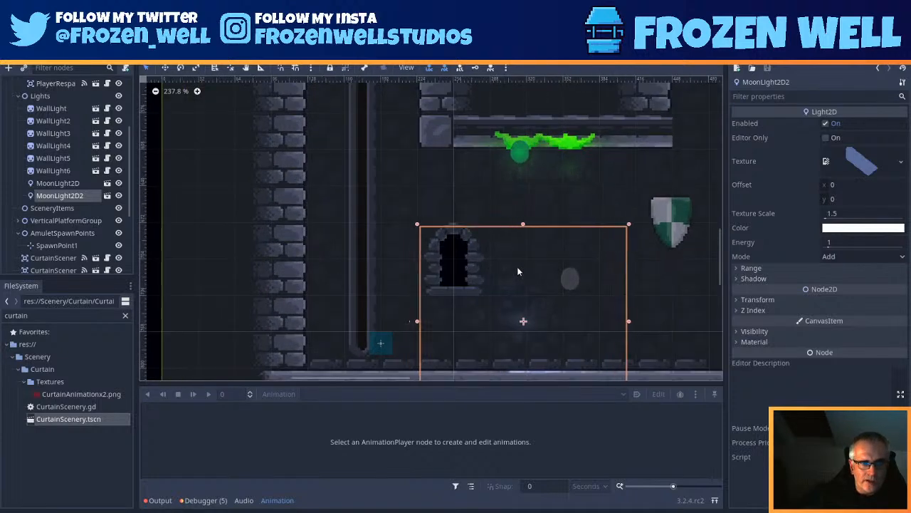
pyautogui.press('Up')
pyautogui.press('Right')
pyautogui.press('Right')
pyautogui.press('Right')
pyautogui.press('Right')
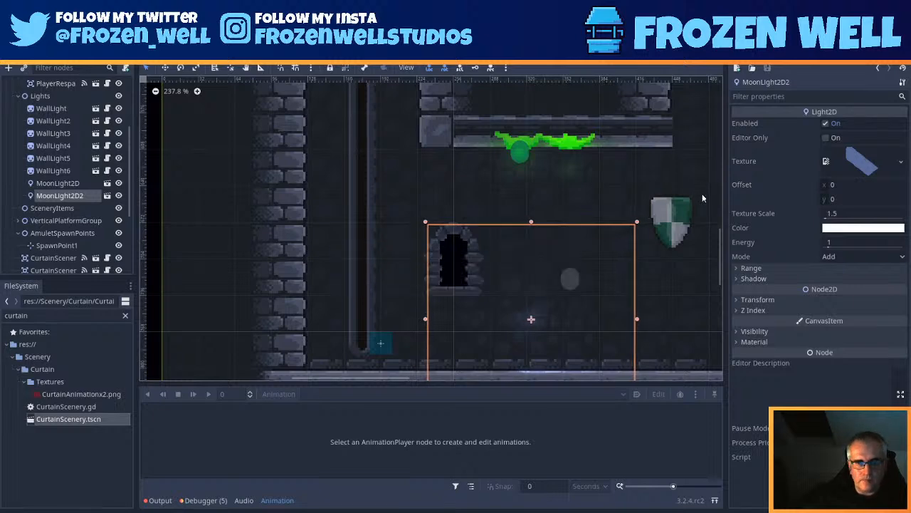
# Step: Review the furnished lower-left chamber and the curtain corridor, checking the layout of the window, shields, torches and curtains
pyautogui.scroll(-17, 648, 232)
pyautogui.moveTo(652, 242); pyautogui.dragTo(507, 243, button='middle')
pyautogui.moveTo(449, 245); pyautogui.dragTo(349, 242, button='middle')
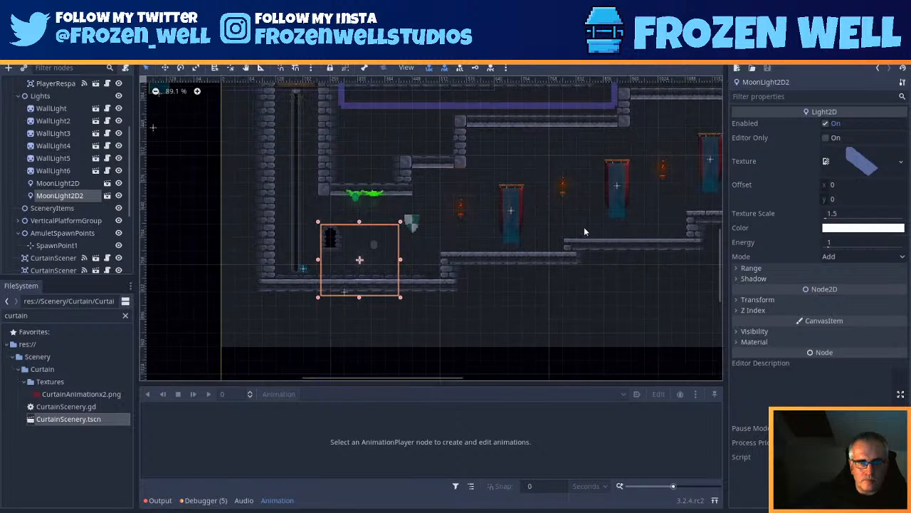
pyautogui.moveTo(674, 210); pyautogui.dragTo(482, 299, button='middle')
pyautogui.moveTo(361, 219); pyautogui.dragTo(530, 192, button='middle')
pyautogui.moveTo(602, 209); pyautogui.dragTo(551, 241, button='middle')
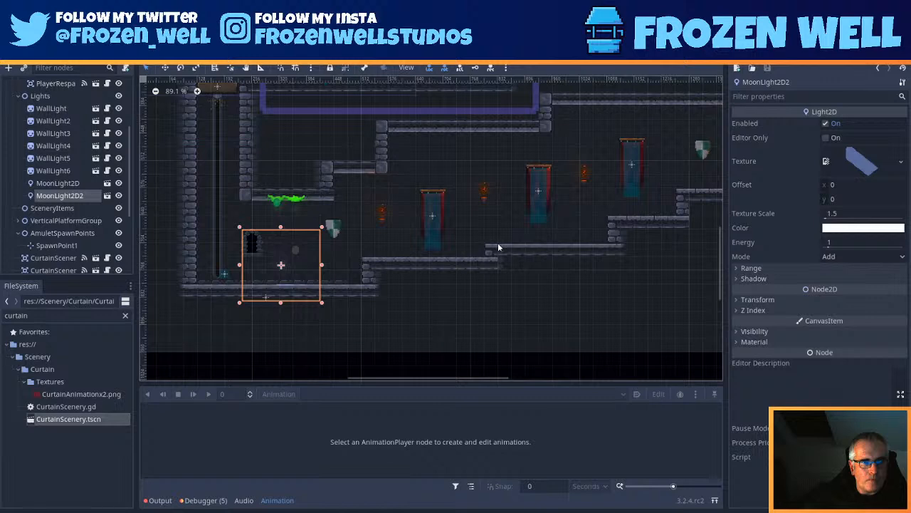
pyautogui.moveTo(541, 249); pyautogui.dragTo(523, 290, button='middle')
pyautogui.moveTo(592, 266); pyautogui.dragTo(526, 262, button='middle')
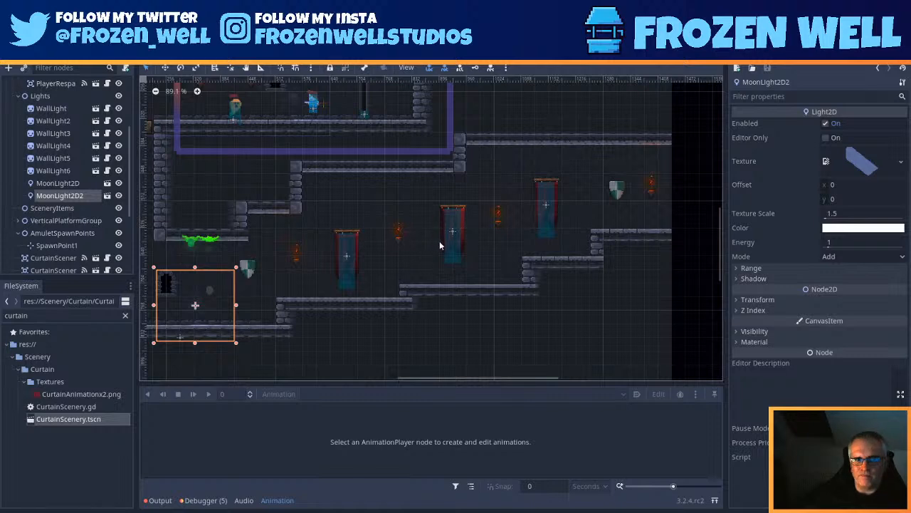
# Step: Move the player respawn zone from the empty area outside the level into the upper chamber, beside the vertical platform's shaft
pyautogui.scroll(-2, 441, 247)
pyautogui.moveTo(359, 234); pyautogui.dragTo(495, 257, button='middle')
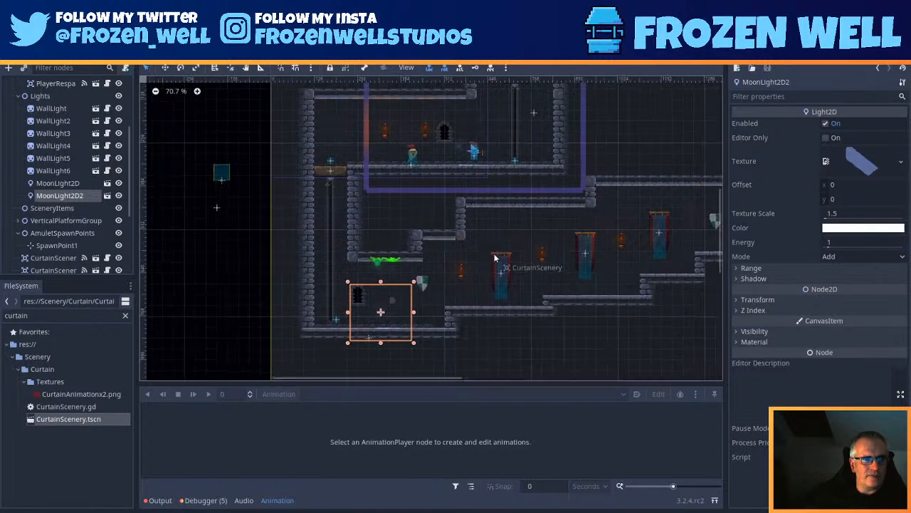
pyautogui.click(224, 175)
pyautogui.moveTo(227, 176); pyautogui.dragTo(539, 147)
pyautogui.moveTo(539, 147); pyautogui.dragTo(552, 271, button='middle')
pyautogui.scroll(2, 552, 272)
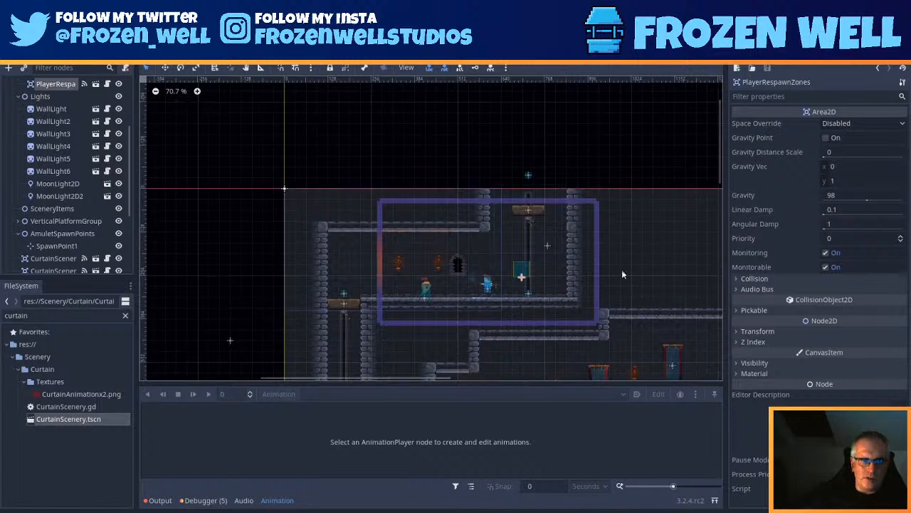
# Step: Move the Player past the platform shaft to about x 767, y 283, and set the respawn zone on the floor beneath it
pyautogui.moveTo(544, 276); pyautogui.dragTo(557, 317)
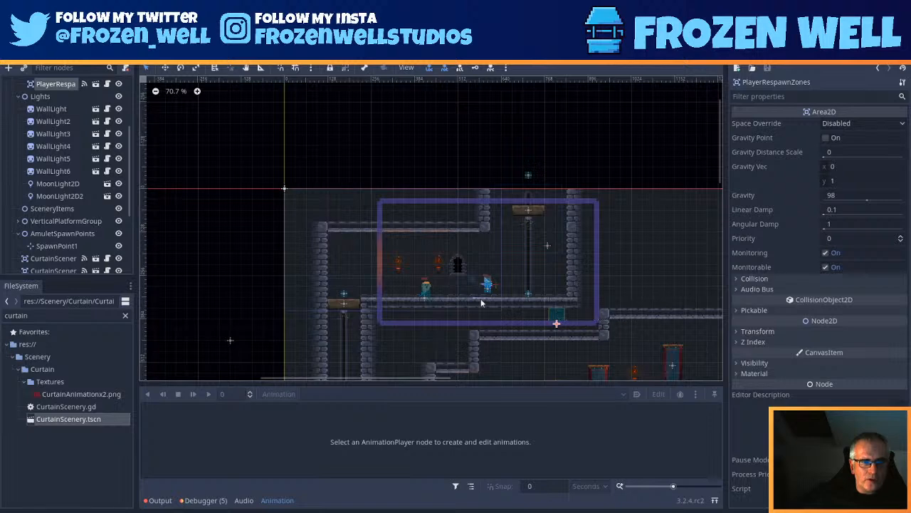
pyautogui.moveTo(489, 282); pyautogui.dragTo(545, 282)
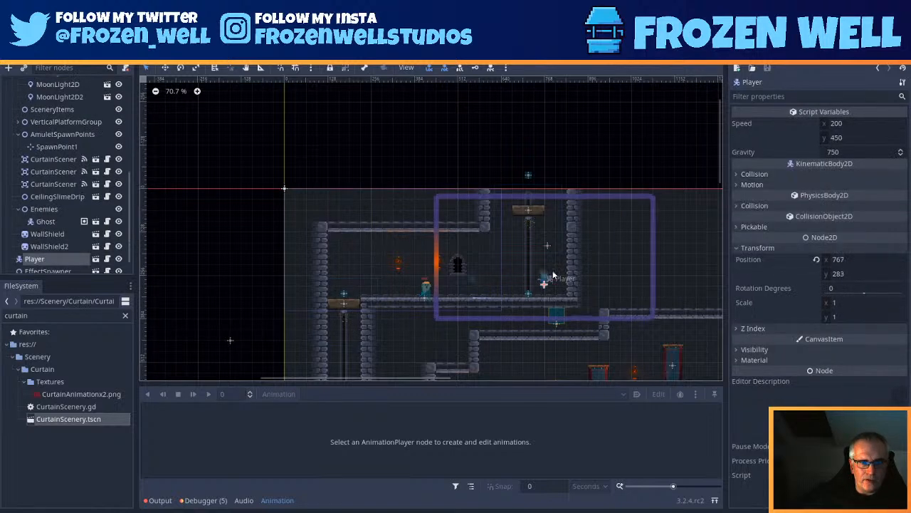
pyautogui.moveTo(558, 318); pyautogui.dragTo(547, 286)
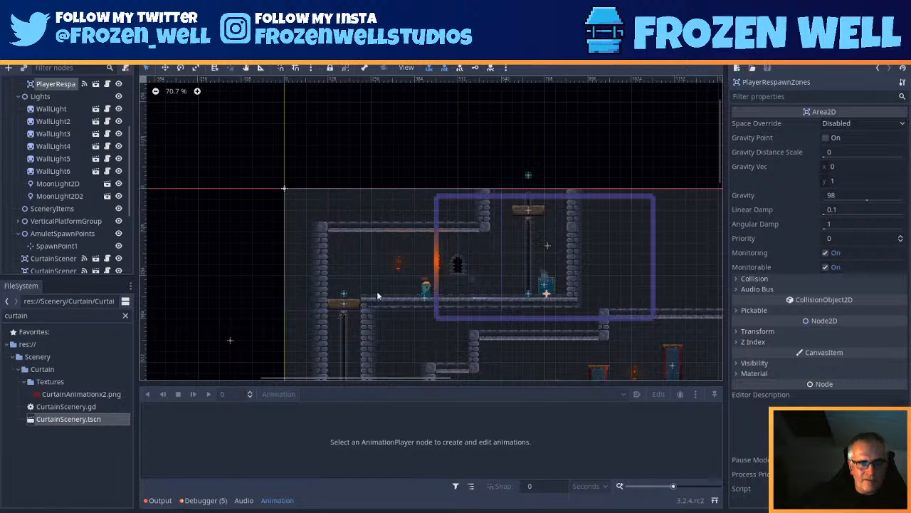
# Step: Instance the Barrel.tscn scenery scene as a child of node 1
pyautogui.scroll(5, 42, 174)
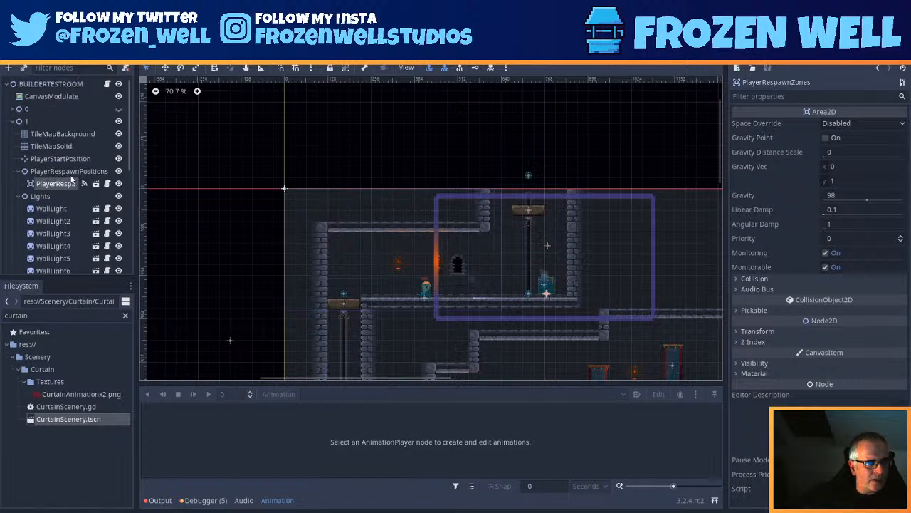
pyautogui.rightClick(24, 122)
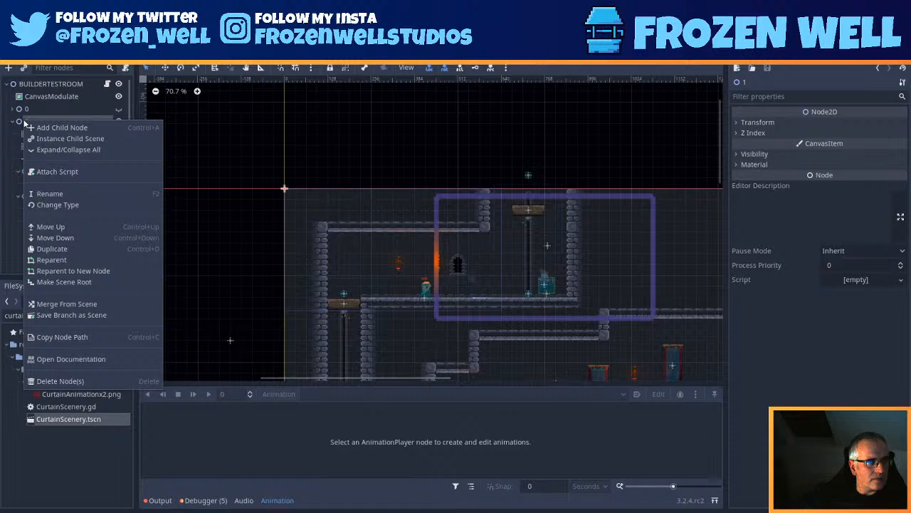
pyautogui.click(57, 138)
pyautogui.write('barr')
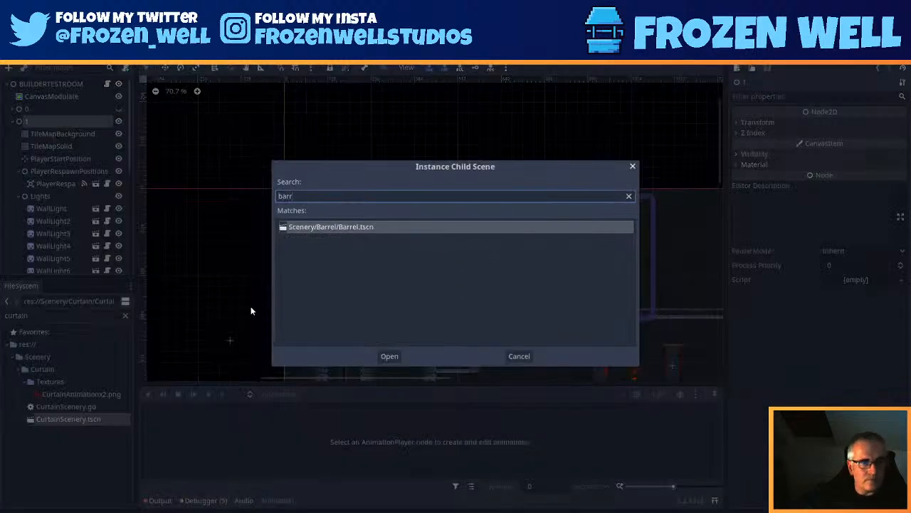
pyautogui.doubleClick(362, 227)
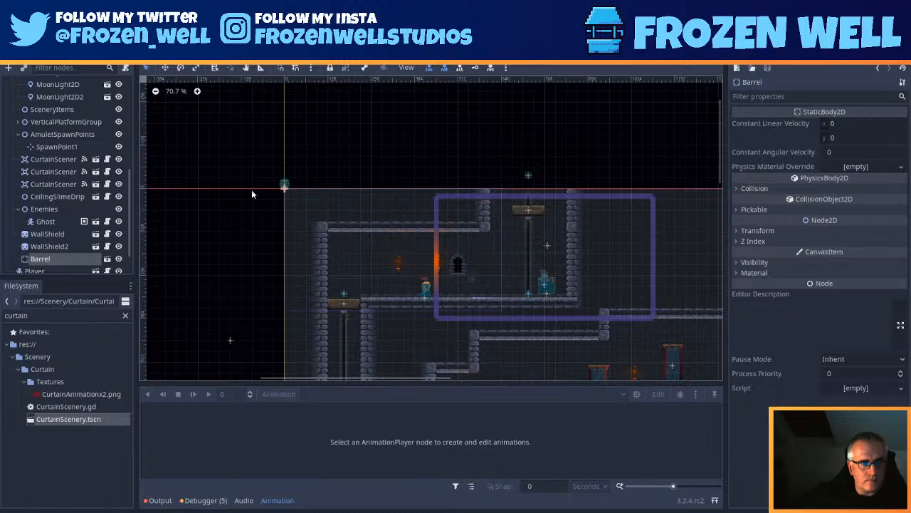
# Step: Place the barrel on the upper chamber's floor between the window and the platform shaft, and save the scene
pyautogui.moveTo(280, 184); pyautogui.dragTo(502, 285)
pyautogui.scroll(10, 502, 286)
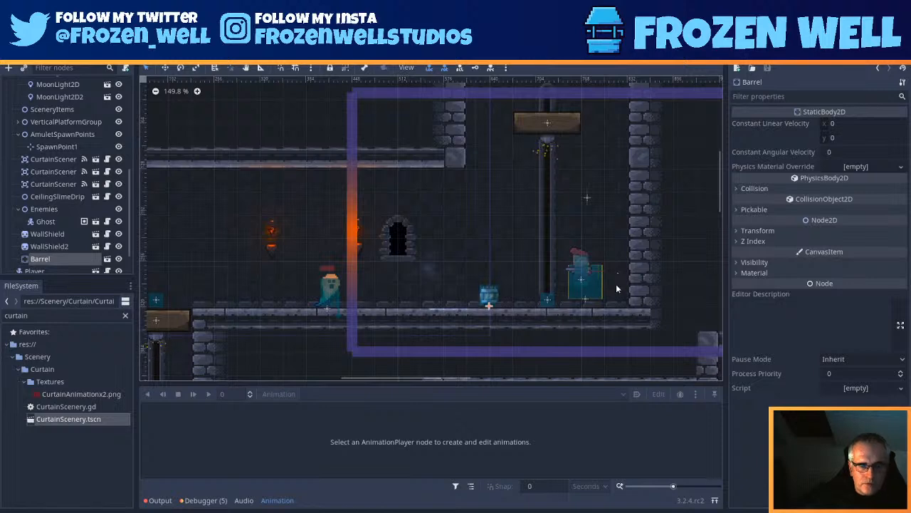
pyautogui.scroll(4, 506, 282)
pyautogui.scroll(1, 317, 285)
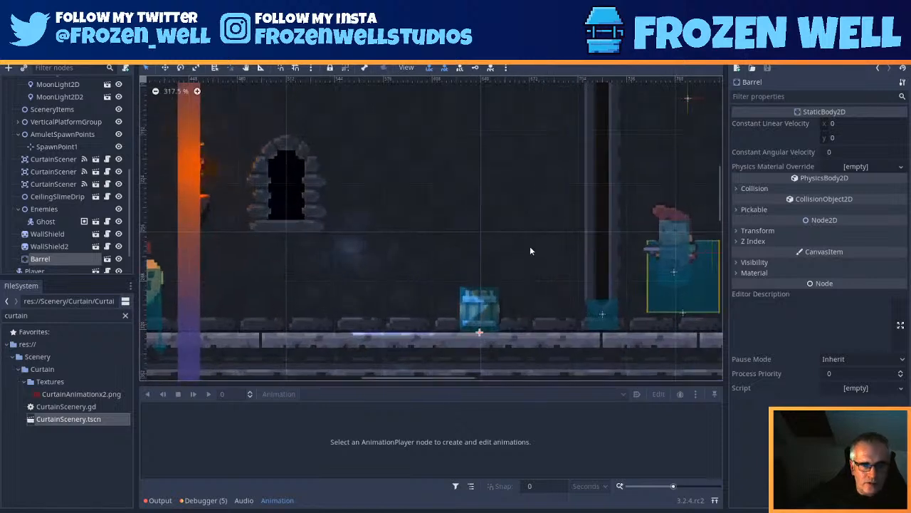
pyautogui.hotkey('ctrl', 's')
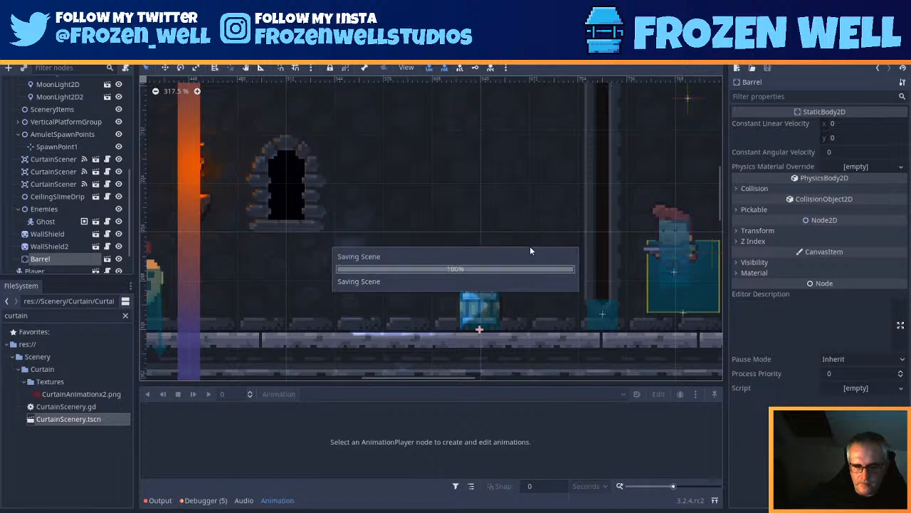
# Step: Move the respawn zone onto the floor between the barrel and the shaft, and the Player above the barrel at about x 635, y 264
pyautogui.moveTo(670, 307); pyautogui.dragTo(558, 328)
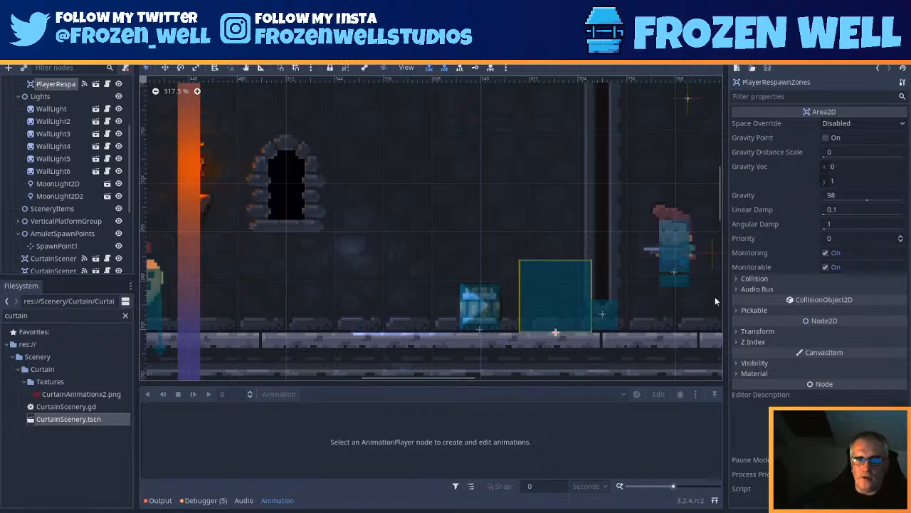
pyautogui.moveTo(672, 241); pyautogui.dragTo(472, 209)
pyautogui.scroll(-6, 527, 290)
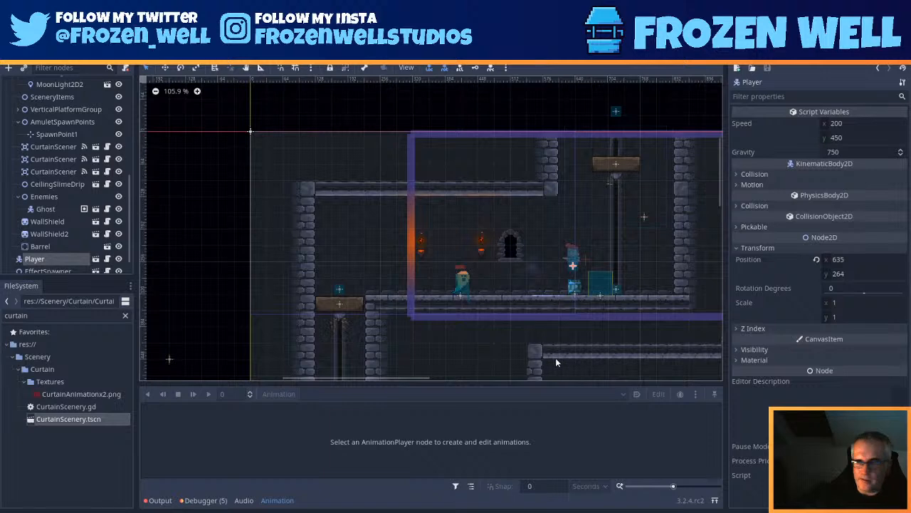
pyautogui.moveTo(558, 350); pyautogui.dragTo(612, 317, button='middle')
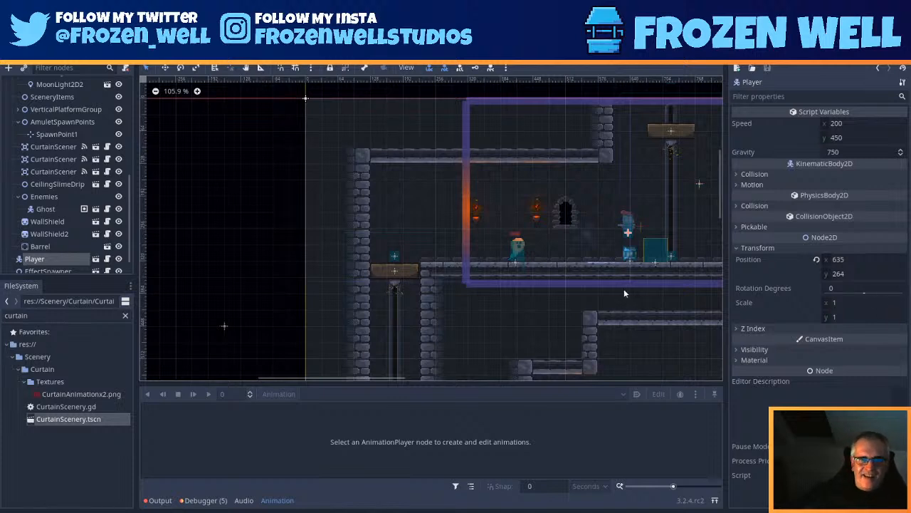
pyautogui.scroll(-4, 624, 292)
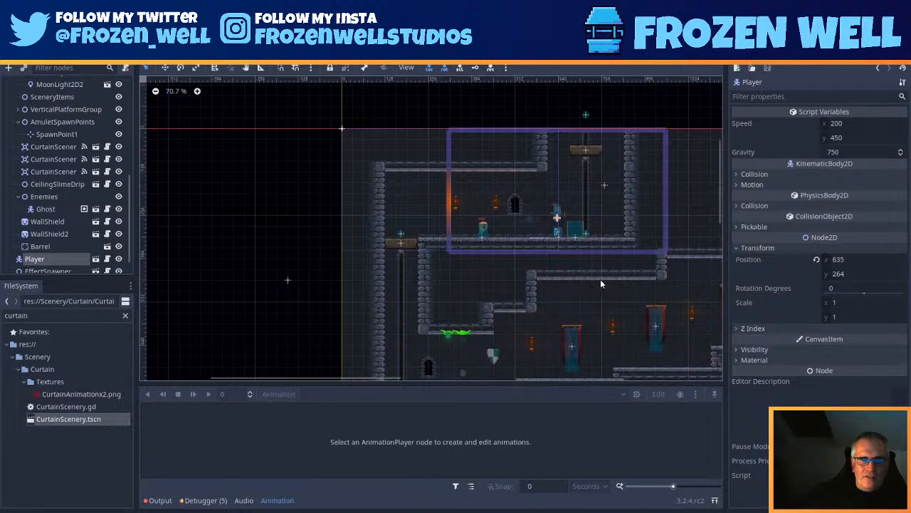
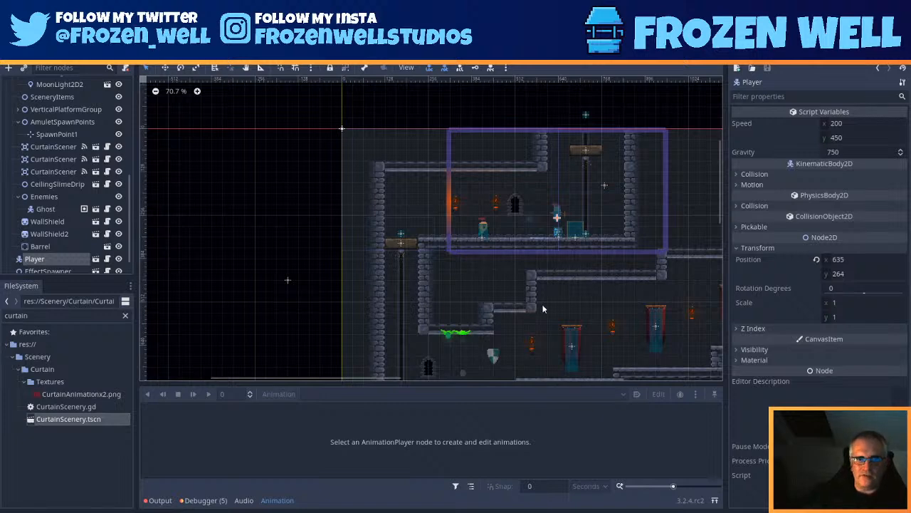
# Step: Duplicate the player respawn zone and place the copy on the highest step of the curtain corridor, below the wall shield
pyautogui.moveTo(543, 309); pyautogui.dragTo(543, 214, button='middle')
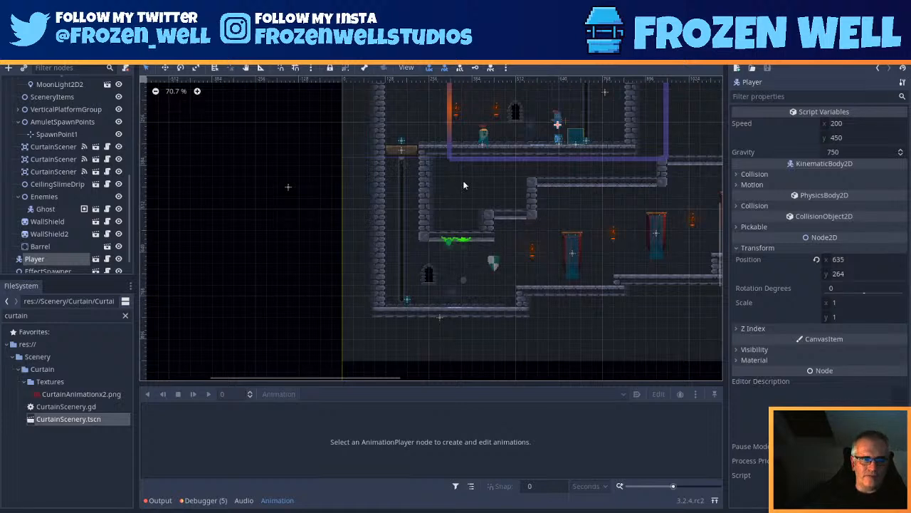
pyautogui.moveTo(518, 173); pyautogui.dragTo(467, 234, button='middle')
pyautogui.scroll(2, 566, 190)
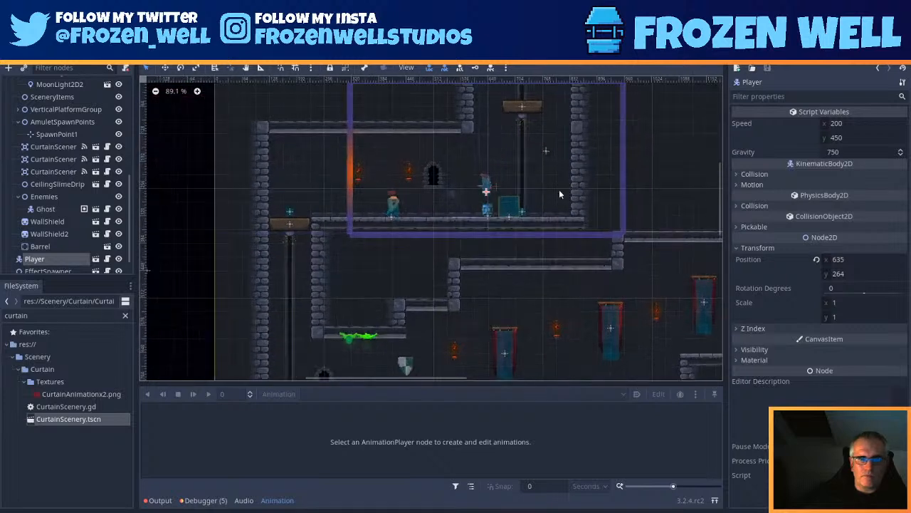
pyautogui.moveTo(527, 193); pyautogui.dragTo(538, 235, button='middle')
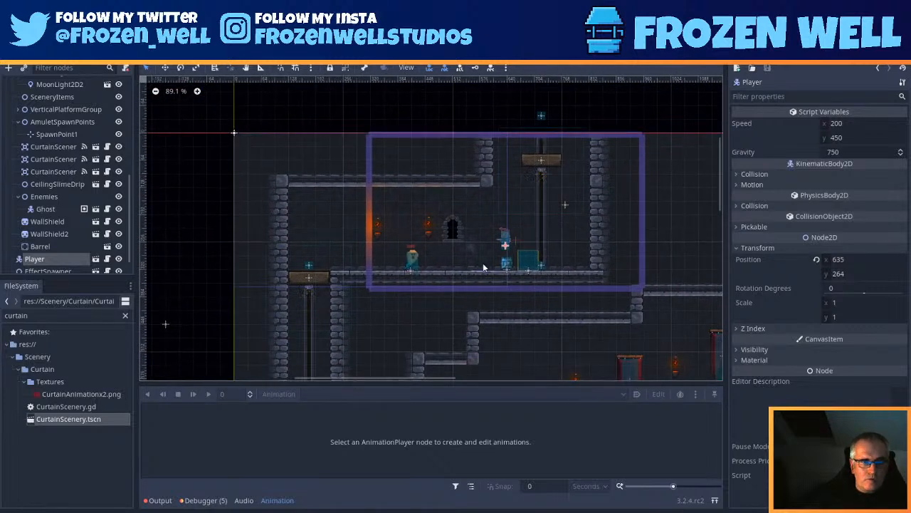
pyautogui.moveTo(426, 289); pyautogui.dragTo(363, 161, button='middle')
pyautogui.click(445, 108)
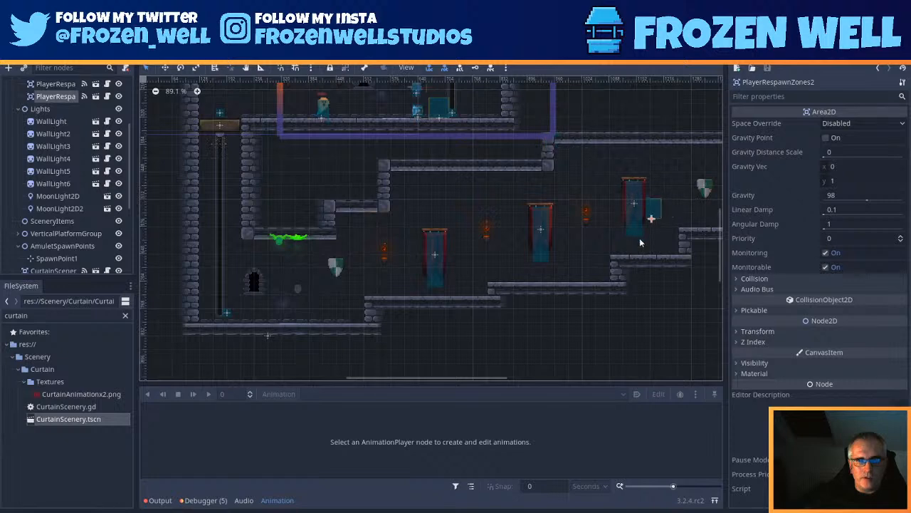
pyautogui.moveTo(663, 204); pyautogui.dragTo(444, 246, button='middle')
pyautogui.moveTo(442, 248); pyautogui.dragTo(504, 255)
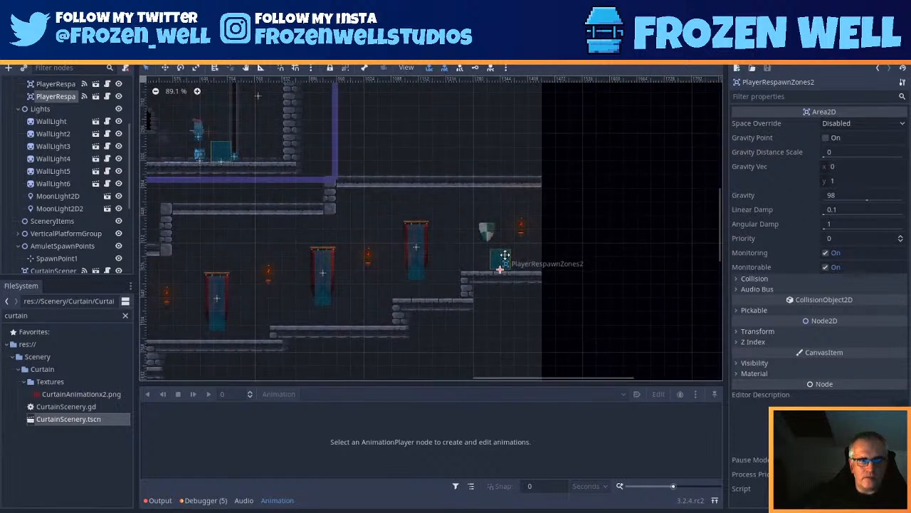
# Step: Duplicate the Ghost enemy and place the copy on the middle step of the curtain corridor, just past the second curtain
pyautogui.moveTo(465, 344); pyautogui.dragTo(592, 349, button='middle')
pyautogui.click(237, 156)
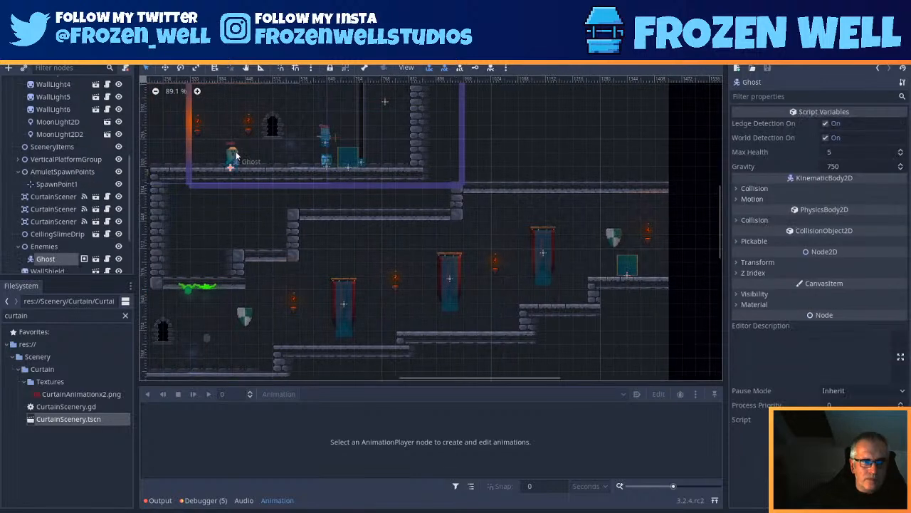
pyautogui.hotkey('ctrl', 'd')
pyautogui.moveTo(241, 157); pyautogui.dragTo(477, 324)
pyautogui.scroll(2, 477, 324)
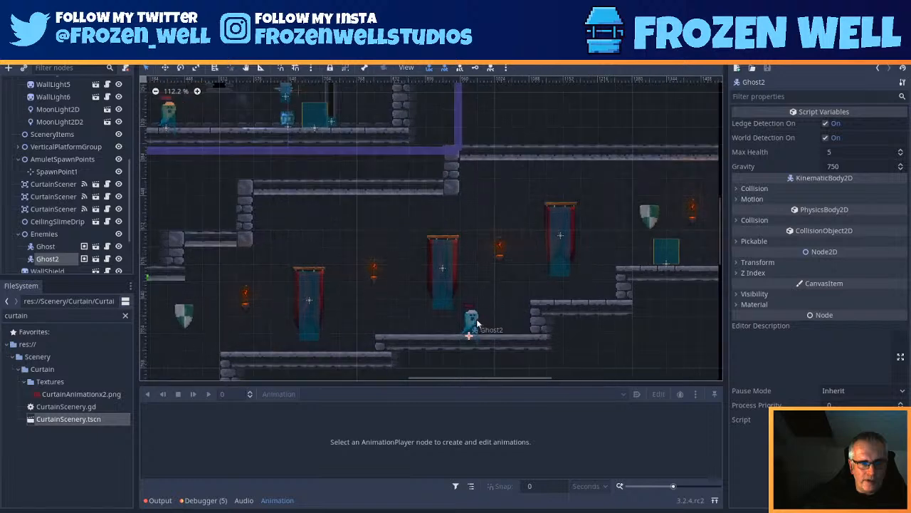
pyautogui.scroll(10, 477, 324)
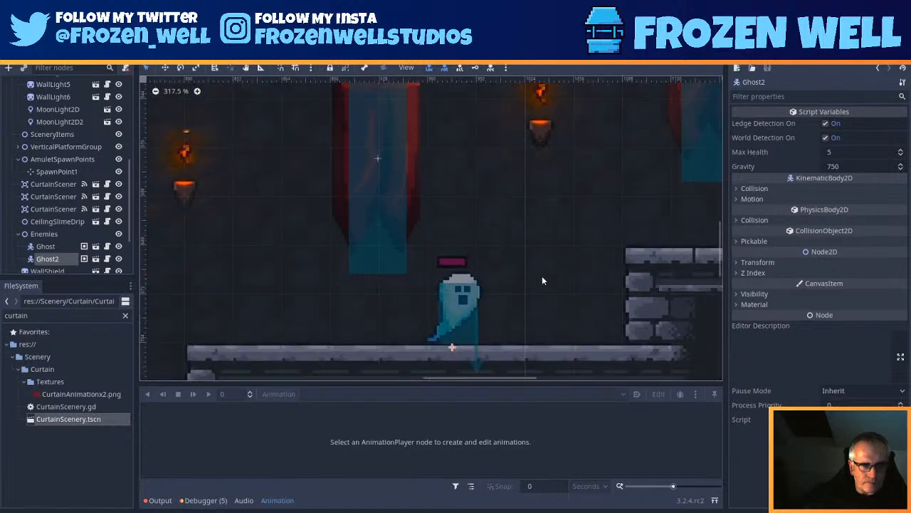
# Step: Duplicate the corridor ghost twice and move the last copy onto the lower step, between the torch and the first curtain
pyautogui.hotkey('ctrl', 'd')
pyautogui.scroll(-3, 490, 259)
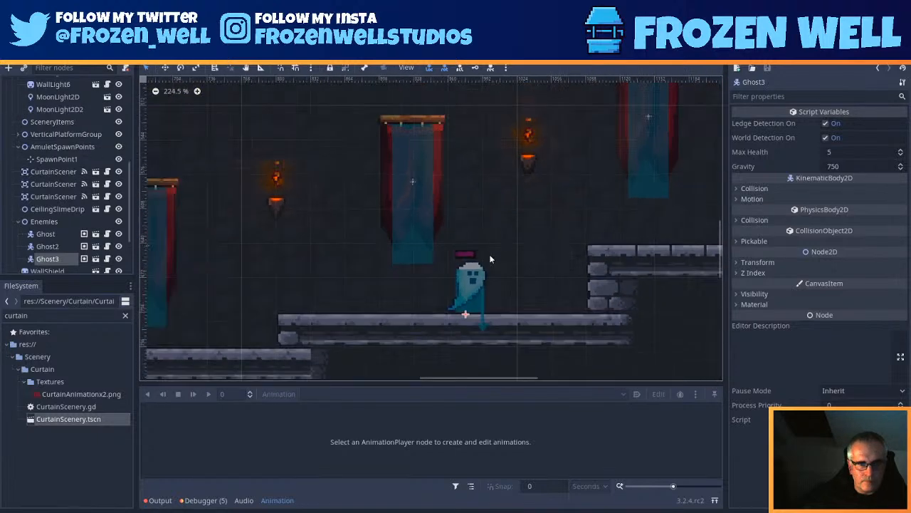
pyautogui.scroll(-4, 490, 260)
pyautogui.hotkey('ctrl', 'd')
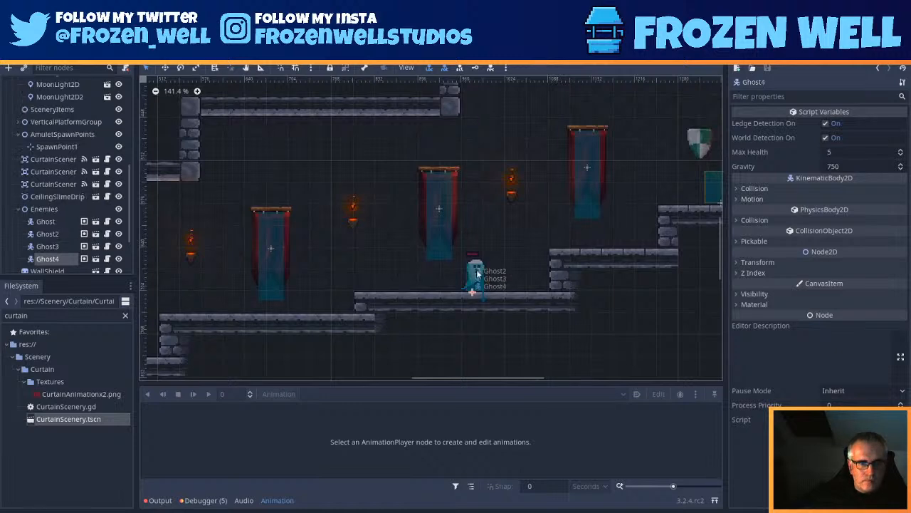
pyautogui.moveTo(477, 272); pyautogui.dragTo(209, 295)
pyautogui.scroll(3, 210, 295)
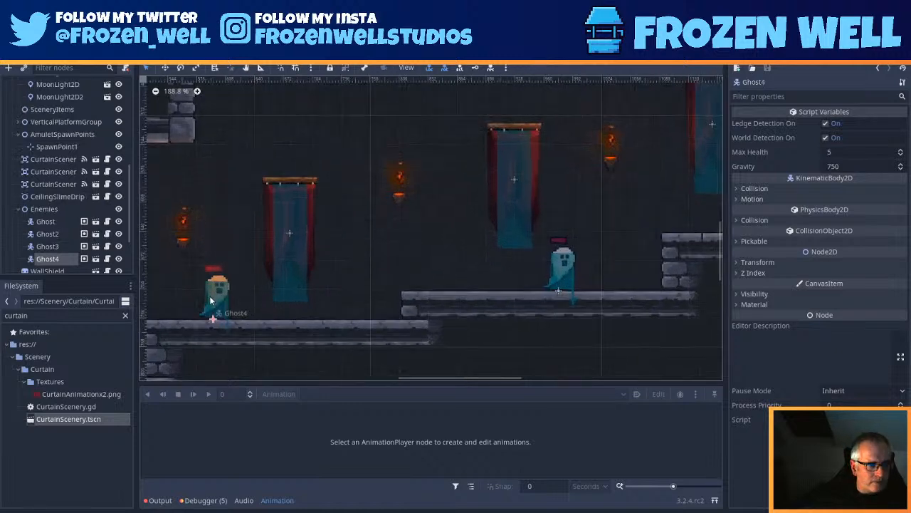
pyautogui.scroll(3, 210, 296)
pyautogui.moveTo(252, 294); pyautogui.dragTo(439, 276, button='middle')
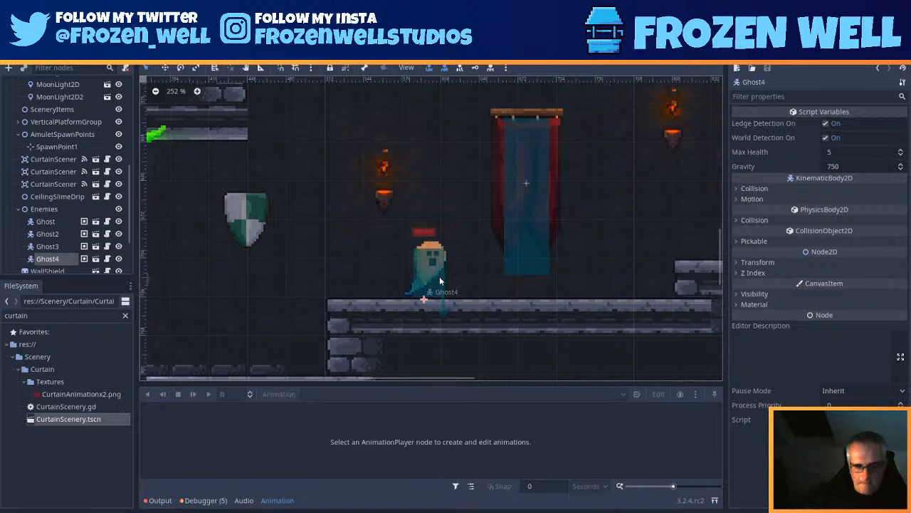
# Step: Review the whole room layout, checking the placement of the ghosts, respawn zones and barrel from the curtain corridor to the upper chamber
pyautogui.scroll(-8, 439, 282)
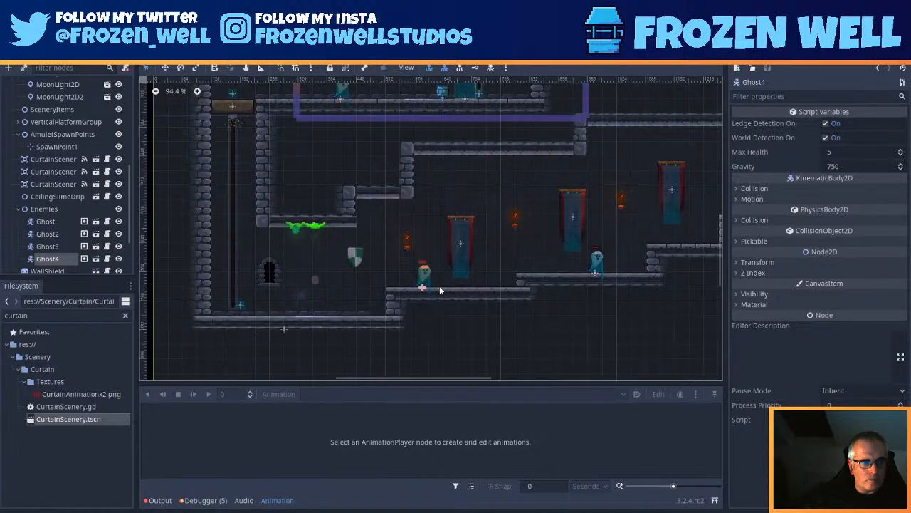
pyautogui.moveTo(284, 291); pyautogui.dragTo(364, 303, button='middle')
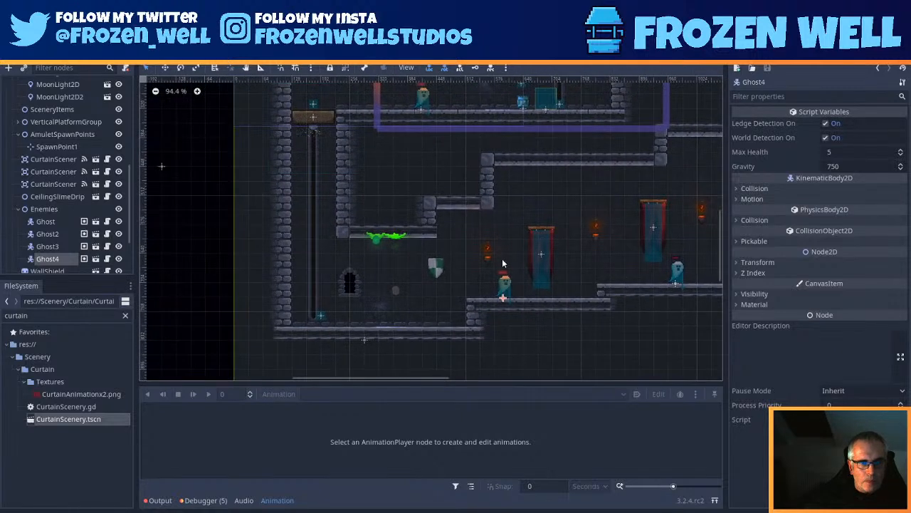
pyautogui.scroll(-2, 496, 218)
pyautogui.scroll(-2, 498, 213)
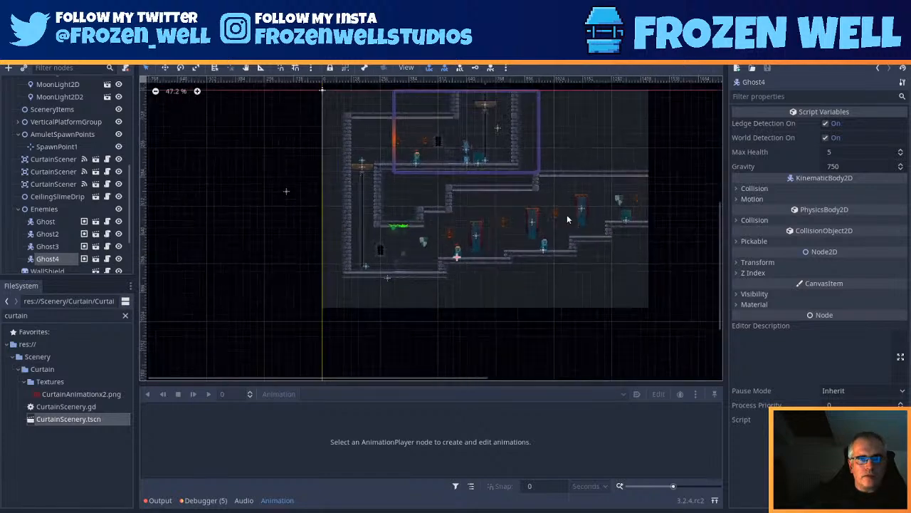
pyautogui.scroll(-1, 567, 219)
pyautogui.moveTo(568, 219); pyautogui.dragTo(548, 254, button='middle')
pyautogui.scroll(5, 378, 197)
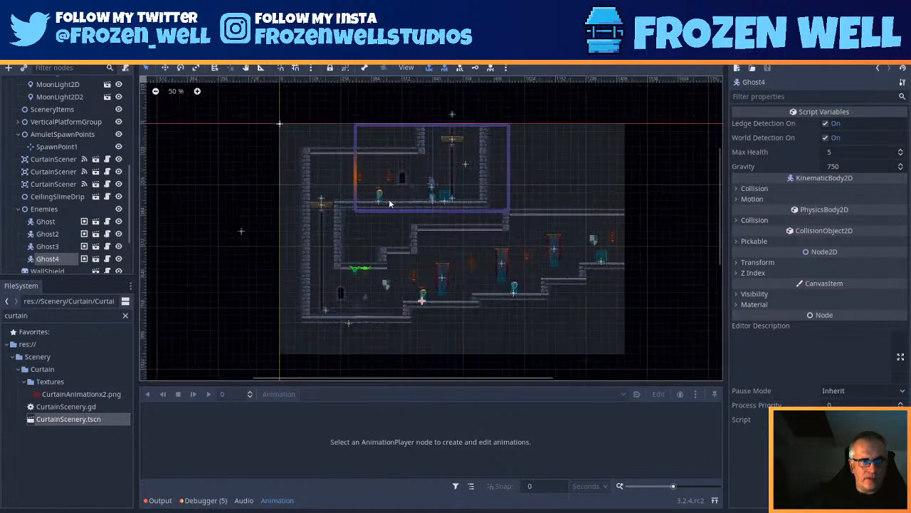
pyautogui.scroll(4, 278, 169)
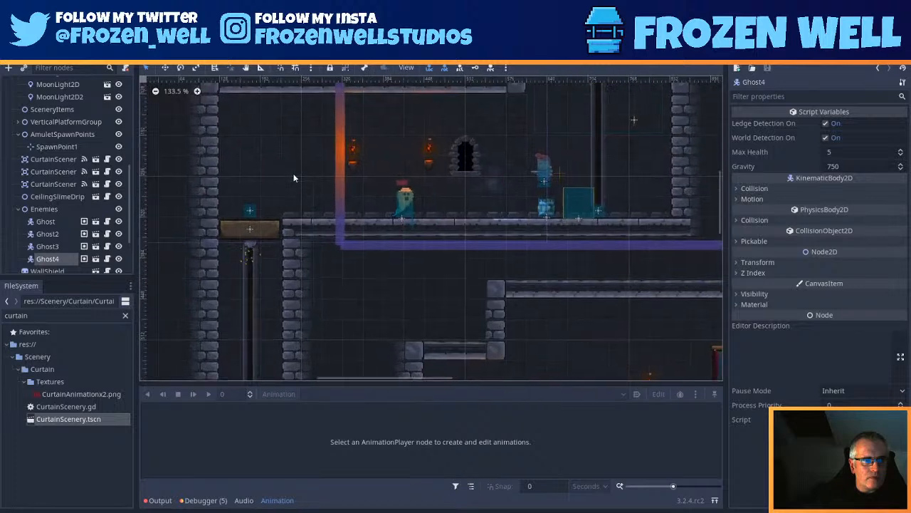
pyautogui.moveTo(294, 177); pyautogui.dragTo(384, 223, button='middle')
pyautogui.scroll(9, 97, 168)
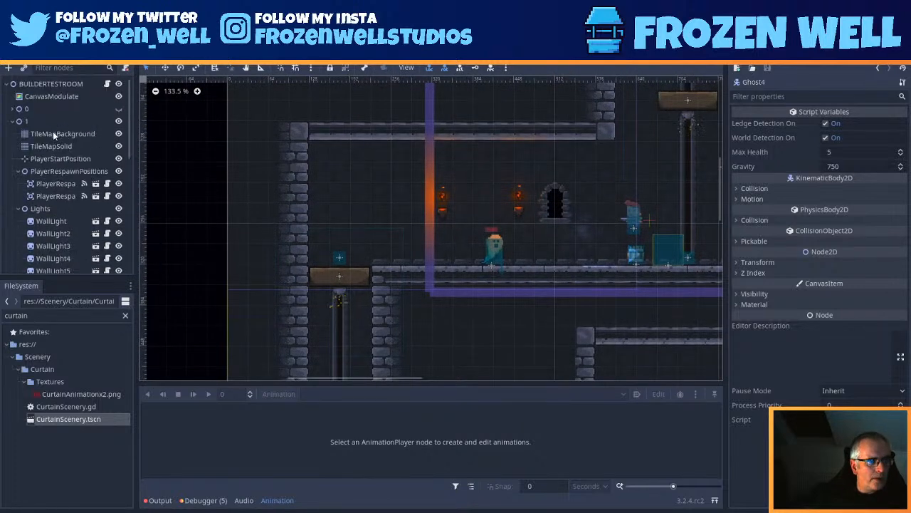
# Step: Paint an arched window on the background tilemap in the upper chamber, above the left lift platform
pyautogui.click(53, 134)
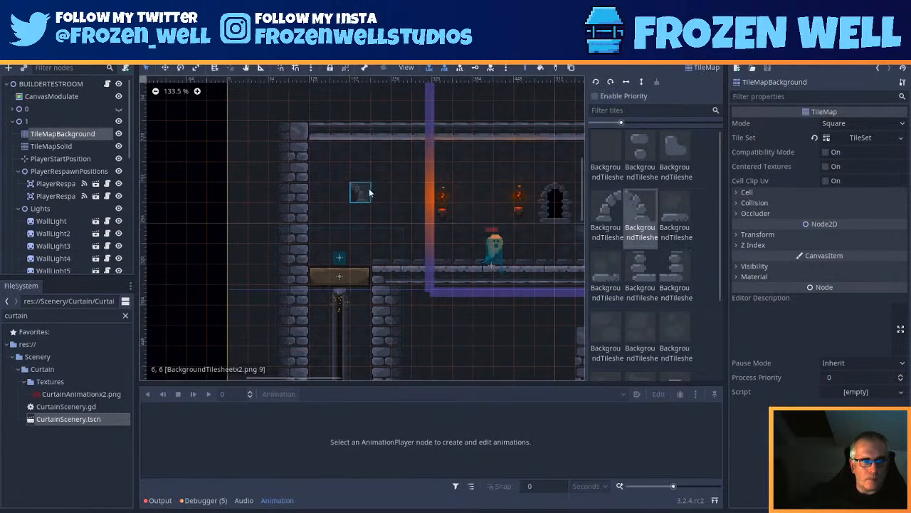
pyautogui.click(617, 212)
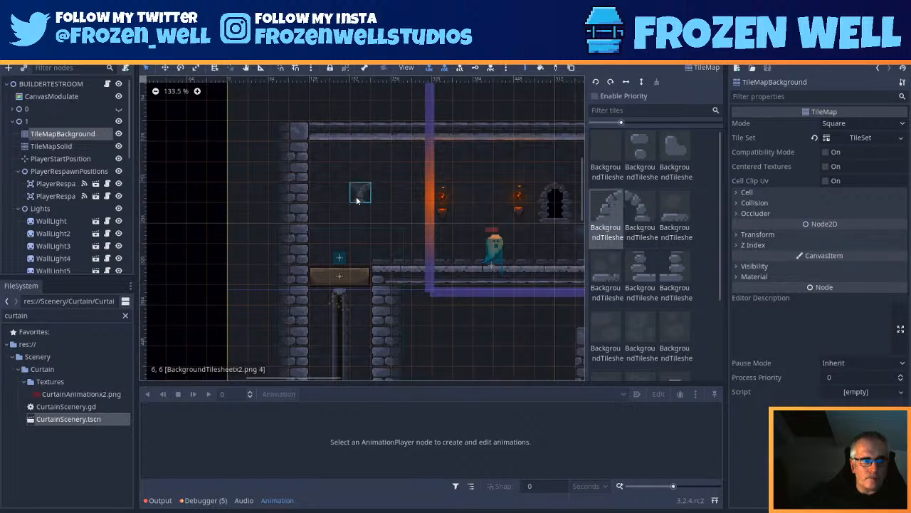
pyautogui.click(638, 272)
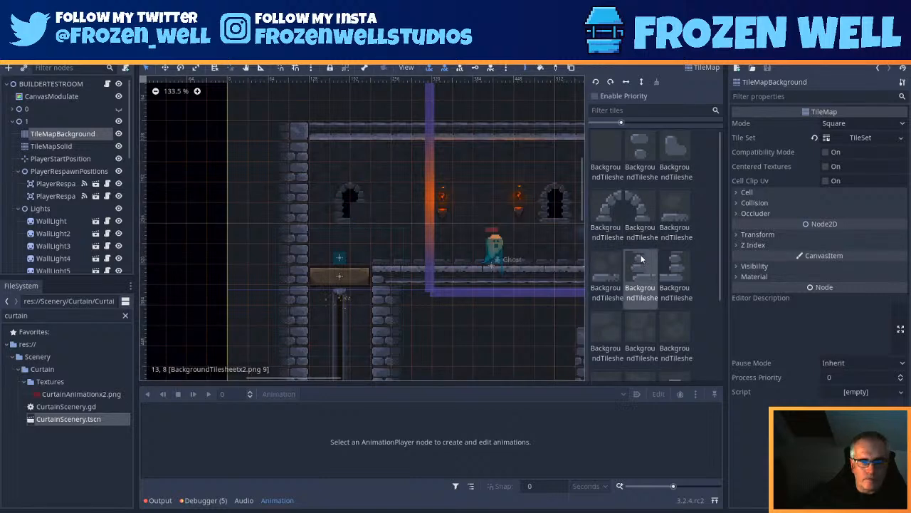
pyautogui.click(684, 275)
pyautogui.scroll(-1, 471, 223)
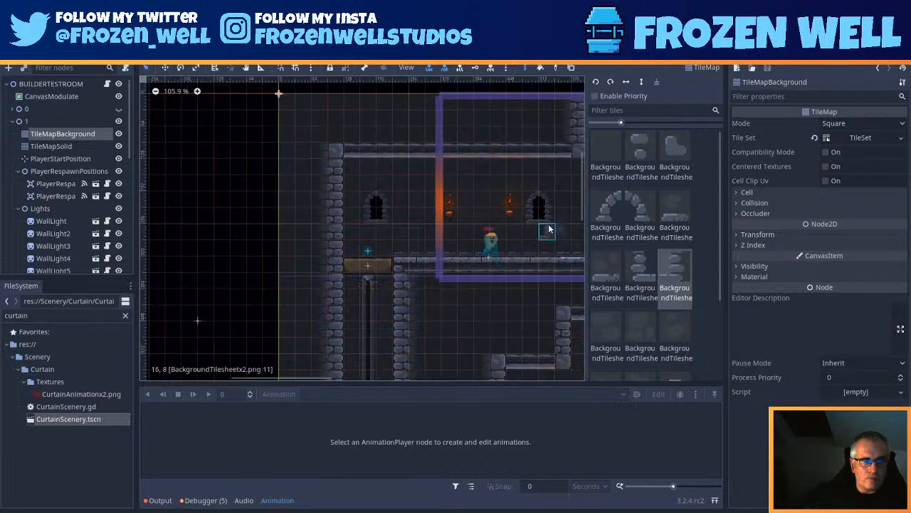
# Step: Duplicate the upper chamber's moonlight and place the copy just below and to the right of the new window
pyautogui.click(67, 120)
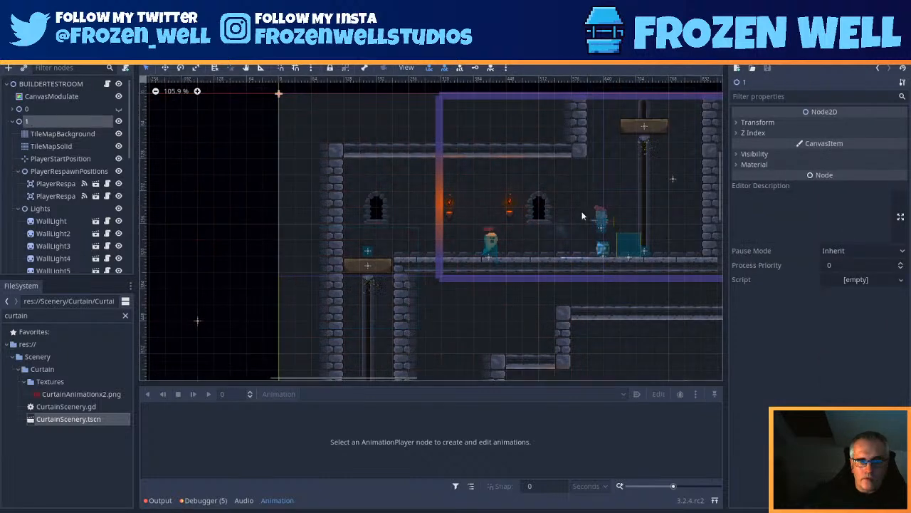
pyautogui.click(545, 215)
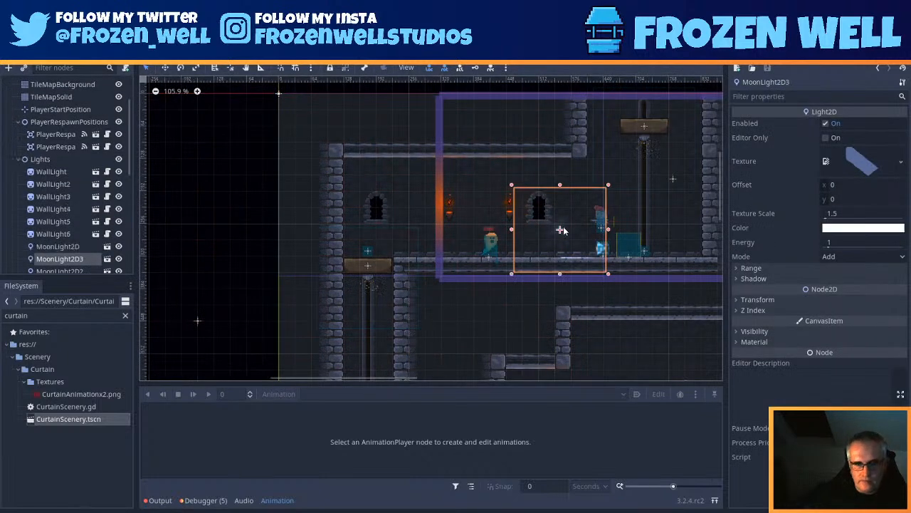
pyautogui.scroll(4, 402, 228)
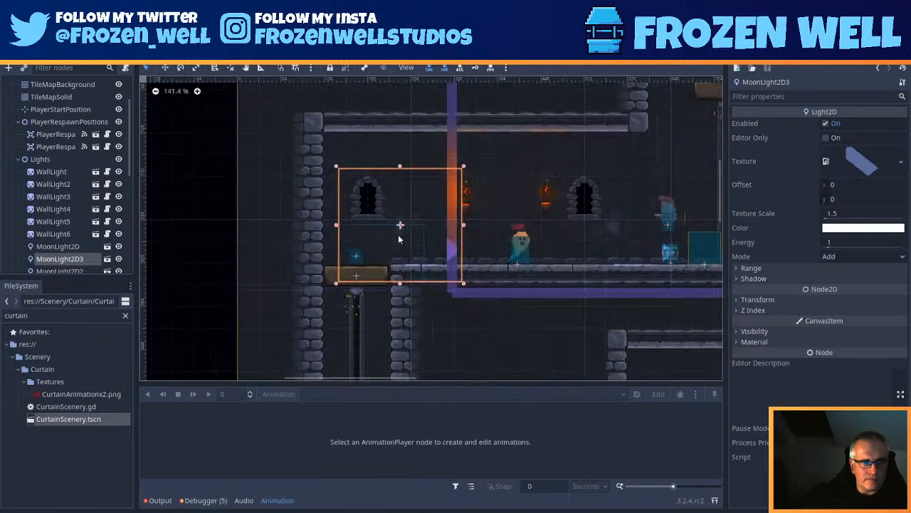
pyautogui.press('Down')
pyautogui.press('Down')
pyautogui.press('Down')
pyautogui.press('Down')
pyautogui.press('Down')
pyautogui.press('Down')
pyautogui.press('Down')
pyautogui.press('Down')
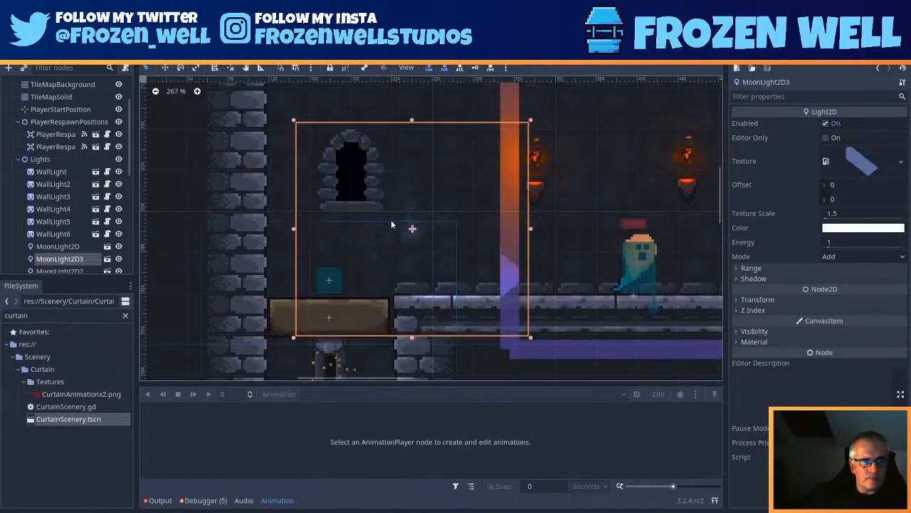
pyautogui.press('Right')
pyautogui.press('Right')
pyautogui.press('Right')
pyautogui.press('Right')
pyautogui.press('Right')
pyautogui.press('Right')
pyautogui.press('Right')
pyautogui.press('Right')
pyautogui.press('Right')
pyautogui.press('Right')
pyautogui.press('Right')
pyautogui.press('Right')
pyautogui.press('Right')
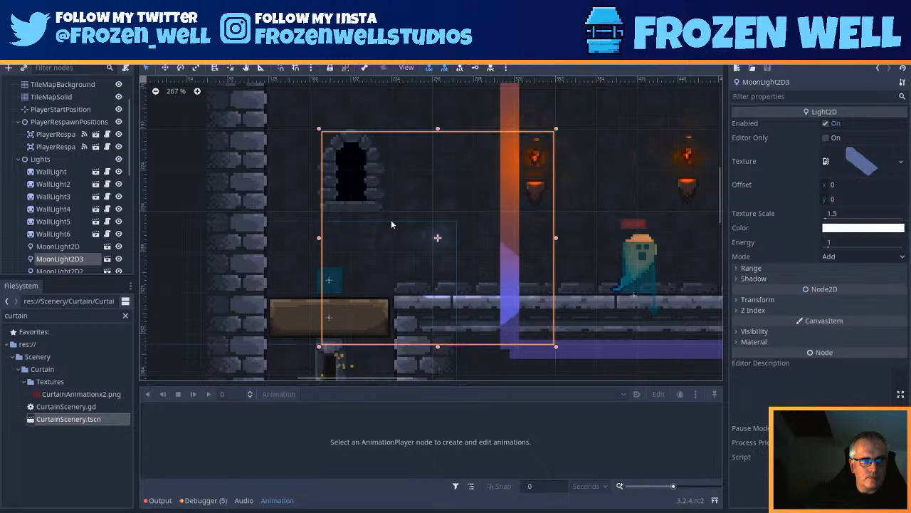
# Step: Review the room layout from the new window and the lift shafts across to the curtain corridor
pyautogui.scroll(-1, 469, 217)
pyautogui.scroll(-6, 564, 264)
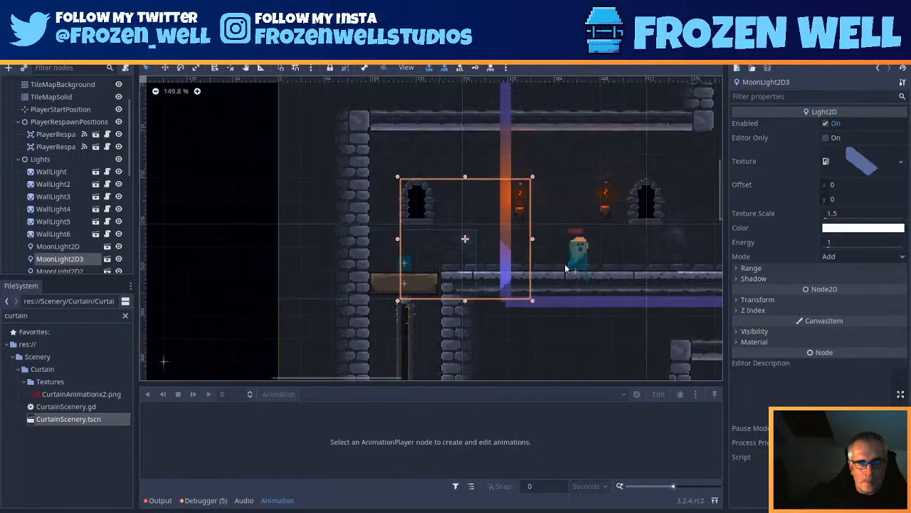
pyautogui.moveTo(644, 290); pyautogui.dragTo(525, 202, button='middle')
pyautogui.moveTo(587, 261); pyautogui.dragTo(517, 167, button='middle')
pyautogui.moveTo(546, 231); pyautogui.dragTo(507, 298, button='middle')
pyautogui.scroll(-7, 499, 215)
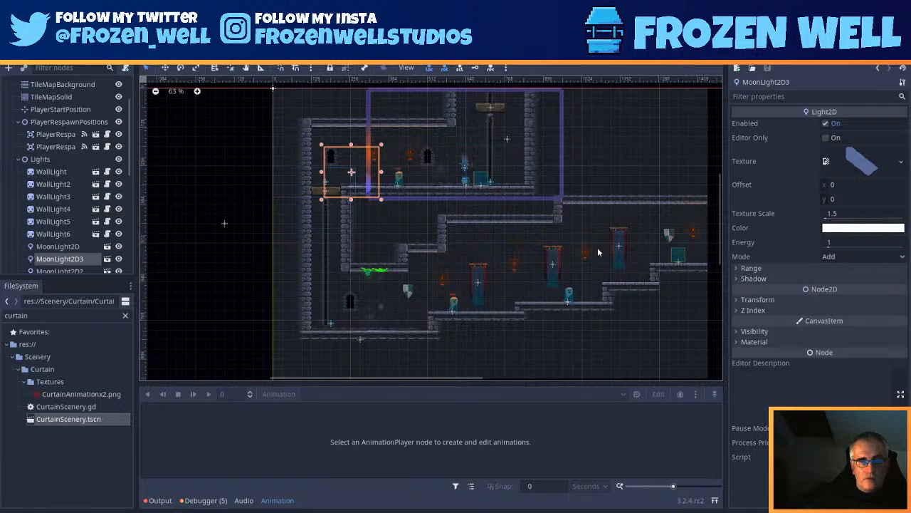
pyautogui.scroll(-3, 510, 213)
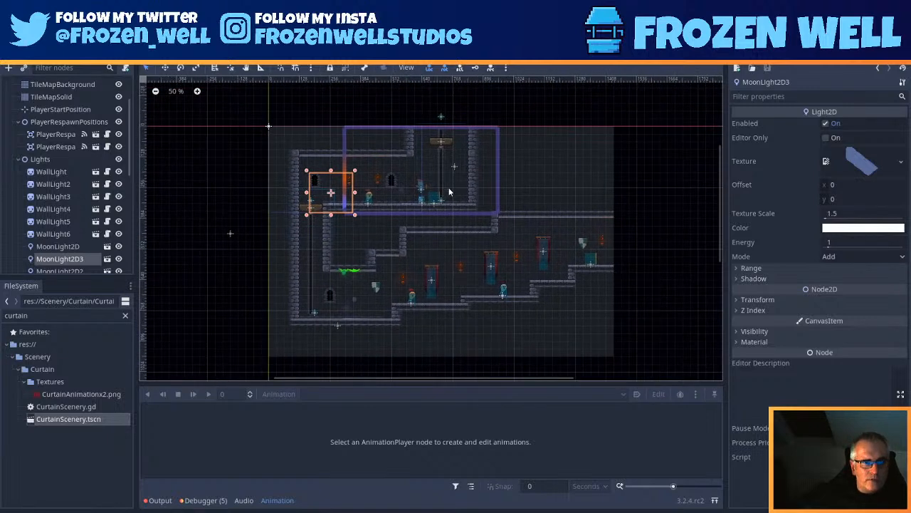
# Step: Nudge the vertical platform trigger at the foot of the left lift shaft left and down, centring it on the shaft at floor level
pyautogui.scroll(1, 420, 249)
pyautogui.scroll(8, 220, 323)
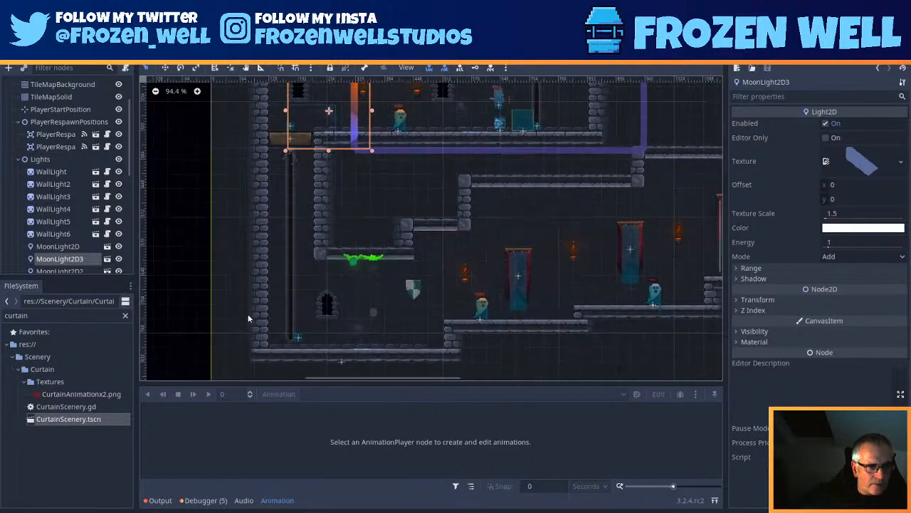
pyautogui.moveTo(418, 285); pyautogui.dragTo(443, 239, button='middle')
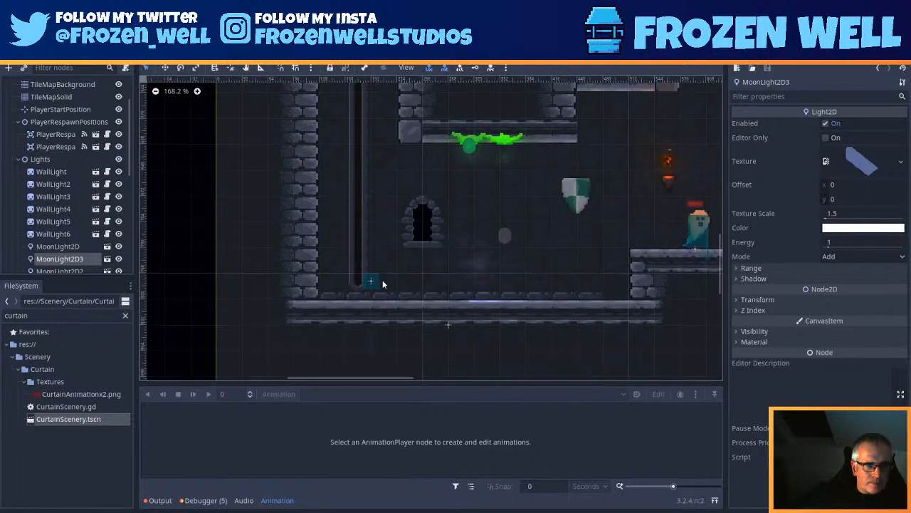
pyautogui.click(377, 280)
pyautogui.press('Left')
pyautogui.press('Left')
pyautogui.press('Left')
pyautogui.press('Left')
pyautogui.press('Left')
pyautogui.press('Left')
pyautogui.press('Left')
pyautogui.press('Left')
pyautogui.press('Left')
pyautogui.press('Left')
pyautogui.press('Left')
pyautogui.press('Left')
pyautogui.press('Left')
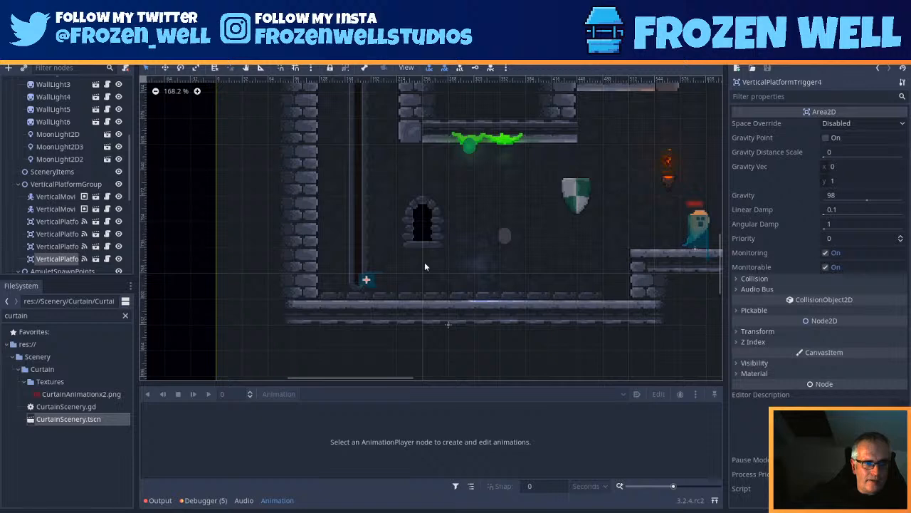
pyautogui.press('Down')
pyautogui.press('Down')
pyautogui.press('Down')
pyautogui.press('Down')
pyautogui.press('Down')
pyautogui.press('Down')
pyautogui.press('Down')
pyautogui.press('Down')
pyautogui.press('Down')
pyautogui.scroll(-4, 372, 175)
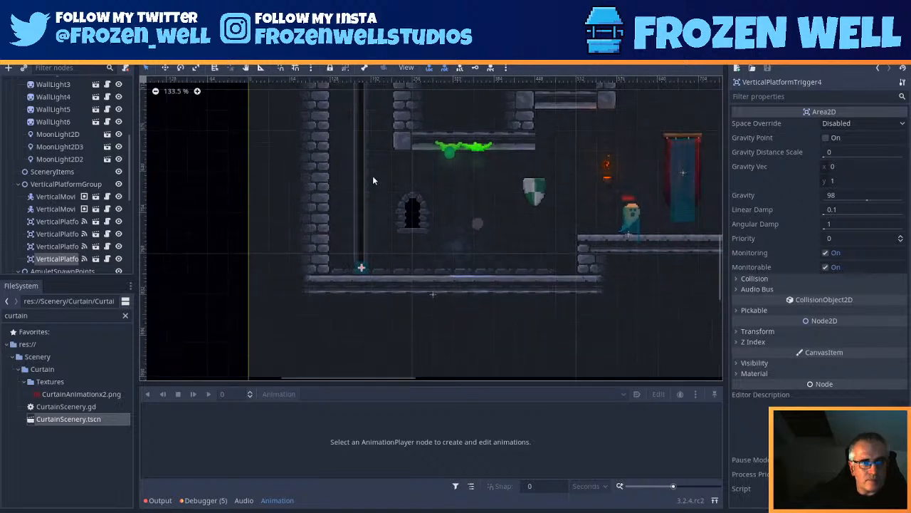
# Step: Move the Player from beside the barrel onto the right shaft's lift platform at position 719, 34, then save the scene and run the game
pyautogui.scroll(5, 363, 160)
pyautogui.moveTo(363, 161); pyautogui.dragTo(367, 257, button='middle')
pyautogui.moveTo(394, 147); pyautogui.dragTo(410, 338, button='middle')
pyautogui.moveTo(405, 256); pyautogui.dragTo(408, 317, button='middle')
pyautogui.moveTo(579, 255); pyautogui.dragTo(305, 260, button='middle')
pyautogui.moveTo(605, 245); pyautogui.dragTo(568, 256, button='middle')
pyautogui.moveTo(568, 181); pyautogui.dragTo(559, 288, button='middle')
pyautogui.moveTo(459, 318); pyautogui.dragTo(533, 125)
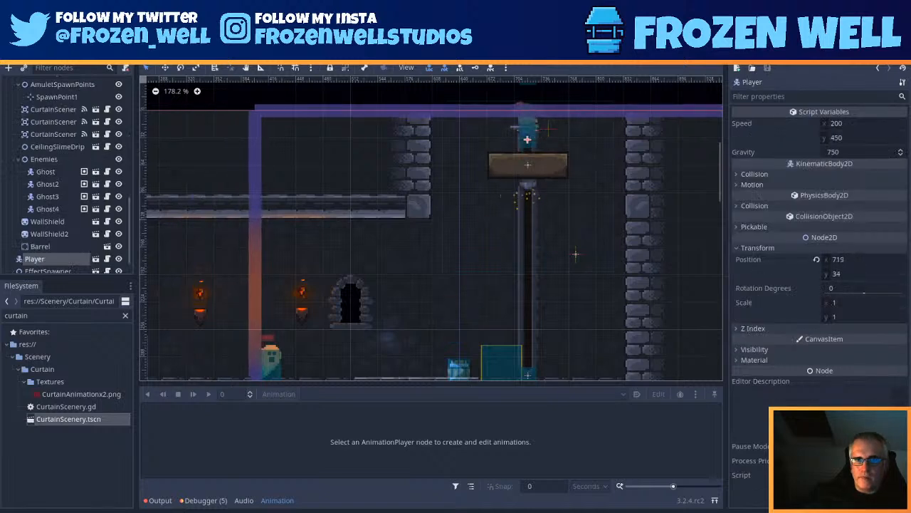
pyautogui.hotkey('ctrl', 's')
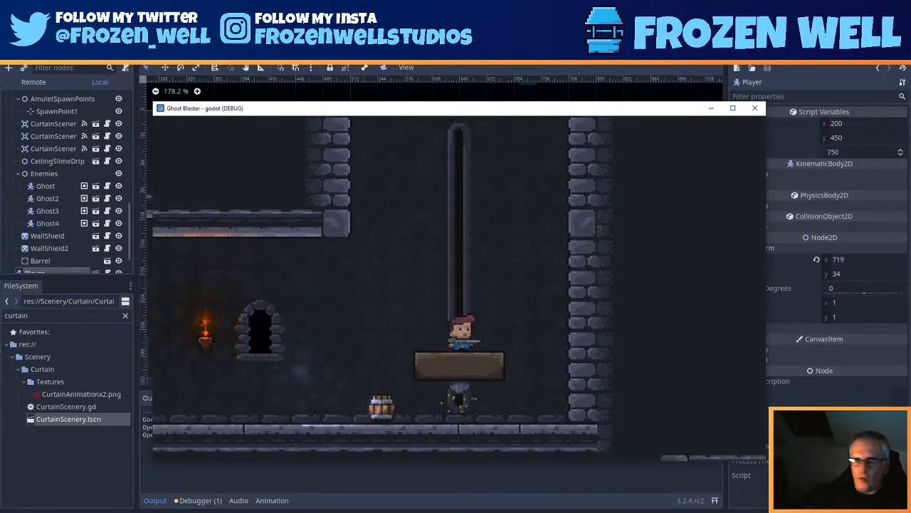
# Step: Playtest stepping off the lift onto the upper chamber floor and approaching the ghost beyond the barrel
pyautogui.press('Left')
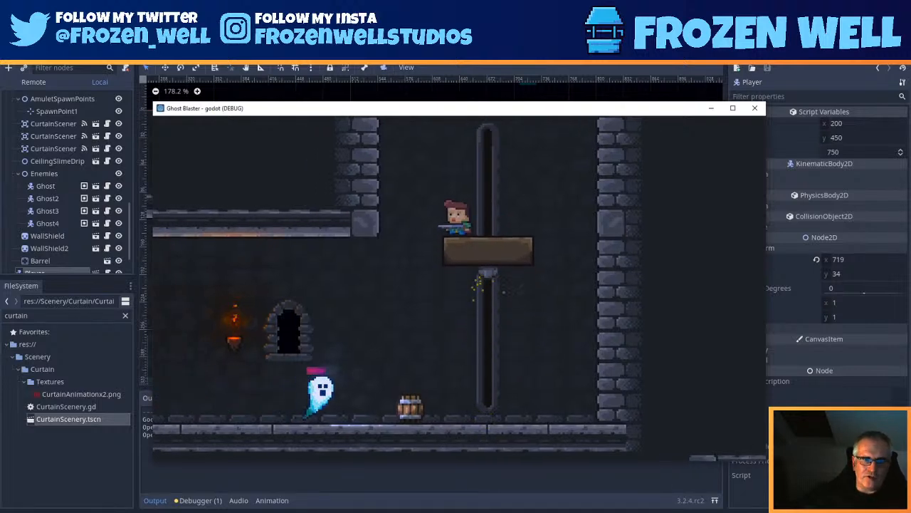
pyautogui.press('Left')
pyautogui.press('Right')
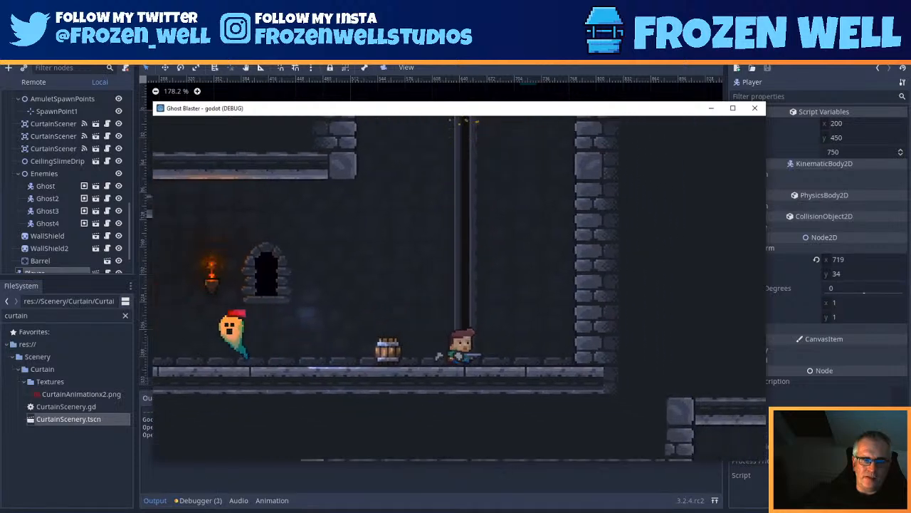
pyautogui.press('Left')
pyautogui.press('Right')
pyautogui.press('Left')
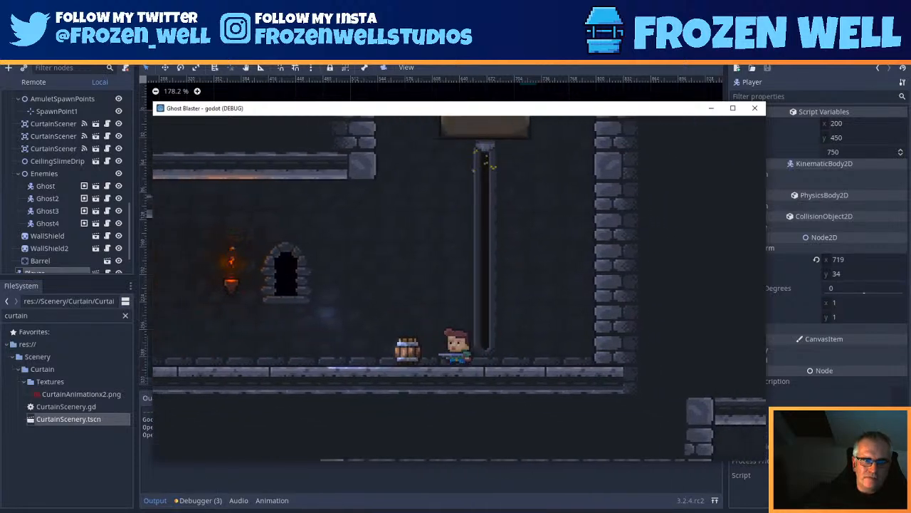
pyautogui.press('space')
pyautogui.press('Left')
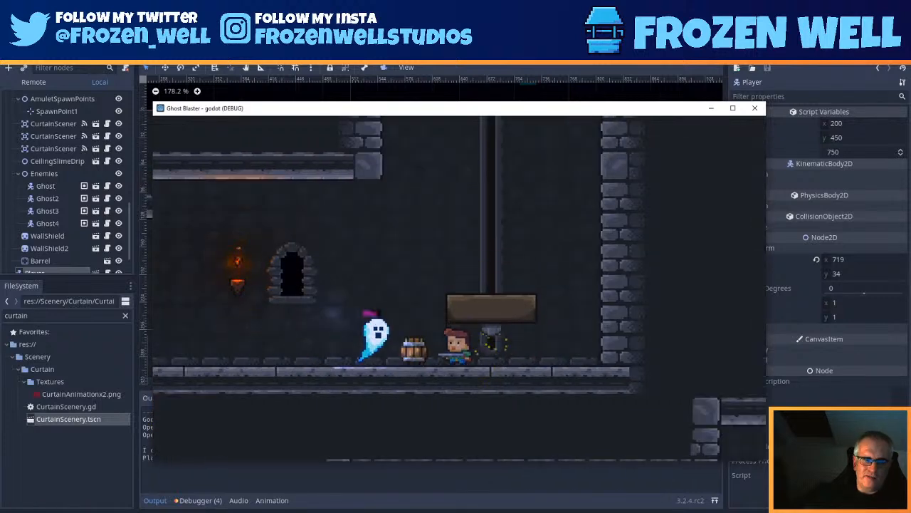
# Step: Playtest jumping onto the barrel towards the ghost and retreating to the lift shaft
pyautogui.press('Left')
pyautogui.press('space')
pyautogui.press('Left')
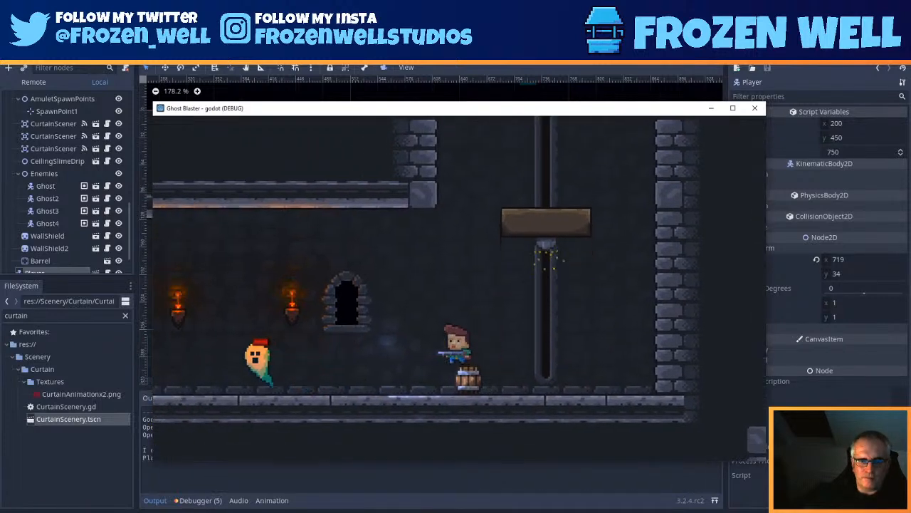
pyautogui.press('Right')
pyautogui.press('Left')
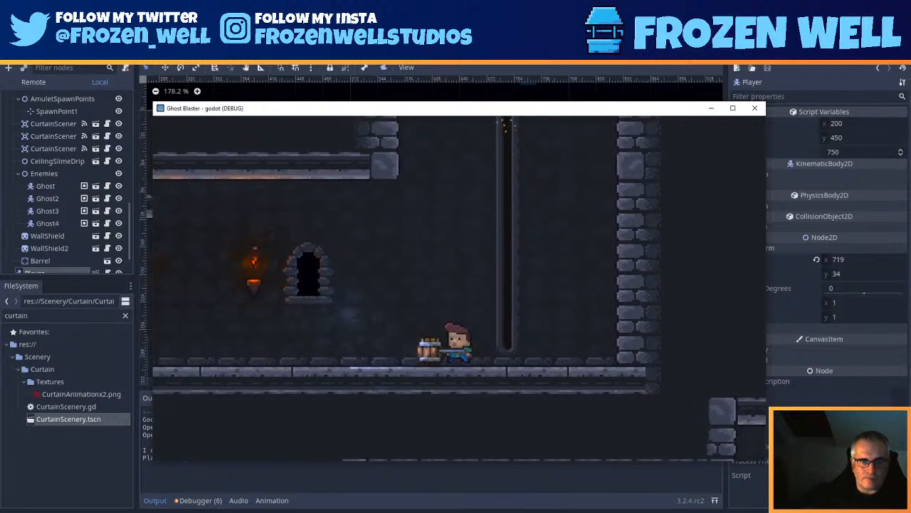
pyautogui.press('space')
pyautogui.press('Right')
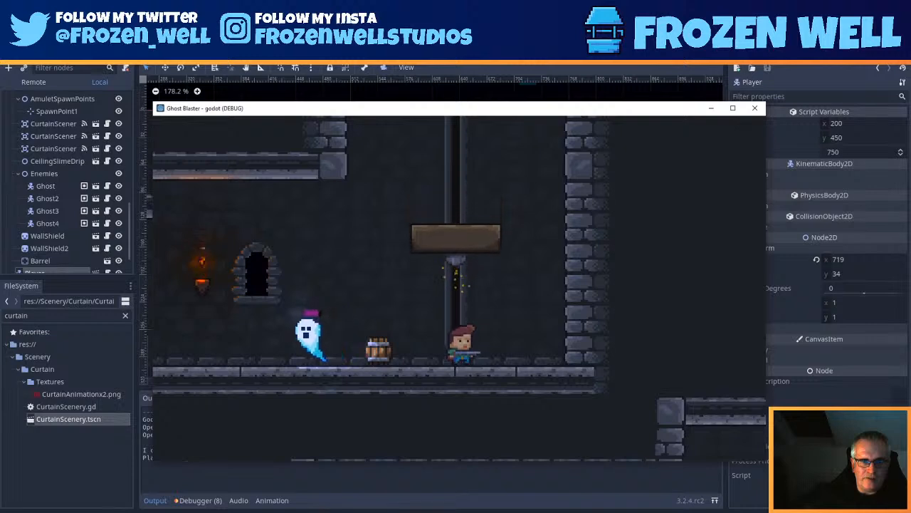
# Step: Test boarding and jumping on the lift platform while it moves up and down the shaft
pyautogui.press('space')
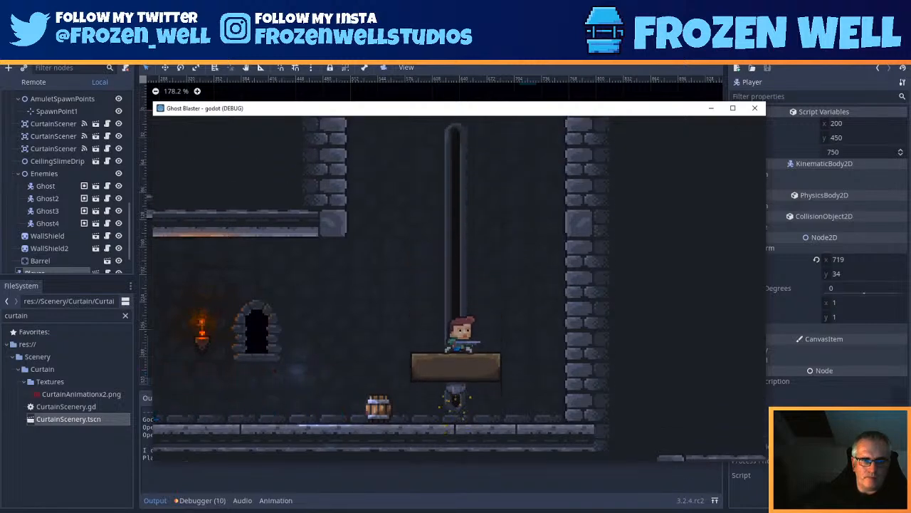
pyautogui.press('space')
pyautogui.press('space')
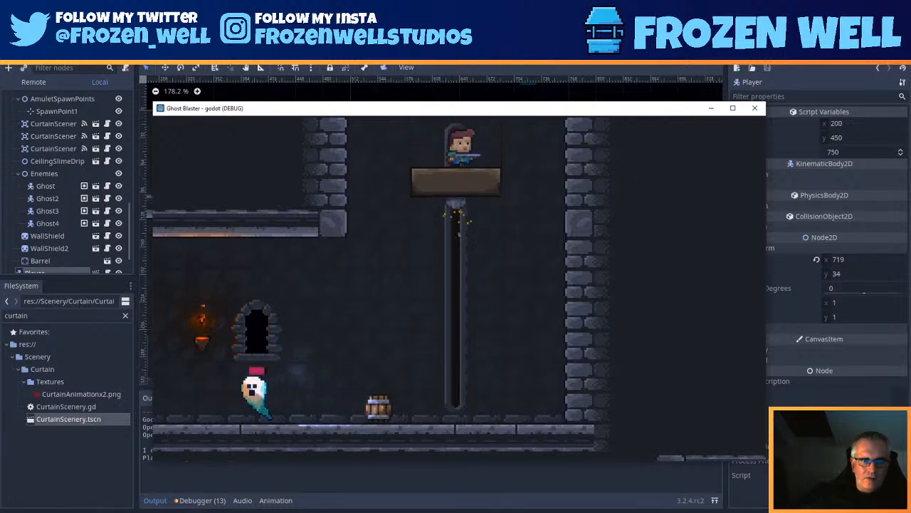
pyautogui.press('space')
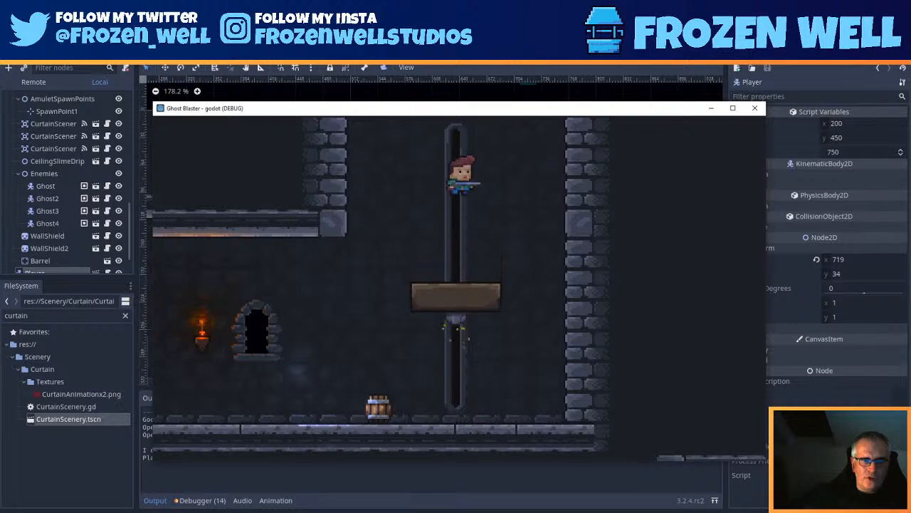
# Step: Playtest crossing the barrel towards the torches and meeting the ghost, then close the game and inspect the left lift platform in the editor
pyautogui.press('Left')
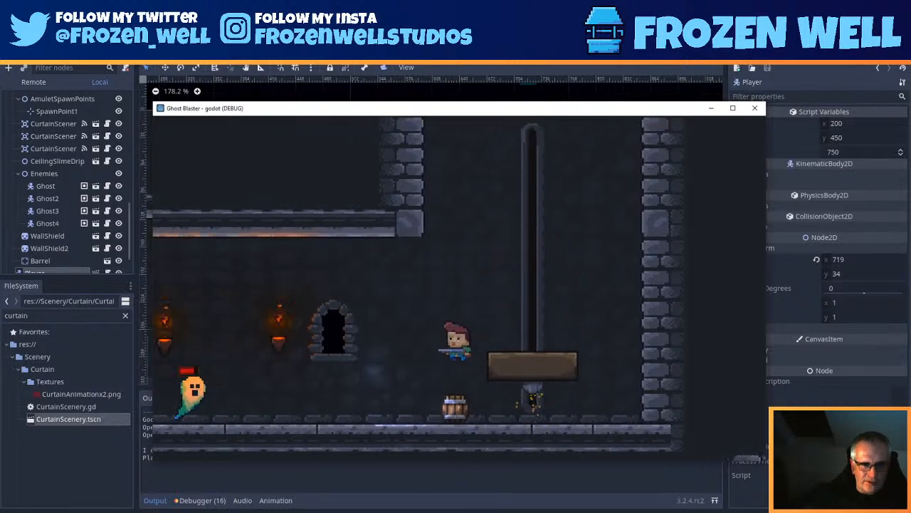
pyautogui.press('Right')
pyautogui.press('Right')
pyautogui.press('Left')
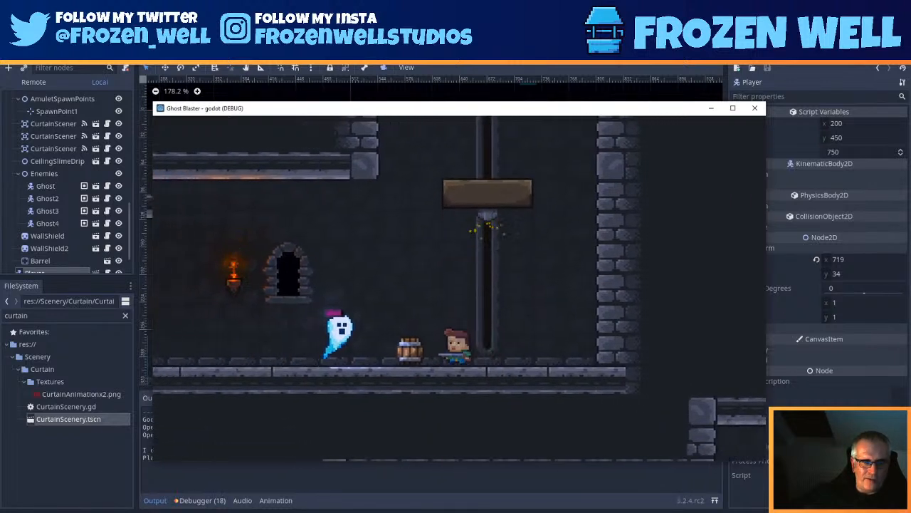
pyautogui.press('space')
pyautogui.press('Left')
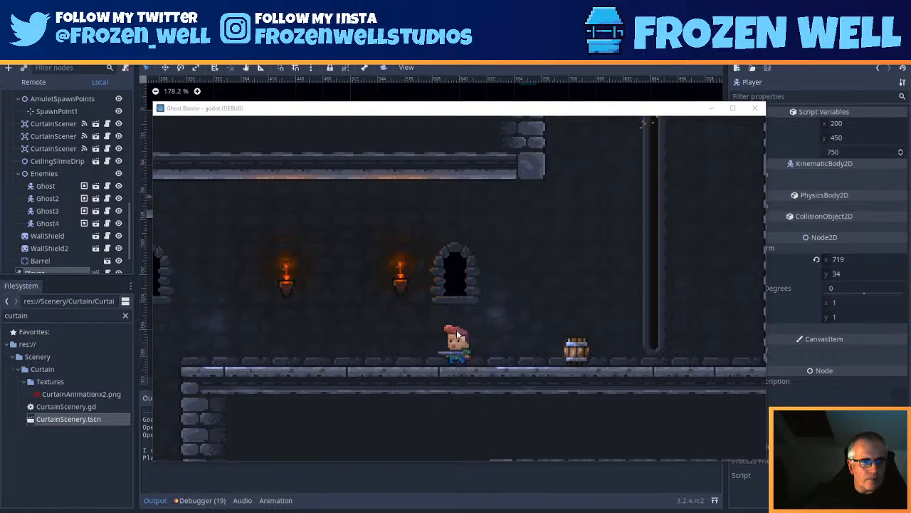
pyautogui.click(537, 295)
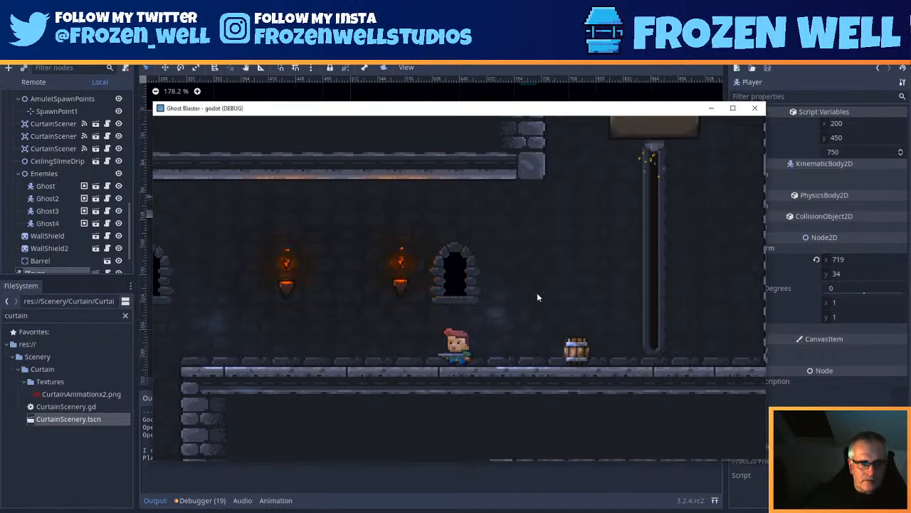
pyautogui.press('Left')
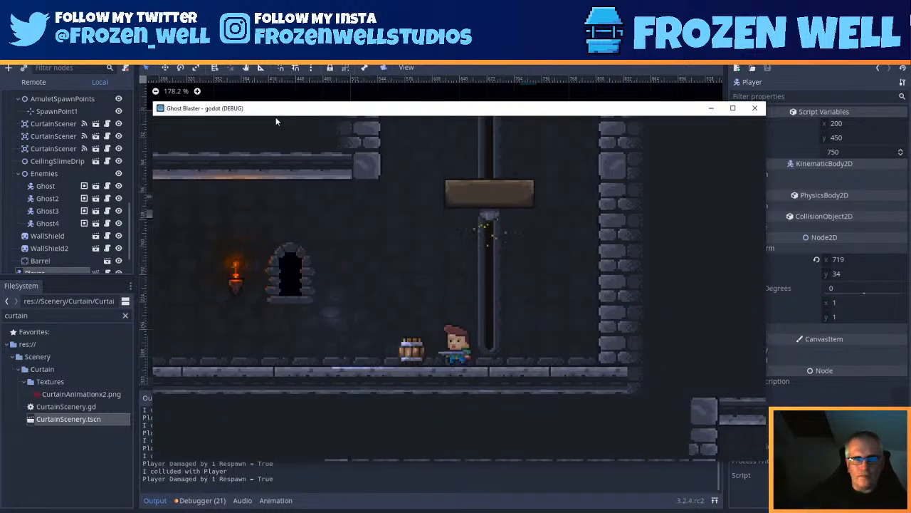
pyautogui.click(754, 108)
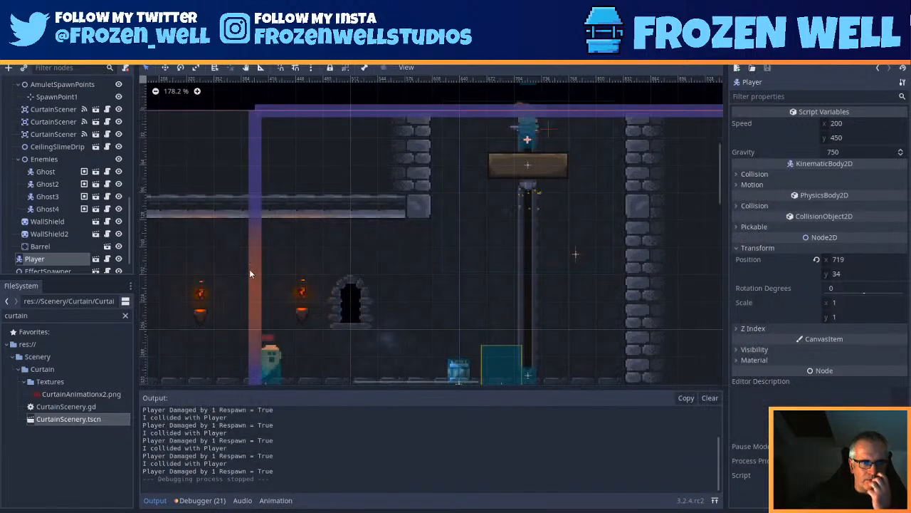
pyautogui.moveTo(185, 341); pyautogui.dragTo(448, 226, button='middle')
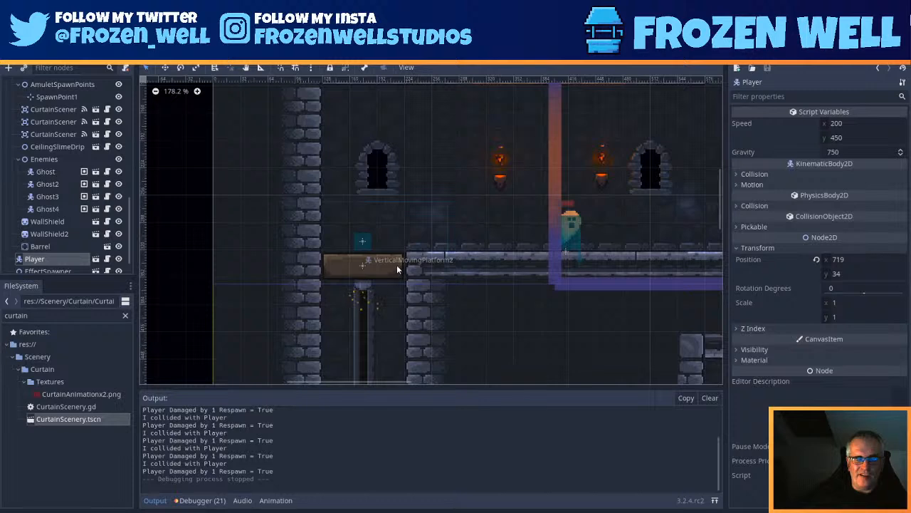
# Step: Duplicate the barrel on the upper chamber floor and place the copy at the floor edge beside the left lift platform
pyautogui.scroll(-4, 531, 264)
pyautogui.moveTo(555, 266); pyautogui.dragTo(423, 280, button='middle')
pyautogui.click(578, 262)
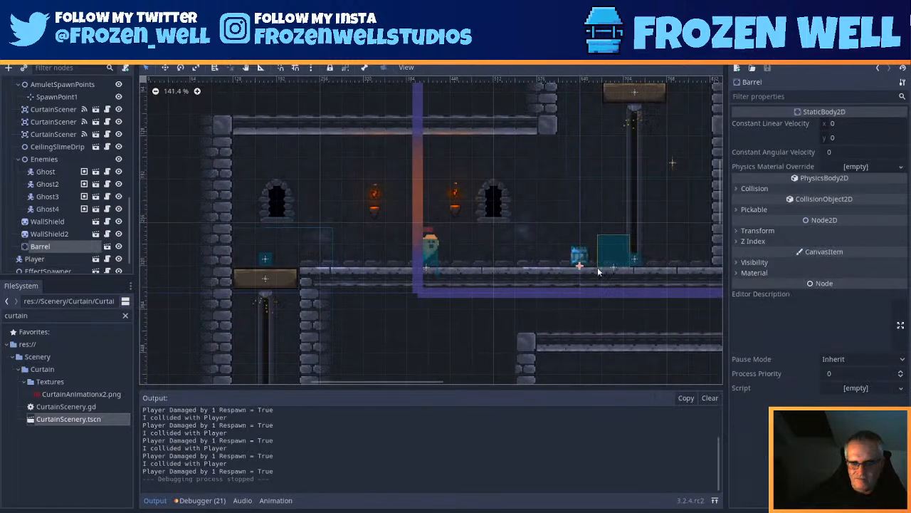
pyautogui.hotkey('ctrl', 'd')
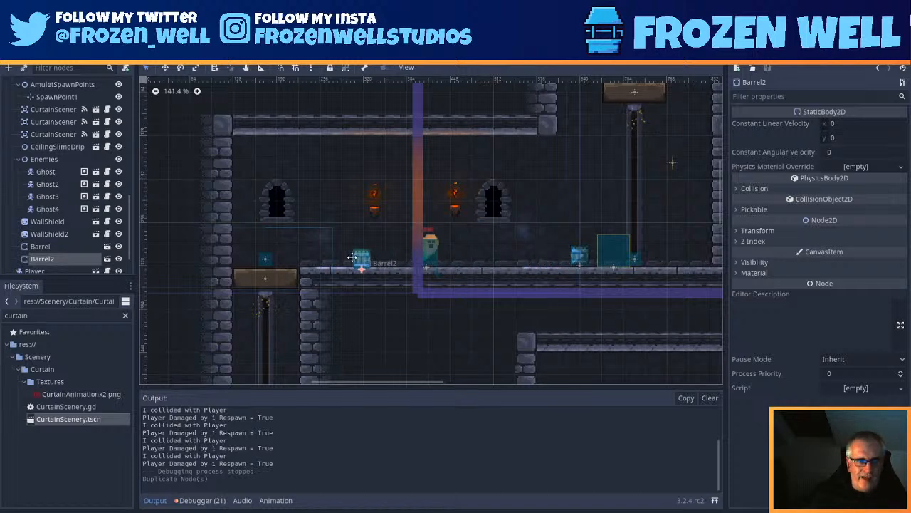
pyautogui.moveTo(305, 254); pyautogui.dragTo(306, 255)
# Step: Shift the duplicated barrel away from the lift edge and nudge it to position (272, 320)
pyautogui.scroll(5, 308, 254)
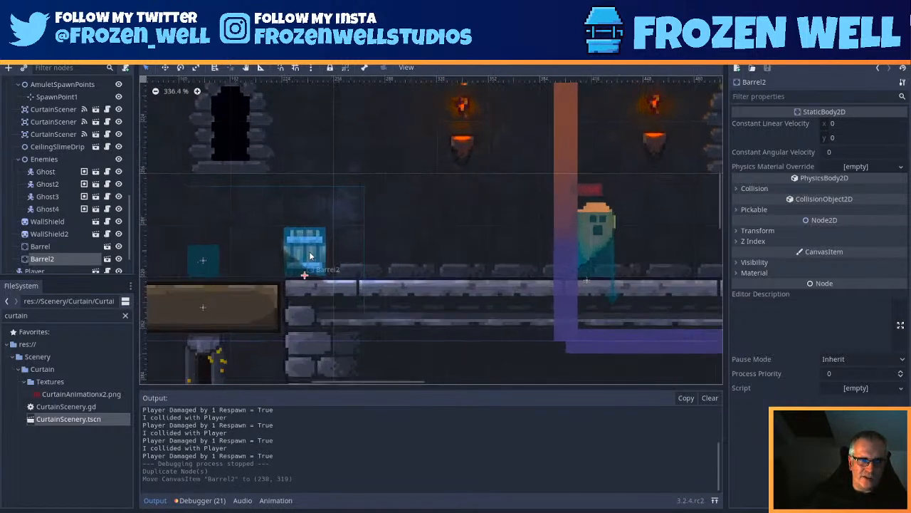
pyautogui.moveTo(322, 251); pyautogui.dragTo(370, 253)
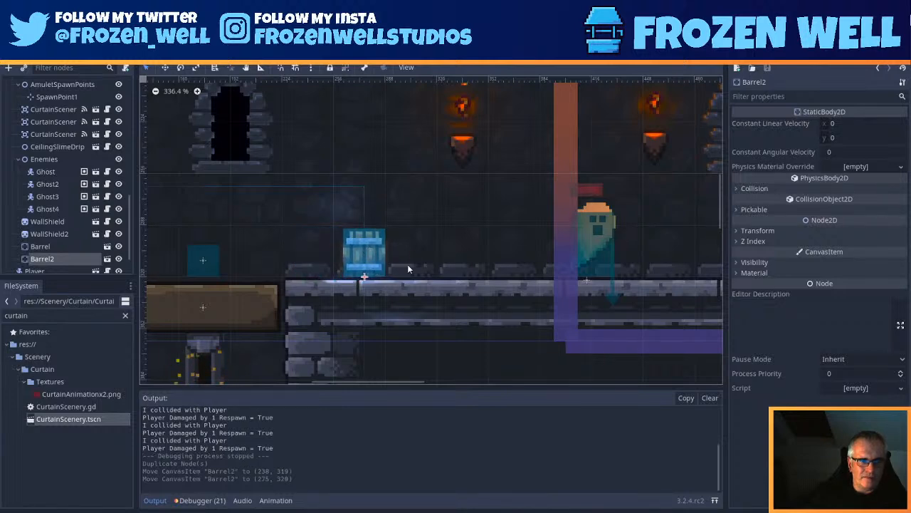
pyautogui.press('Left')
pyautogui.press('Left')
pyautogui.press('Left')
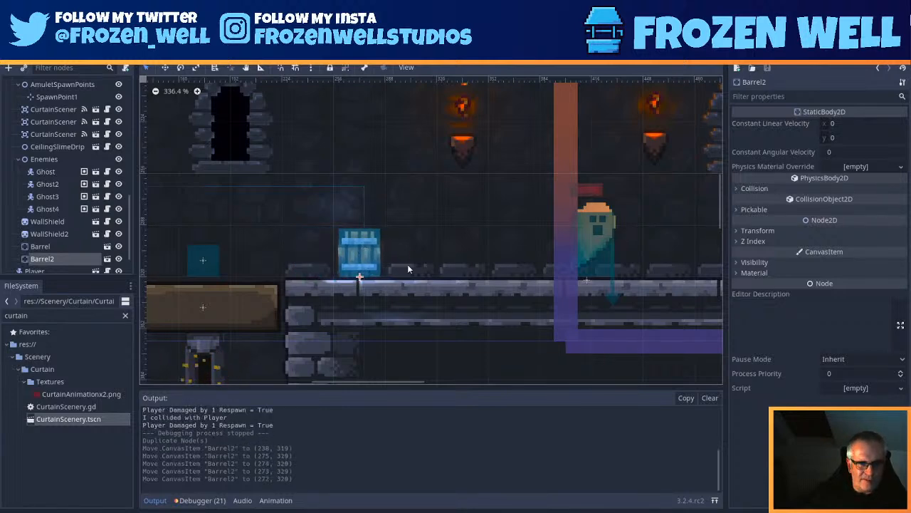
pyautogui.scroll(-5, 420, 285)
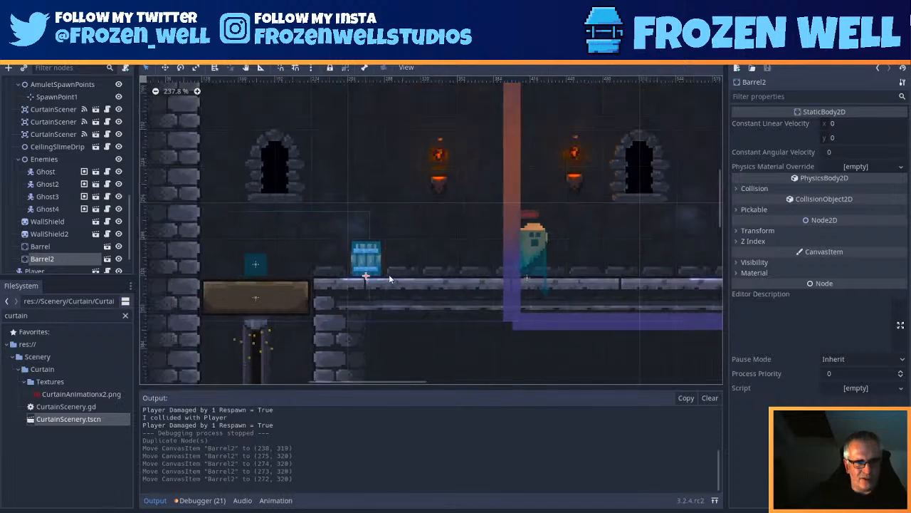
pyautogui.scroll(-2, 481, 331)
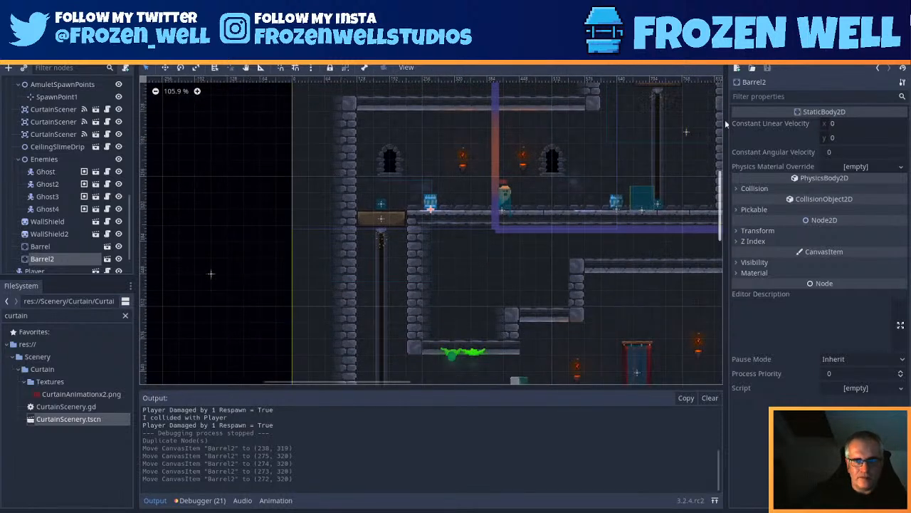
# Step: Run the game, land on the upper chamber floor past the right barrel and shoot the ghost
pyautogui.press('F5')
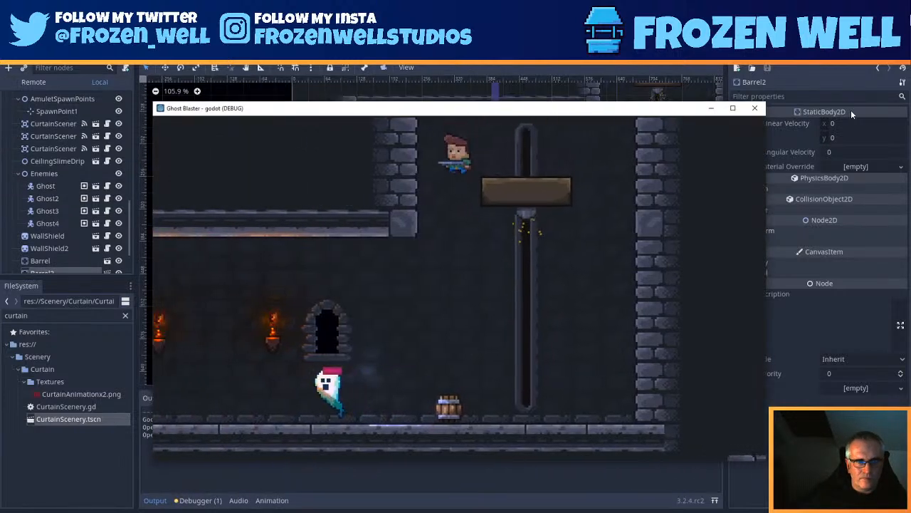
pyautogui.press('Left')
pyautogui.press('space')
pyautogui.press('space')
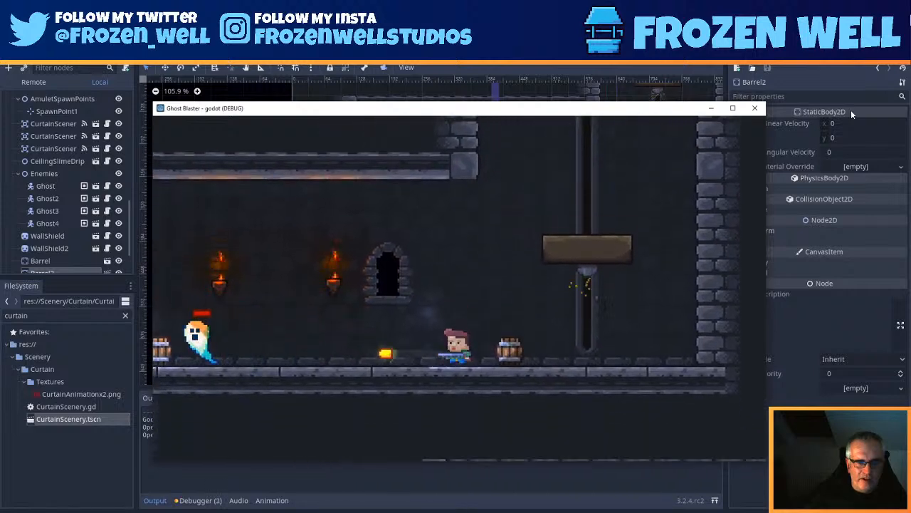
pyautogui.press('space')
pyautogui.press('space')
pyautogui.press('space')
pyautogui.press('Left')
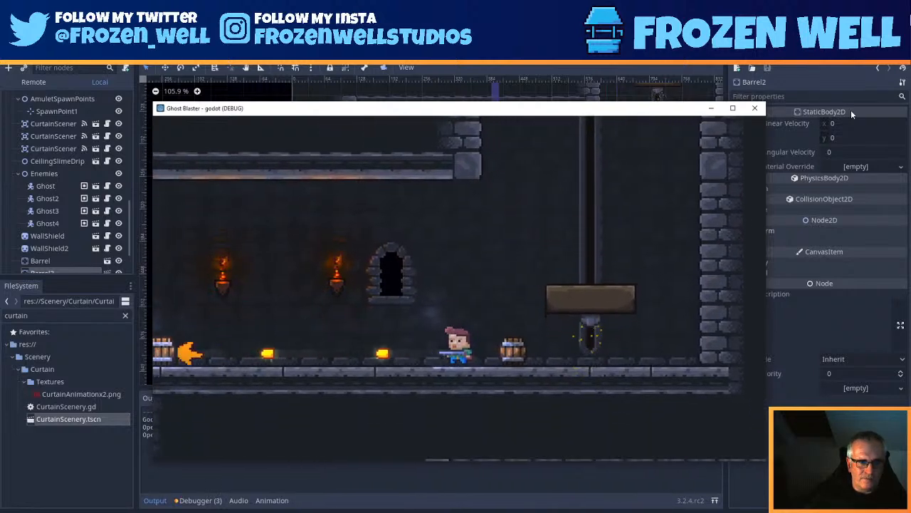
# Step: Playtest crossing the chamber over the new barrel and riding the left lift platform down to the lower floor
pyautogui.press('Left')
pyautogui.press('space')
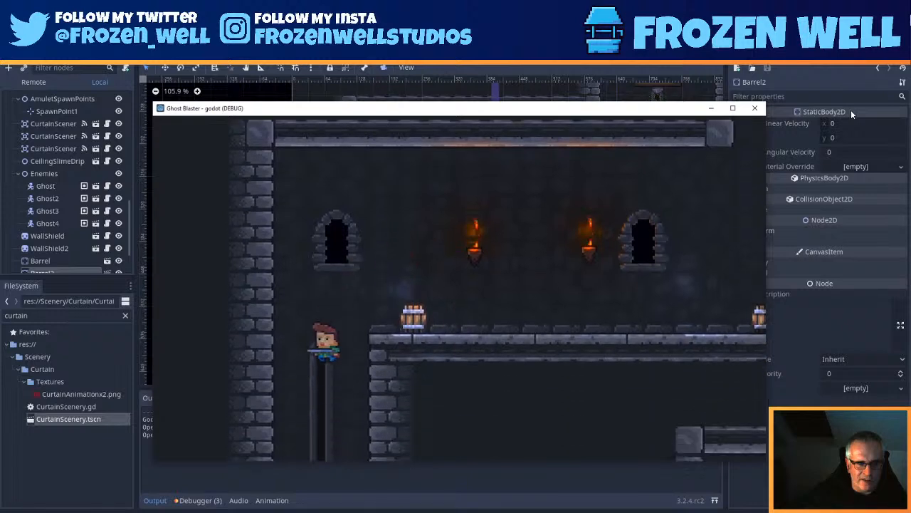
pyautogui.press('Right')
pyautogui.press('Left')
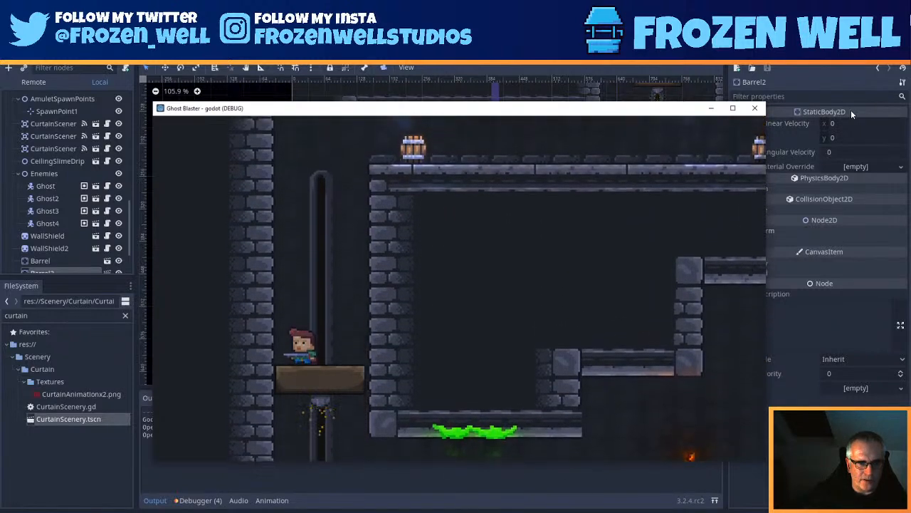
pyautogui.press('Right')
pyautogui.press('Left')
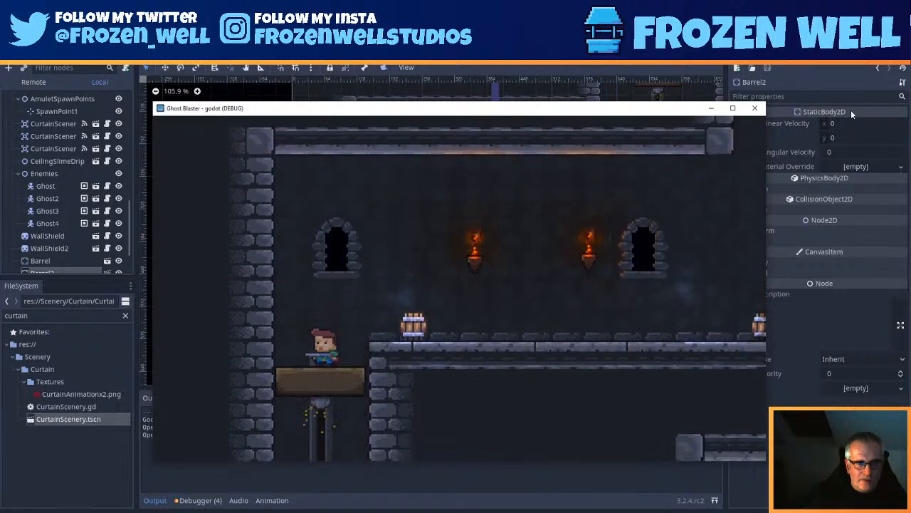
pyautogui.press('Right')
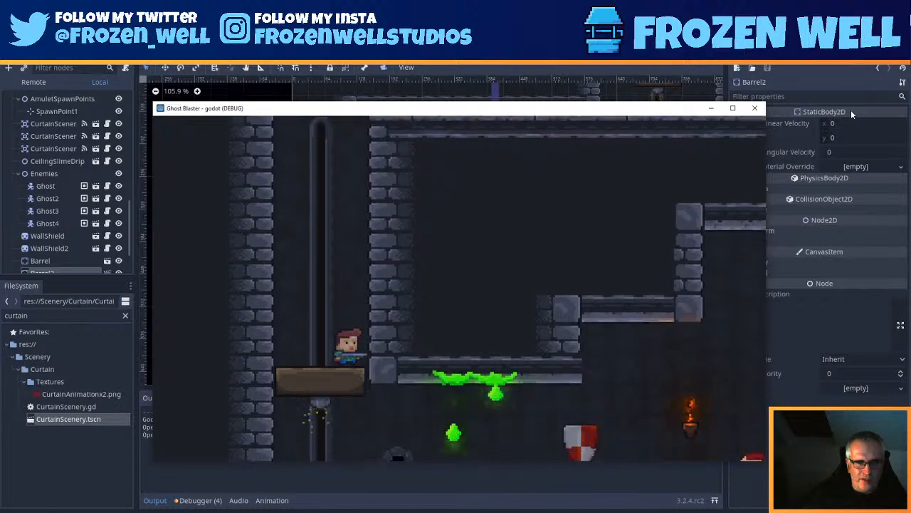
pyautogui.press('Right')
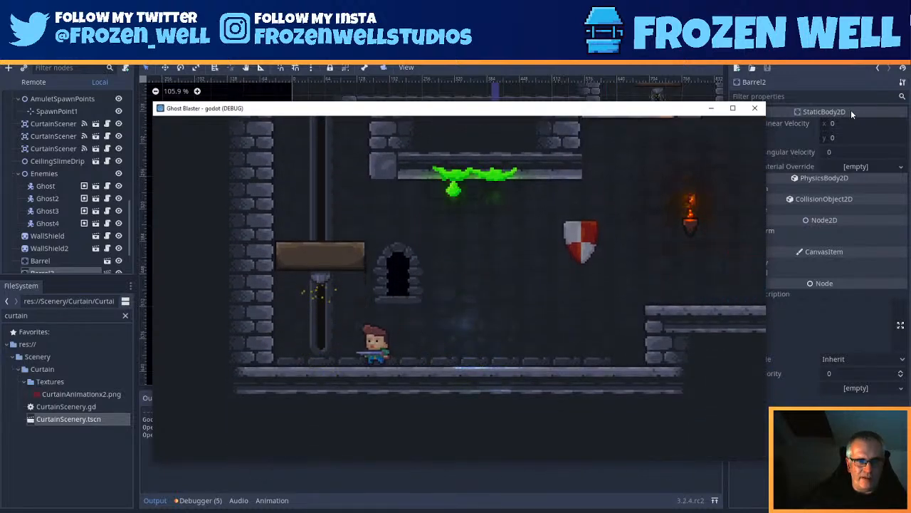
# Step: Playtest running past the slime drip, jumping onto the first ledge and shooting the ghost by the curtain
pyautogui.press('Right')
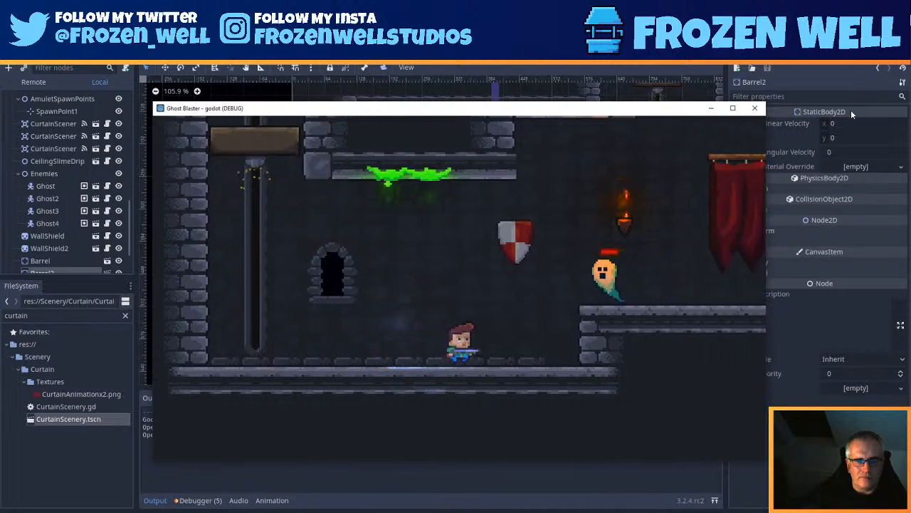
pyautogui.press('Right')
pyautogui.press('Up')
pyautogui.press('space')
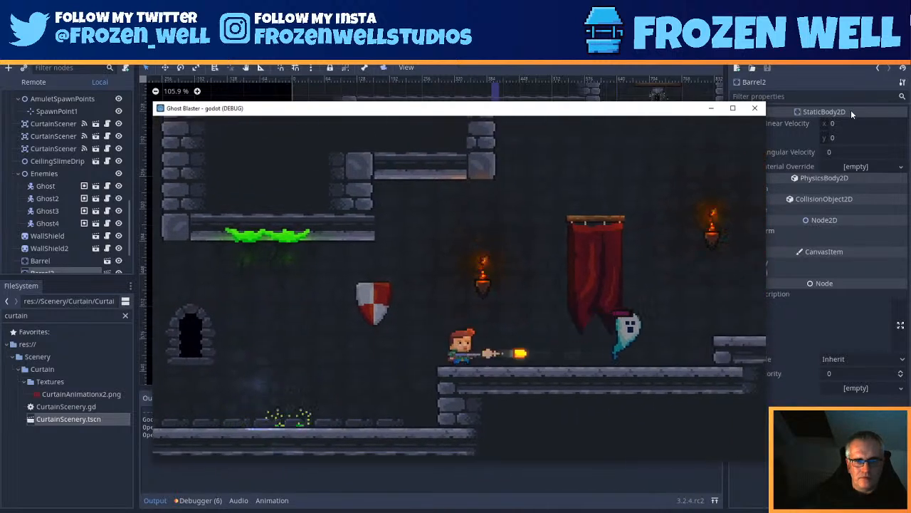
pyautogui.press('Right')
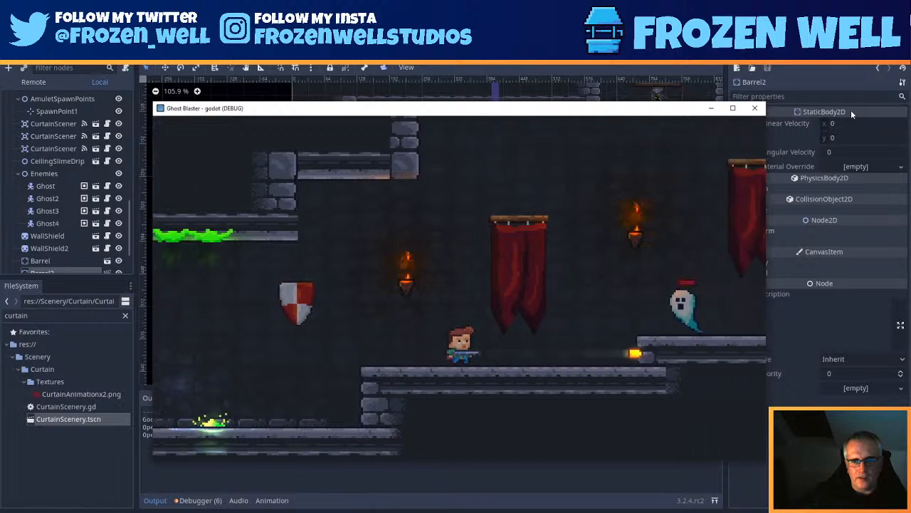
# Step: Playtest climbing the stepped ledges past the curtains while shooting the second ghost
pyautogui.press('Right')
pyautogui.press('space')
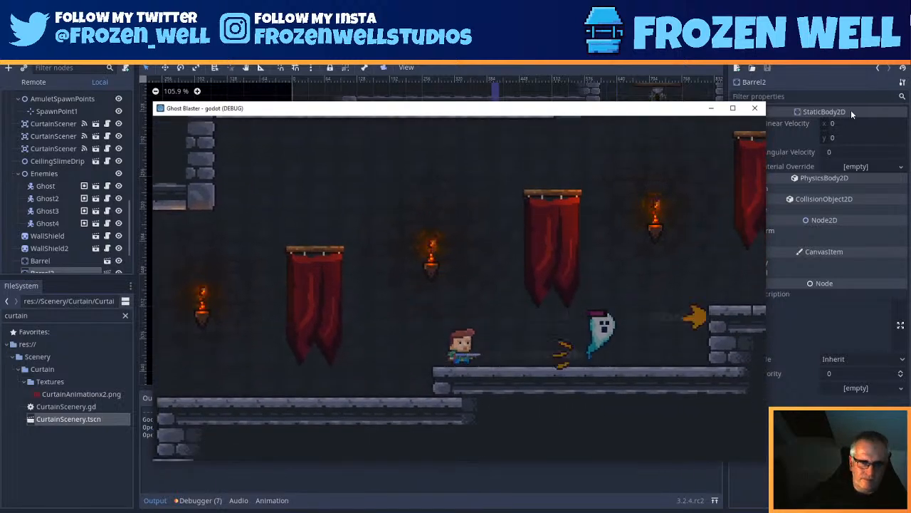
pyautogui.press('Right')
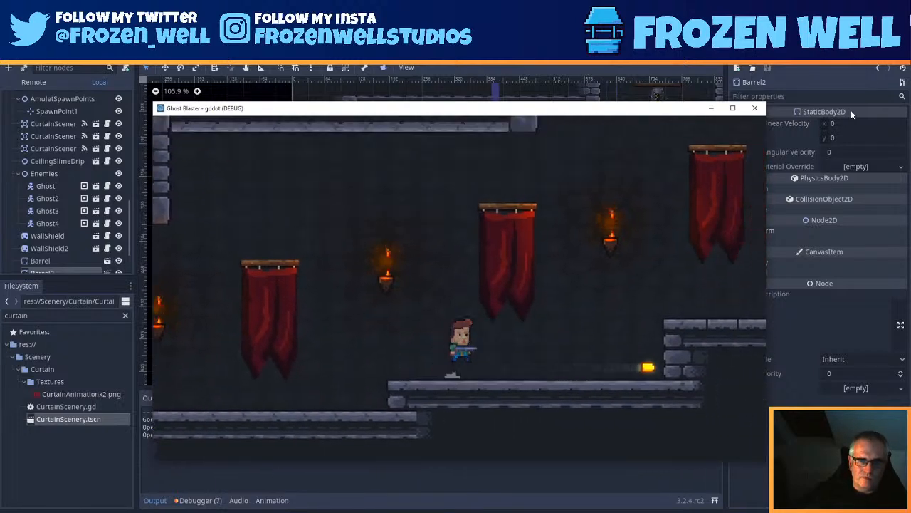
pyautogui.press('Right')
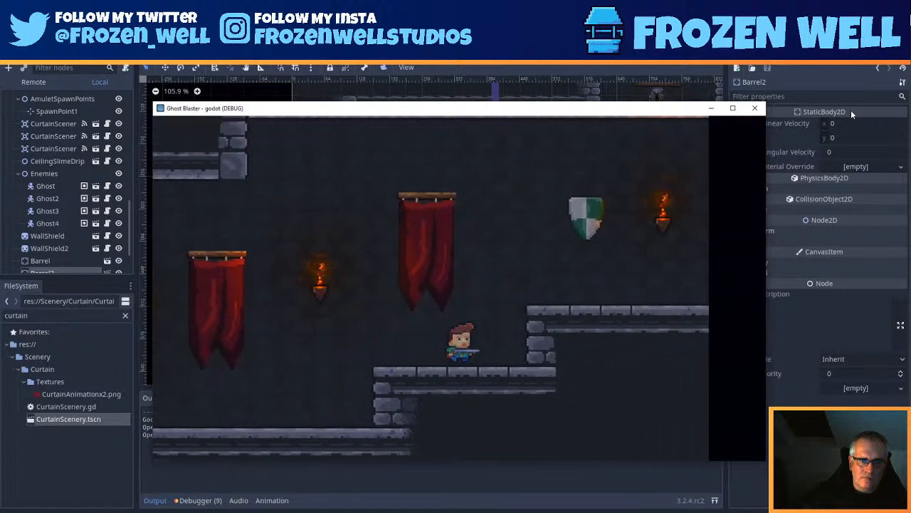
# Step: Walk back and forth along the ledges to review the curtain heights, then close the game
pyautogui.press('Left')
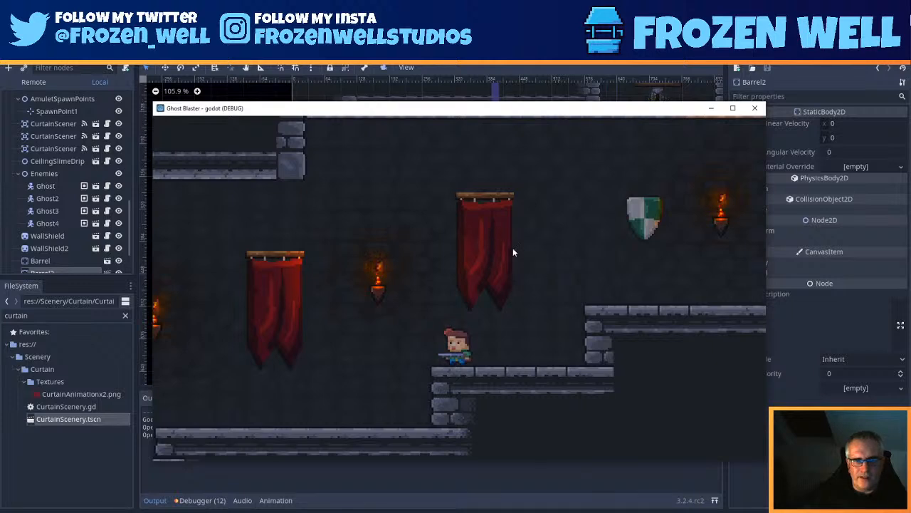
pyautogui.press('Right')
pyautogui.press('space')
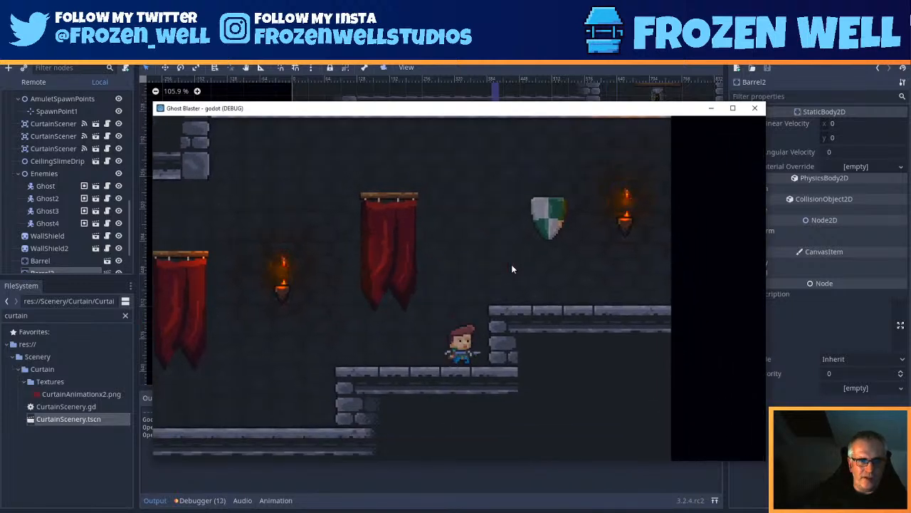
pyautogui.press('Left')
pyautogui.press('Left')
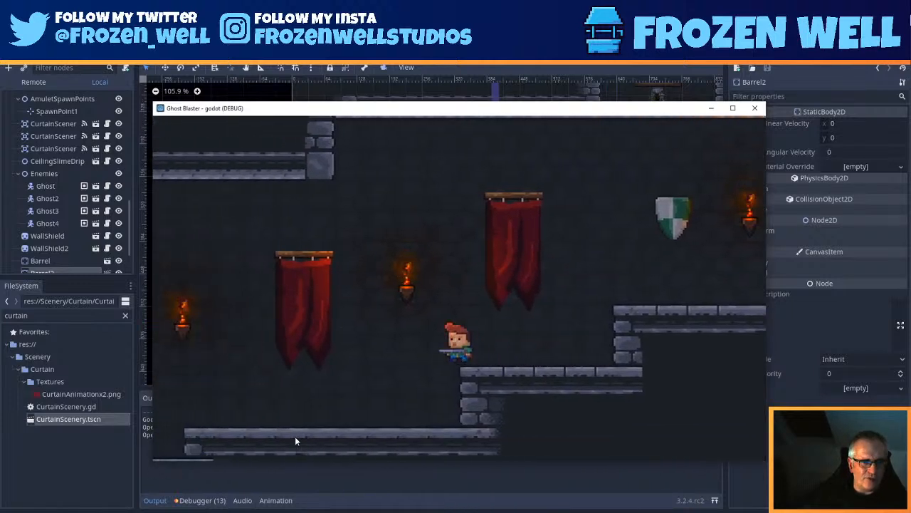
pyautogui.press('Right')
pyautogui.press('Left')
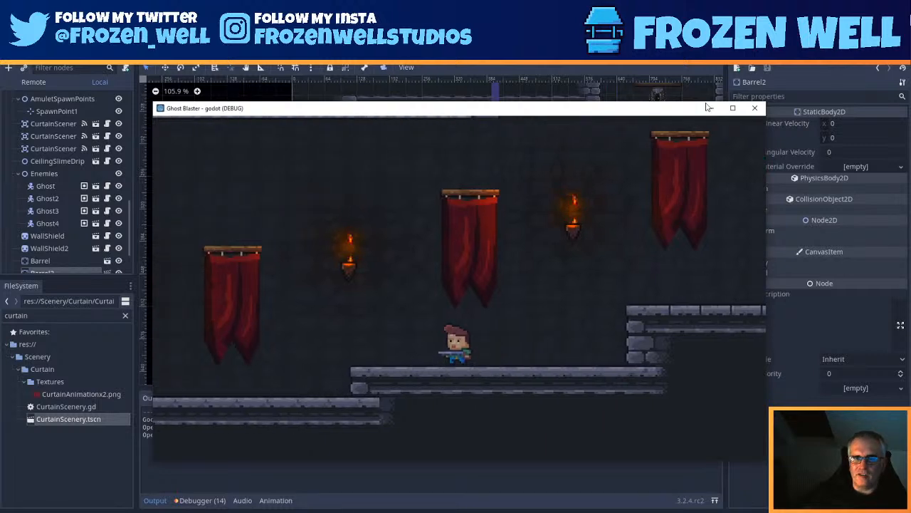
pyautogui.click(754, 108)
# Step: Try lowering the first curtain above the lowest ledge to about (679, 656)
pyautogui.moveTo(655, 289); pyautogui.dragTo(547, 171, button='middle')
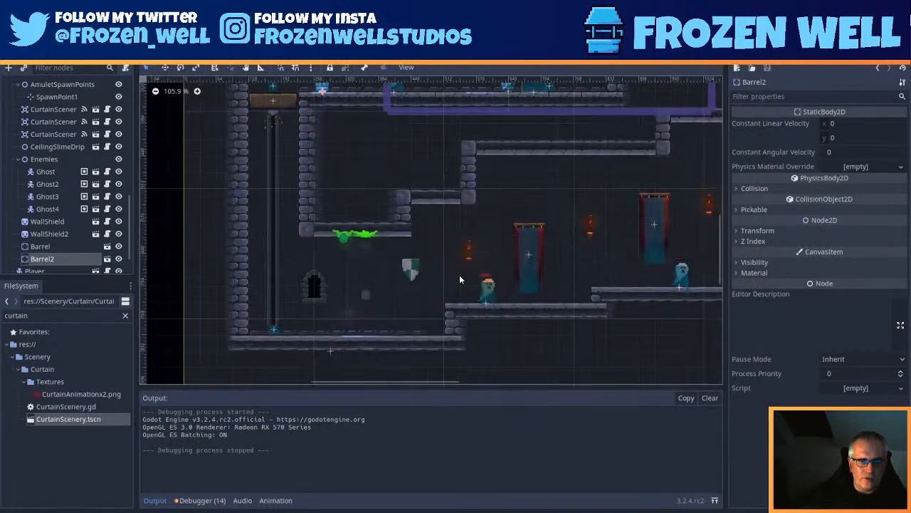
pyautogui.click(527, 256)
pyautogui.press('Down')
pyautogui.press('Down')
pyautogui.press('Down')
pyautogui.press('Down')
pyautogui.press('Down')
pyautogui.press('Down')
pyautogui.press('Down')
pyautogui.press('Down')
pyautogui.press('Down')
pyautogui.press('Down')
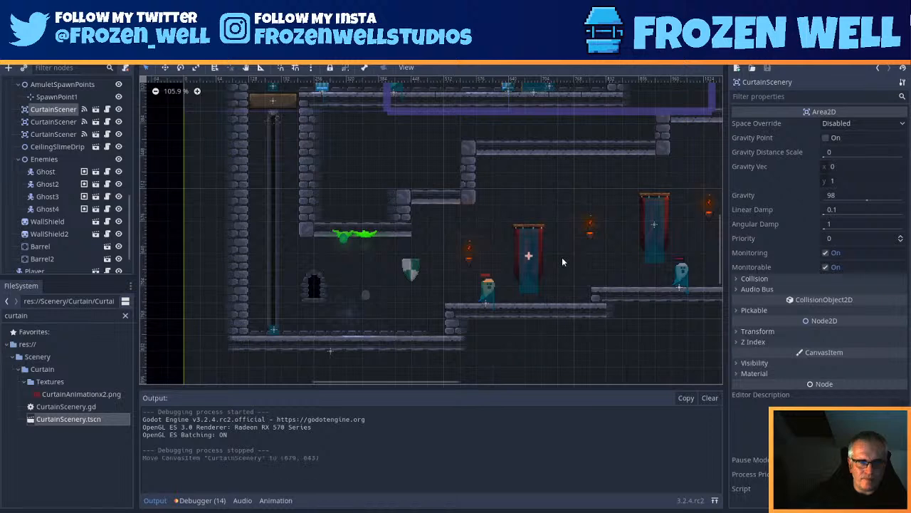
pyautogui.press('Down')
pyautogui.press('Down')
pyautogui.press('Down')
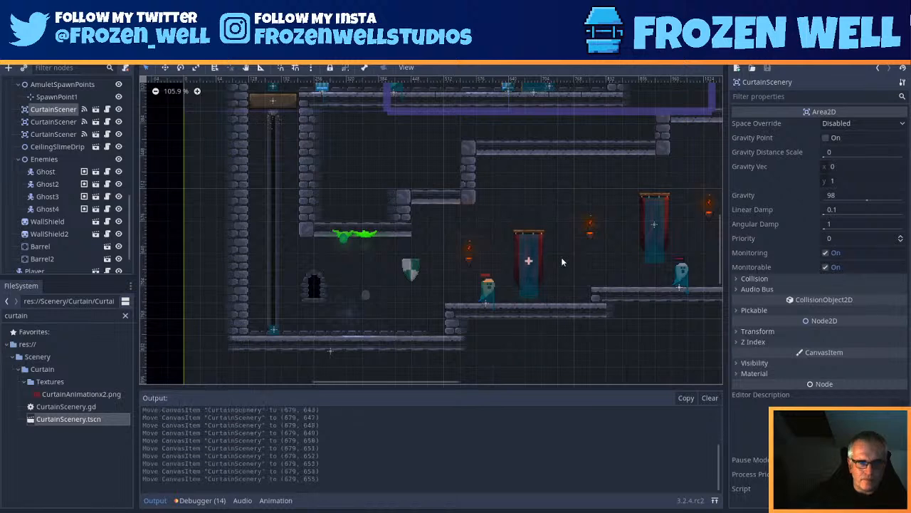
# Step: Lower the second curtain towards its ledge, to position (927, 610)
pyautogui.click(662, 222)
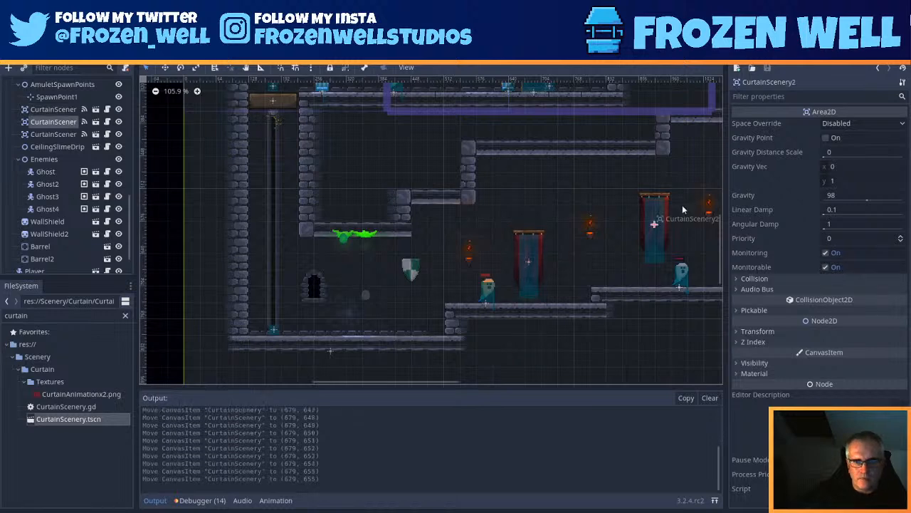
pyautogui.press('Down')
pyautogui.press('Down')
pyautogui.press('Down')
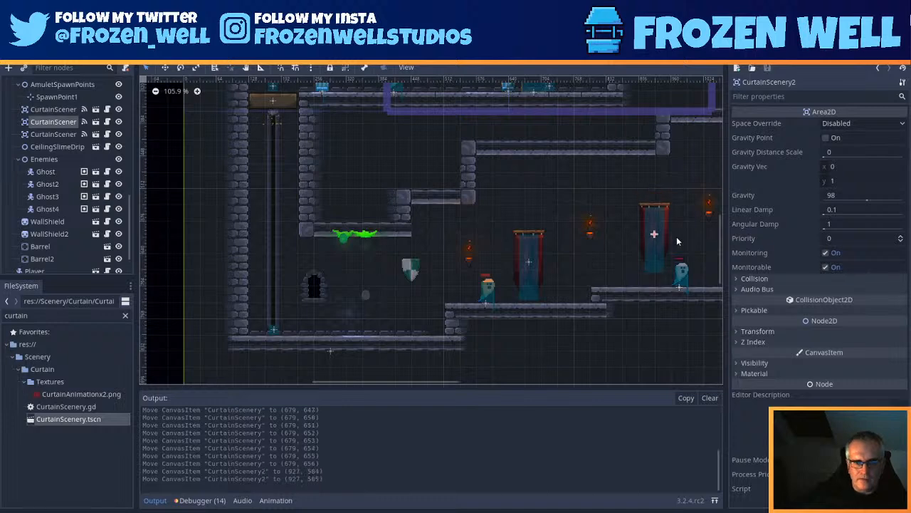
pyautogui.press('Down')
pyautogui.press('Down')
pyautogui.press('Up')
pyautogui.press('Up')
pyautogui.press('Up')
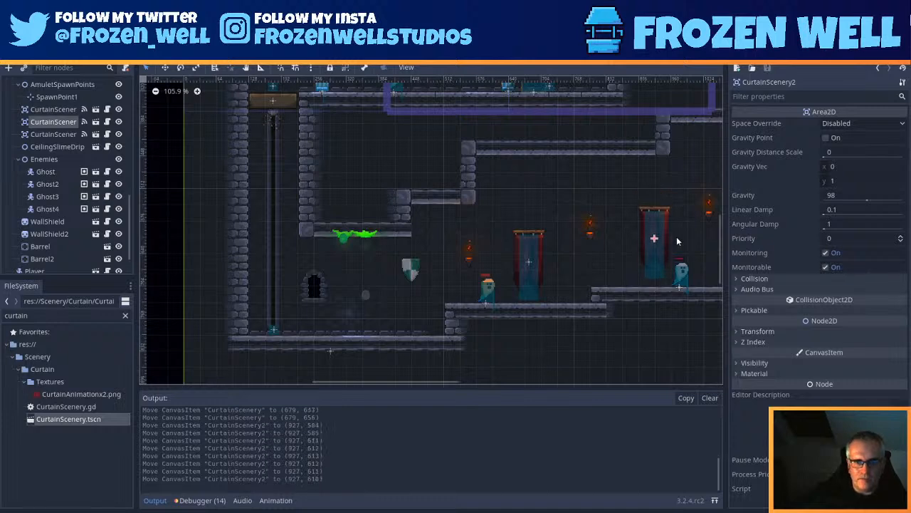
# Step: Raise the first curtain above the lowest ledge to position (679, 628)
pyautogui.click(527, 245)
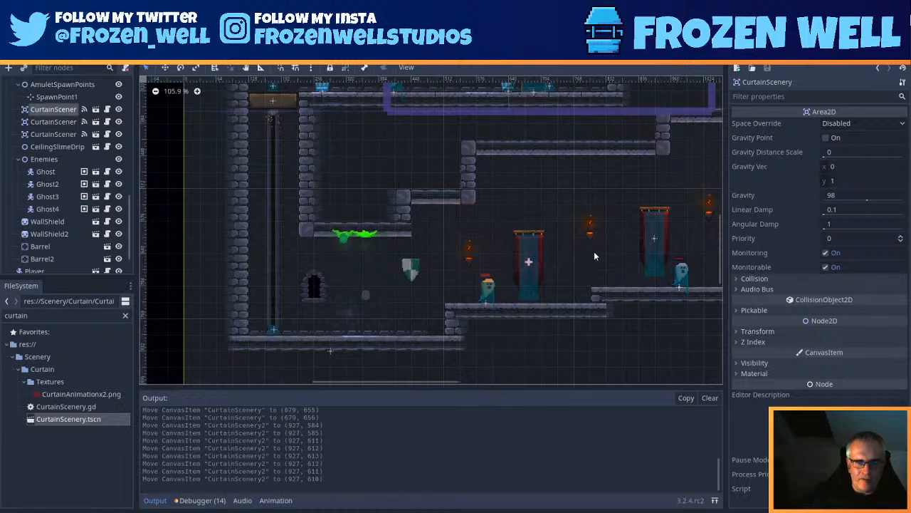
pyautogui.press('Up')
pyautogui.press('Up')
pyautogui.press('Up')
pyautogui.press('Up')
pyautogui.press('Up')
pyautogui.press('Up')
pyautogui.press('Up')
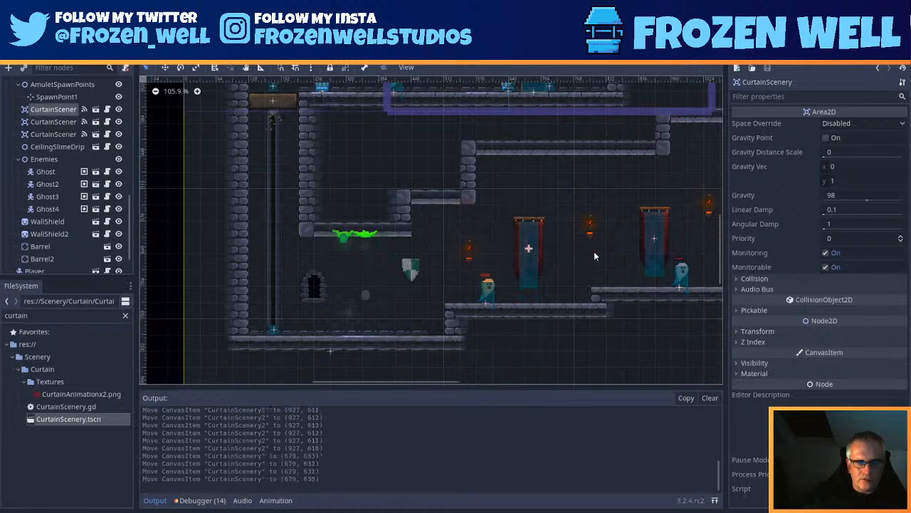
pyautogui.press('Up')
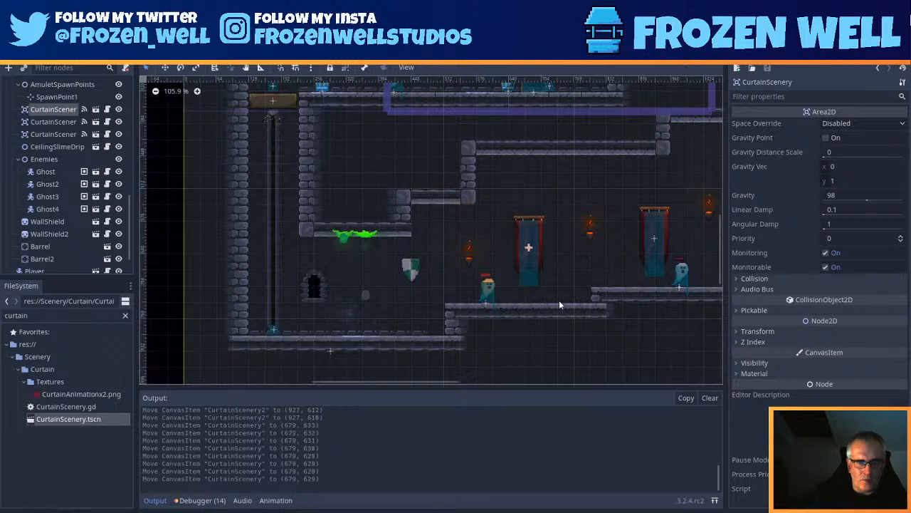
# Step: Shift the third curtain, above the second-highest ledge, horizontally away from the neighbouring torch to position (1166, 523)
pyautogui.scroll(3, 559, 299)
pyautogui.moveTo(648, 263); pyautogui.dragTo(358, 308, button='middle')
pyautogui.click(490, 222)
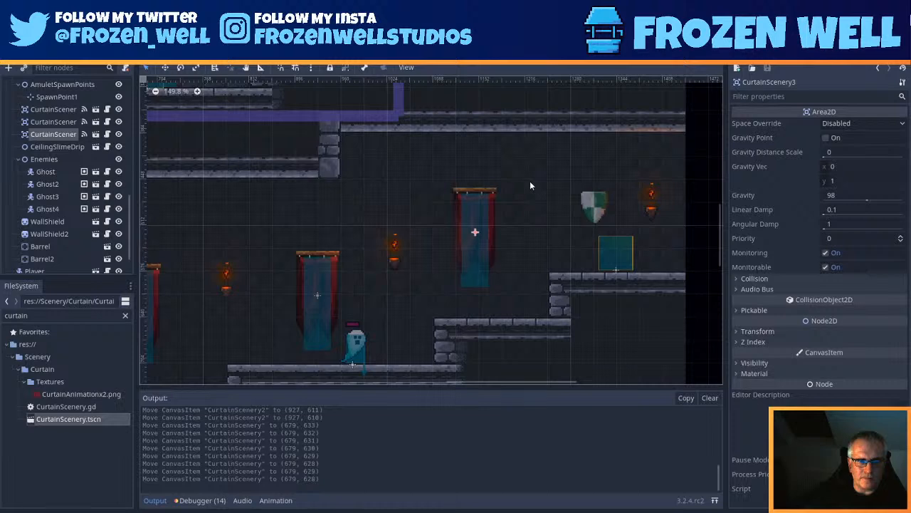
pyautogui.press('Right')
pyautogui.press('Right')
pyautogui.press('Right')
pyautogui.press('Right')
pyautogui.press('Right')
pyautogui.press('Right')
pyautogui.press('Right')
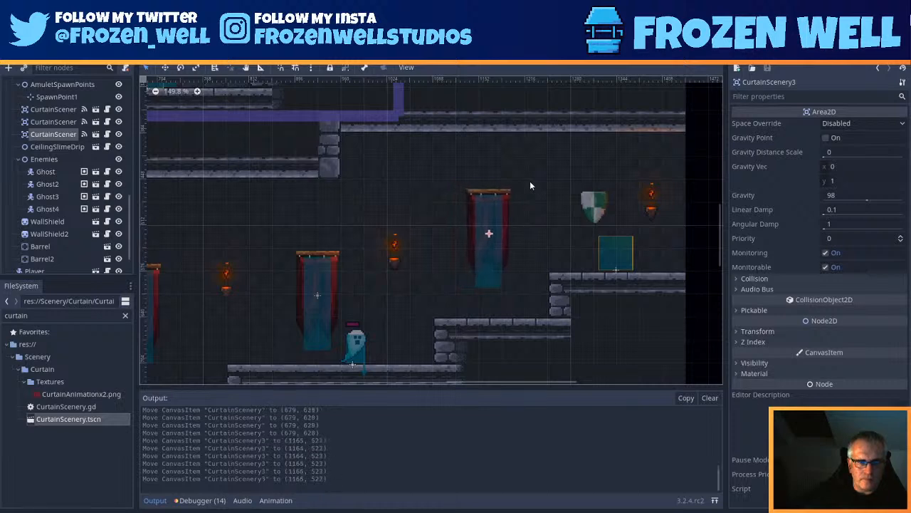
# Step: Lower the third curtain to position (1166, 531) and save the scene
pyautogui.press('Down')
pyautogui.press('Down')
pyautogui.press('Down')
pyautogui.press('Down')
pyautogui.press('Down')
pyautogui.press('Down')
pyautogui.hotkey('ctrl', 's')
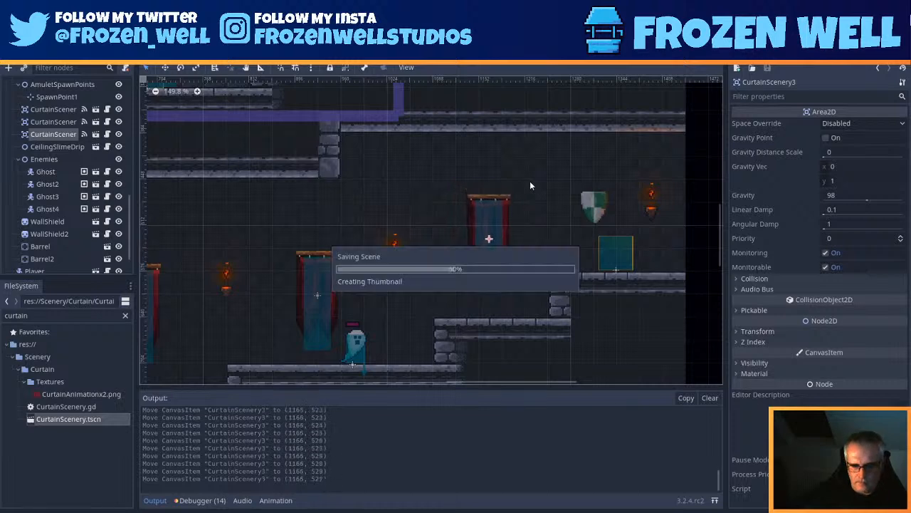
# Step: Move the player next to the second respawn zone, at position (1275, 567)
pyautogui.scroll(-5, 492, 161)
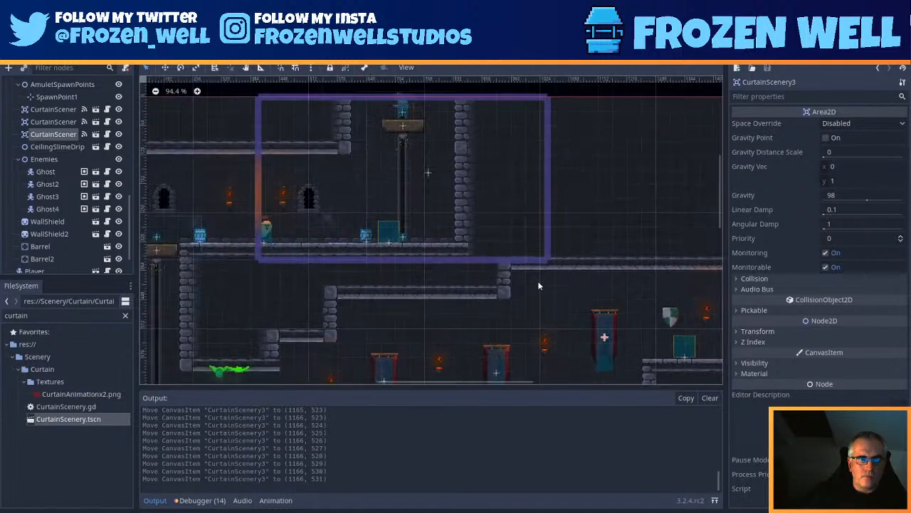
pyautogui.moveTo(538, 282); pyautogui.dragTo(537, 272, button='middle')
pyautogui.moveTo(403, 101); pyautogui.dragTo(652, 342)
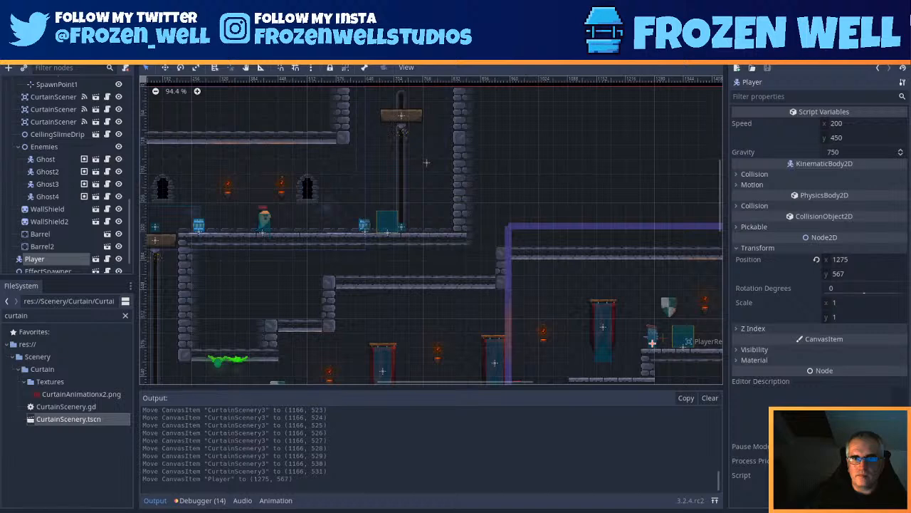
# Step: Run the game to check the third curtain while walking down the ledges, then close the game
pyautogui.press('F5')
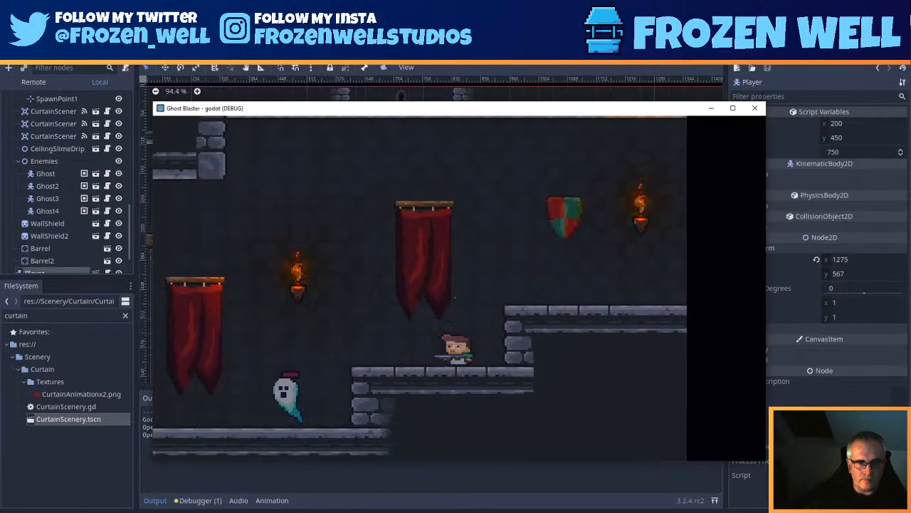
pyautogui.press('Left')
pyautogui.press('space')
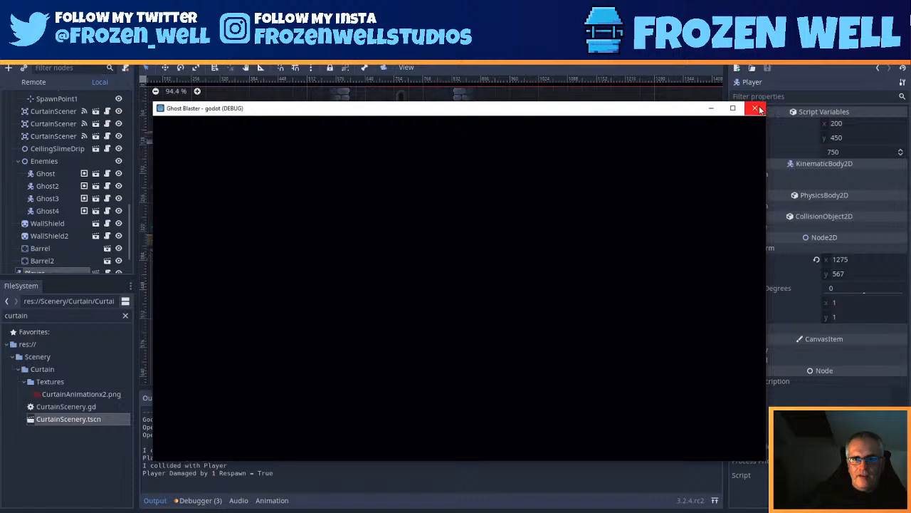
pyautogui.click(756, 108)
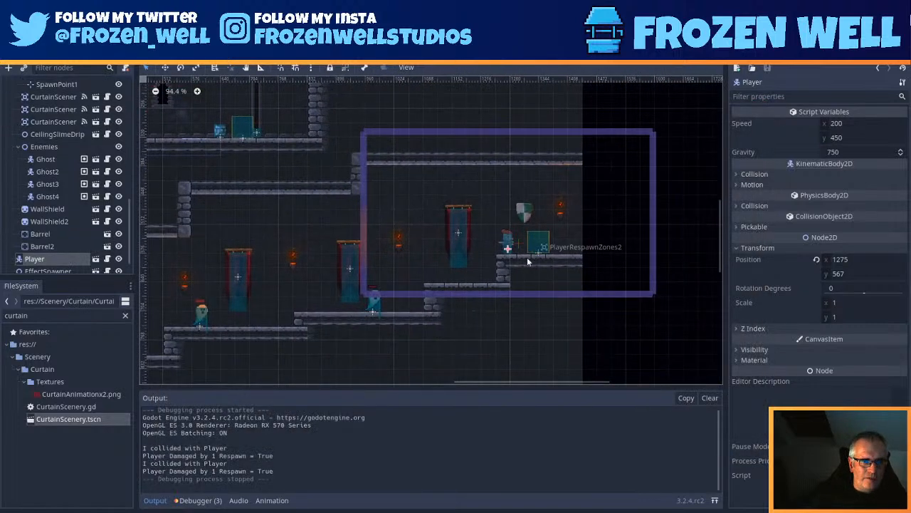
# Step: Move the player past the second respawn zone towards the room's open edge, to position (1400, 553)
pyautogui.scroll(-1, 253, 356)
pyautogui.moveTo(258, 336); pyautogui.dragTo(520, 356, button='middle')
pyautogui.scroll(-5, 398, 264)
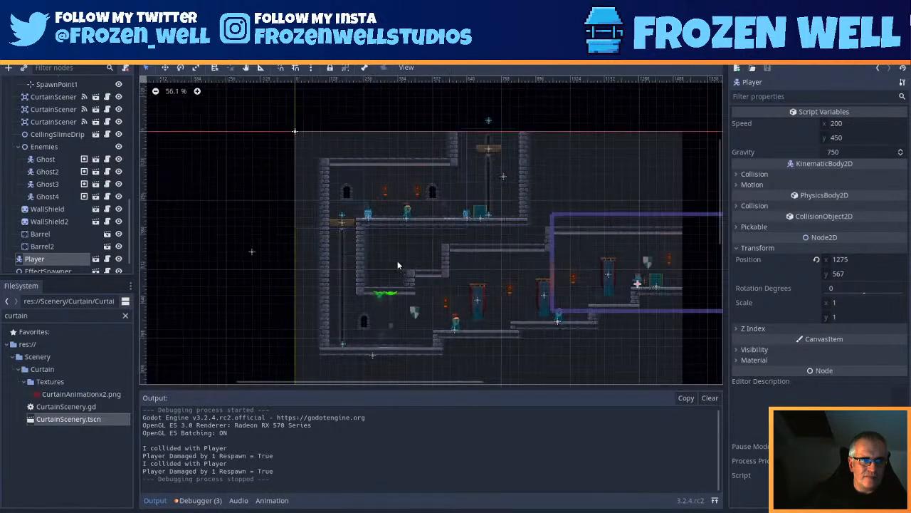
pyautogui.moveTo(630, 313); pyautogui.dragTo(501, 314, button='middle')
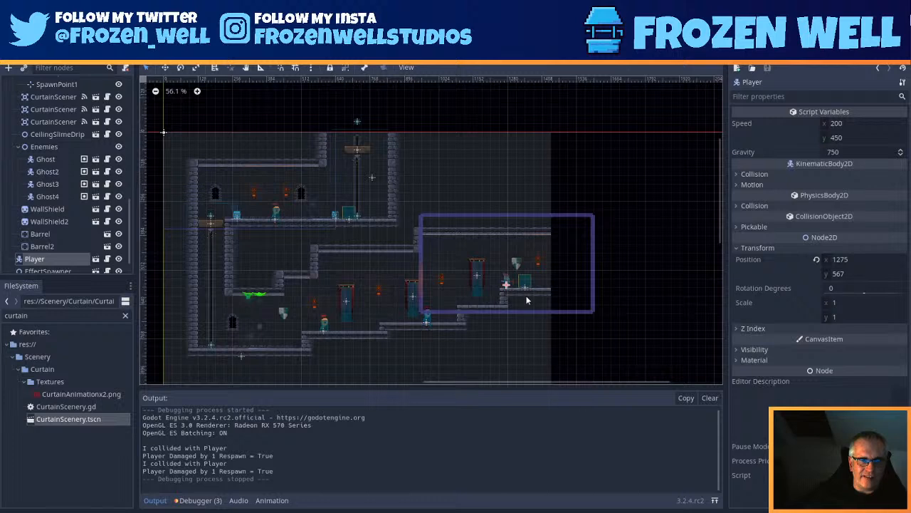
pyautogui.keyDown('alt'); pyautogui.rightClick(166, 135); pyautogui.keyUp('alt')
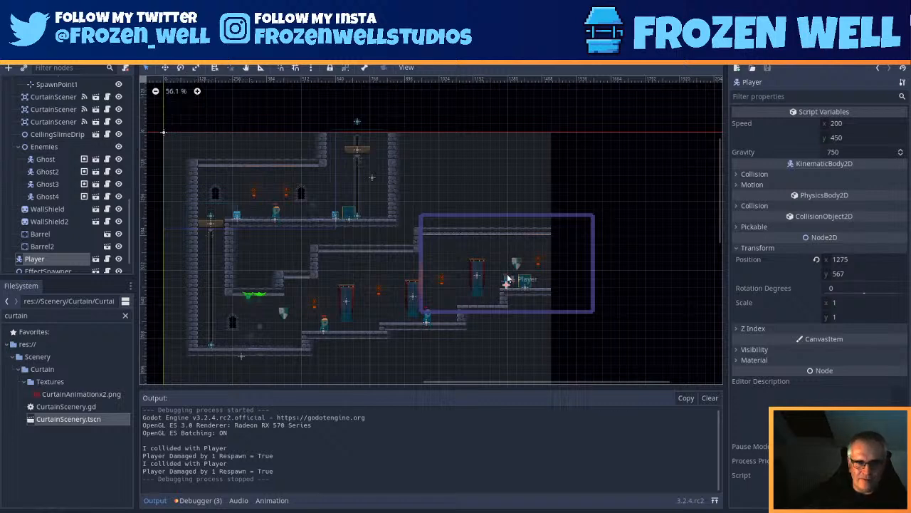
pyautogui.moveTo(507, 278); pyautogui.dragTo(541, 274)
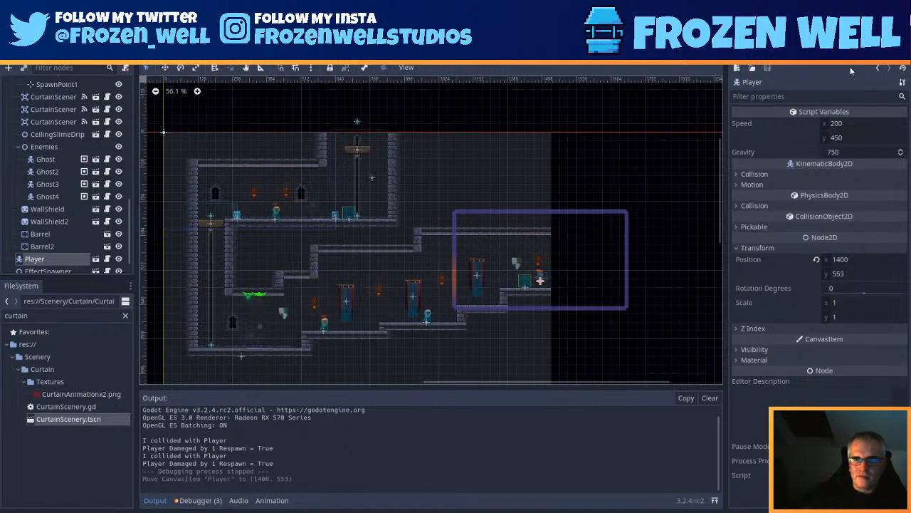
# Step: Playtest the descent past all three curtains, shooting at the ghosts on the ledges, and close the game
pyautogui.press('F5')
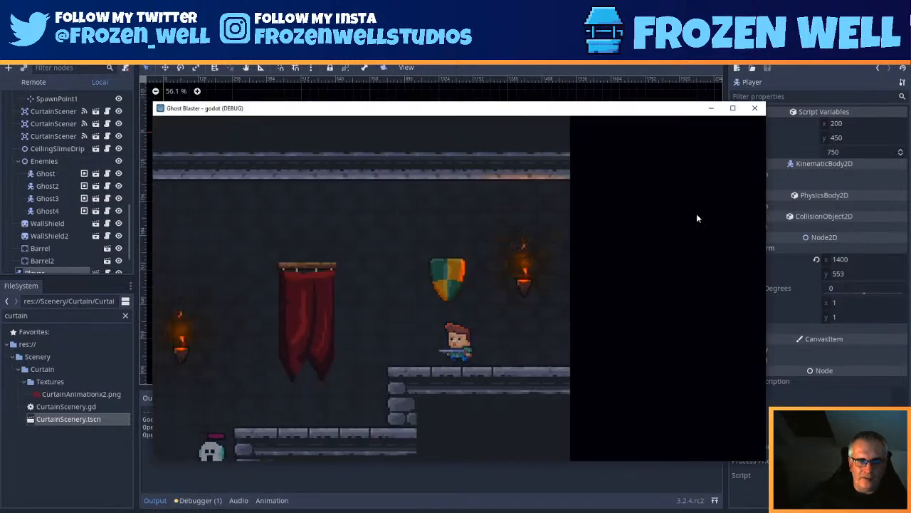
pyautogui.press('Left')
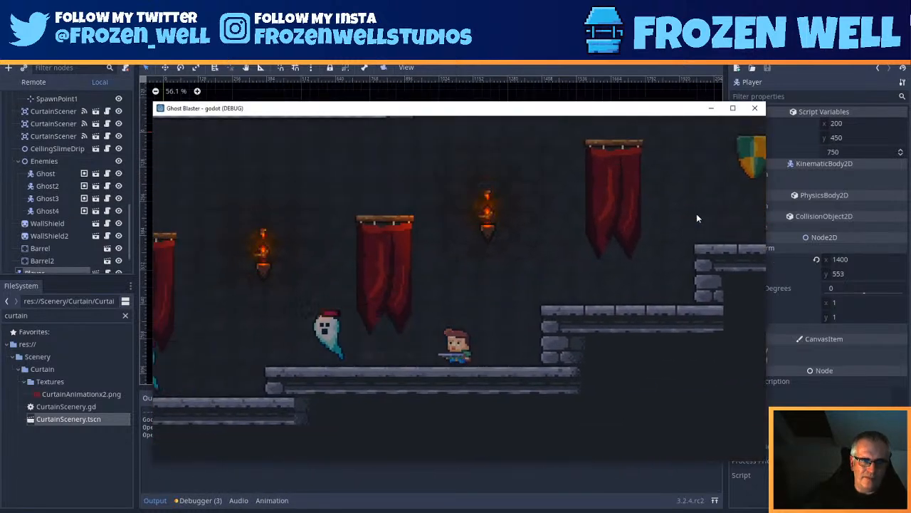
pyautogui.press('space')
pyautogui.press('Left')
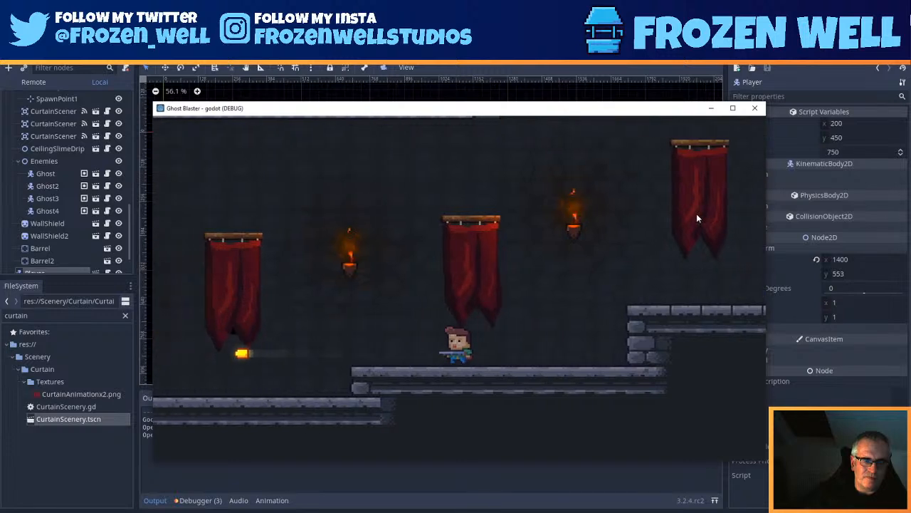
pyautogui.press('Left')
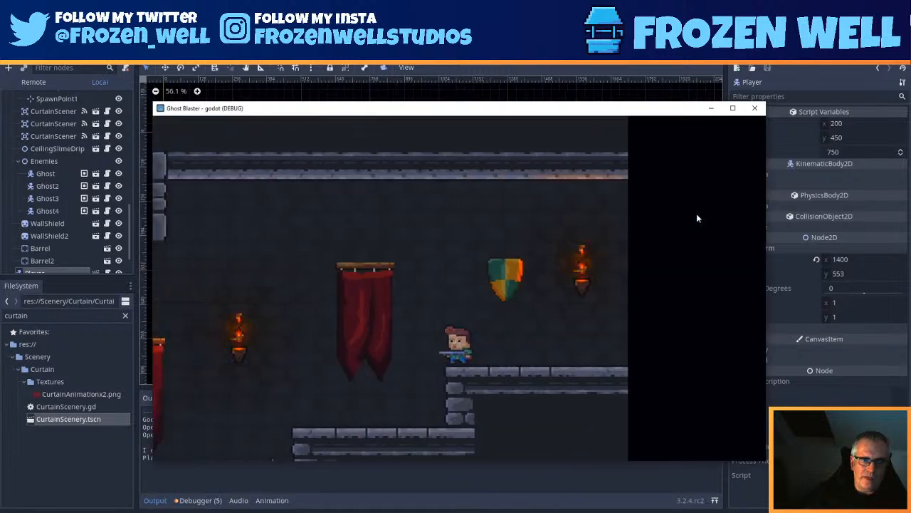
pyautogui.press('Left')
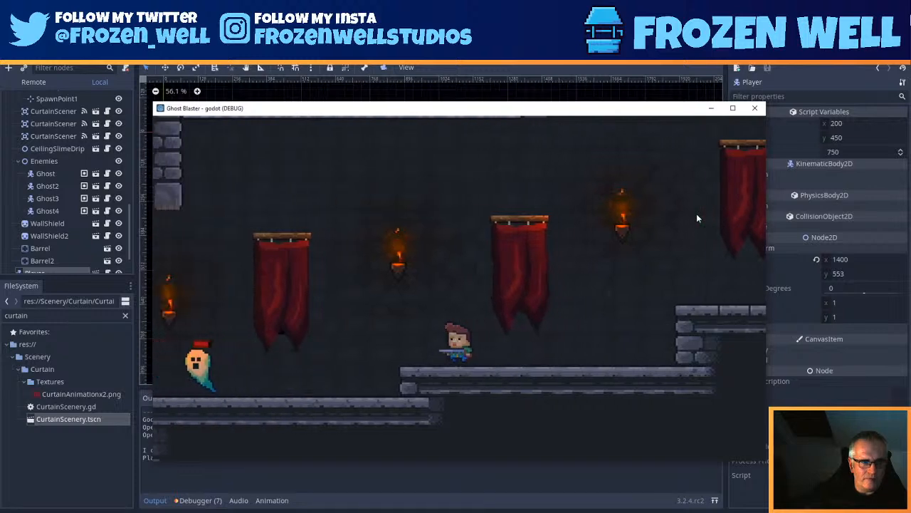
pyautogui.press('Left')
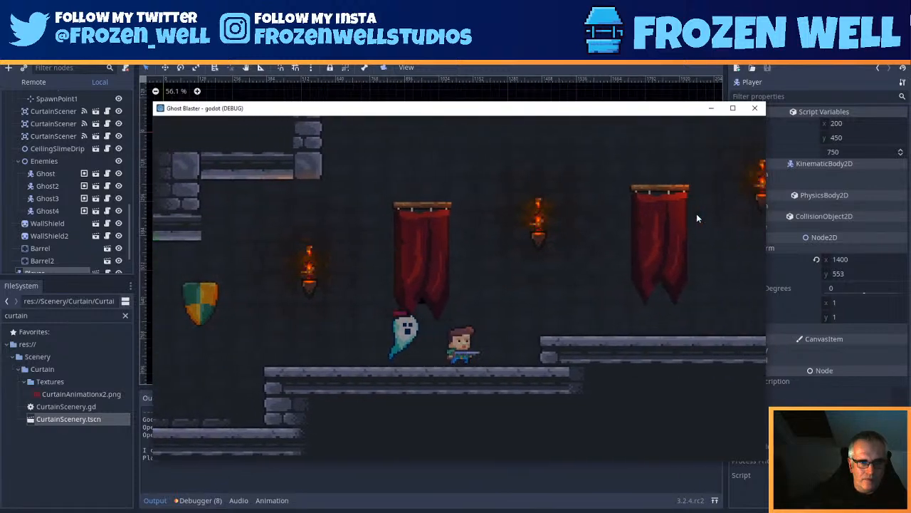
pyautogui.click(754, 108)
# Step: Move the first curtain aside to (624, 627) to inspect the background behind it, and undo the move
pyautogui.scroll(4, 363, 348)
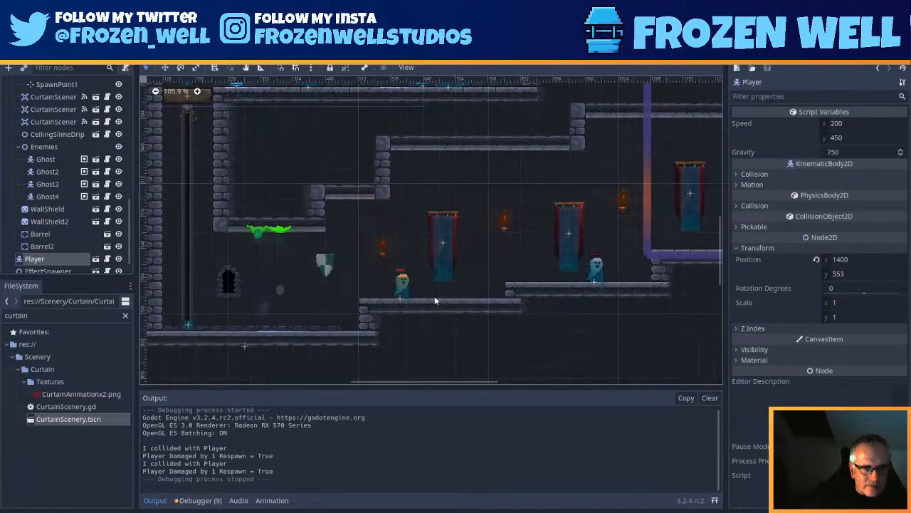
pyautogui.scroll(4, 439, 295)
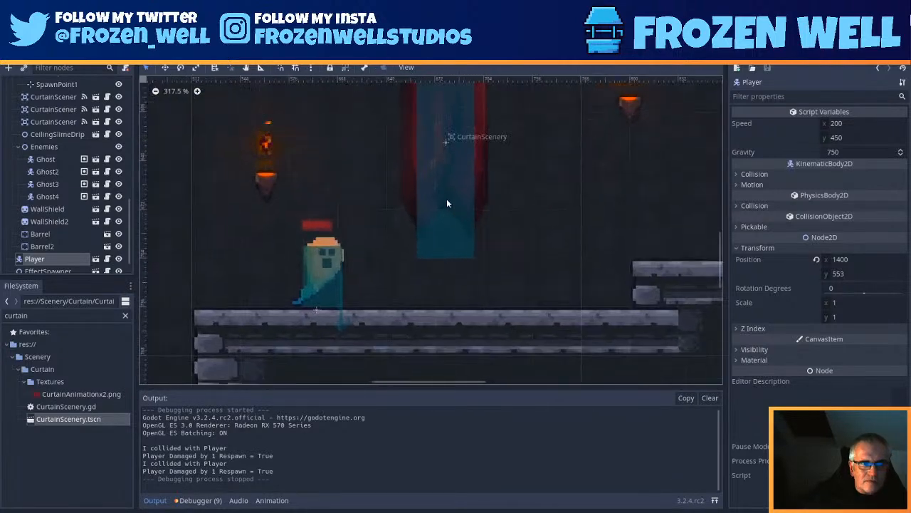
pyautogui.moveTo(448, 187); pyautogui.dragTo(364, 182)
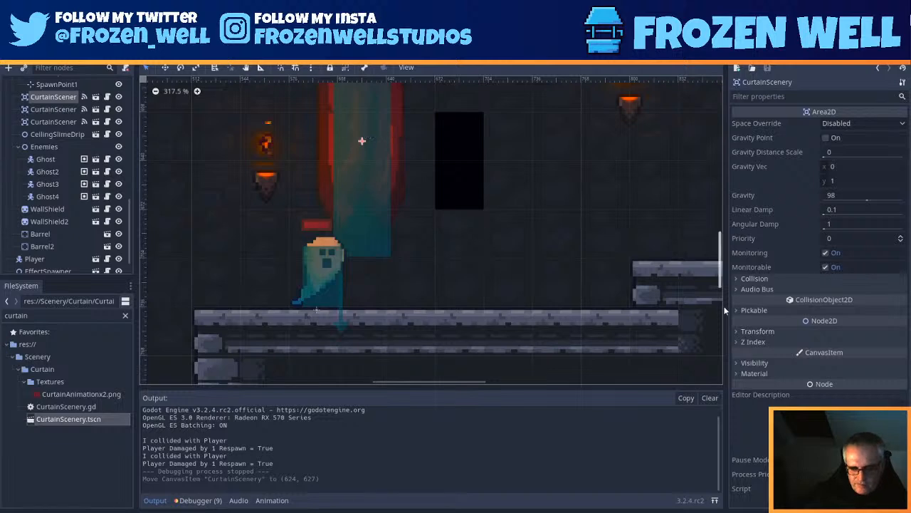
pyautogui.hotkey('ctrl', 'z')
# Step: Paint plain background tiles on TileMapBackground to fill the gap behind the first curtain, and save the scene
pyautogui.scroll(10, 50, 124)
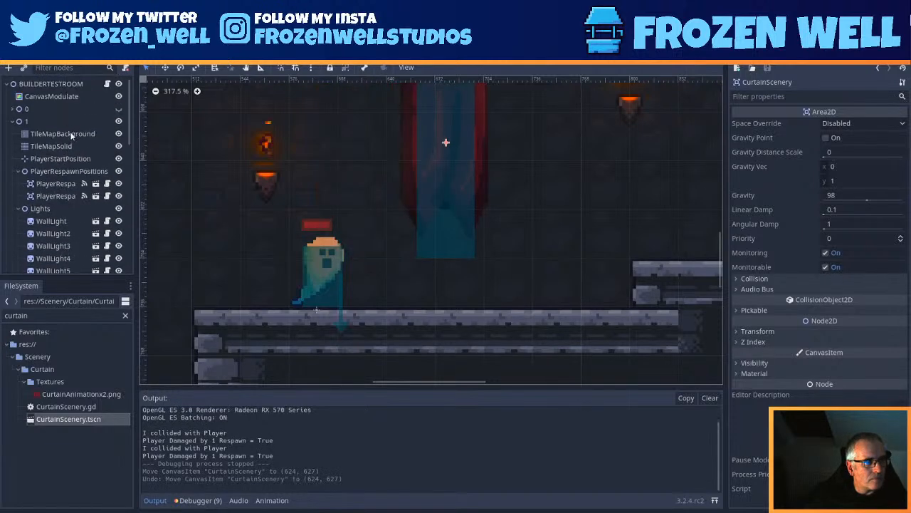
pyautogui.click(63, 134)
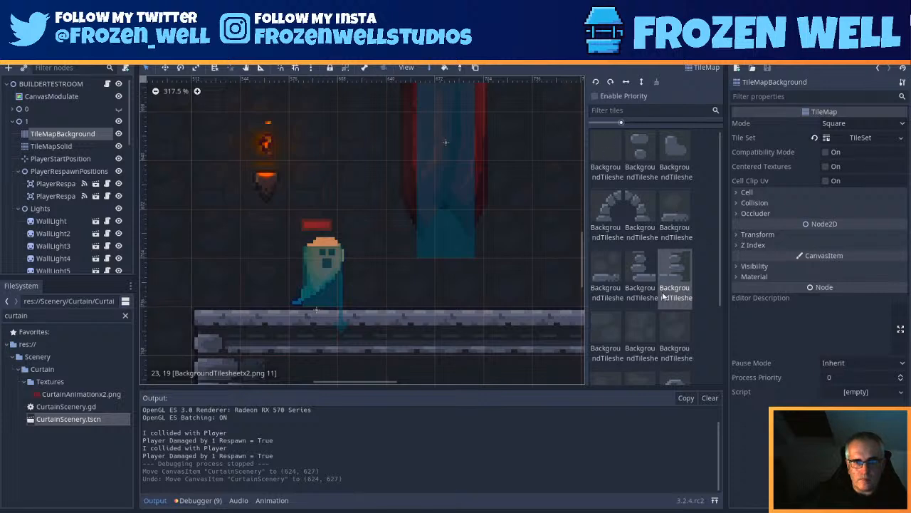
pyautogui.click(640, 331)
pyautogui.click(444, 194)
pyautogui.click(520, 186)
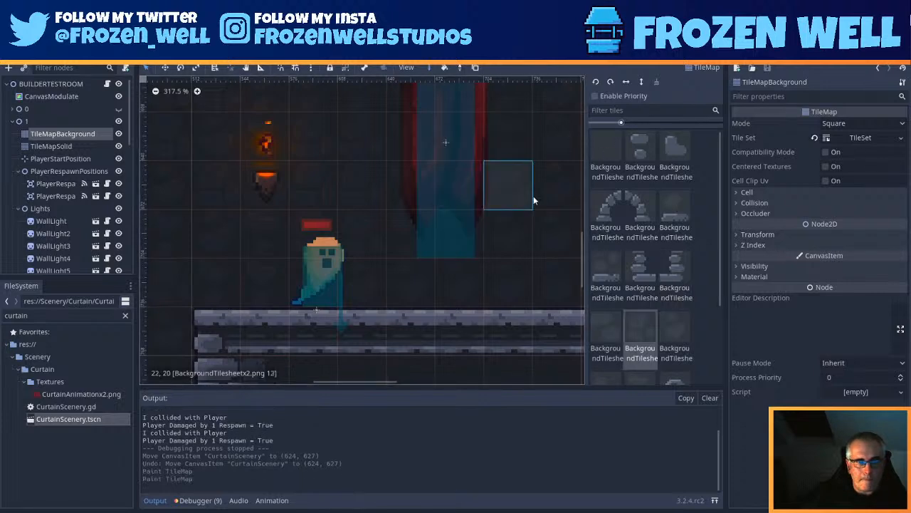
pyautogui.scroll(-4, 548, 242)
pyautogui.hotkey('ctrl', 's')
pyautogui.scroll(-6, 428, 249)
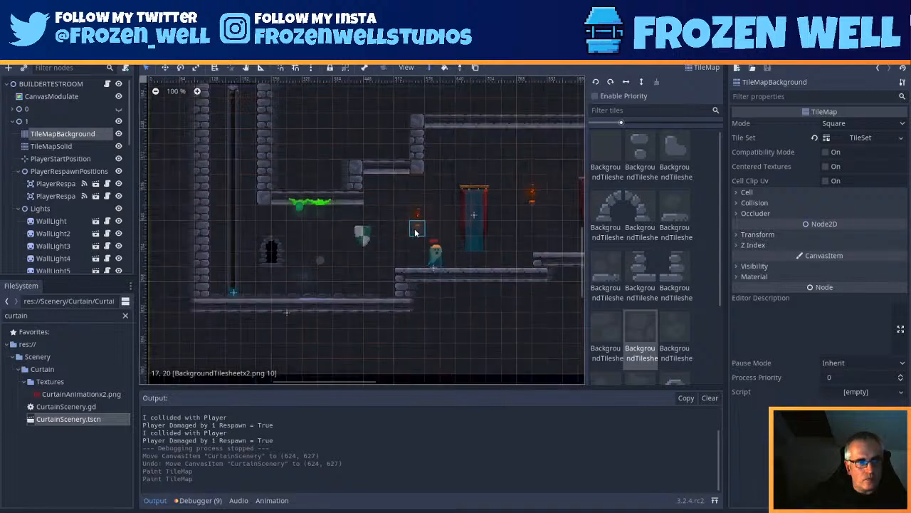
pyautogui.scroll(2, 373, 274)
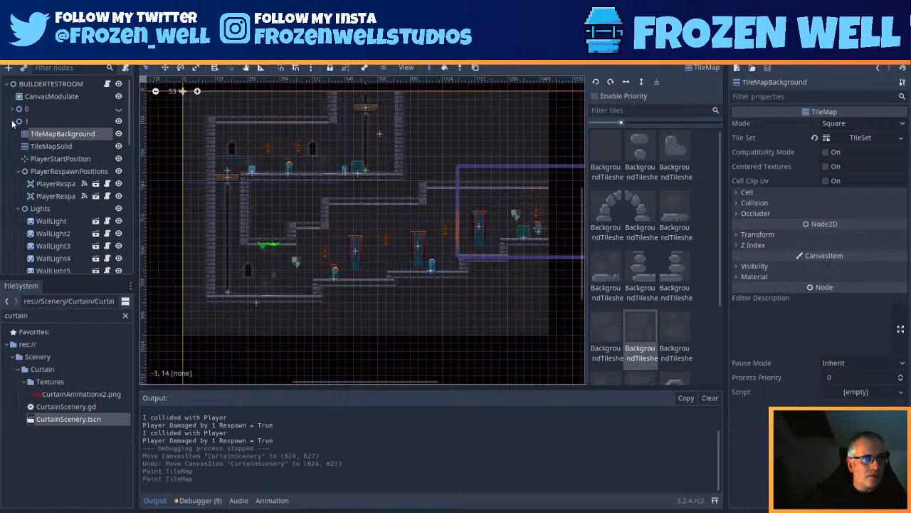
pyautogui.scroll(1, 423, 165)
pyautogui.scroll(-2, 355, 148)
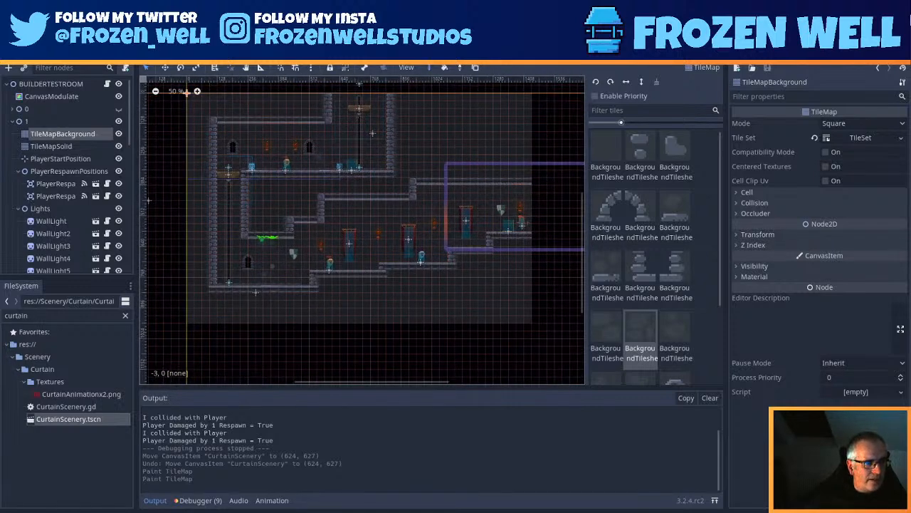
# Step: Clear the curtain file filter and open the RoomTR.tscn scene from The Rooms folder
pyautogui.doubleClick(60, 315)
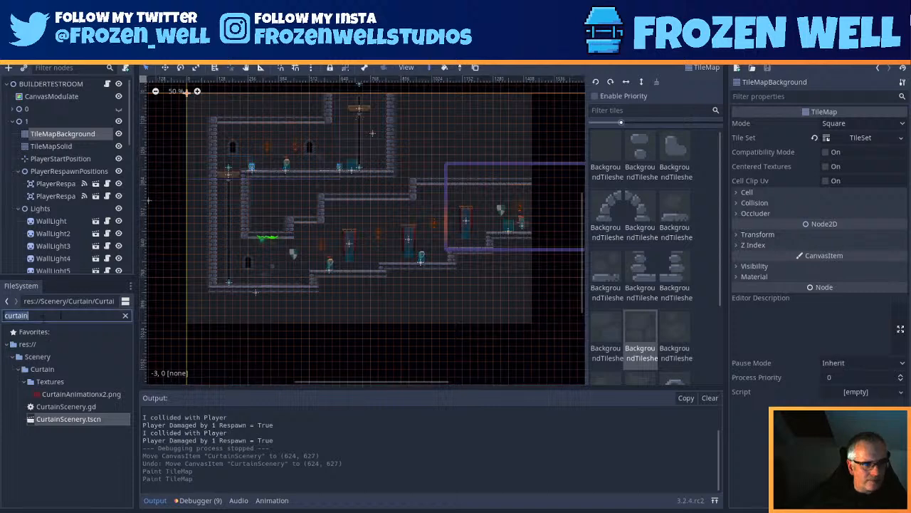
pyautogui.press('BackSpace')
pyautogui.scroll(-5, 76, 438)
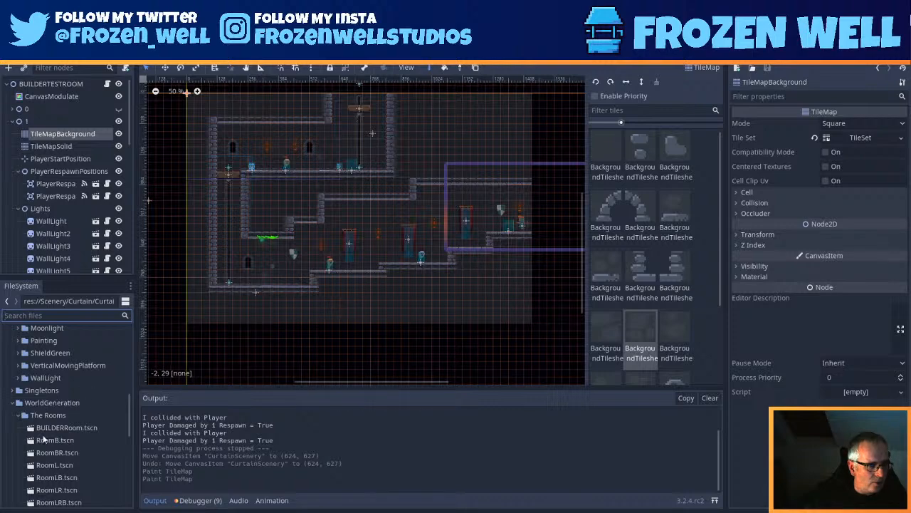
pyautogui.scroll(-5, 67, 430)
pyautogui.doubleClick(64, 449)
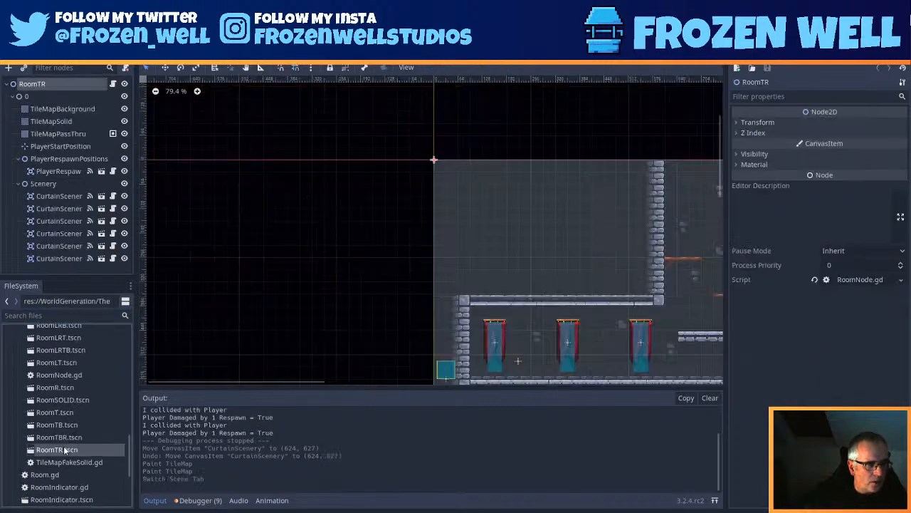
pyautogui.scroll(-4, 607, 285)
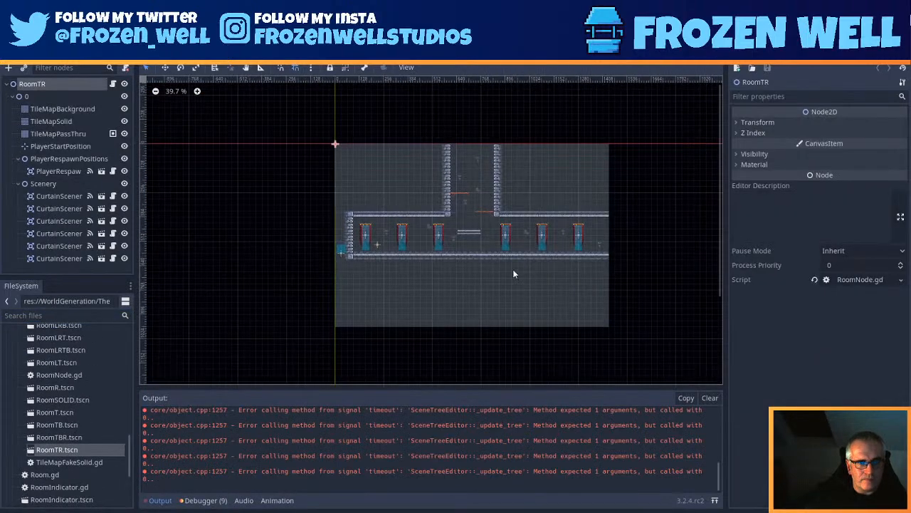
pyautogui.scroll(1, 512, 260)
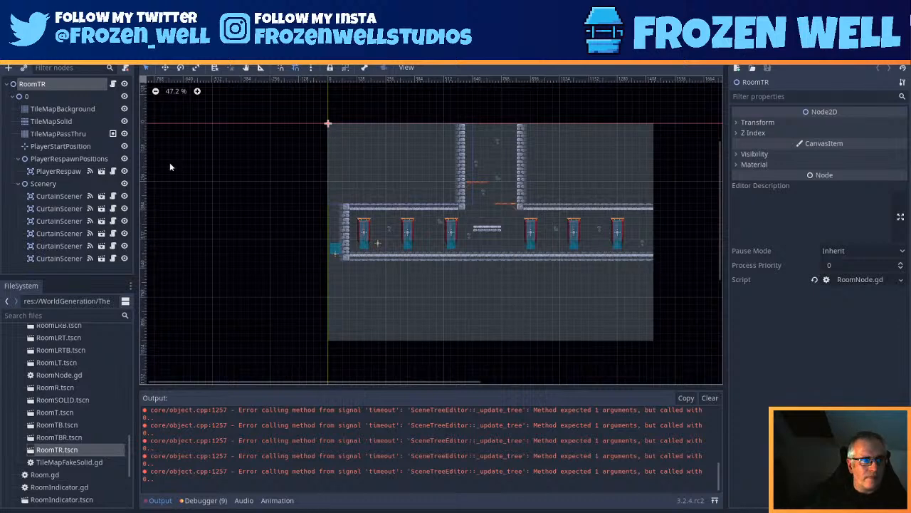
# Step: Merge node 1 with its whole branch from The Rooms/BUILDERRoom.tscn into the RoomTR root node
pyautogui.click(12, 98)
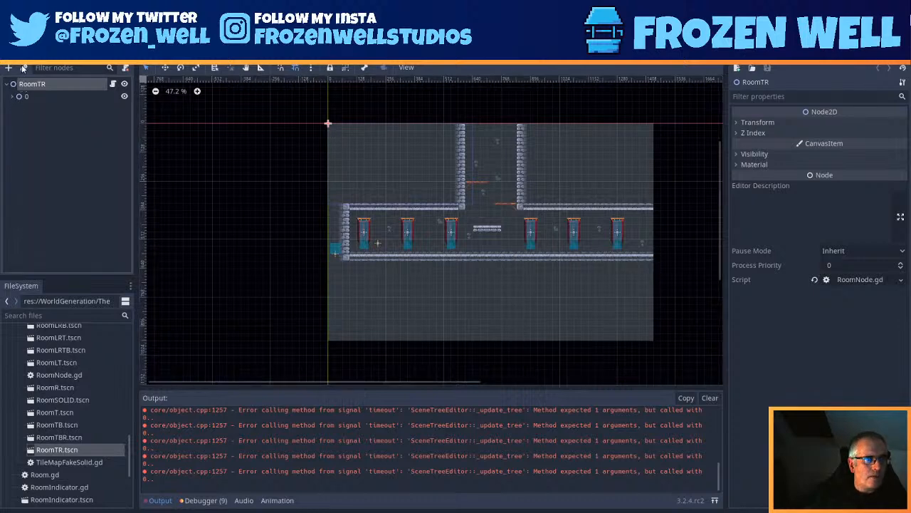
pyautogui.rightClick(27, 85)
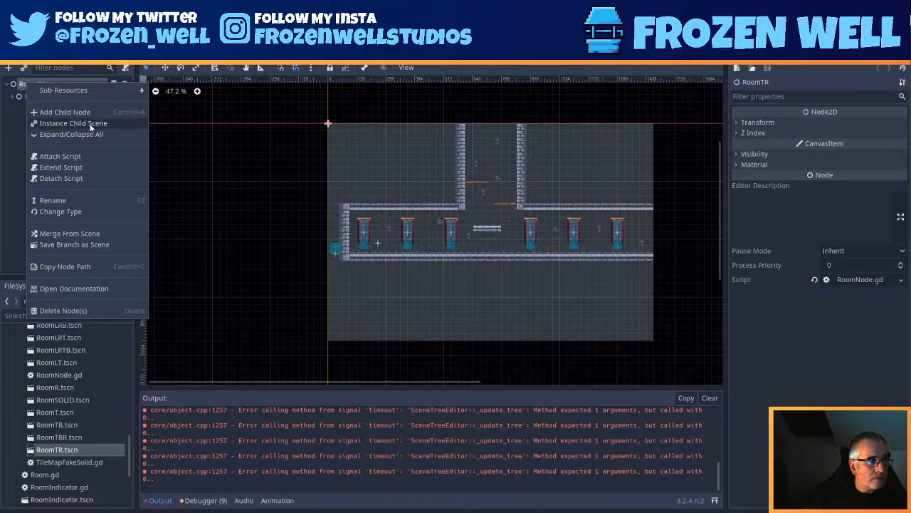
pyautogui.click(96, 233)
pyautogui.doubleClick(615, 146)
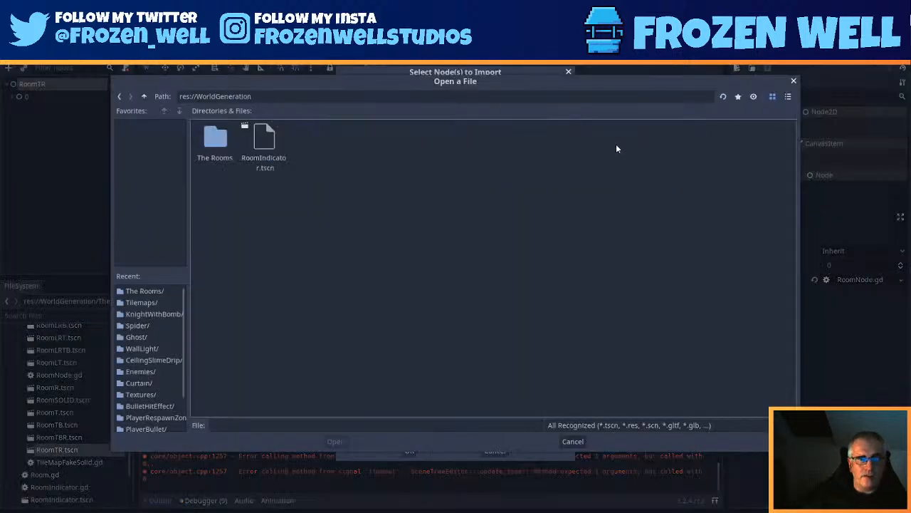
pyautogui.doubleClick(216, 139)
pyautogui.doubleClick(226, 140)
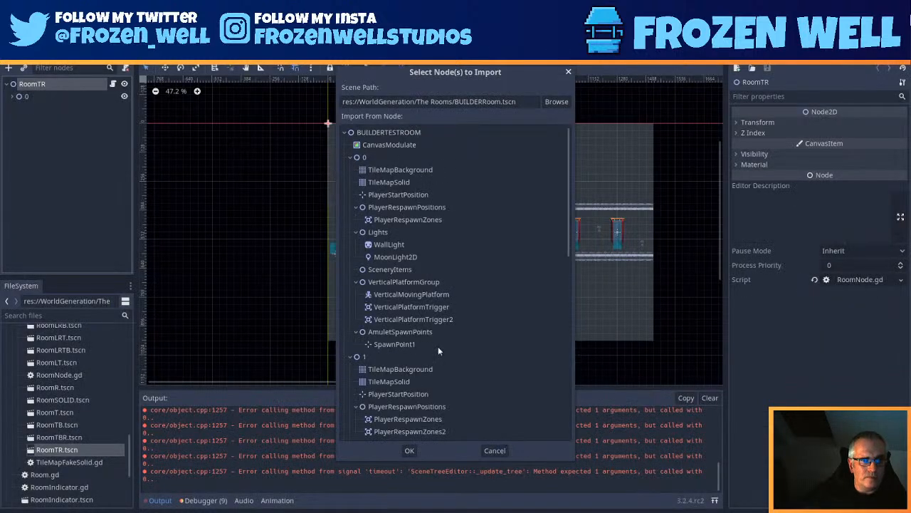
pyautogui.scroll(-5, 473, 308)
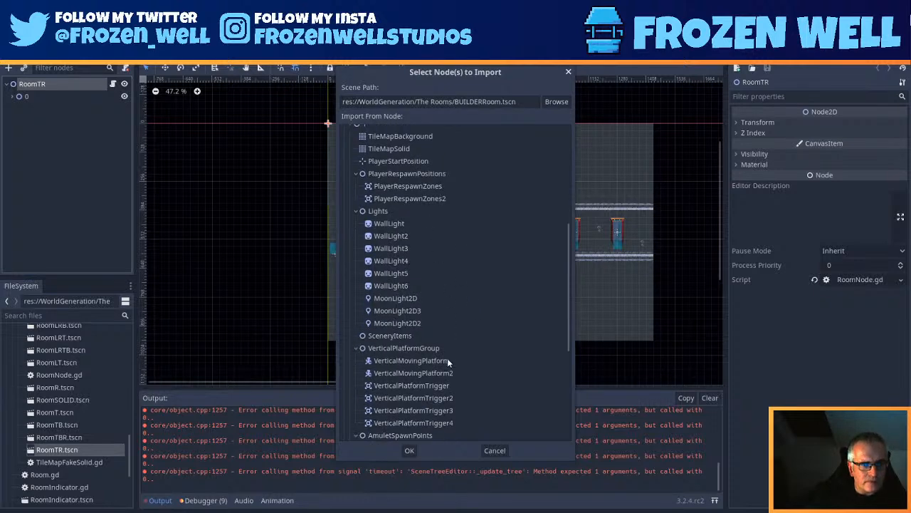
pyautogui.scroll(3, 404, 270)
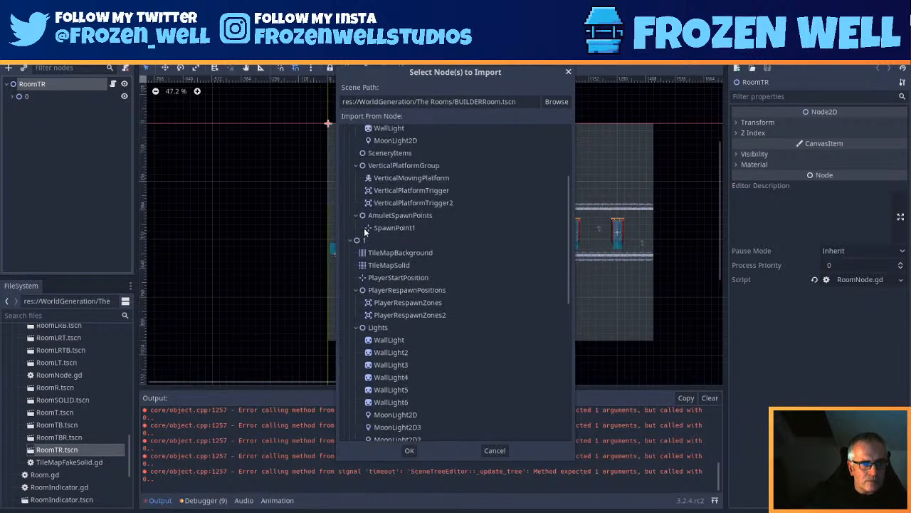
pyautogui.click(362, 239)
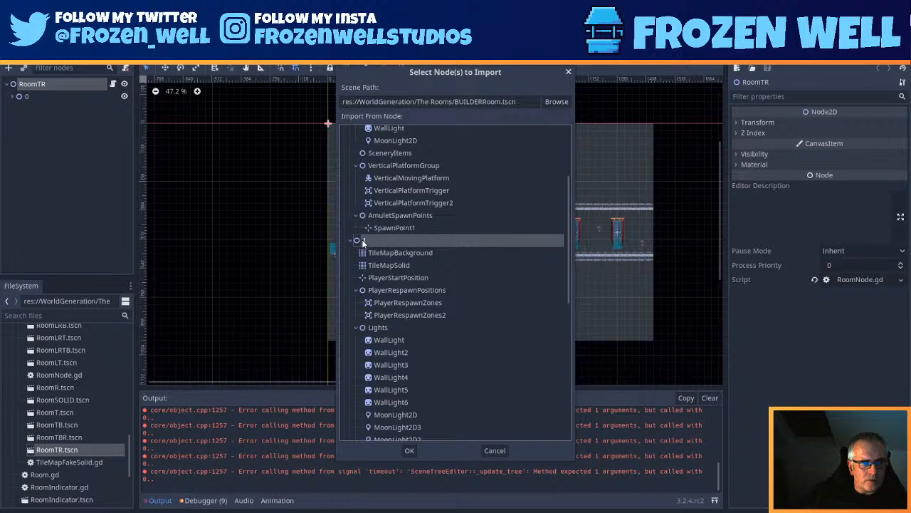
pyautogui.click(410, 451)
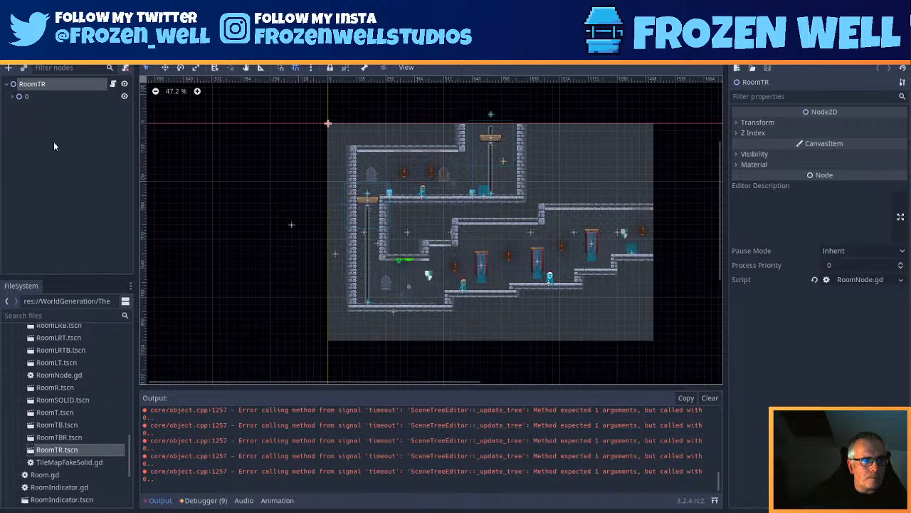
# Step: Hide and reshow the old layout node 0 to compare it with the merged node 1
pyautogui.click(19, 96)
pyautogui.click(20, 108)
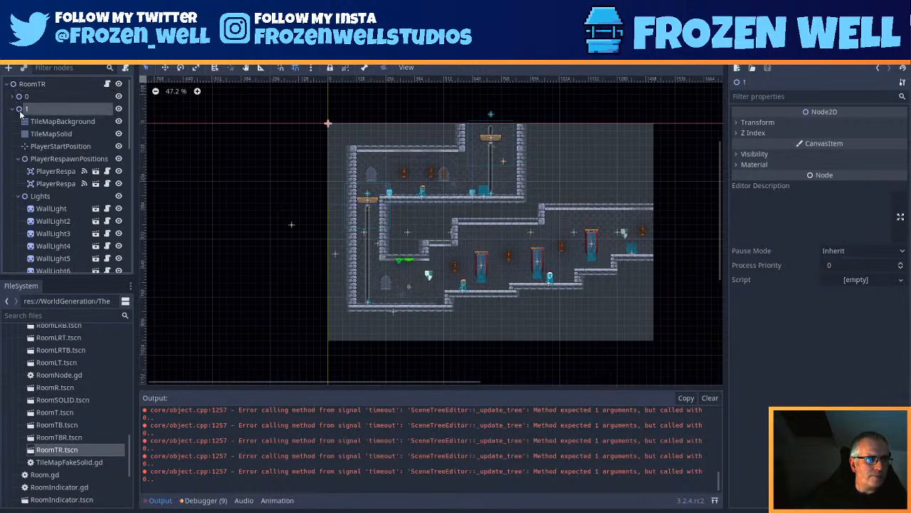
pyautogui.click(118, 96)
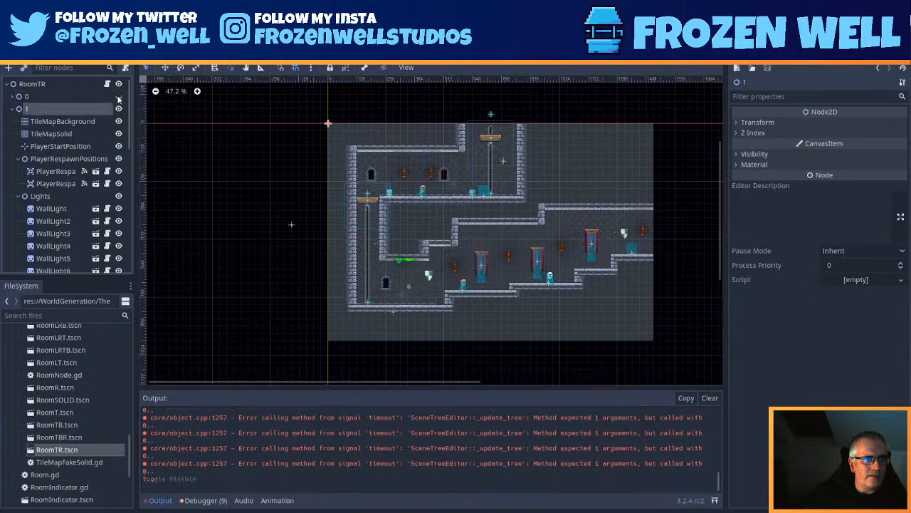
pyautogui.click(29, 97)
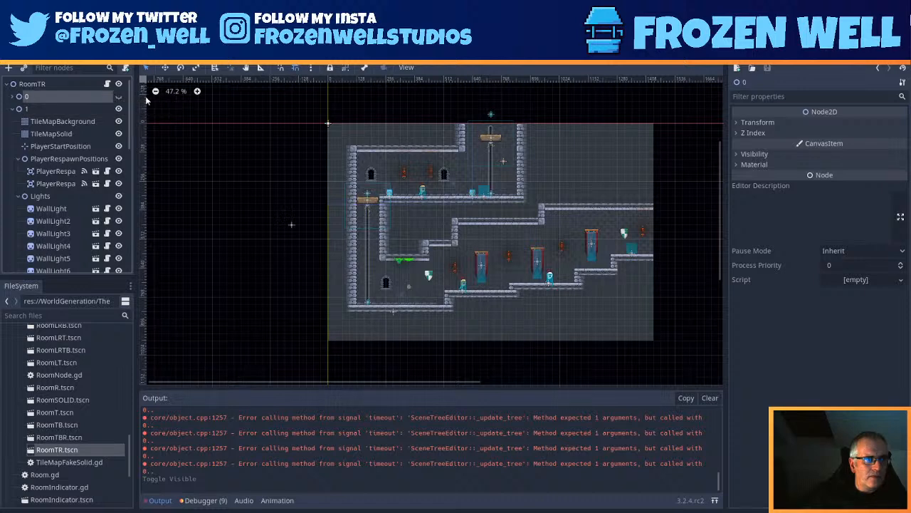
pyautogui.click(119, 96)
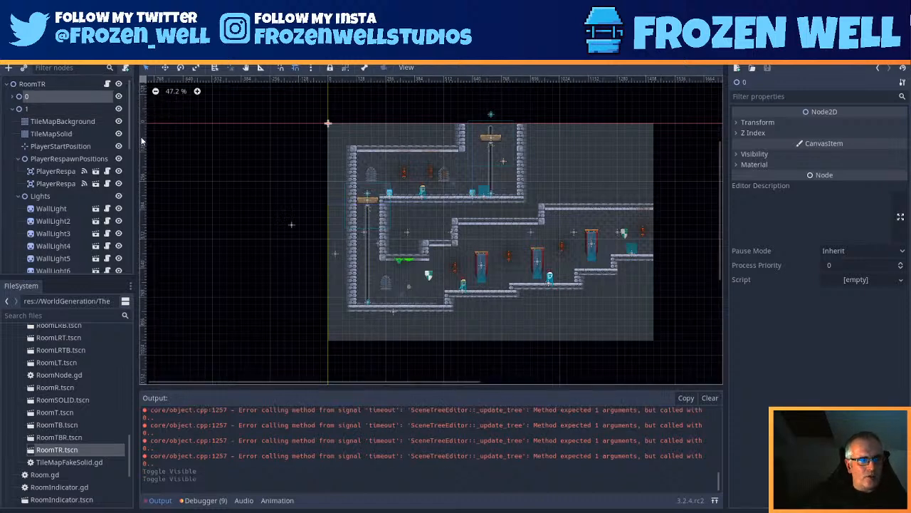
pyautogui.click(12, 109)
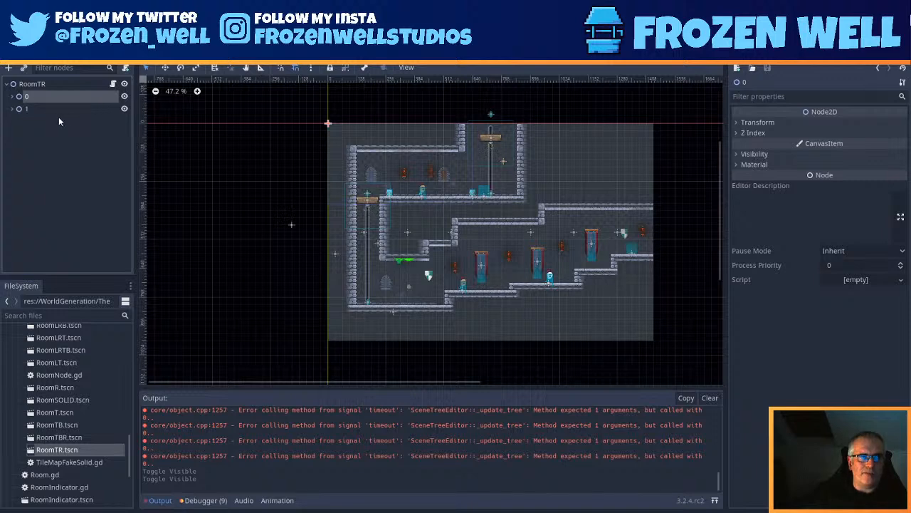
pyautogui.click(12, 109)
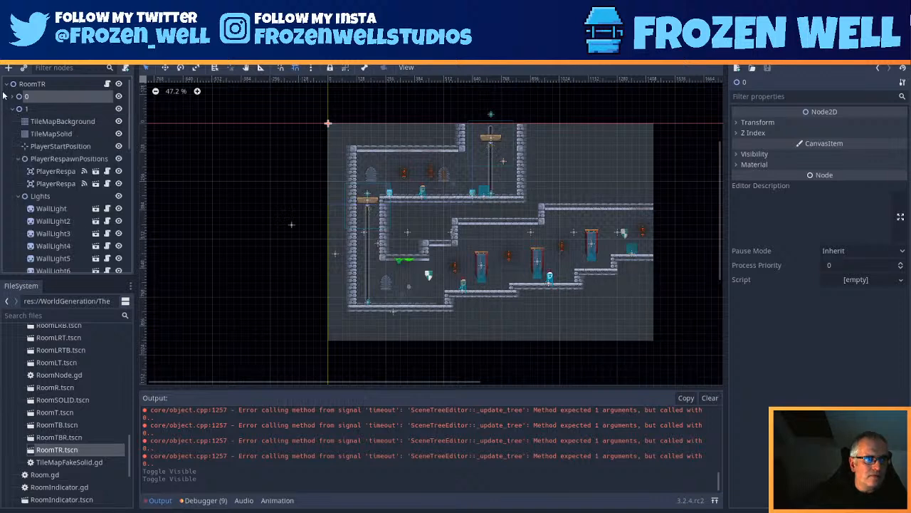
# Step: Hide the merged node 1 to isolate the old layout, and delete node 0 from RoomTR
pyautogui.click(119, 109)
pyautogui.click(119, 97)
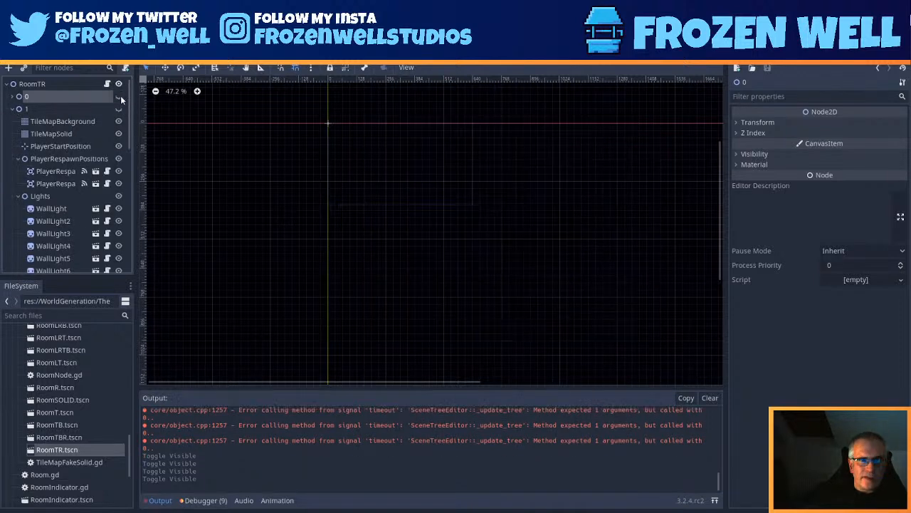
pyautogui.click(119, 96)
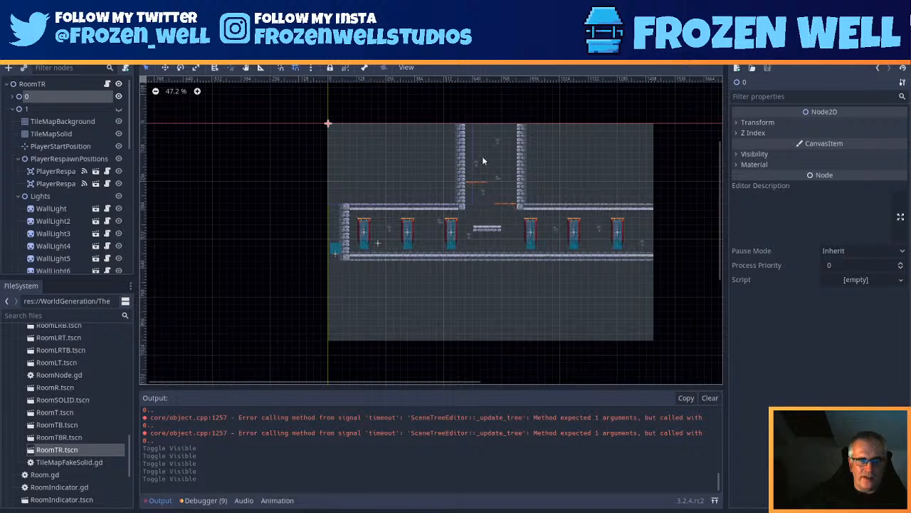
pyautogui.rightClick(31, 98)
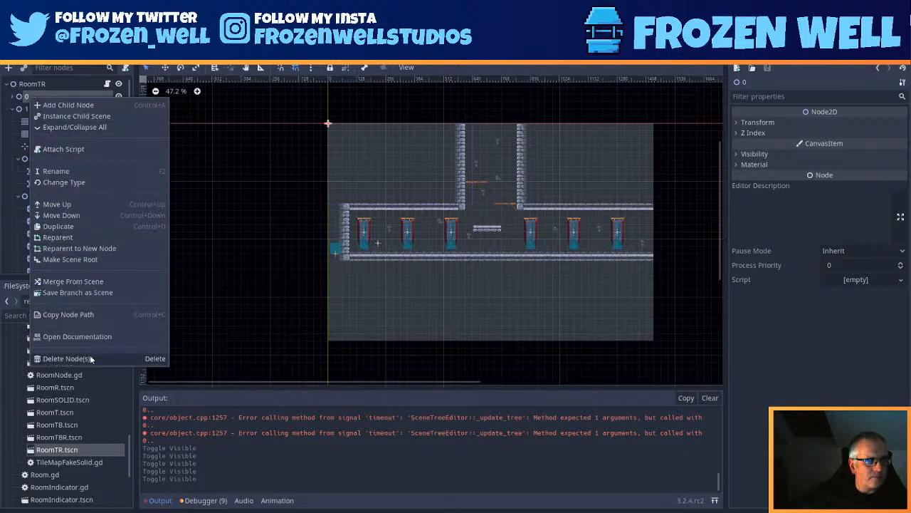
pyautogui.click(68, 358)
pyautogui.click(435, 274)
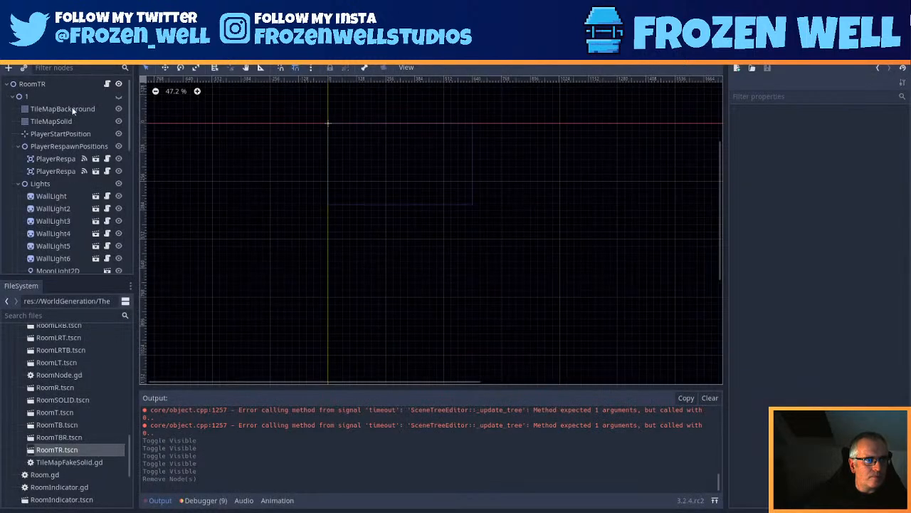
# Step: Rename the merged node 1 as 0 in the RoomTR scene
pyautogui.click(25, 95)
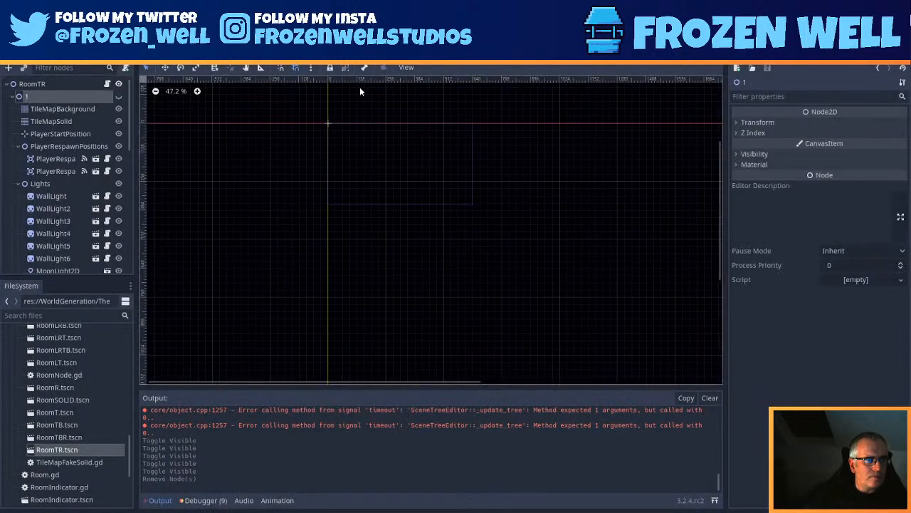
pyautogui.click(57, 96)
pyautogui.write('0')
pyautogui.press('Return')
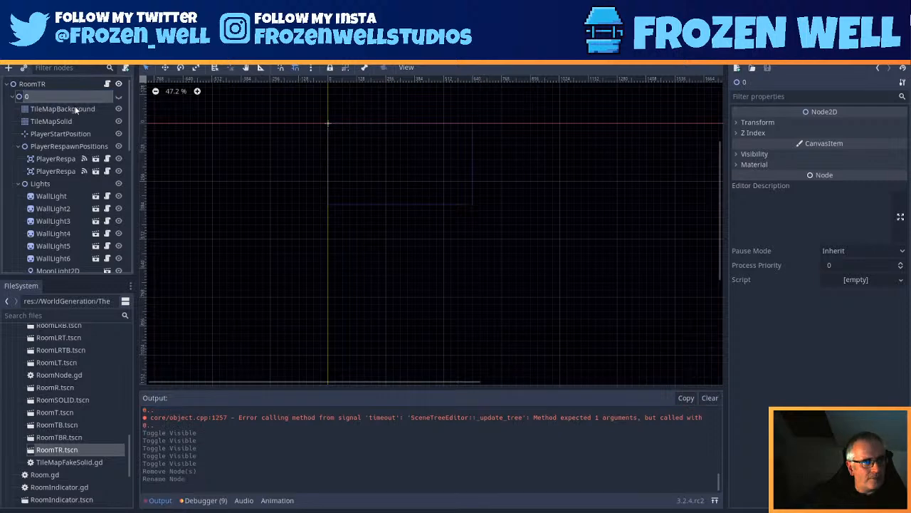
# Step: Switch back to the BUILDERTESTROOM scene and examine its finished room layout
pyautogui.scroll(-2, 472, 257)
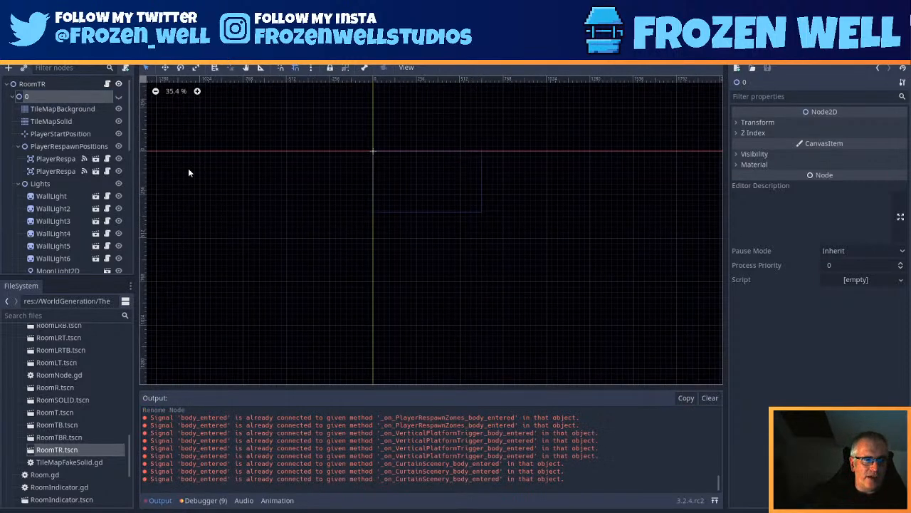
pyautogui.scroll(2, 513, 167)
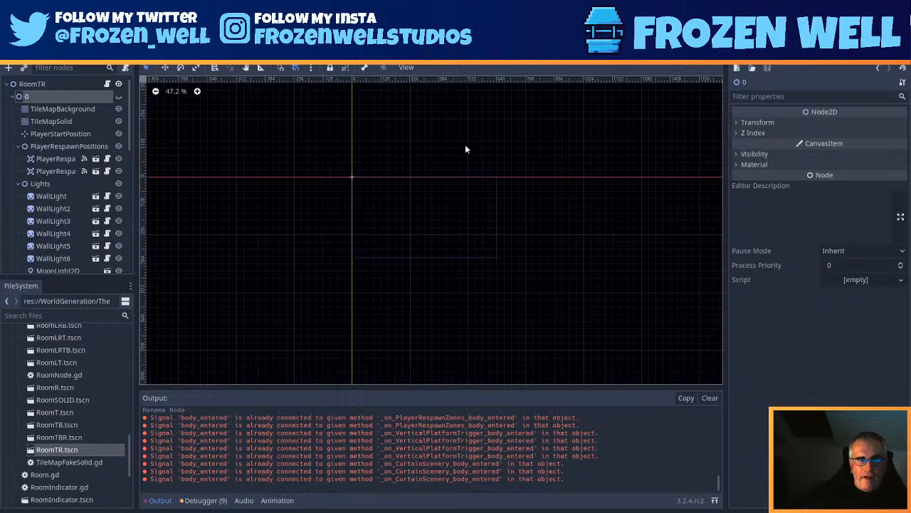
pyautogui.scroll(-3, 465, 149)
pyautogui.click(191, 58)
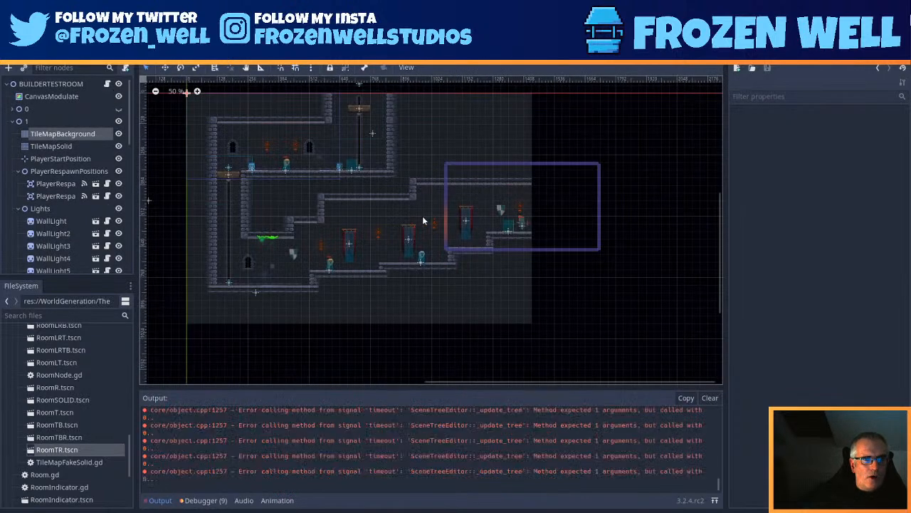
pyautogui.moveTo(422, 221); pyautogui.dragTo(486, 249, button='middle')
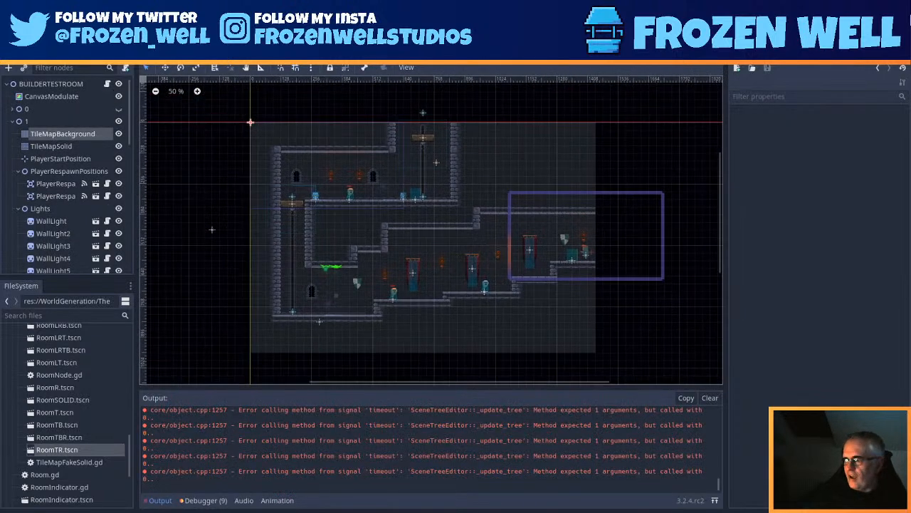